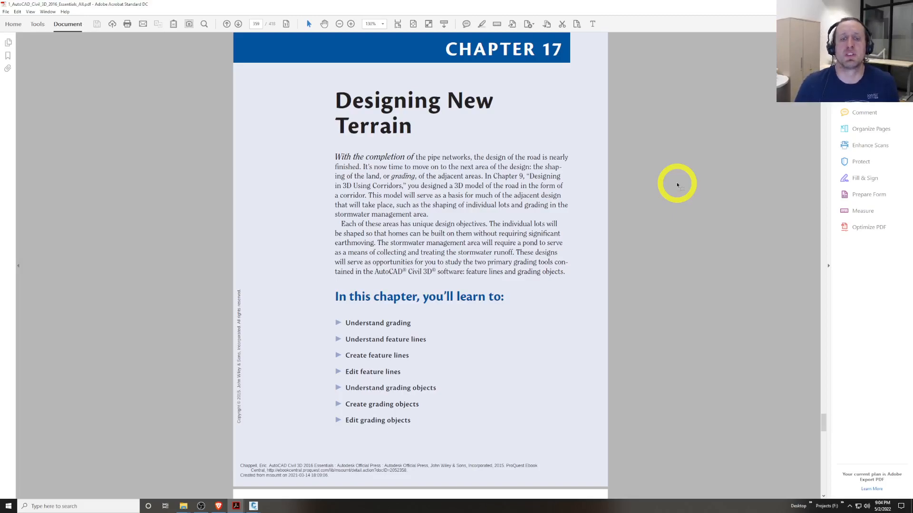
Switch to the Moodle course page in the browser and try to open the Ch 17 Lab Files folder
left_click(481, 277)
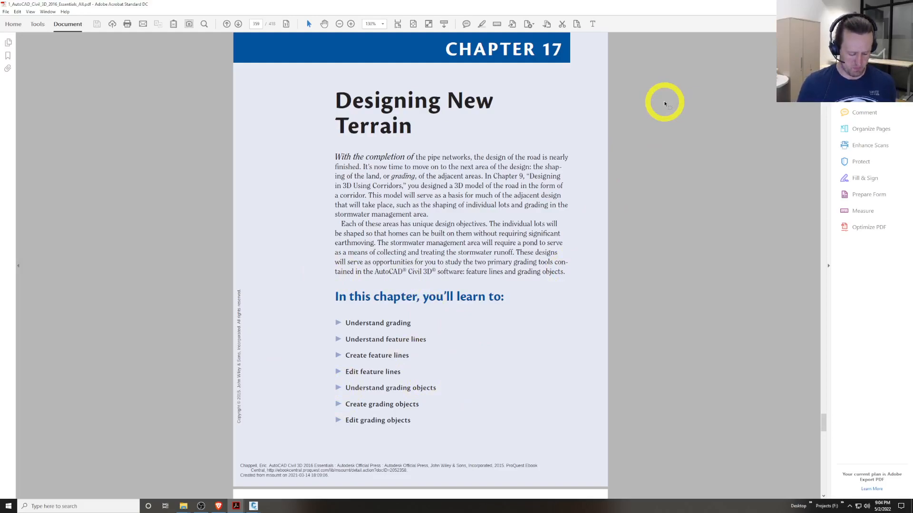
key("alt+Tab")
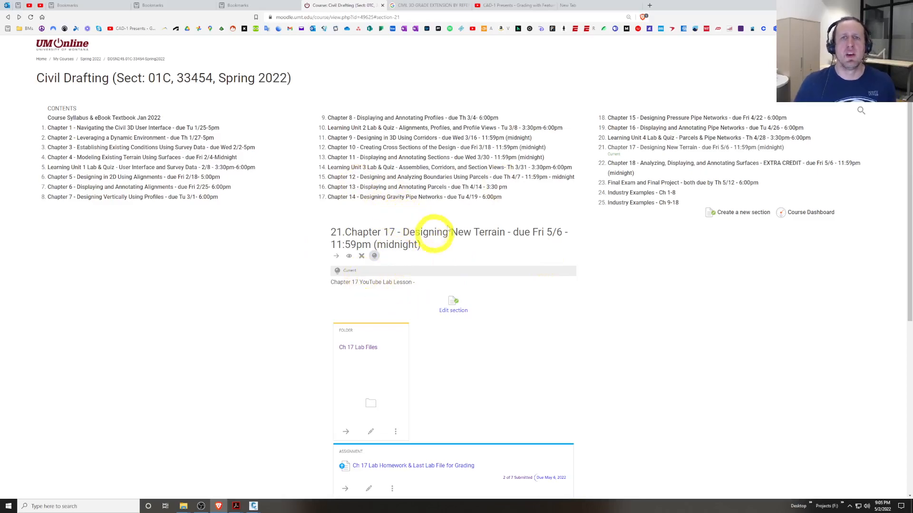
left_click(356, 348)
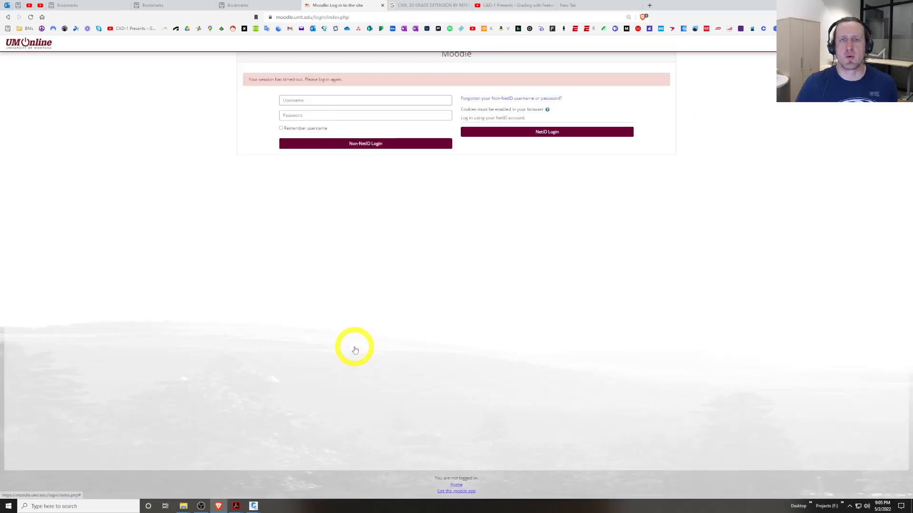
left_click(7, 17)
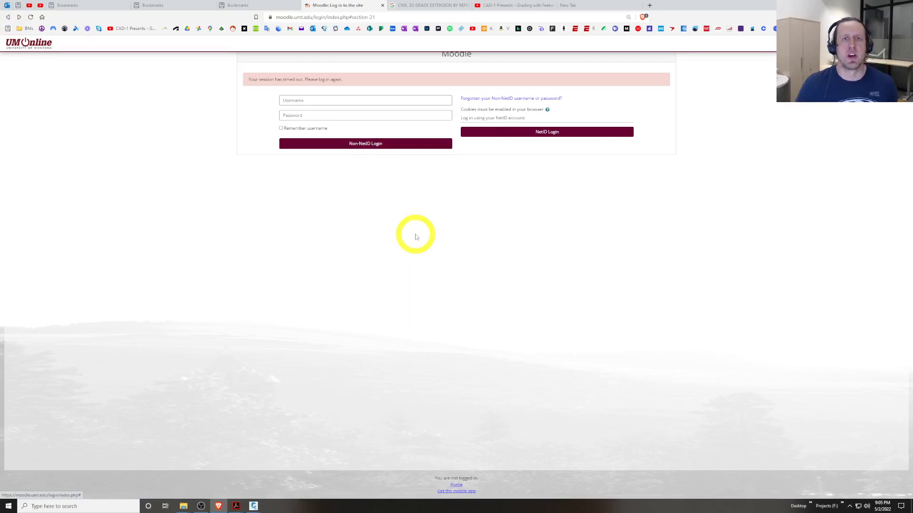
Switch to Civil 3D and bring up the 1_Creating Feature Lines drawing with nothing selected
key("alt+Tab")
left_click(277, 304)
left_click(85, 61)
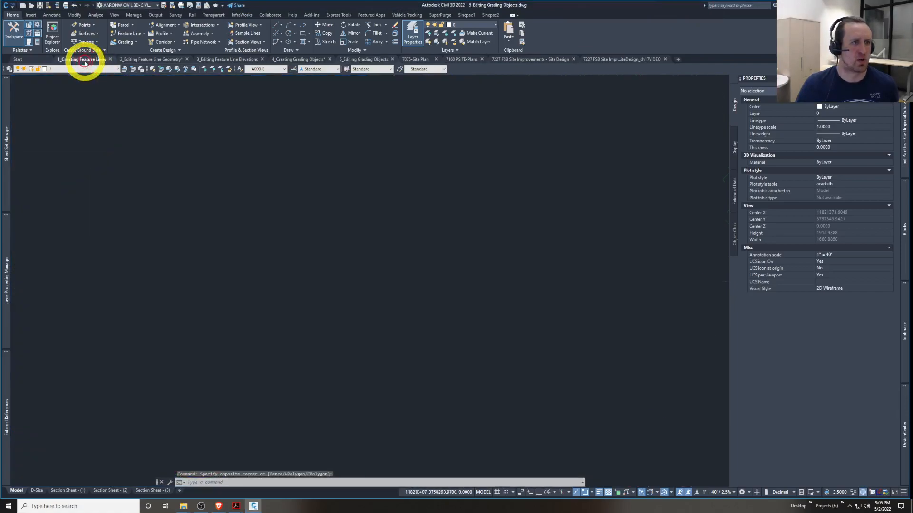
left_click(252, 223)
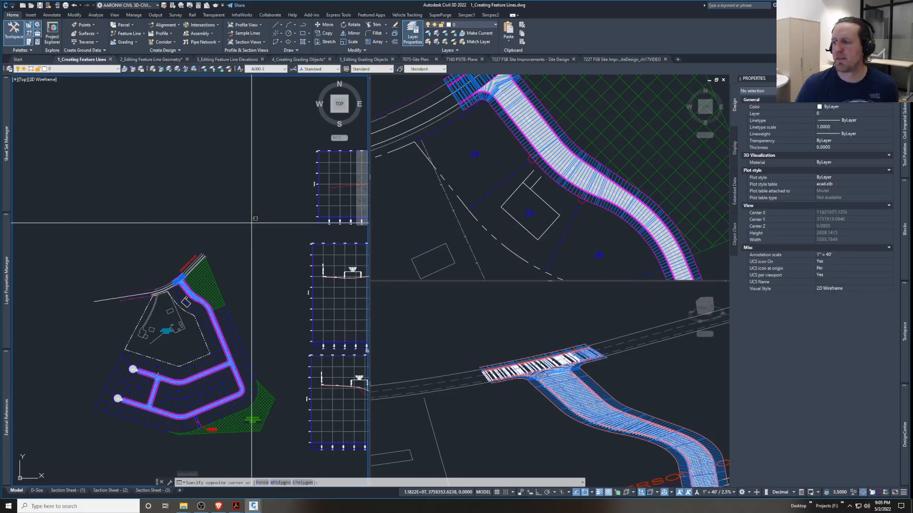
key("Escape")
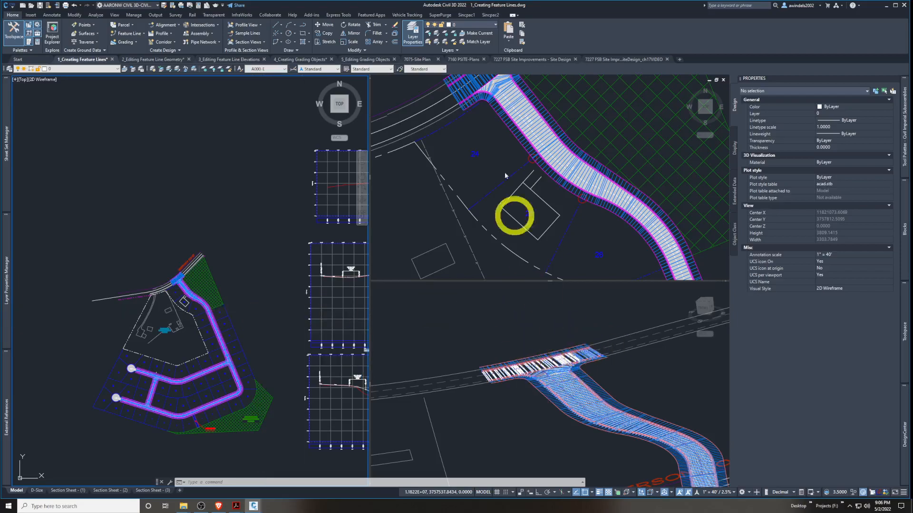
Look at the pond grading in the 5_Editing Grading Objects drawing, and return to the 1_Creating Feature Lines drawing
left_click(372, 60)
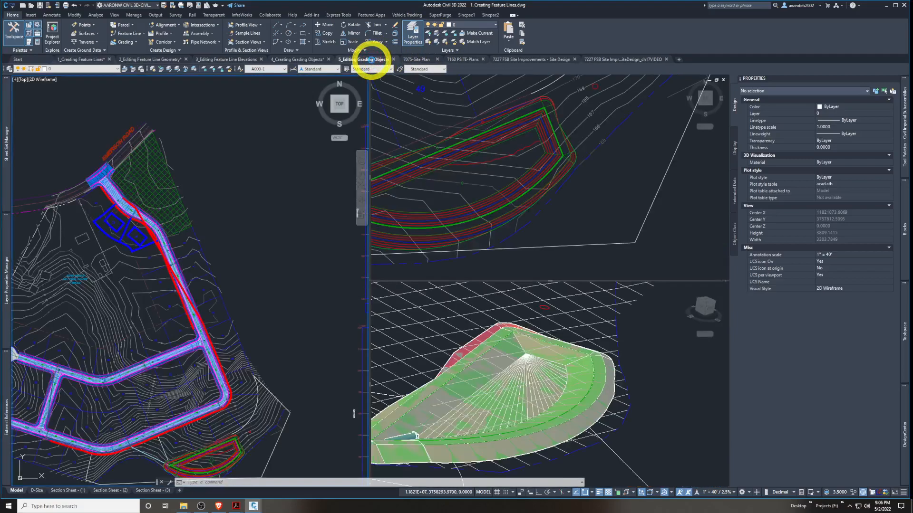
left_click(537, 384)
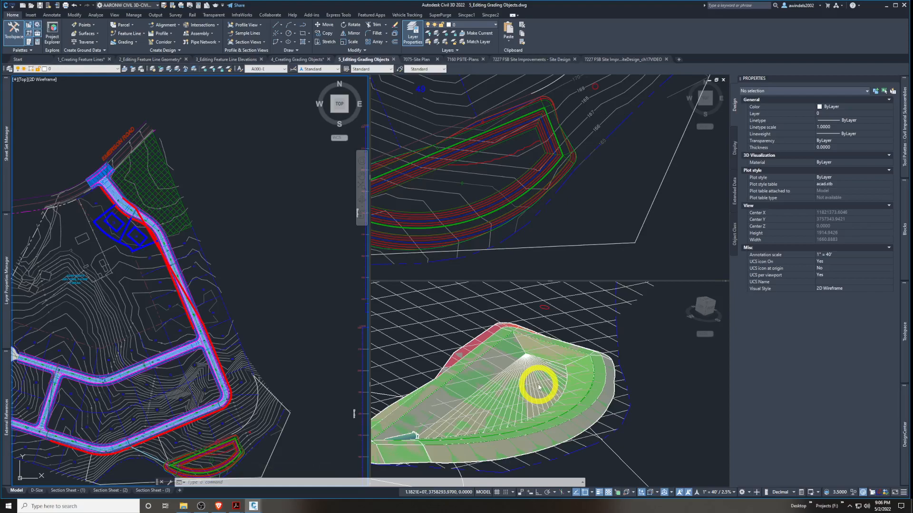
left_click(95, 59)
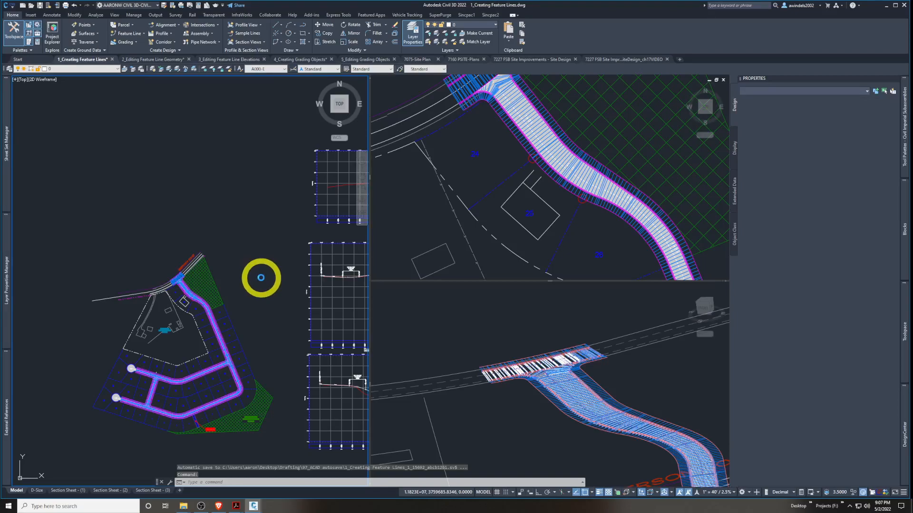
left_click(260, 278)
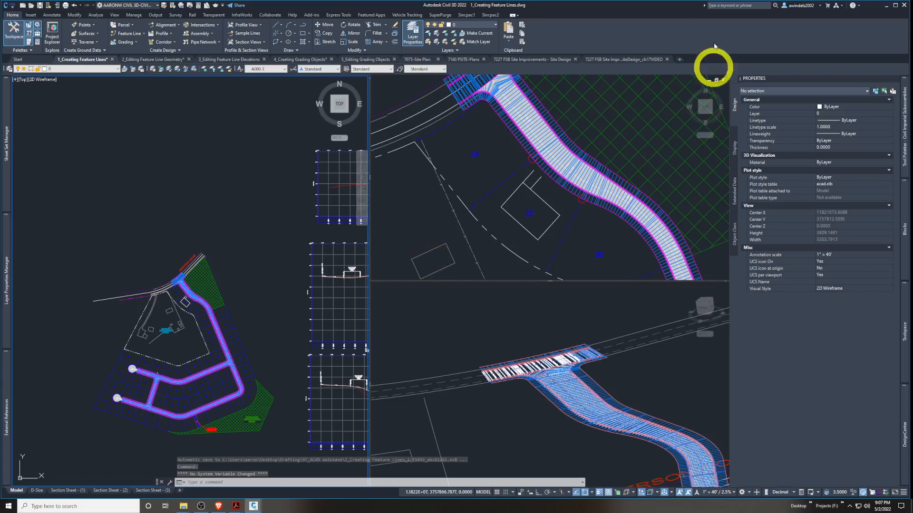
Examine the road intersection corridor and the adjacent lot area up close in the plan view
middle_click_drag(519, 102, 483, 201)
left_click(488, 145)
scroll(490, 118, "up", 5)
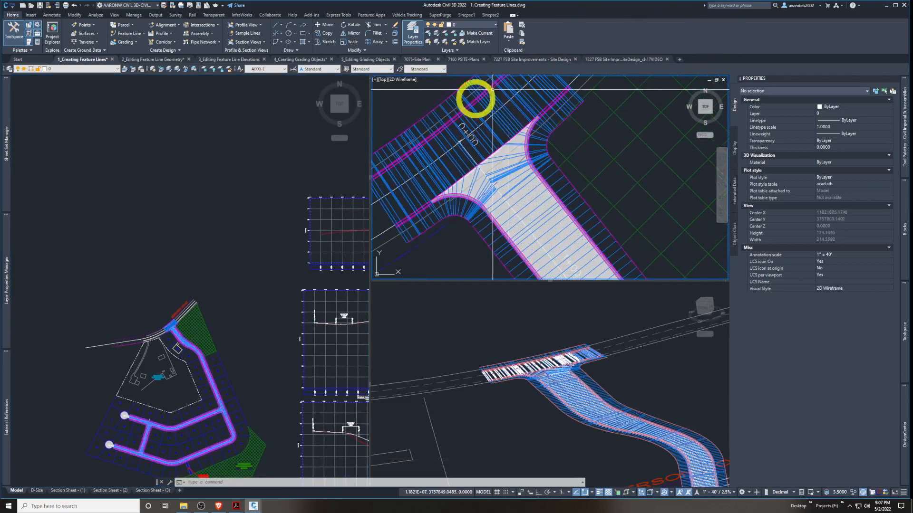
scroll(523, 151, "down", 3)
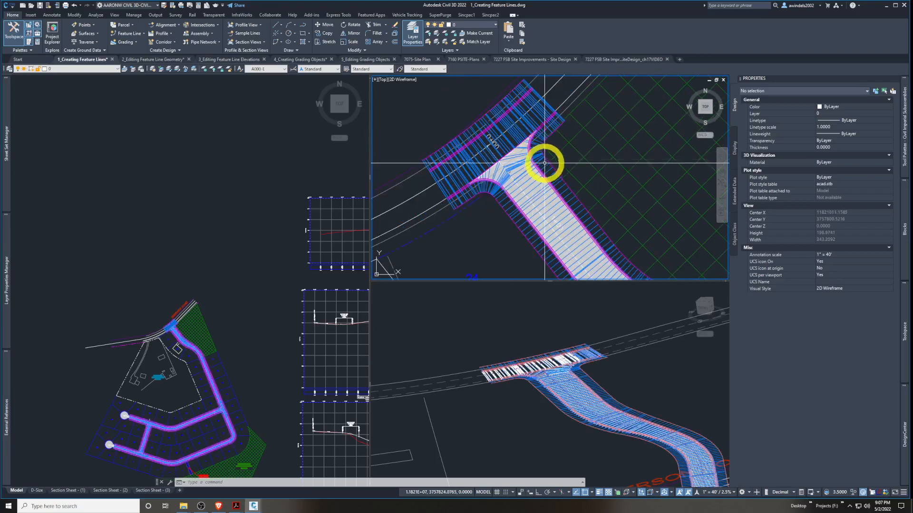
mouse_move(554, 155)
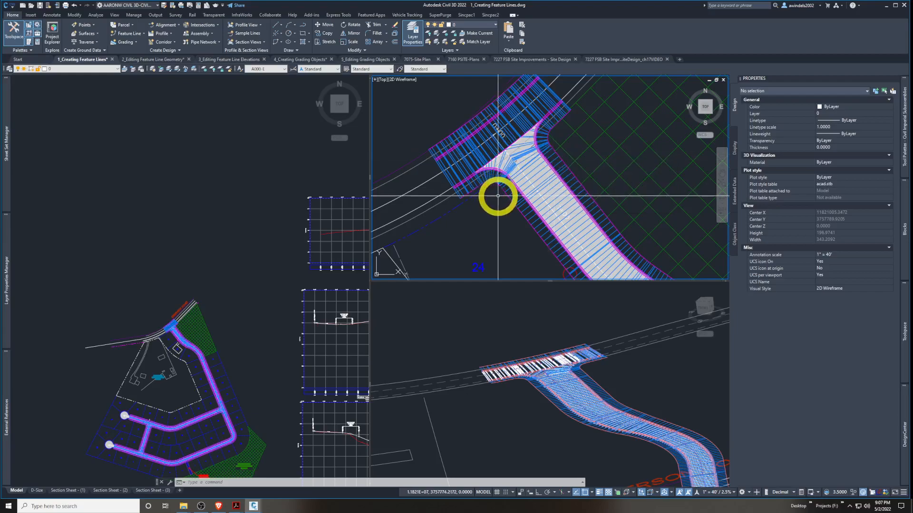
mouse_move(489, 229)
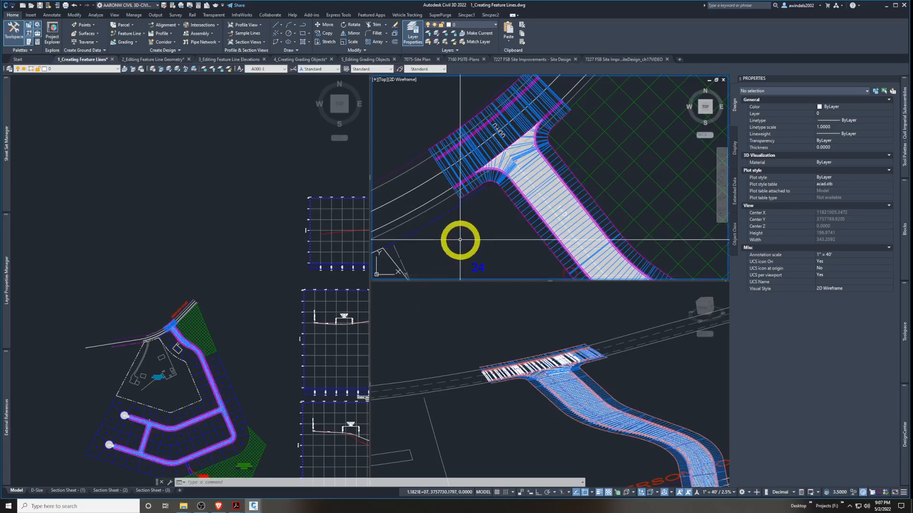
mouse_move(460, 240)
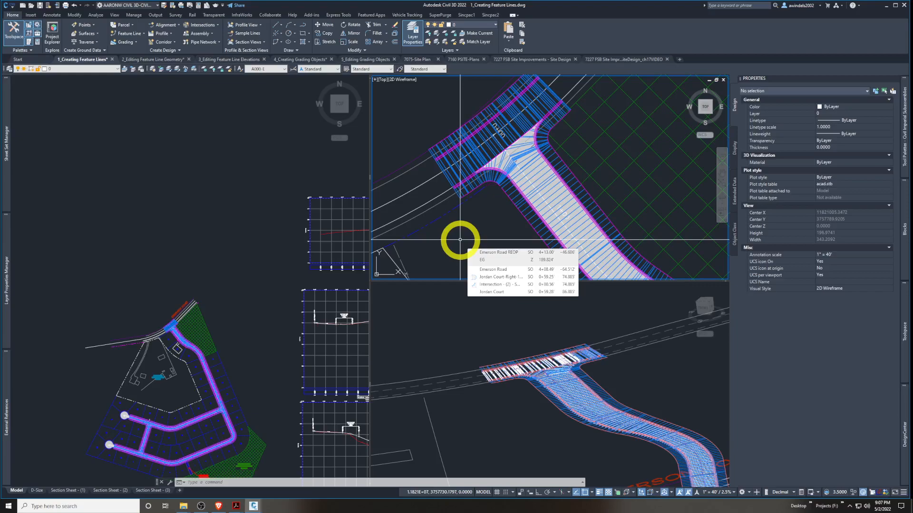
left_click(461, 240)
Examine the road corridor's assemblies, edges and intersection in the 3D view, and make the detailed plan view active
left_click(226, 329)
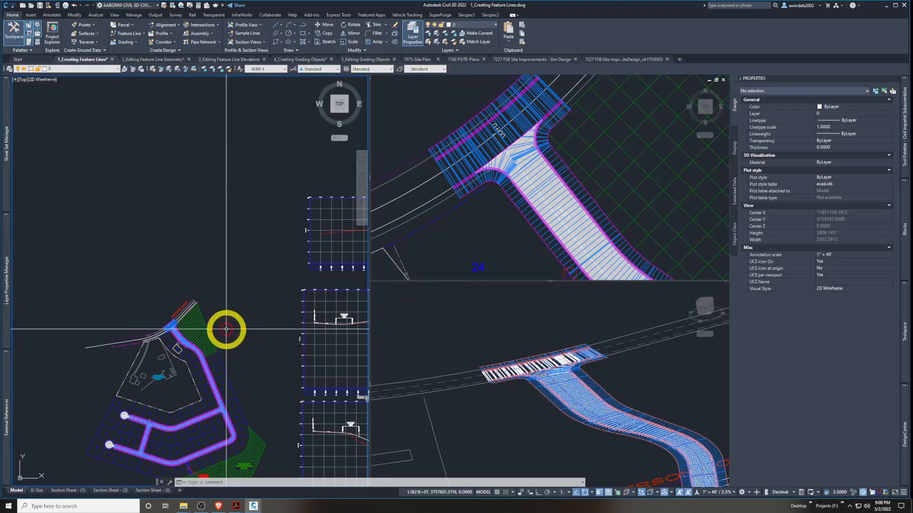
left_click(565, 444)
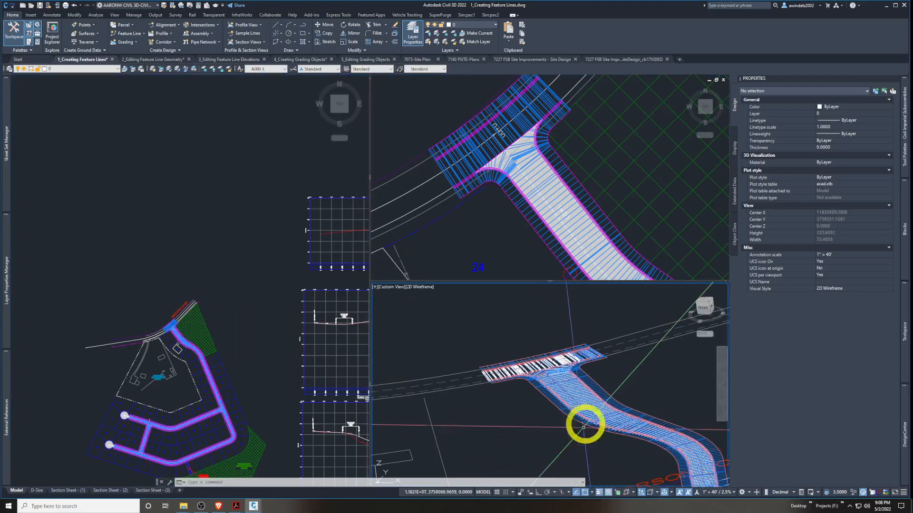
scroll(589, 413, "up", 5)
middle_click_drag(537, 374, 590, 375)
middle_click_drag(534, 358, 576, 395)
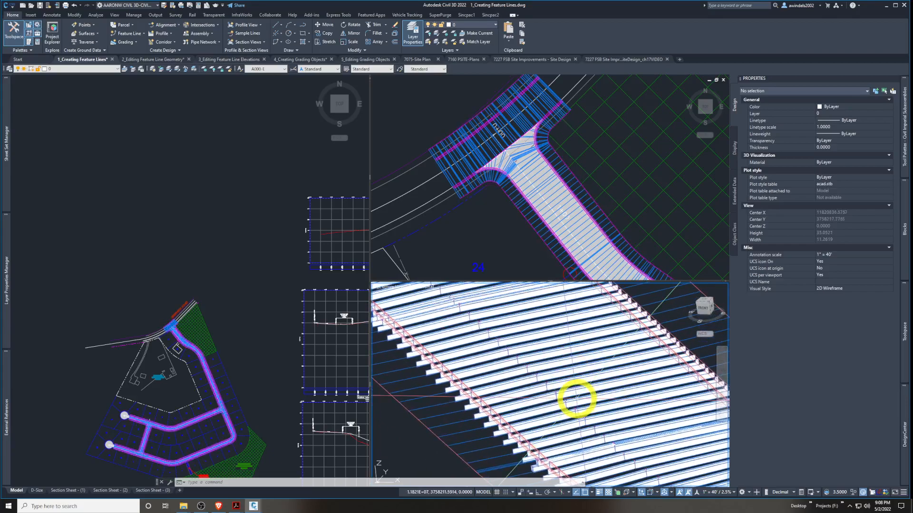
middle_click_drag(532, 346, 592, 411)
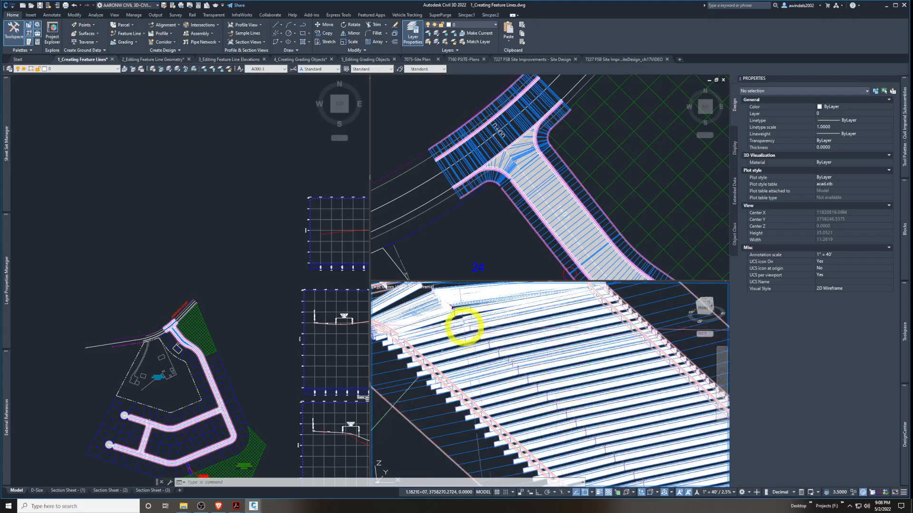
scroll(466, 328, "down", 4)
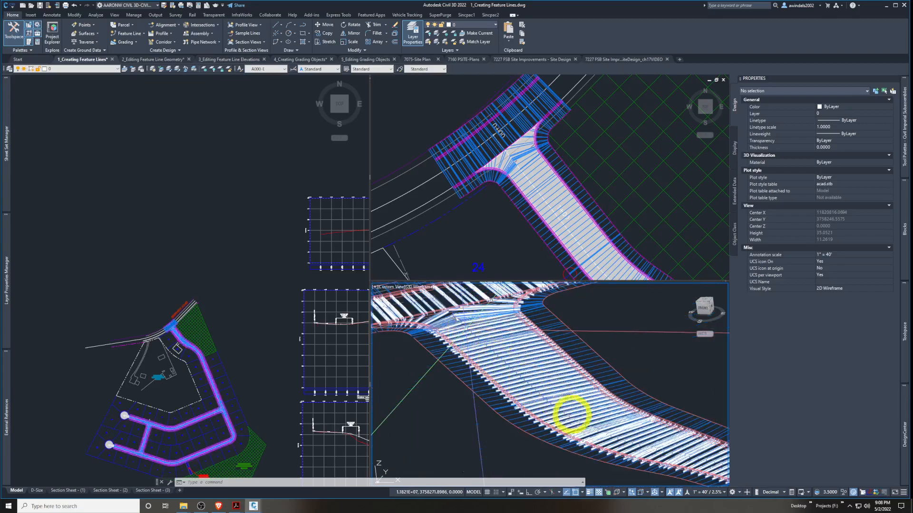
scroll(541, 385, "up", 3)
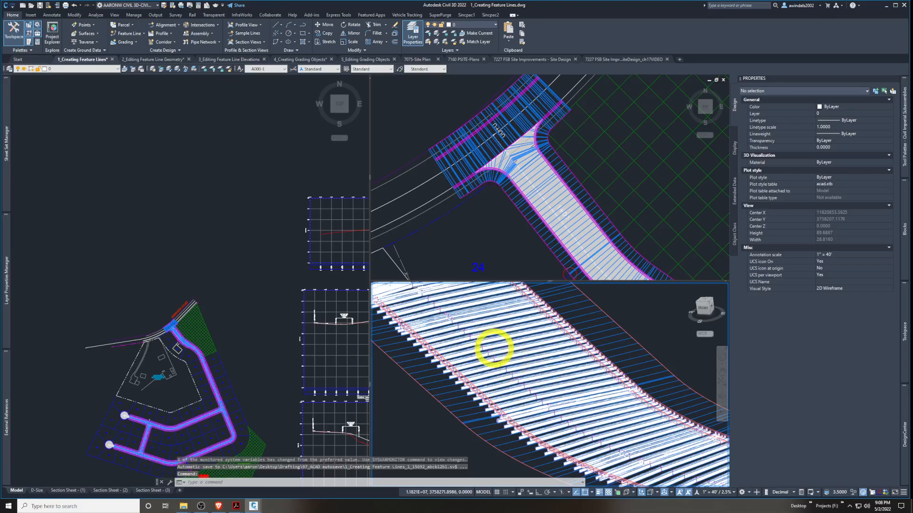
middle_click_drag(495, 351, 494, 327, "shift")
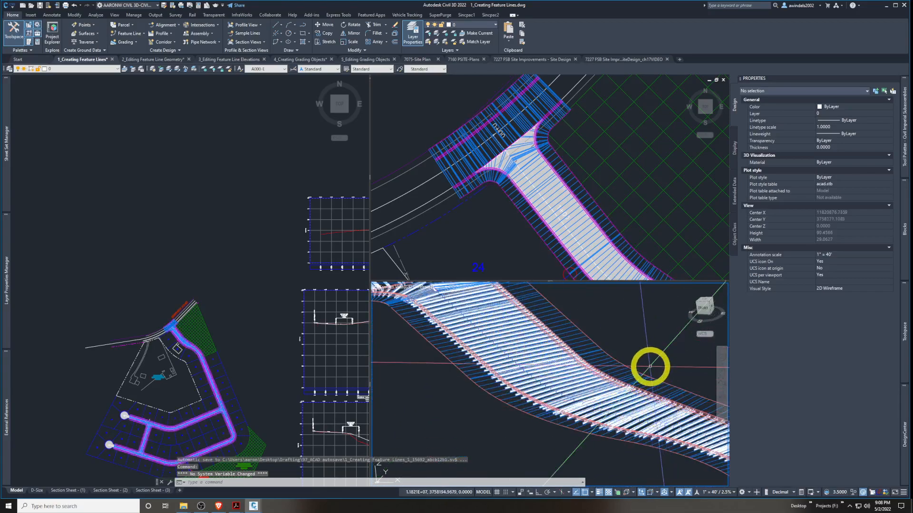
mouse_move(650, 366)
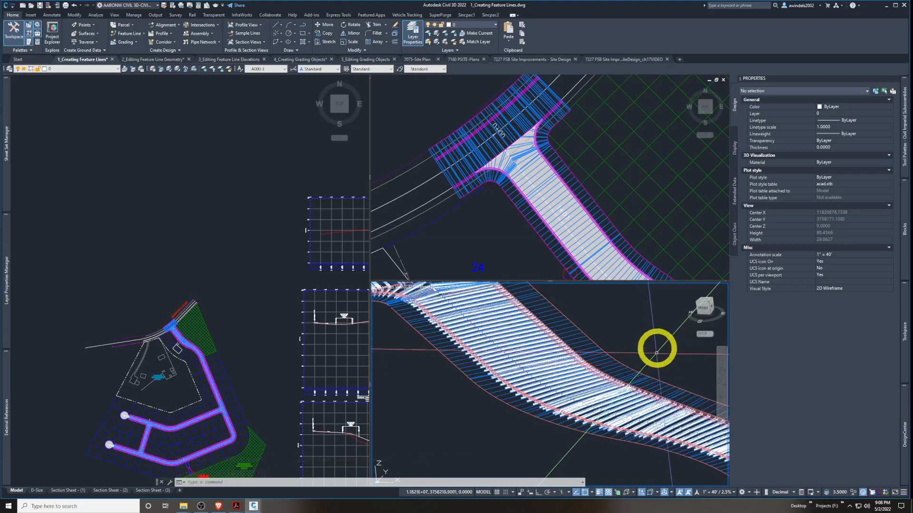
middle_click_drag(644, 342, 674, 370)
middle_click_drag(511, 354, 523, 393)
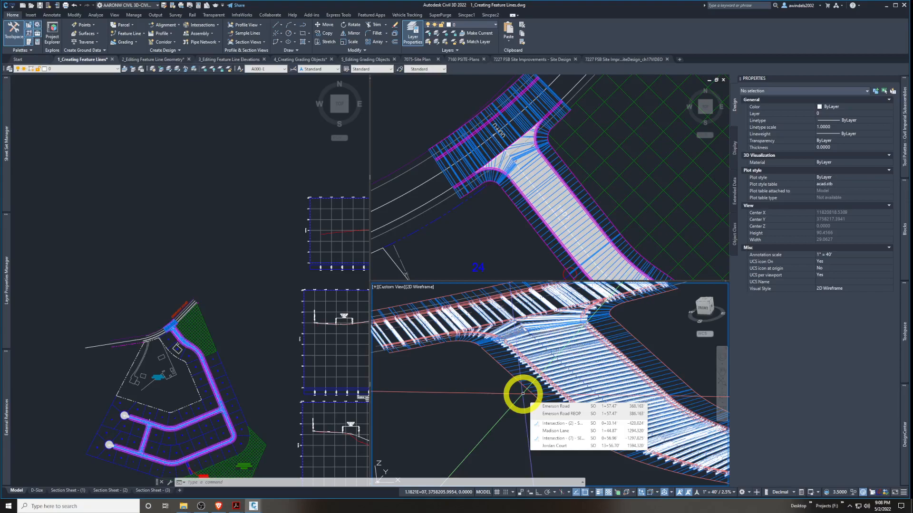
middle_click_drag(538, 406, 470, 434)
mouse_move(470, 433)
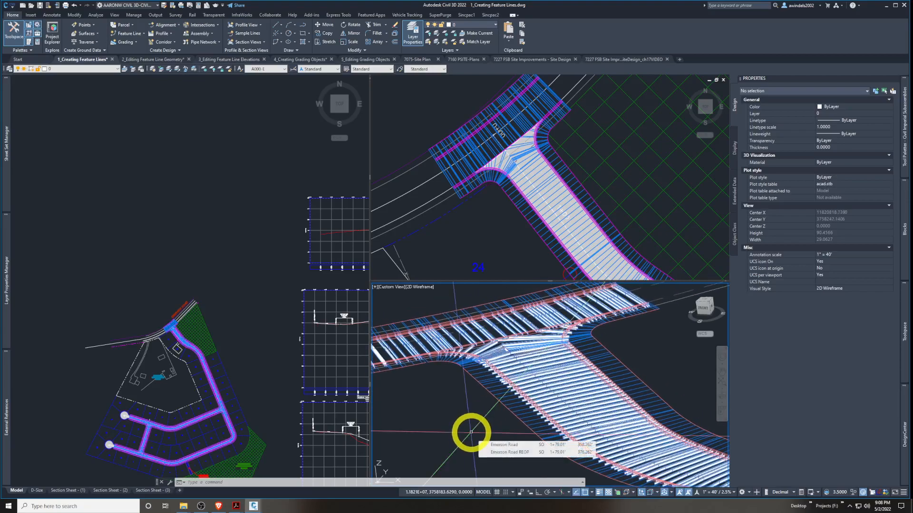
mouse_move(505, 430)
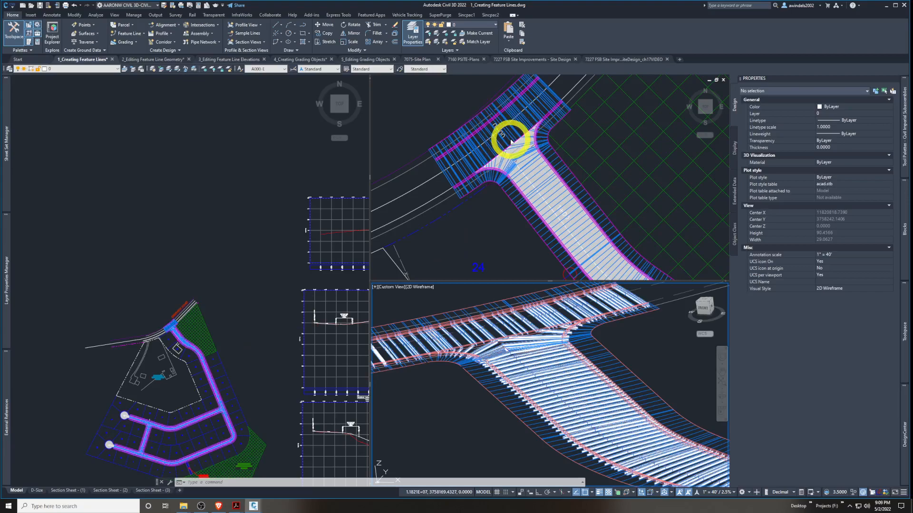
left_click(493, 209)
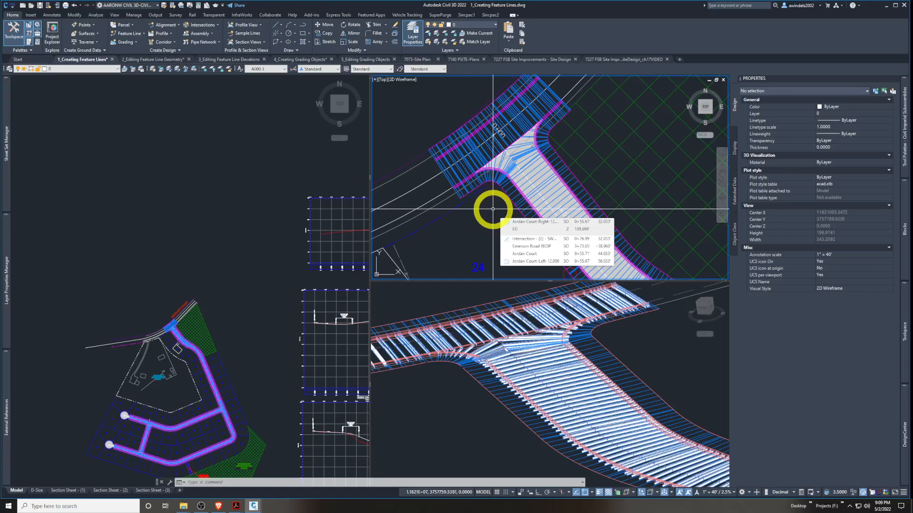
Switch to the textbook PDF in Adobe Acrobat and read the Understanding Grading and Understanding Feature Lines sections
key("alt+Tab")
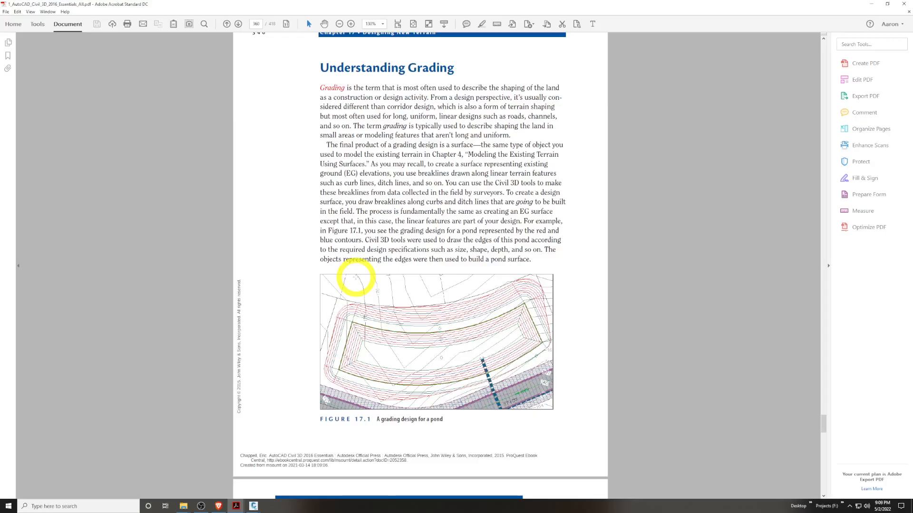
scroll(355, 276, "up", 1)
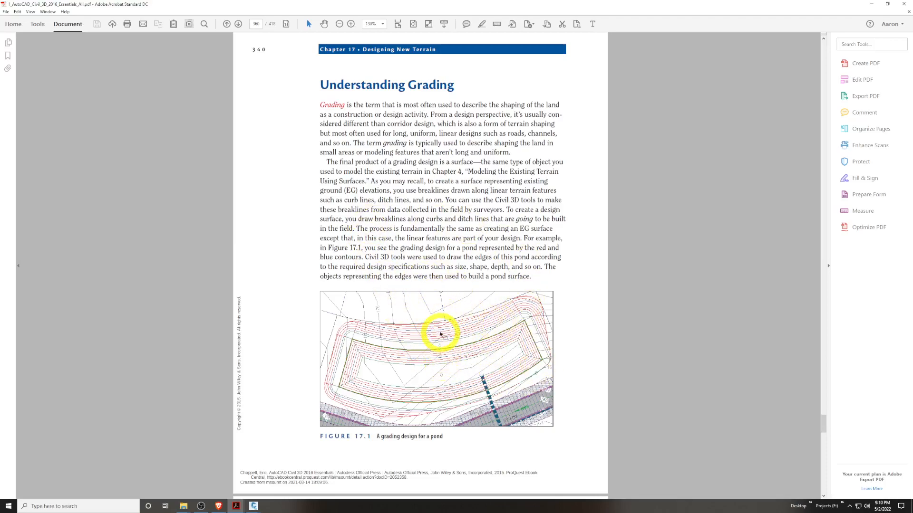
scroll(437, 333, "down", 3)
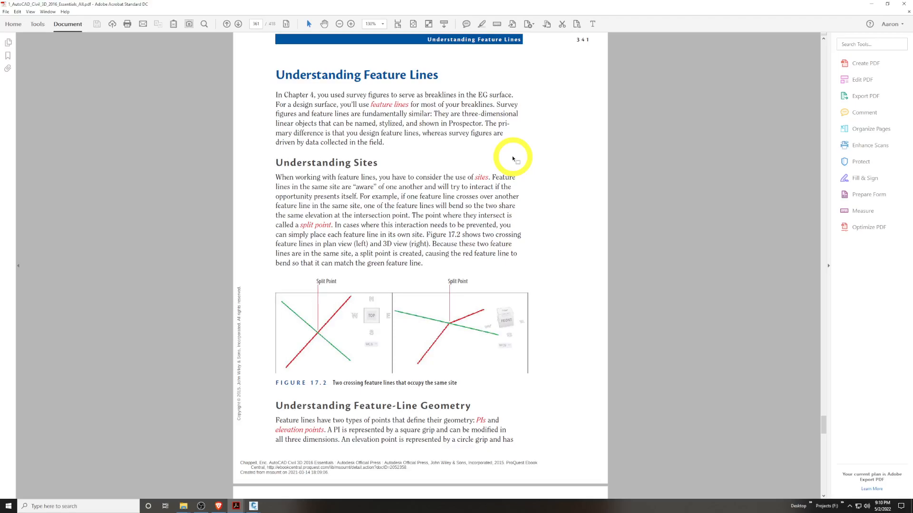
left_click(367, 128)
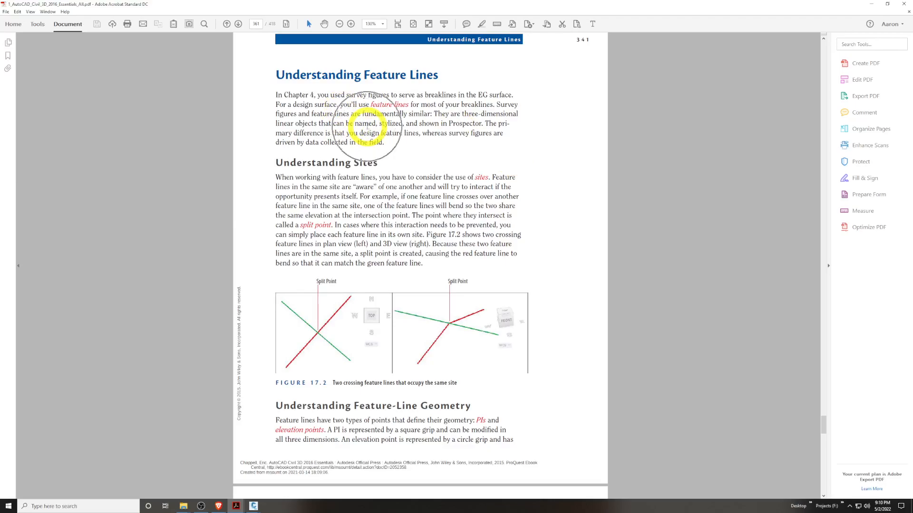
left_click(402, 124)
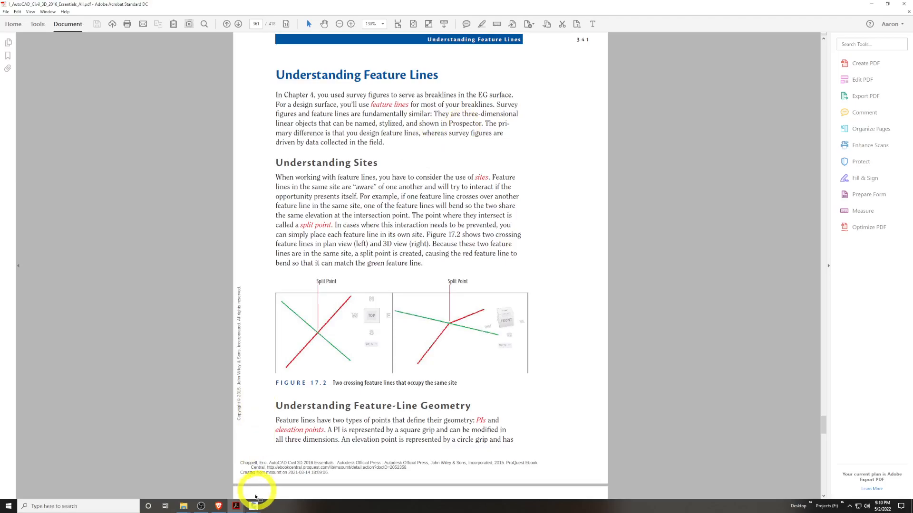
Switch back to the 1_Creating Feature Lines drawing in Civil 3D
mouse_move(253, 505)
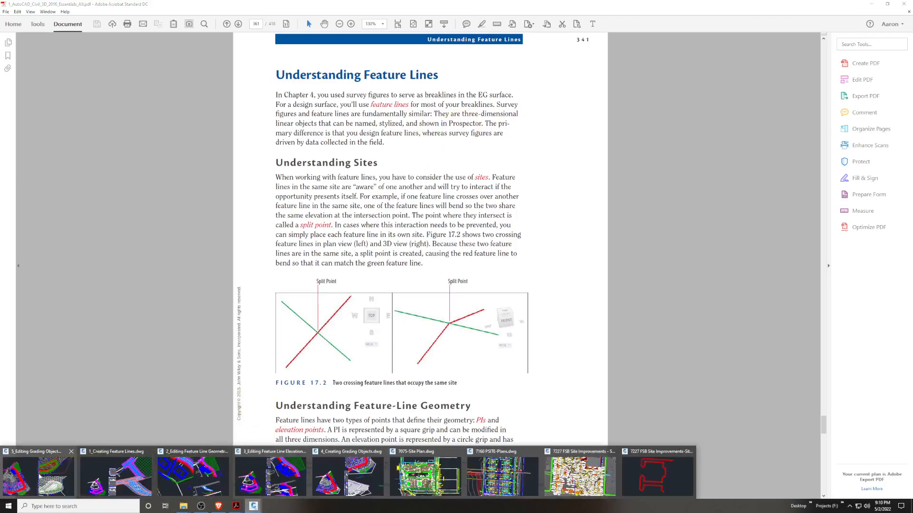
left_click(109, 476)
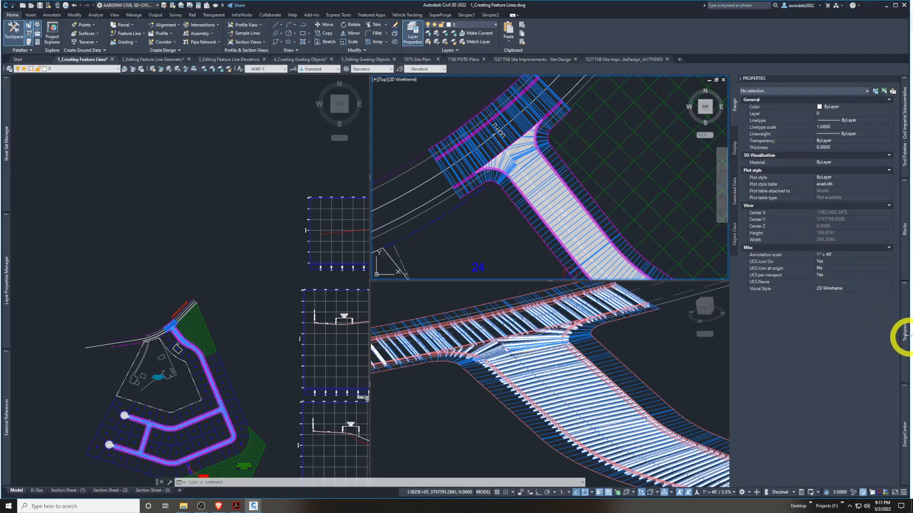
List the drawing's siteless feature lines in Prospector and expand the Lot Grading site to examine its contents
mouse_move(903, 331)
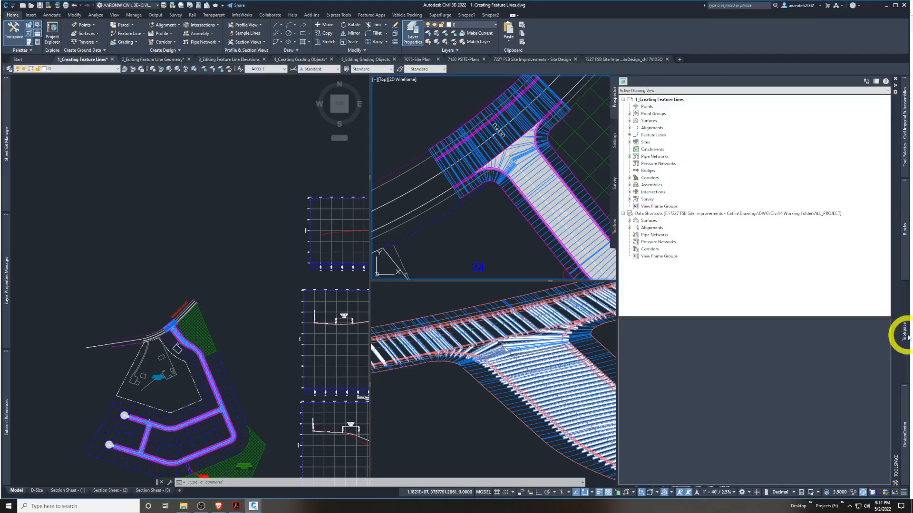
left_click(653, 135)
left_click(629, 142)
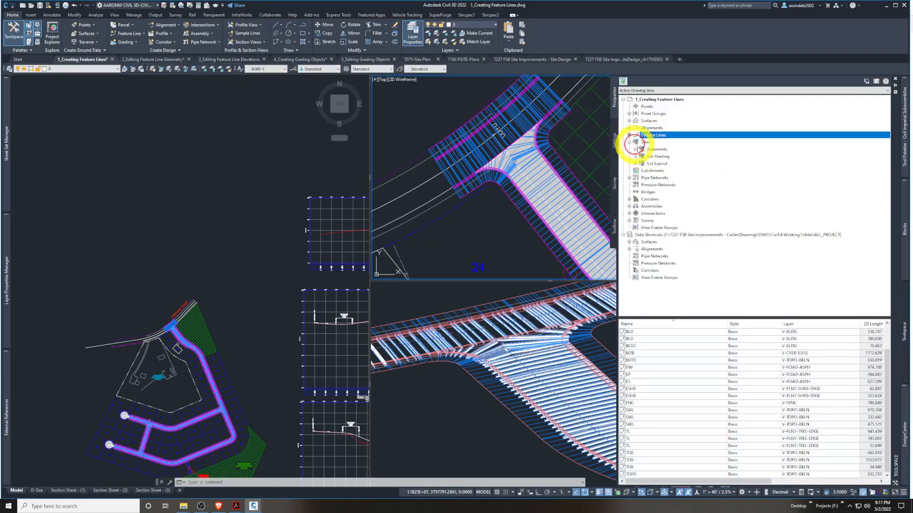
left_click(635, 157)
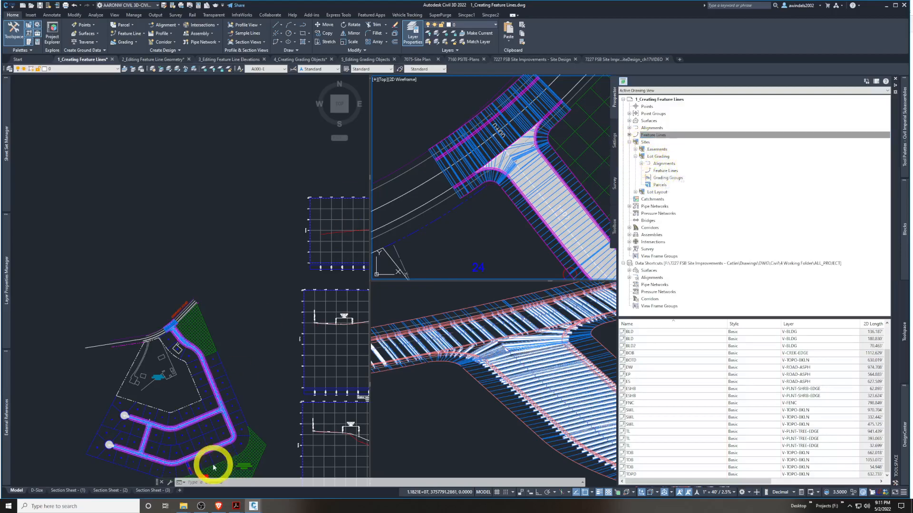
Switch to the textbook PDF in Adobe Acrobat and read Understanding Sites and Understanding Feature-Line Geometry, including Figures 17.2 and 17.3
left_click(236, 505)
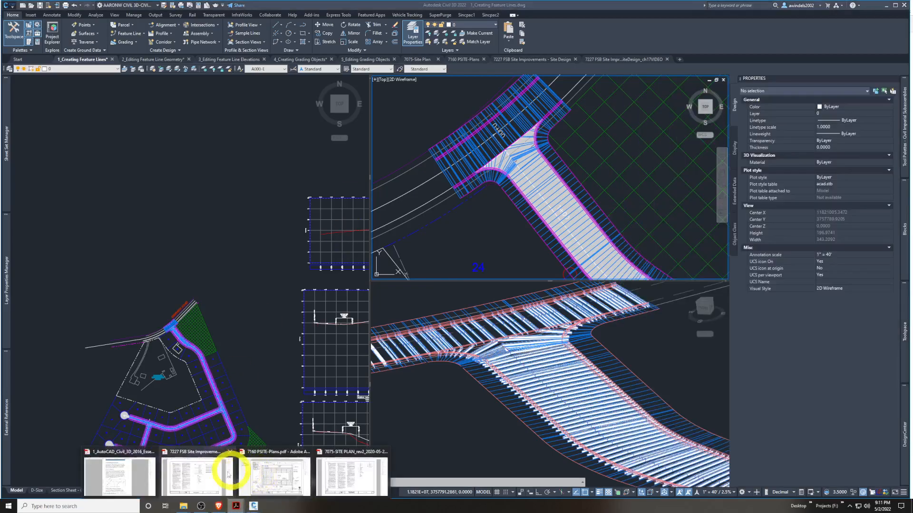
left_click(122, 480)
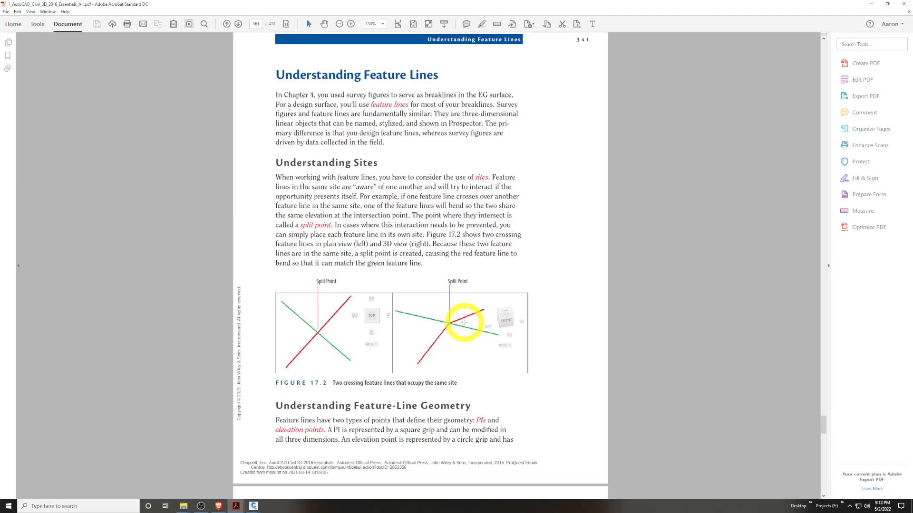
scroll(464, 322, "down", 3)
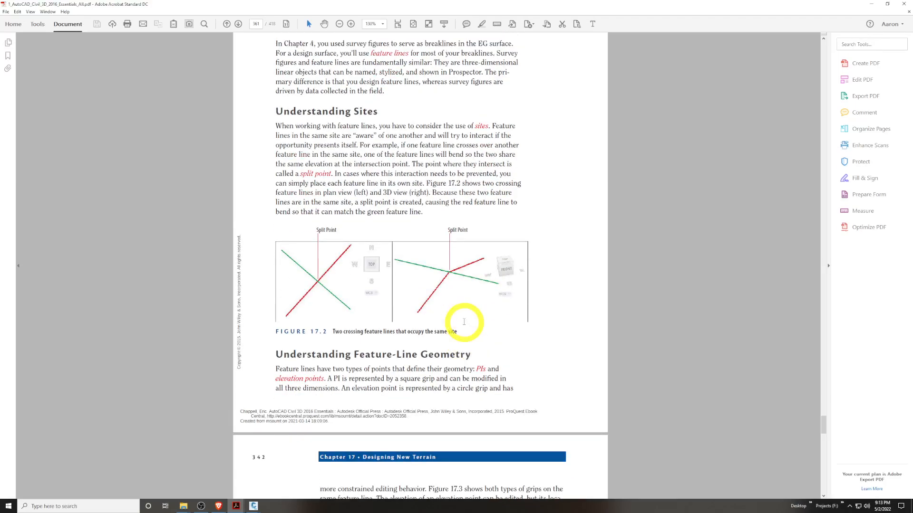
scroll(464, 322, "down", 1)
scroll(464, 322, "down", 4)
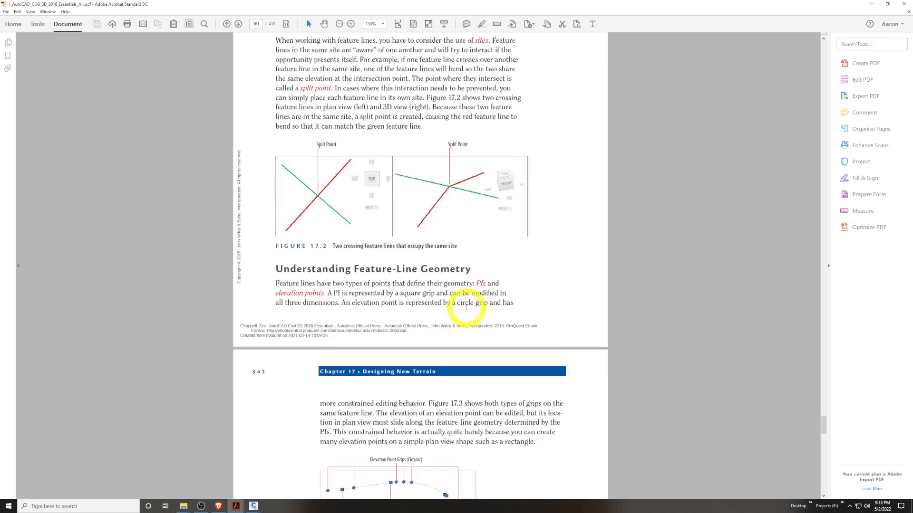
scroll(466, 307, "down", 10)
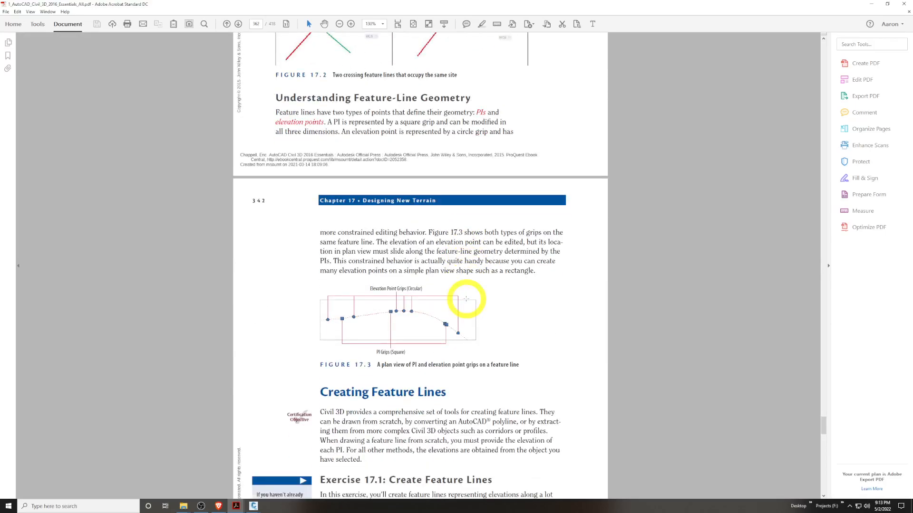
scroll(466, 299, "down", 1)
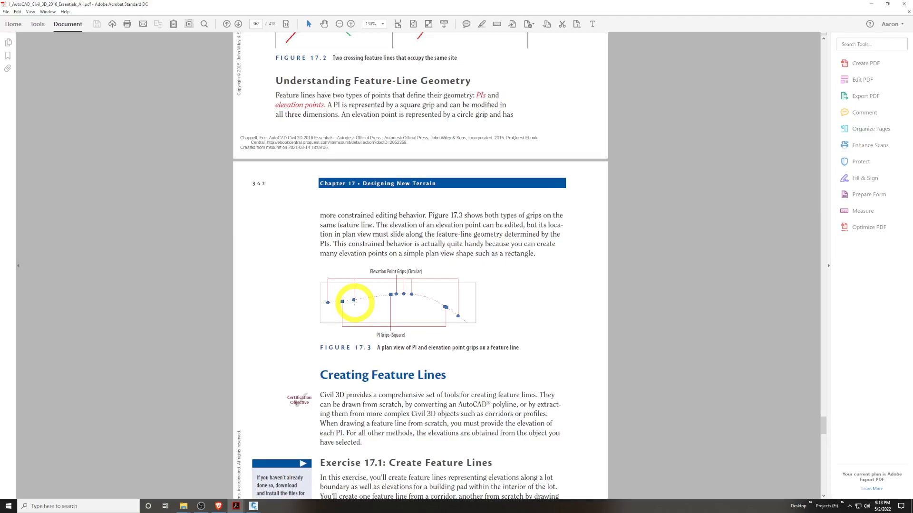
left_click(354, 299)
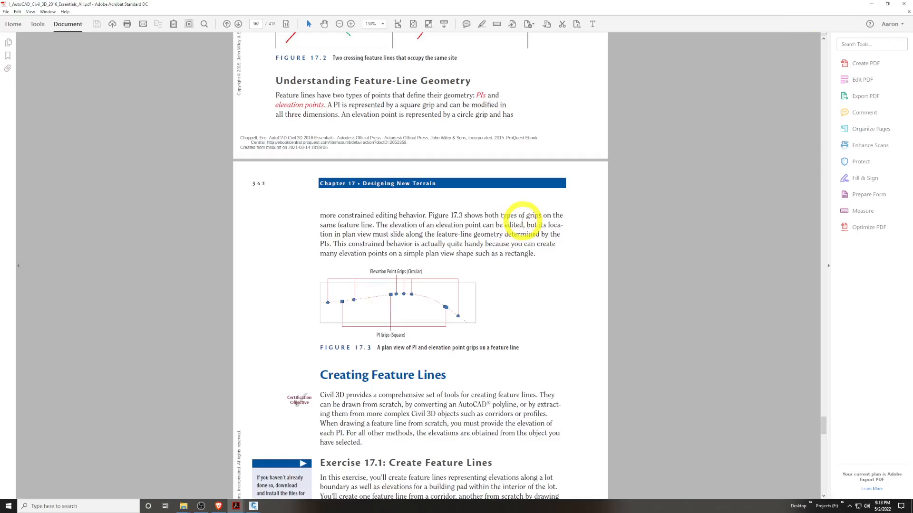
Switch to the SiteDesign_ch17VIDEO drawing in Civil 3D, inspect the grips on both curb feature lines, and clear the selection
key("alt+Tab")
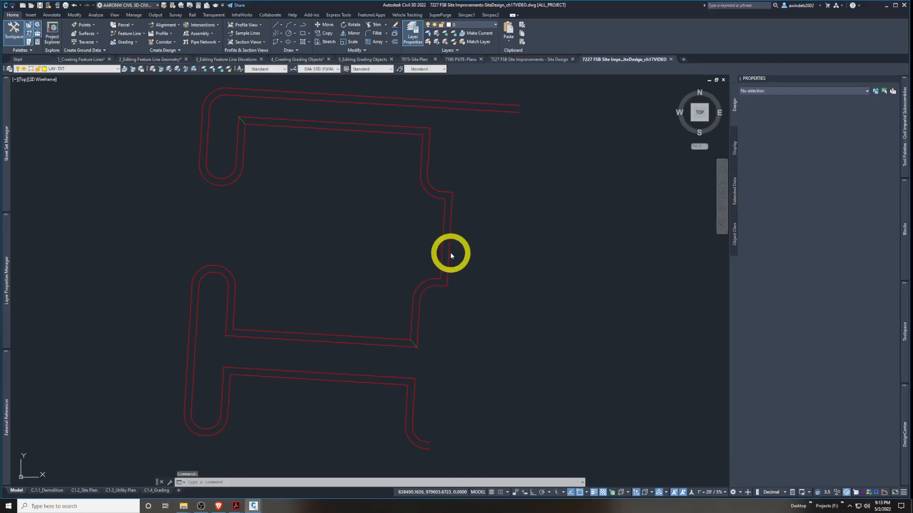
left_click(354, 241)
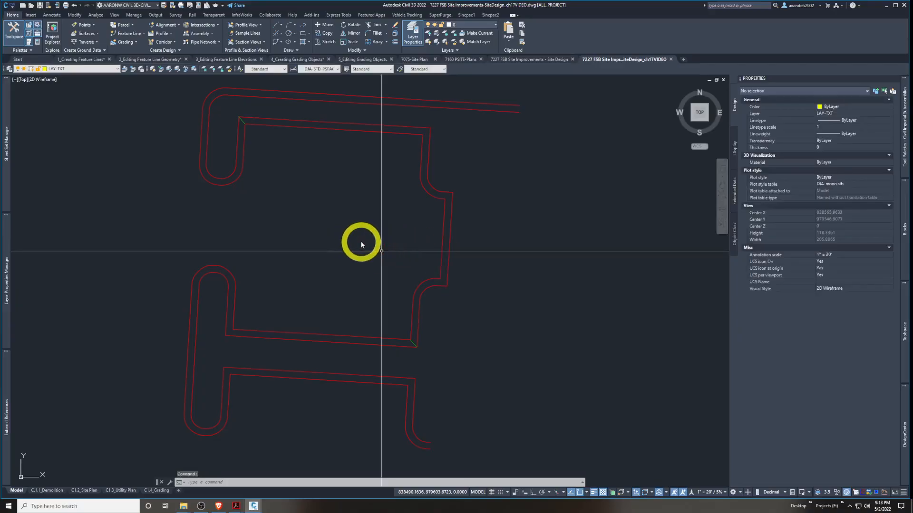
left_click(354, 234)
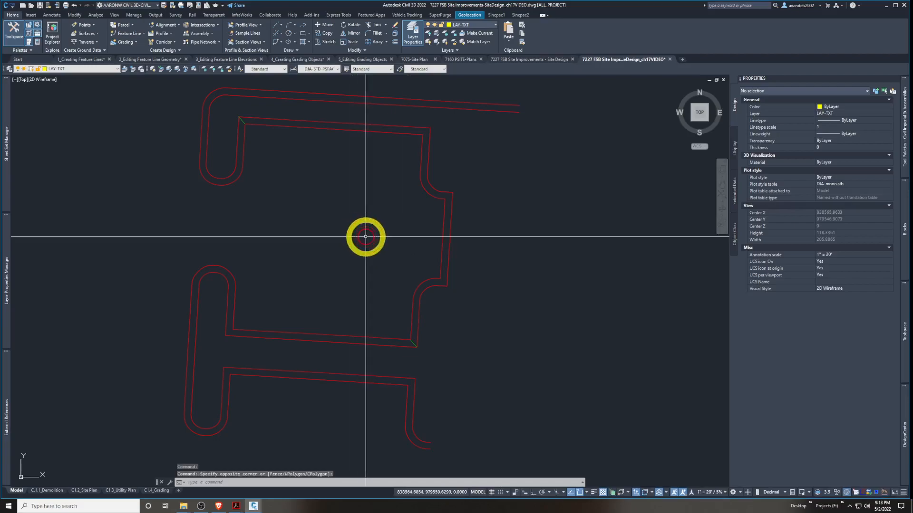
left_click(339, 117)
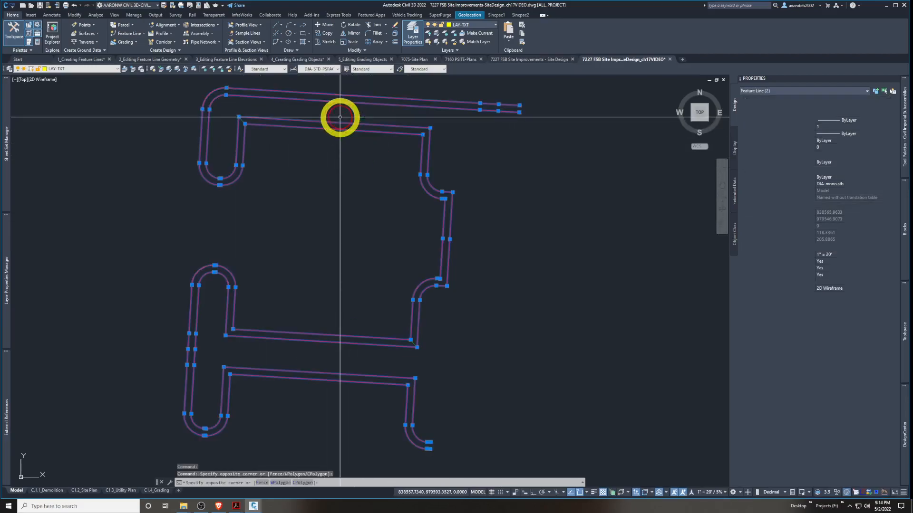
scroll(389, 222, "up", 1)
key("Escape")
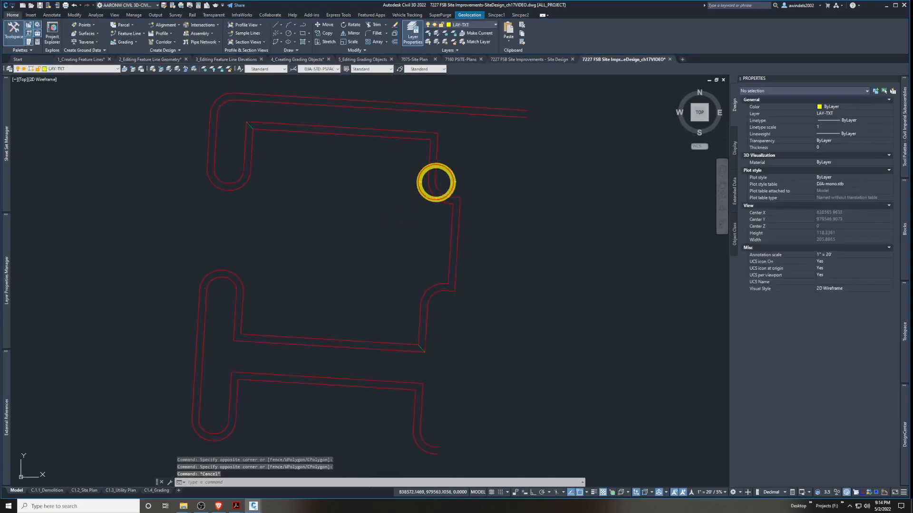
Select one of the curb feature lines and examine the Edit Geometry and Edit Elevations tools available for it
left_click(435, 181)
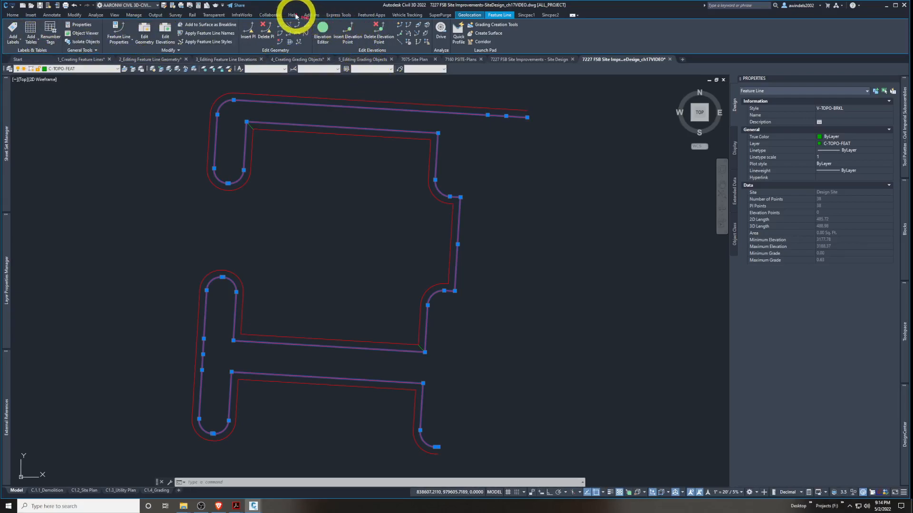
mouse_move(240, 51)
left_mouse_down()
mouse_move(260, 5)
mouse_move(420, 16)
mouse_move(441, 34)
mouse_move(308, 75)
mouse_move(240, 53)
left_mouse_up()
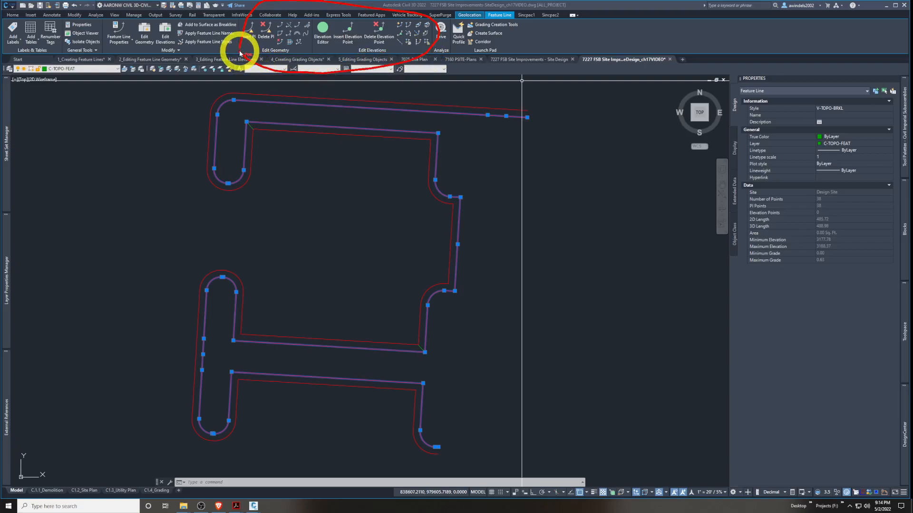
key("Escape")
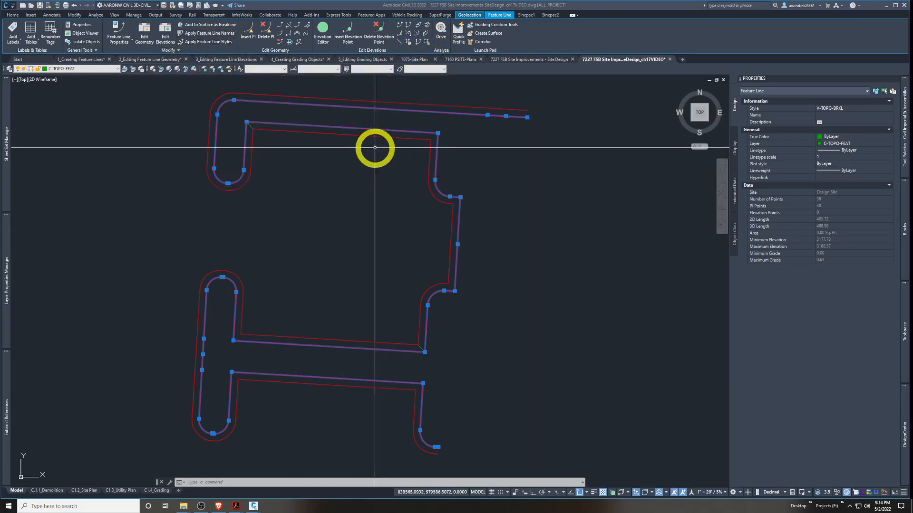
Select both curb feature lines, review the Design Site's feature line list with its lengths, elevations and grades, and clear the selection
left_click(371, 127)
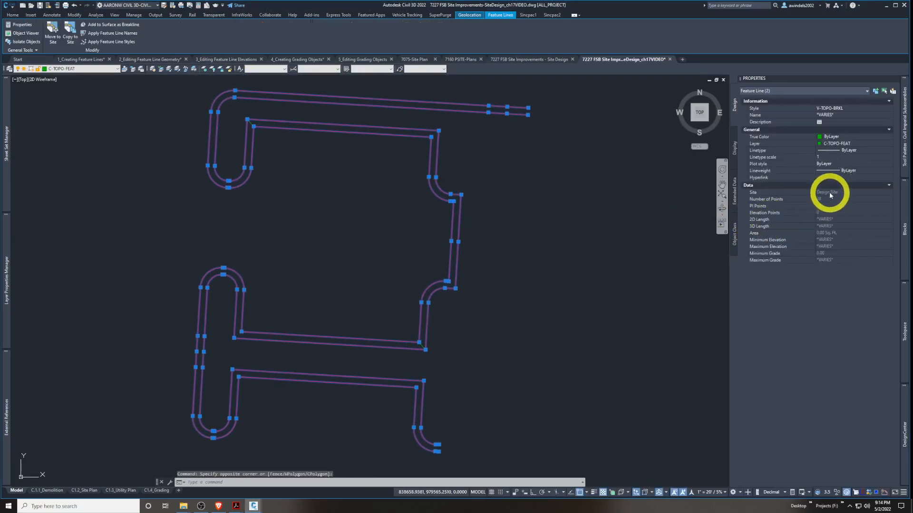
left_click(905, 339)
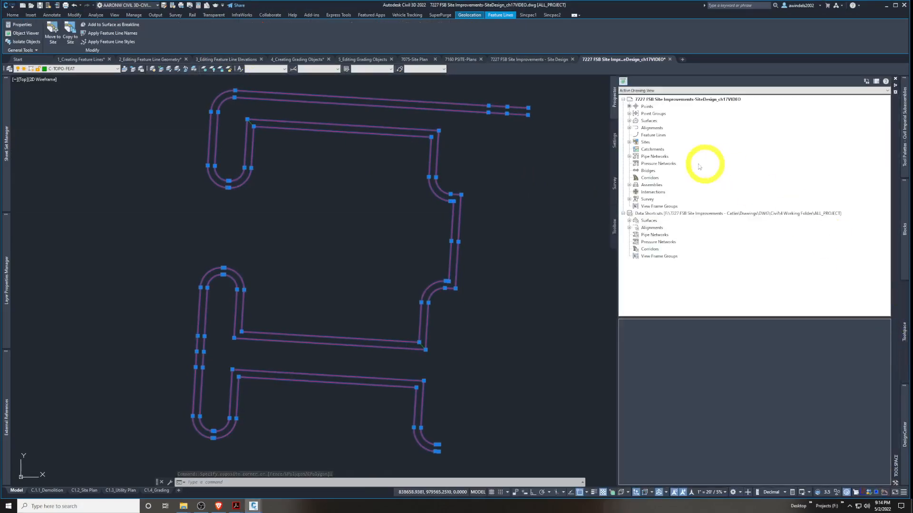
left_click(629, 142)
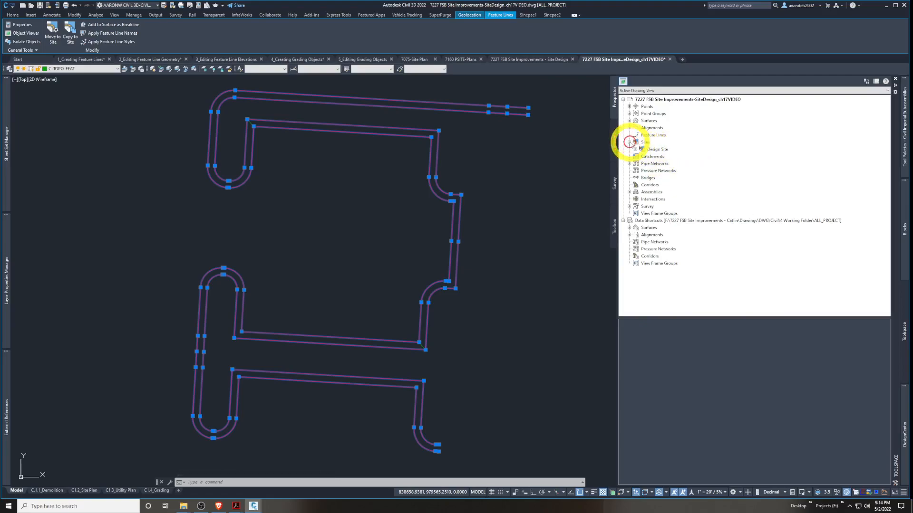
left_click(635, 149)
left_click(659, 163)
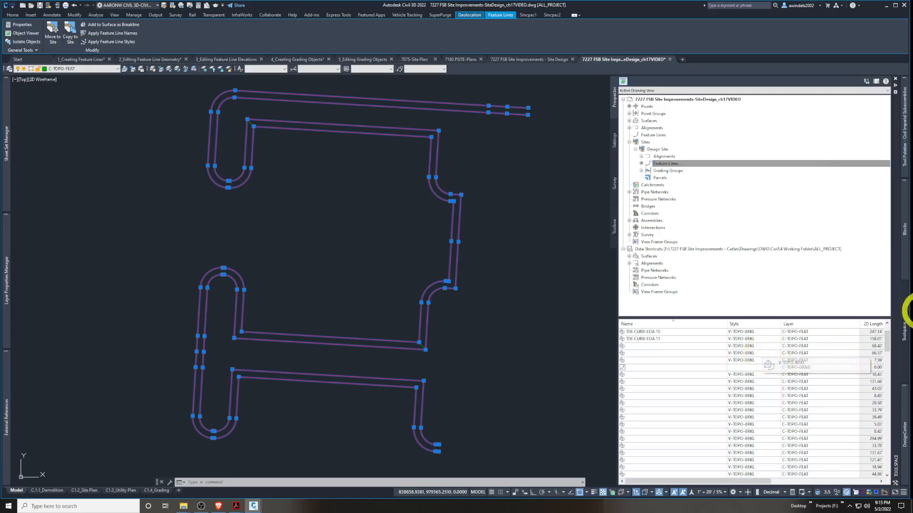
left_click_drag(744, 481, 850, 481)
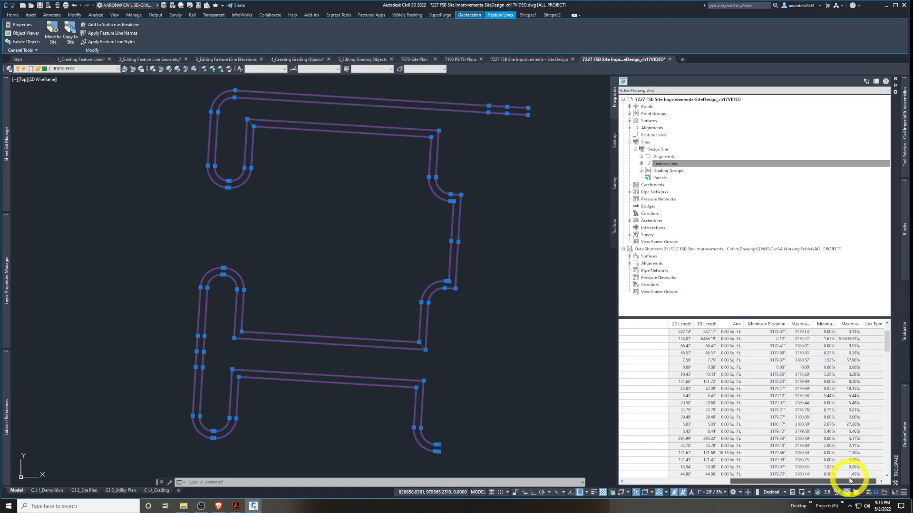
left_click_drag(849, 481, 761, 478)
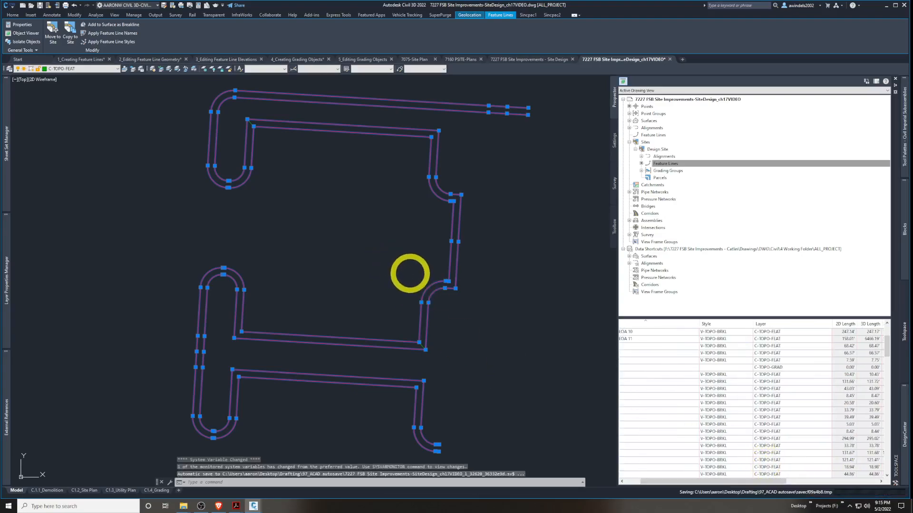
key("Escape")
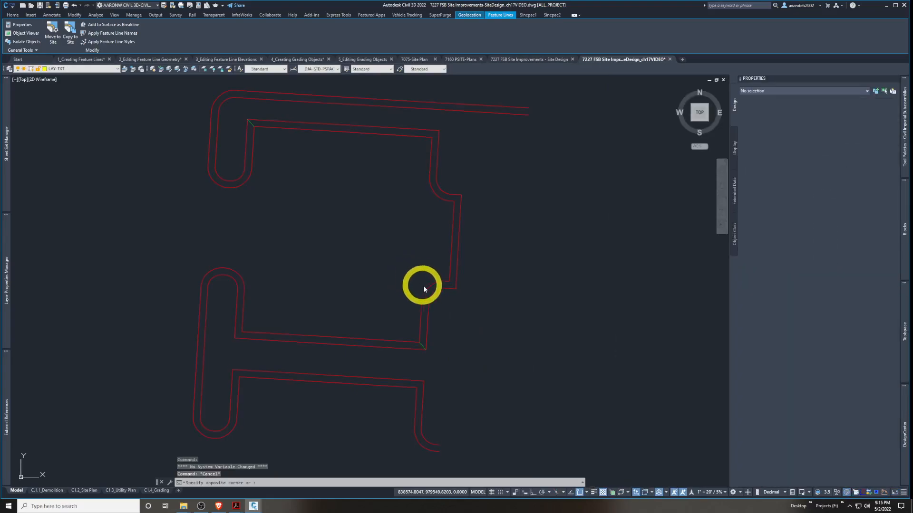
Select the TOE CURB-EOA 2 (1) feature line and toggle its geometry and elevation editing tools off and back on
left_click(425, 289)
left_click(425, 289)
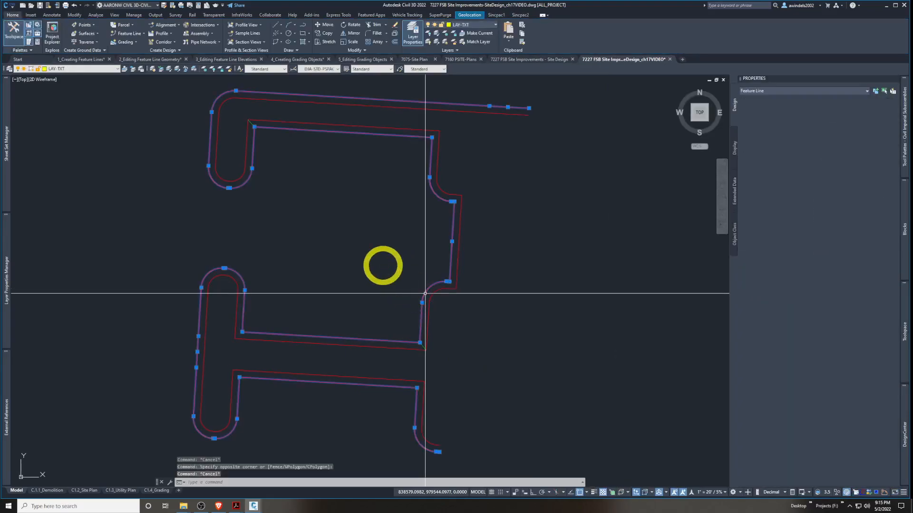
middle_click_drag(327, 193, 337, 198)
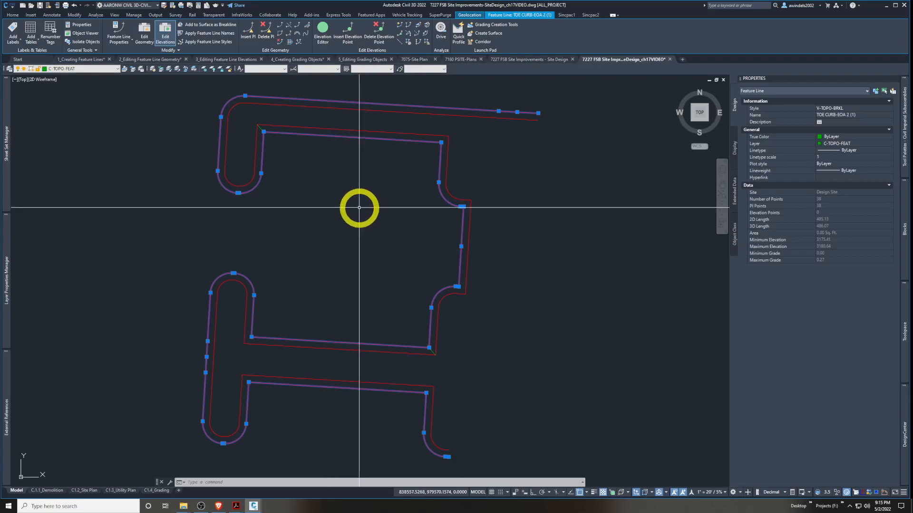
left_click(150, 38)
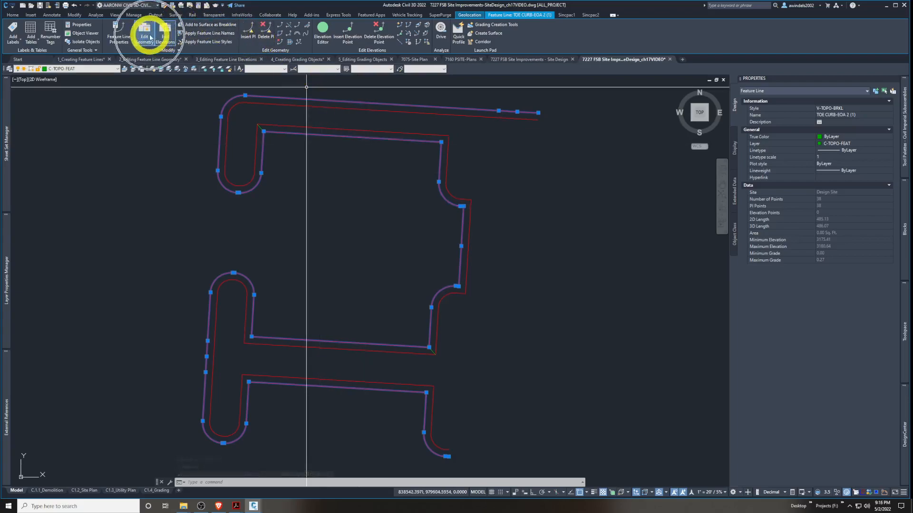
left_click(144, 34)
left_click(162, 34)
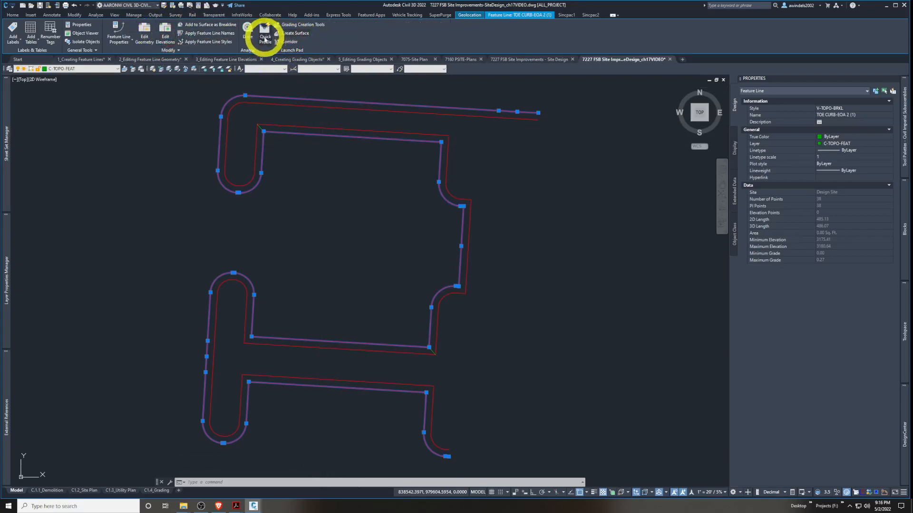
left_click(149, 35)
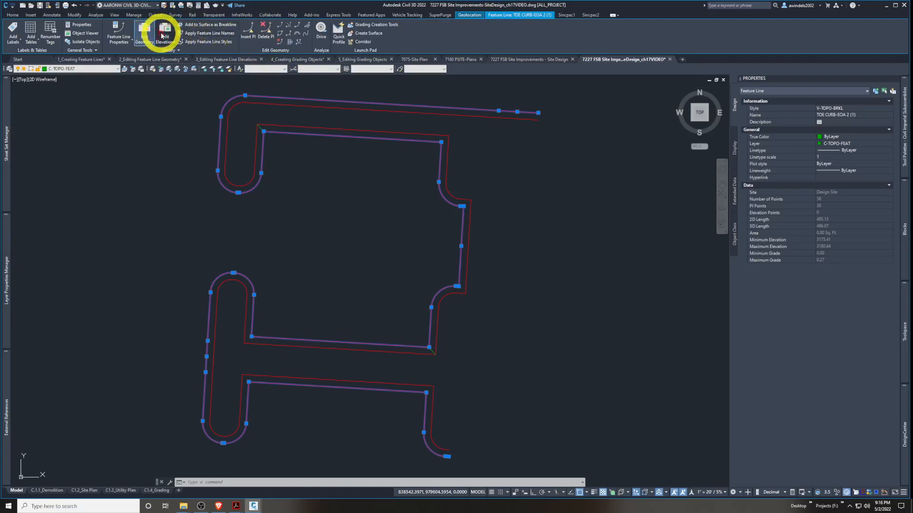
left_click(164, 37)
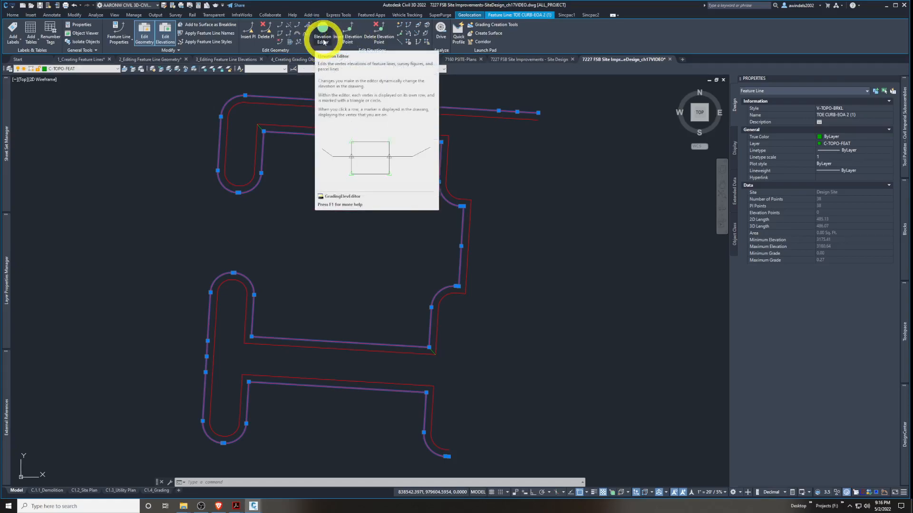
Open the Elevation Editor for the selected curb feature line, reposition it over the drawing, and locate the station 2+60.70 vertex in plan
right_click(293, 143)
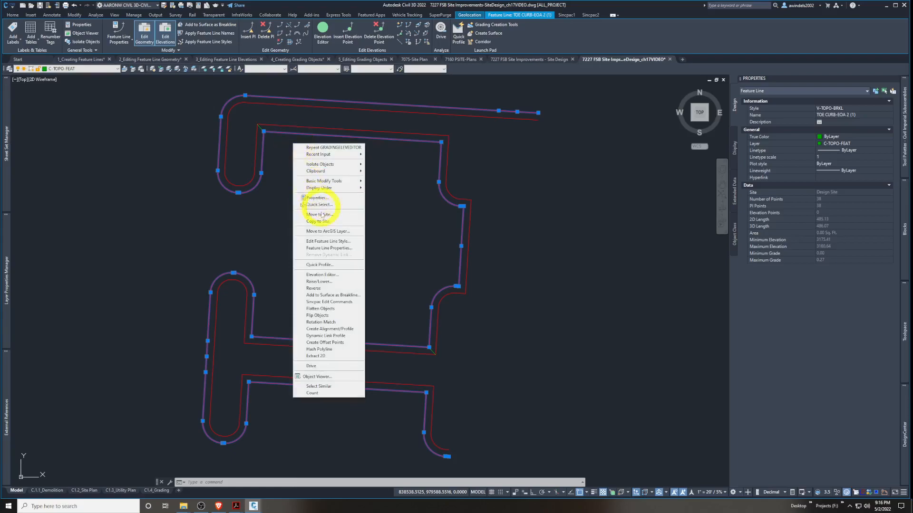
left_click(331, 275)
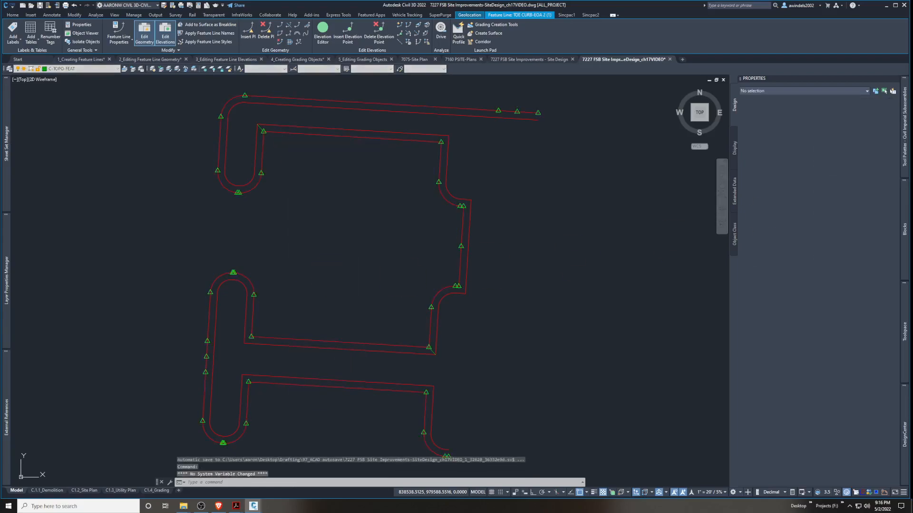
left_click_drag(826, 204, 30, 212)
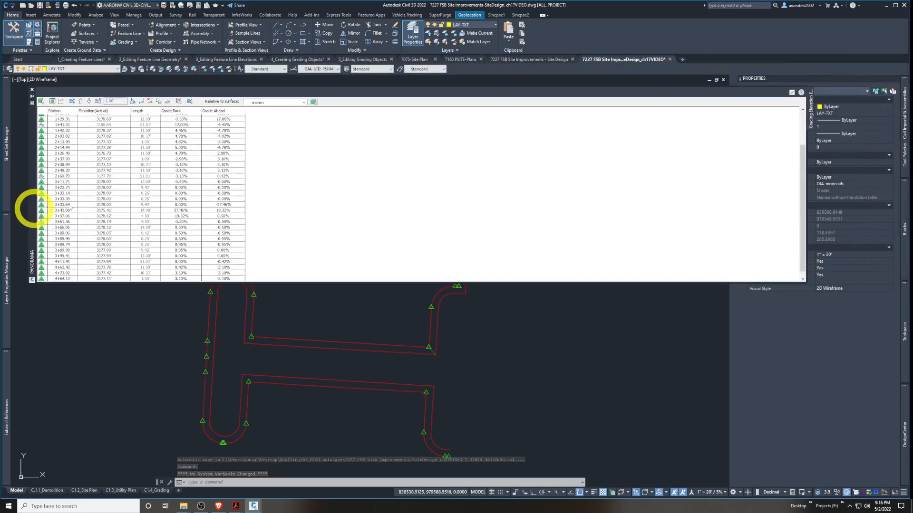
left_click(79, 176)
middle_click_drag(332, 312, 374, 376)
scroll(374, 374, "down", 2)
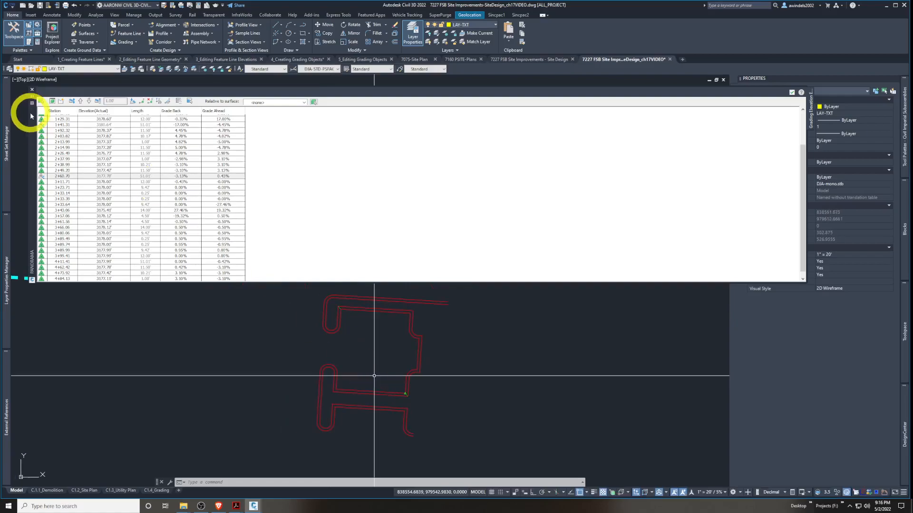
Locate the curb feature line's vertices from station 0+00.00 to 0+94.46 in plan using the Elevation Editor
left_click(70, 119)
left_click(69, 119)
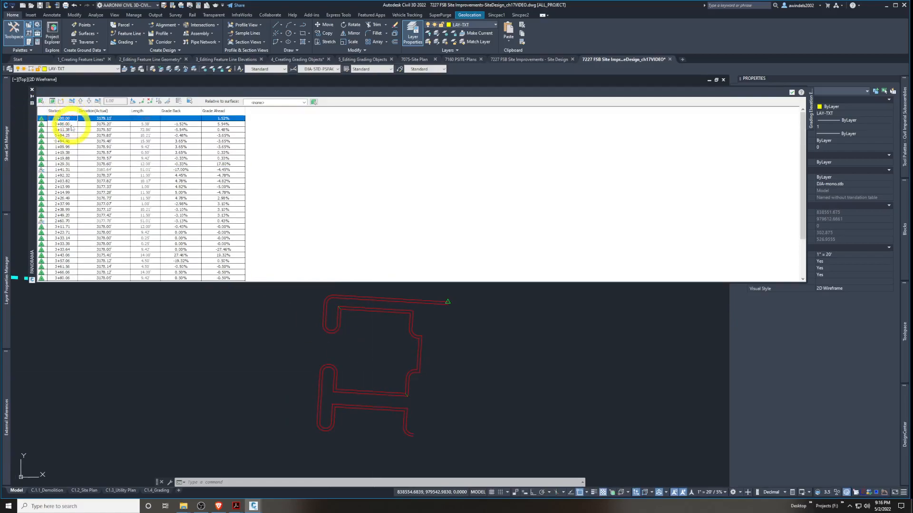
left_click(70, 124)
left_click(67, 137)
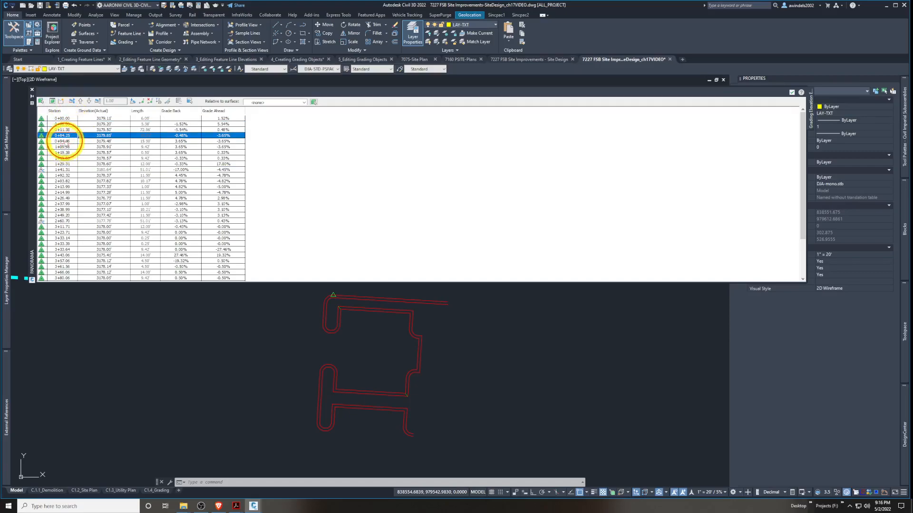
left_click(65, 141)
left_click(114, 142)
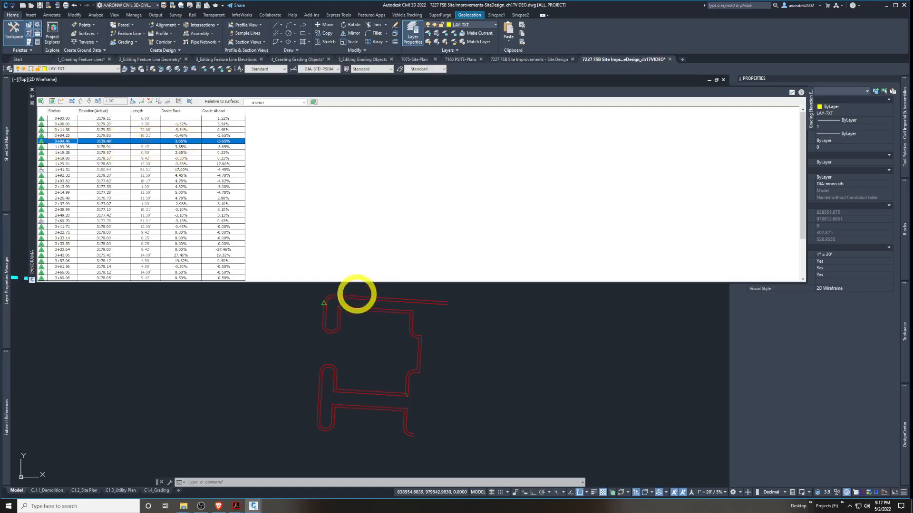
left_click(330, 293)
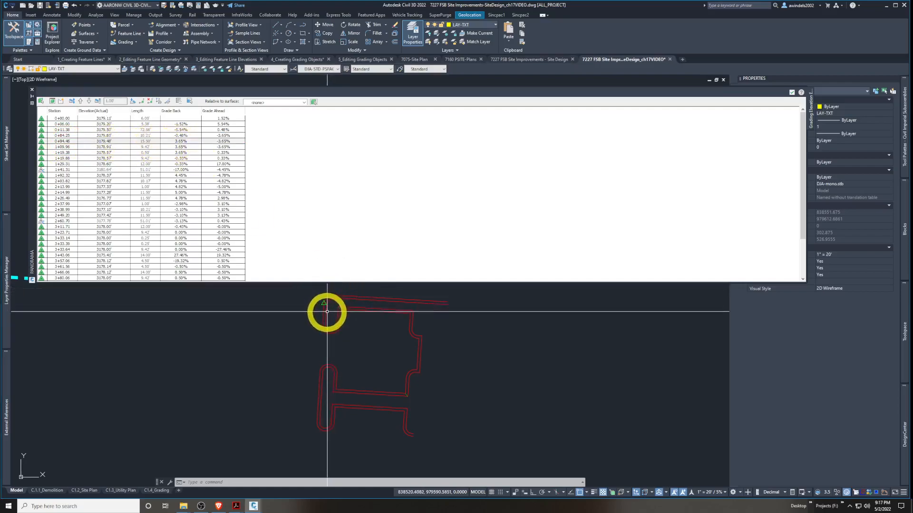
left_click(321, 310)
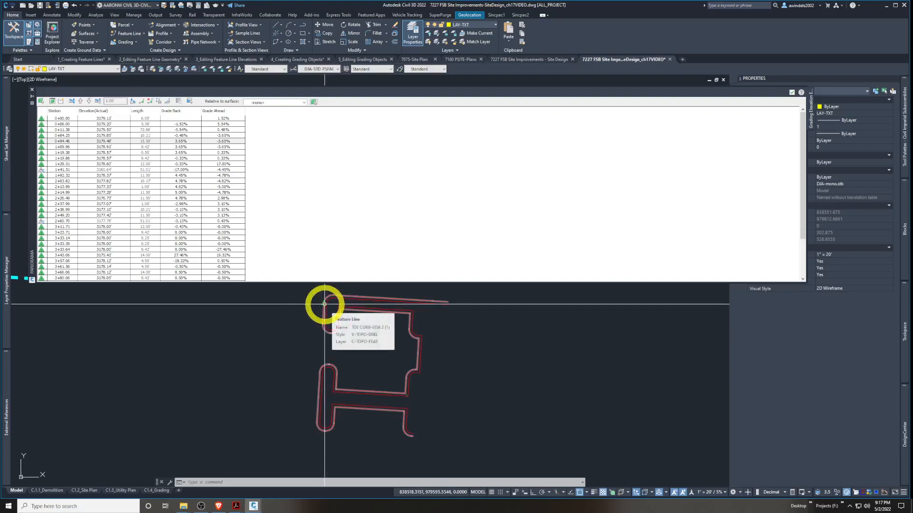
Trace the feature line vertices between stations 1+09.96 and 2+13.99 in plan from their elevation rows
left_click(66, 147)
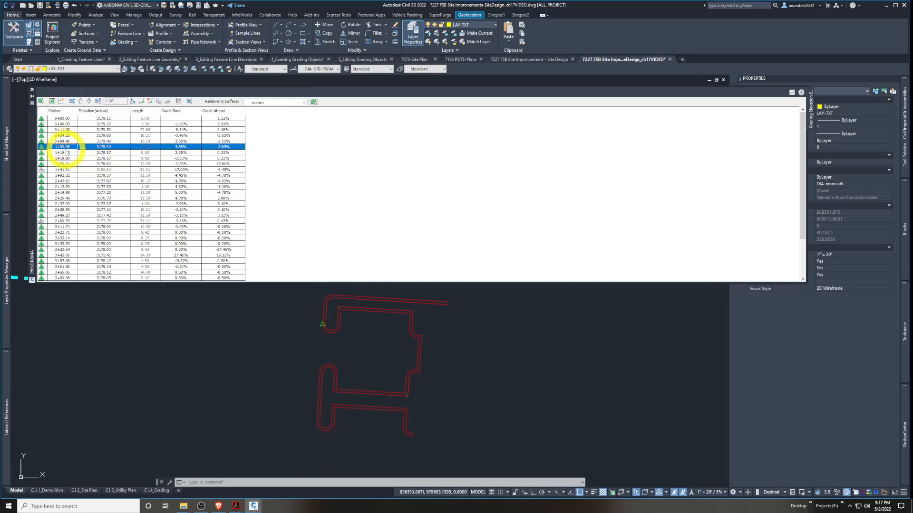
left_click(69, 153)
left_click(74, 158)
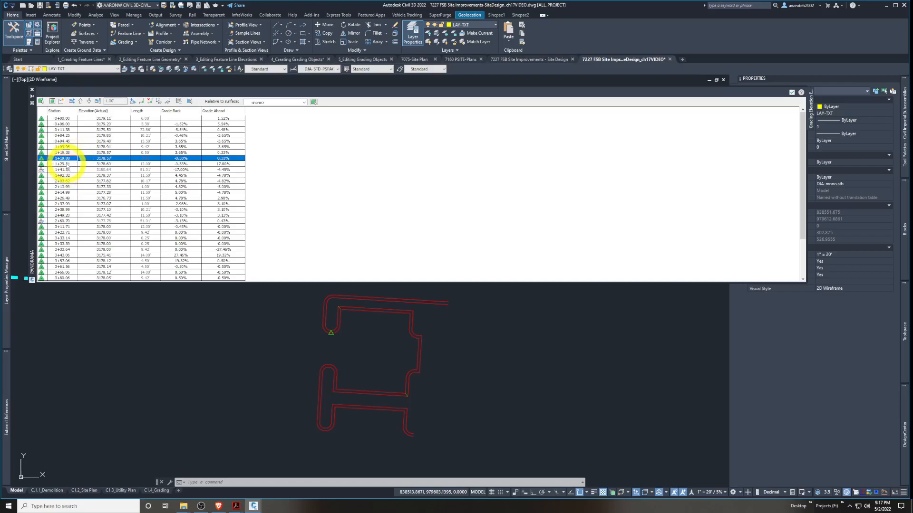
left_click(66, 164)
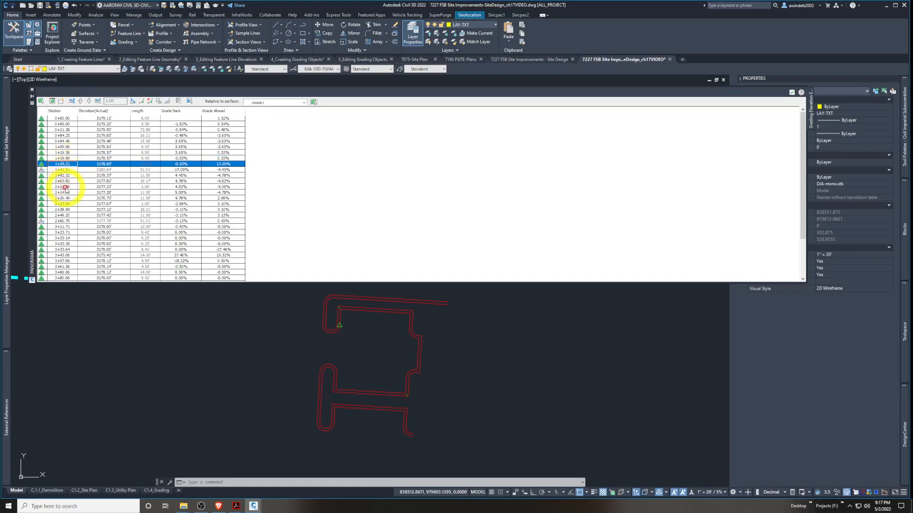
left_click(64, 186)
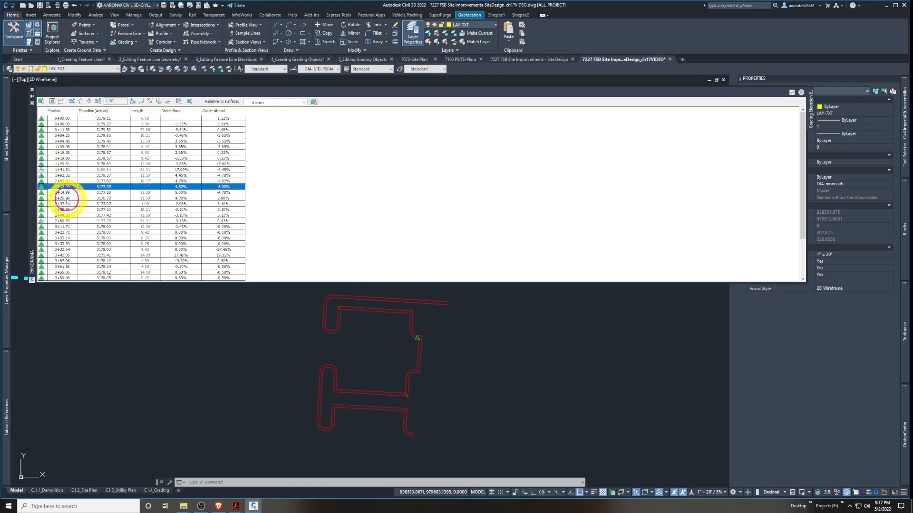
Locate feature line vertices between stations 2+26.49 and 3+33.64 in plan, and close the Elevation Editor
left_click(67, 198)
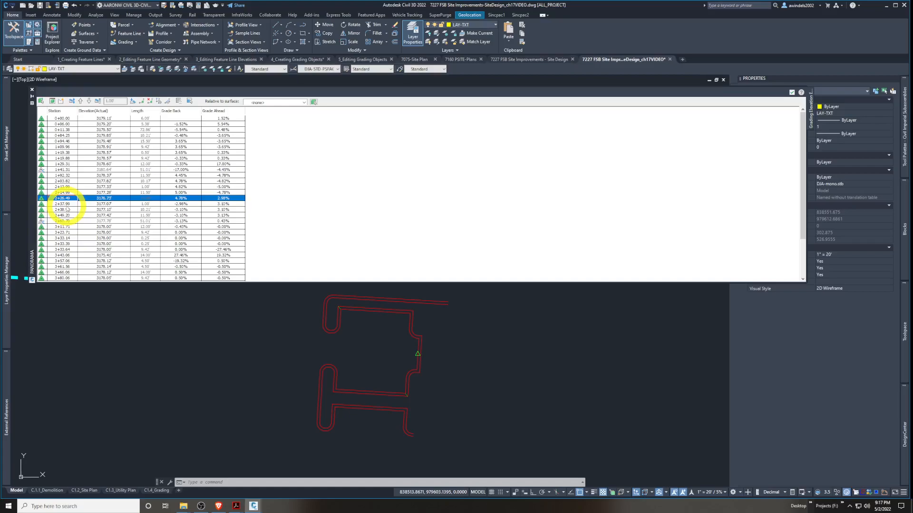
left_click(67, 204)
left_click(67, 210)
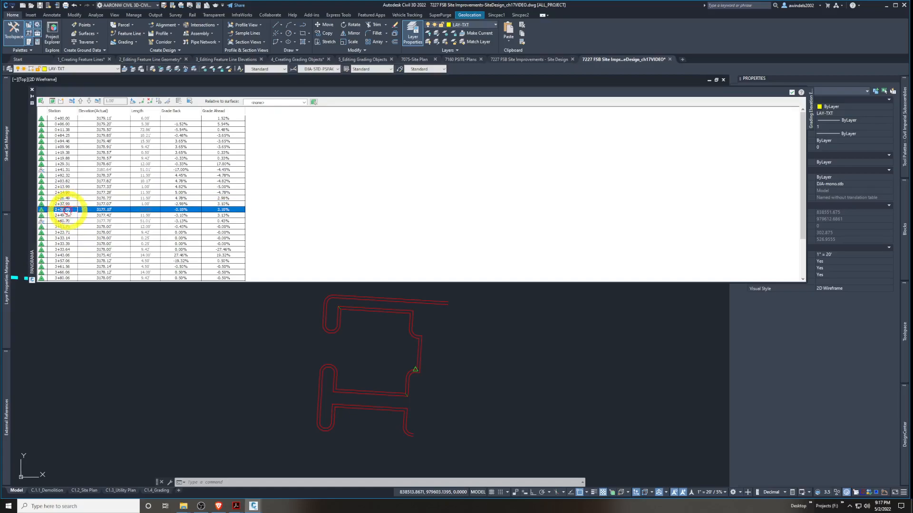
scroll(69, 211, "down", 1)
left_click(67, 210)
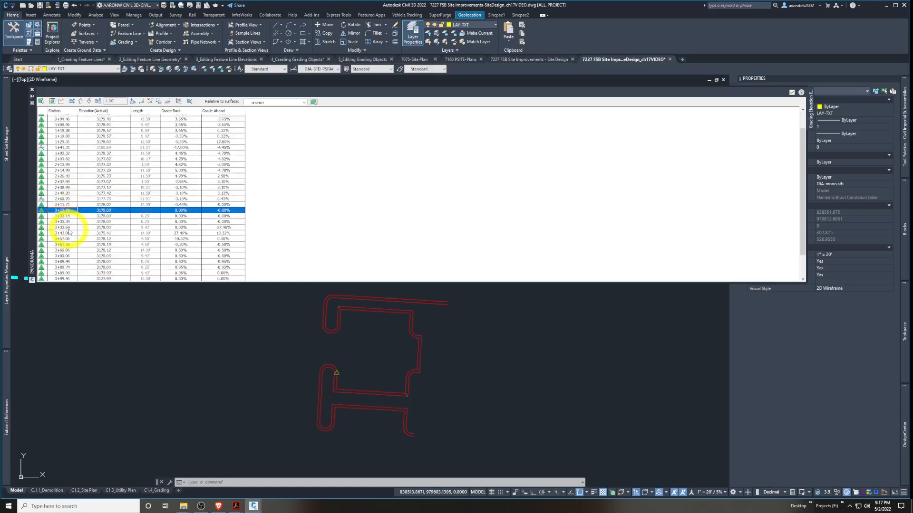
left_click(69, 228)
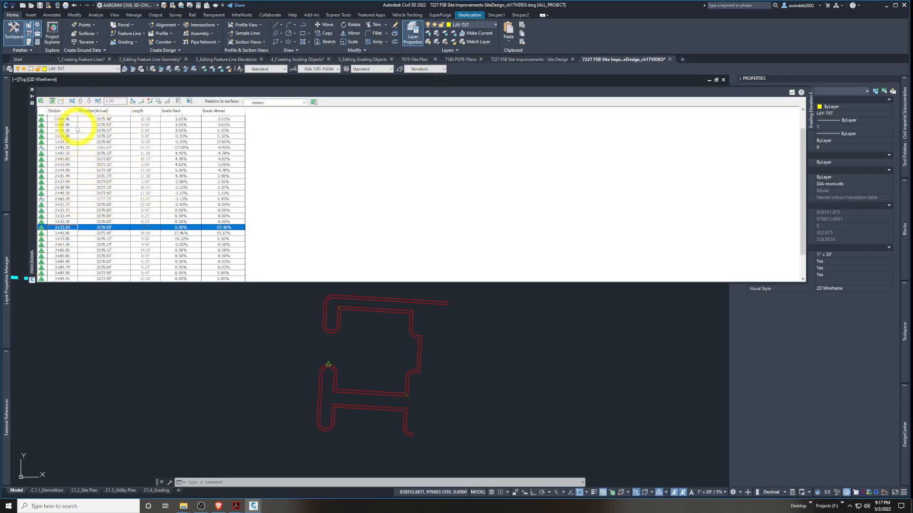
scroll(124, 164, "up", 2)
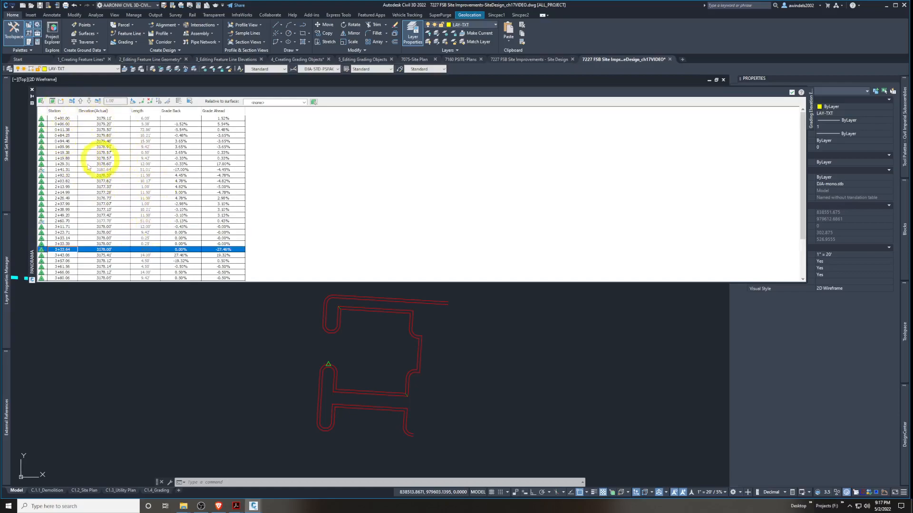
left_click(32, 89)
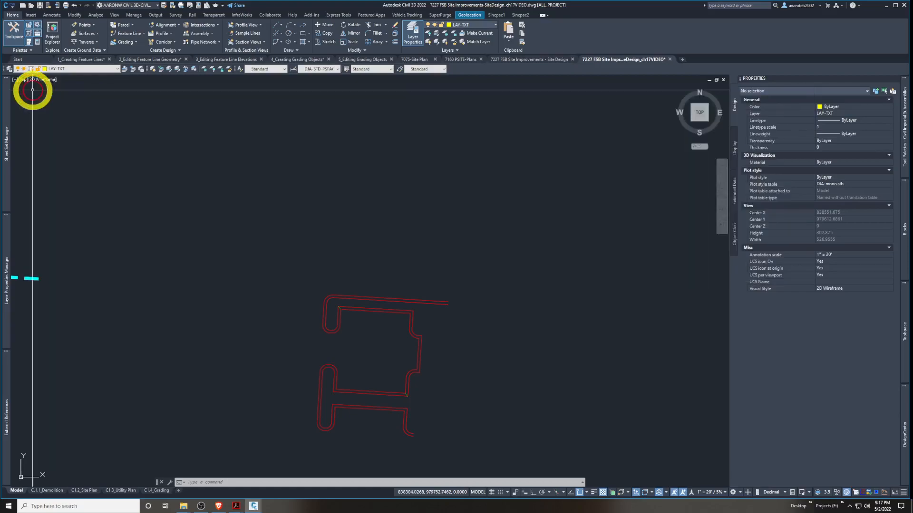
Select the TOE CURB-EOA 2 (1) feature line and try to insert an elevation point on it
left_click(391, 297)
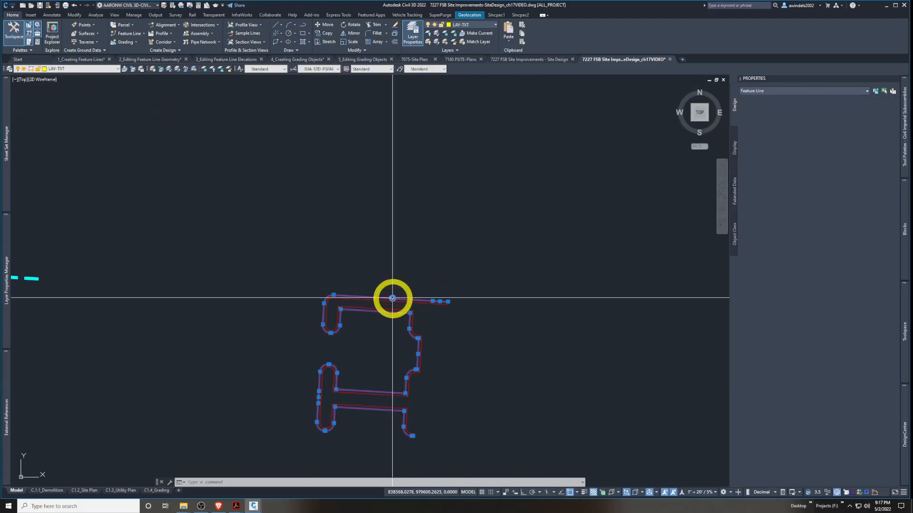
scroll(389, 320, "up", 4)
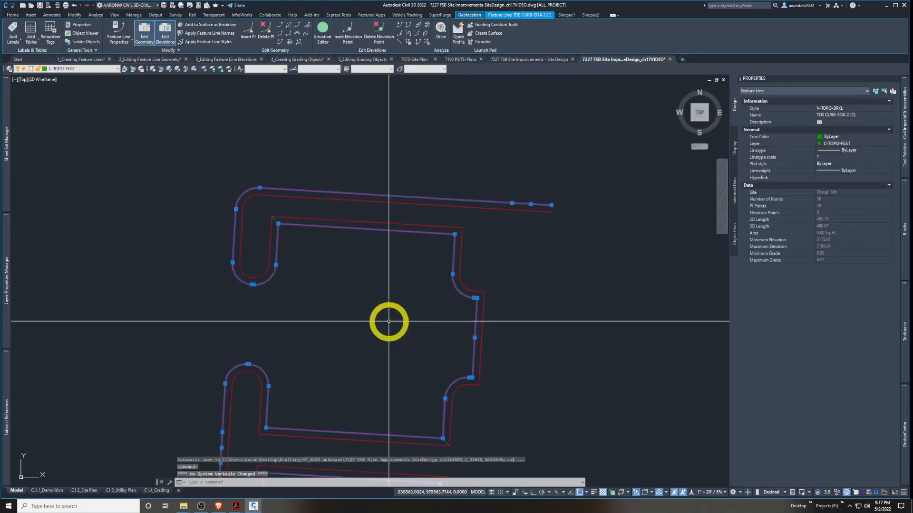
scroll(376, 247, "down", 2)
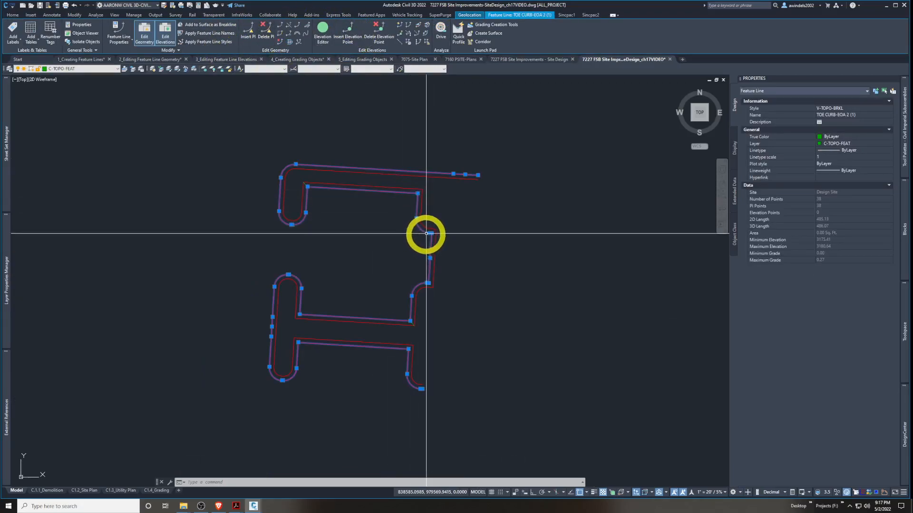
left_click(345, 43)
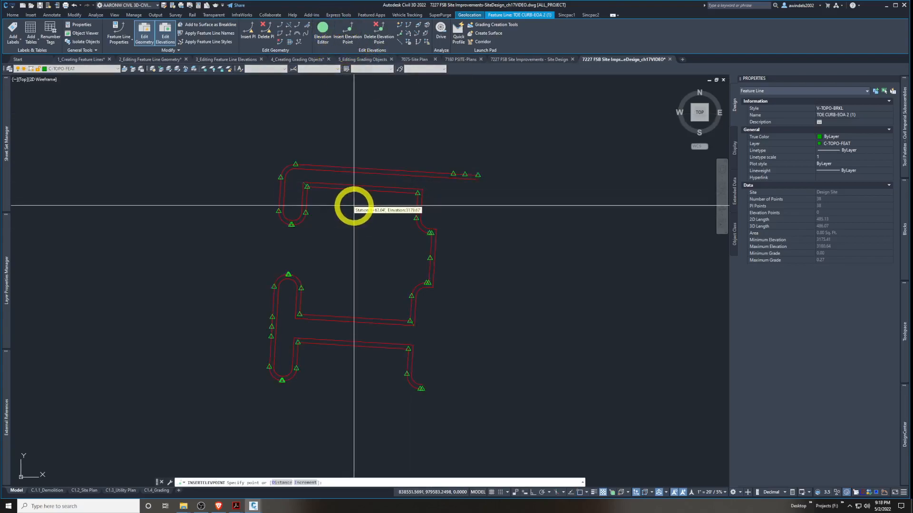
left_click(385, 204)
key("Escape")
Try to stretch the feature line's PI where the straight edge meets the upper inside curve
scroll(418, 204, "up", 5)
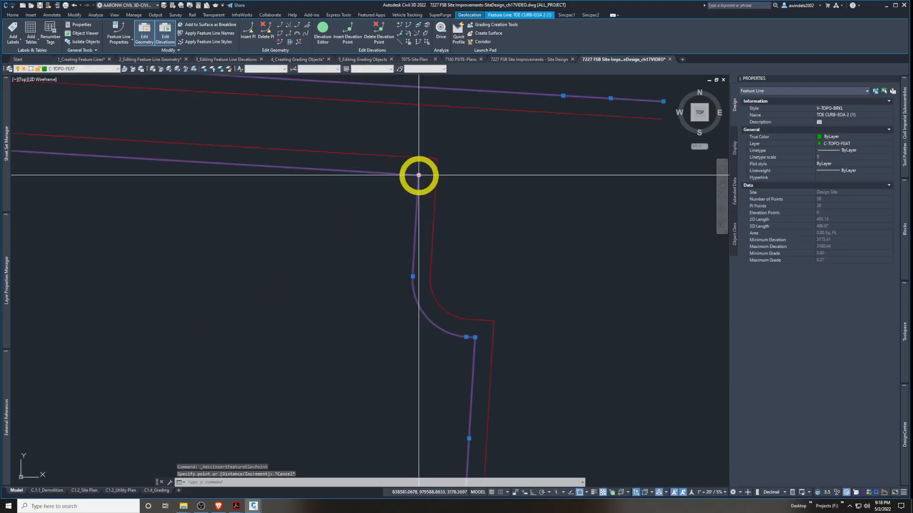
left_click(413, 277)
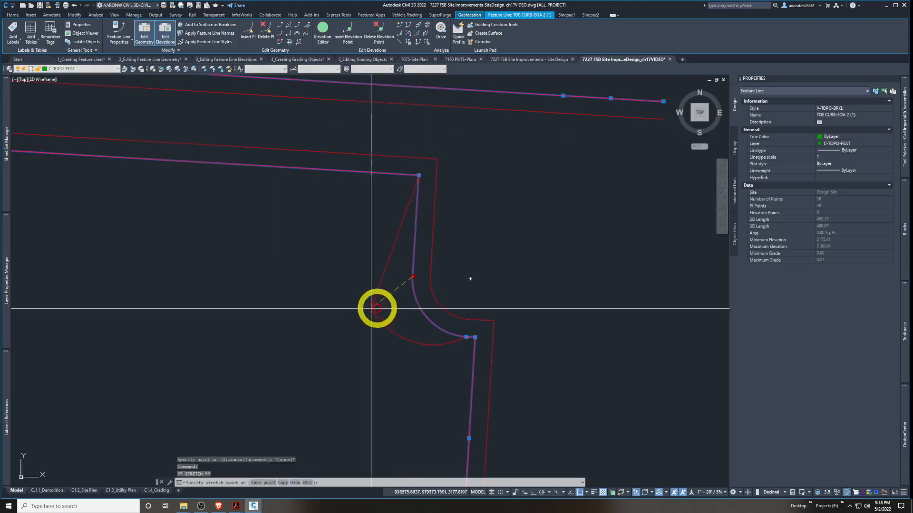
key("Escape")
scroll(342, 287, "down", 3)
middle_click_drag(342, 288, 387, 253)
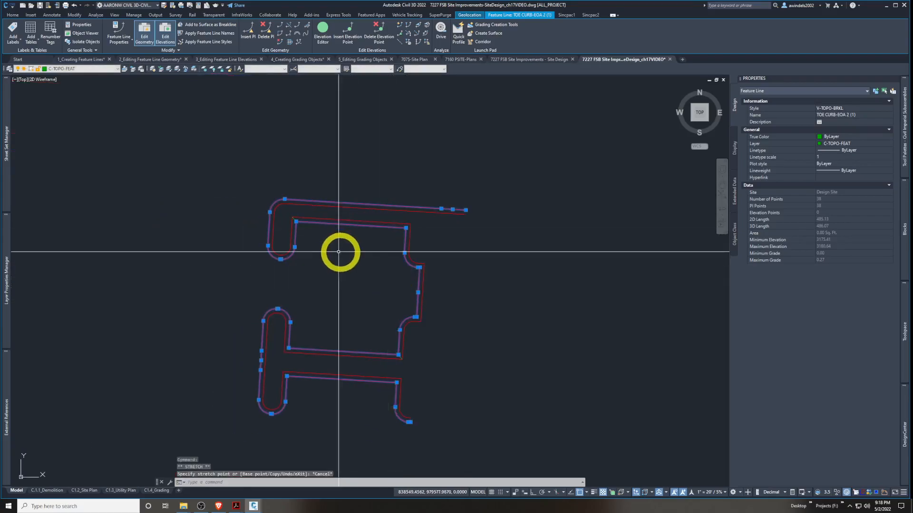
Select both curb feature lines, inspect their grips up close, and clear the selection
left_click(345, 252)
left_click(336, 217)
left_click(384, 264)
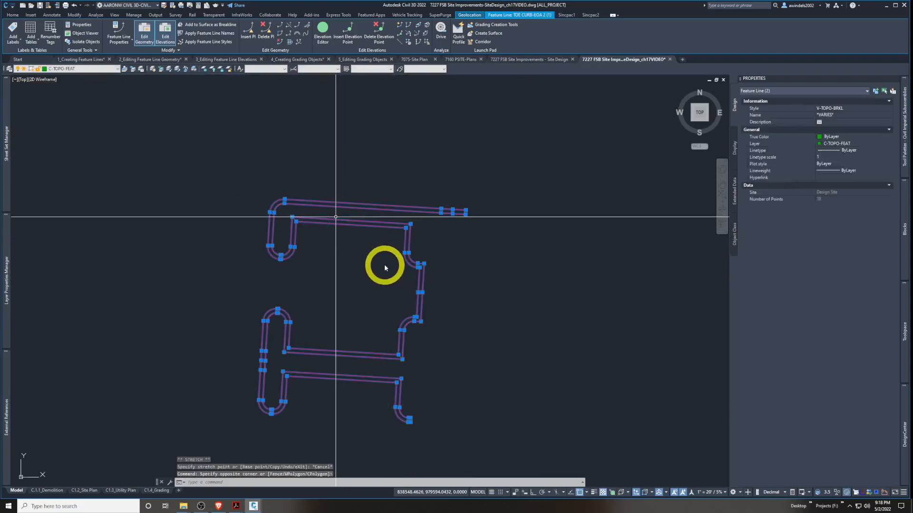
mouse_move(384, 264)
middle_mouse_down()
mouse_move(395, 298)
mouse_move(432, 285)
mouse_move(426, 272)
mouse_move(446, 241)
middle_mouse_up()
scroll(426, 272, "up", 6)
scroll(425, 270, "down", 4)
key("Escape")
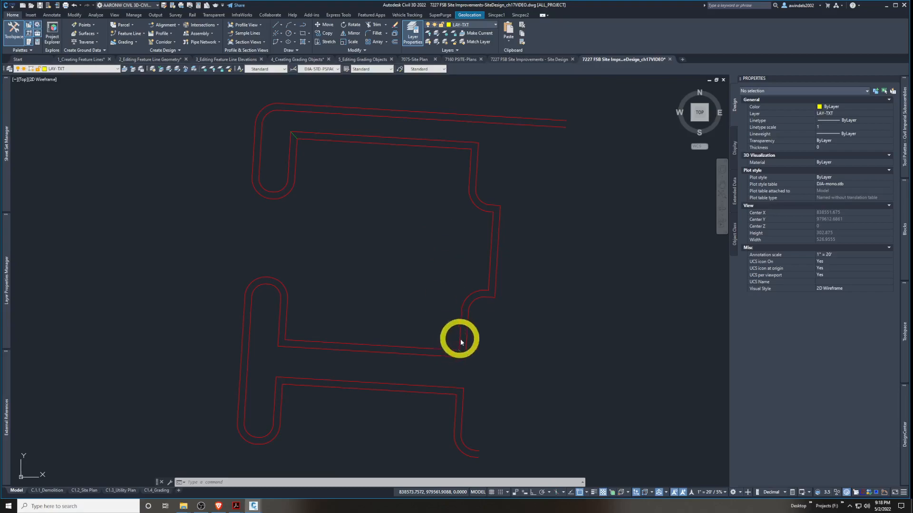
Switch to the Civil 3D Essentials textbook in Acrobat and review Figure 17.3, Creating Feature Lines and the start of Exercise 17.1
mouse_move(238, 510)
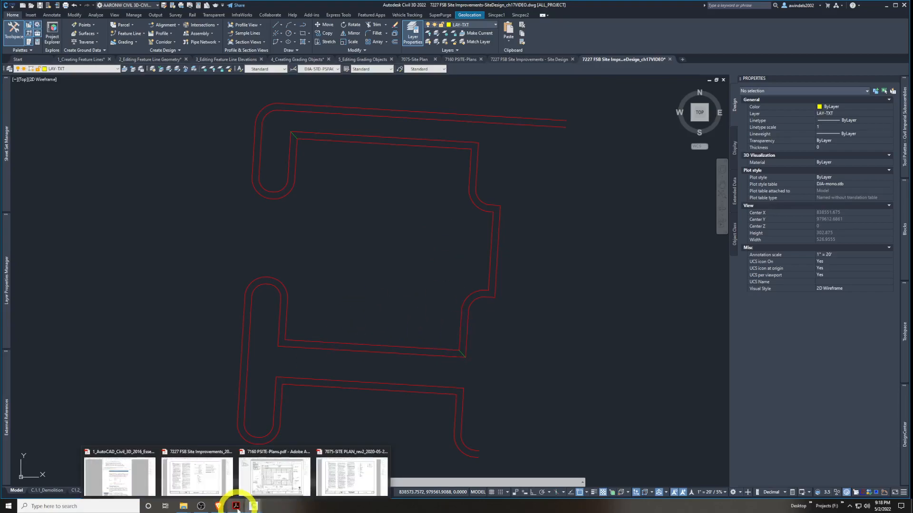
left_click(154, 463)
scroll(395, 302, "down", 1)
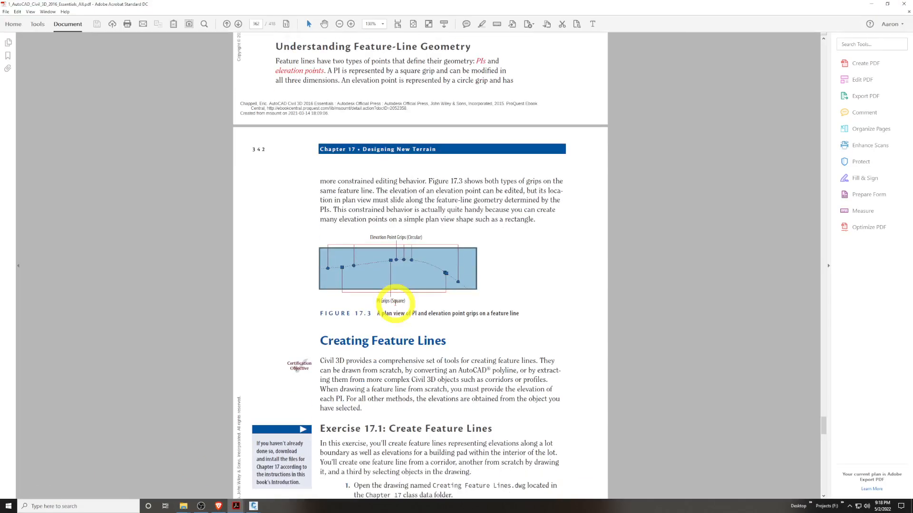
scroll(407, 293, "down", 1)
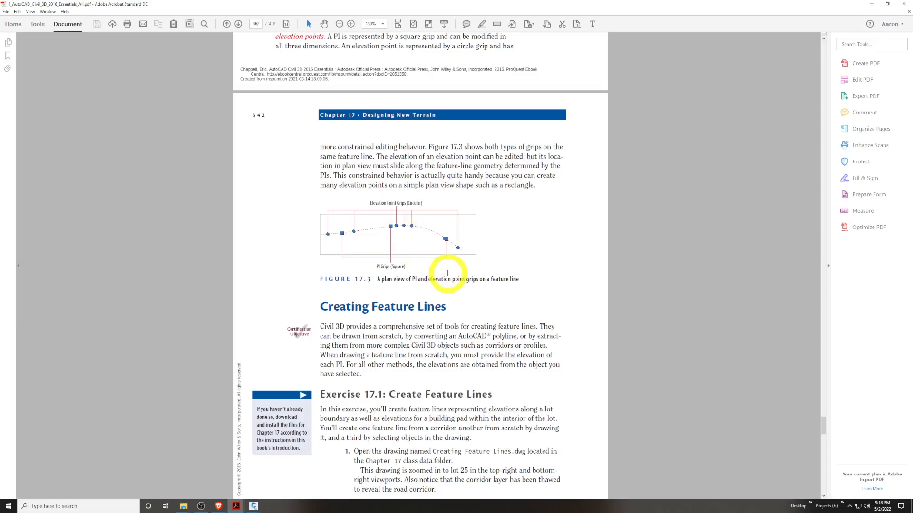
scroll(447, 274, "down", 3)
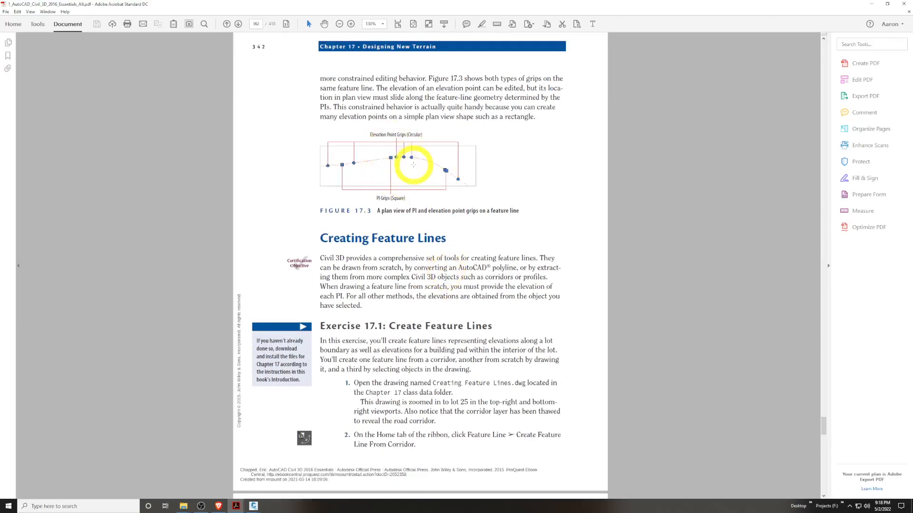
scroll(413, 164, "down", 3)
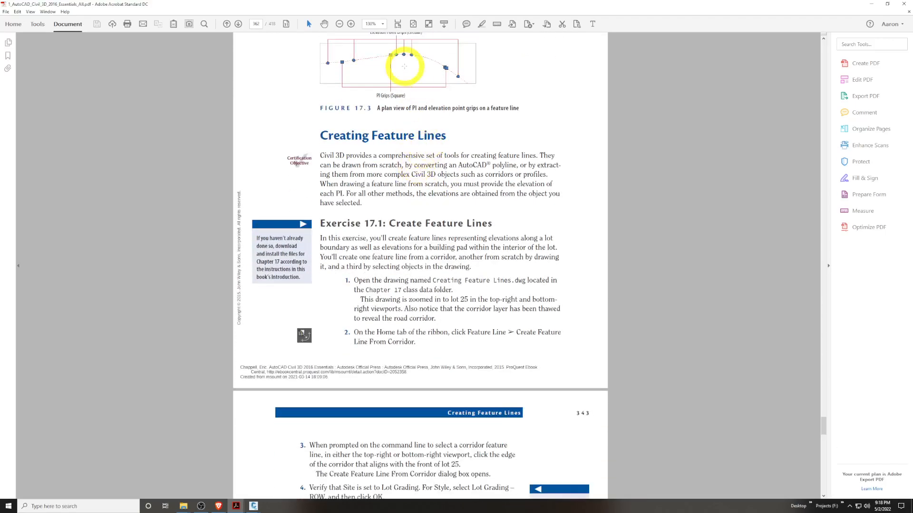
scroll(443, 96, "down", 1)
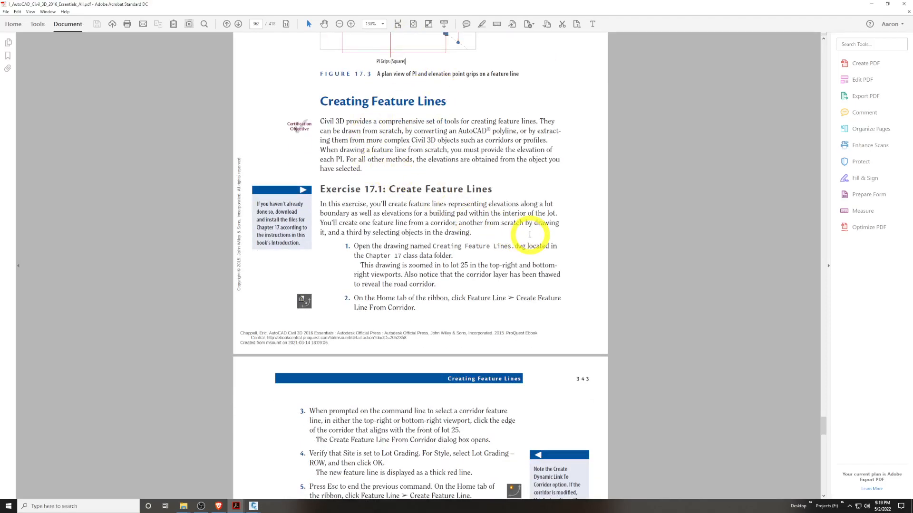
scroll(529, 234, "down", 1)
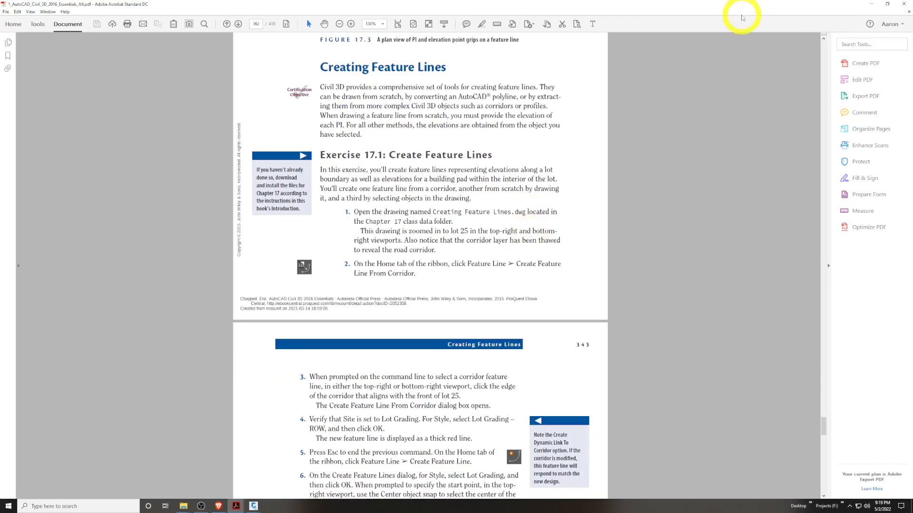
Return to Civil 3D, switch to the 1_Creating Feature Lines drawing, and examine the available feature line creation commands
left_click(862, 4)
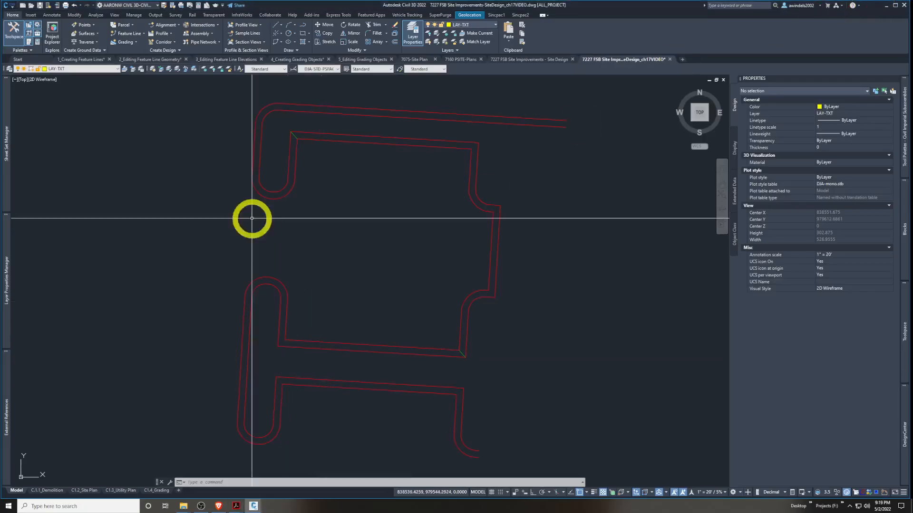
left_click(90, 59)
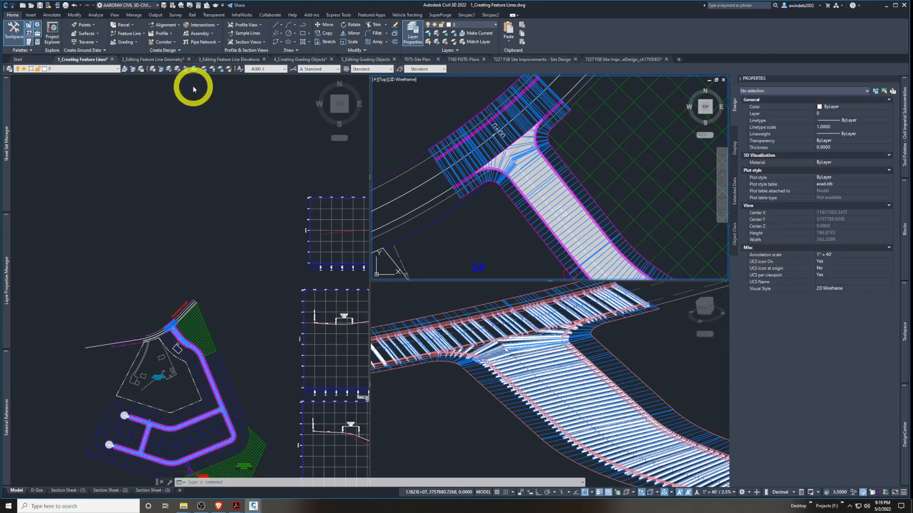
left_click(129, 33)
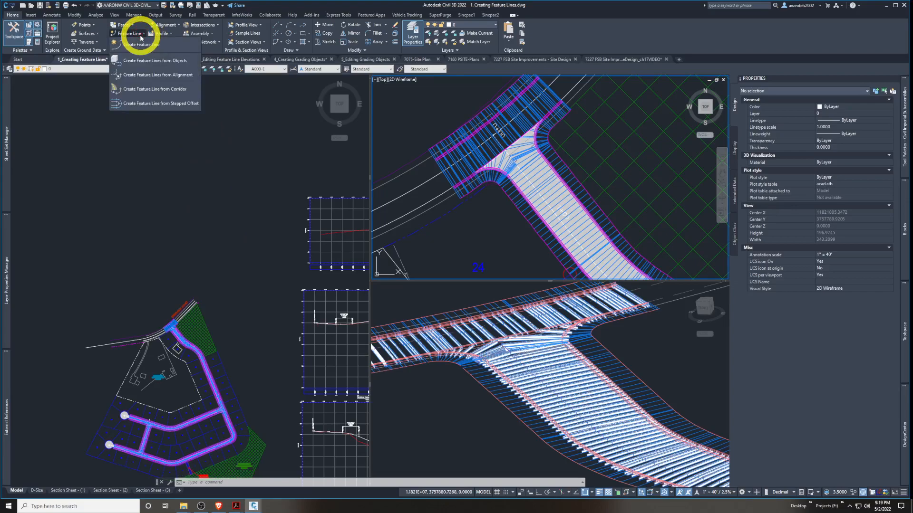
left_click(180, 87)
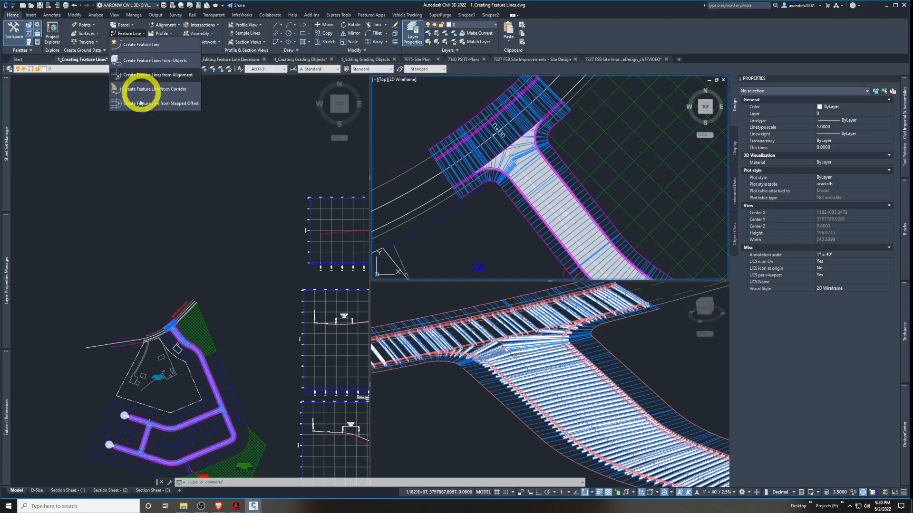
Examine lot 25 and its neighbouring lots along the corridor's lower edge in the large plan view
left_click(131, 135)
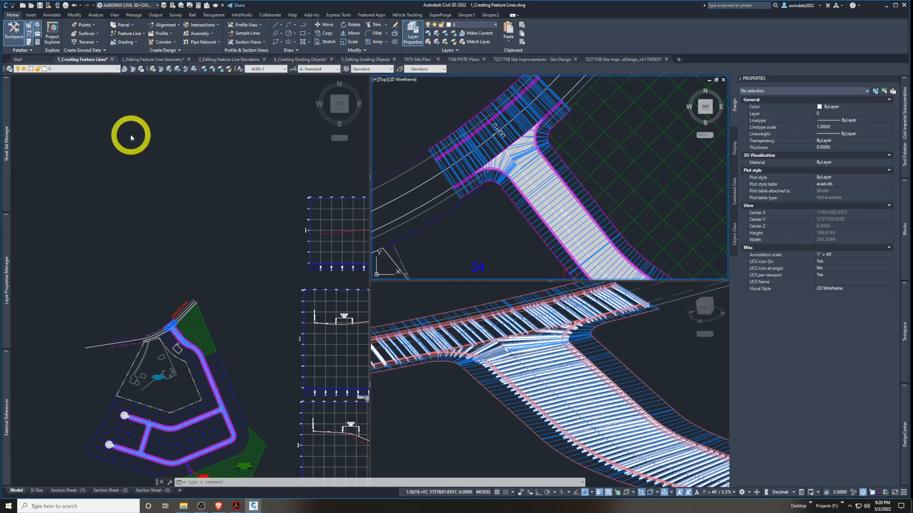
scroll(204, 397, "up", 12)
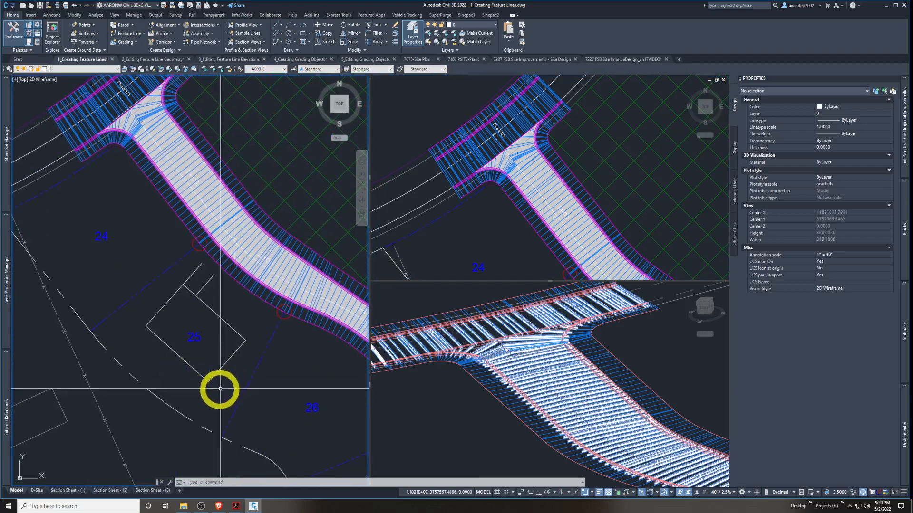
middle_click_drag(248, 398, 263, 396)
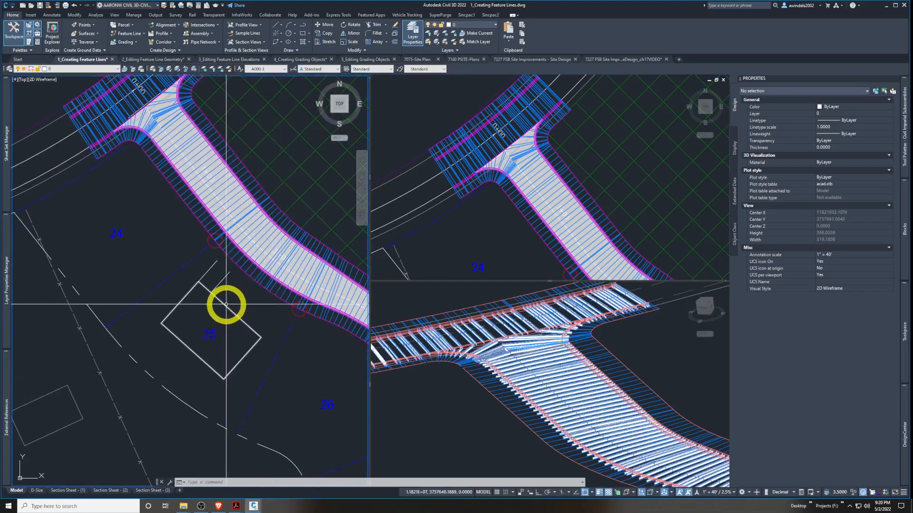
scroll(241, 312, "down", 2)
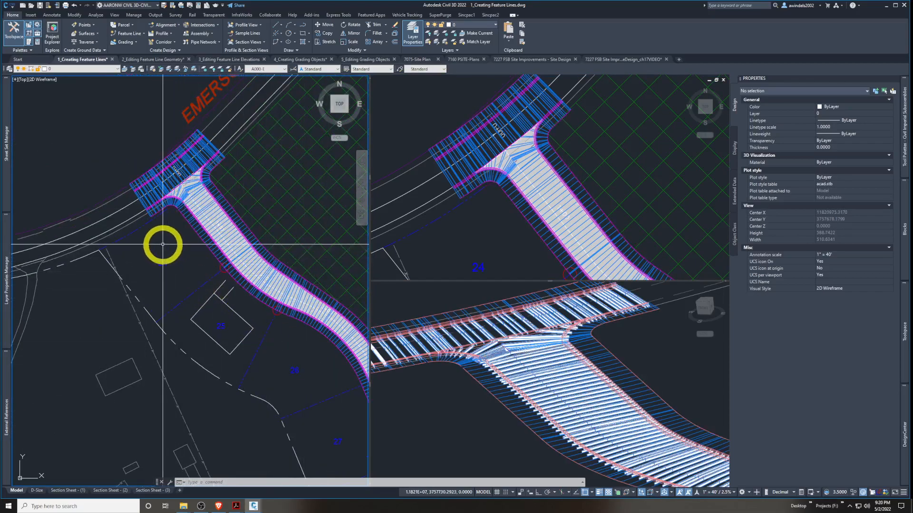
left_click(157, 237)
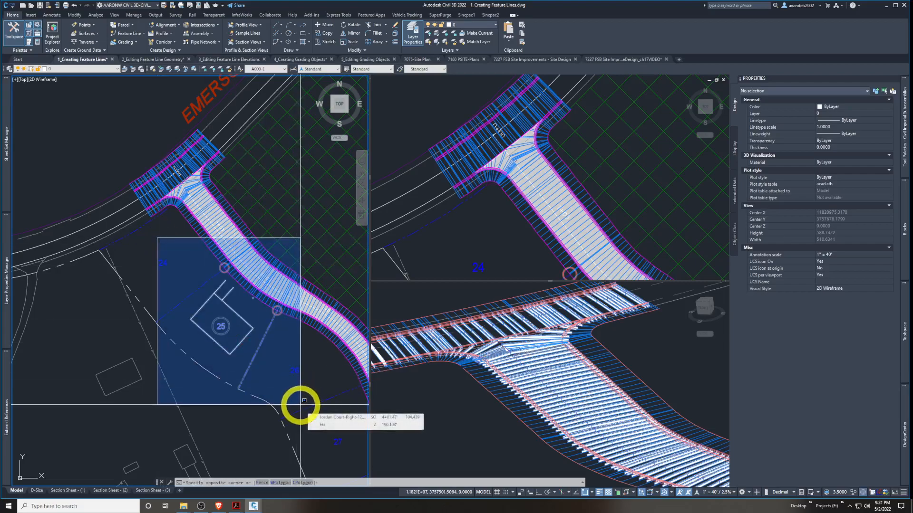
key("Escape")
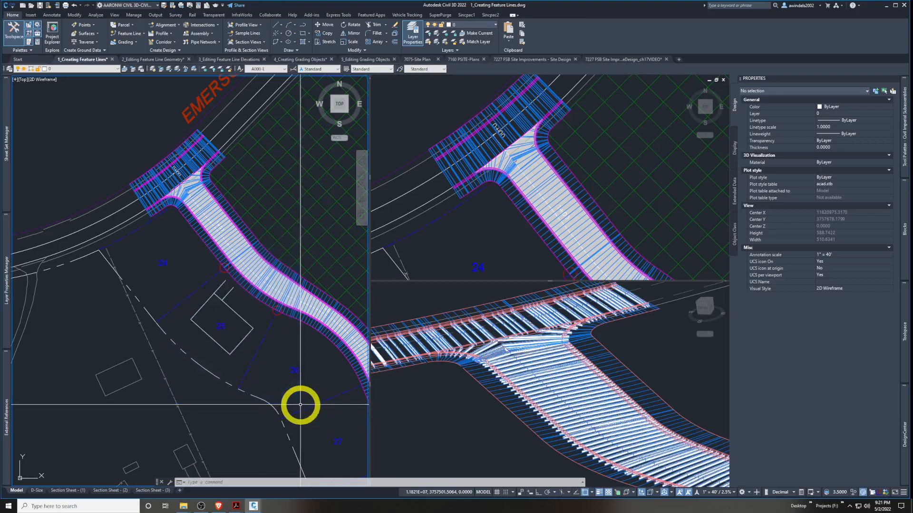
Try to extract the ROW feature line beside lot 25 from the corridor with the default site and style
left_click(135, 36)
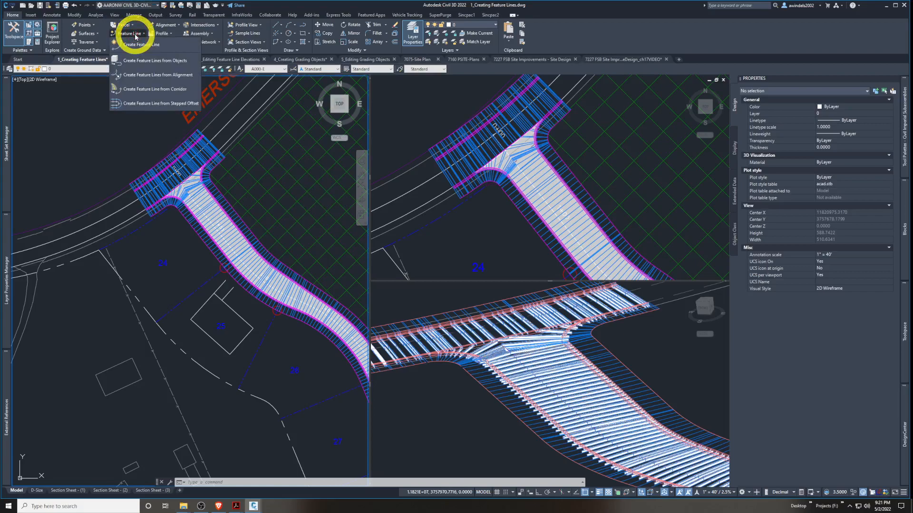
left_click(169, 89)
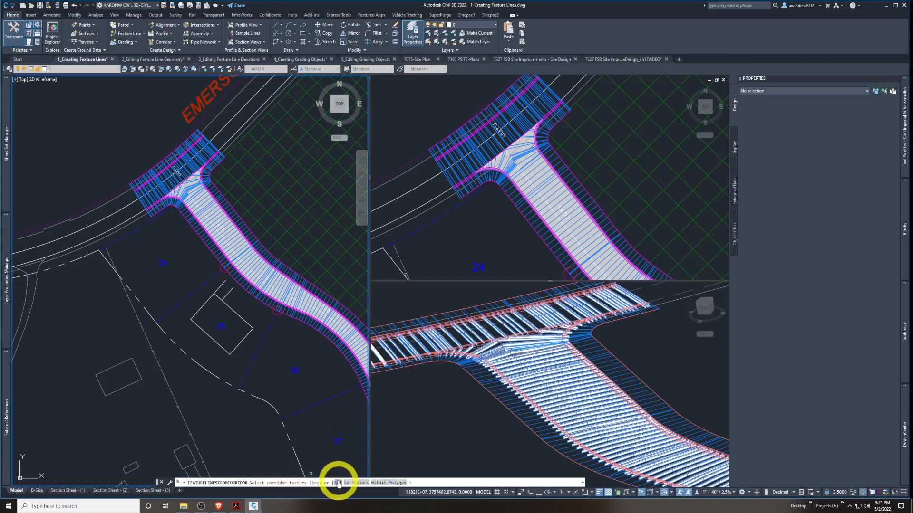
left_click(255, 488)
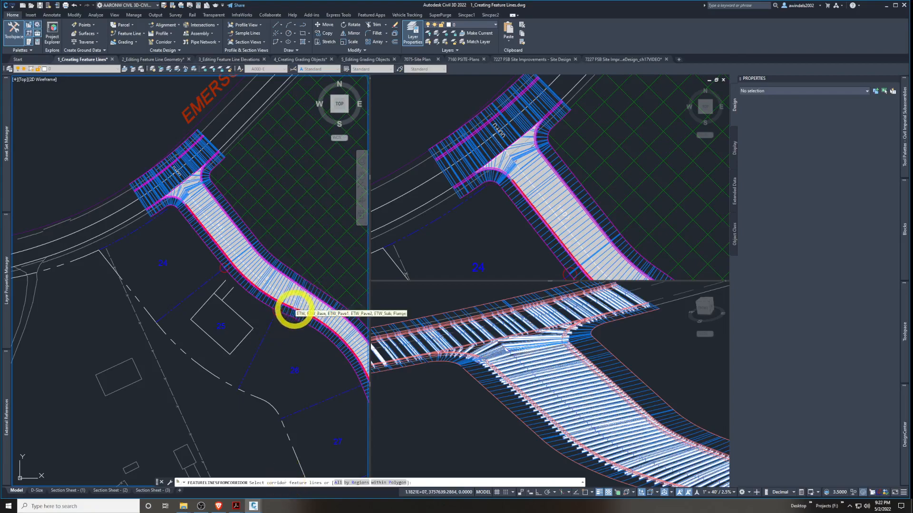
scroll(250, 299, "up", 2)
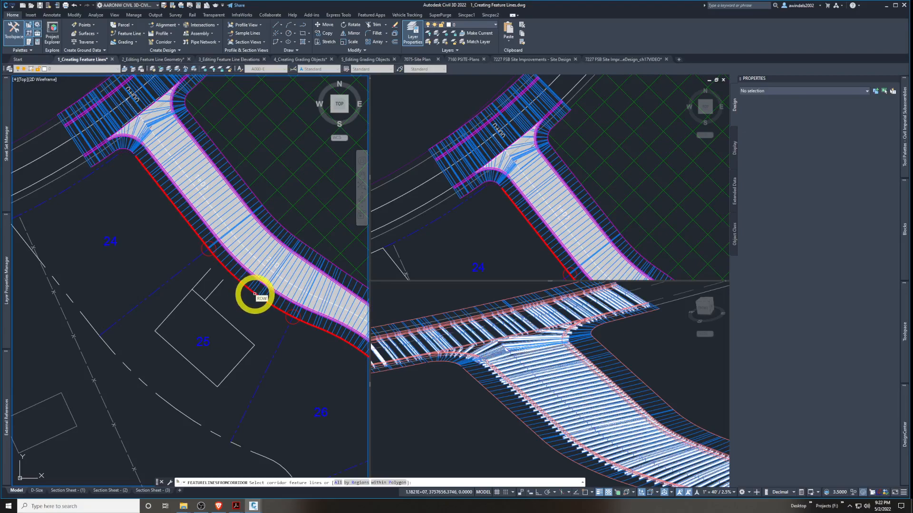
left_click(255, 294)
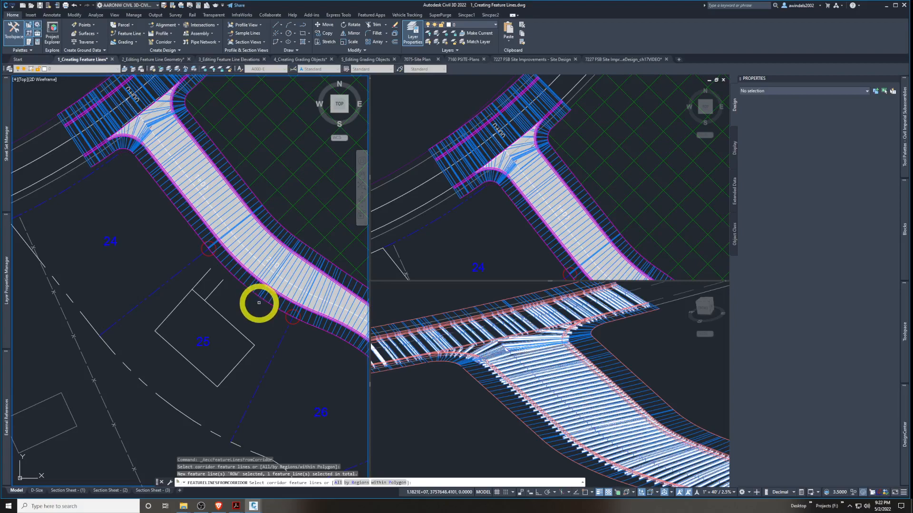
key("Return")
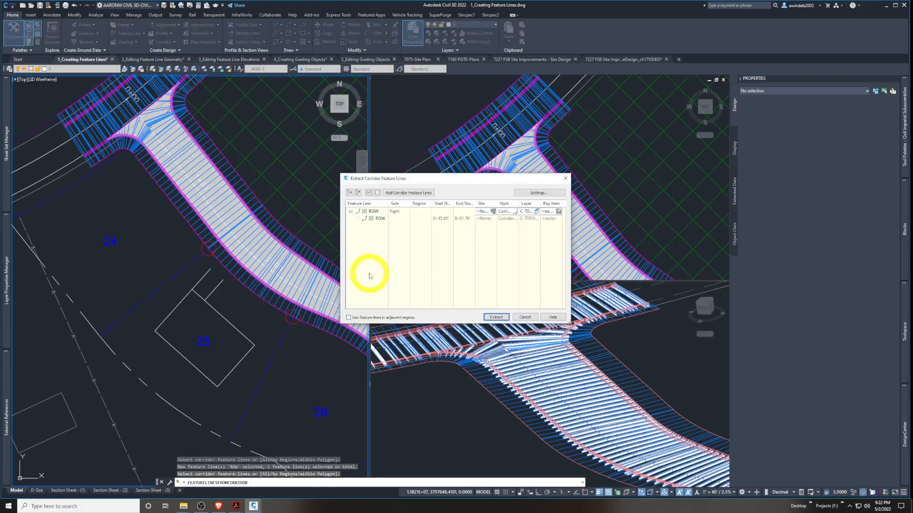
left_click(495, 317)
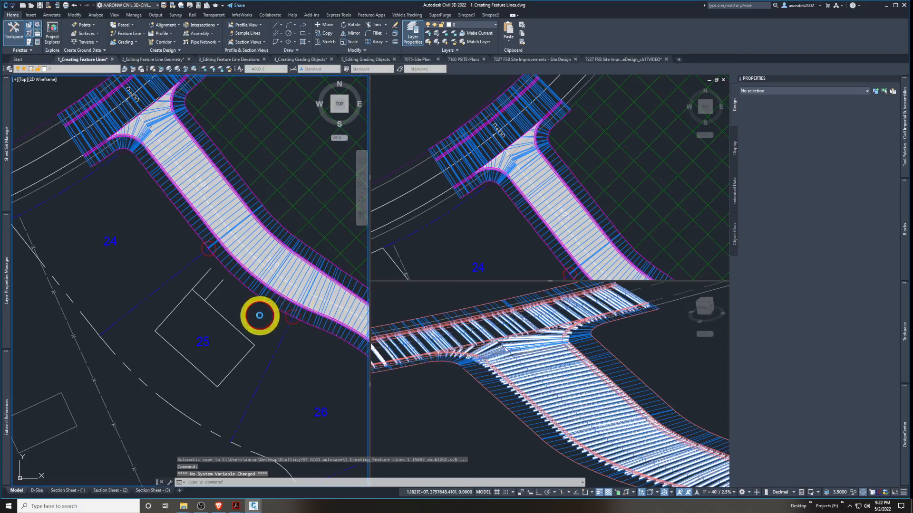
left_click(259, 316)
left_click(263, 316)
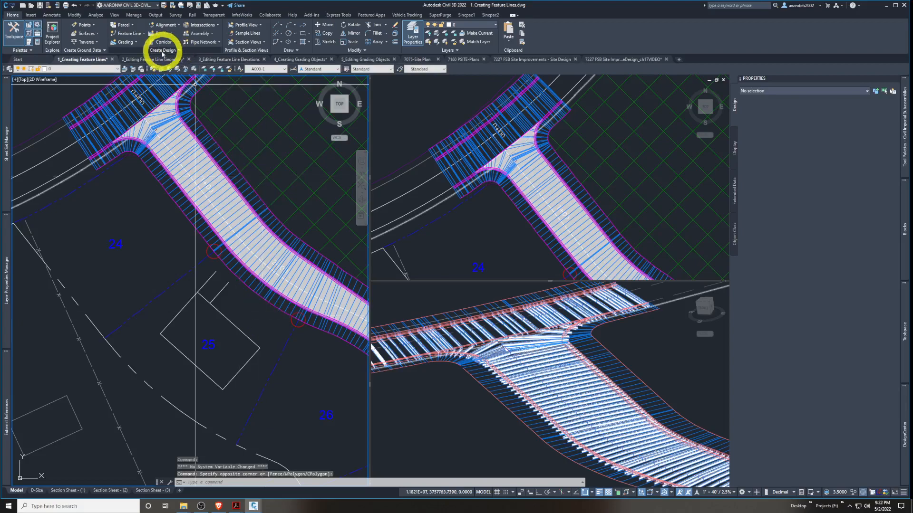
Start a feature line extraction from the corridor for the ROW line beside lot 25, enlarging the dialog and its columns so the settings are readable
left_click(135, 34)
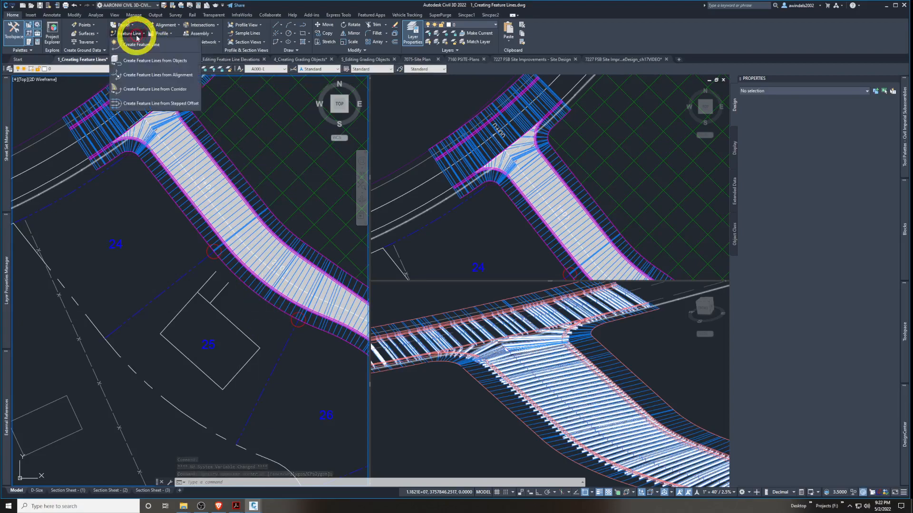
left_click(167, 88)
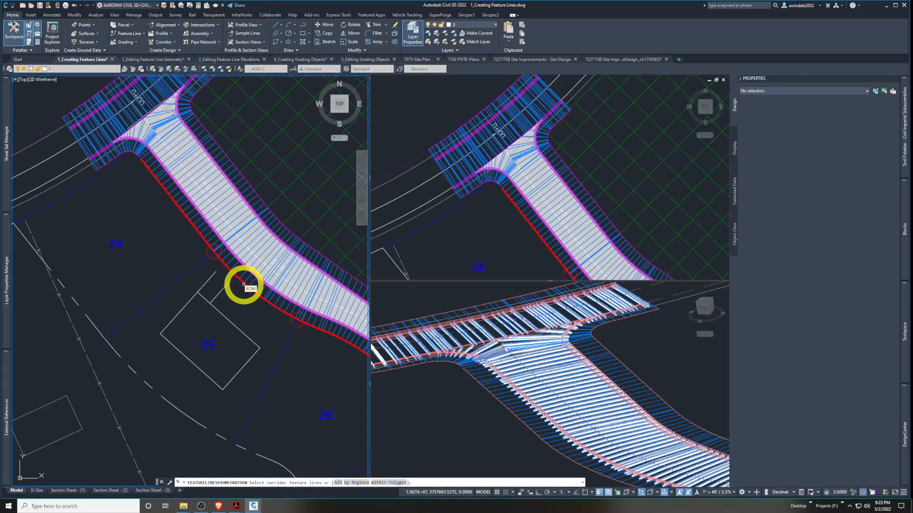
left_click(243, 284)
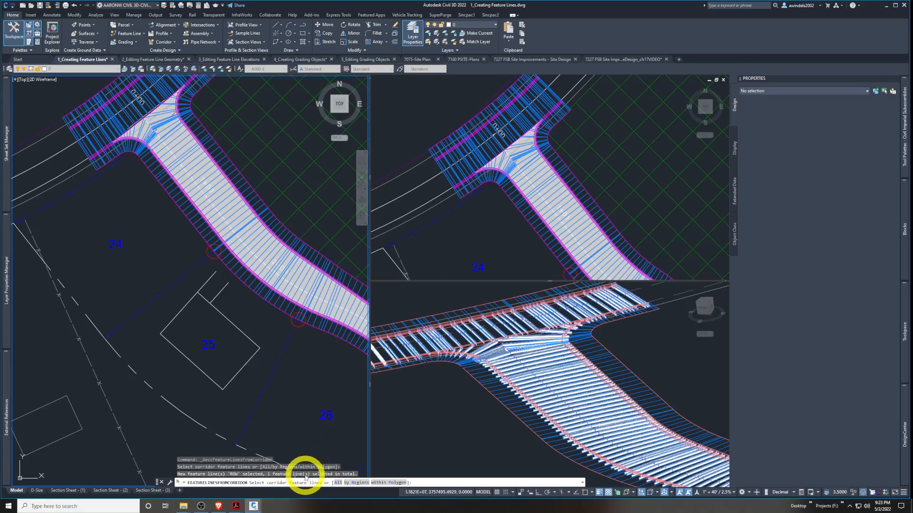
key("Return")
left_click_drag(438, 175, 370, 155)
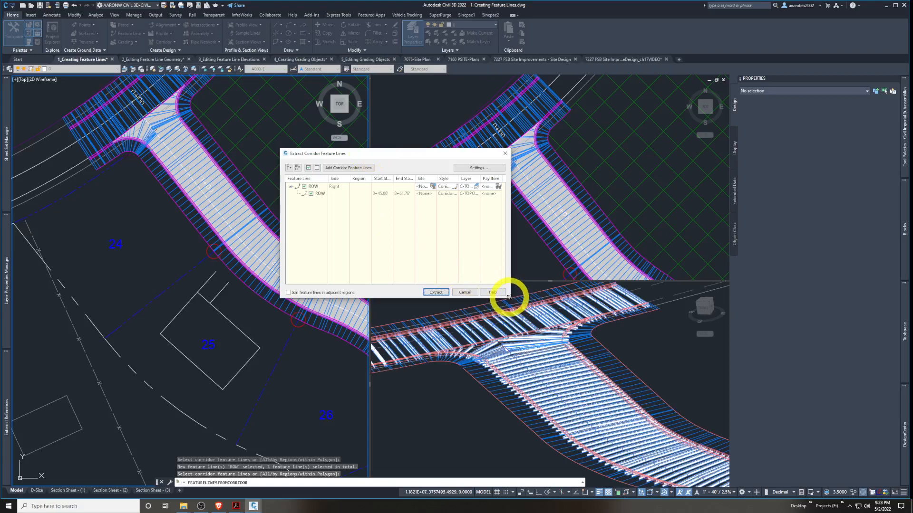
left_click_drag(547, 302, 581, 322)
left_click_drag(481, 177, 495, 179)
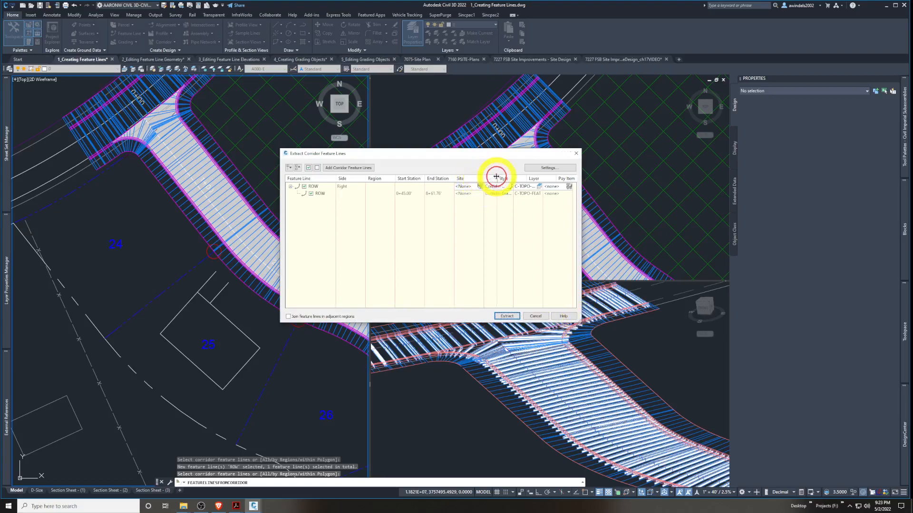
left_click_drag(580, 321, 635, 324)
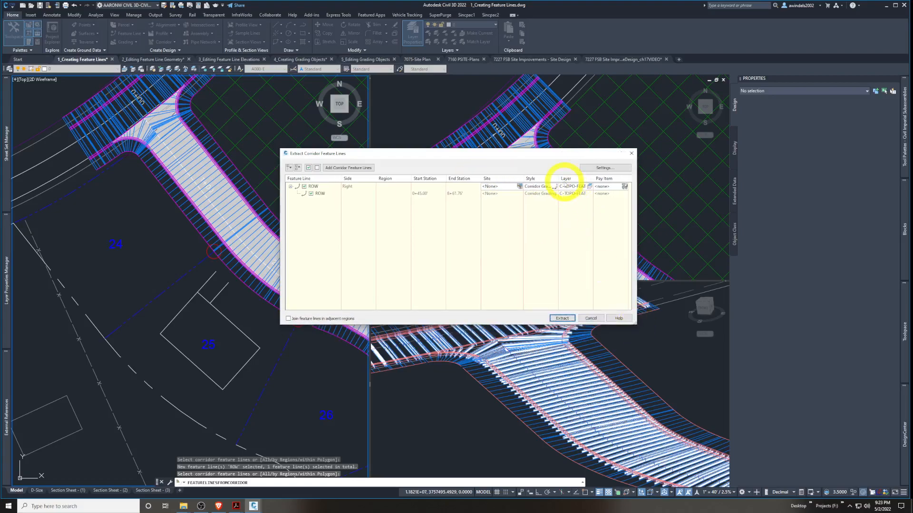
mouse_move(559, 177)
left_mouse_down()
mouse_move(591, 176)
mouse_move(562, 179)
left_mouse_up()
left_click_drag(634, 328, 663, 335)
left_click_drag(584, 153, 521, 152)
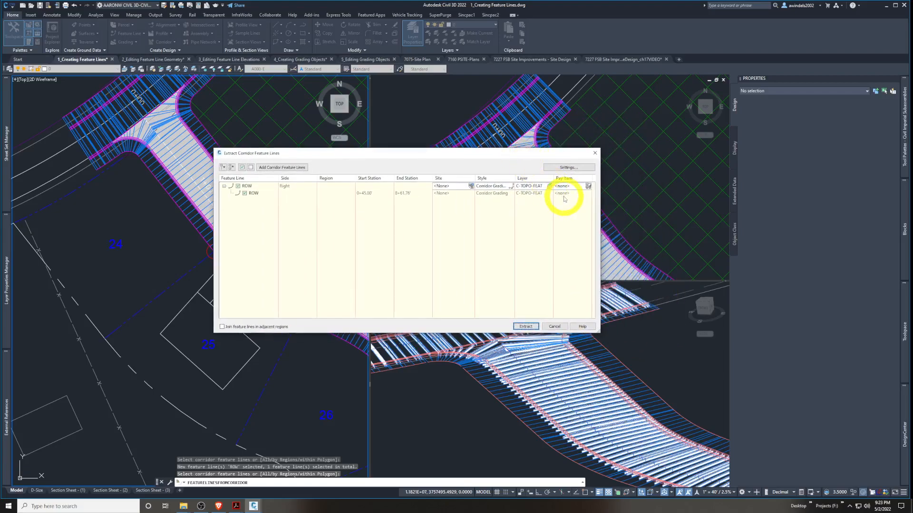
Assign the ROW feature line to the Lot Grading site
left_click(469, 186)
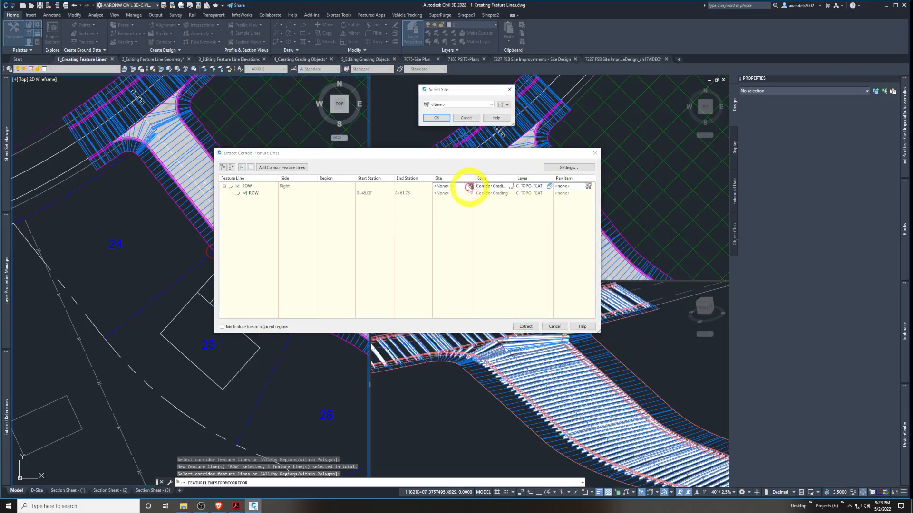
left_click(464, 105)
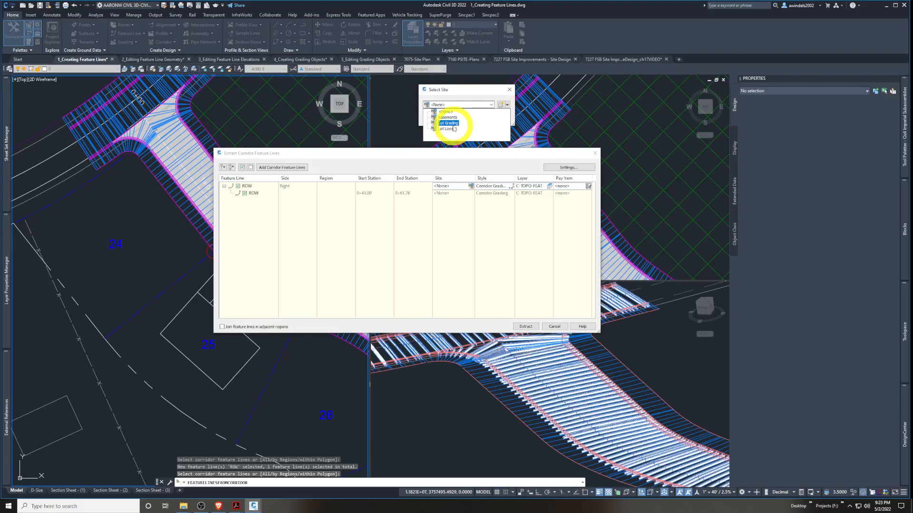
left_click(448, 123)
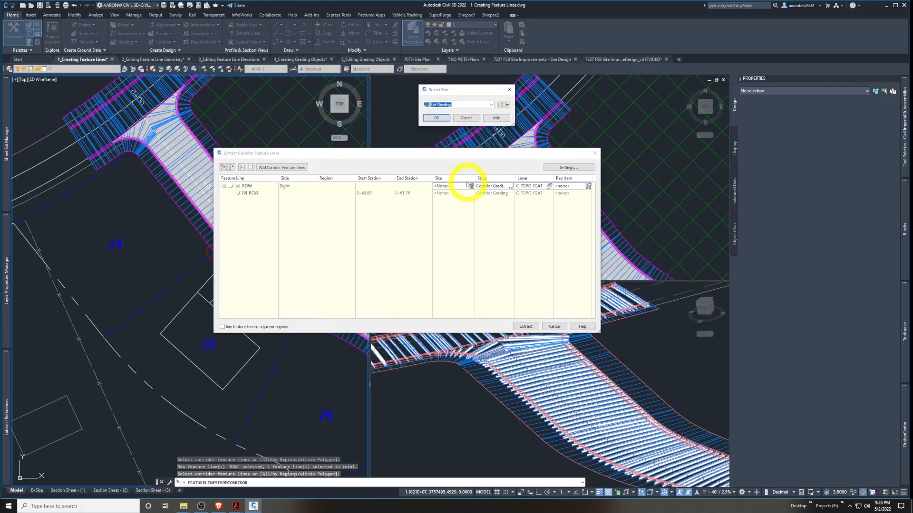
left_click(440, 118)
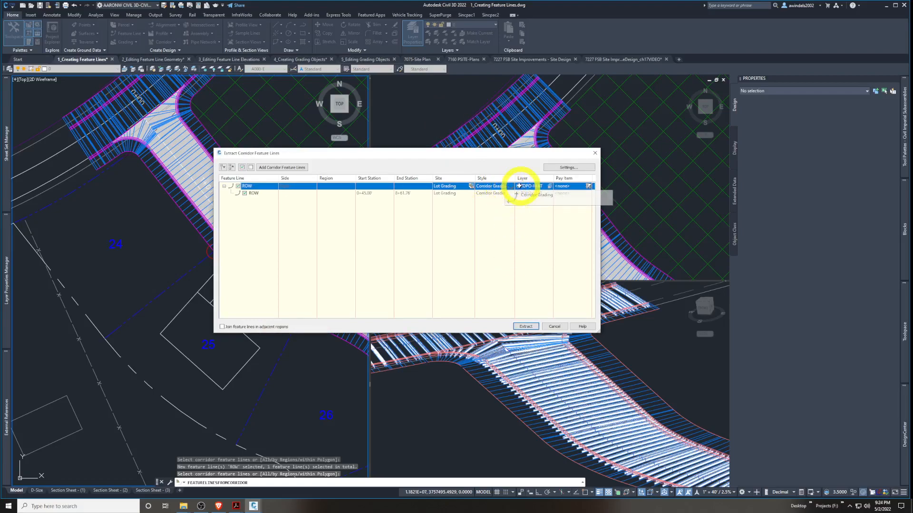
Set the ROW feature line's style to Lot Grading - ROW and extract it from the corridor
left_click_drag(516, 179, 519, 178)
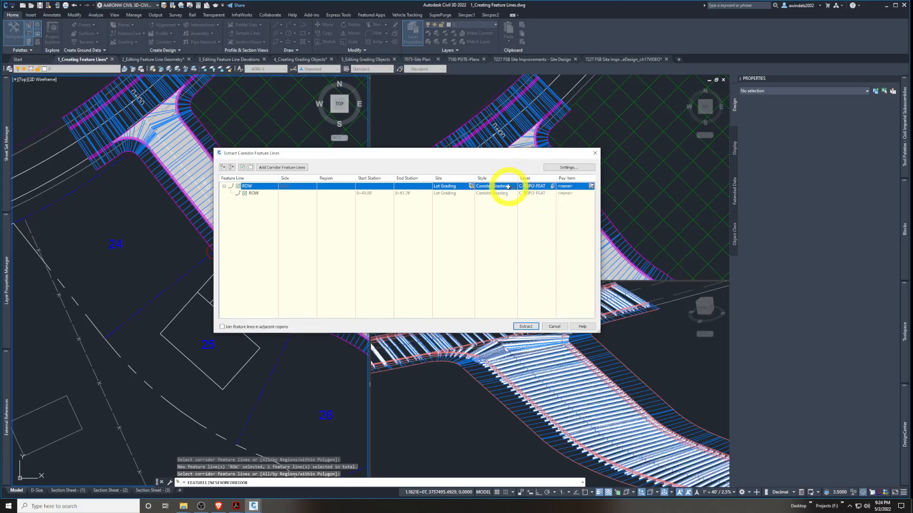
left_click(508, 187)
left_click(500, 186)
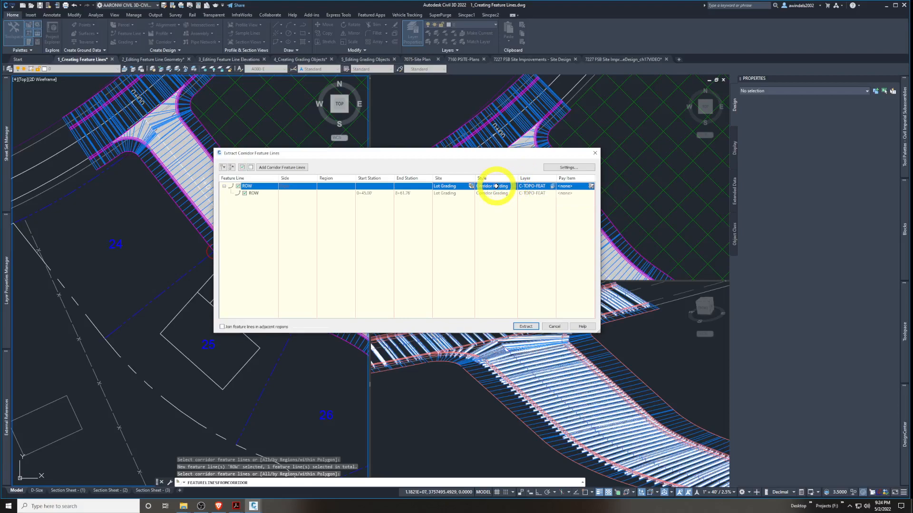
left_click(515, 186)
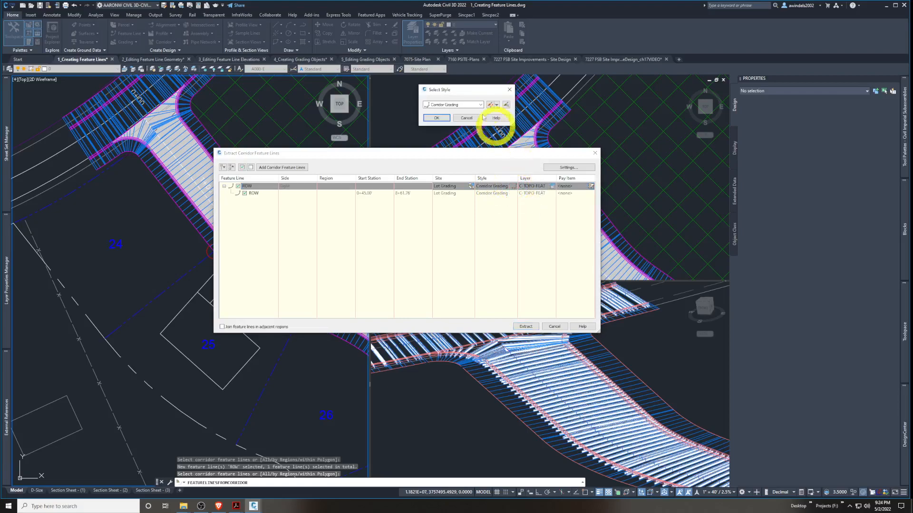
left_click(469, 104)
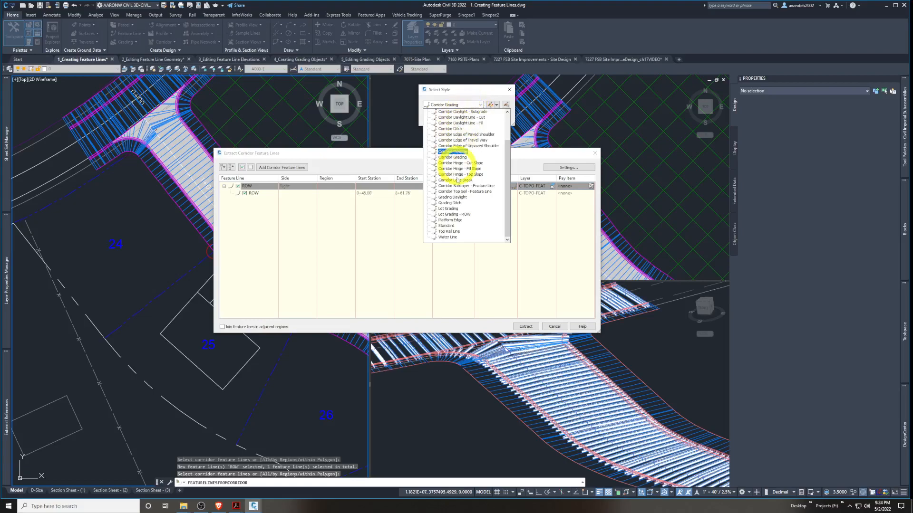
scroll(466, 214, "up", 2)
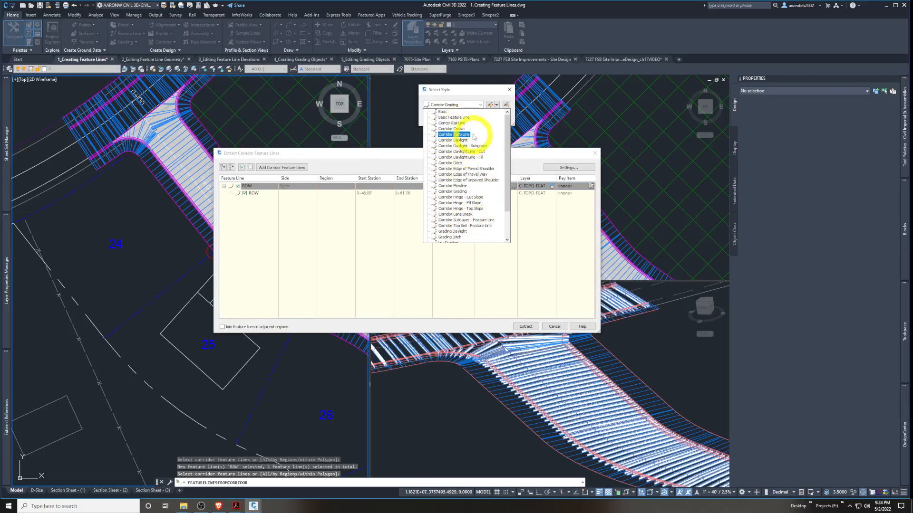
left_click(446, 112)
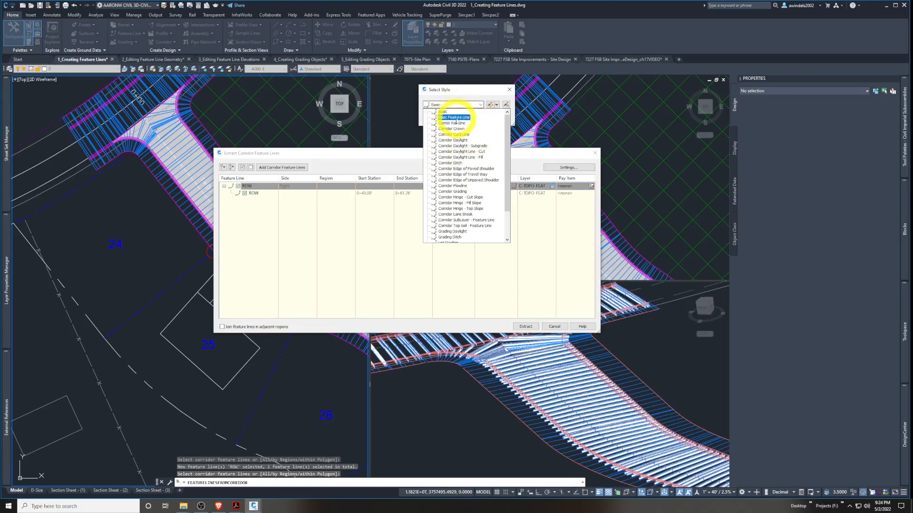
scroll(455, 129, "down", 2)
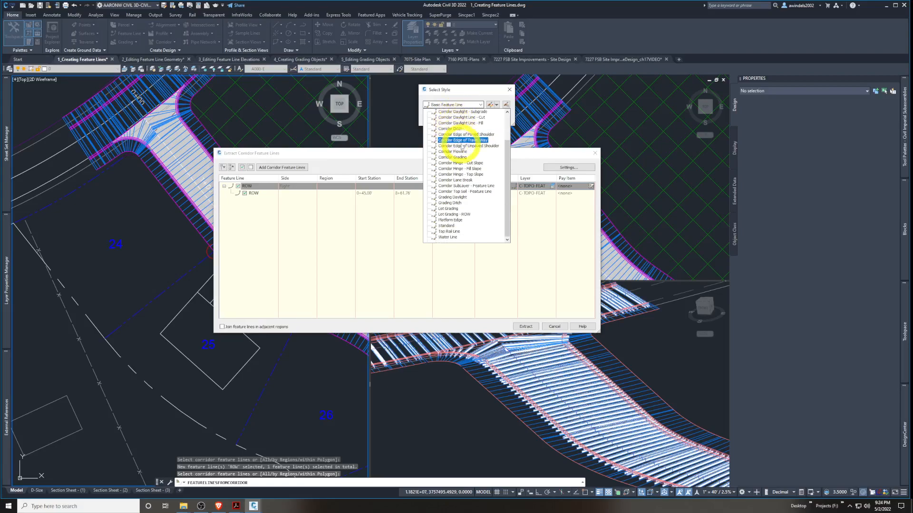
left_click(454, 214)
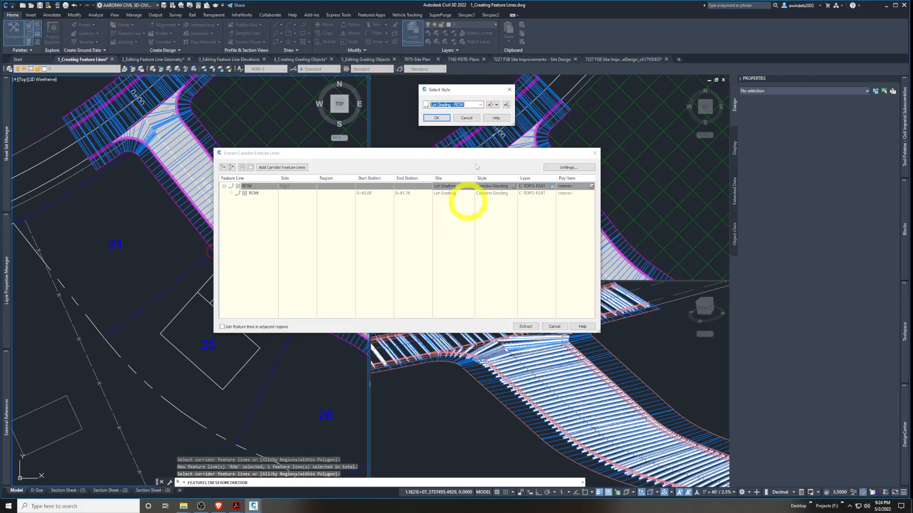
left_click(438, 117)
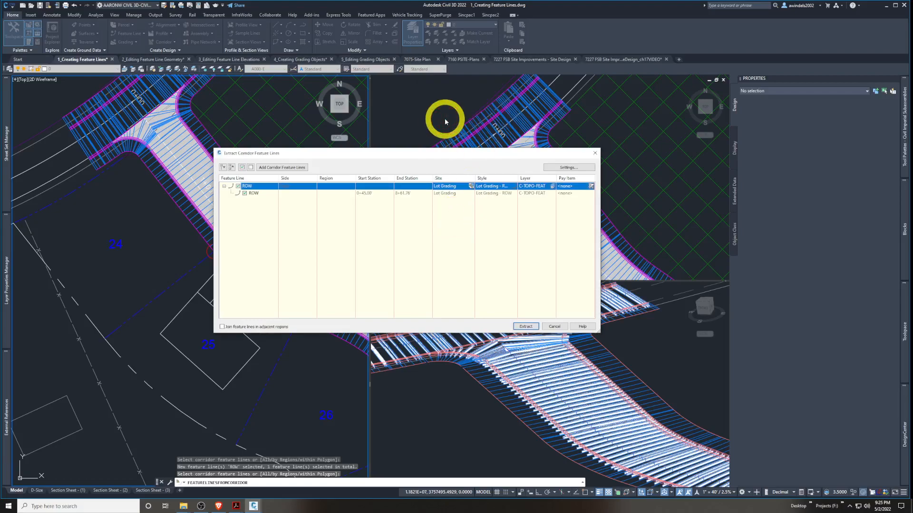
left_click(526, 327)
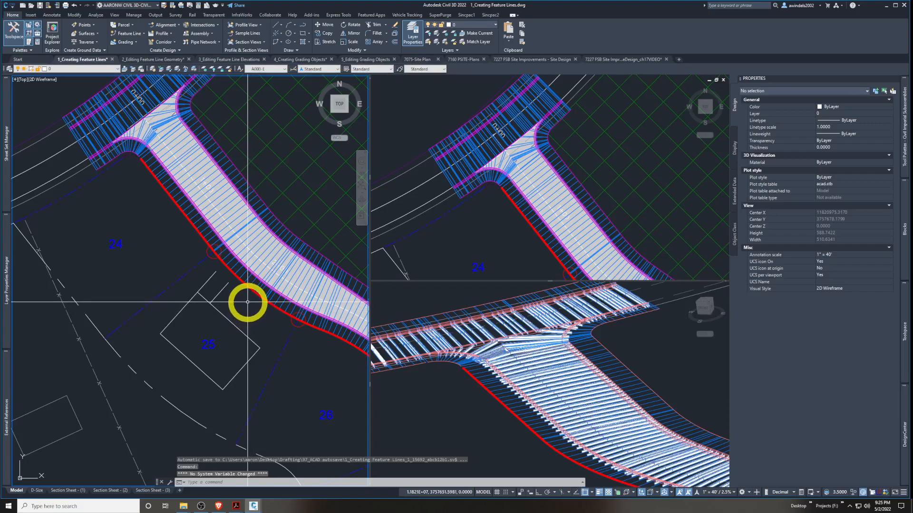
Inspect the properties of the extracted ROW feature line beside lot 25
mouse_move(247, 302)
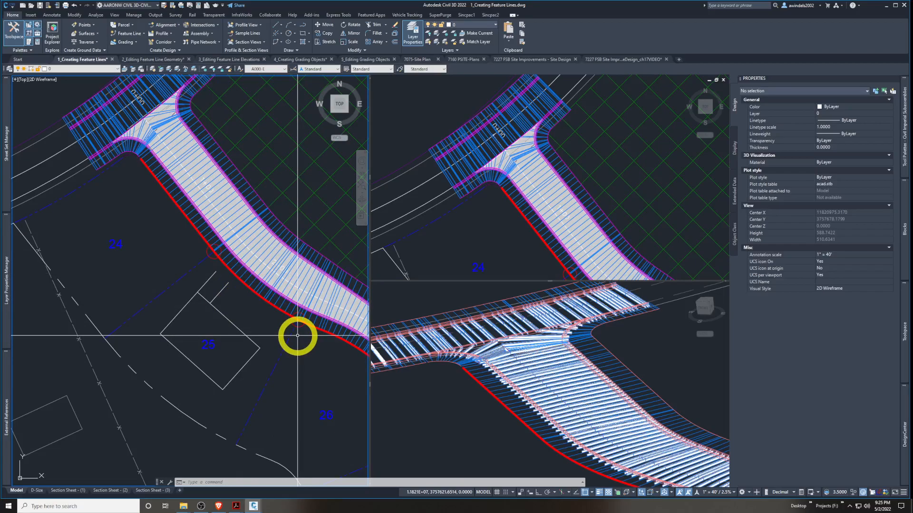
left_click(274, 306)
key("Escape")
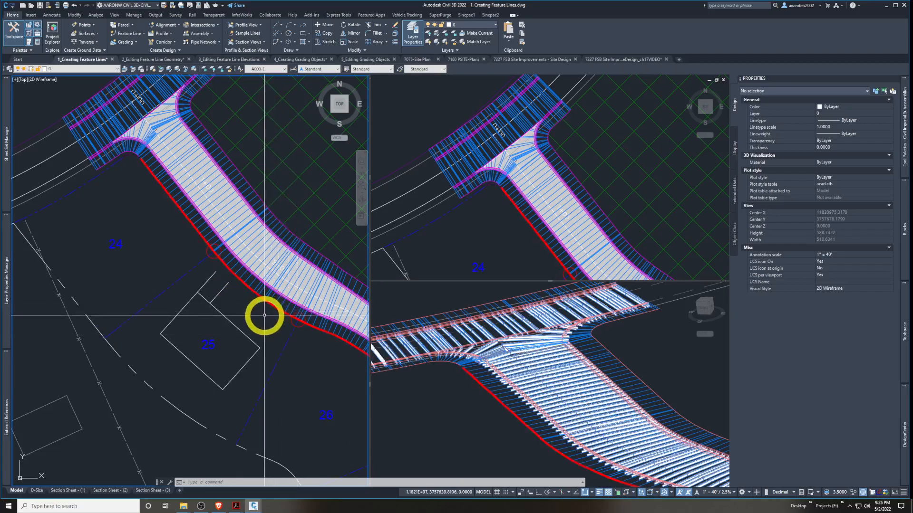
key("Escape")
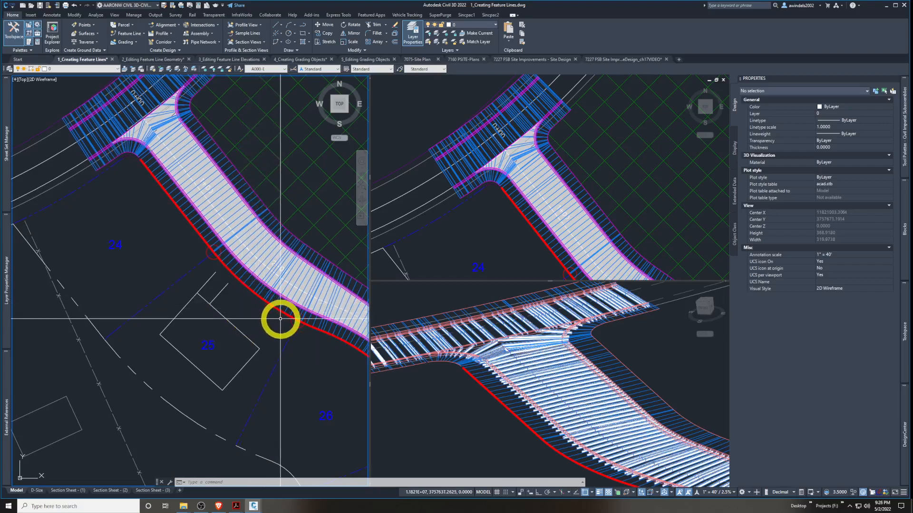
mouse_move(281, 319)
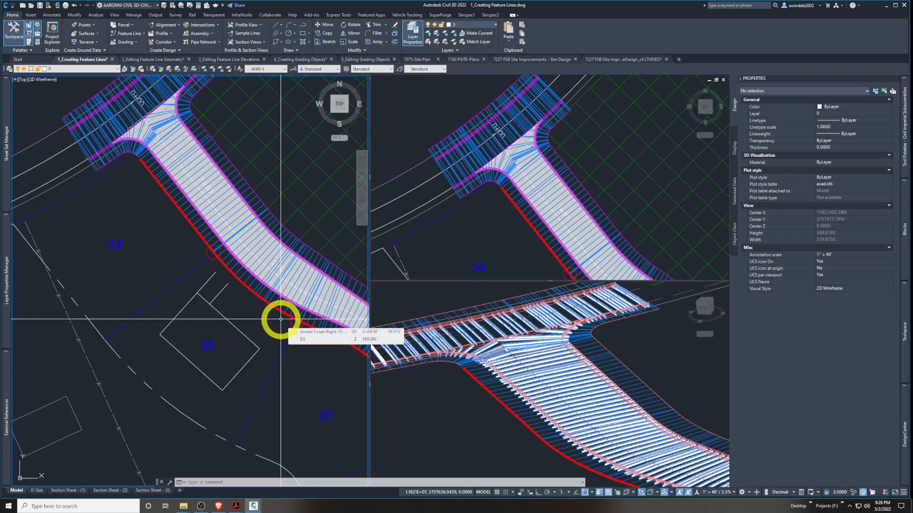
left_click(279, 310)
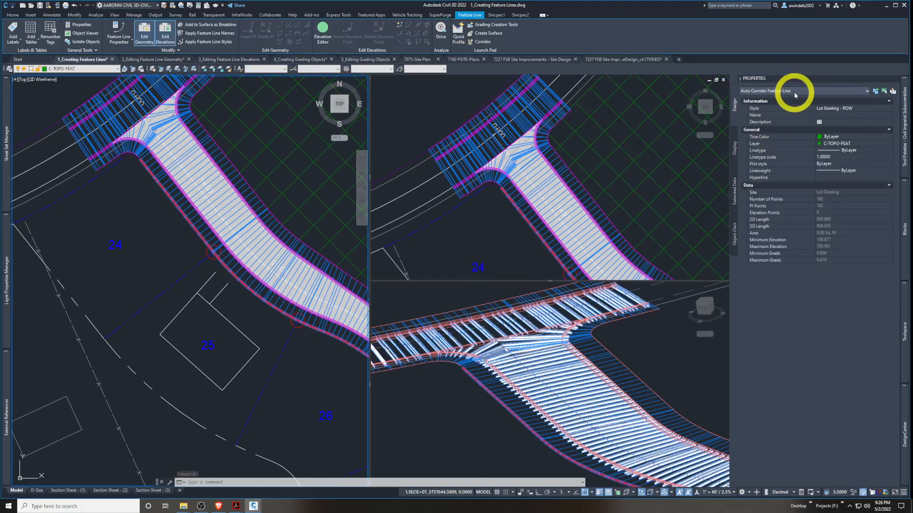
key("Escape")
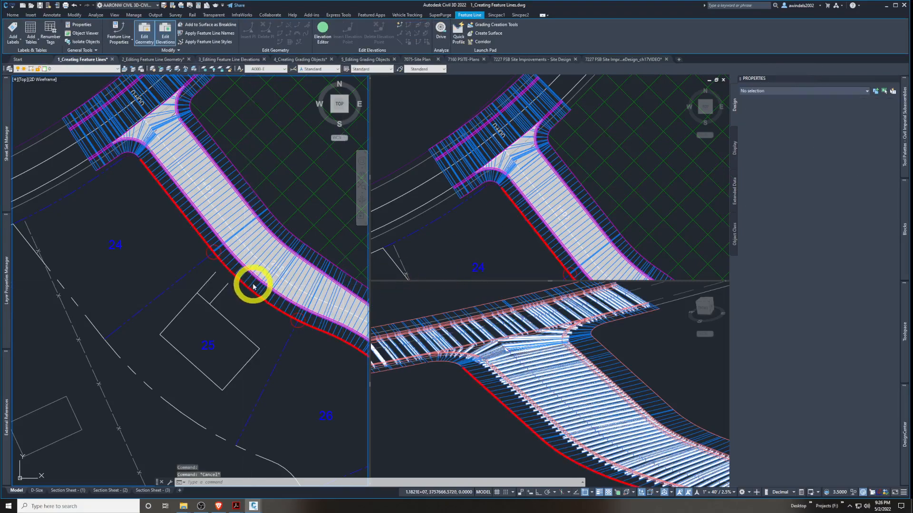
Select the overlapping objects along the ROW line beside lot 25 and list the object types in the selection
scroll(250, 286, "up", 5)
left_click(259, 293)
left_click(224, 312)
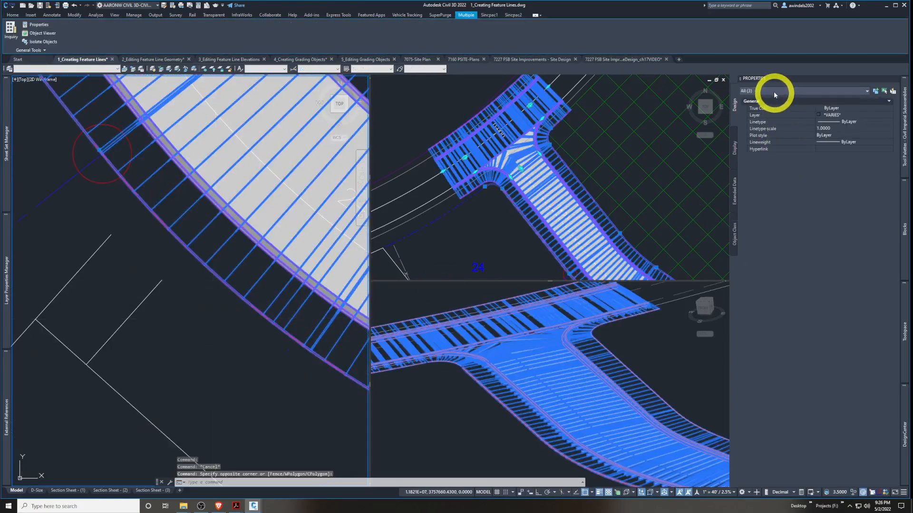
left_click(775, 92)
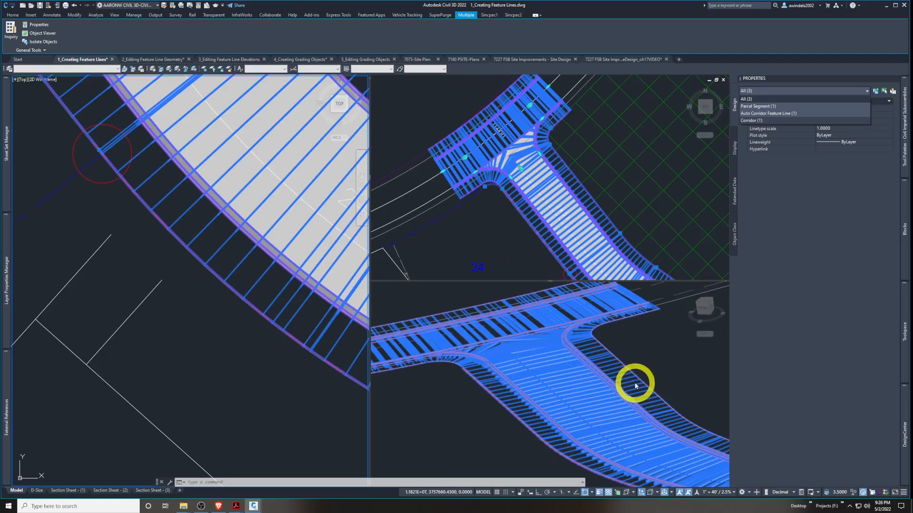
key("Escape")
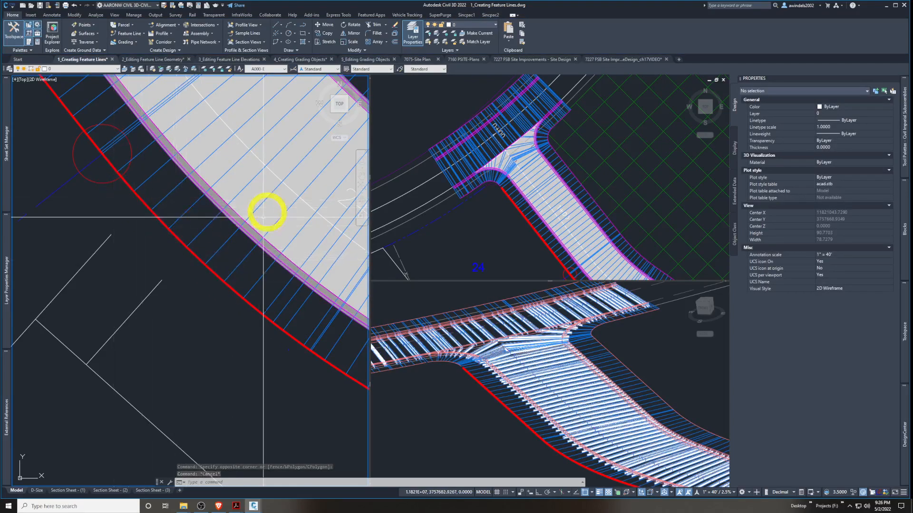
scroll(238, 277, "down", 4)
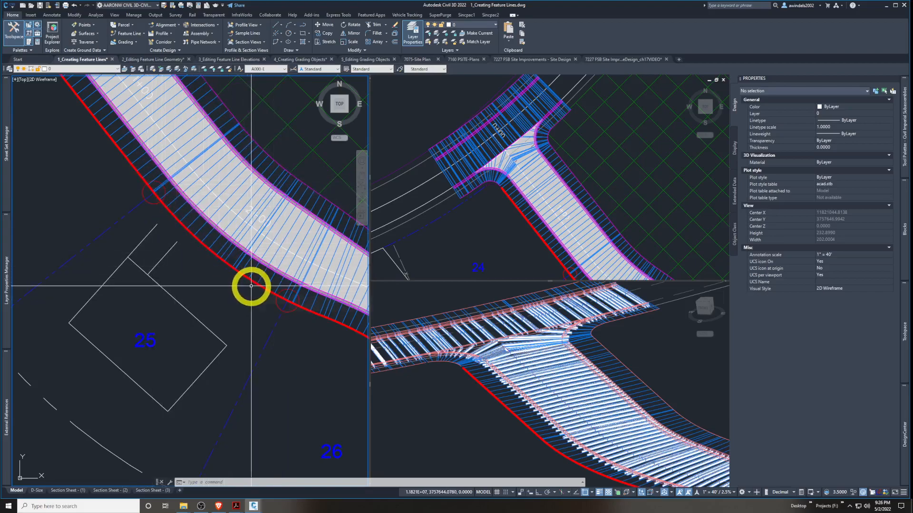
mouse_move(251, 286)
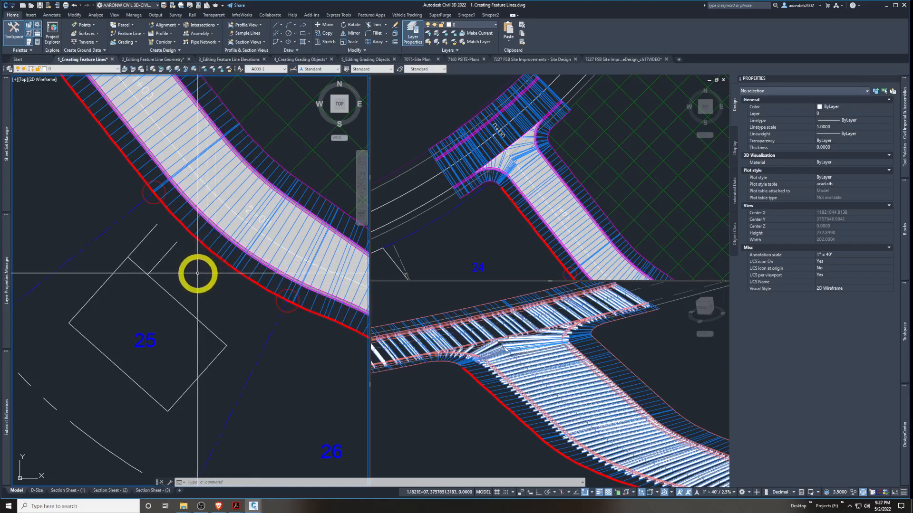
mouse_move(198, 274)
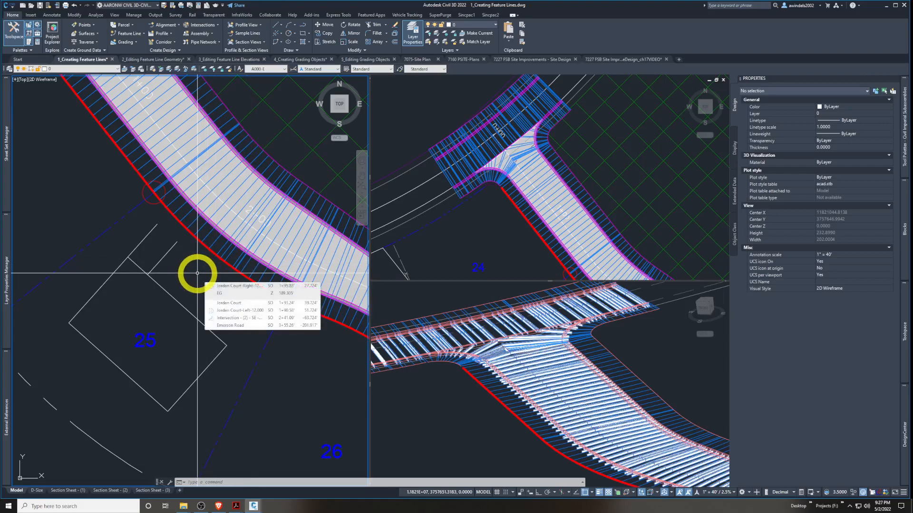
middle_click_drag(190, 276, 190, 267)
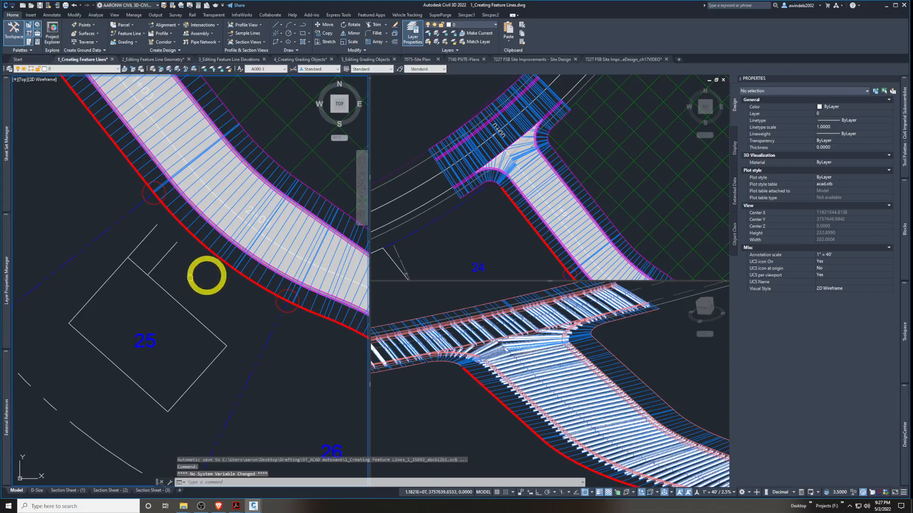
key("Escape")
middle_click_drag(206, 275, 214, 281)
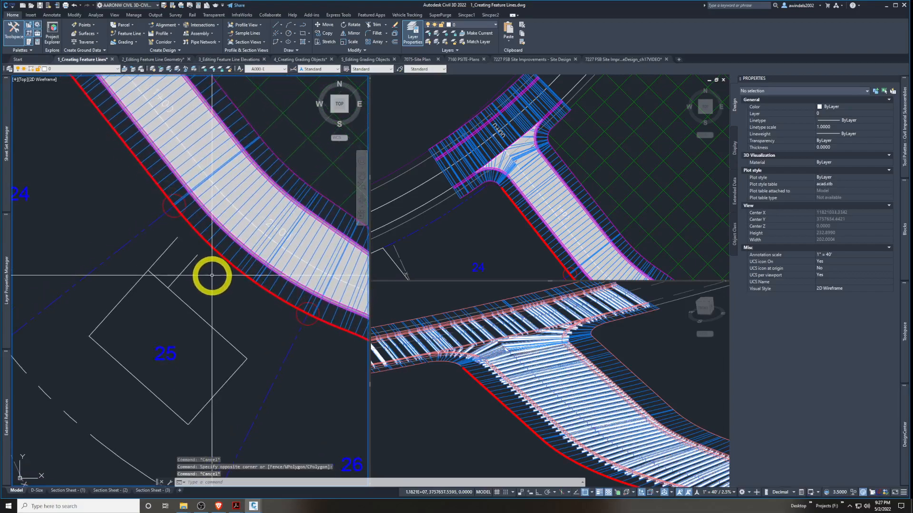
Start creating a new feature line from scratch in the Lot Grading site
left_click(130, 34)
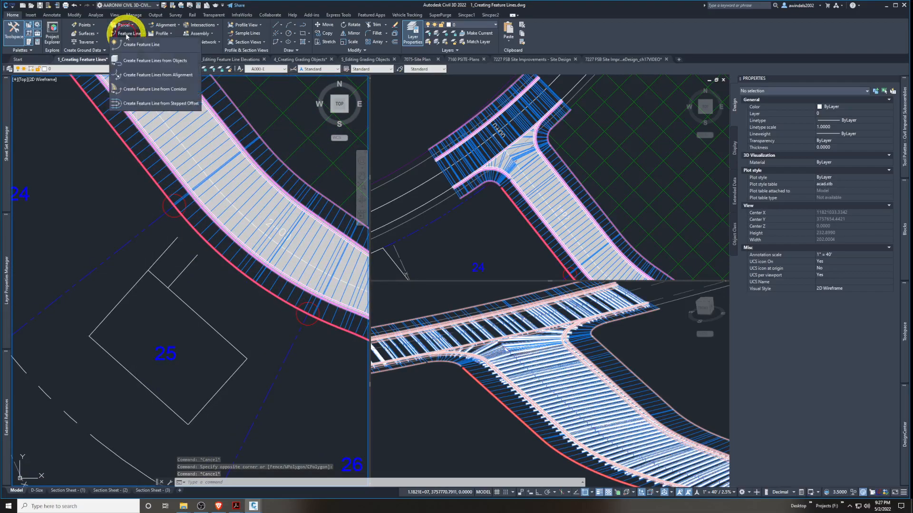
left_click(170, 48)
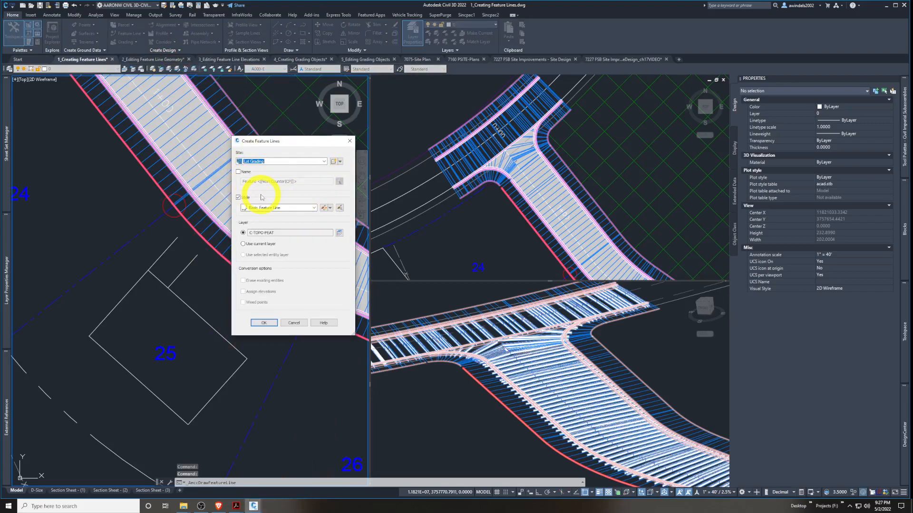
left_click(283, 161)
left_click(283, 160)
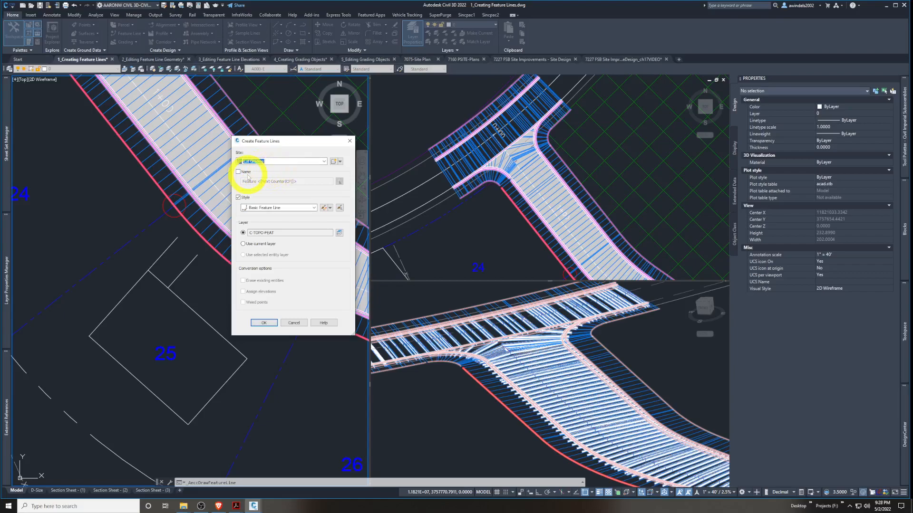
mouse_move(295, 140)
left_mouse_down()
mouse_move(310, 142)
mouse_move(297, 141)
left_mouse_up()
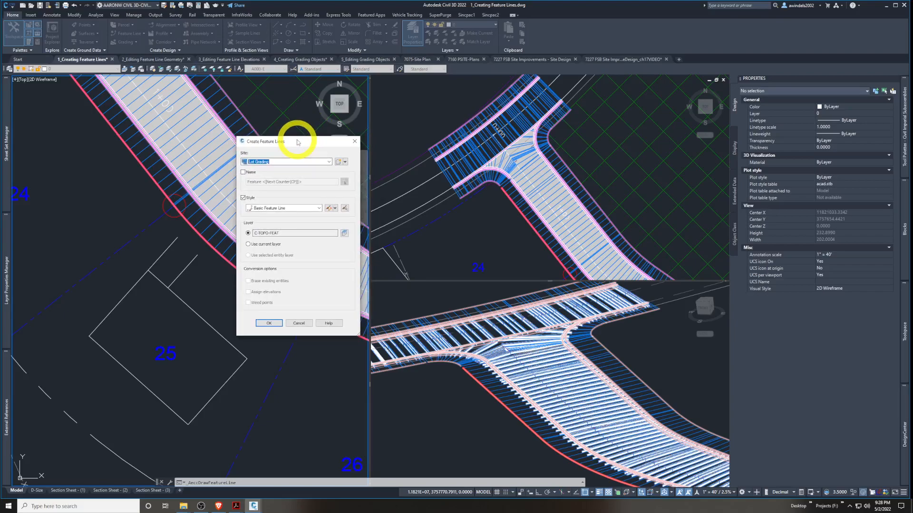
Enable naming for the new feature line, then turn it off again
left_click(242, 172)
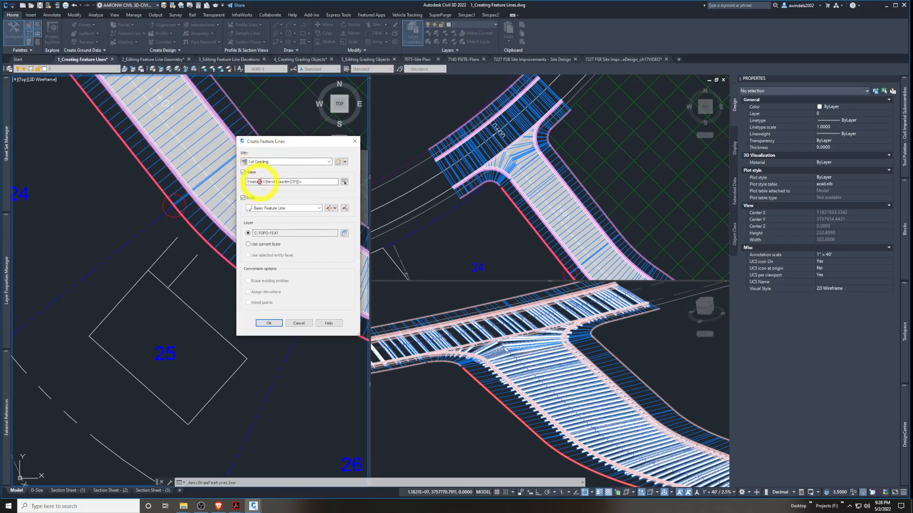
left_click_drag(314, 184, 151, 170)
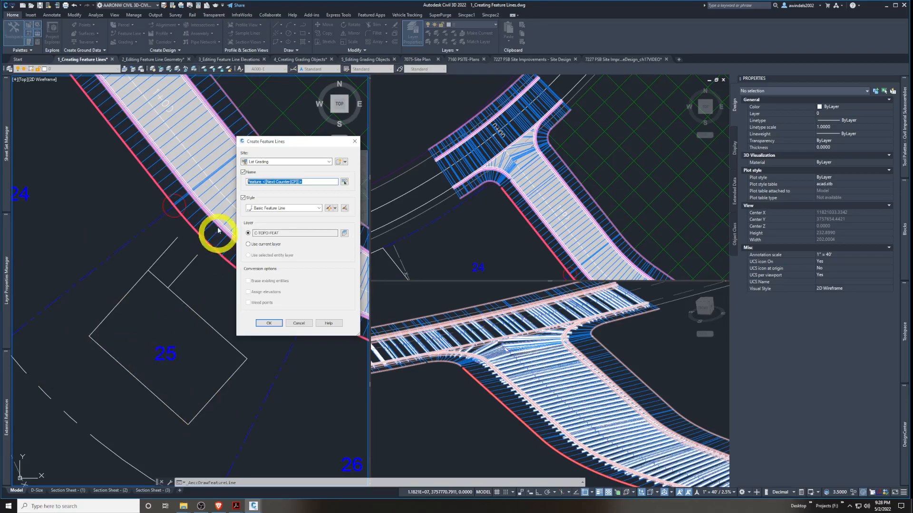
left_click(243, 173)
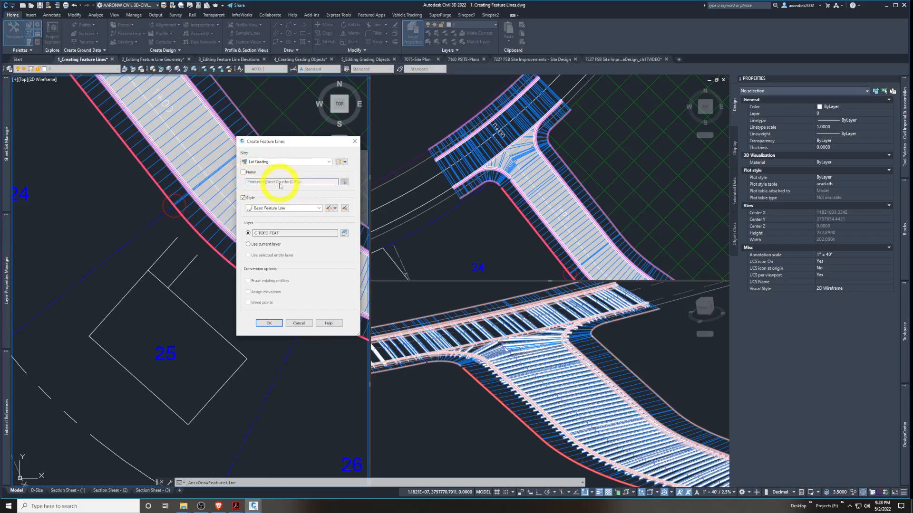
Choose Basic Feature Line as the new feature line's style
left_click(265, 208)
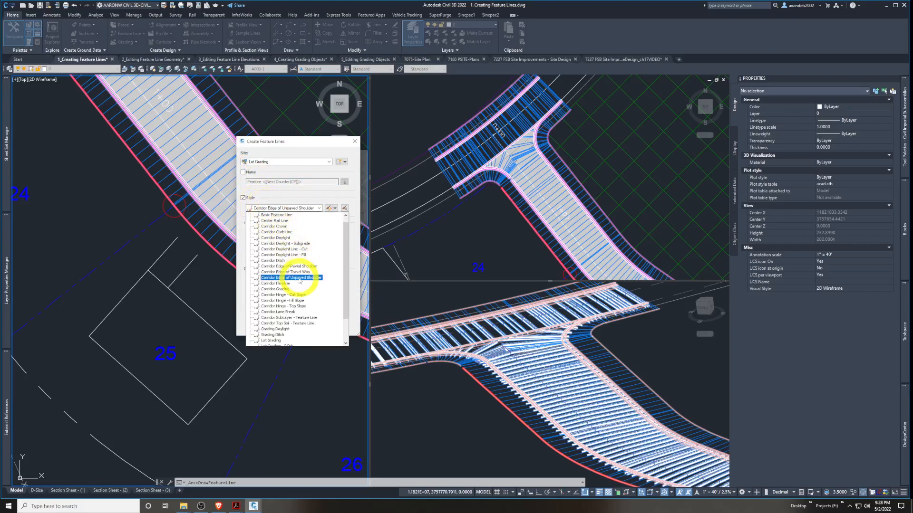
scroll(292, 262, "down", 2)
scroll(292, 262, "up", 2)
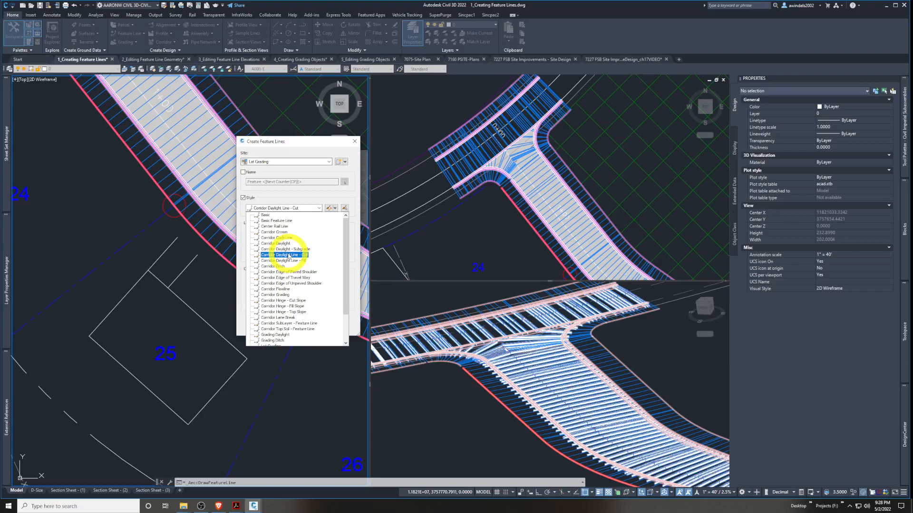
left_click(285, 221)
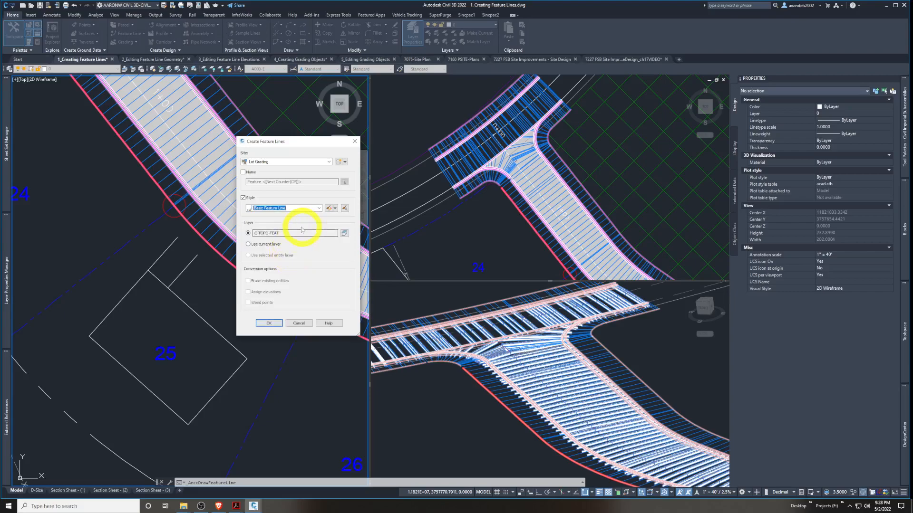
Try the current layer option, return to layer C-TOPO-FEAT, and accept the feature line creation settings
left_click(297, 234)
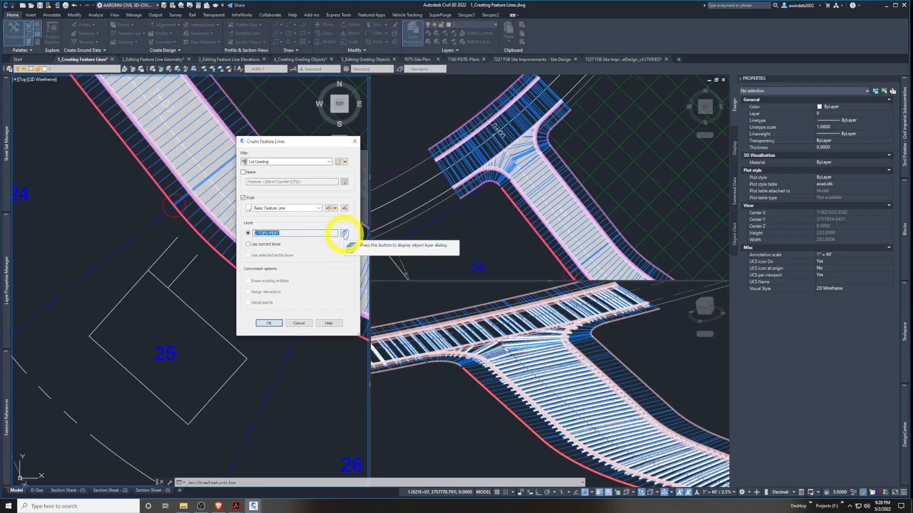
left_click(277, 247)
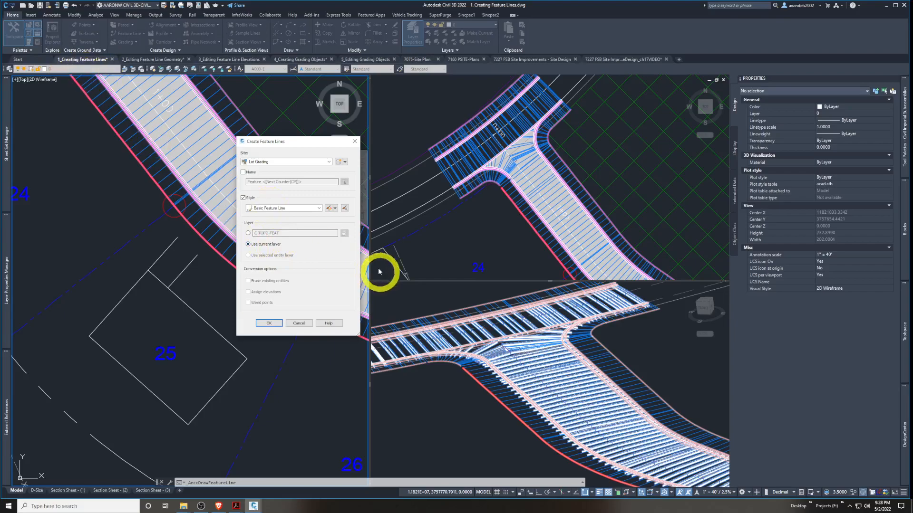
left_click(248, 233)
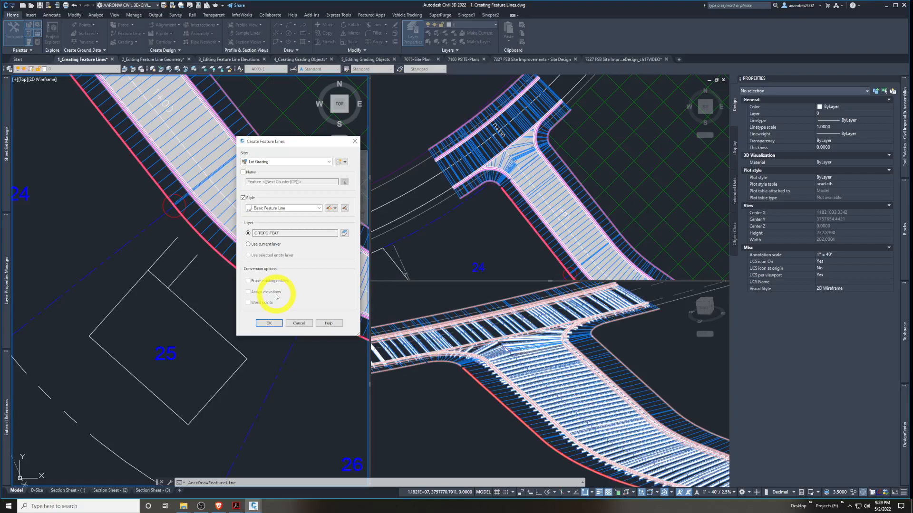
left_click(266, 305)
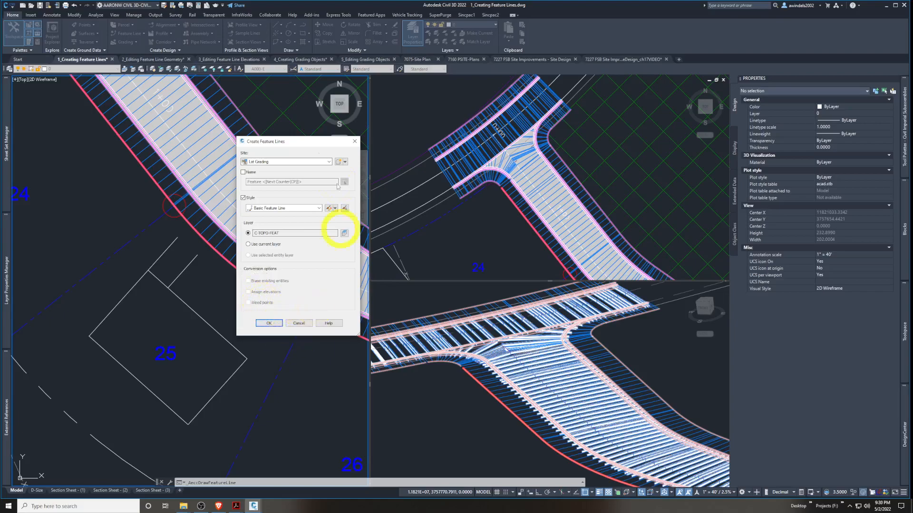
left_click_drag(287, 142, 285, 138)
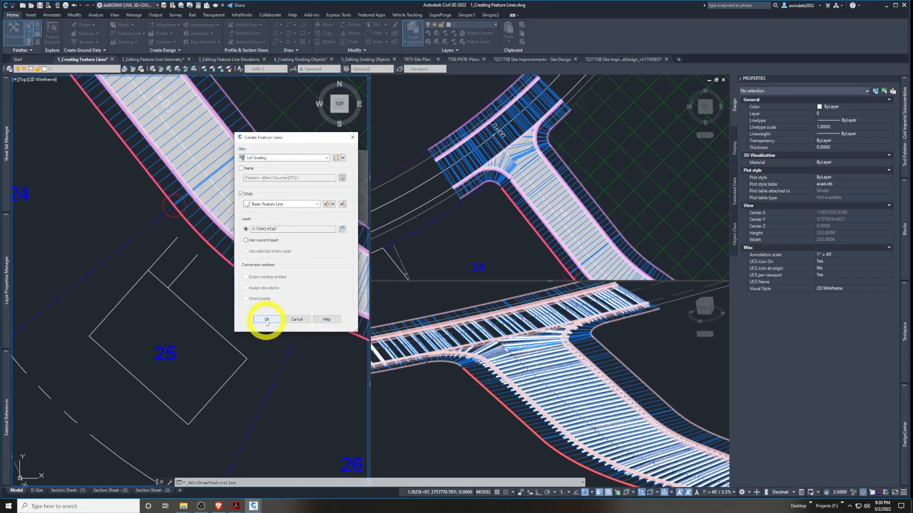
left_click(266, 320)
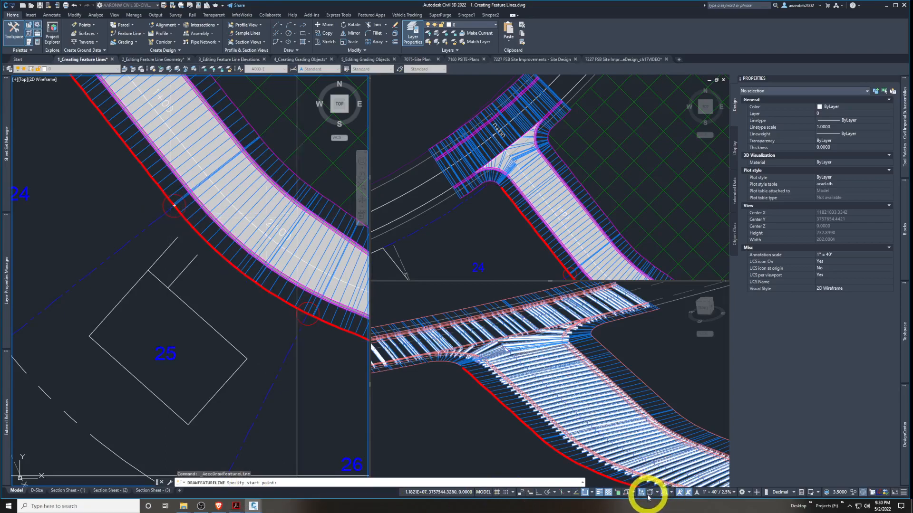
left_click(591, 493)
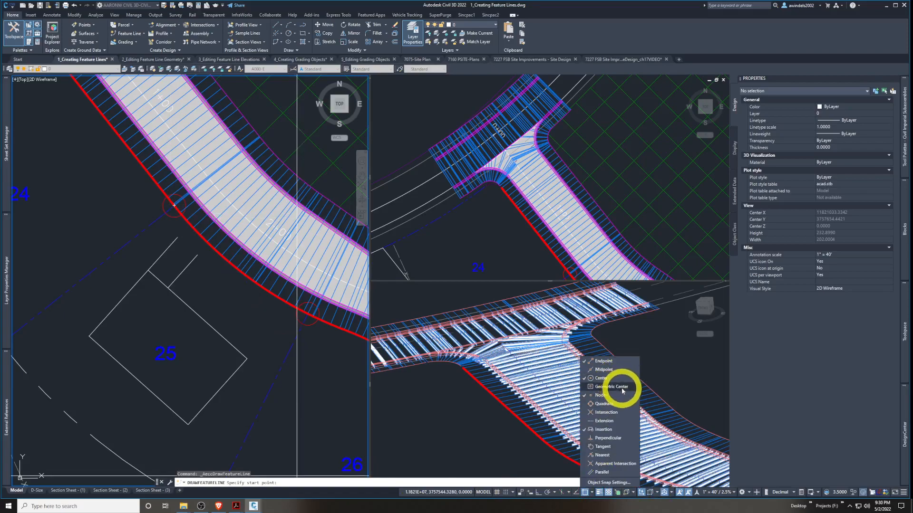
key("Escape")
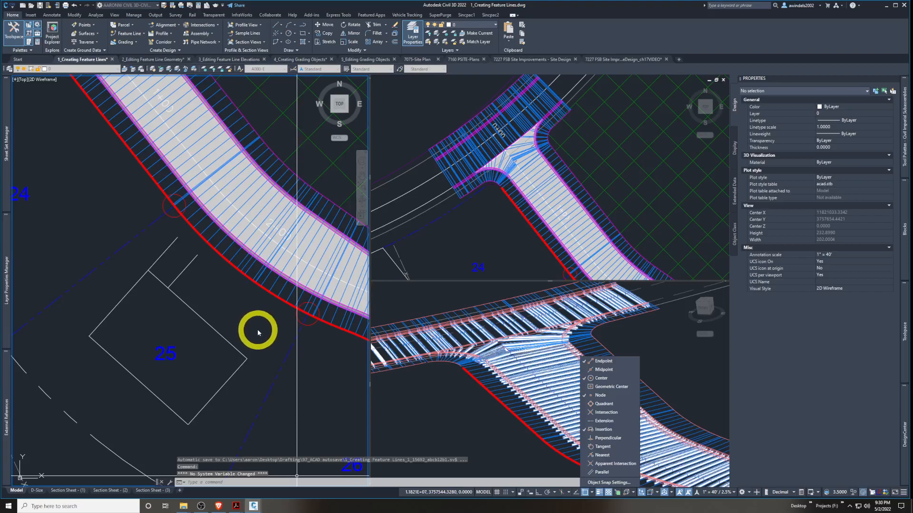
middle_click_drag(260, 335, 278, 350)
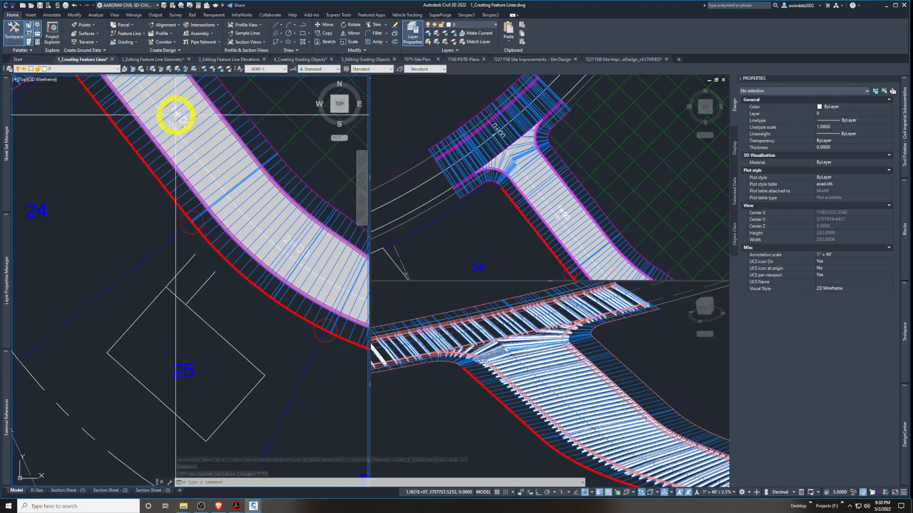
Restart the feature line and place its start point at the circled ROW corner between lots 24 and 25, at elevation 0.000
key("Return")
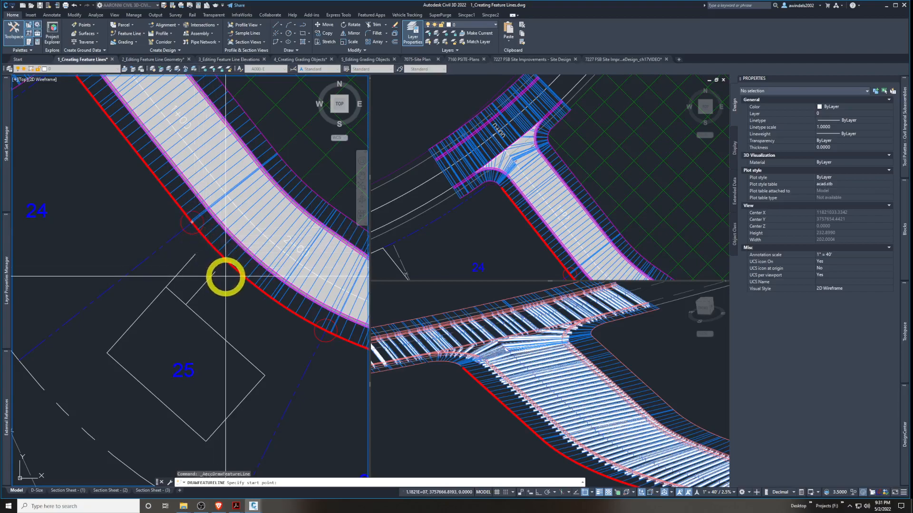
left_click(191, 222)
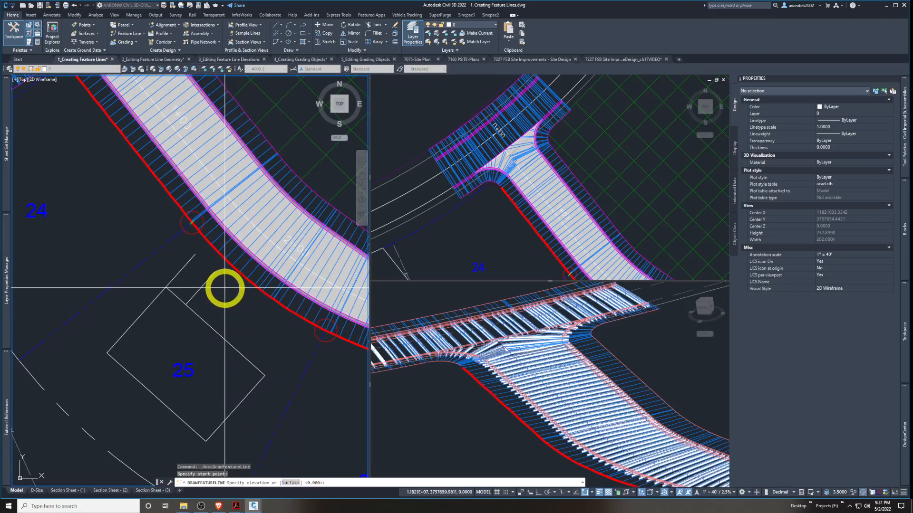
key("Return")
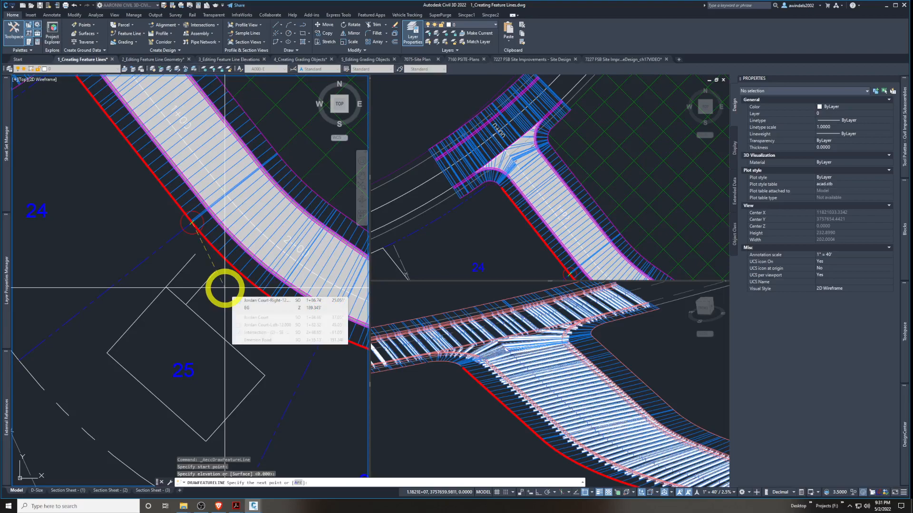
Place the feature line's second point at the circled ROW corner between lots 25 and 26
middle_click_drag(269, 316, 226, 269)
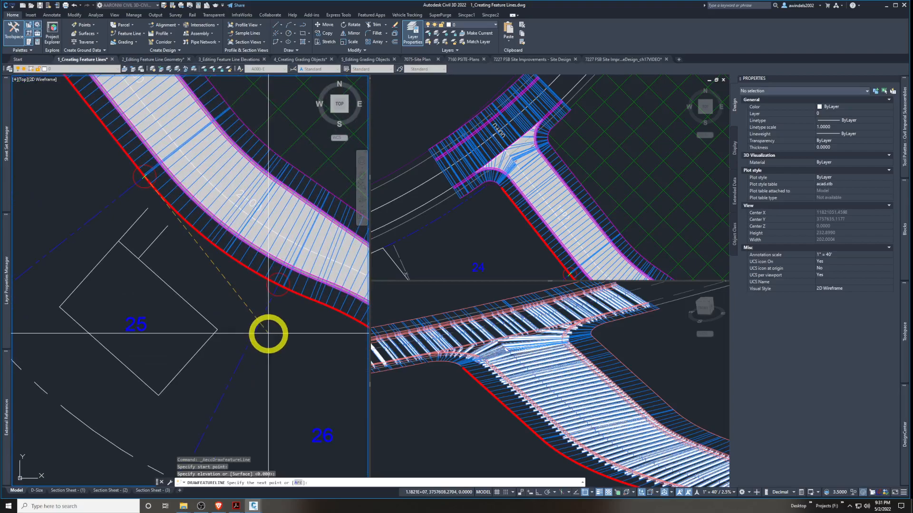
scroll(279, 340, "down", 2)
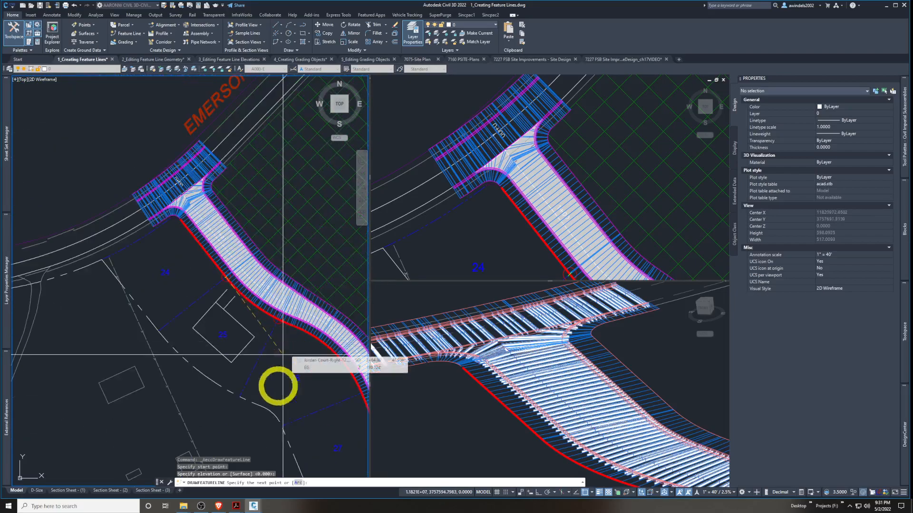
scroll(285, 309, "up", 1)
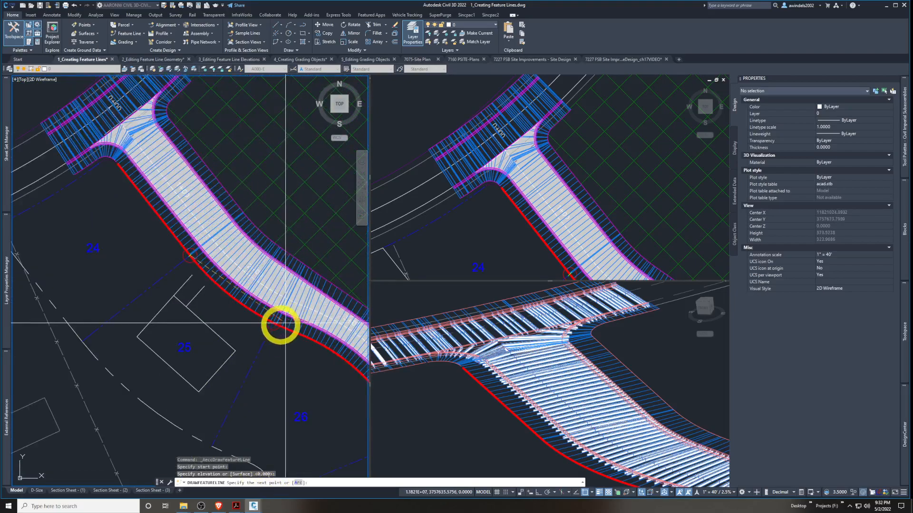
scroll(272, 326, "up", 1)
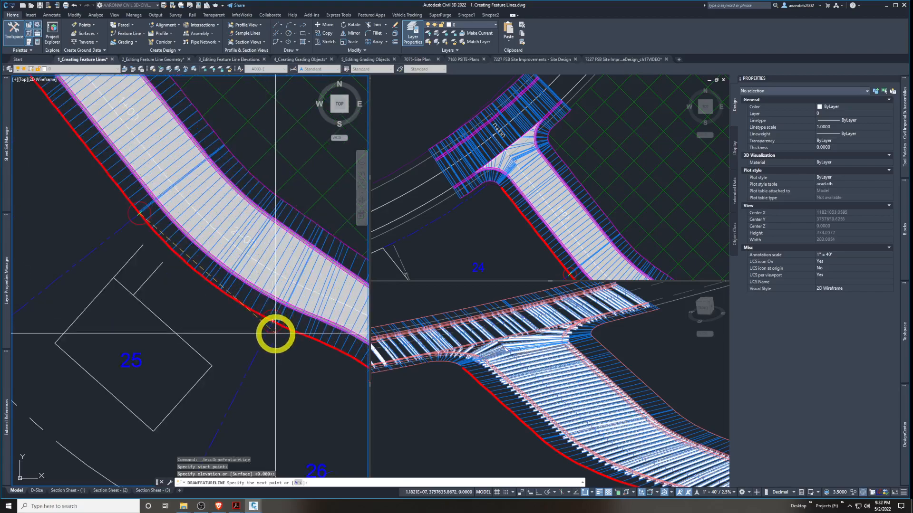
scroll(275, 333, "up", 1)
scroll(275, 333, "up", 3)
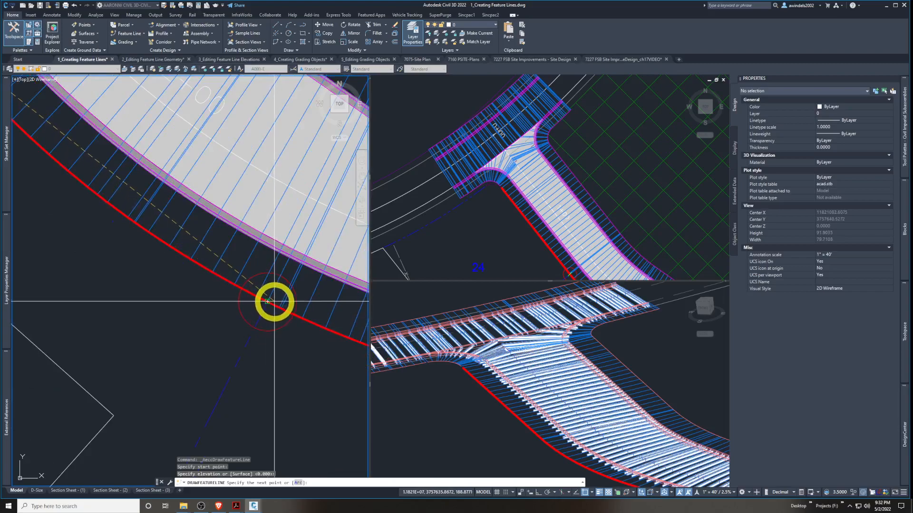
left_click(283, 328)
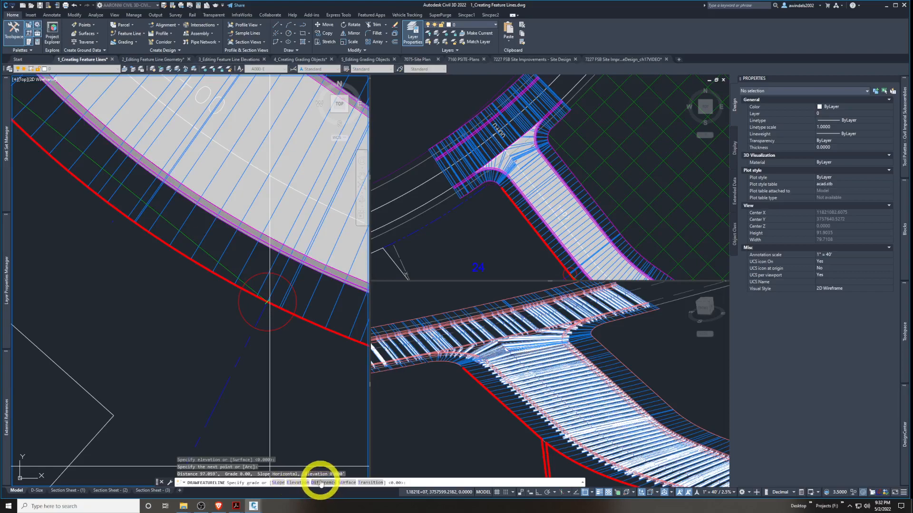
Take the second point's elevation from the EG surface
left_click(347, 482)
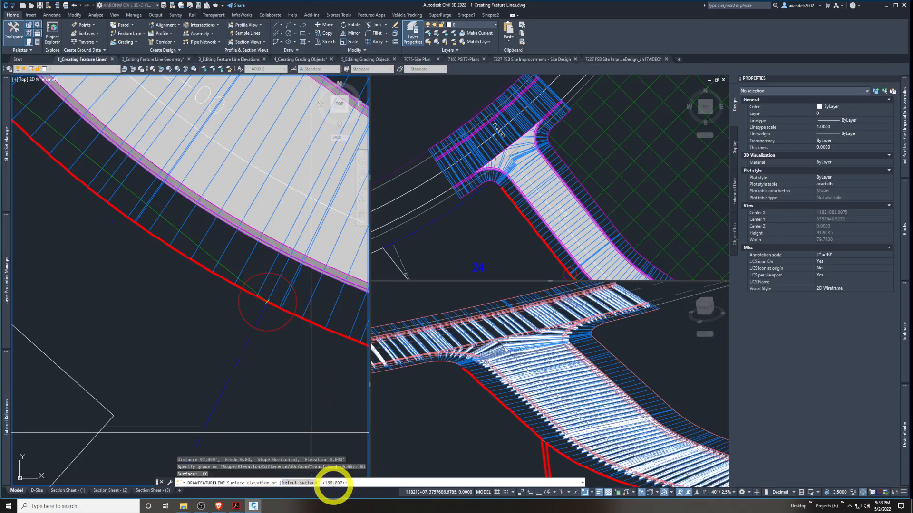
left_click(303, 484)
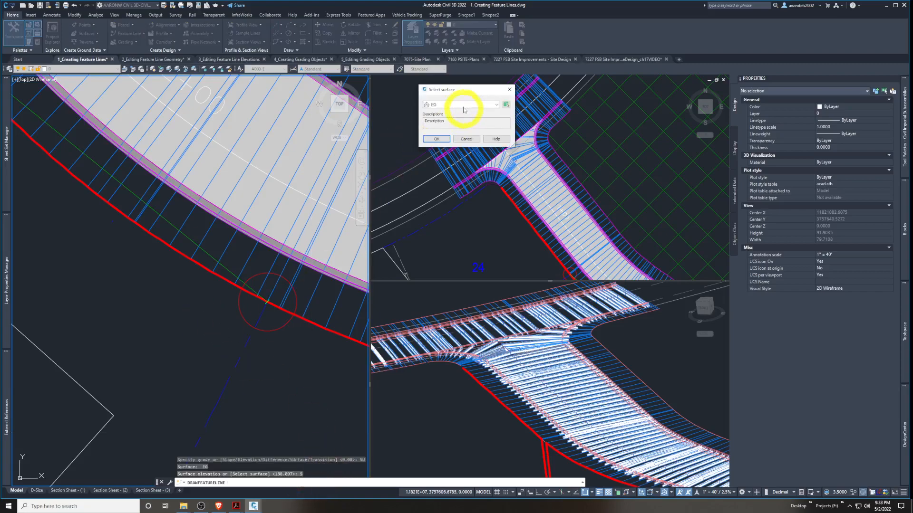
left_click(463, 105)
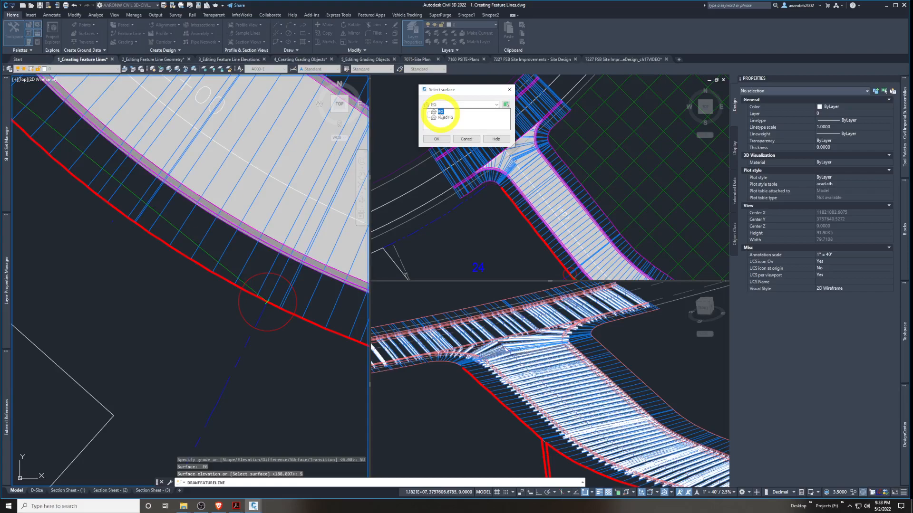
left_click(441, 112)
left_click(445, 139)
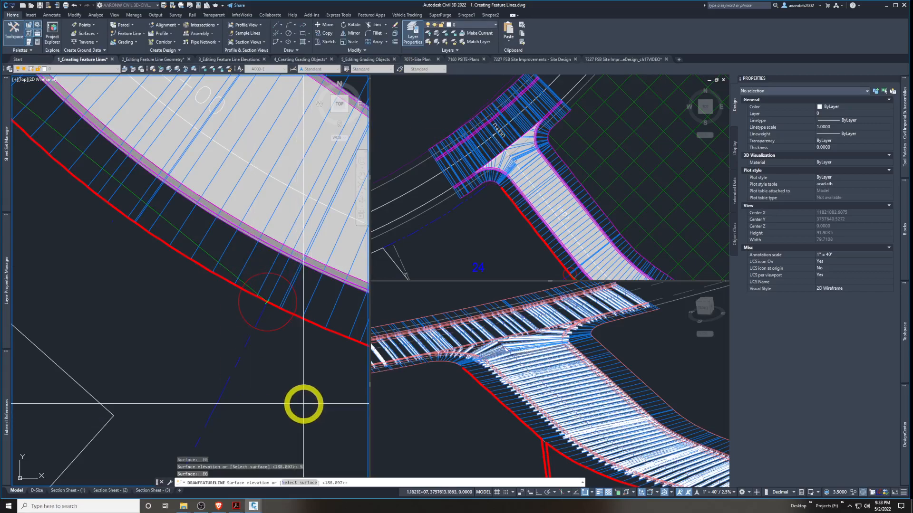
key("Return")
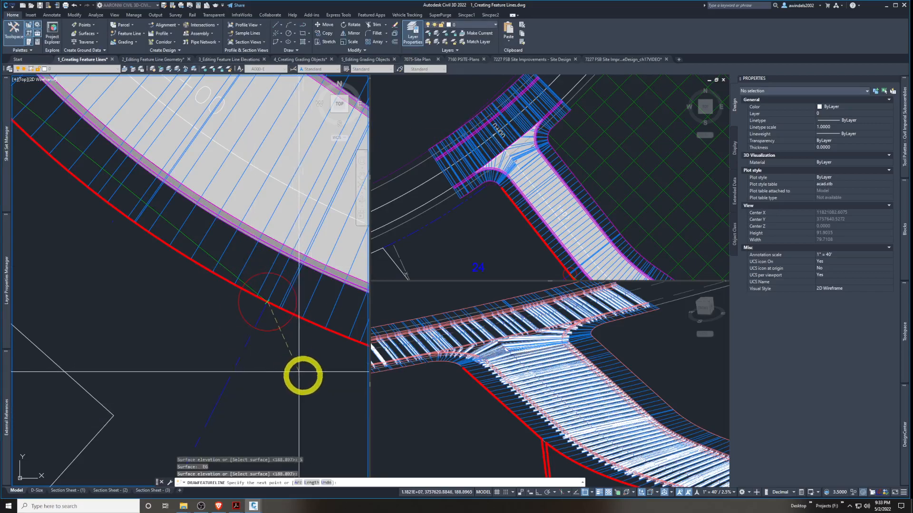
Switch the feature line to an arc segment defined by a second point
scroll(285, 342, "down", 2)
scroll(278, 326, "down", 4)
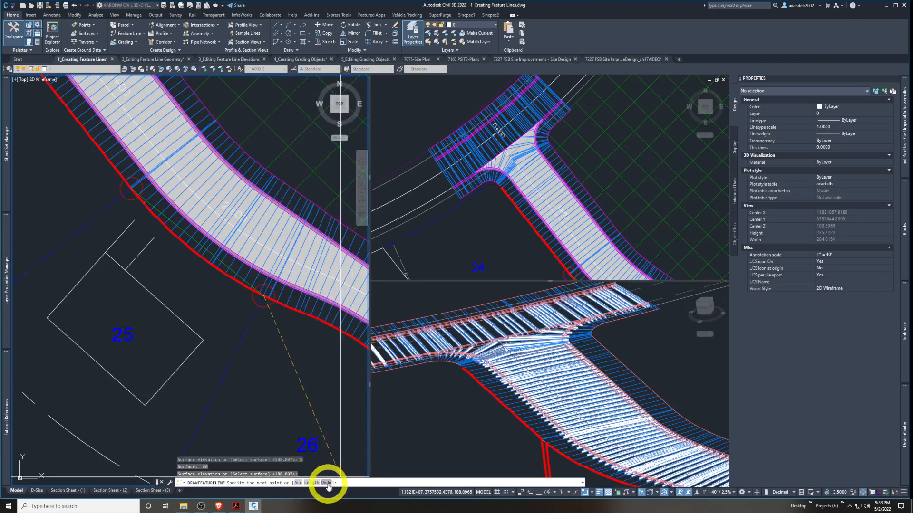
left_click(298, 483)
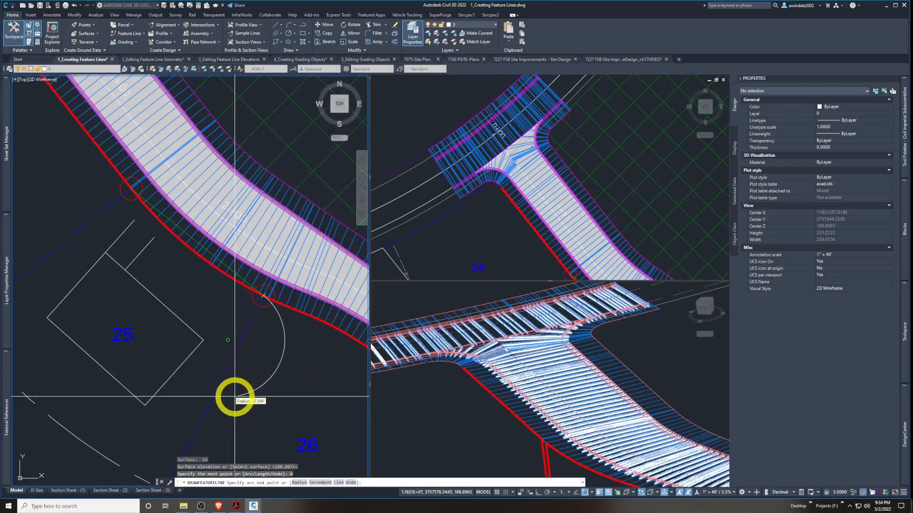
mouse_move(308, 266)
middle_mouse_down()
mouse_move(285, 281)
mouse_move(224, 291)
middle_mouse_up()
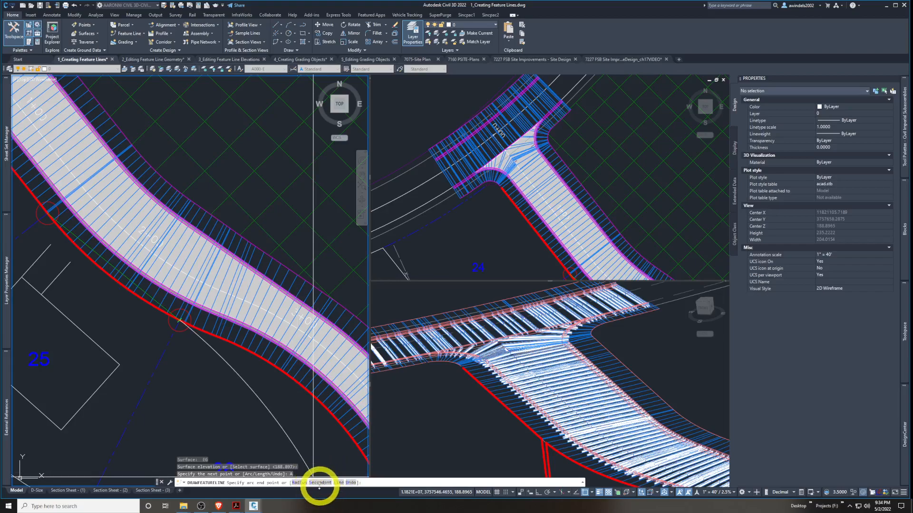
left_click(316, 483)
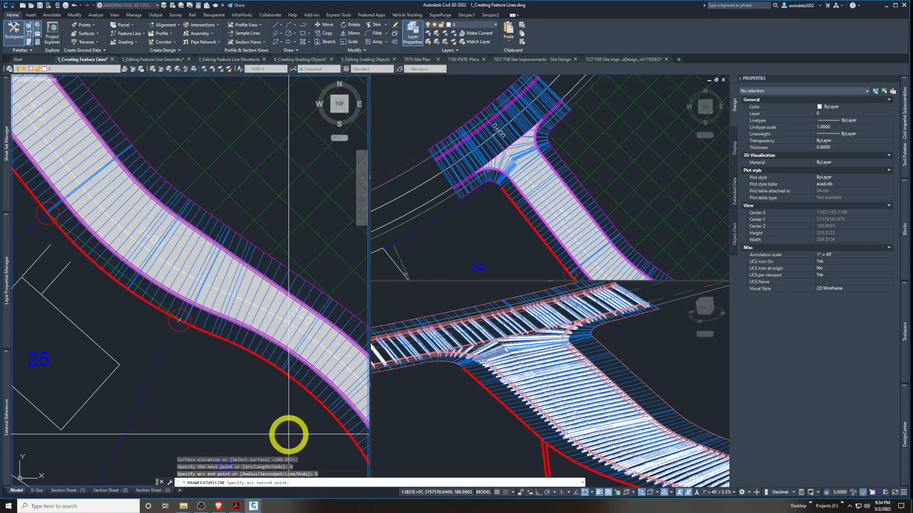
Draw the arc through a point on the dashed line behind lot 25, ending at the rear corner shared with lot 26
left_click(444, 252)
middle_click_drag(452, 240, 428, 166)
scroll(465, 203, "down", 1)
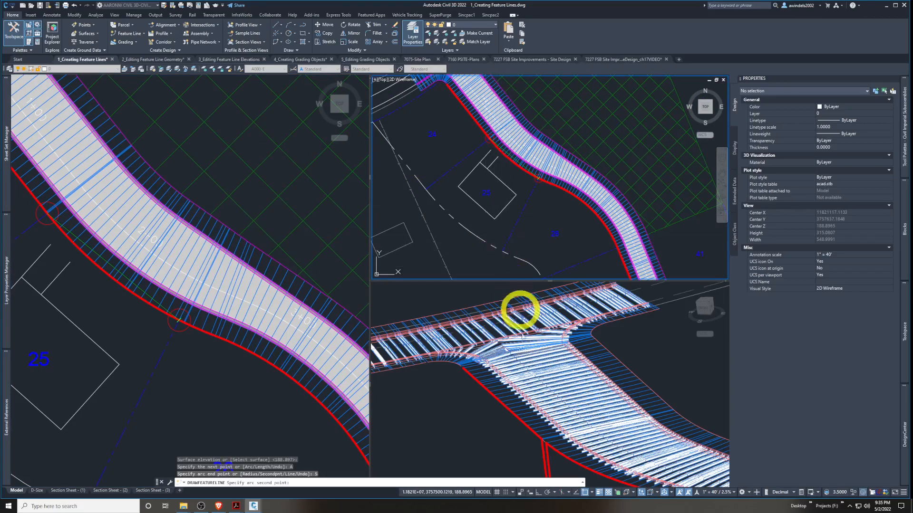
left_click(592, 494)
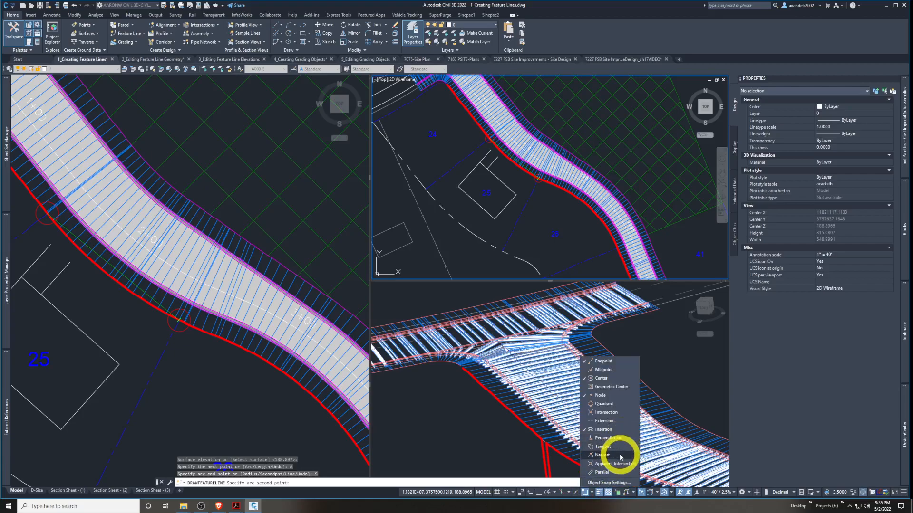
left_click(491, 240)
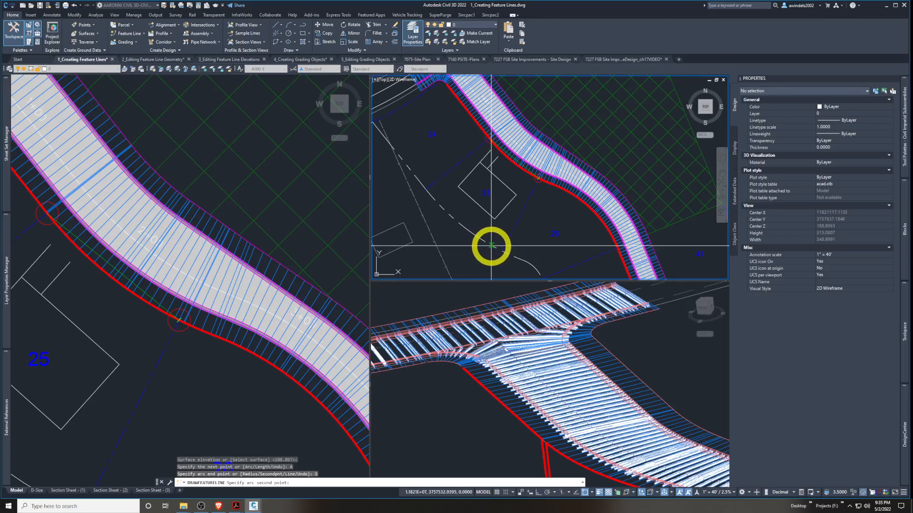
left_click(492, 246)
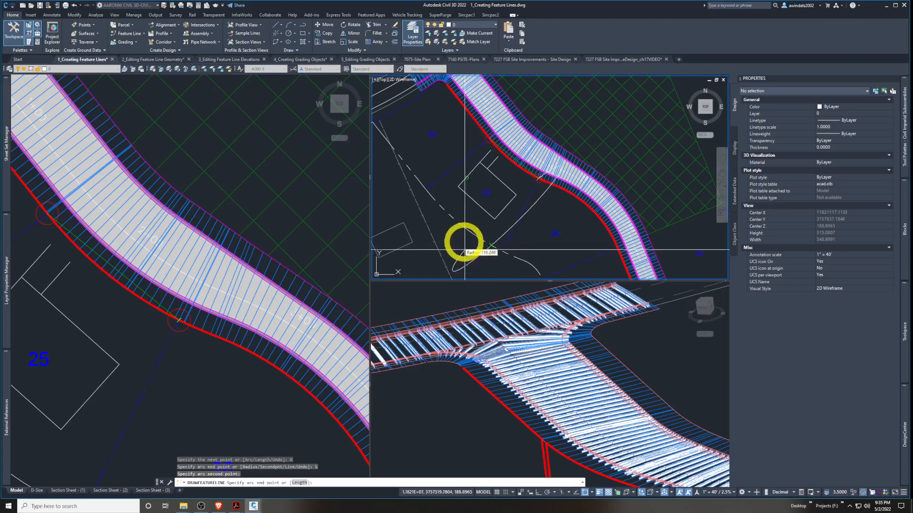
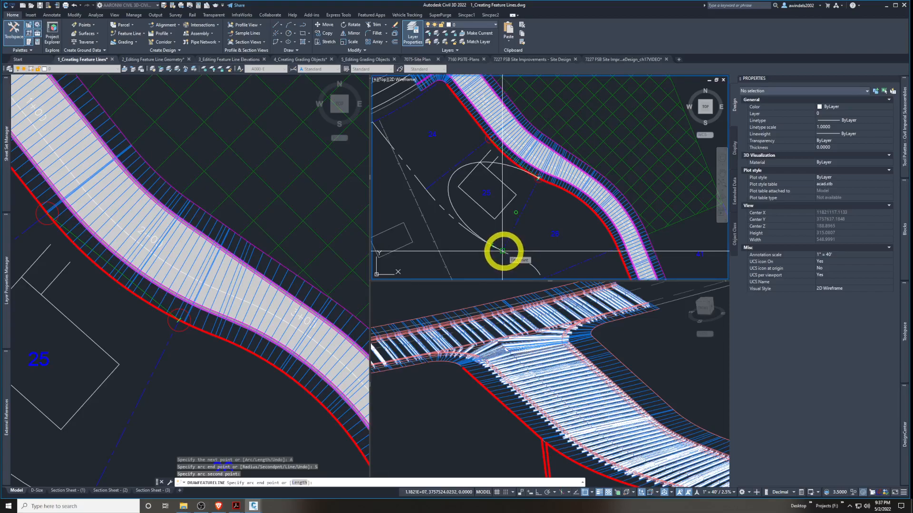
left_click(503, 251)
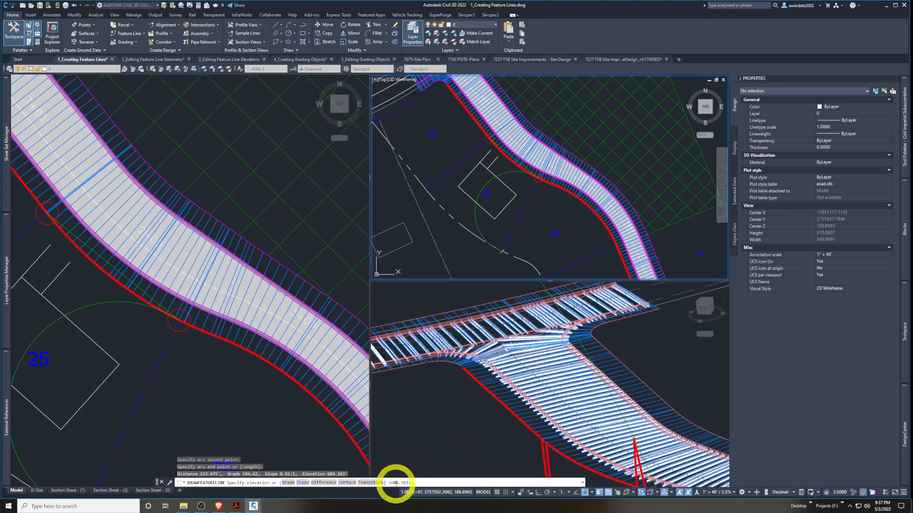
Take the arc end point's elevation from the EG surface
key("ctrl")
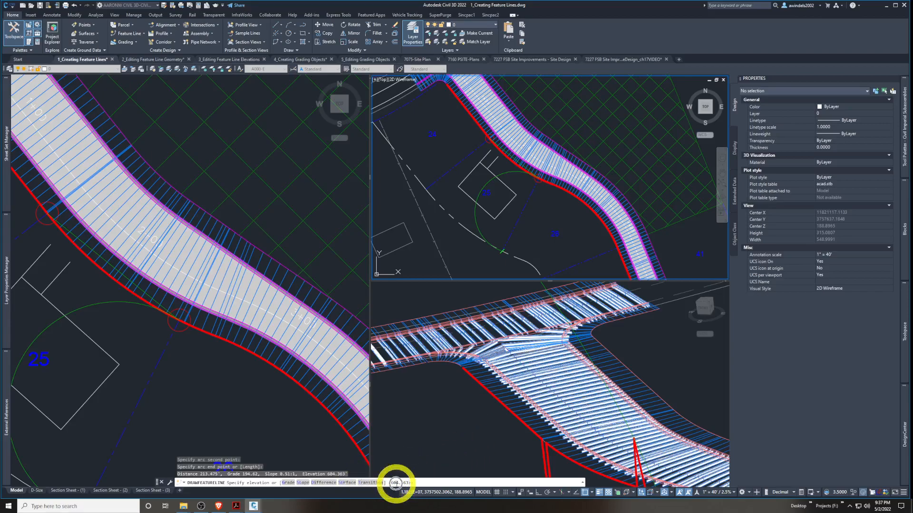
left_click(350, 483)
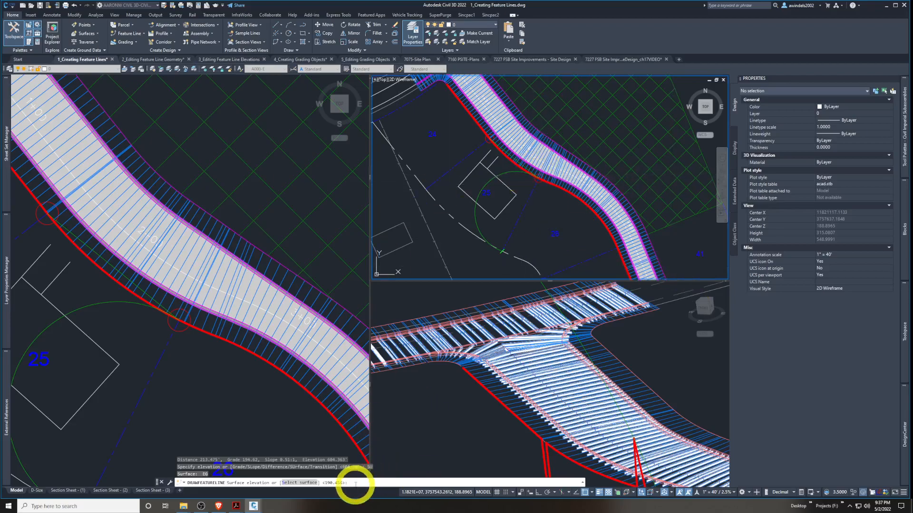
left_click(304, 483)
left_click(465, 105)
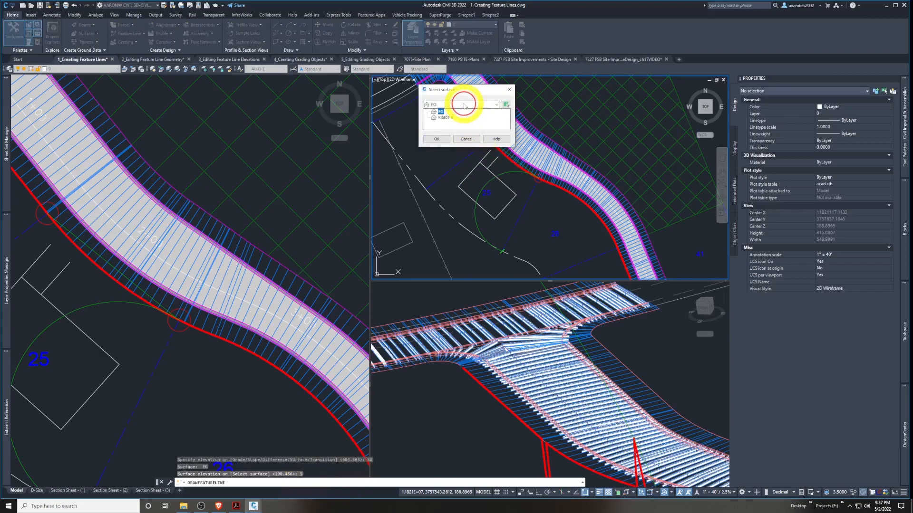
left_click(440, 112)
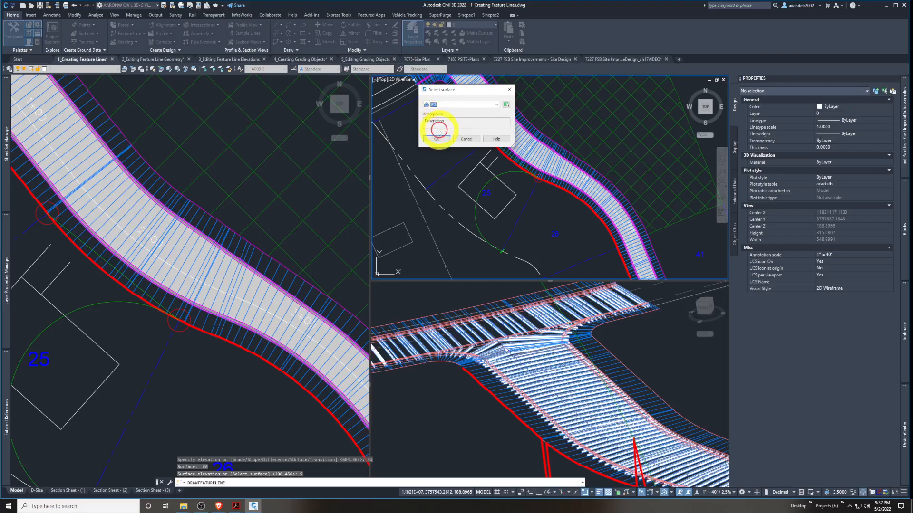
left_click(436, 138)
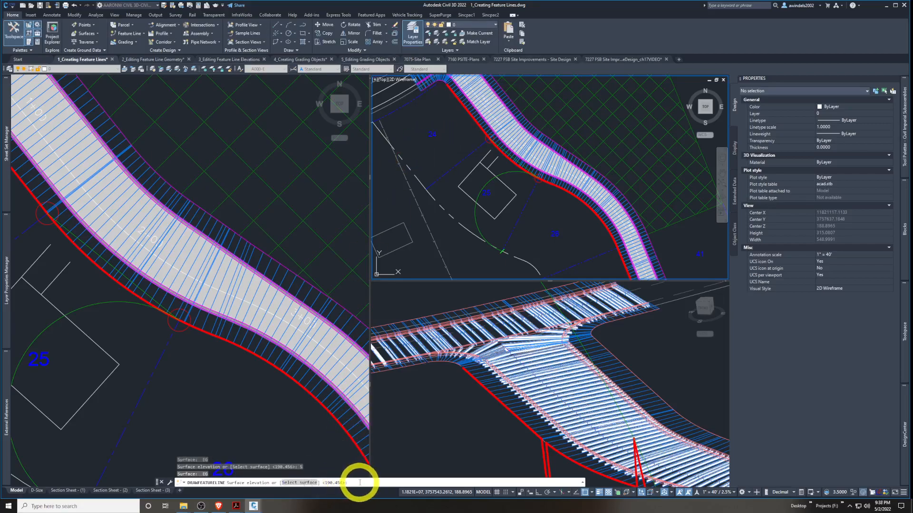
key("Return")
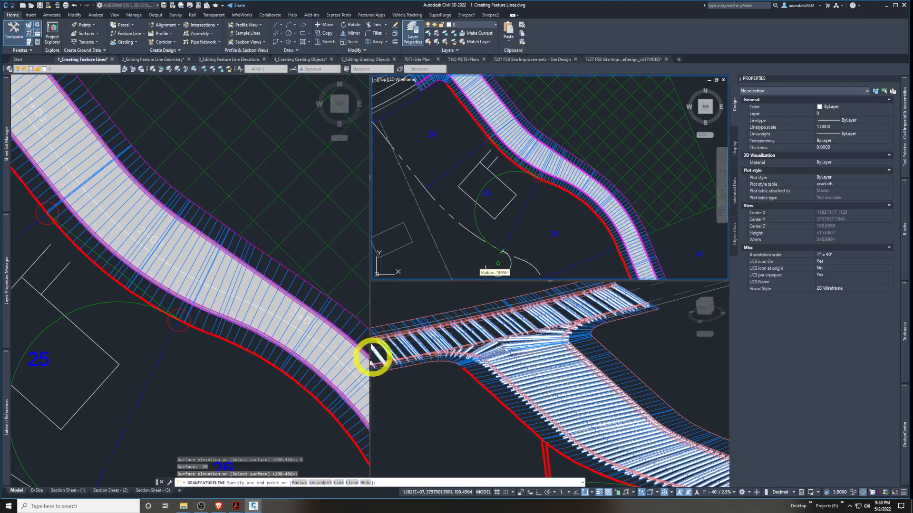
Switch the feature line back to straight segments and turn off the Nearest object snap
left_click(340, 483)
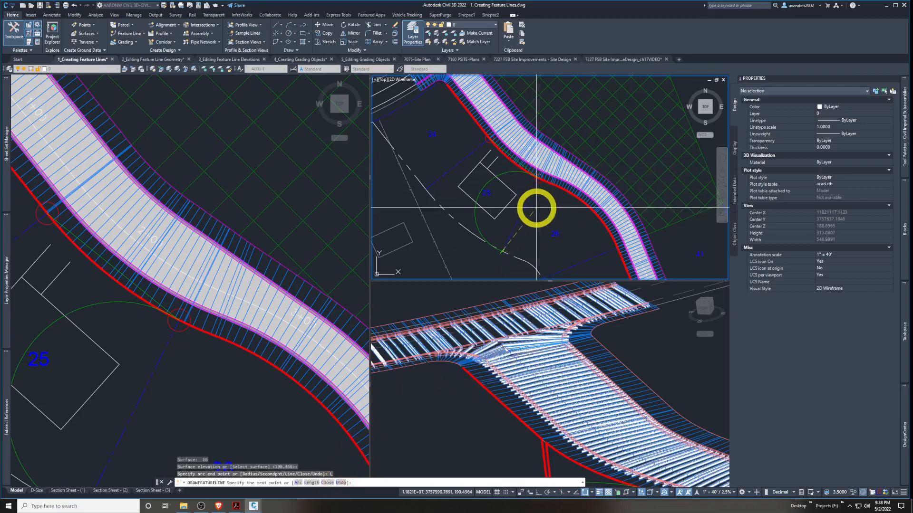
middle_click_drag(534, 205, 469, 177)
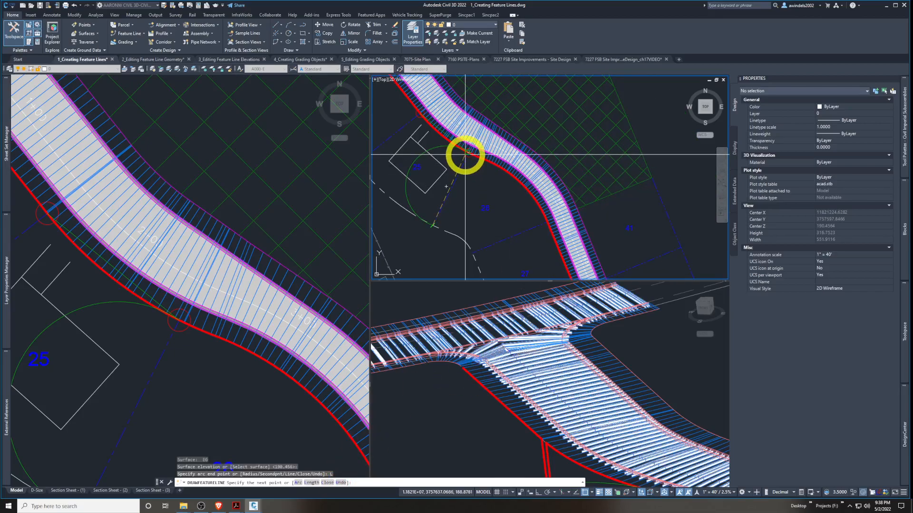
scroll(469, 157, "up", 5)
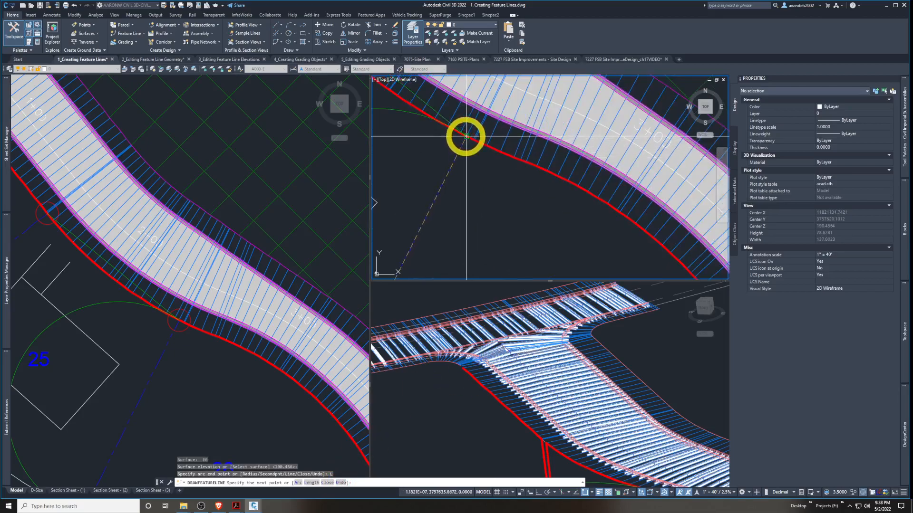
left_click(540, 395)
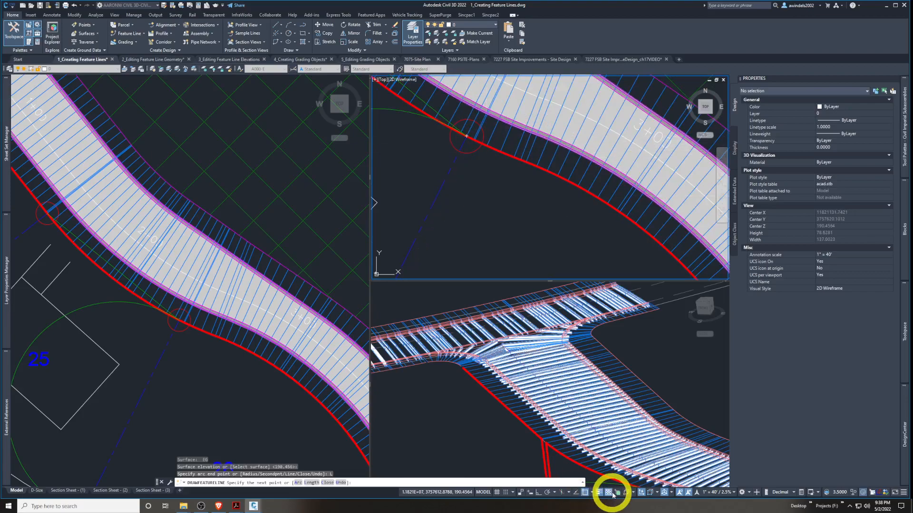
left_click(592, 493)
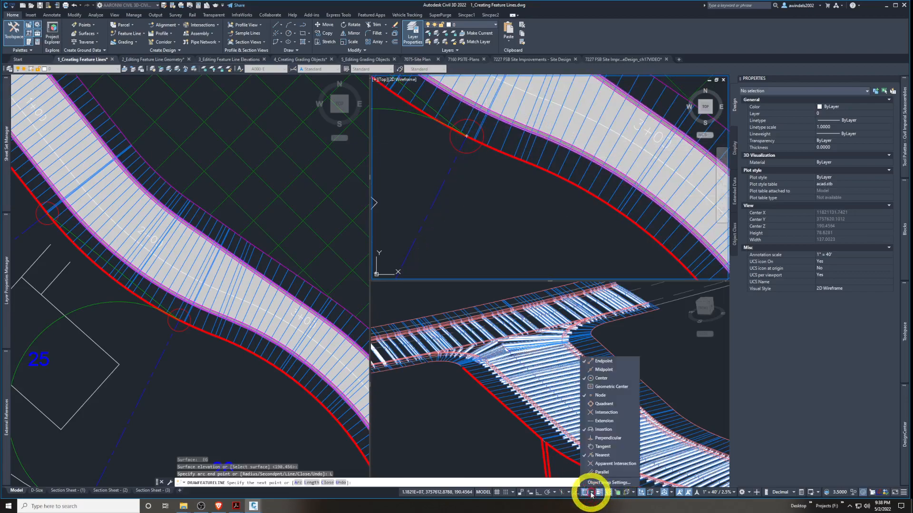
left_click(603, 455)
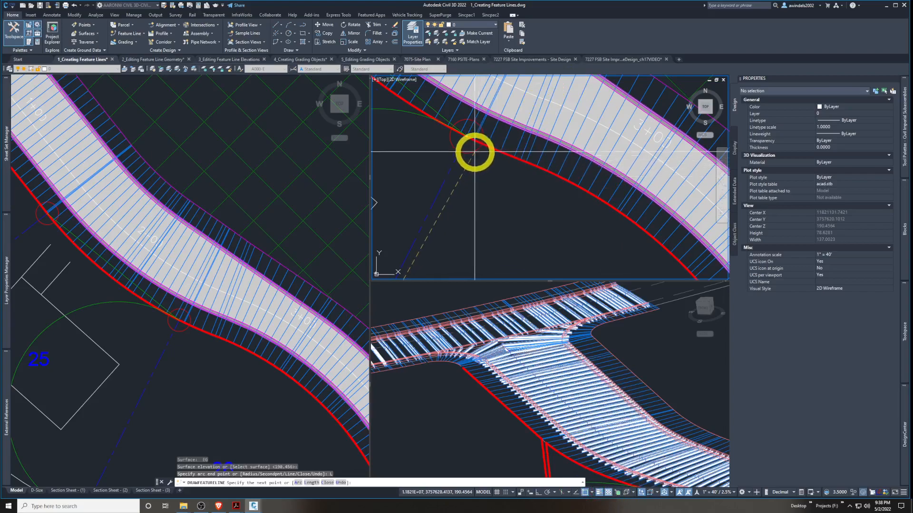
Draw the straight segment to the front corner shared by lots 25 and 26, and end the feature line
middle_click_drag(472, 150, 478, 200)
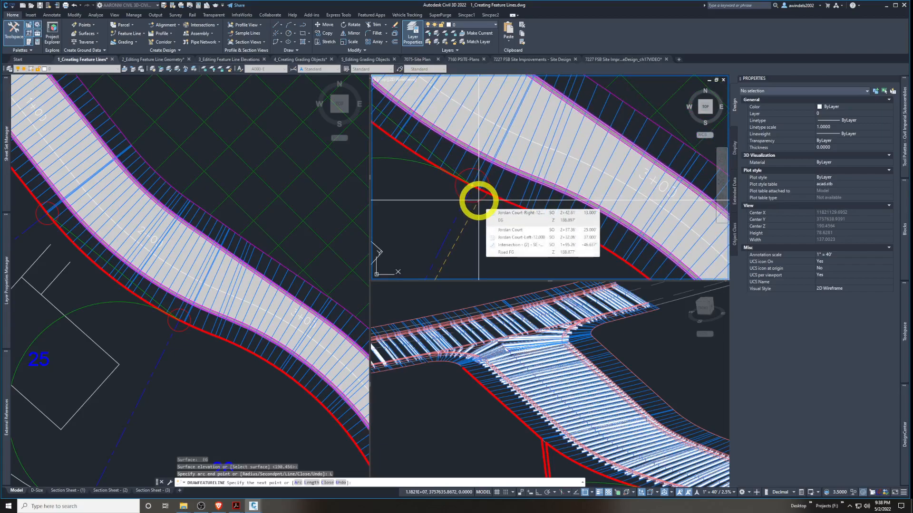
scroll(478, 200, "down", 5)
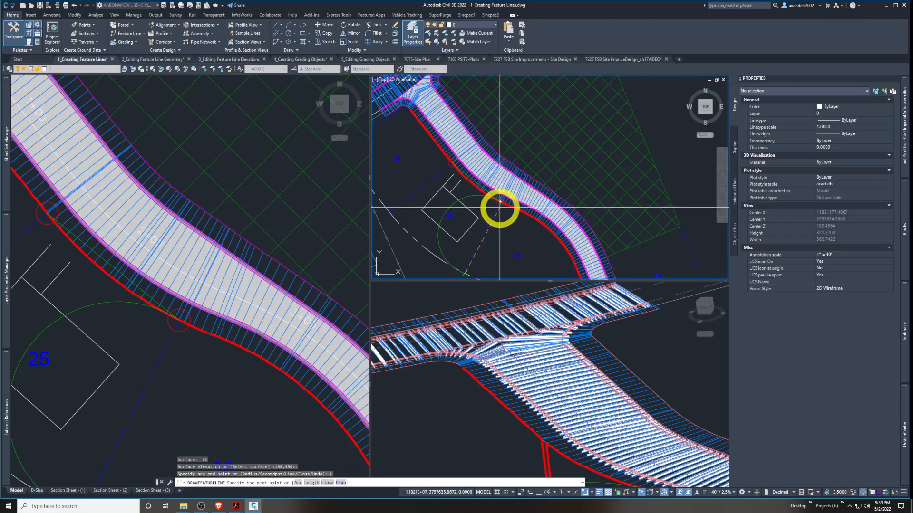
scroll(500, 202, "up", 3)
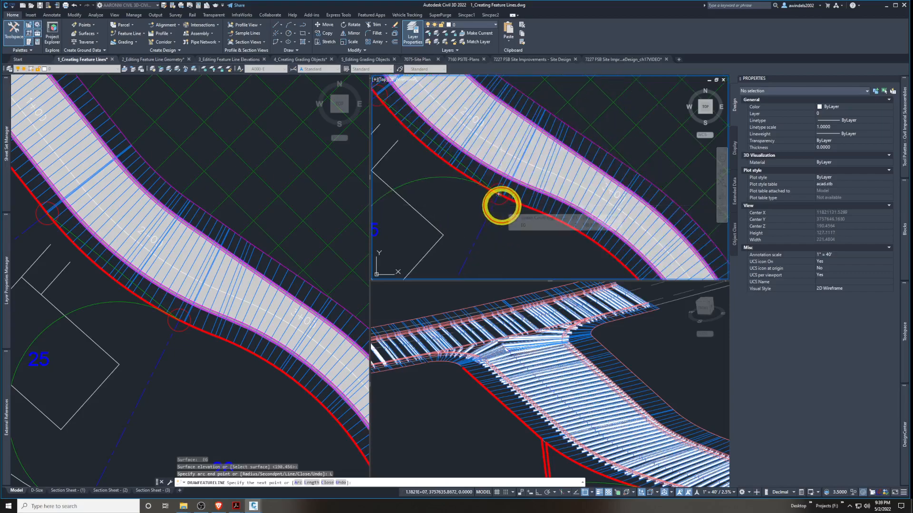
key("Return")
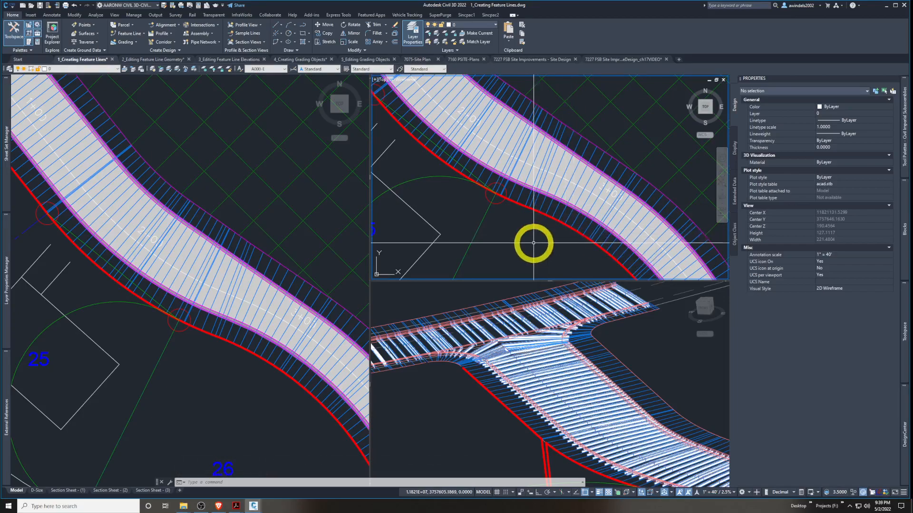
Review the station elevations and grades of lot 25's feature line in the Elevation Editor
scroll(529, 248, "down", 4)
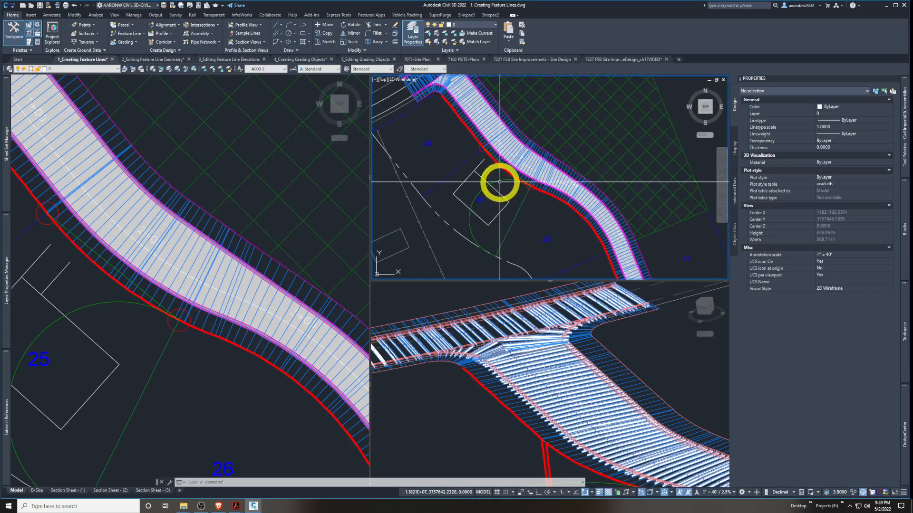
left_click(500, 180)
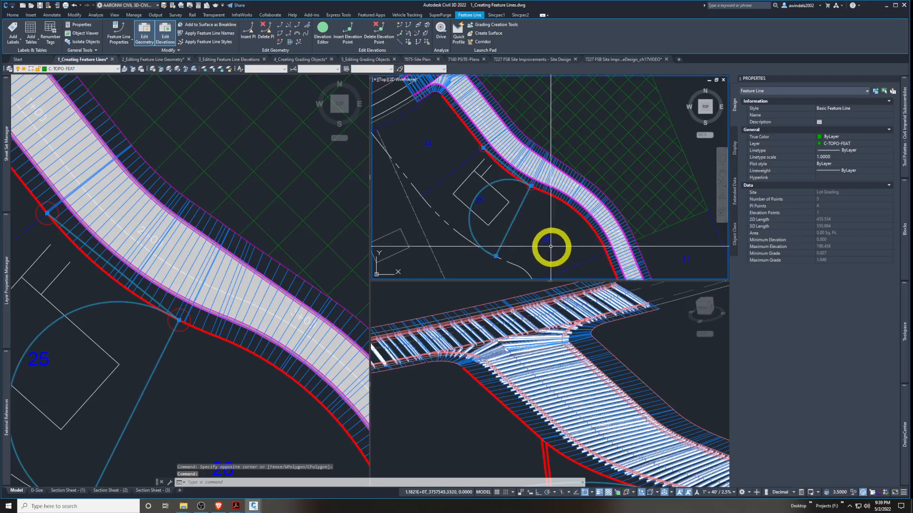
middle_click_drag(542, 237, 554, 243)
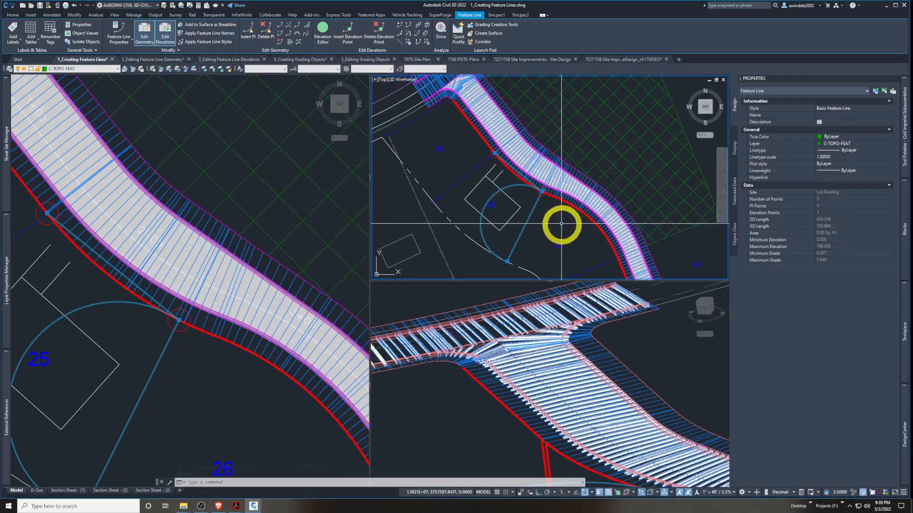
middle_click_drag(539, 215, 544, 221)
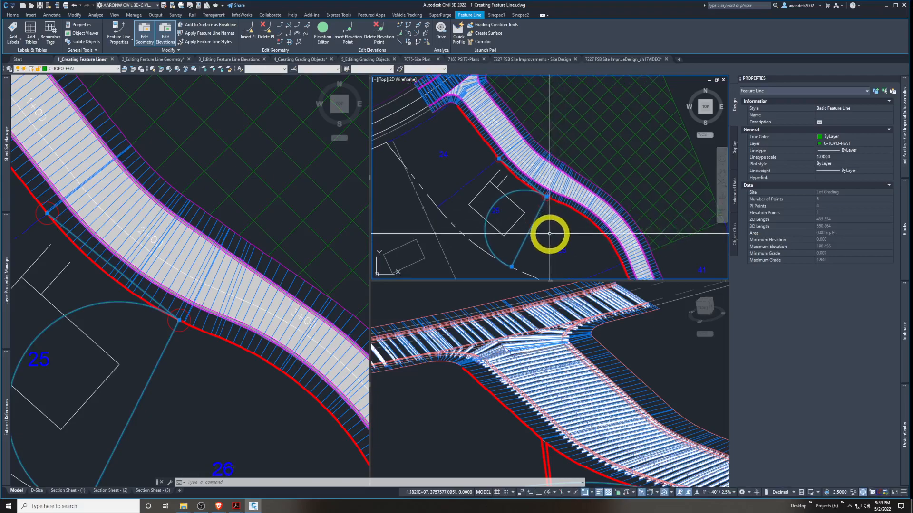
right_click(549, 230)
left_click(613, 366)
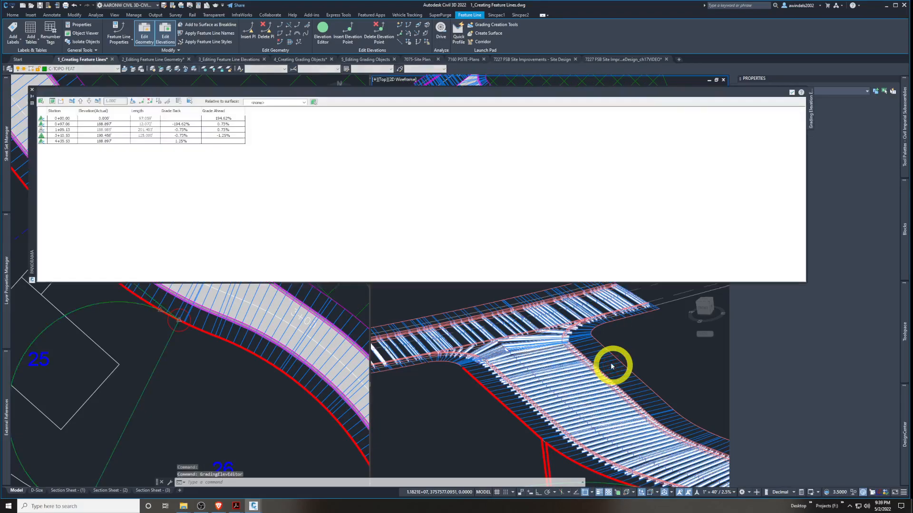
left_click(32, 90)
Start a new feature line in the Lot Grading site with the Basic Feature Line style at the front corner between lots 24 and 25
middle_click_drag(506, 249, 502, 241)
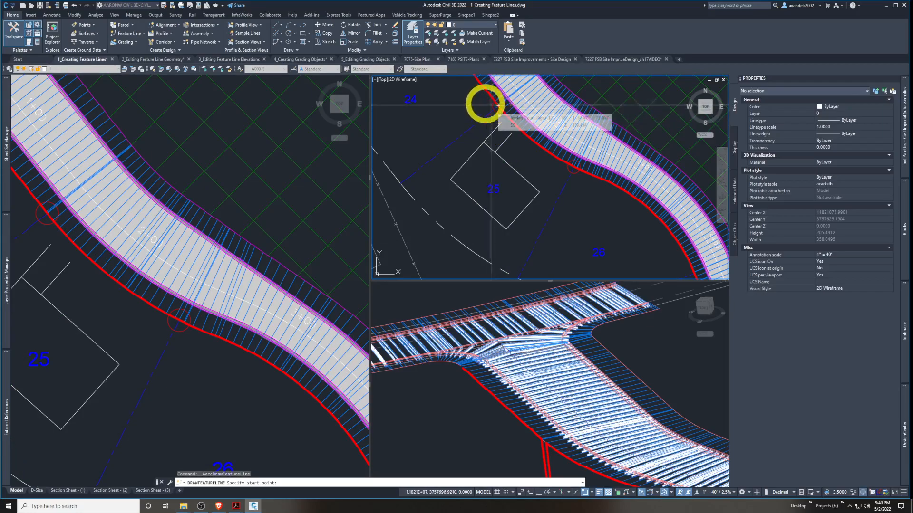
left_click(135, 33)
left_click(154, 45)
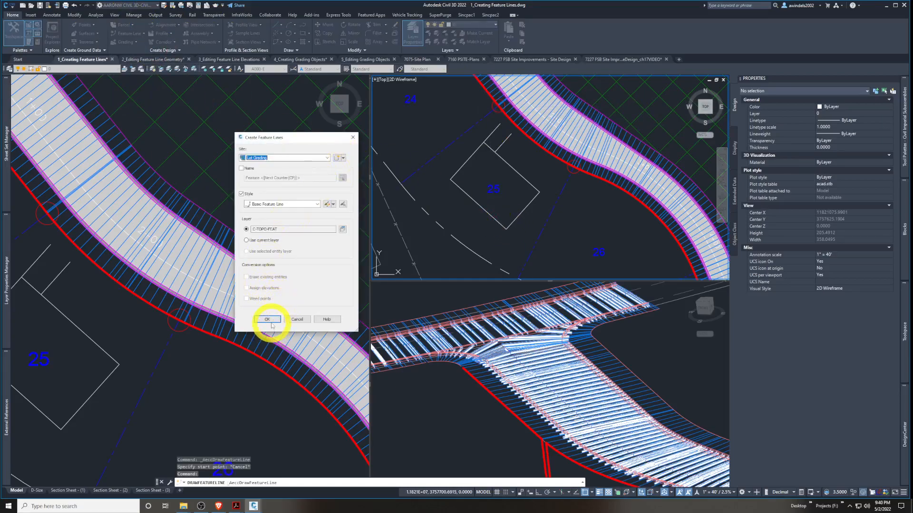
left_click(275, 319)
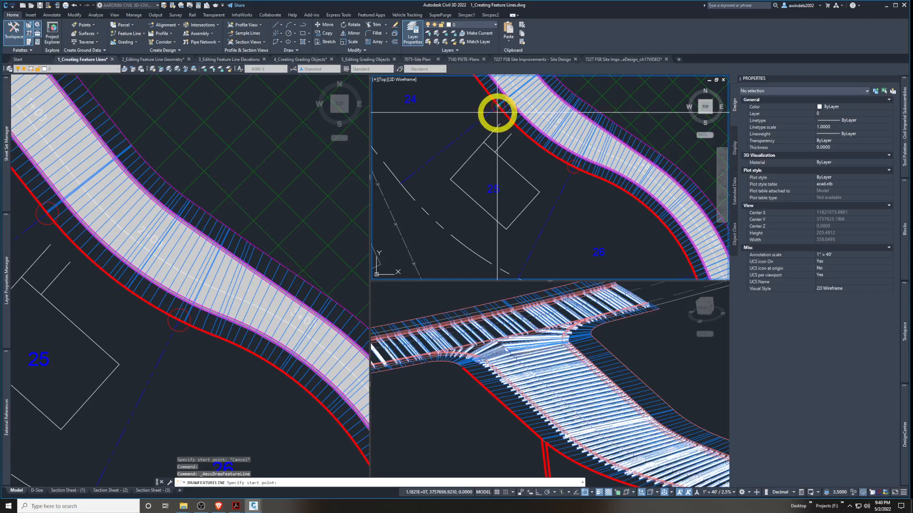
left_click(497, 112)
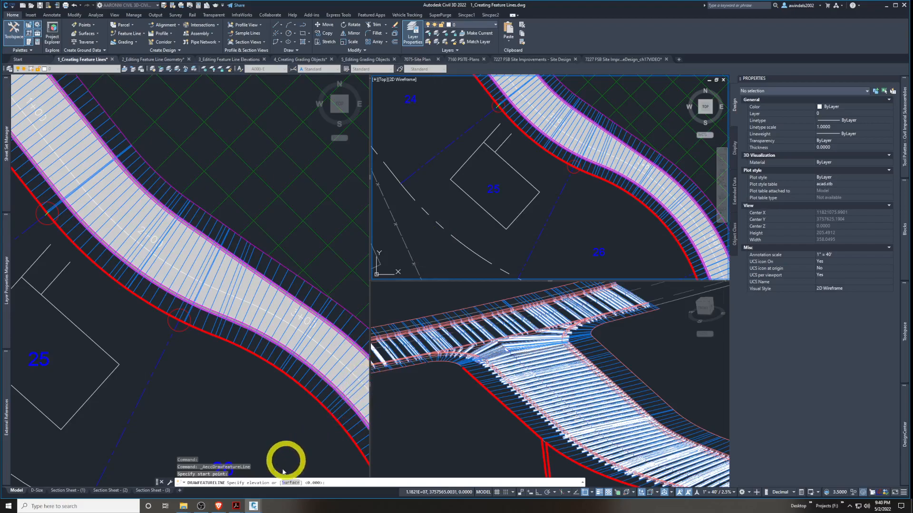
Take the start elevation from the EG surface and draw a segment to the rear corner between lots 24 and 25, accepting elevation 189.434
left_click(291, 483)
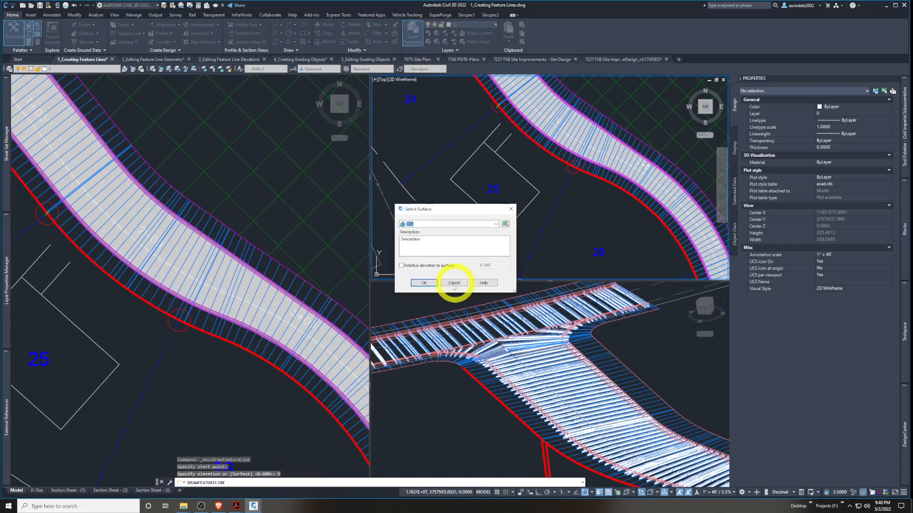
left_click(423, 284)
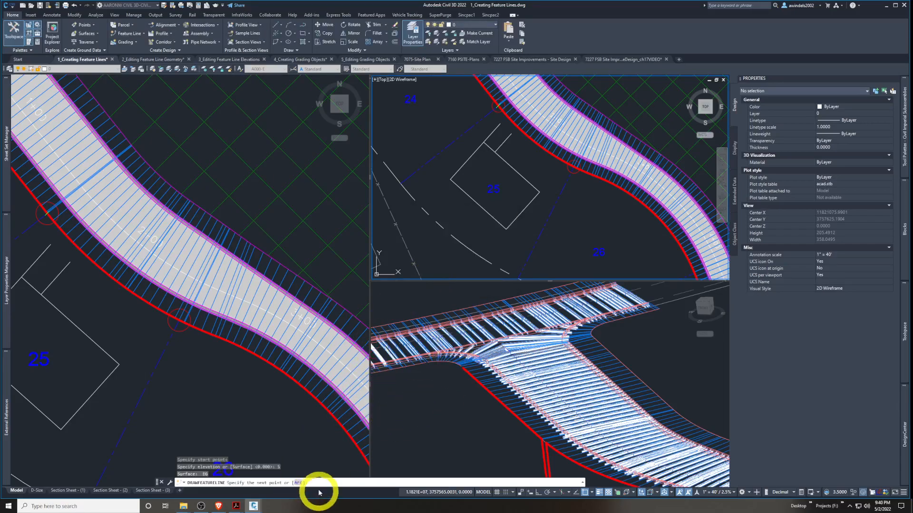
left_click(410, 176)
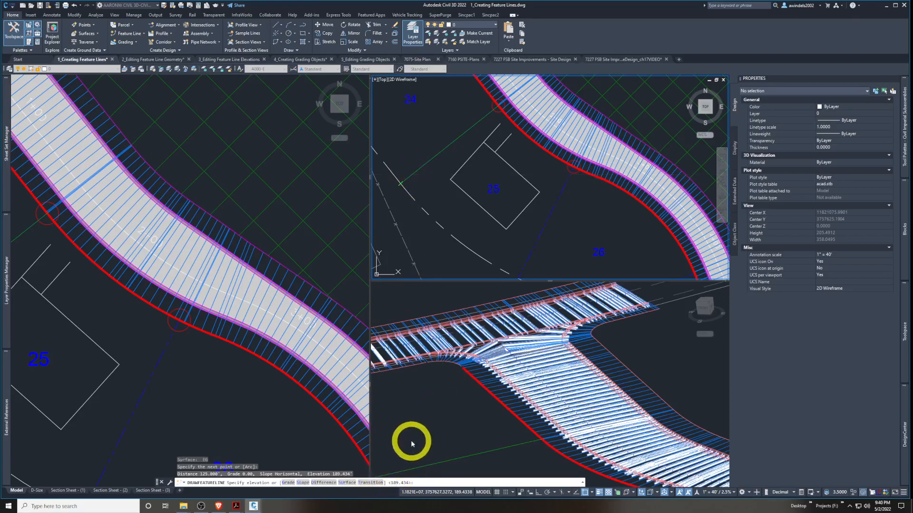
key("Return")
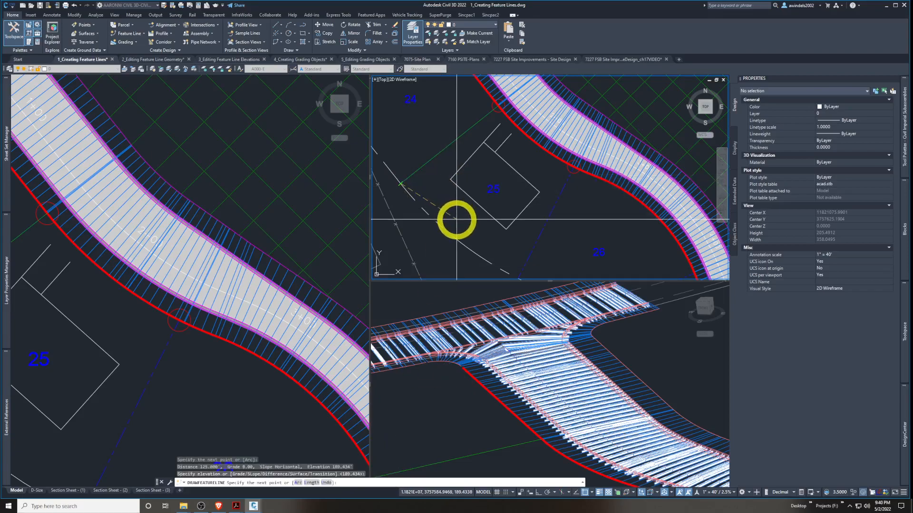
Try to continue the feature line with a second-point arc to the rear corner shared by lots 25 and 26
left_click(298, 482)
middle_click_drag(494, 258, 483, 218)
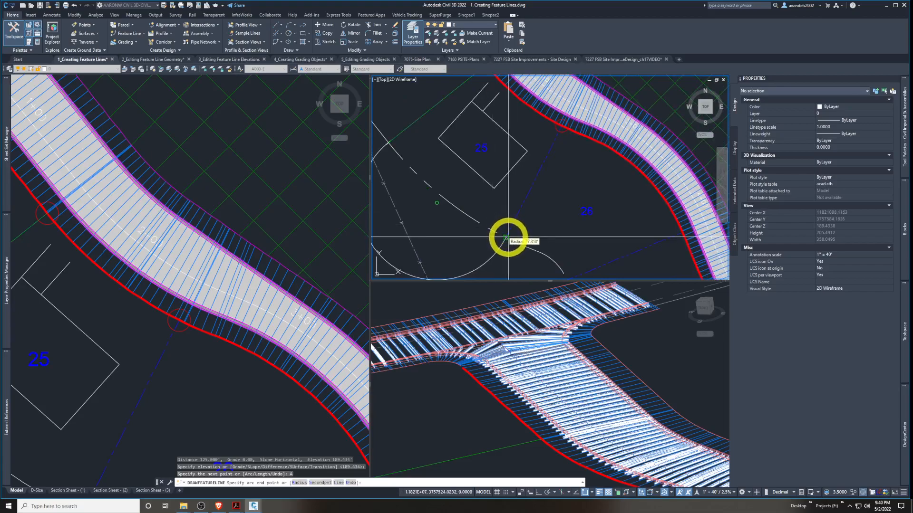
left_click(322, 484)
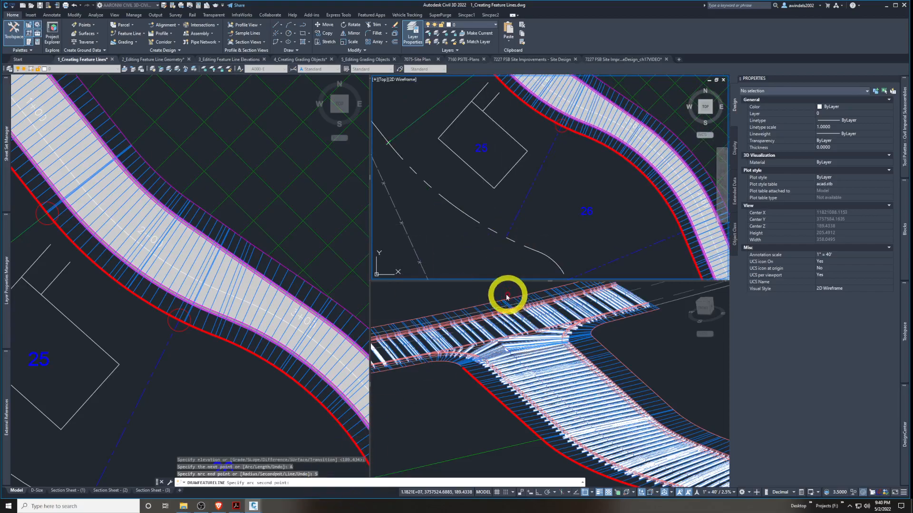
left_click(509, 237)
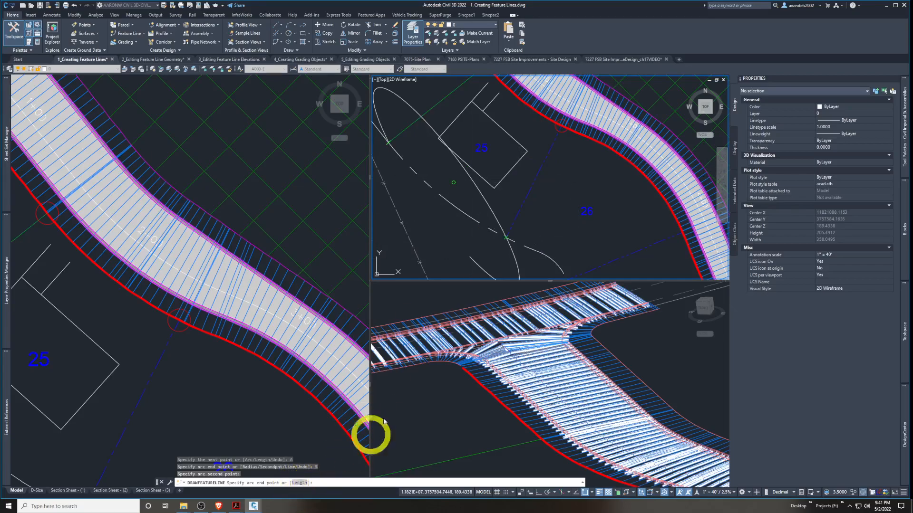
left_click(506, 240)
key("Return")
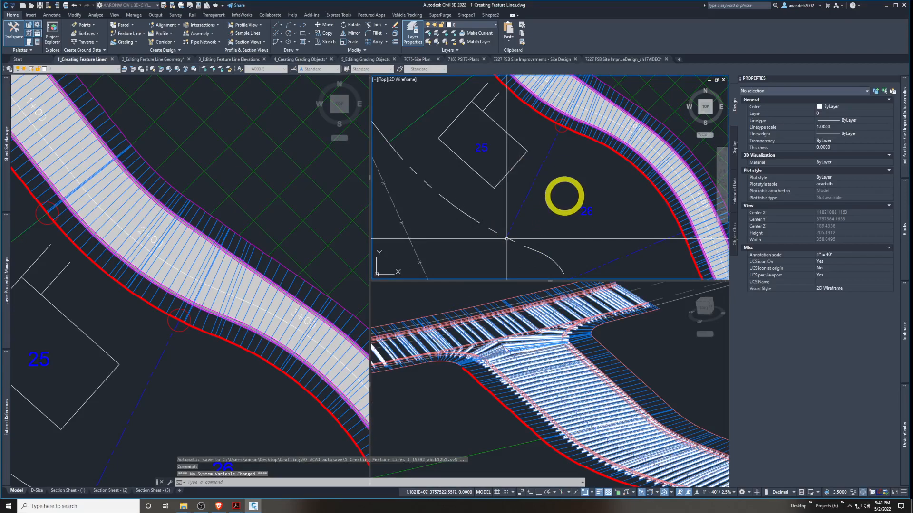
left_click(564, 199)
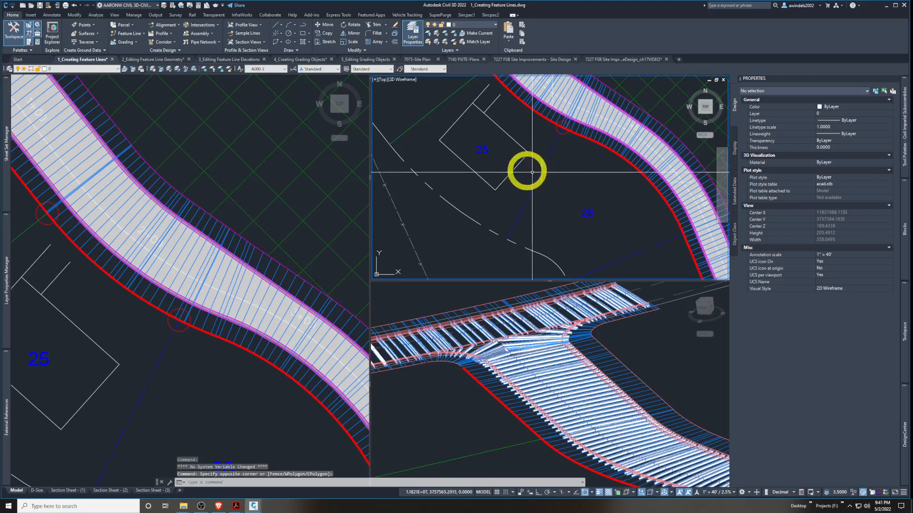
Start another feature line at the rear corner between lots 24 and 25, taking its start elevation from the EG surface
left_click(138, 33)
left_click(146, 45)
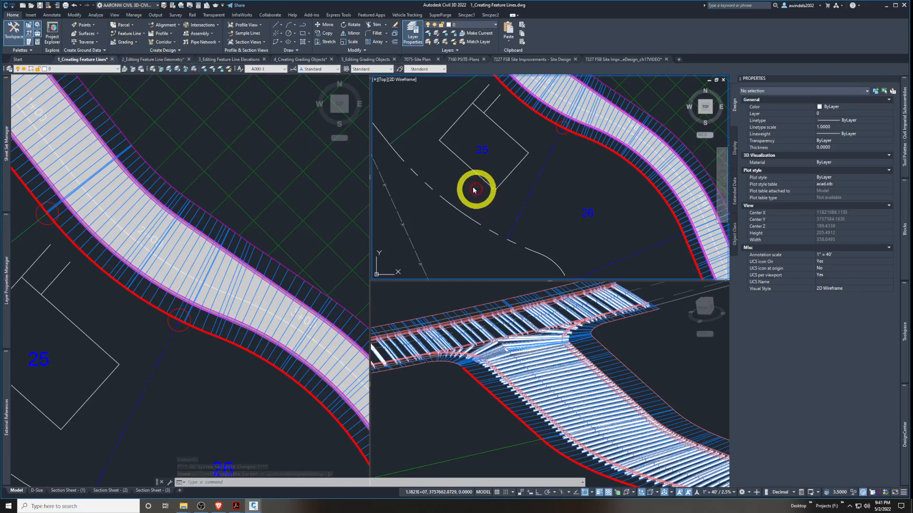
left_click(267, 320)
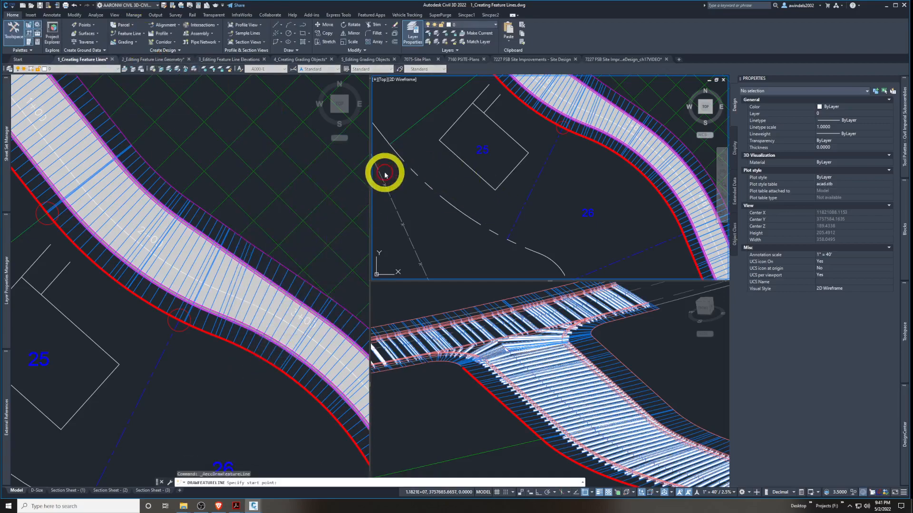
left_click(392, 142)
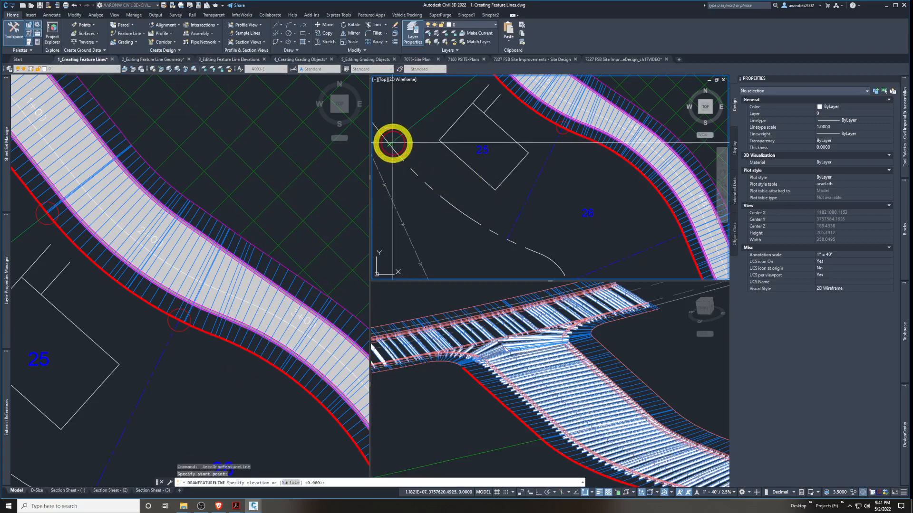
left_click(304, 483)
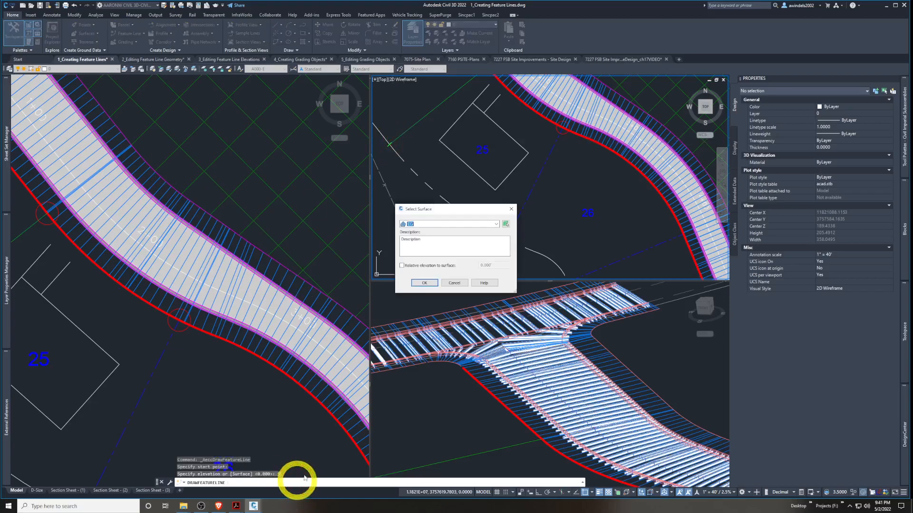
left_click(417, 284)
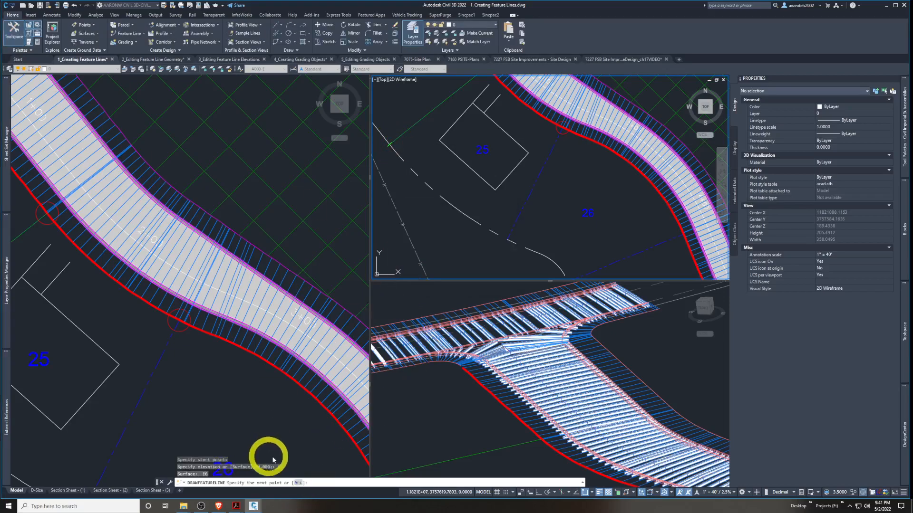
Try to draw the feature line as an arc with its second point at the rear corner shared by lots 25 and 26
left_click(298, 483)
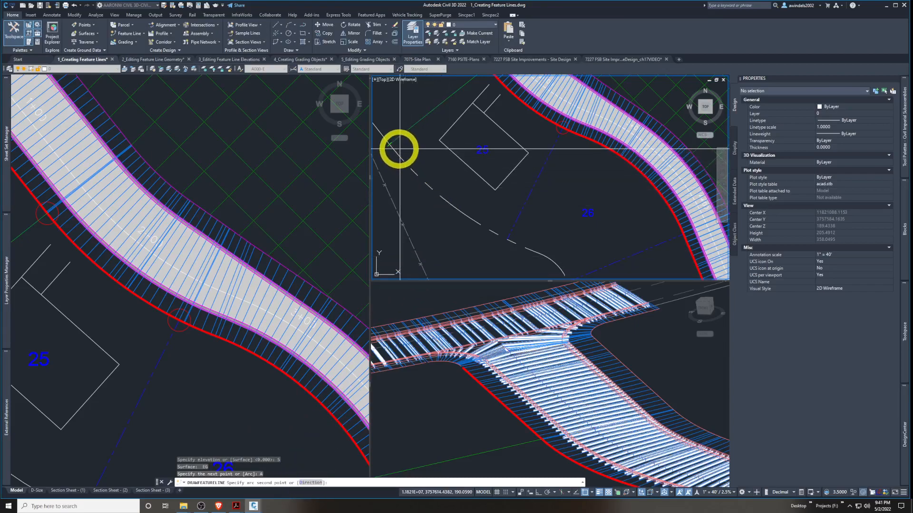
left_click(506, 240)
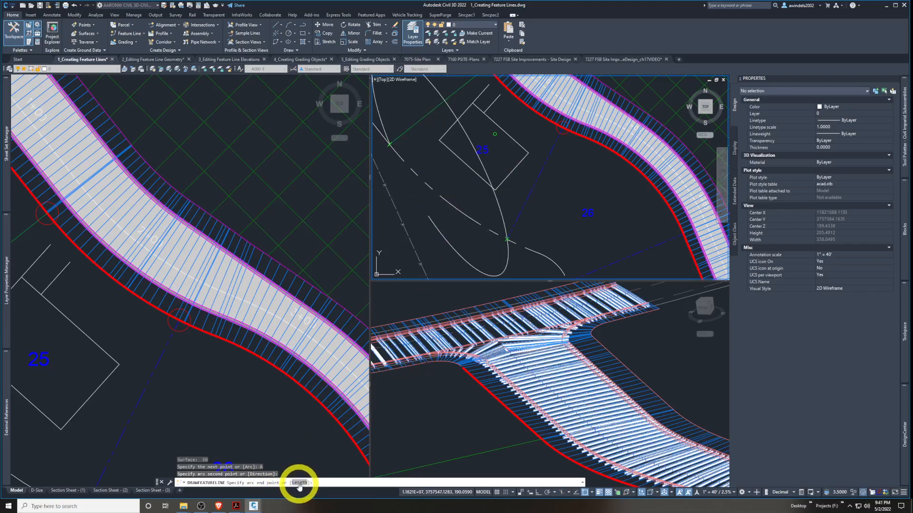
key("Escape")
Examine the rear parcel line behind lots 25 and 26 and the side line between them to see how far each extends
scroll(499, 220, "down", 2)
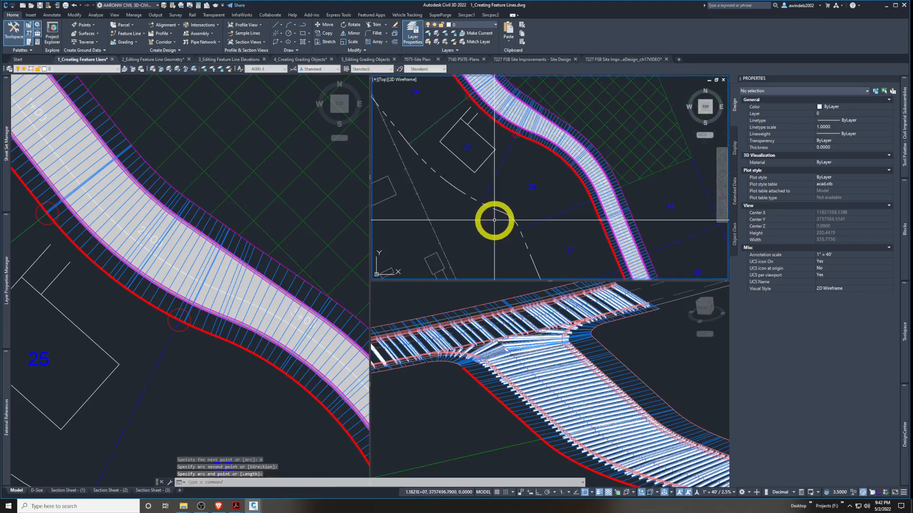
middle_click_drag(503, 229, 500, 242)
scroll(468, 225, "up", 3)
left_click(460, 229)
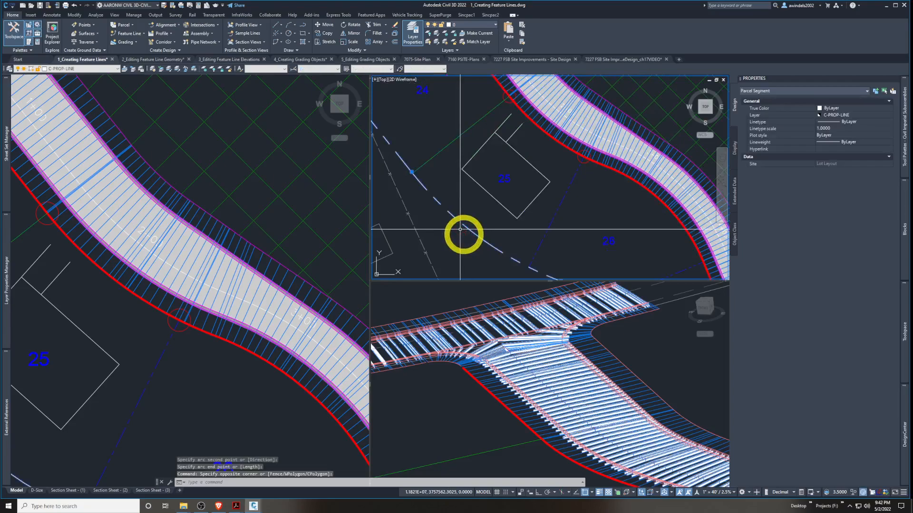
middle_click_drag(460, 229, 442, 204)
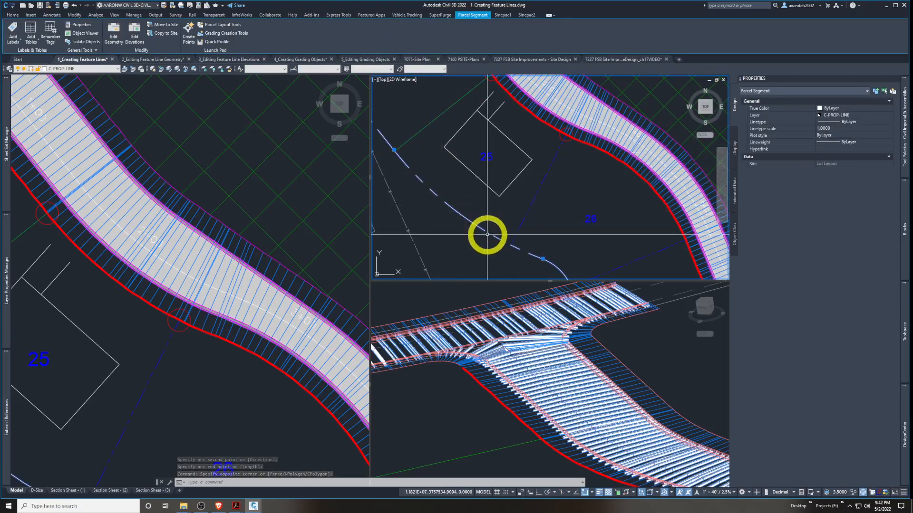
middle_click_drag(485, 235, 468, 241)
key("Escape")
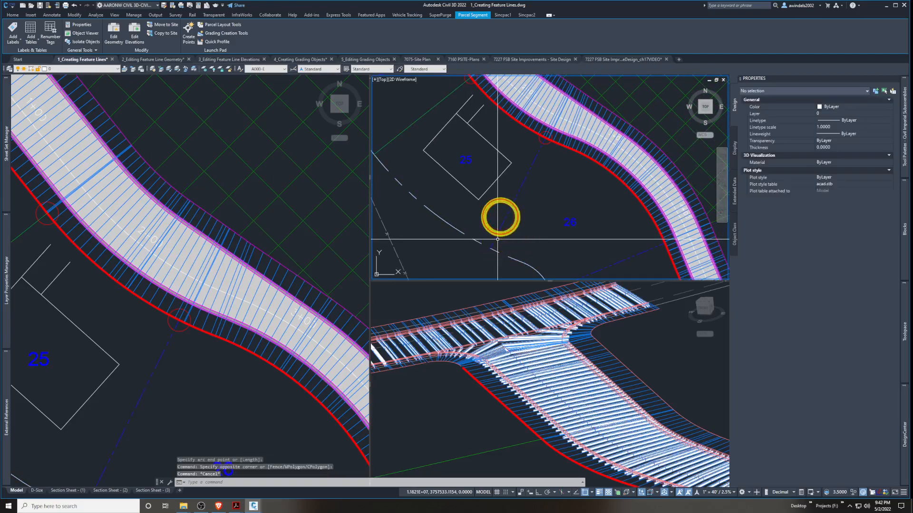
left_click(500, 216)
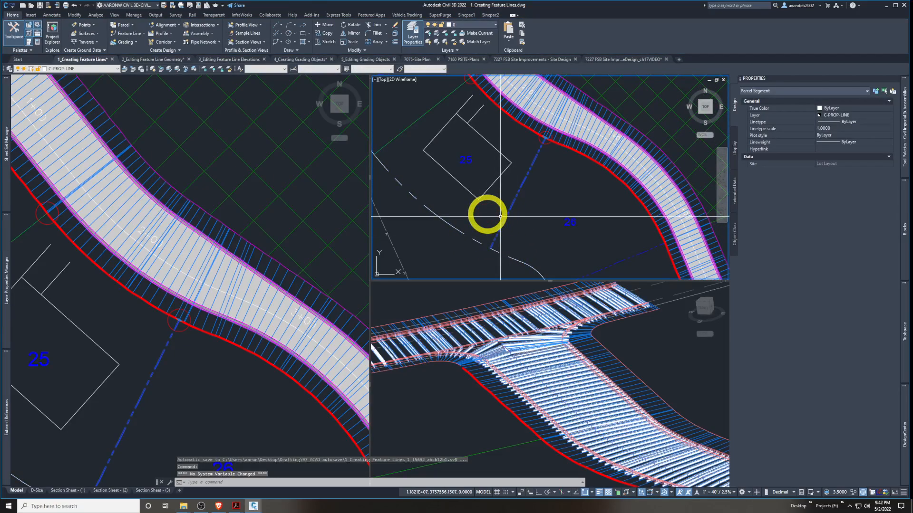
middle_click_drag(500, 217, 506, 207)
key("Escape")
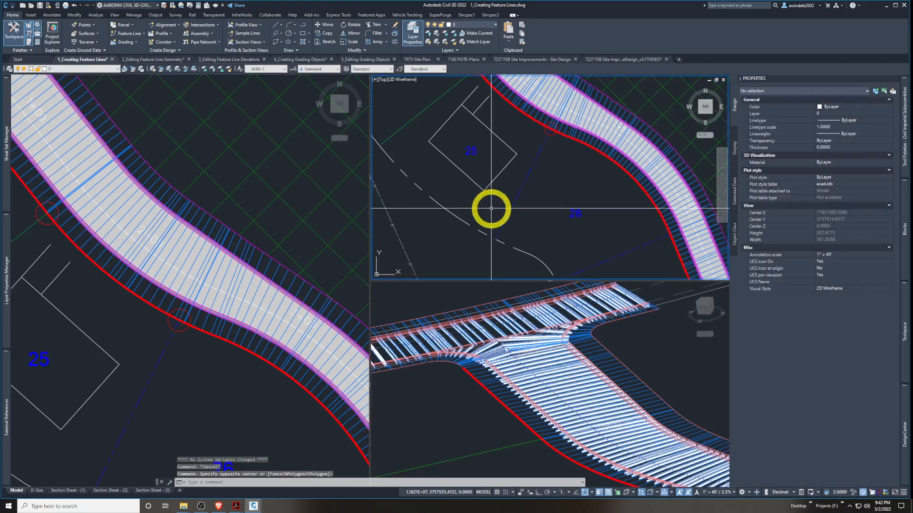
left_click(461, 221)
left_click(461, 221)
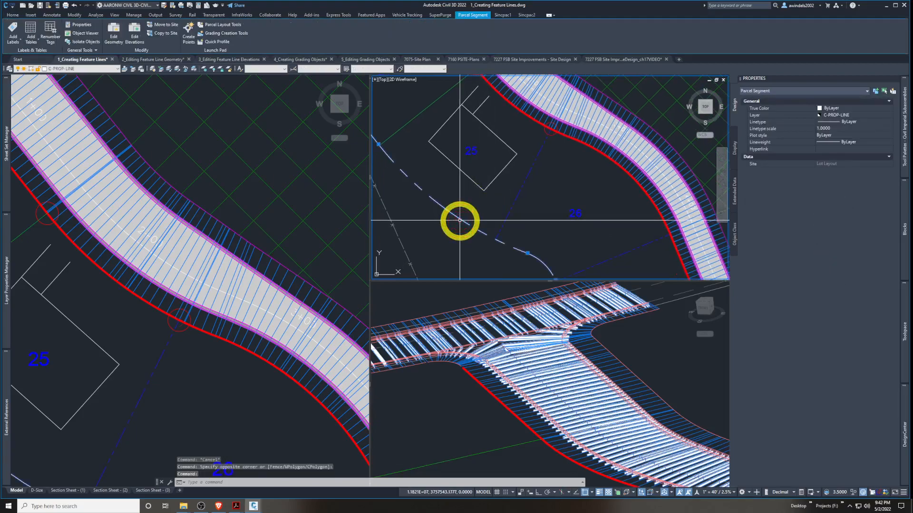
middle_click_drag(458, 220, 489, 230)
key("Escape")
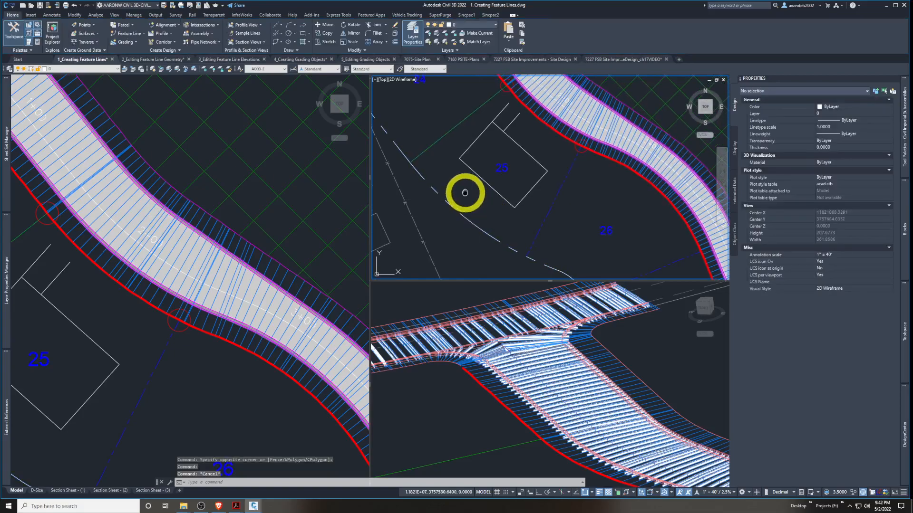
Copy the parcel line behind lots 25 and 26 in place with zero displacement
left_click(460, 219)
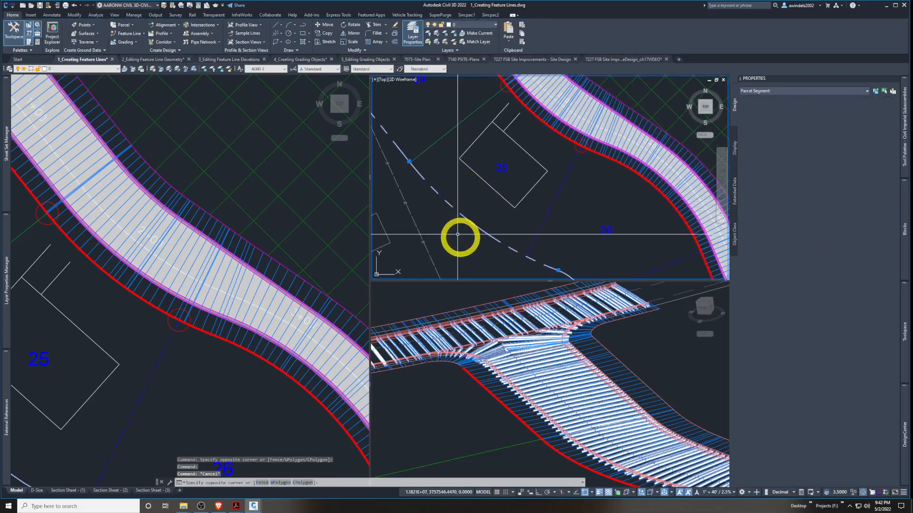
left_click(460, 237)
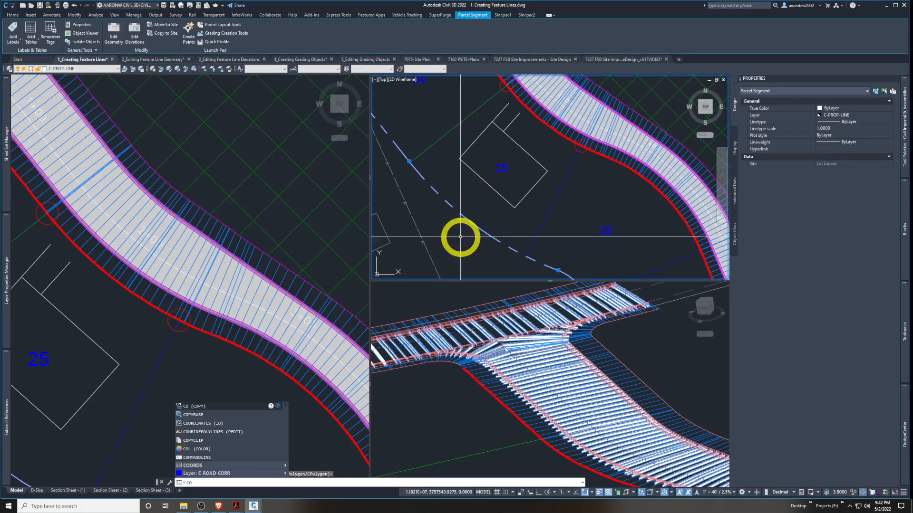
type("\\")
key("Return")
key("Return")
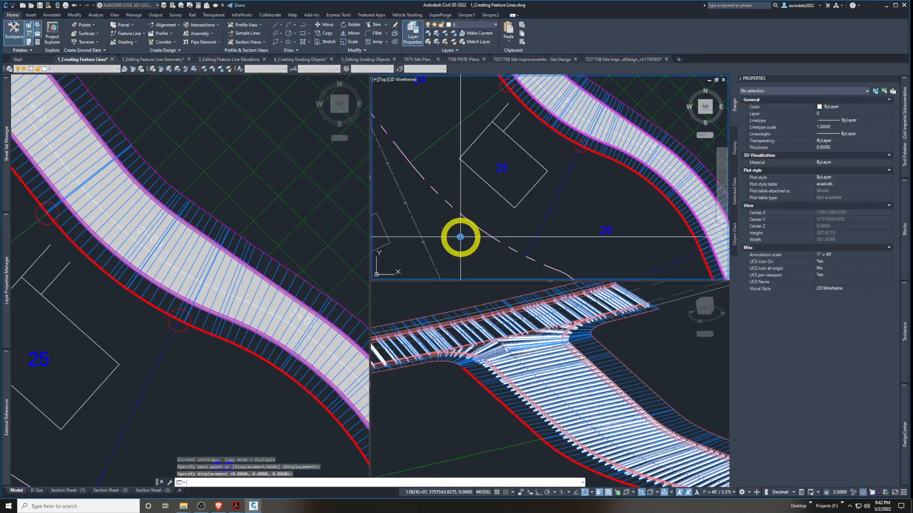
key("Return")
Explode the parcel line behind lots 25 and 26 into a polyline
left_click(467, 219)
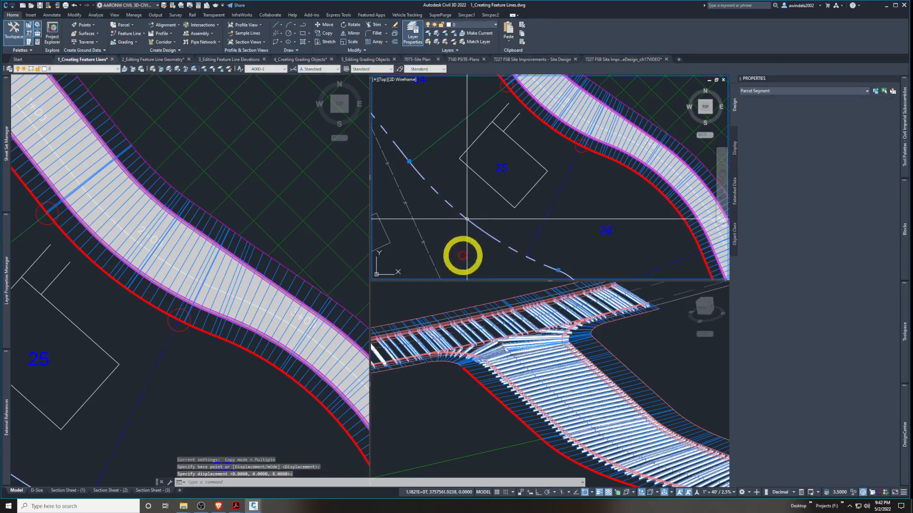
type("x")
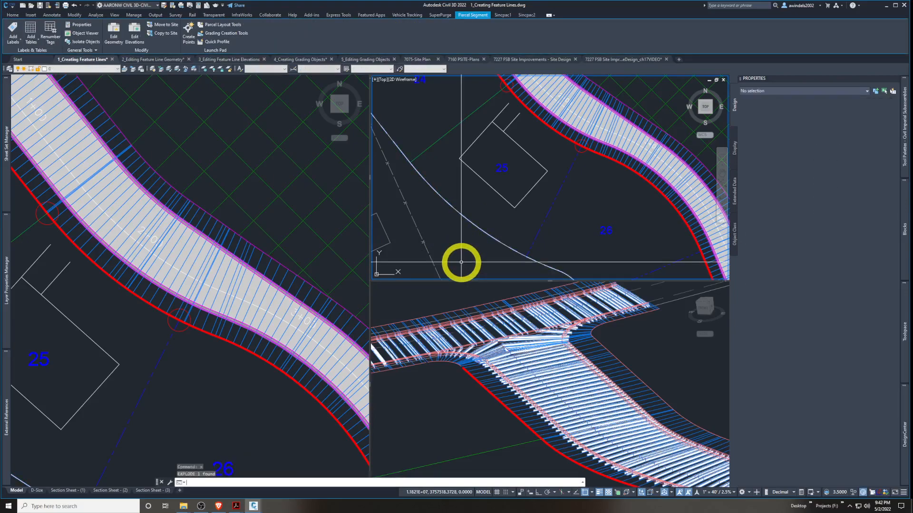
key("Return")
Create a feature line from the rear polyline in the Lot Grading site, using the entity's layer, erasing the original and assigning no style or elevations
left_click(471, 222)
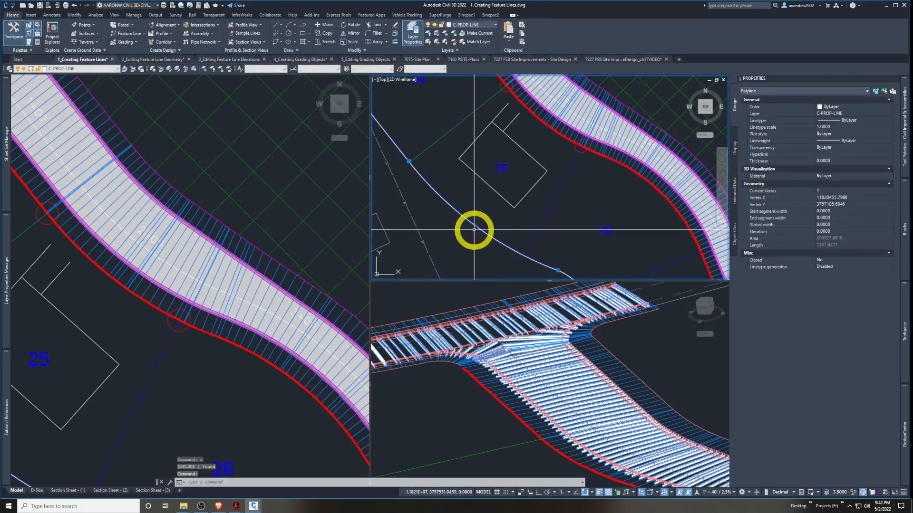
scroll(534, 241, "down", 3)
scroll(520, 218, "up", 3)
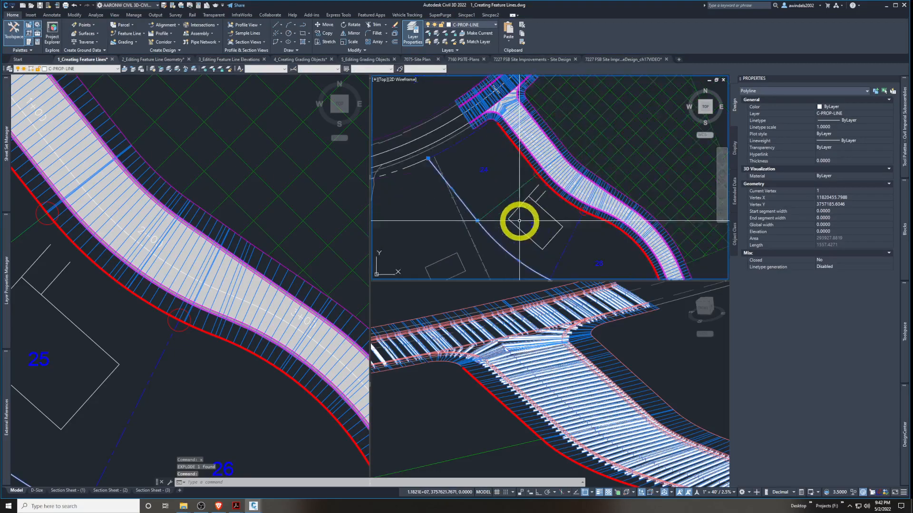
mouse_move(471, 217)
middle_mouse_down()
mouse_move(420, 187)
mouse_move(456, 211)
middle_mouse_up()
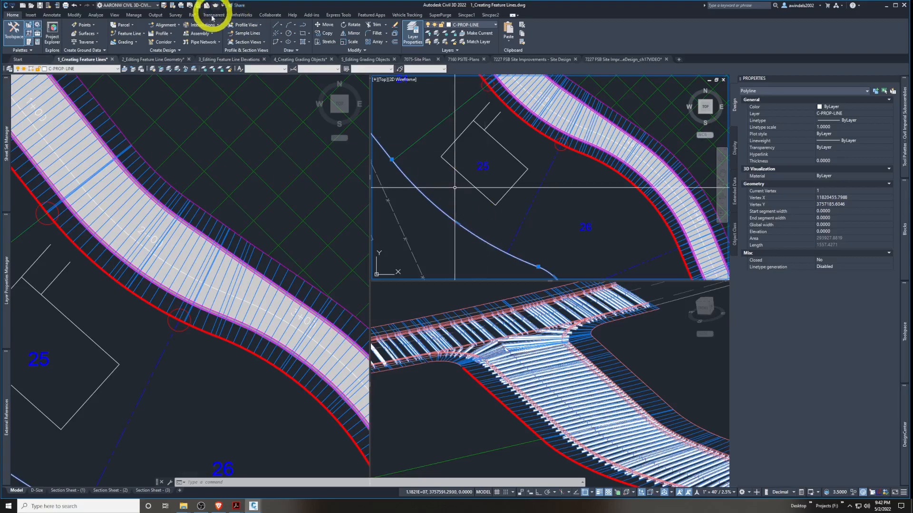
left_click(130, 34)
left_click(166, 63)
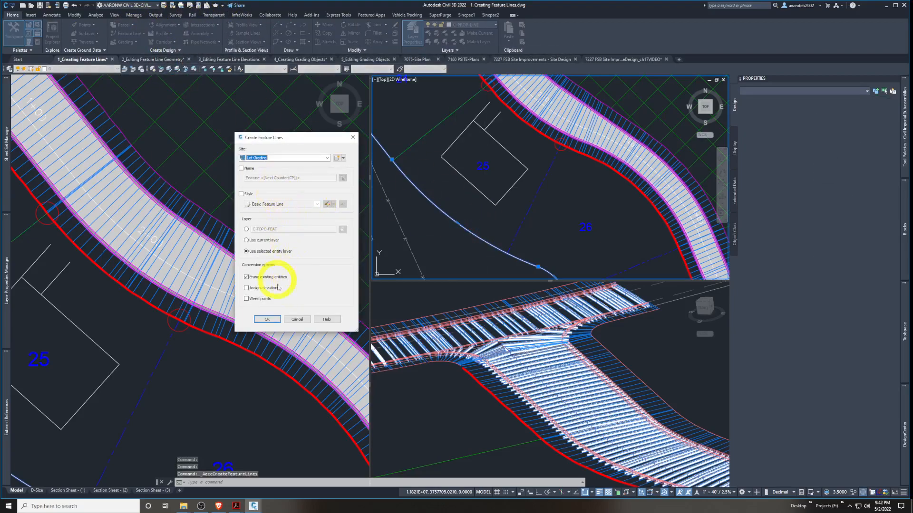
left_click(267, 319)
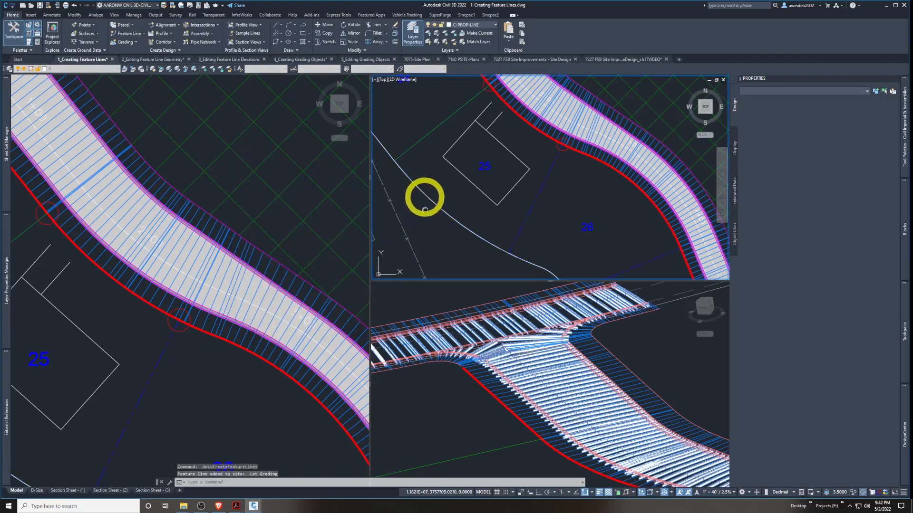
Check the properties of the feature line made from the rear polyline and undo its creation
left_click(411, 177)
left_click(412, 179)
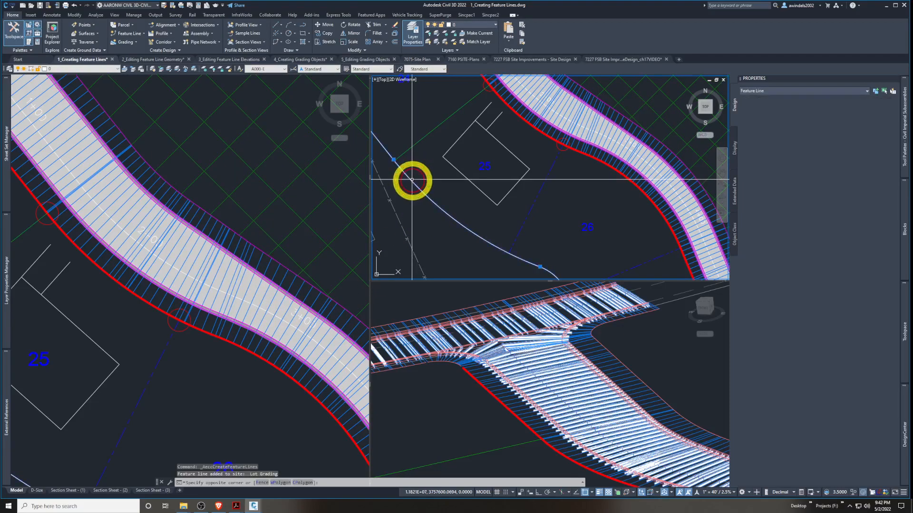
key("Escape")
middle_click_drag(442, 181, 461, 197)
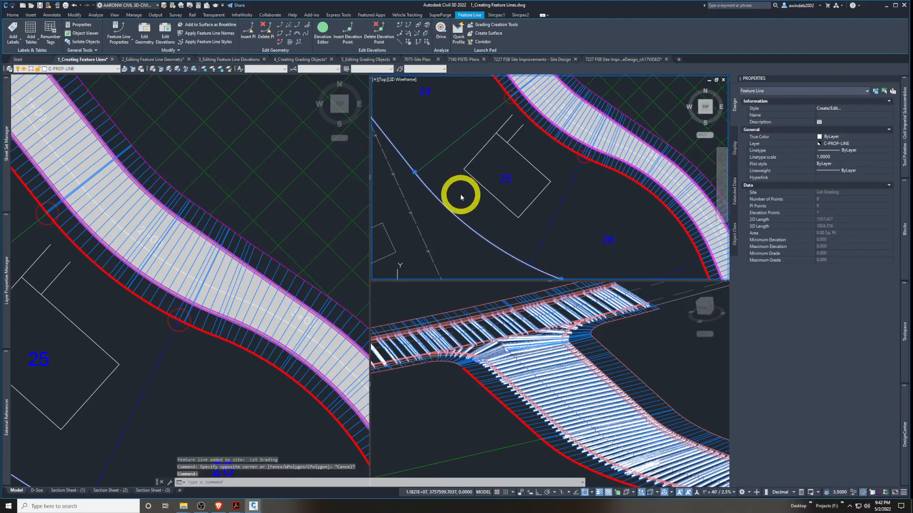
key("ctrl+z")
left_click(464, 190)
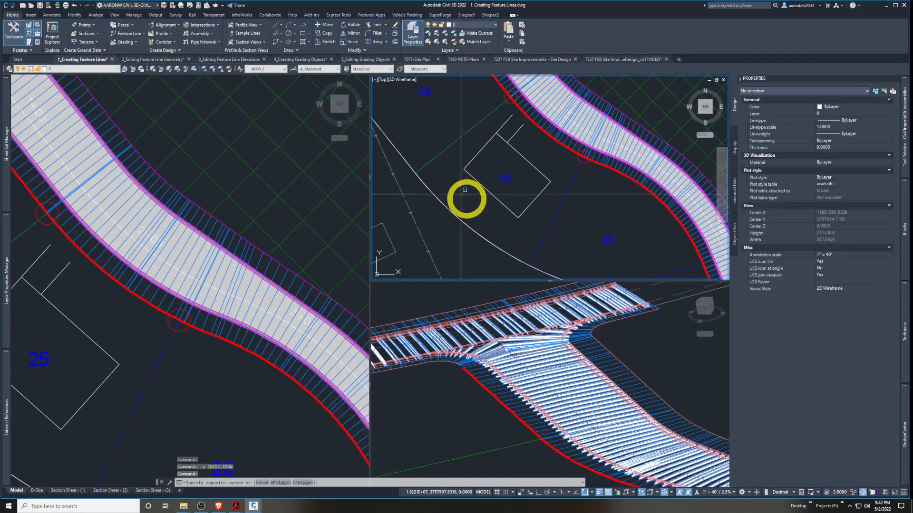
key("Escape")
key("ctrl+z")
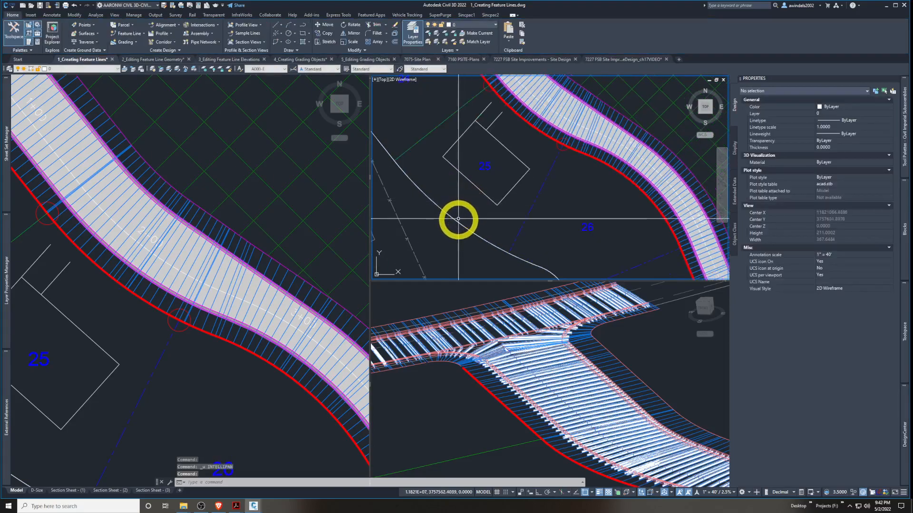
left_click(458, 221)
left_click(462, 212)
key("Escape")
key("Escape")
left_click(466, 208)
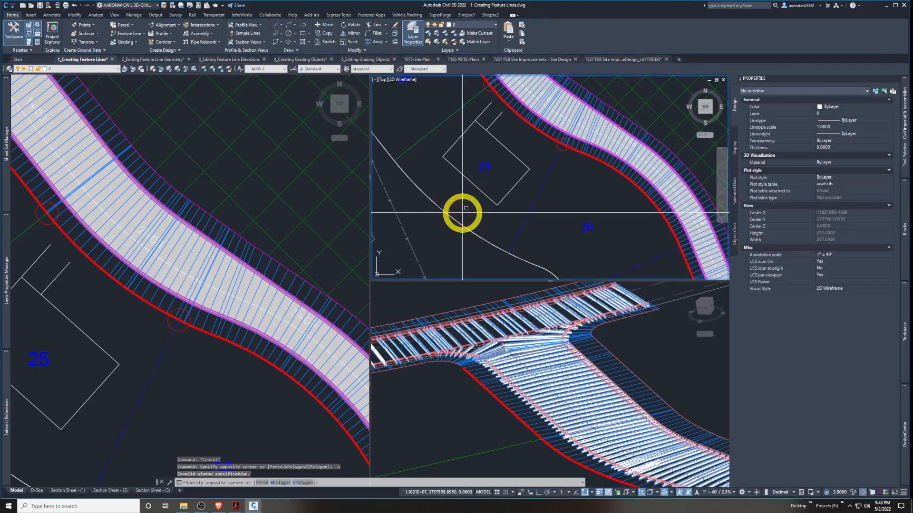
left_click(463, 214)
key("Escape")
left_click(462, 222)
key("Escape")
left_click(461, 224)
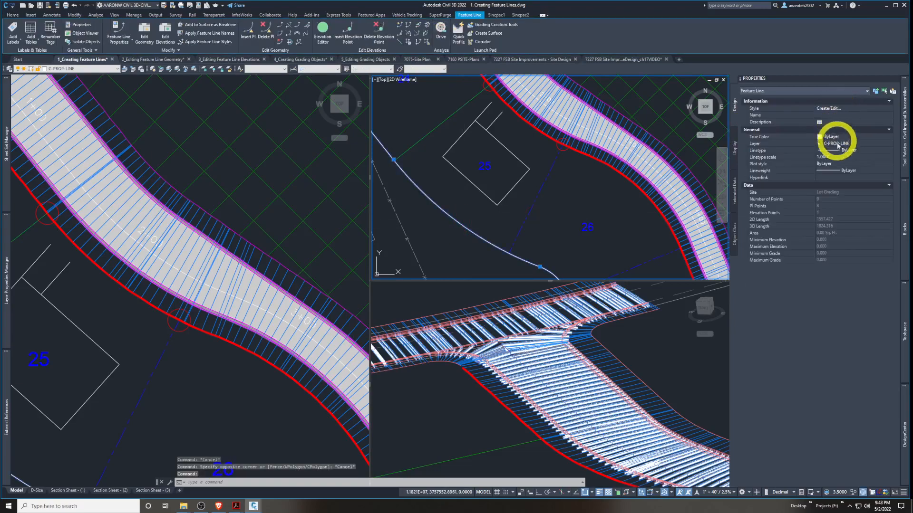
key("Escape")
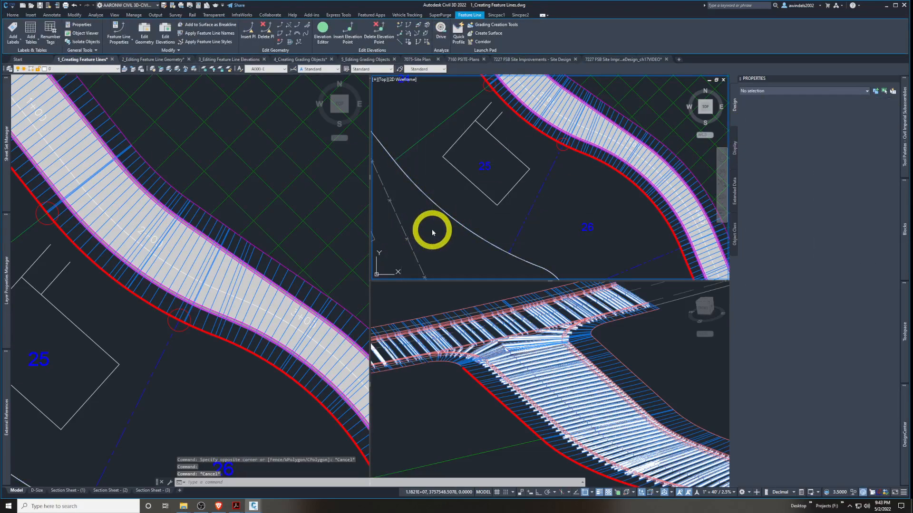
left_click(433, 230)
key("Escape")
key("ctrl+z")
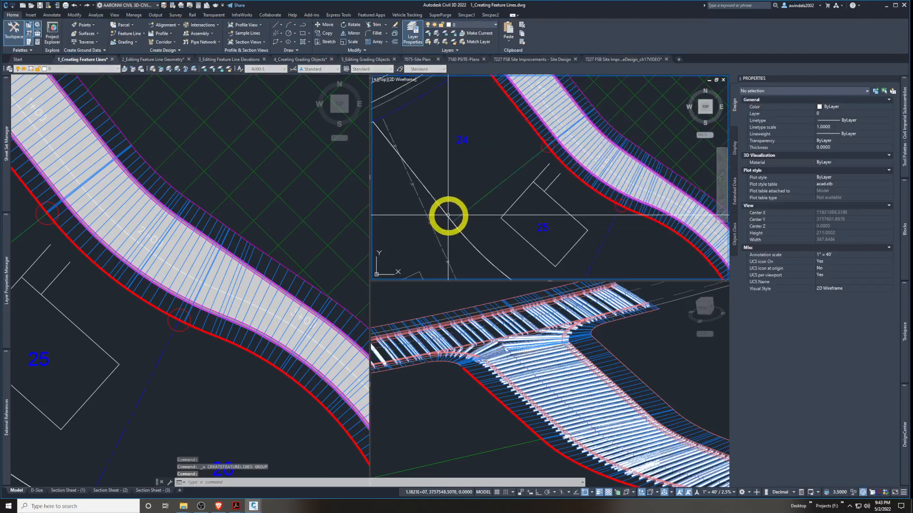
Create a feature line from the rear polyline in the Lot Grading site with the Lot Grading style, keeping the entity's layer and erasing the original
key("Escape")
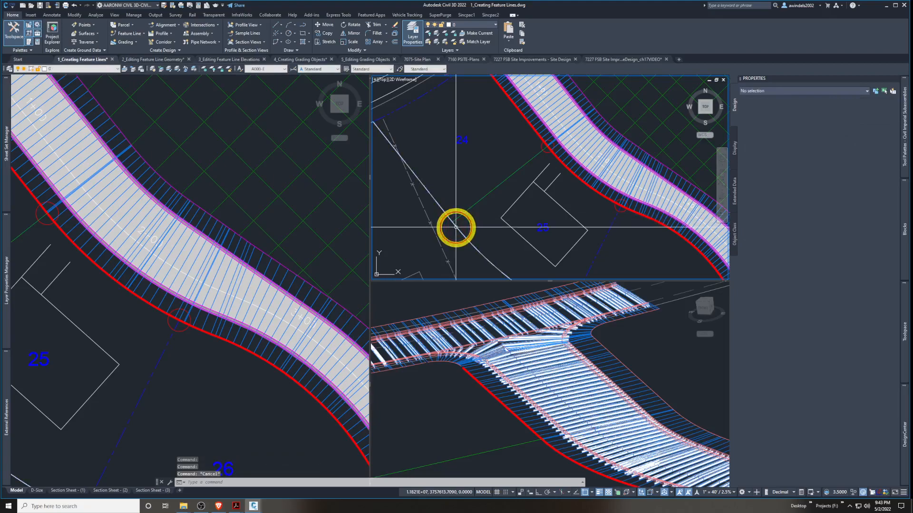
middle_click_drag(477, 240, 448, 198)
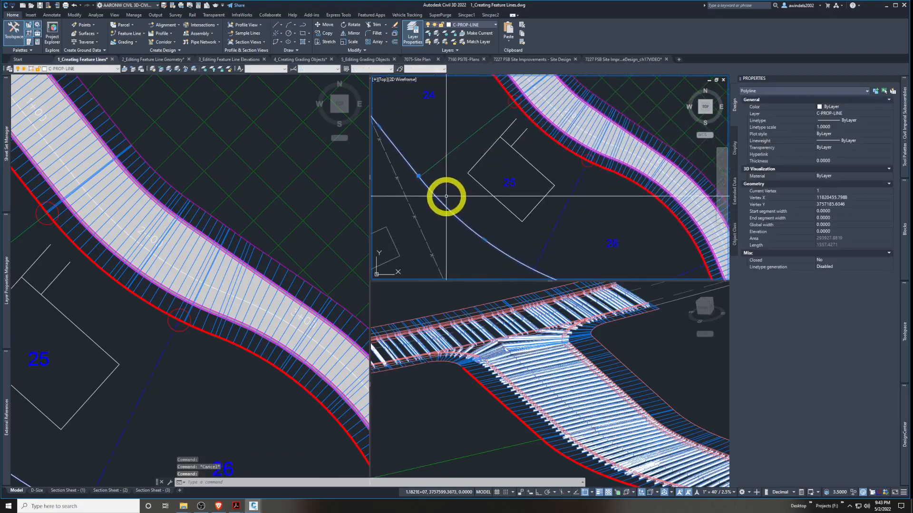
left_click(136, 34)
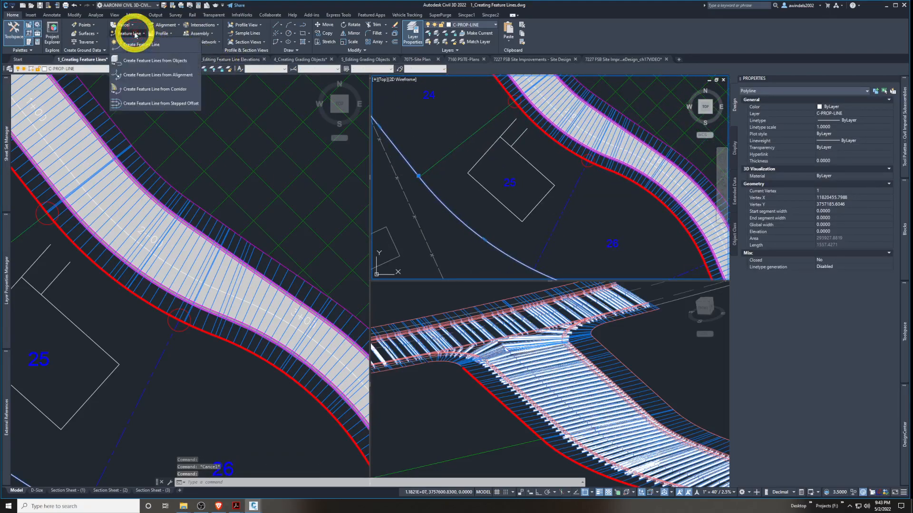
left_click(155, 60)
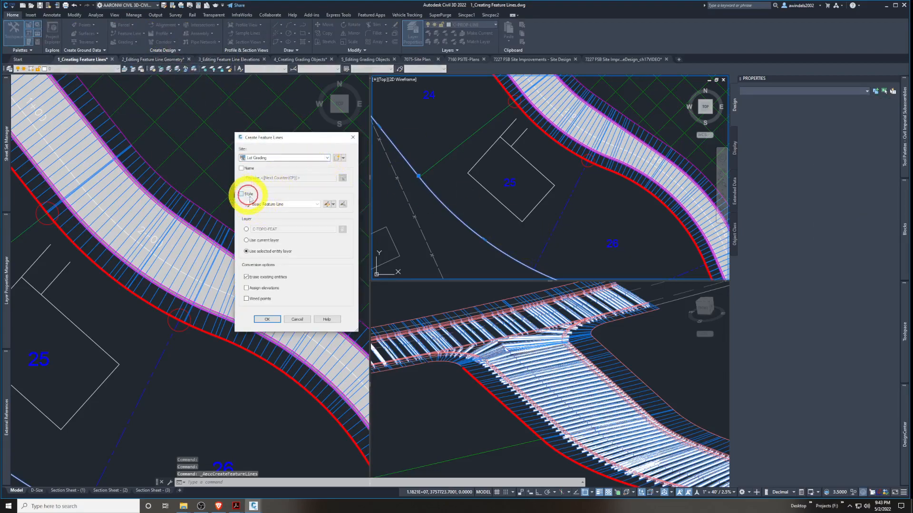
left_click(274, 205)
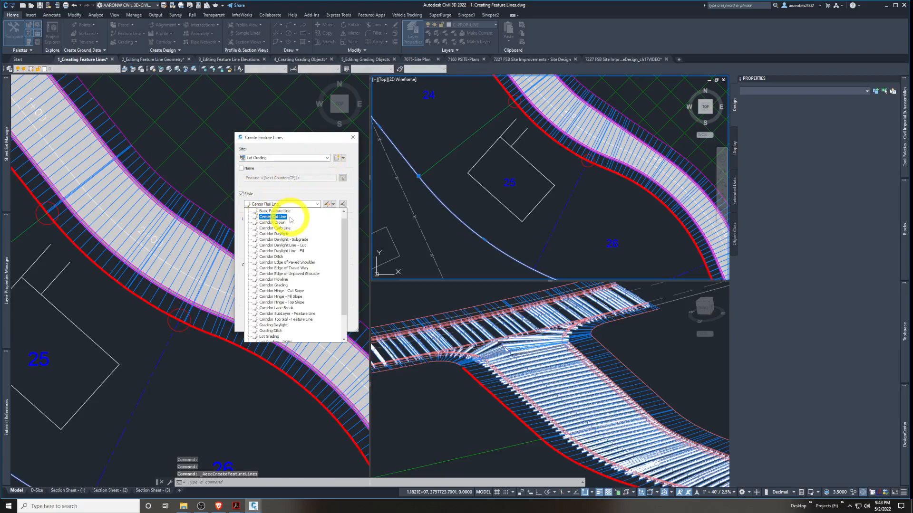
scroll(290, 309, "down", 1)
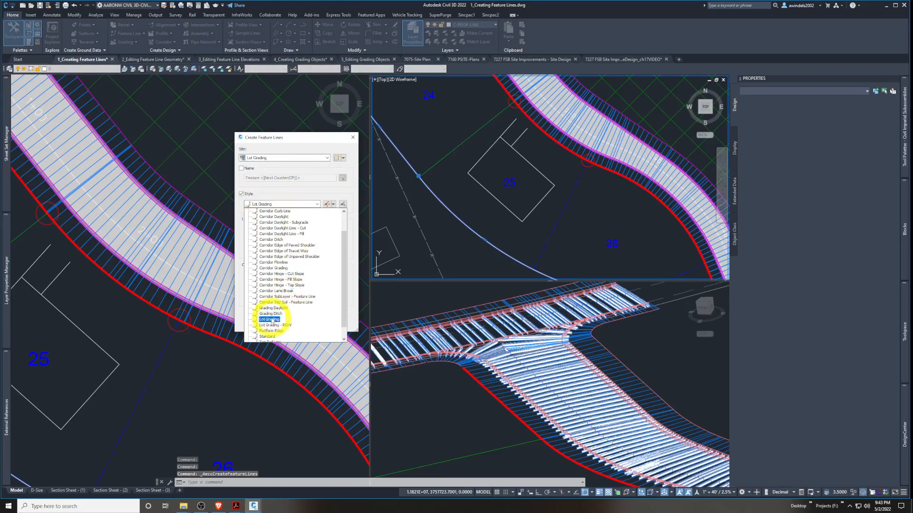
left_click(270, 319)
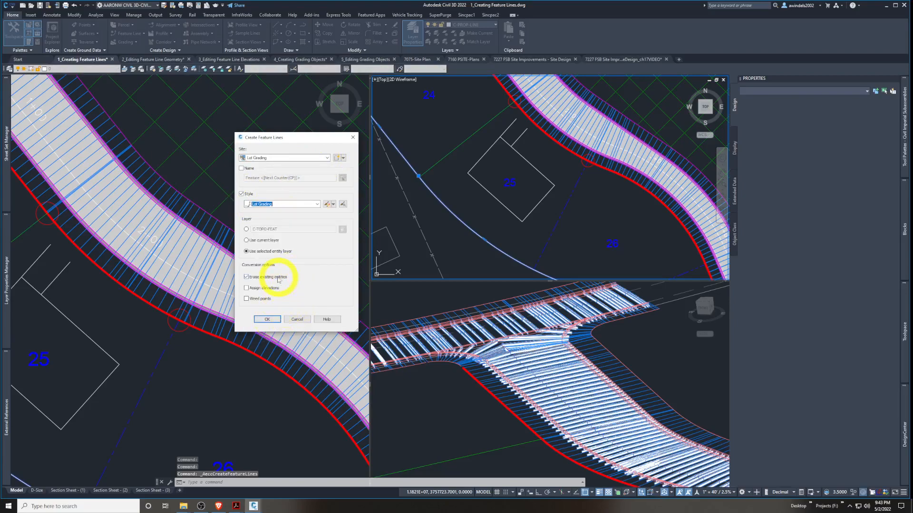
left_click(268, 320)
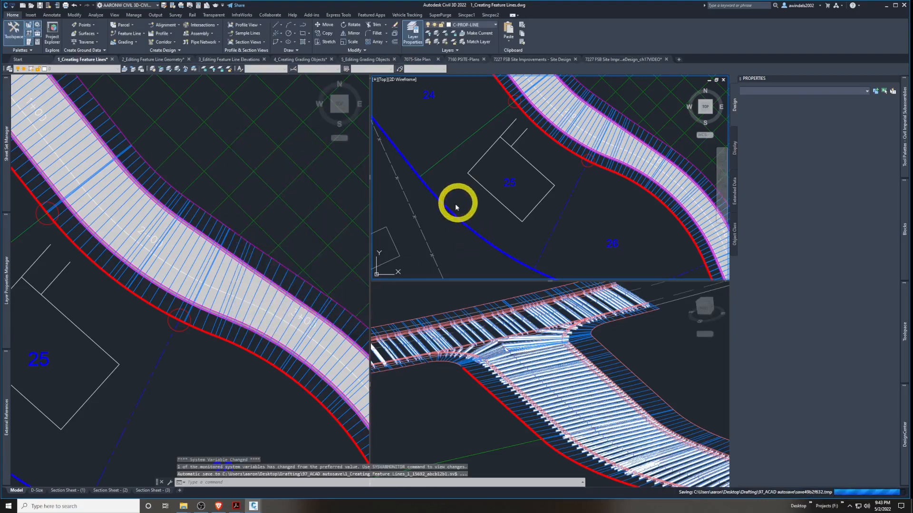
Break the rear feature line at the back corner between lots 24 and 25, where it meets the side feature line
middle_click_drag(459, 205, 455, 207)
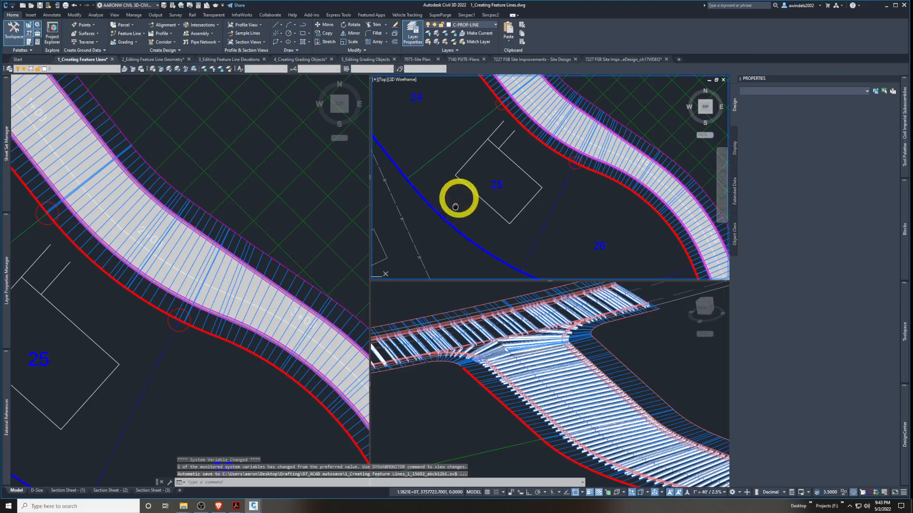
key("Escape")
left_click(456, 197)
key("Escape")
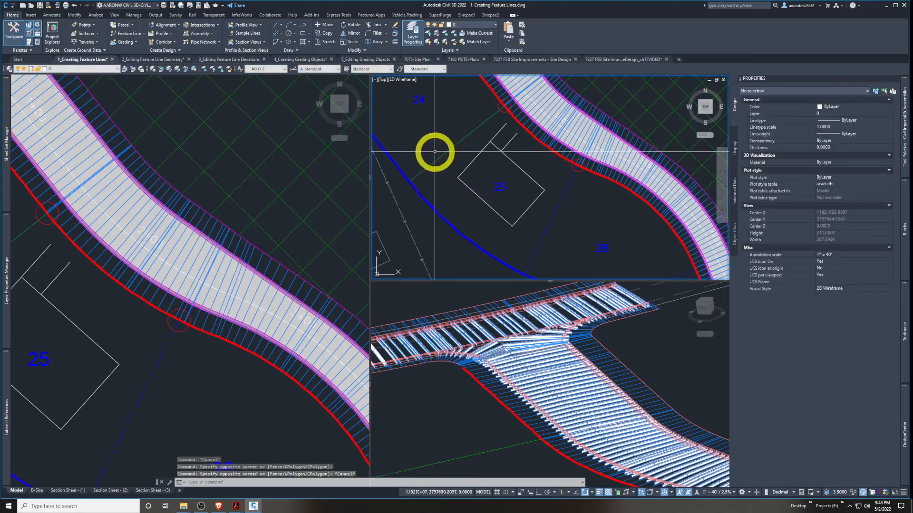
left_click(437, 159)
middle_click_drag(427, 161, 440, 165)
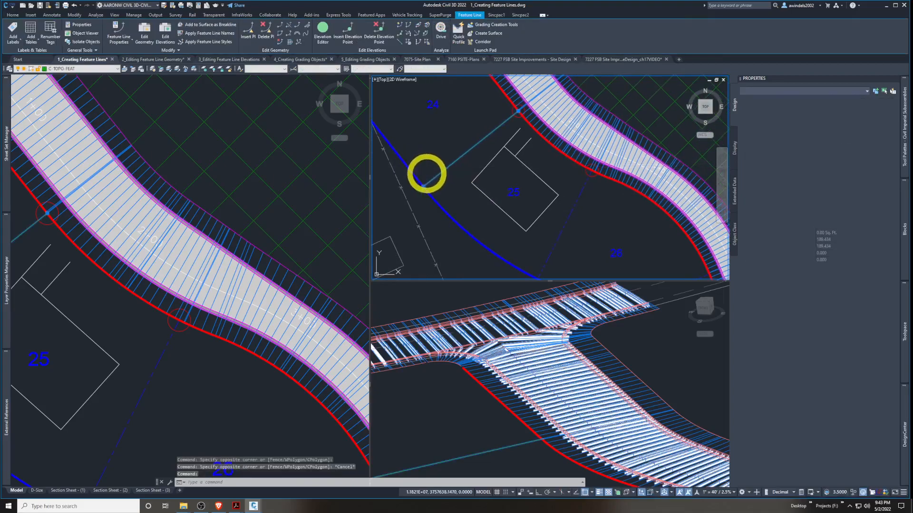
key("Escape")
left_click(409, 162)
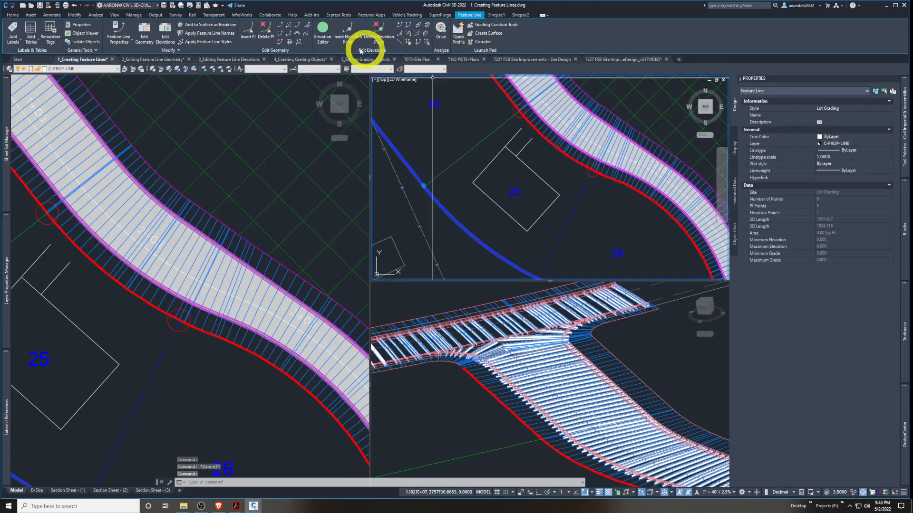
left_click(281, 28)
left_click(414, 177)
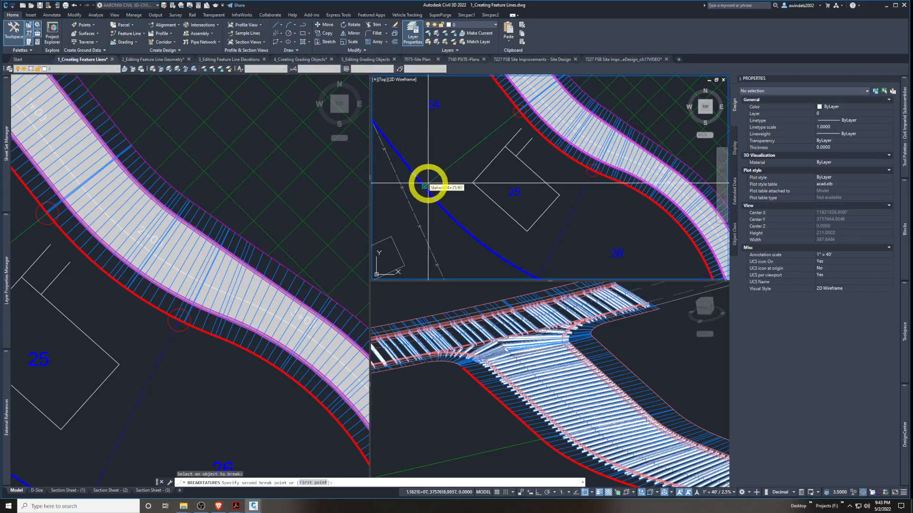
left_click(428, 184)
Break the rear feature line at the back corner between lots 25 and 26 and erase the piece behind lot 26
middle_click_drag(471, 215, 417, 165)
left_click(494, 237)
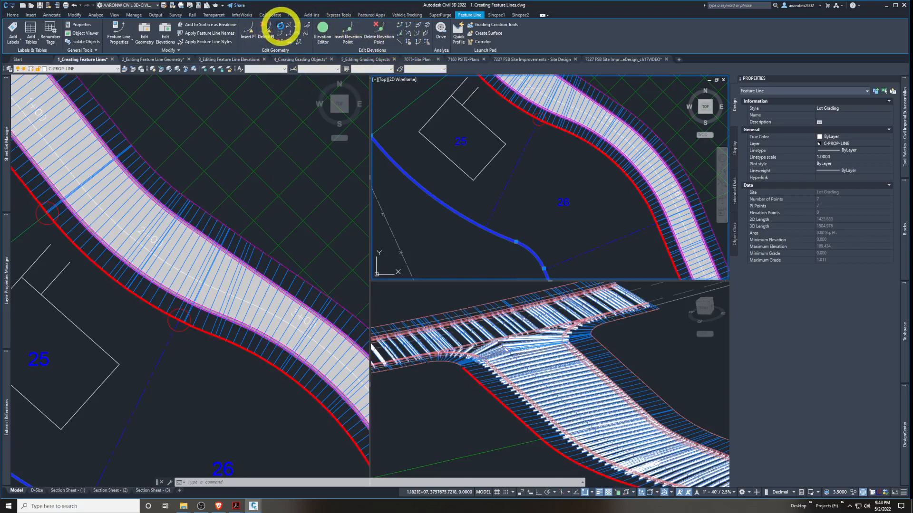
left_click(281, 26)
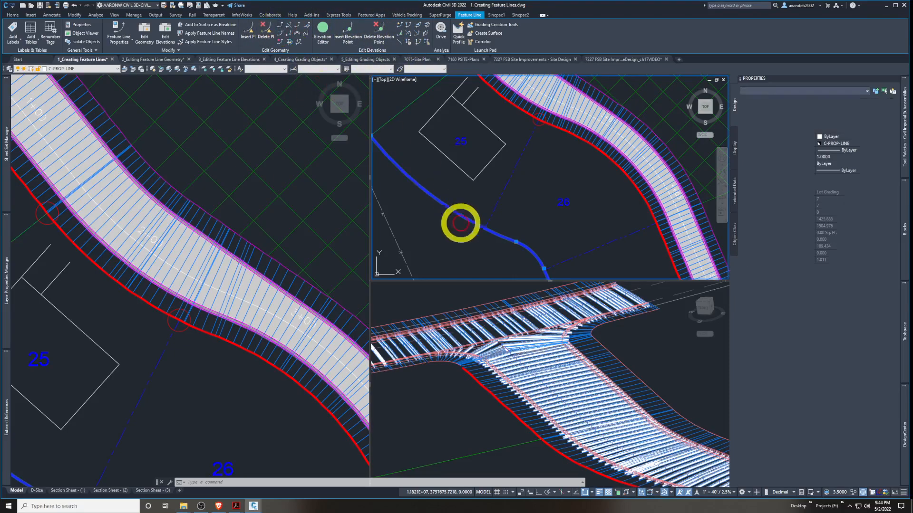
left_click(487, 231)
left_click(514, 240)
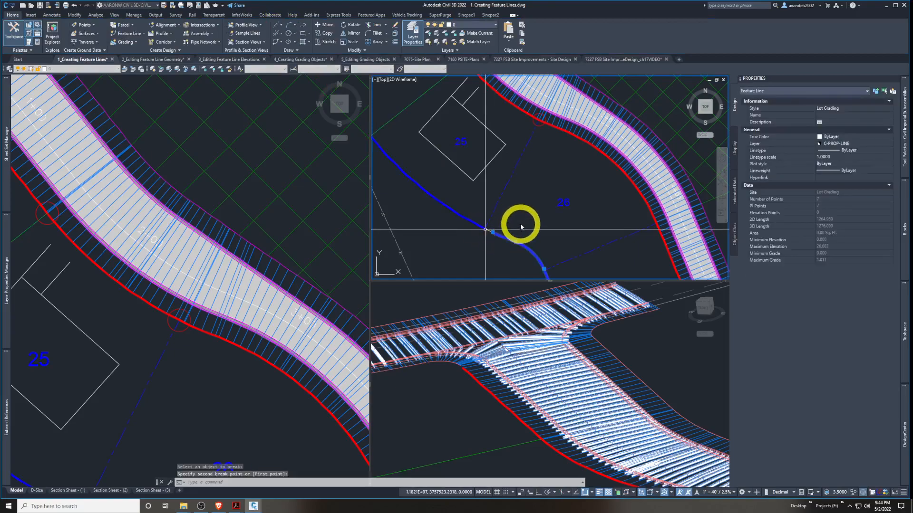
Erase the leftover piece of the rear feature line behind lot 24
middle_click_drag(514, 210, 568, 238)
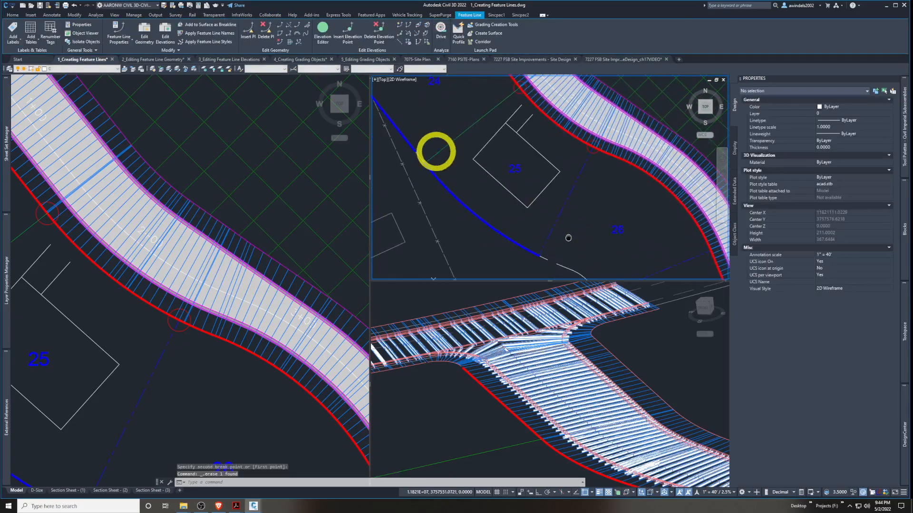
left_click(410, 144)
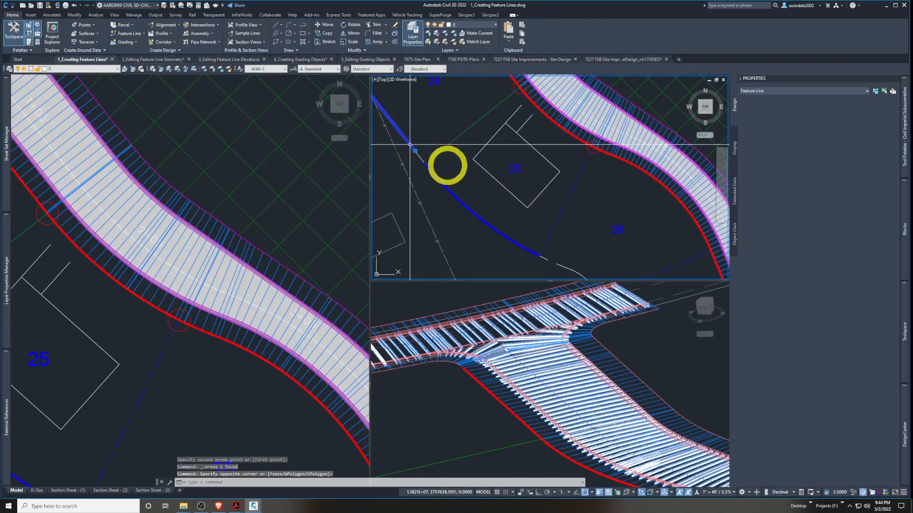
middle_click_drag(475, 185, 448, 151)
key("Delete")
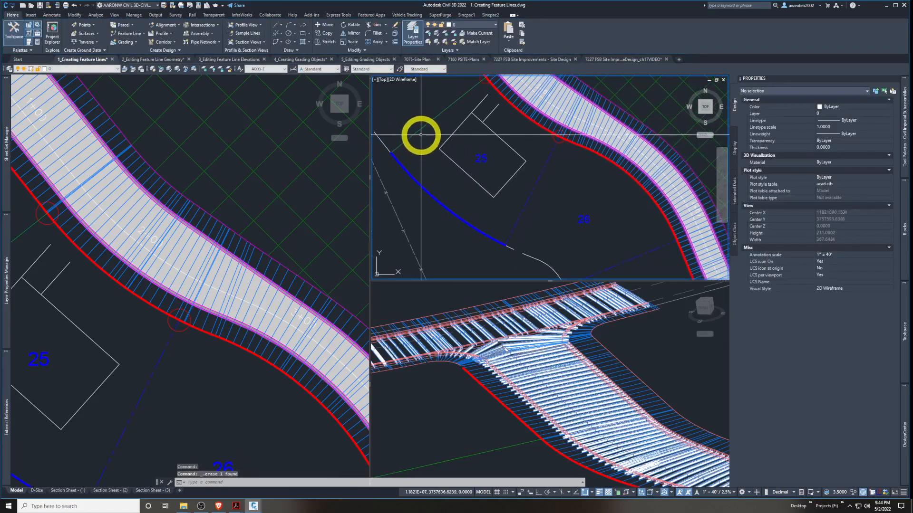
Join the side feature line between lots 24 and 25 with the rear feature line of lot 25
left_click(418, 128)
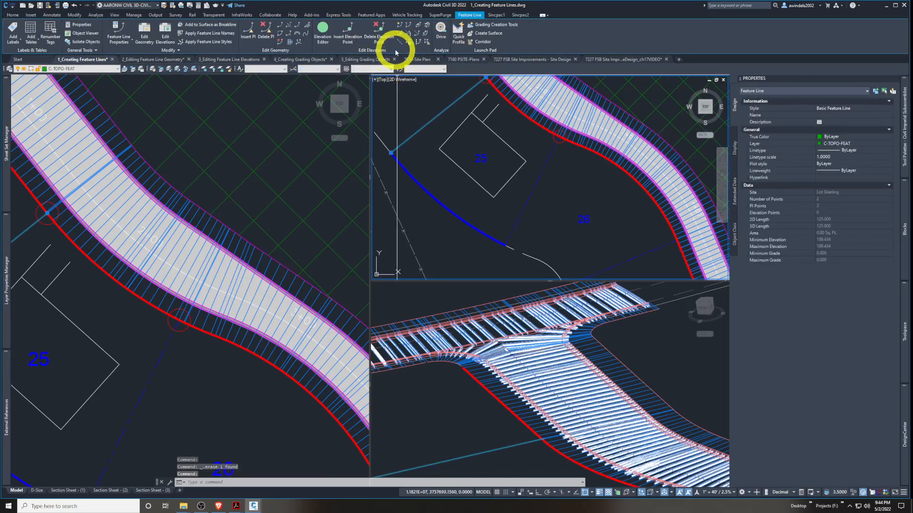
left_click(298, 28)
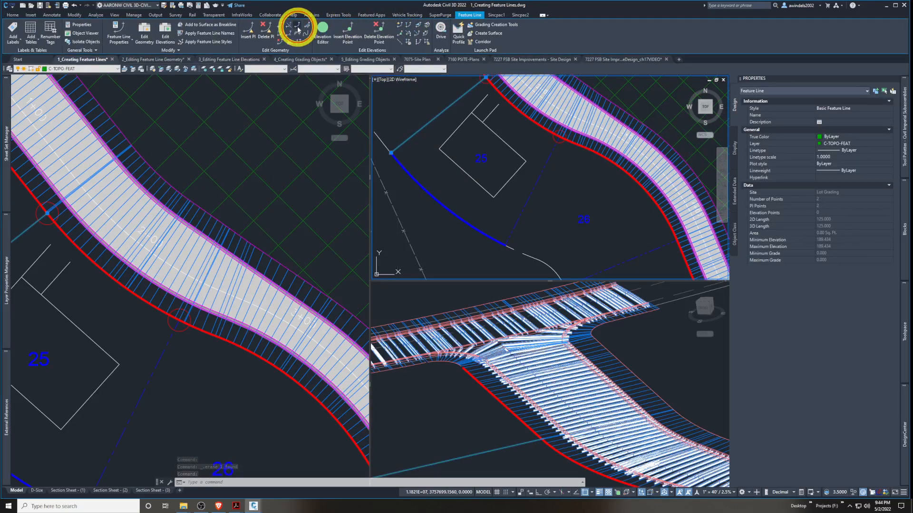
left_click(403, 166)
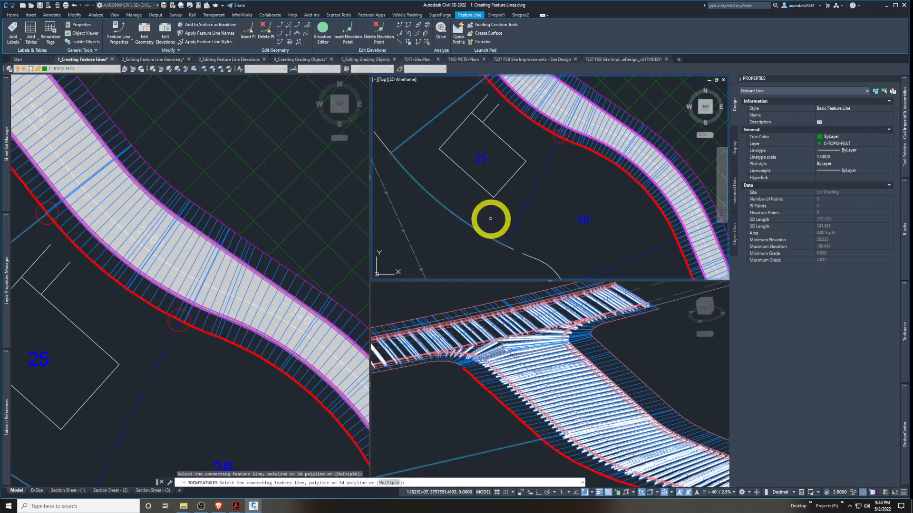
key("Return")
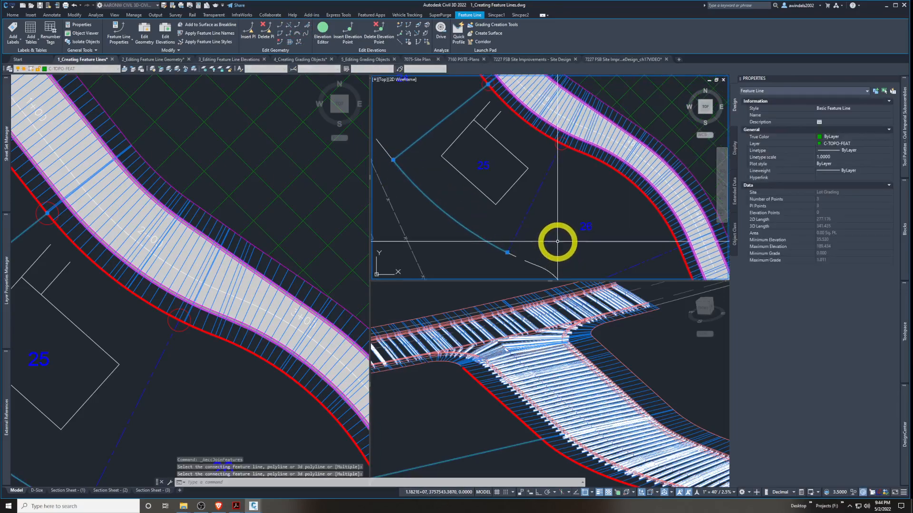
scroll(556, 247, "down", 1)
key("Escape")
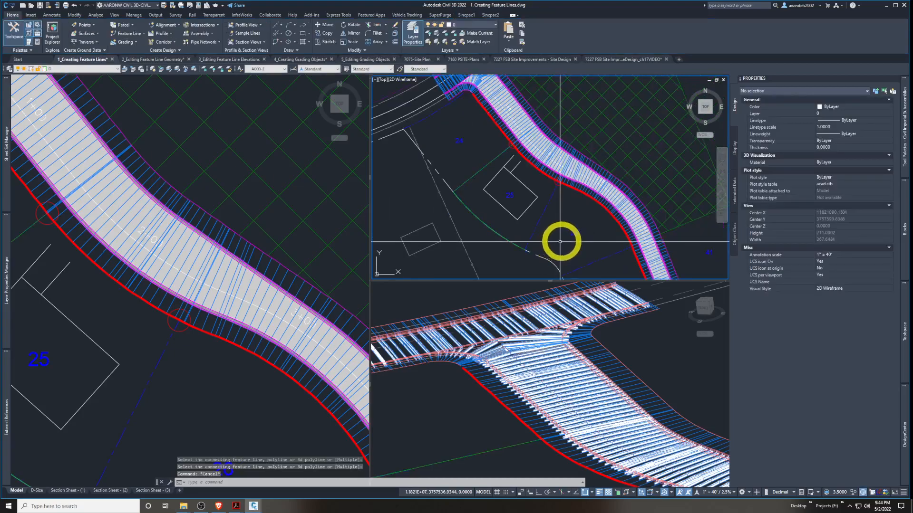
scroll(563, 200, "up", 1)
mouse_move(551, 234)
middle_mouse_down()
mouse_move(563, 188)
mouse_move(551, 221)
middle_mouse_up()
left_click(479, 232)
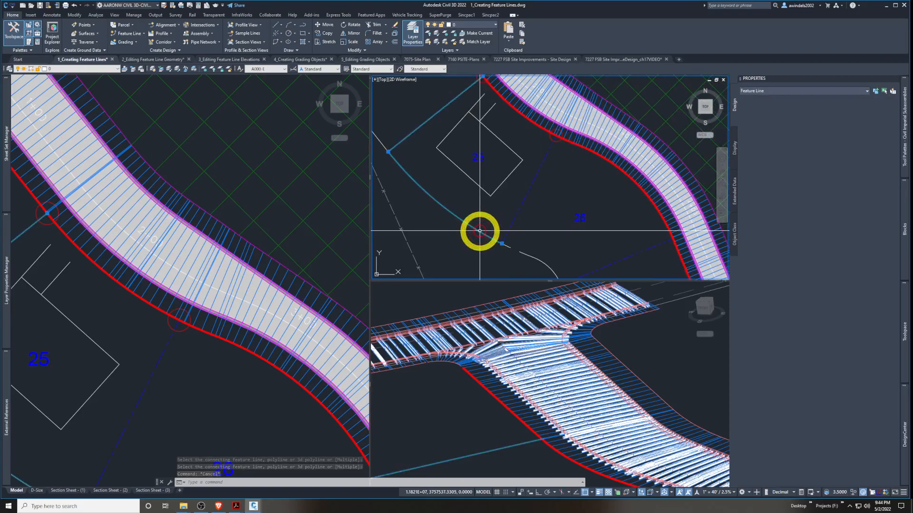
right_click(499, 220)
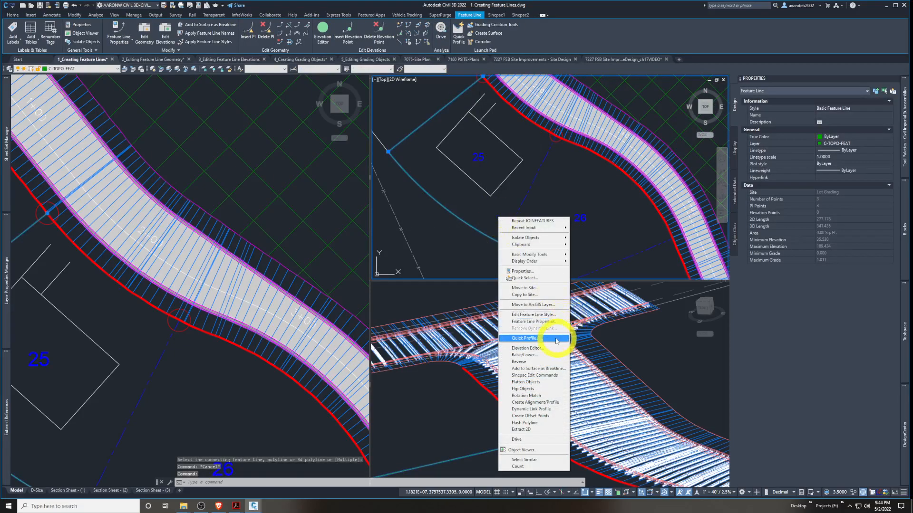
left_click(554, 355)
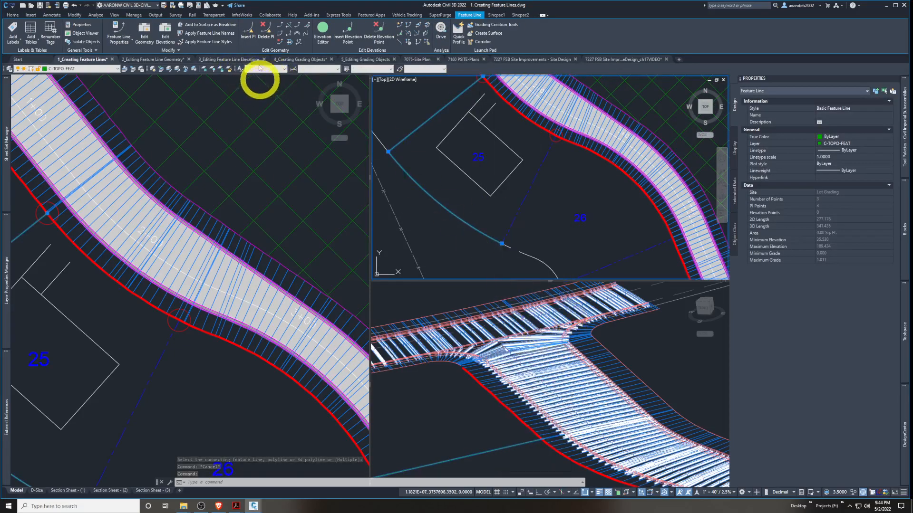
left_click(248, 30)
middle_click_drag(539, 233, 541, 241)
key("Escape")
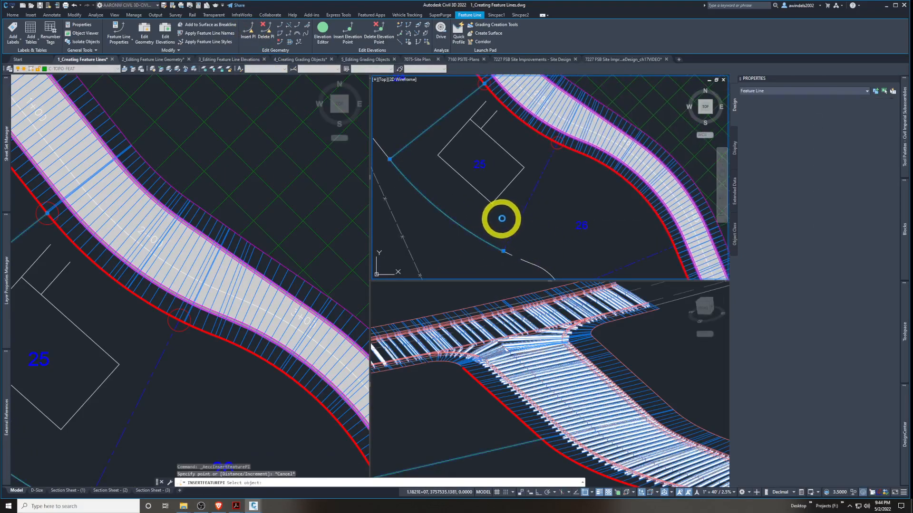
middle_click_drag(498, 217, 499, 219)
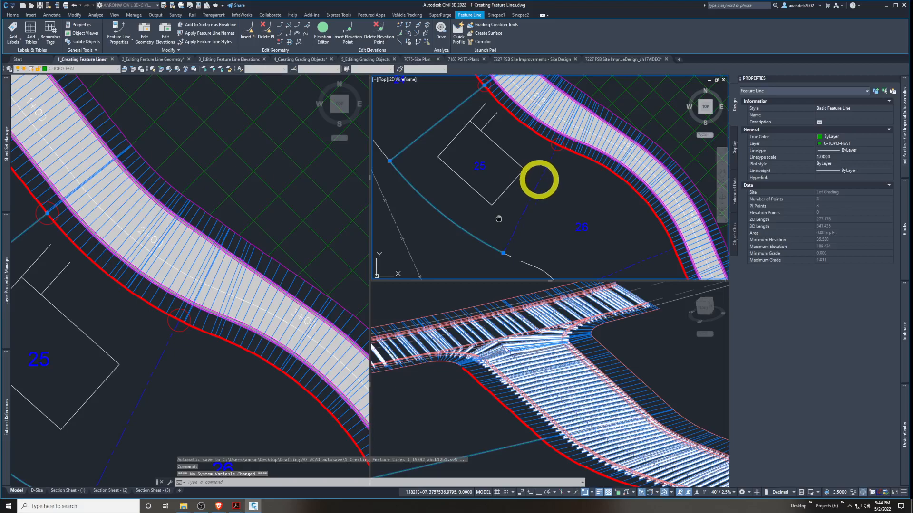
middle_click_drag(498, 218, 536, 232)
key("Escape")
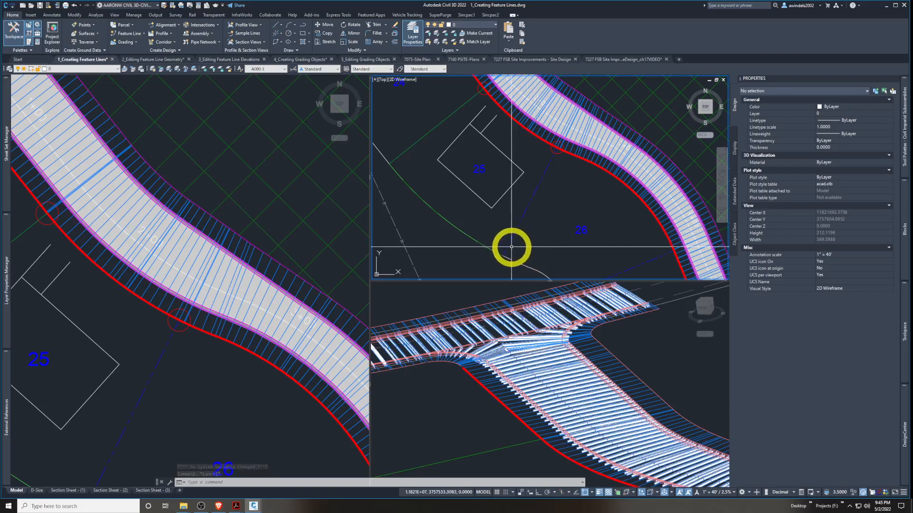
Try to create a feature line from the parcel line between lots 25 and 26
left_click(509, 231)
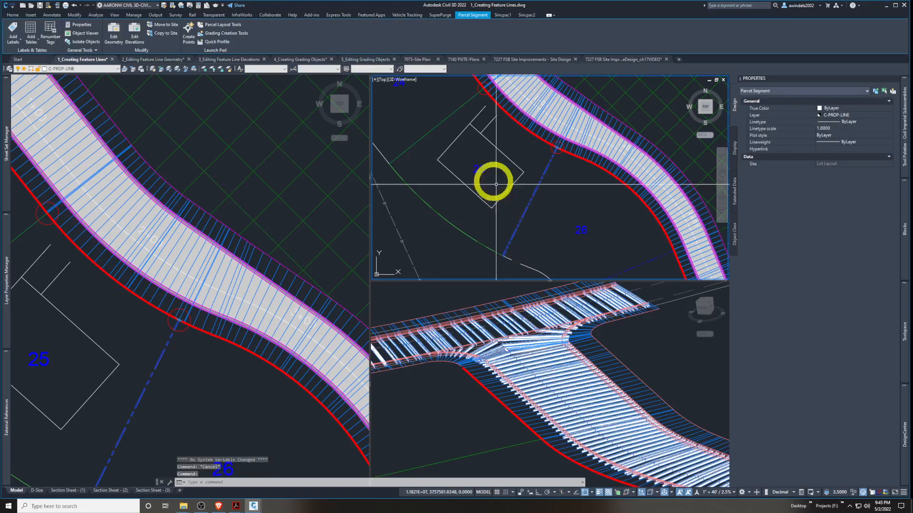
key("Escape")
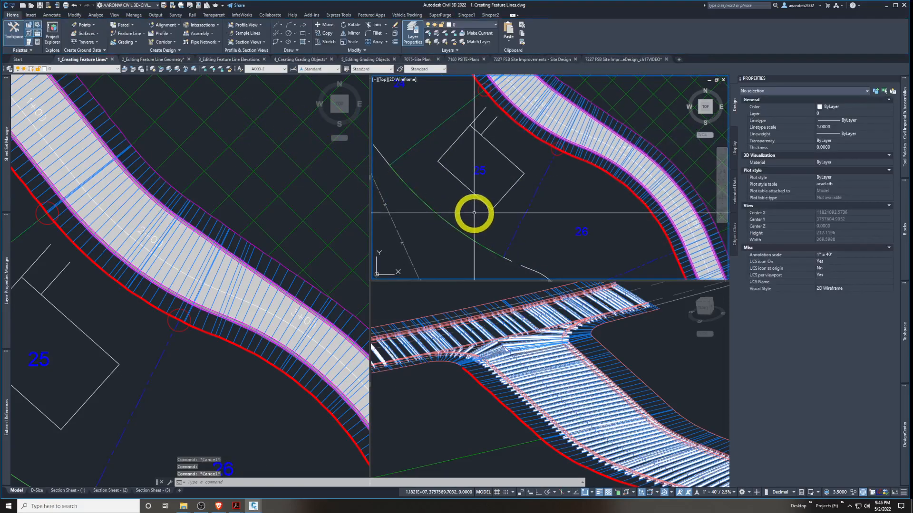
left_click(138, 36)
left_click(174, 66)
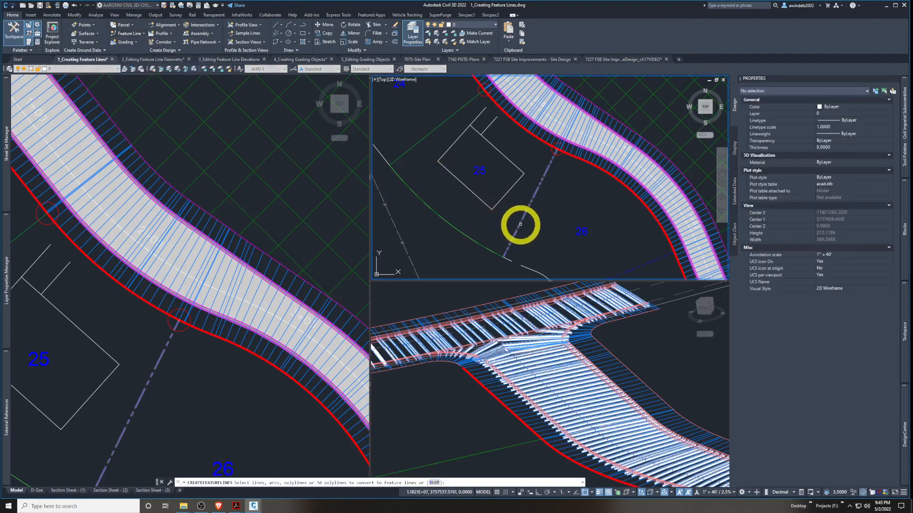
left_click(520, 224)
key("Escape")
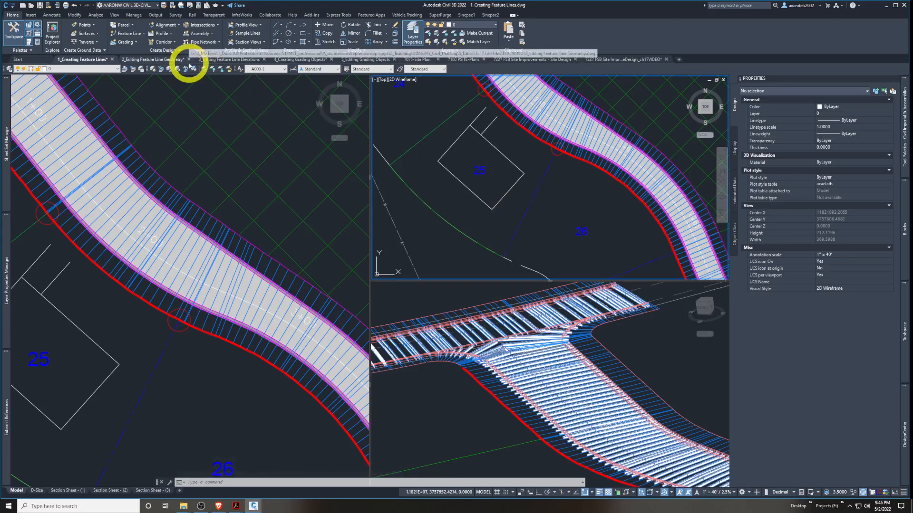
Draw a Lot Grading feature line from the back corner to the front corner between lots 25 and 26, taking the start elevation from surface EG
left_click(131, 34)
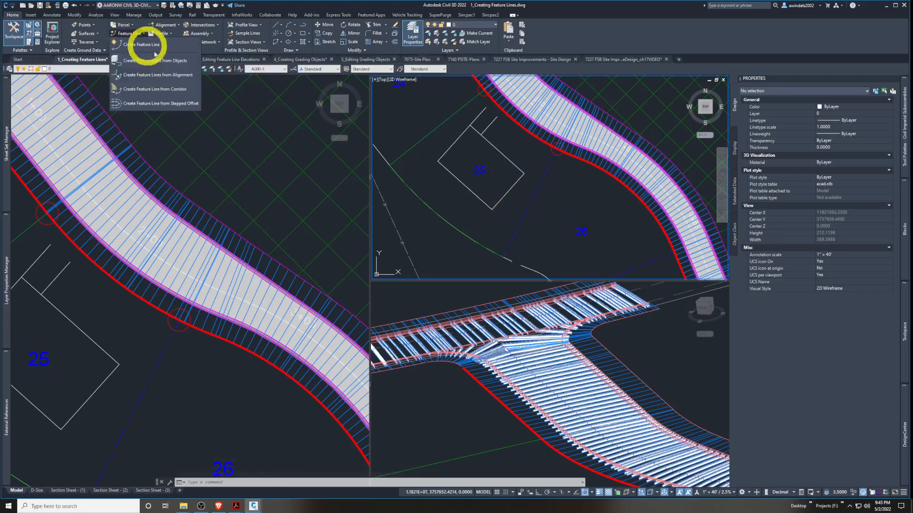
left_click(145, 44)
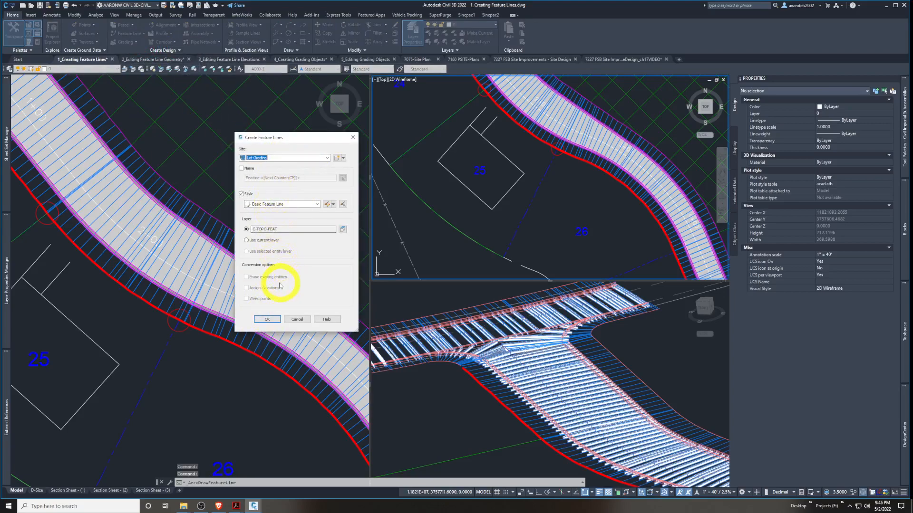
left_click(268, 319)
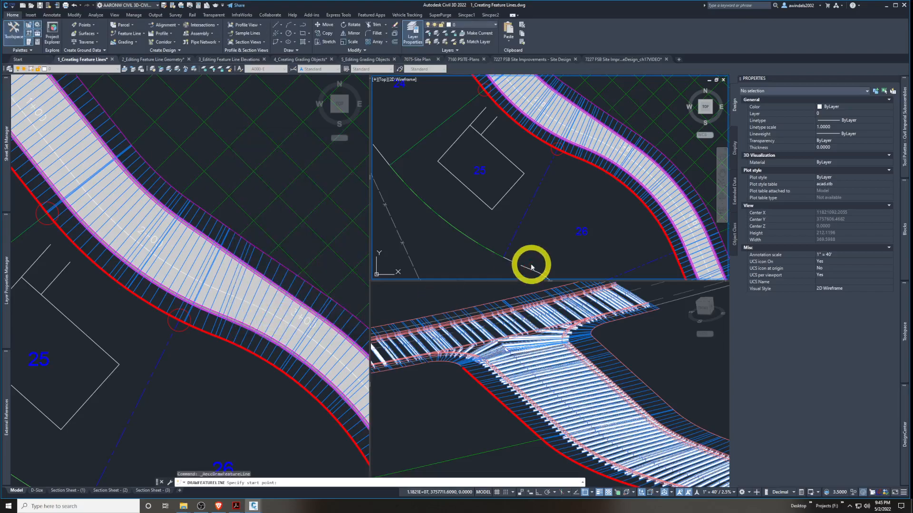
left_click(504, 257)
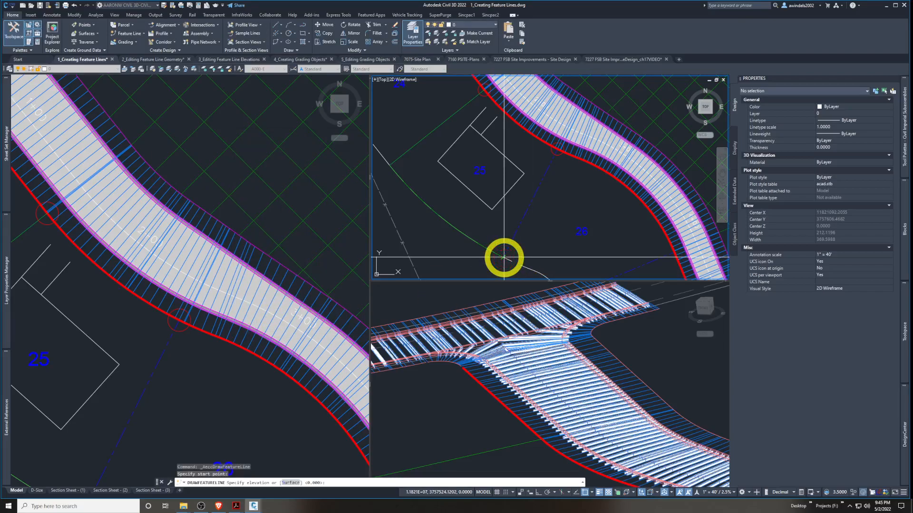
left_click(288, 483)
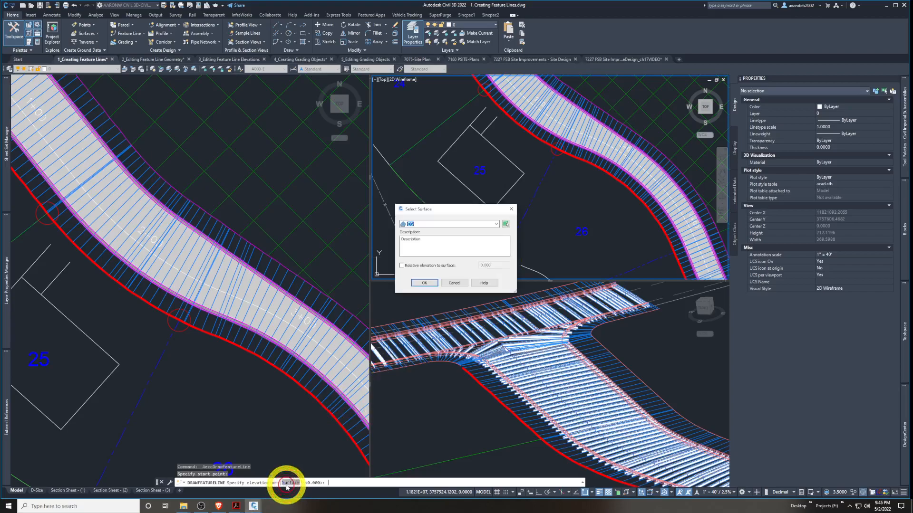
left_click(429, 283)
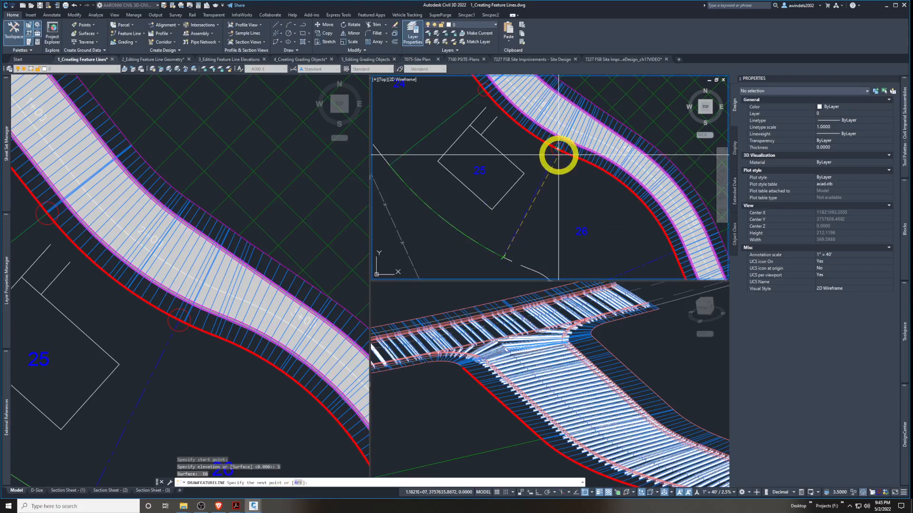
left_click(558, 155)
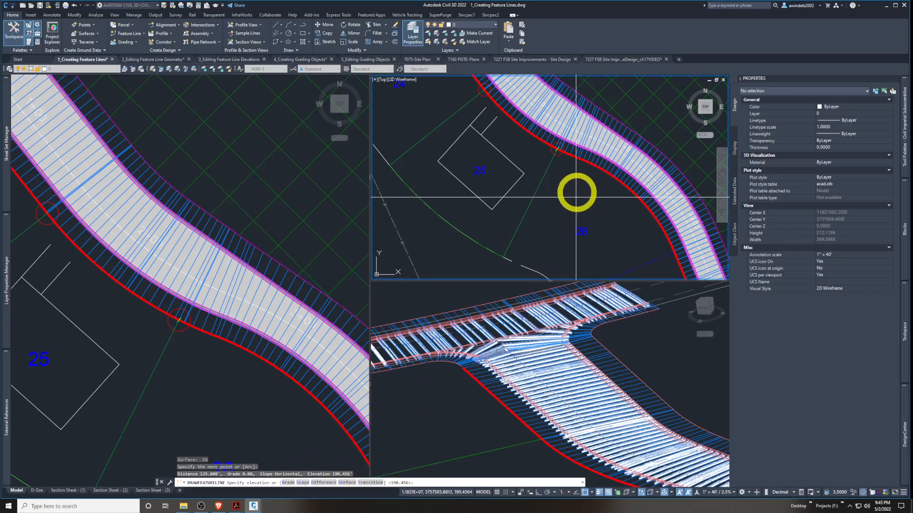
key("Return")
key("Return")
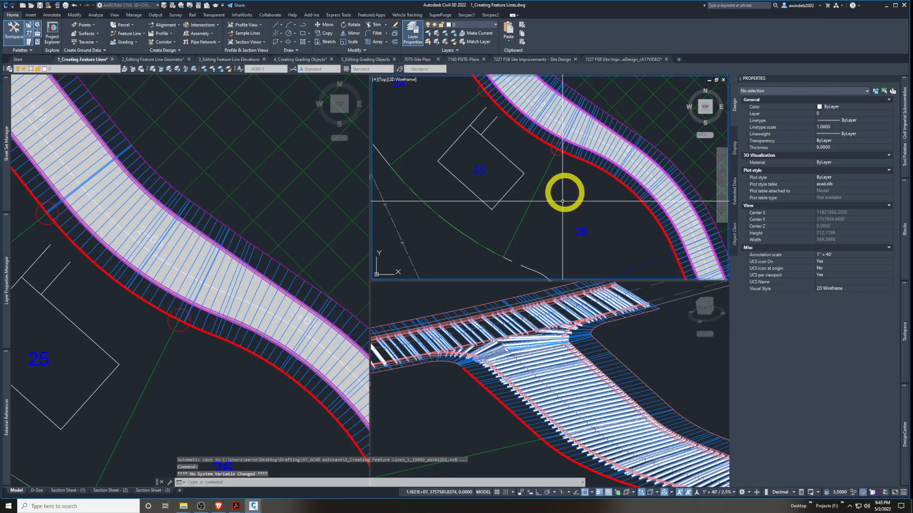
Join the side and rear feature line of lot 25 with the side feature line between lots 25 and 26
middle_click_drag(562, 201, 565, 196)
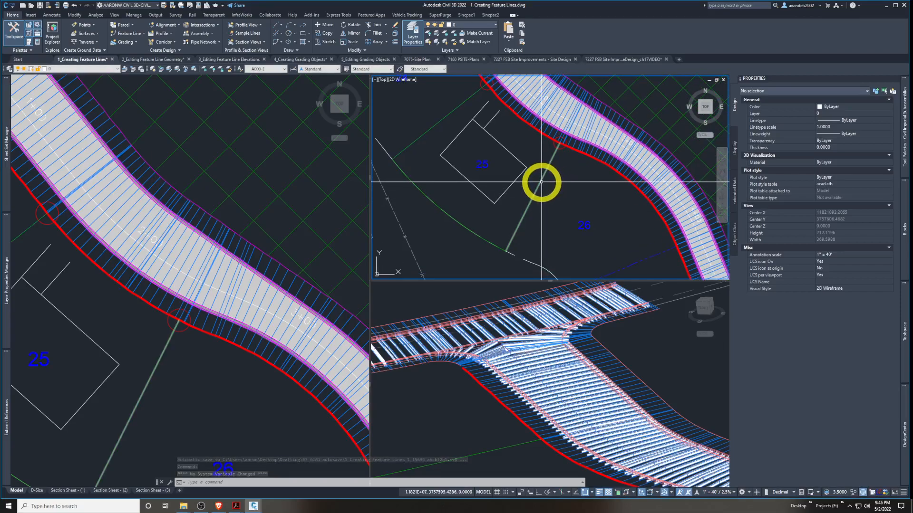
left_click(214, 364)
scroll(213, 366, "down", 5)
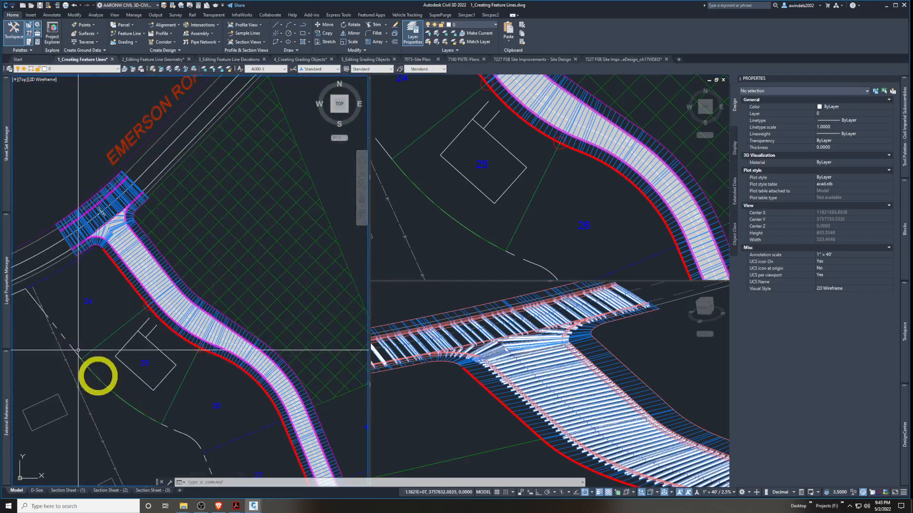
middle_click_drag(553, 234, 553, 240)
left_click(520, 211)
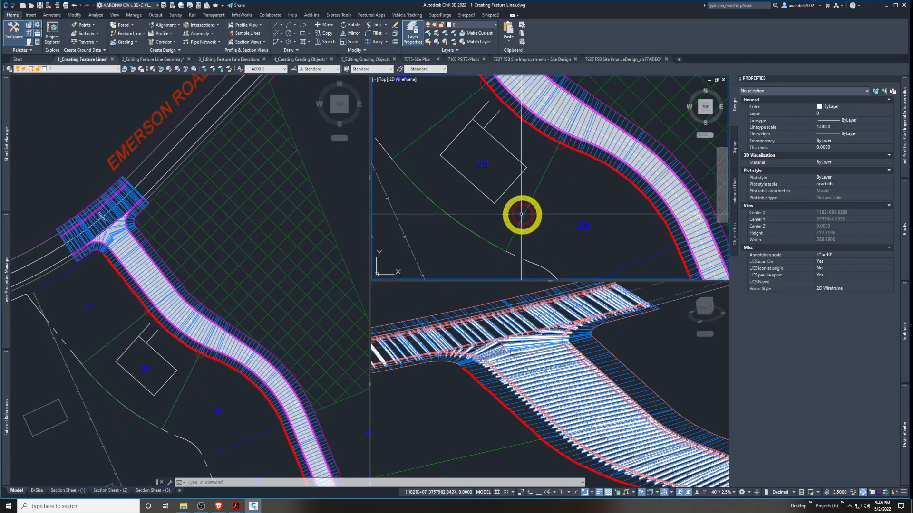
middle_click_drag(455, 120, 460, 138)
left_click(470, 117)
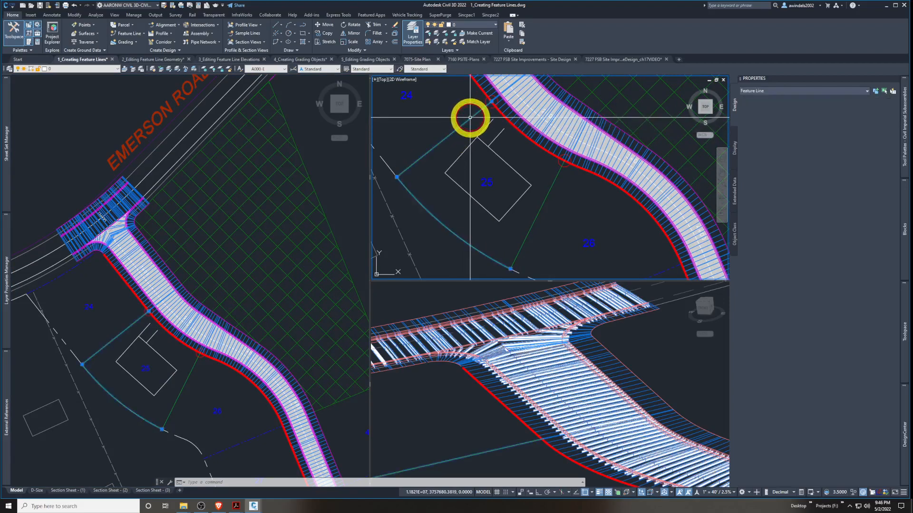
left_click(475, 108)
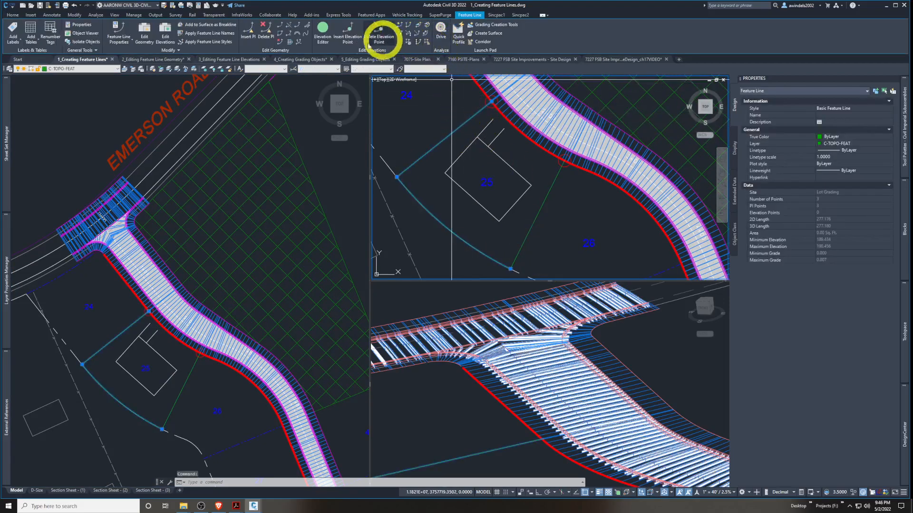
left_click(298, 28)
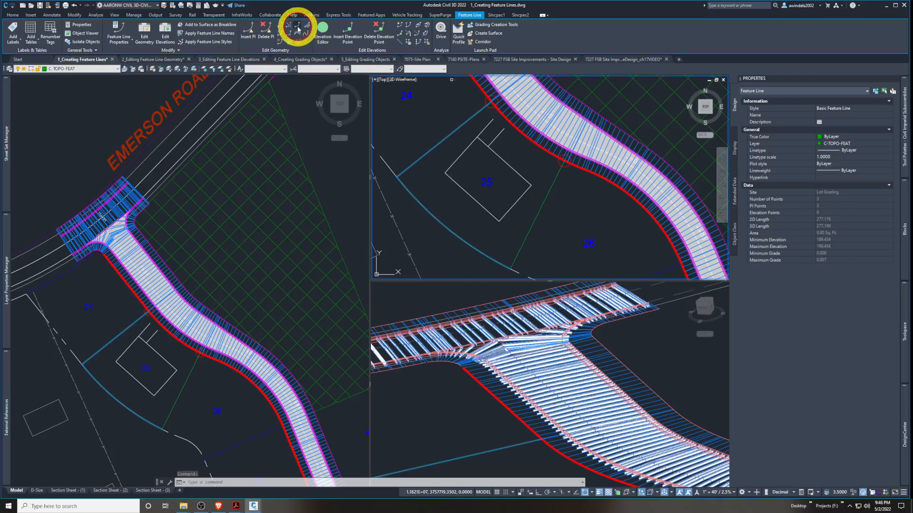
left_click(524, 243)
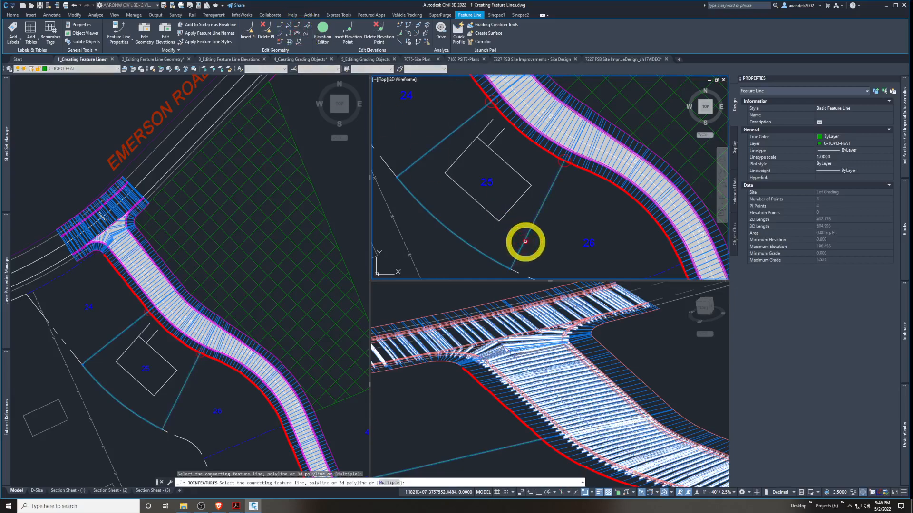
key("Return")
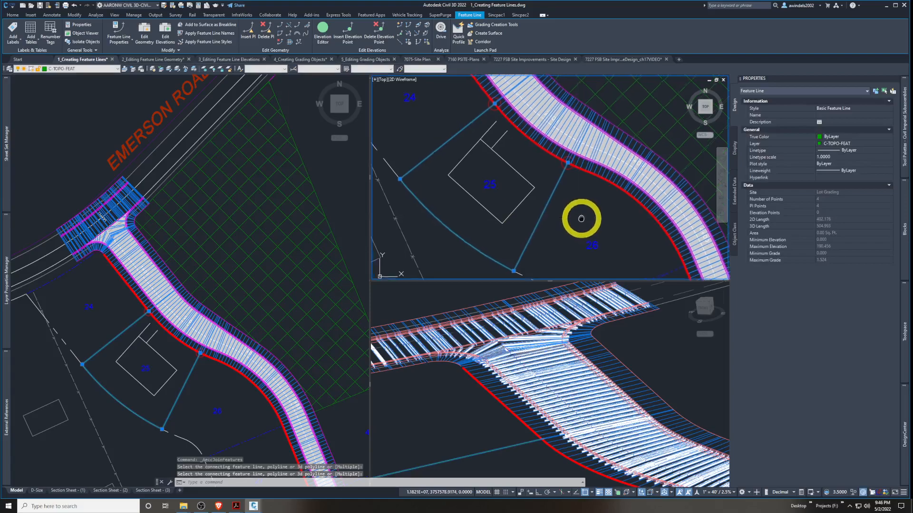
key("Escape")
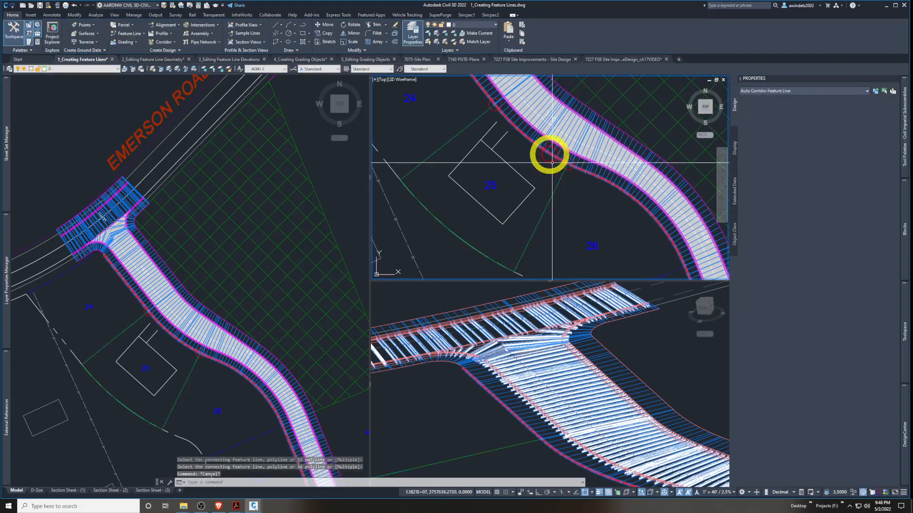
Convert lot 25's building pad rectangle into a feature line in the Lot Grading site with the Lot Grading style, leaving elevations unassigned
left_click(547, 158)
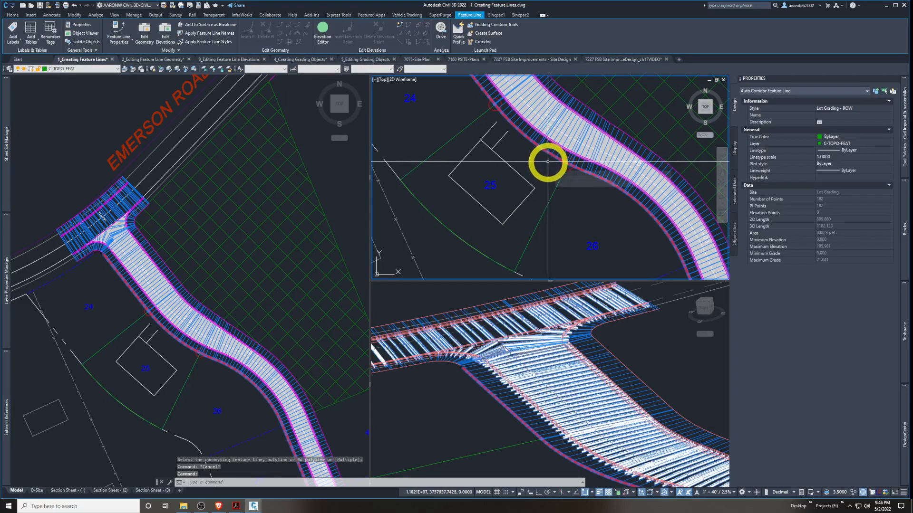
key("Escape")
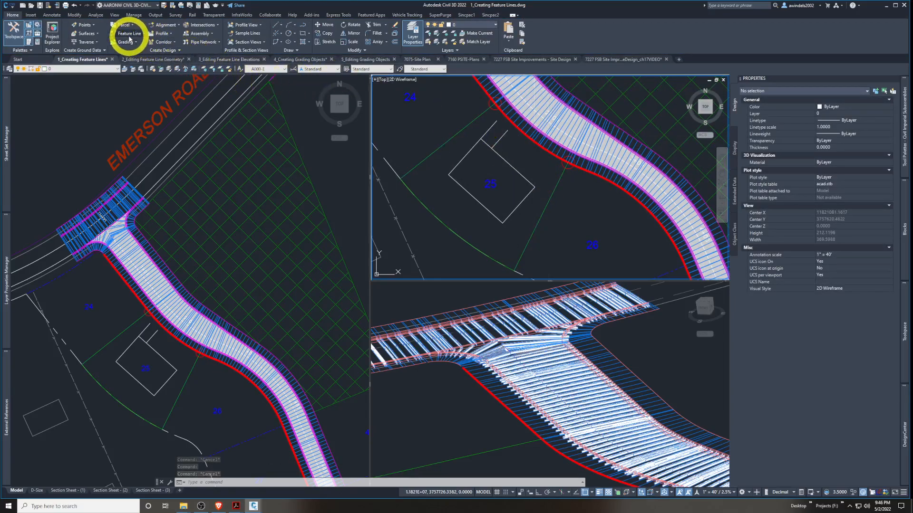
left_click(129, 37)
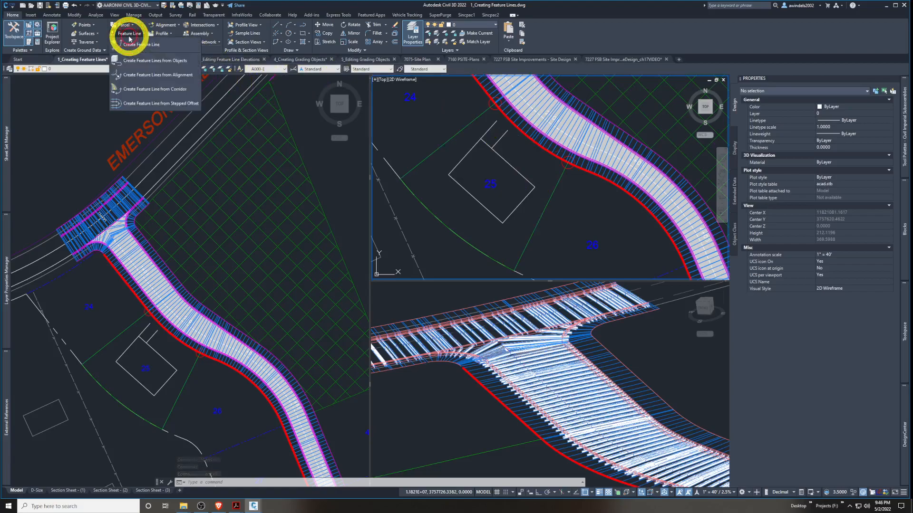
left_click(156, 62)
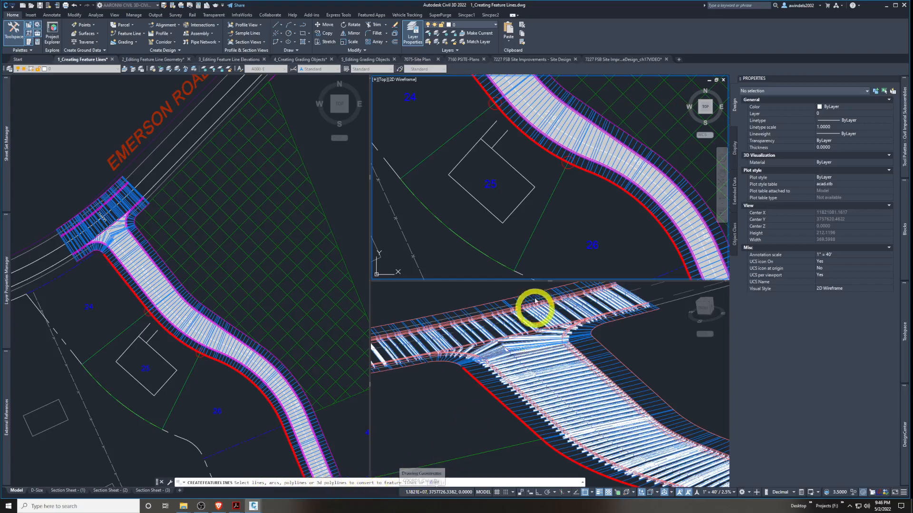
left_click(494, 216)
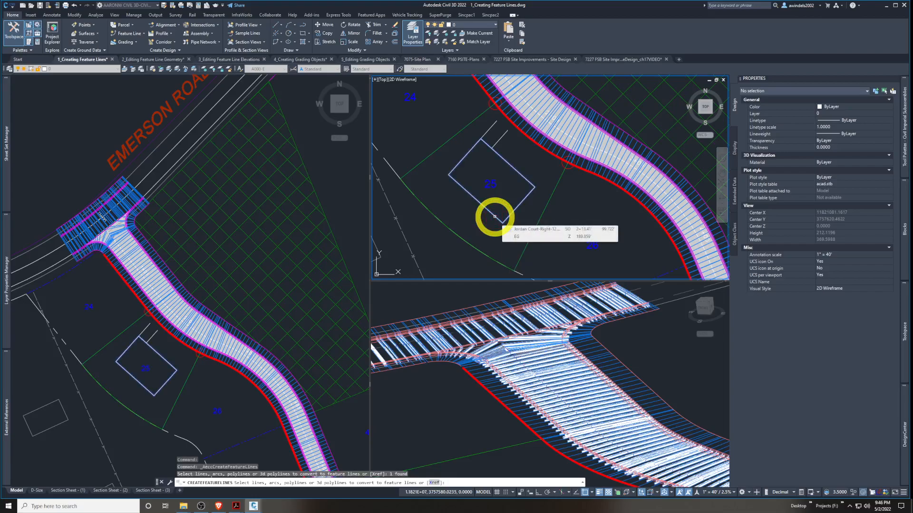
key("Return")
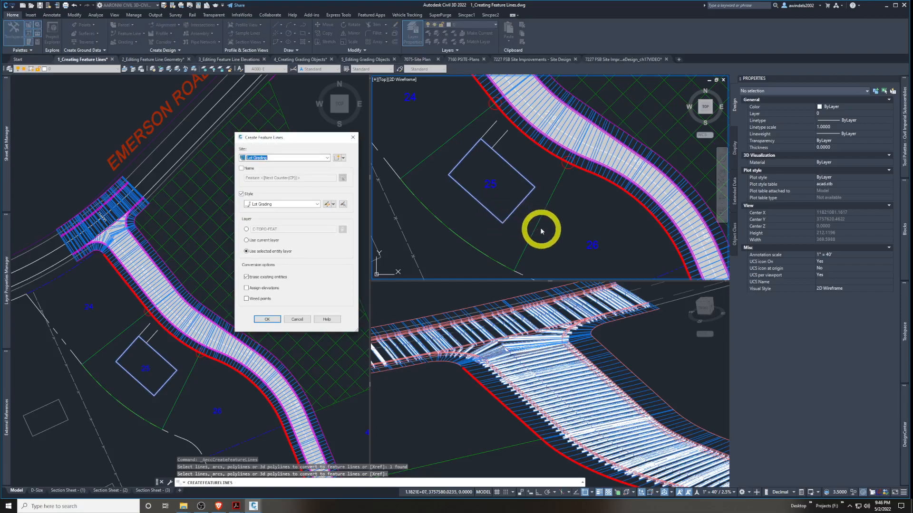
left_click(295, 159)
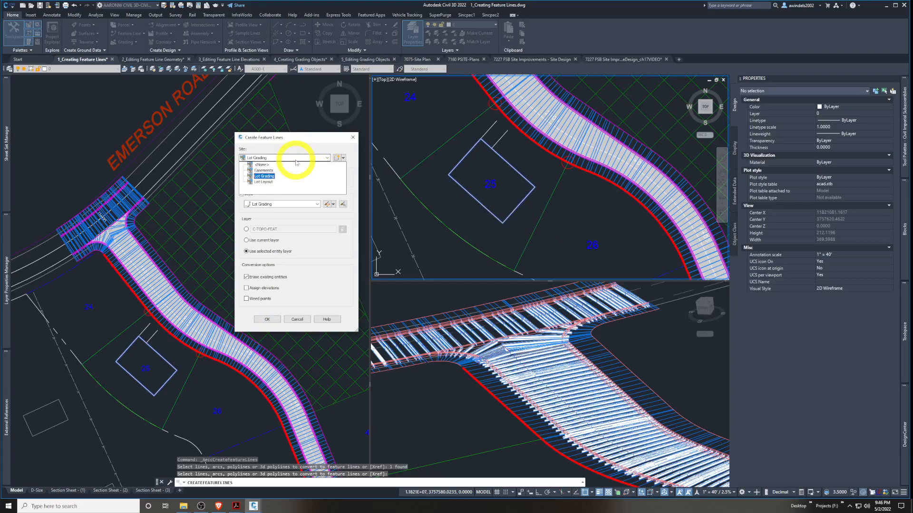
left_click(296, 162)
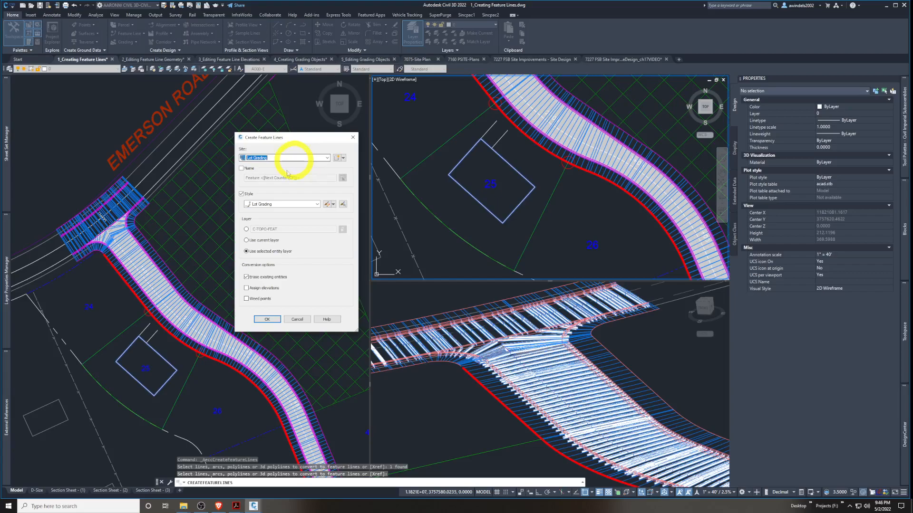
left_click(280, 205)
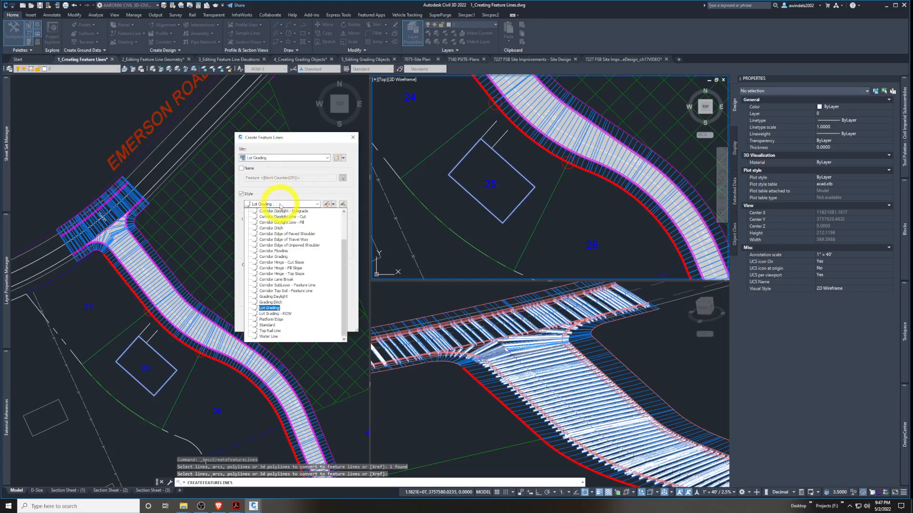
left_click(280, 205)
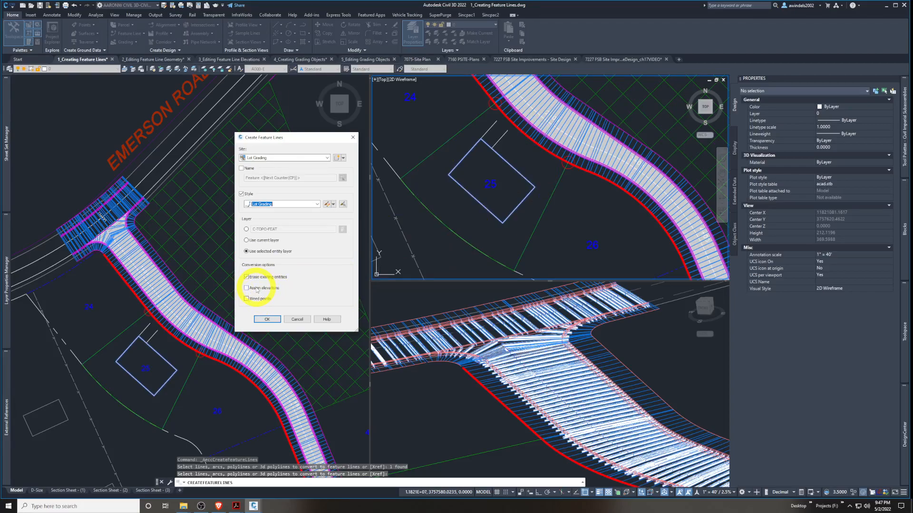
left_click(266, 318)
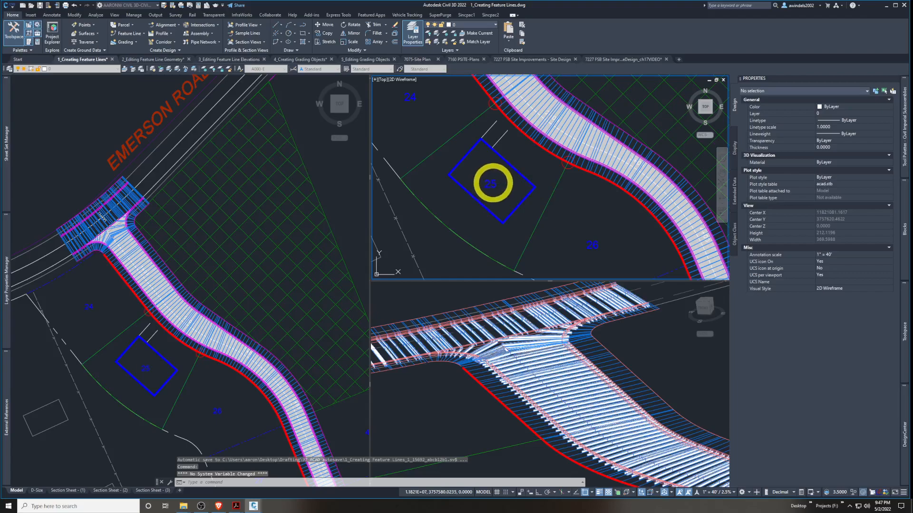
Select the new feature line around lot 25's building pad and examine its properties
left_click(511, 184)
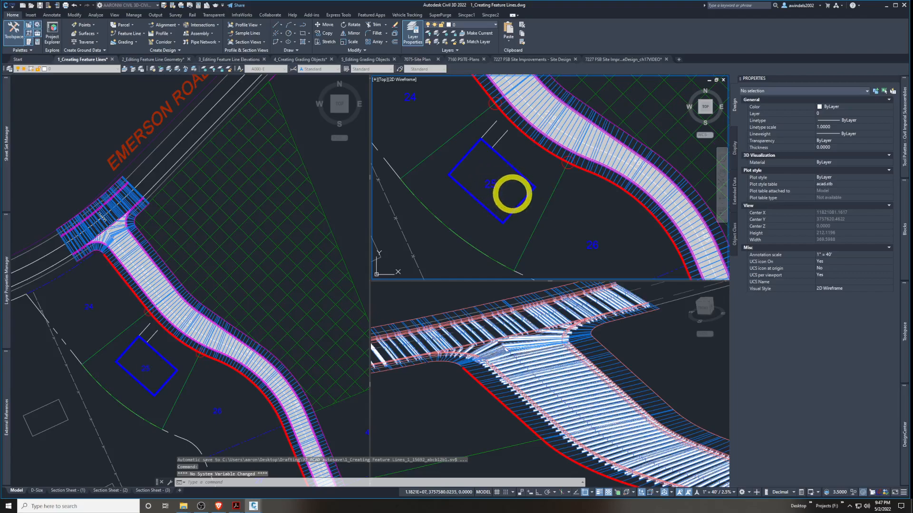
middle_click_drag(512, 194, 512, 194)
key("Escape")
left_click(512, 191)
key("Escape")
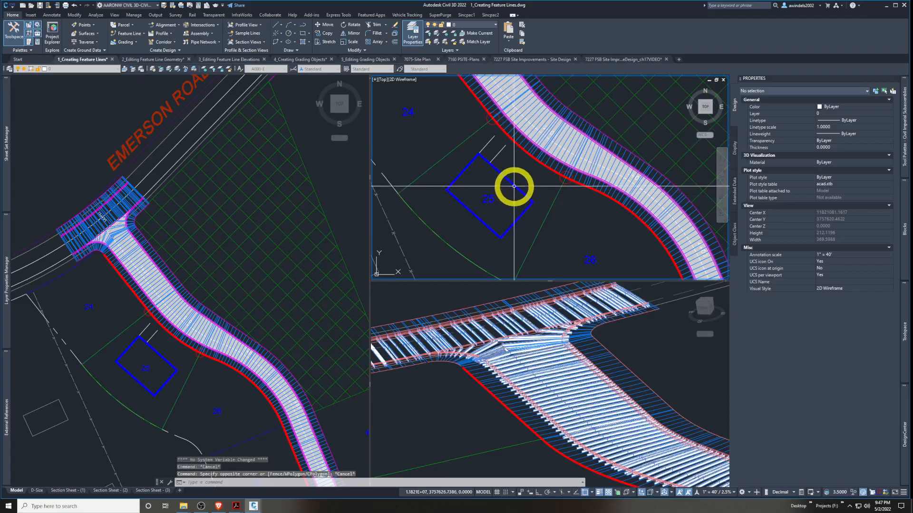
left_click(503, 184)
key("Escape")
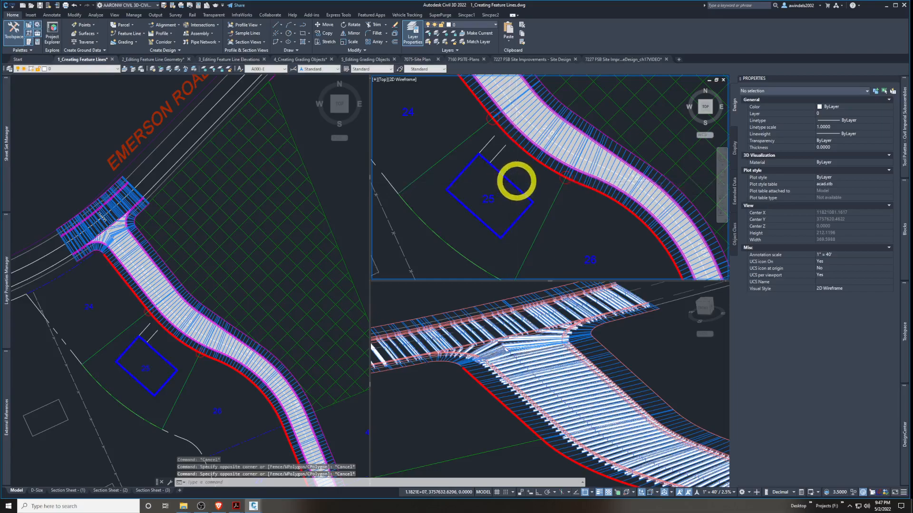
scroll(518, 179, "up", 3)
left_click(519, 177)
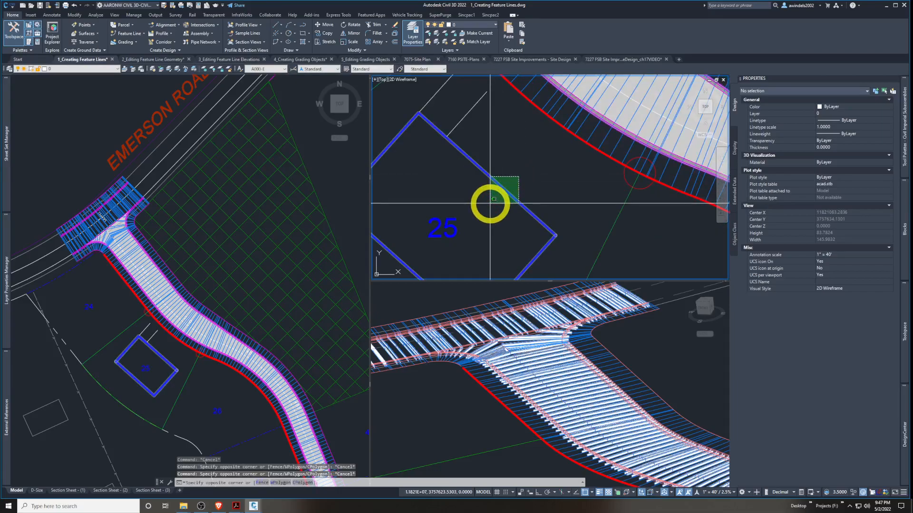
left_click(493, 198)
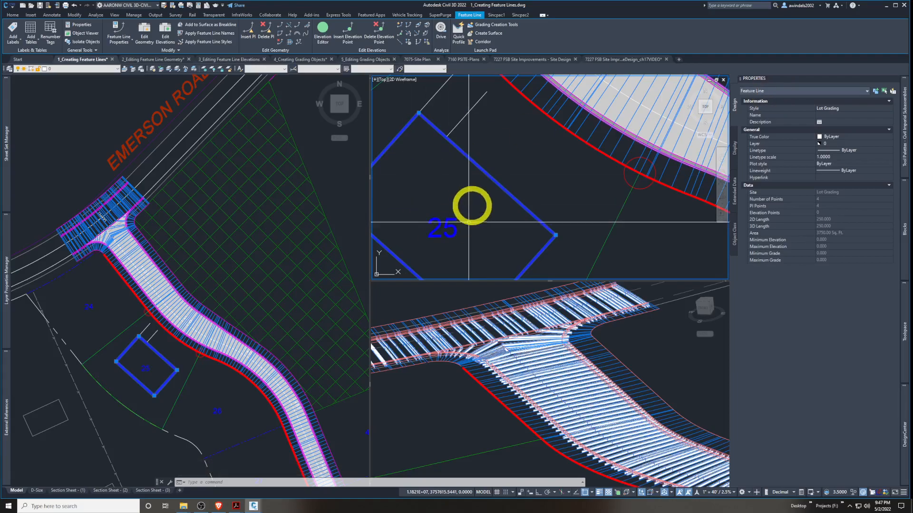
scroll(470, 189, "down", 4)
middle_click_drag(464, 198, 542, 205)
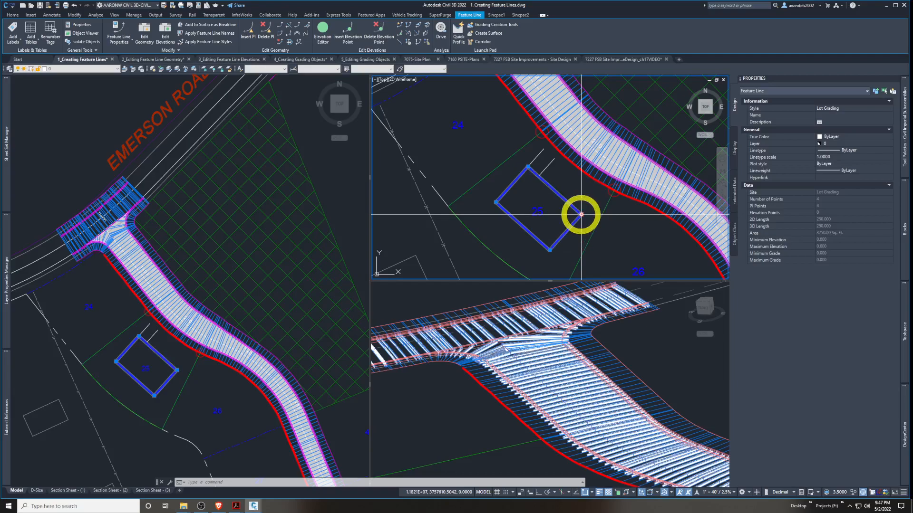
Examine the elevation coordinate at the corner of lot 25's pad feature line and check that the Coordinates display option is enabled
key("F11")
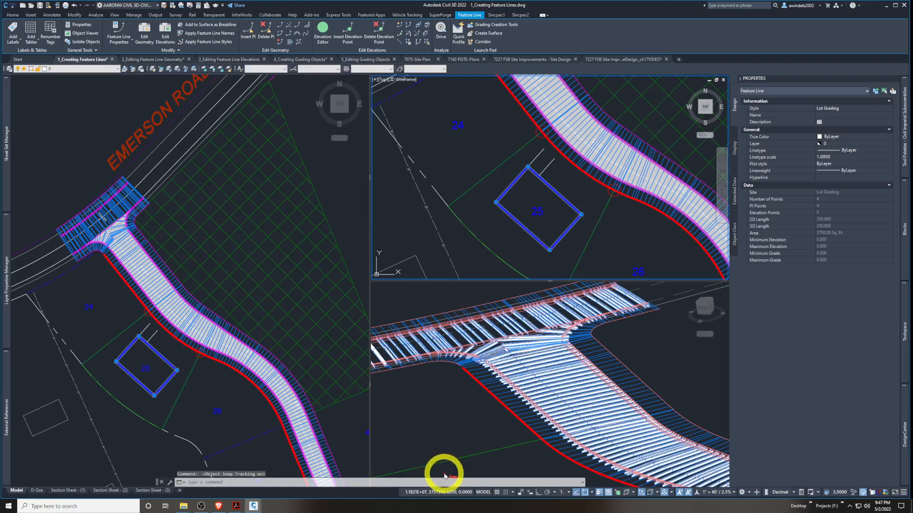
mouse_move(457, 471)
left_mouse_down()
mouse_move(407, 477)
mouse_move(469, 499)
mouse_move(438, 468)
left_mouse_up()
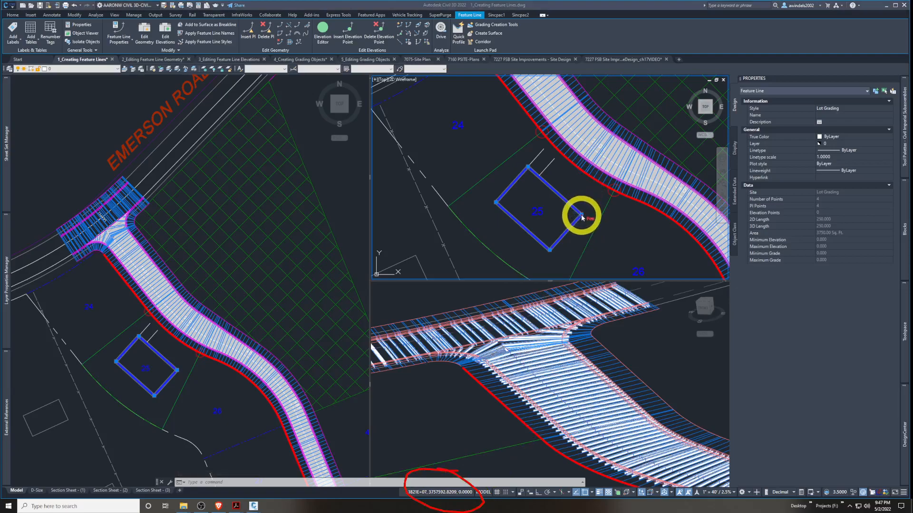
key("Escape")
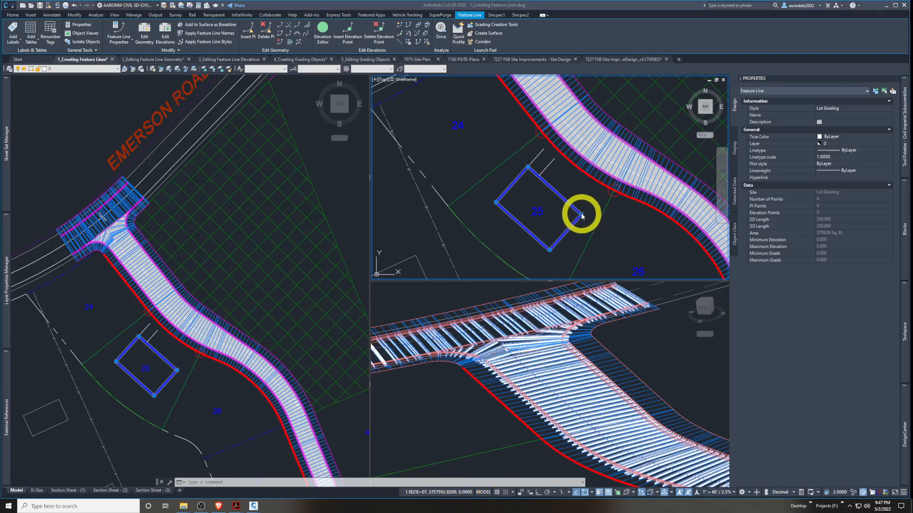
key("F11")
key("Escape")
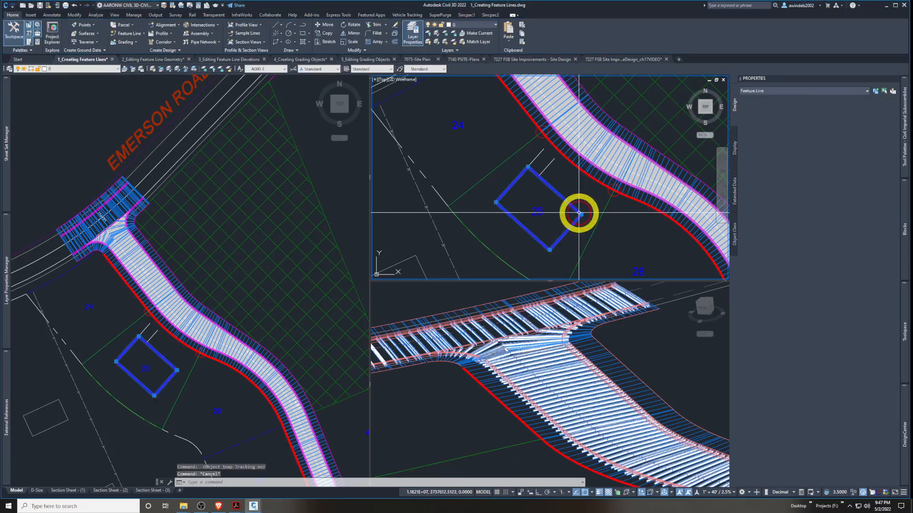
left_click(580, 213)
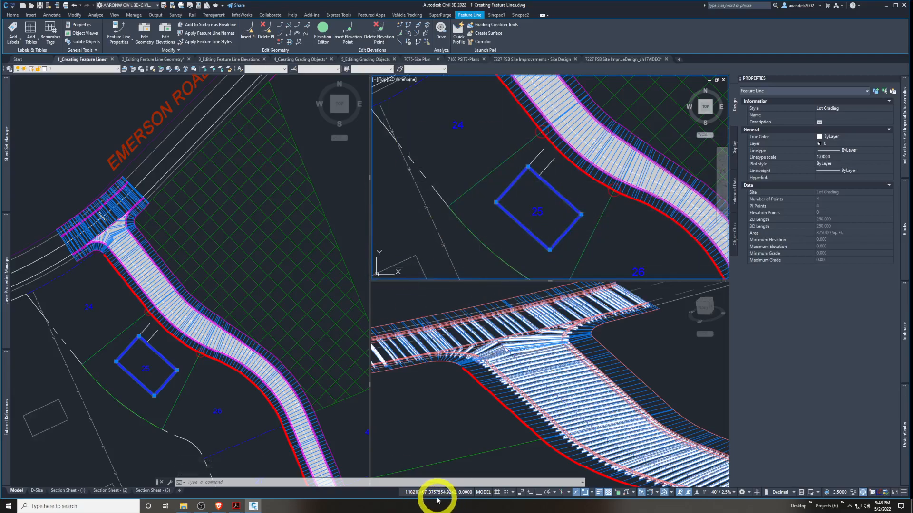
left_click(903, 493)
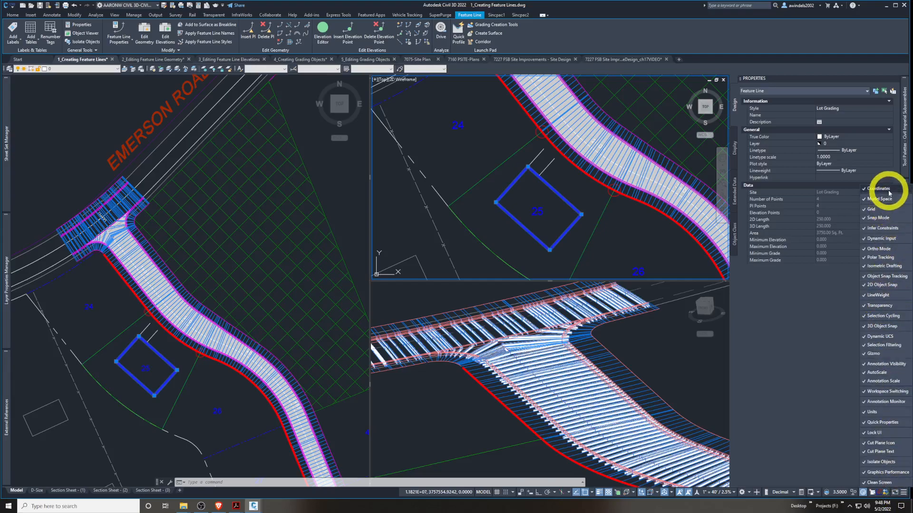
key("Escape")
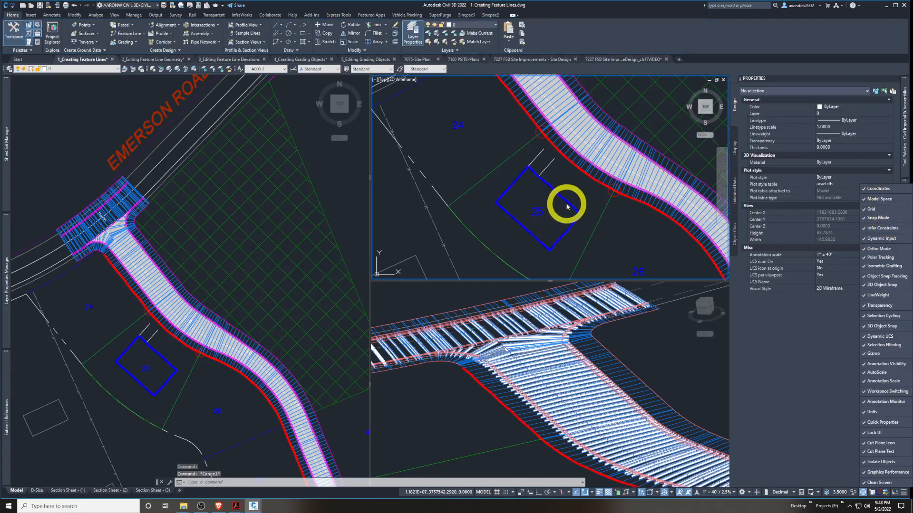
Review the point elevations of lot 25's pad feature line in the Elevation Editor, and close the editor
left_click(566, 206)
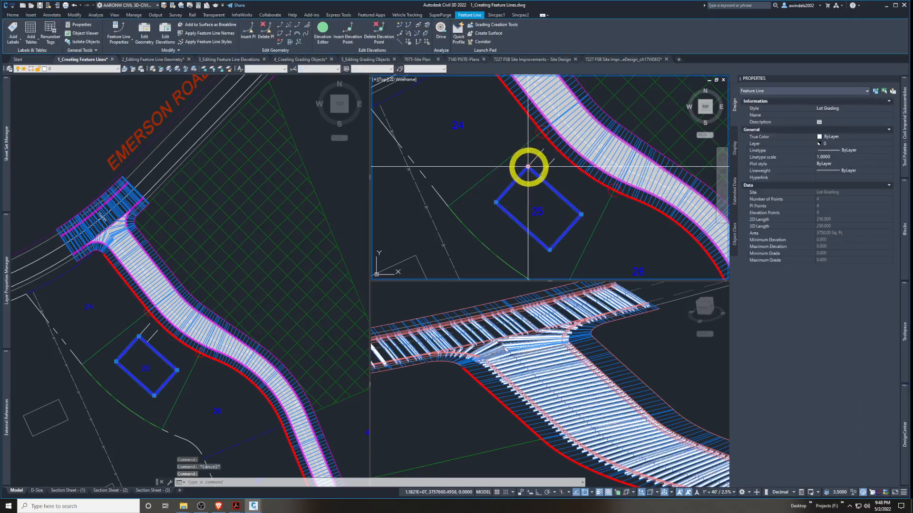
right_click(527, 194)
left_click(581, 325)
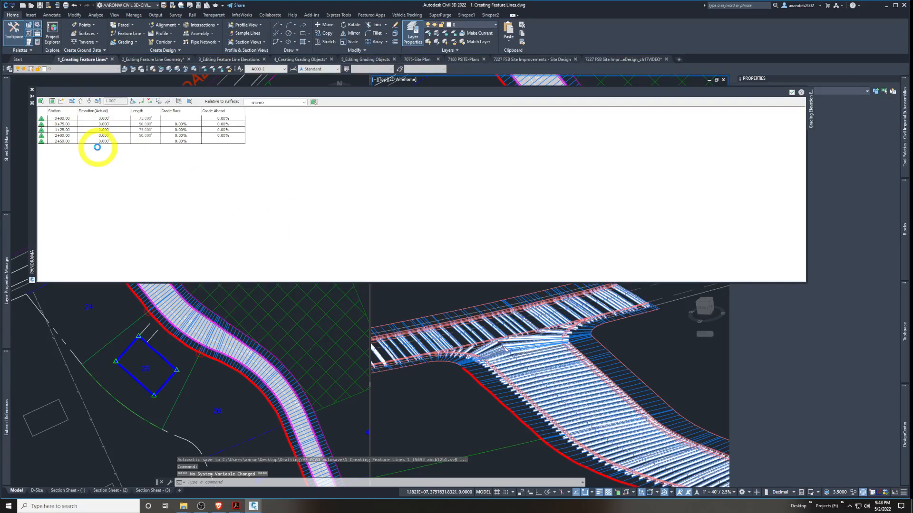
left_click(31, 90)
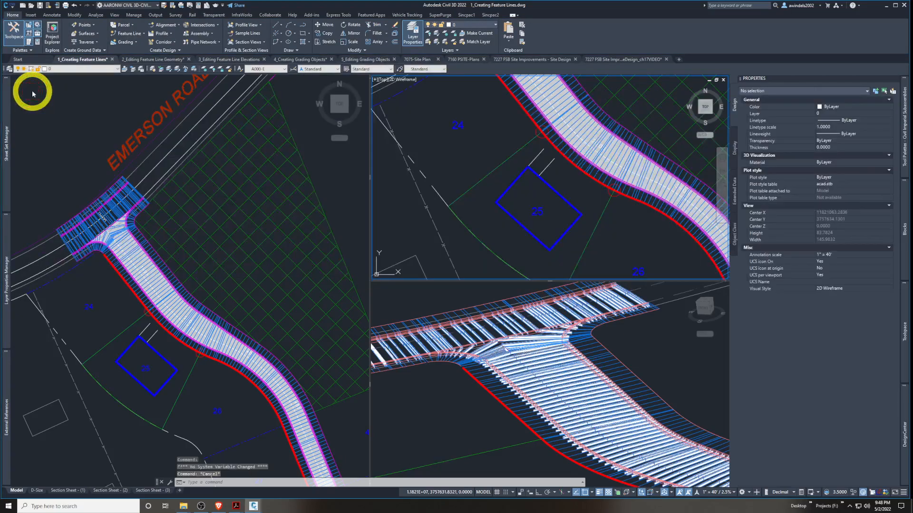
Switch to the 2_Editing Feature Line Geometry drawing and select the feature lines of lot 25's boundary and building pad
left_click(152, 59)
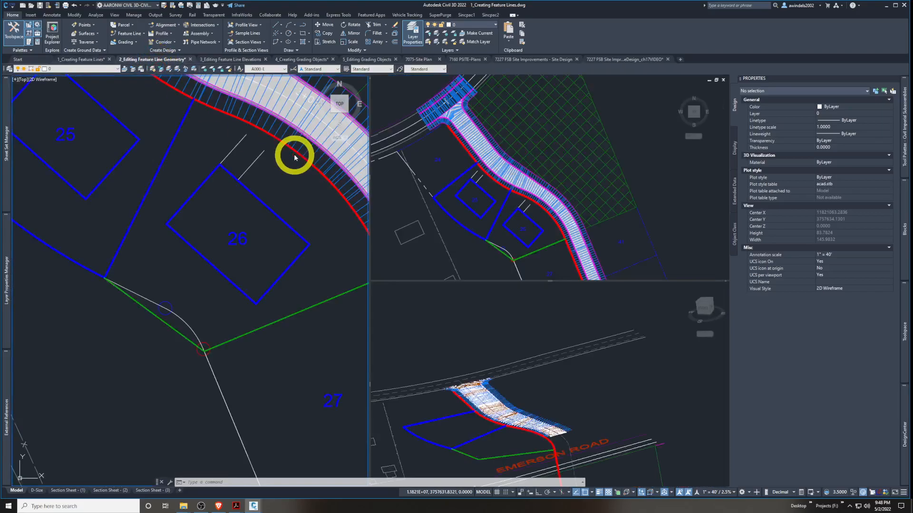
scroll(304, 204, "down", 1)
middle_click_drag(305, 204, 320, 279)
key("Escape")
key("Escape")
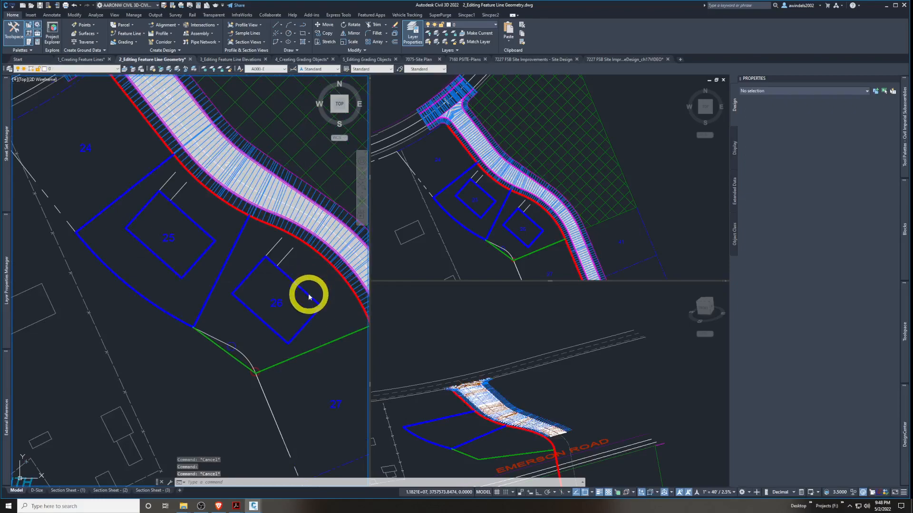
middle_click_drag(177, 216, 177, 233)
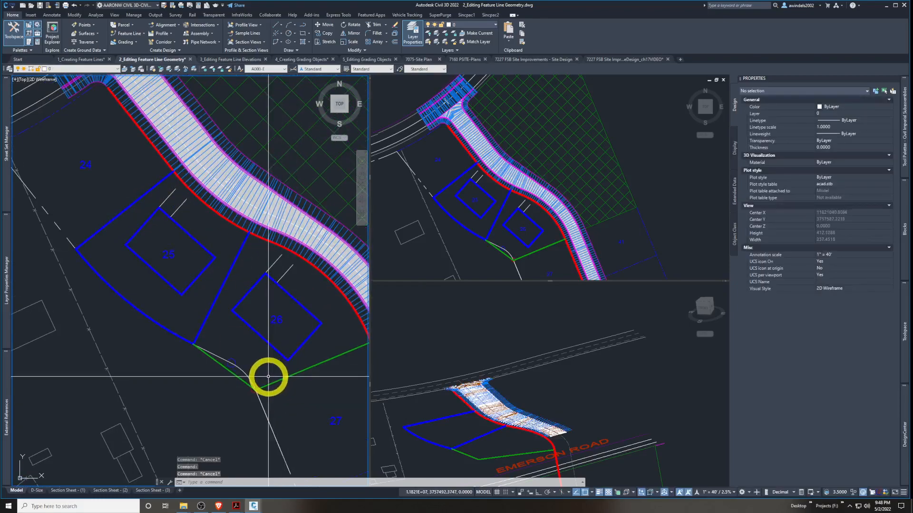
left_click(125, 206)
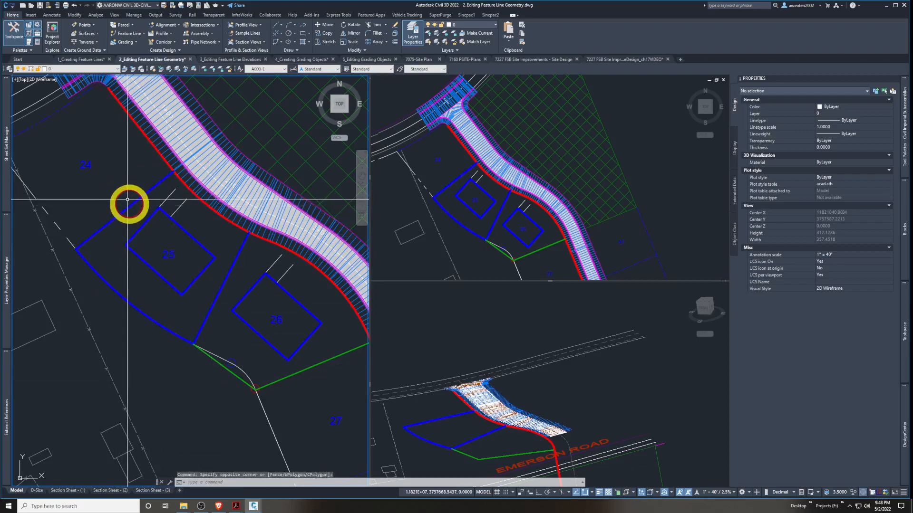
left_click(130, 206)
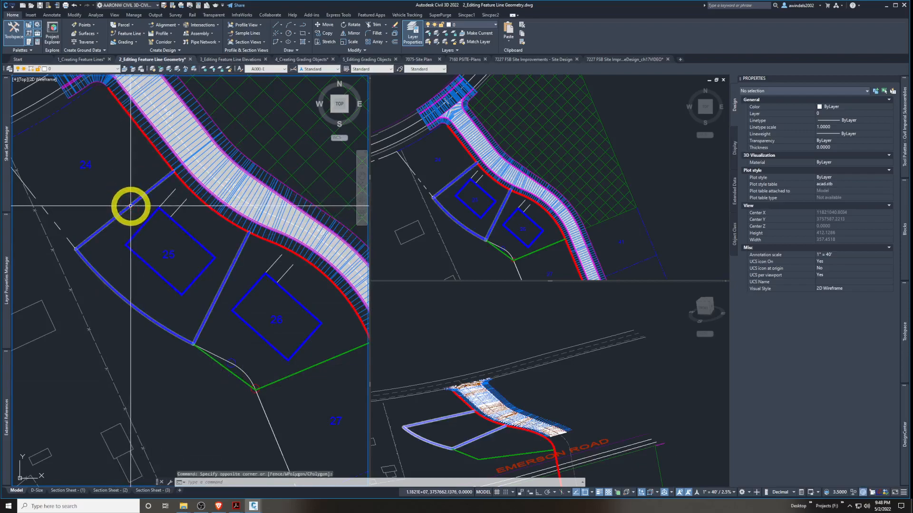
left_click(142, 227)
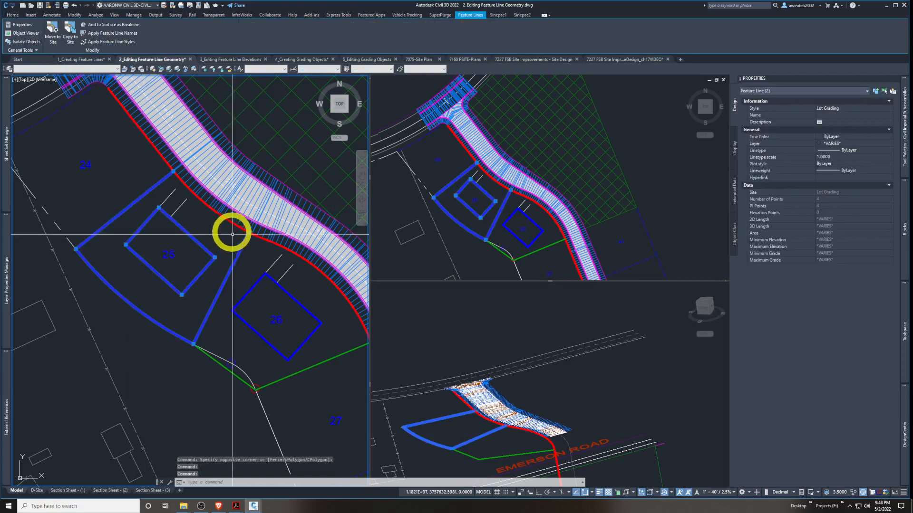
left_click(227, 219)
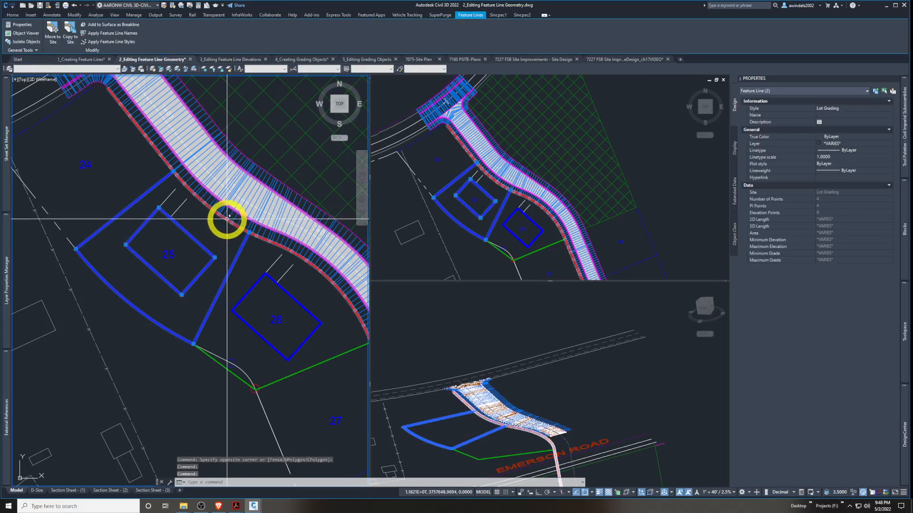
Switch to the Civil 3D Essentials PDF in Adobe Acrobat and read the Editing Feature Lines section
key("alt+Tab")
scroll(366, 263, "down", 4)
scroll(393, 264, "down", 20)
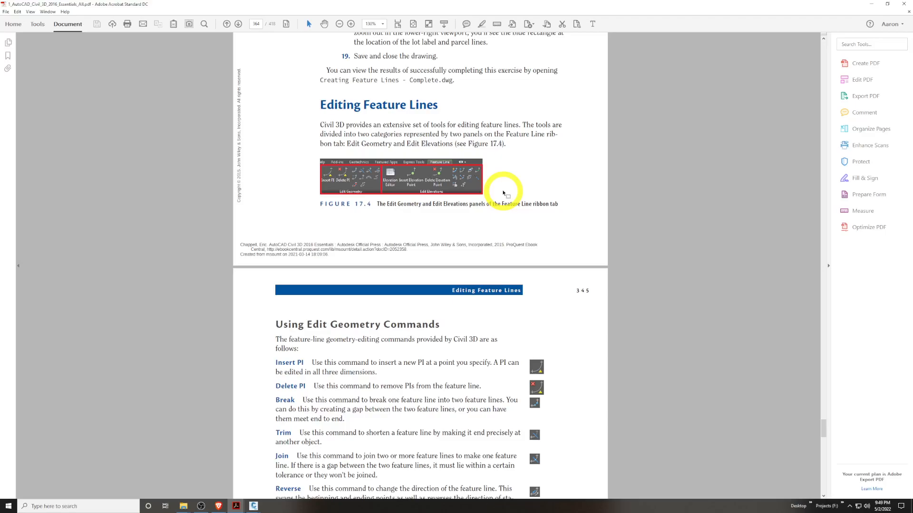
Read the descriptions of the Edit Geometry commands, from Insert PI through Smooth, in the PDF
scroll(505, 194, "down", 6)
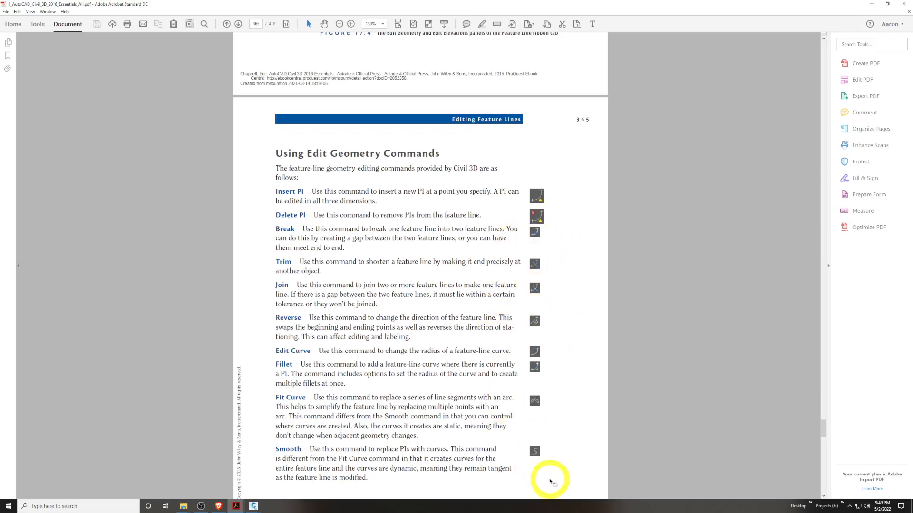
scroll(553, 316, "down", 1)
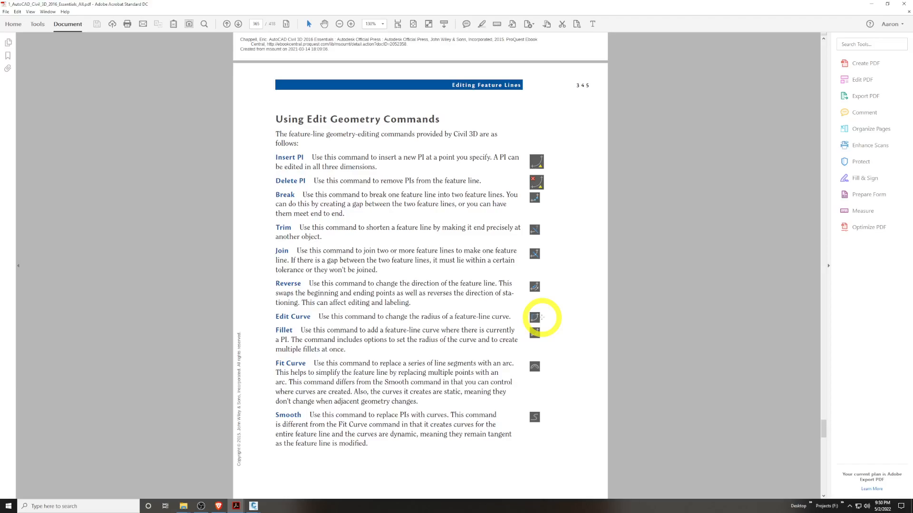
scroll(541, 317, "down", 2)
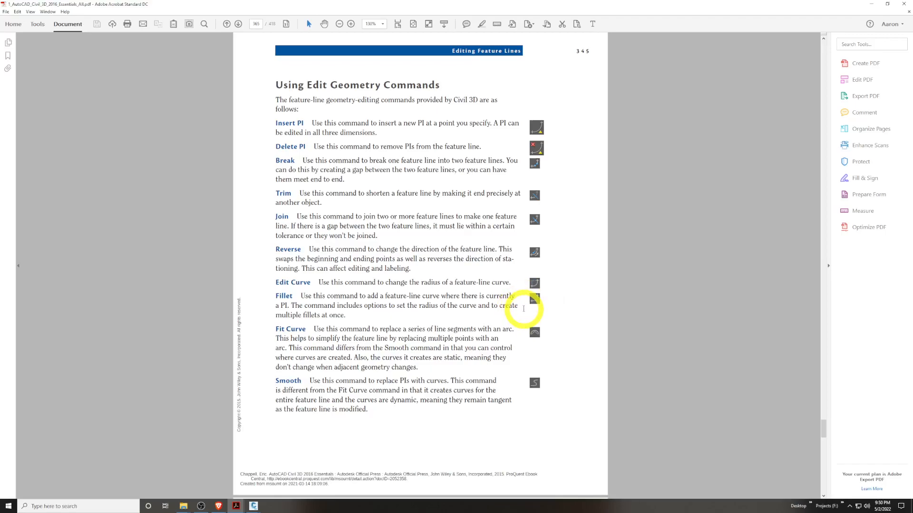
scroll(524, 309, "down", 2)
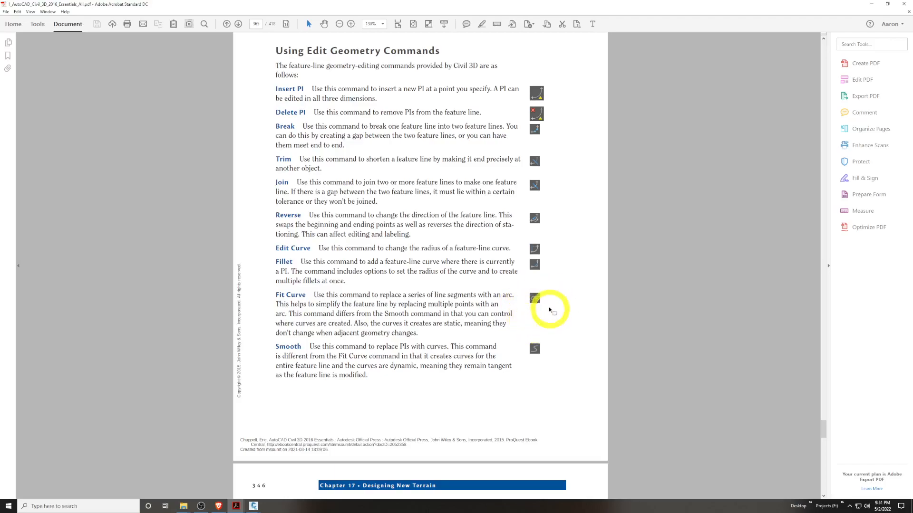
scroll(528, 285, "down", 3)
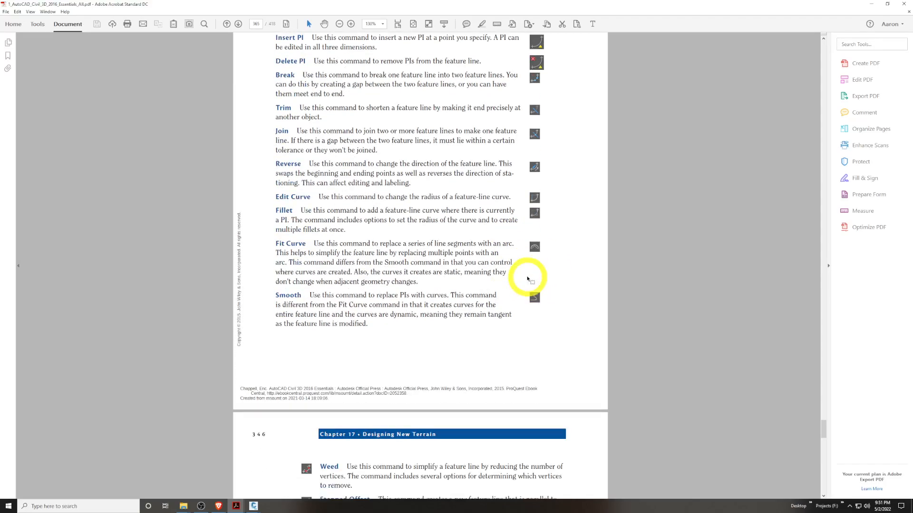
Read the Weed and Stepped Offset descriptions and the instructions of Exercise 17.2 on editing feature lines with geometry commands
scroll(527, 266, "down", 8)
scroll(356, 295, "down", 3)
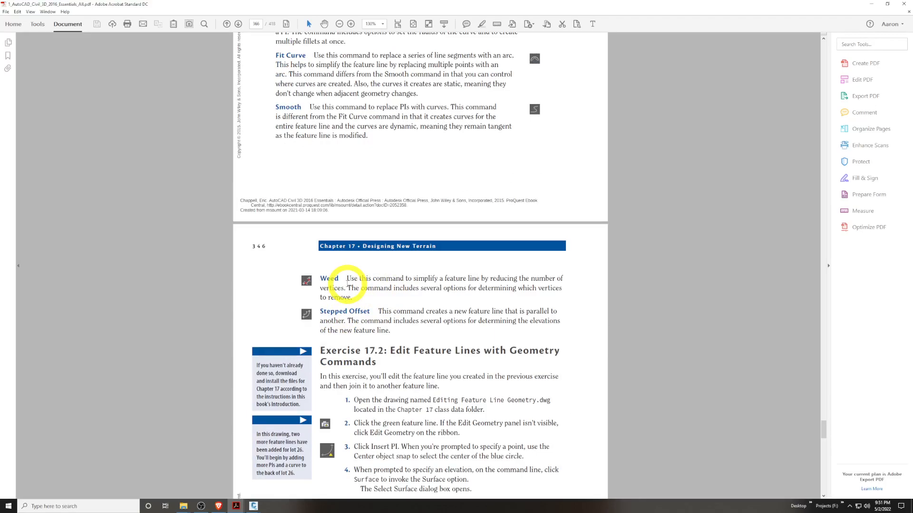
scroll(347, 284, "down", 2)
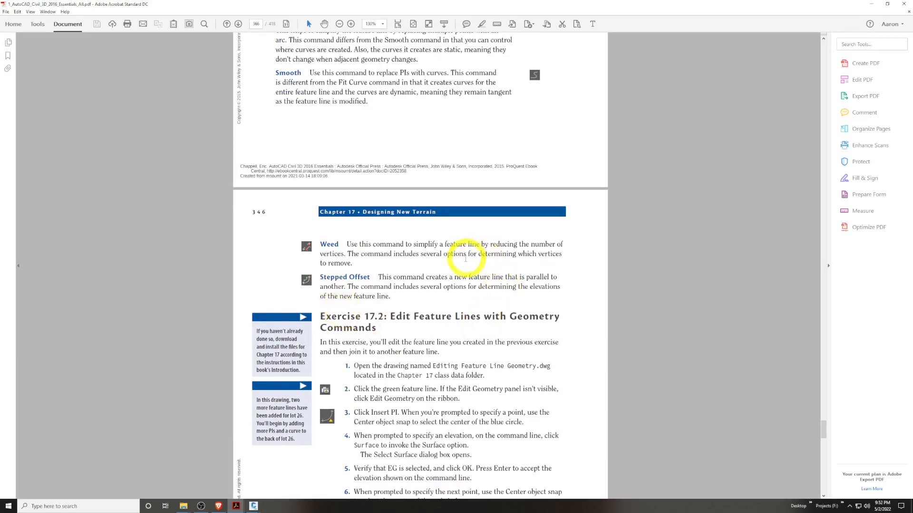
scroll(465, 259, "down", 1)
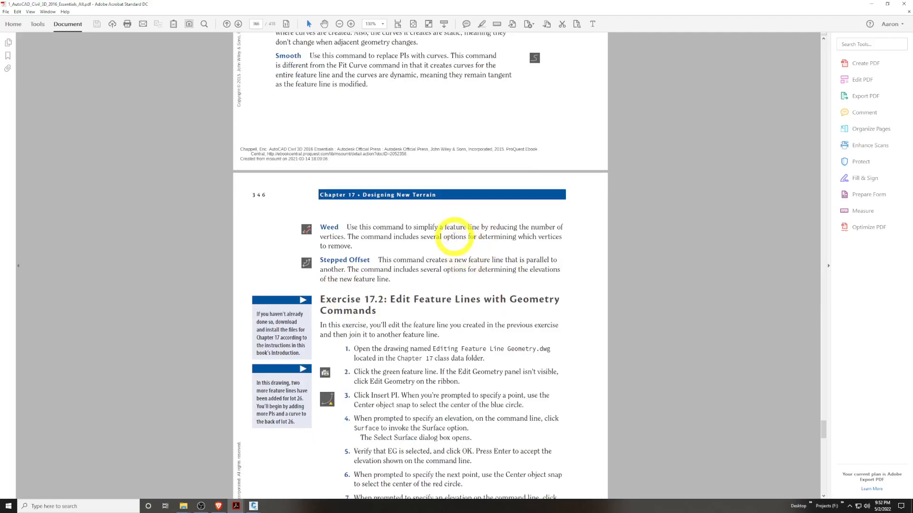
scroll(399, 238, "down", 1)
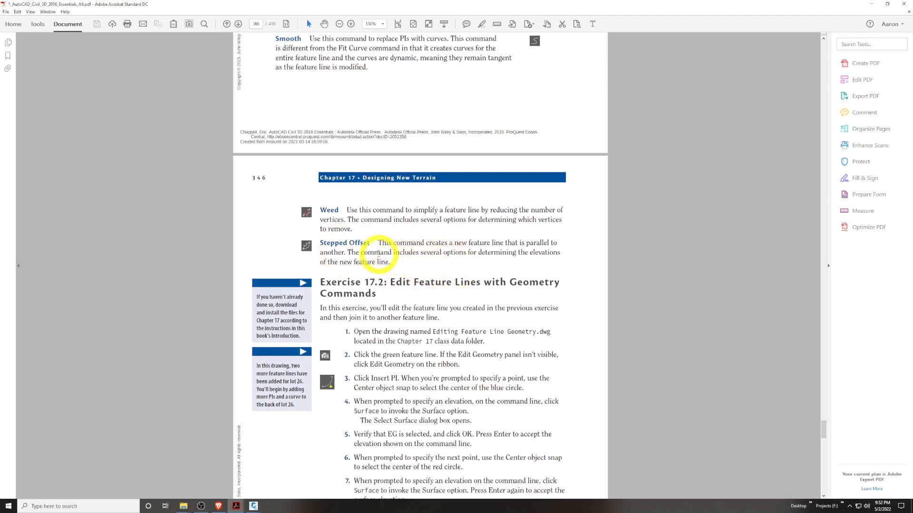
scroll(389, 254, "down", 3)
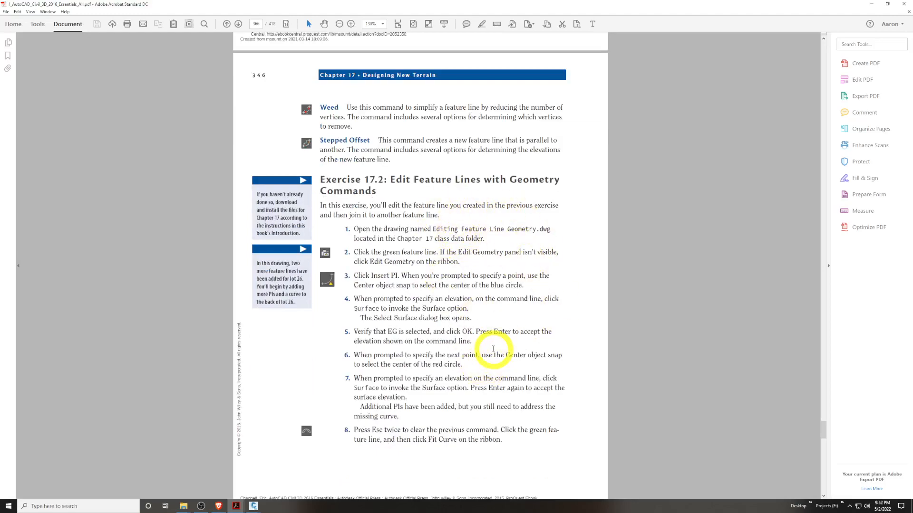
scroll(681, 116, "down", 1)
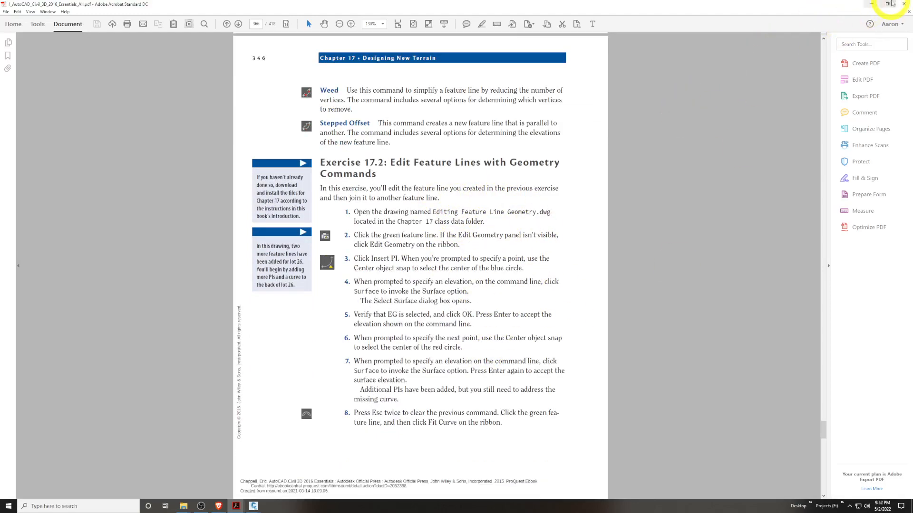
Switch back to Civil 3D and insert a PI in lot 26's green feature line at the center of the blue circle
left_click(871, 4)
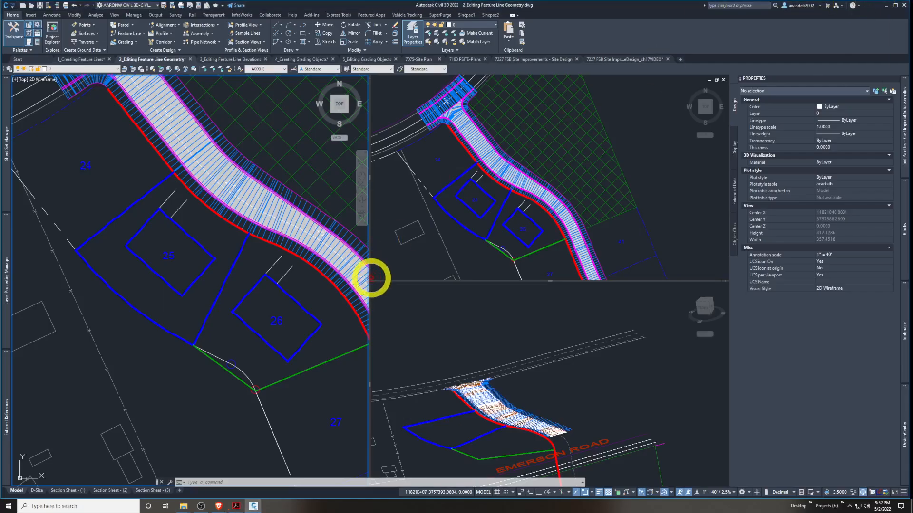
left_click(325, 358)
key("Escape")
middle_click_drag(315, 401, 300, 400)
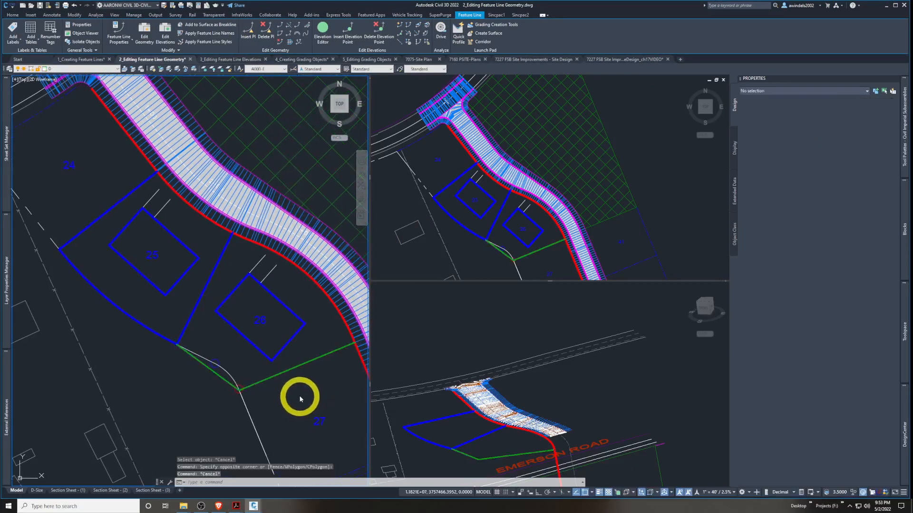
left_click(289, 370)
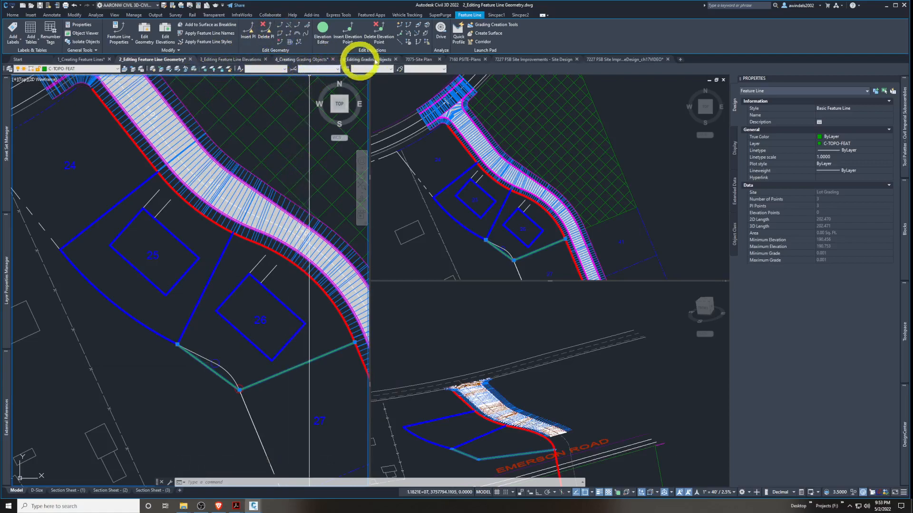
left_click(248, 35)
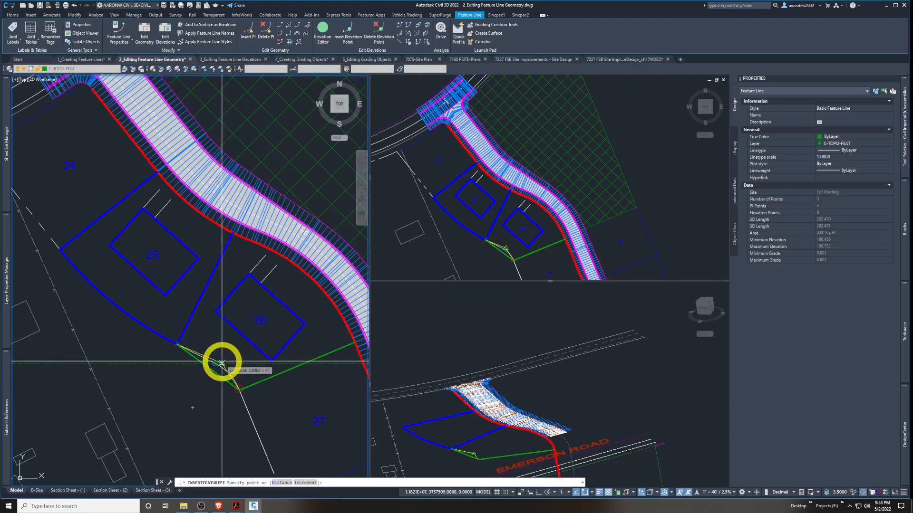
scroll(214, 362, "up", 2)
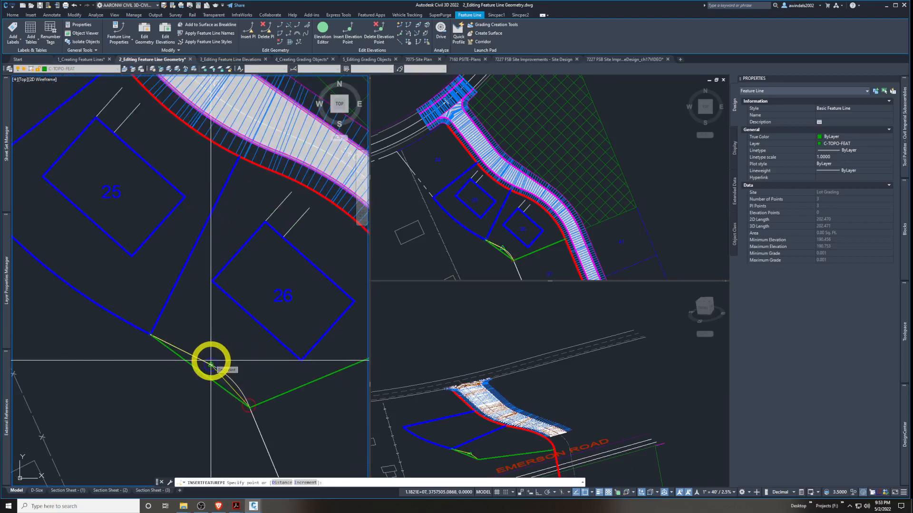
left_click(211, 365)
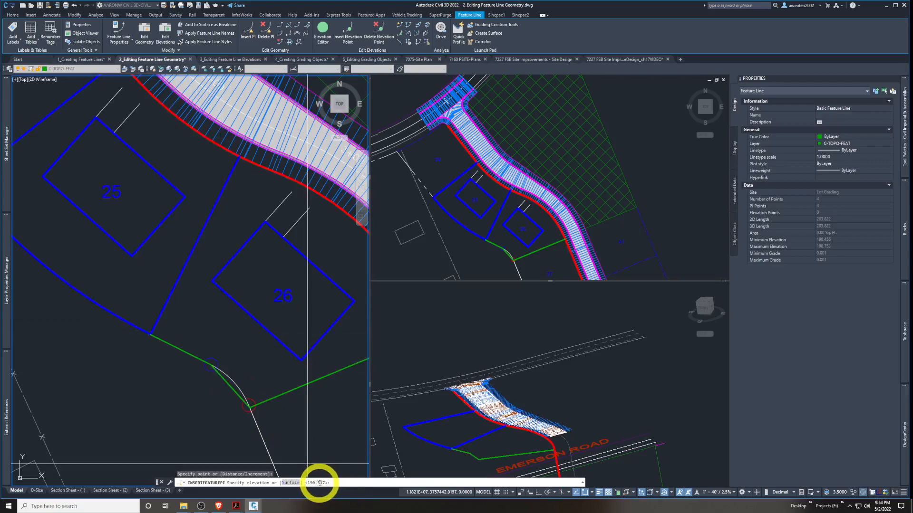
Take the elevation of the PI at the blue circle from the EG surface
left_click(291, 483)
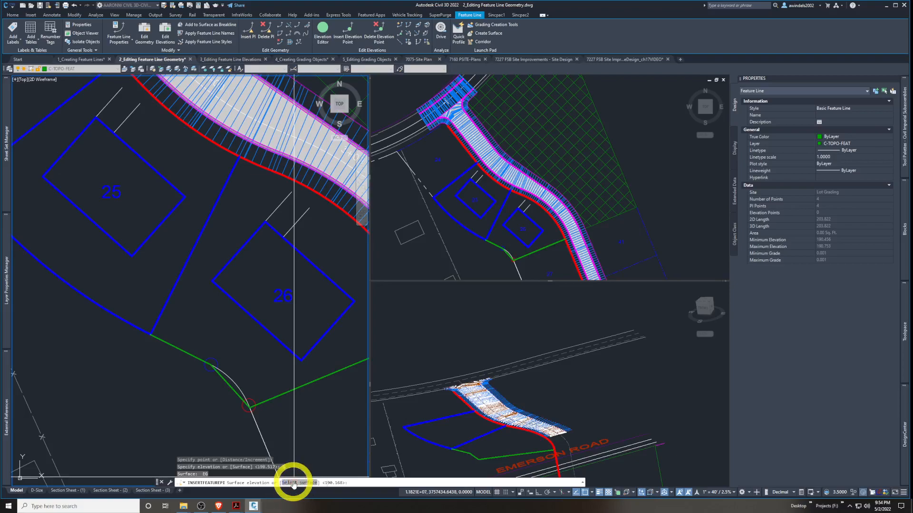
left_click(293, 483)
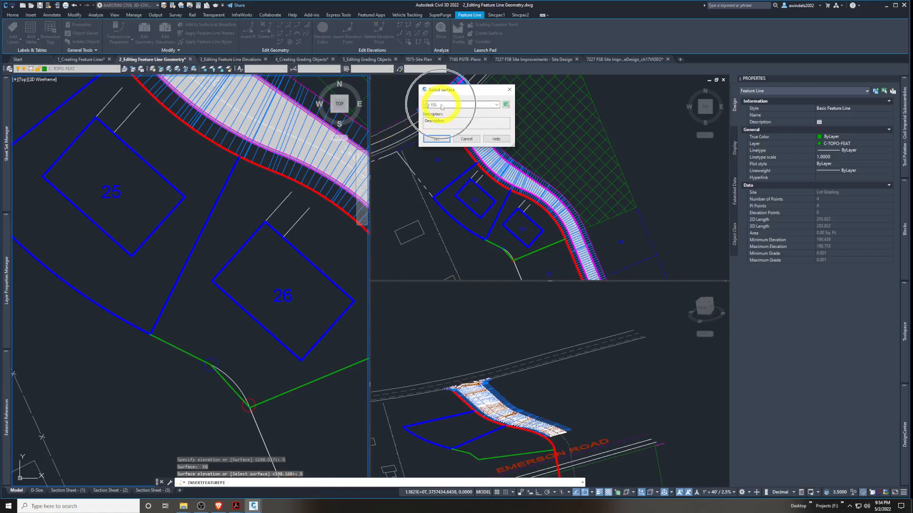
left_click_drag(434, 89, 415, 113)
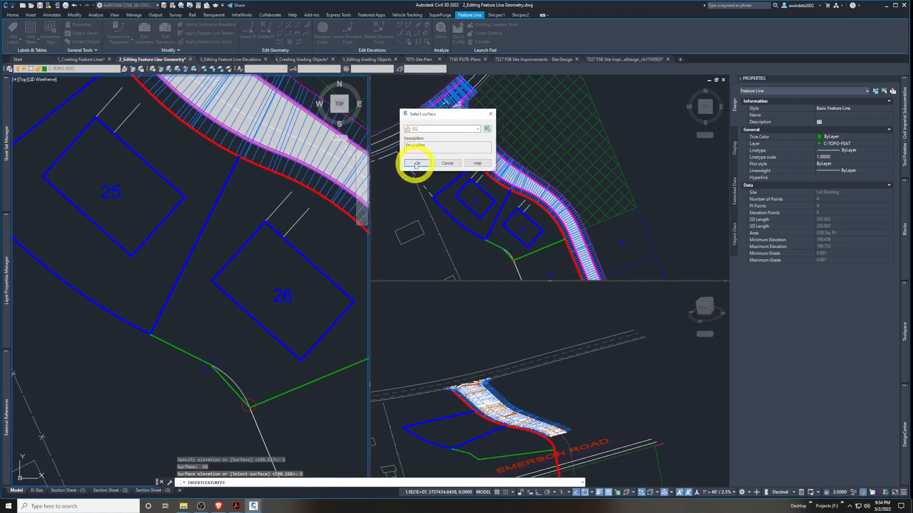
left_click(416, 164)
left_click(343, 484)
key("Return")
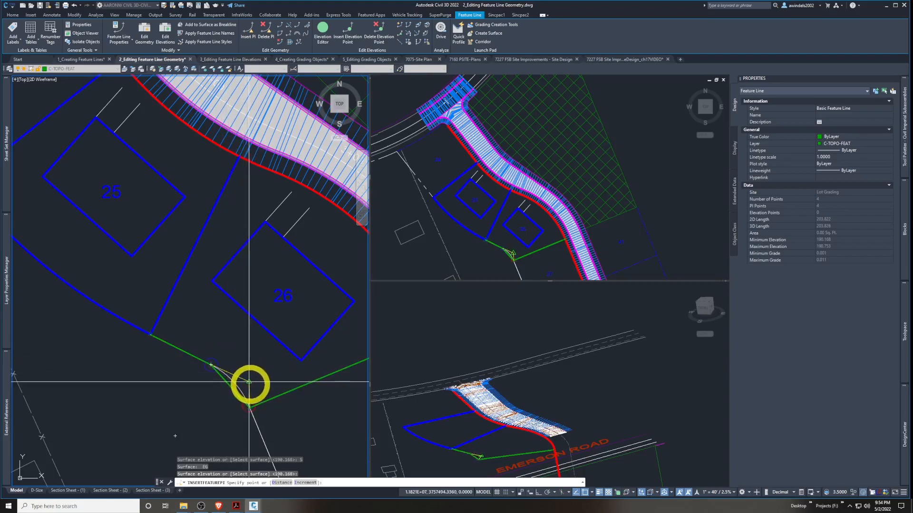
Insert another PI in the green feature line at the center of the red circle
scroll(249, 382, "up", 5)
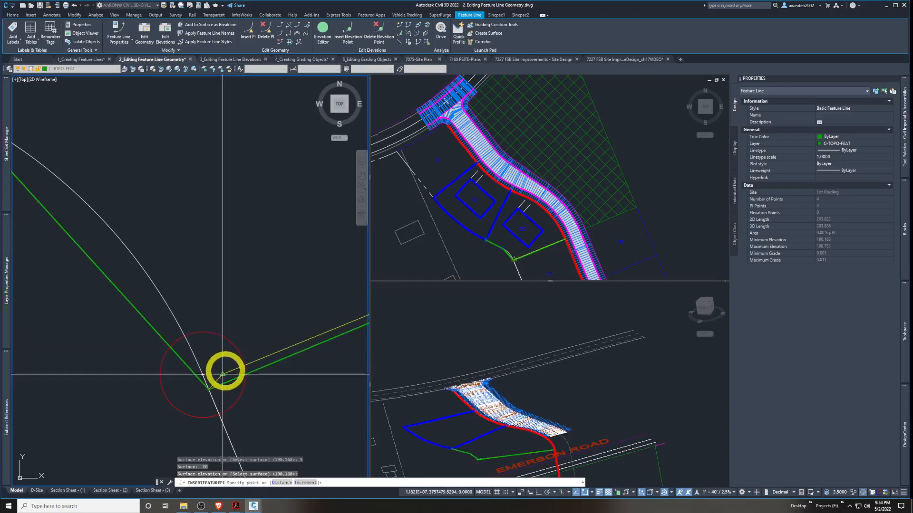
scroll(229, 341, "down", 4)
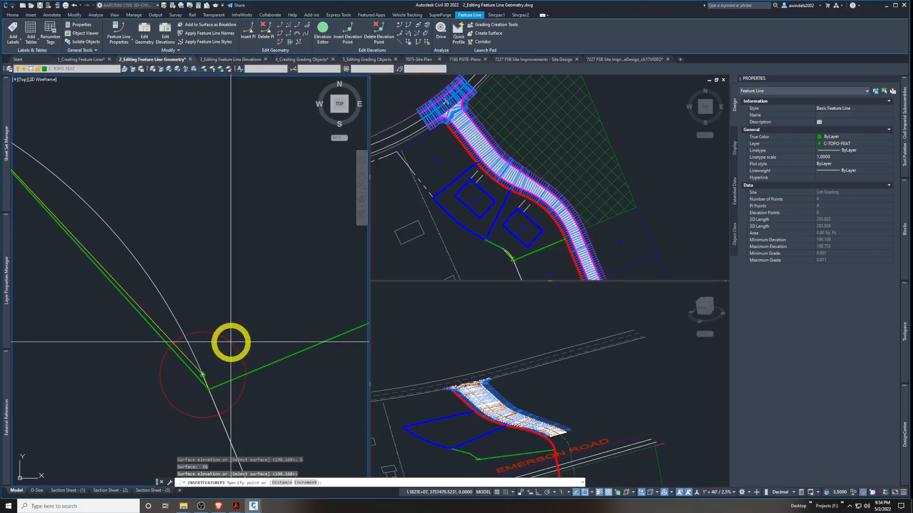
scroll(230, 341, "up", 3)
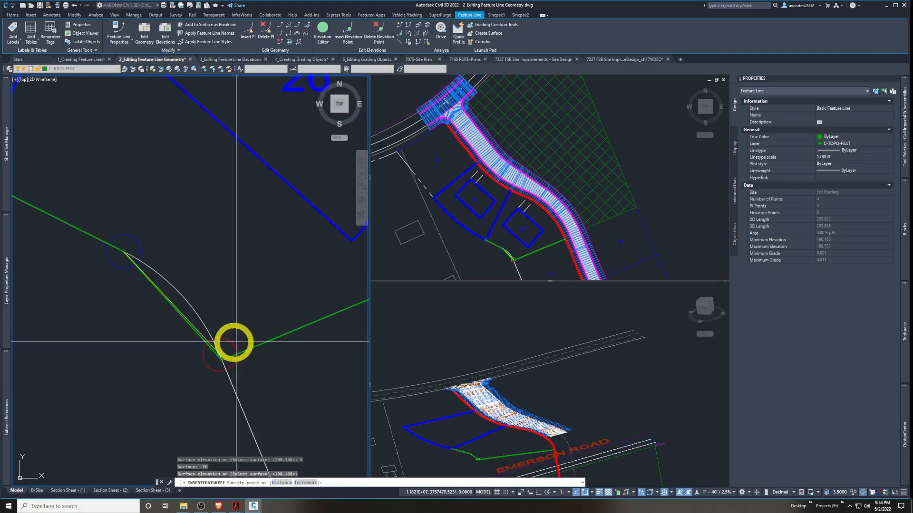
left_click(221, 341)
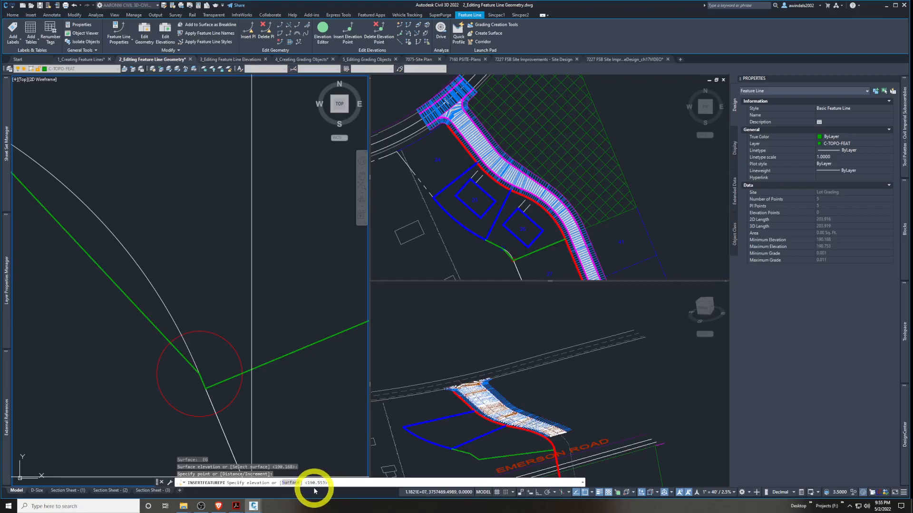
Take the elevation of the PI at the red circle from the EG surface and end the Insert PI command
left_click(287, 483)
left_click(286, 483)
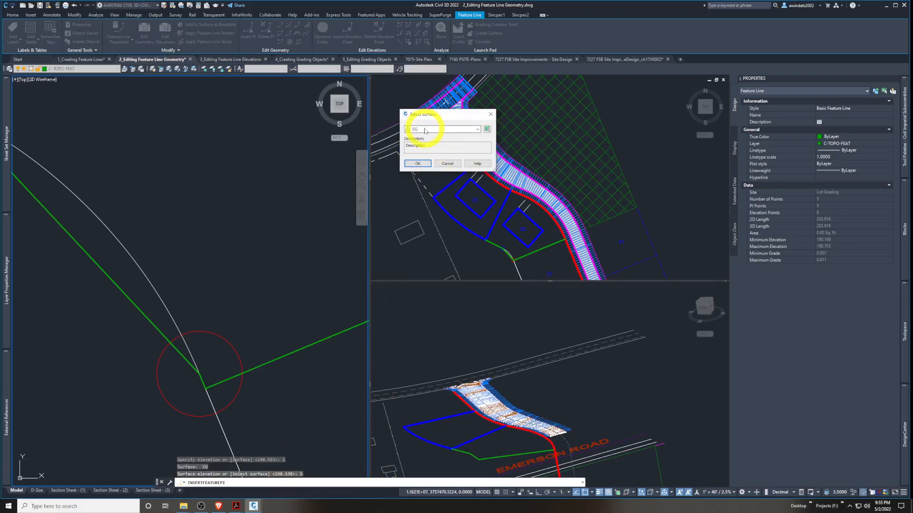
left_click(423, 161)
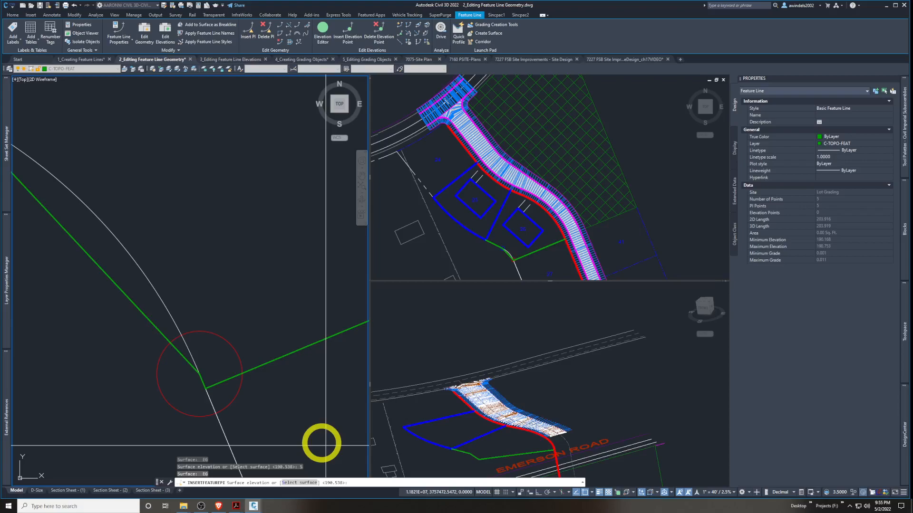
key("Return")
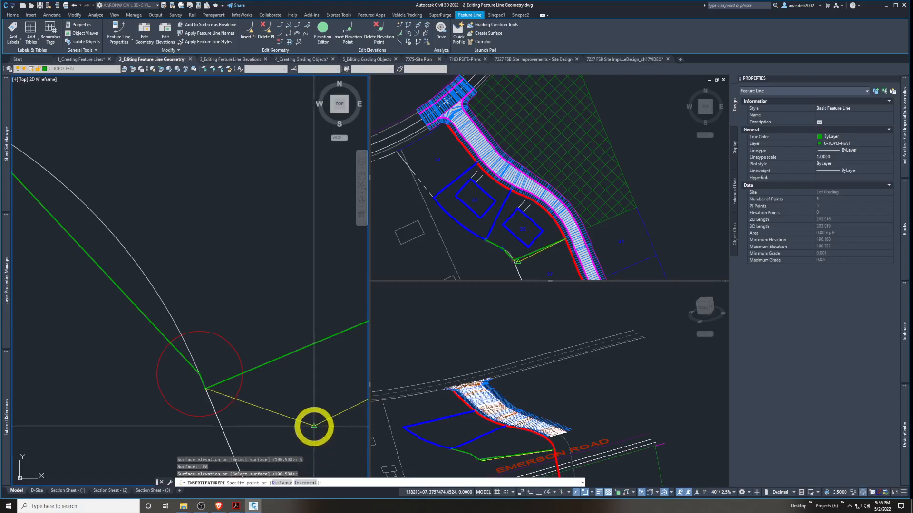
scroll(279, 397, "down", 3)
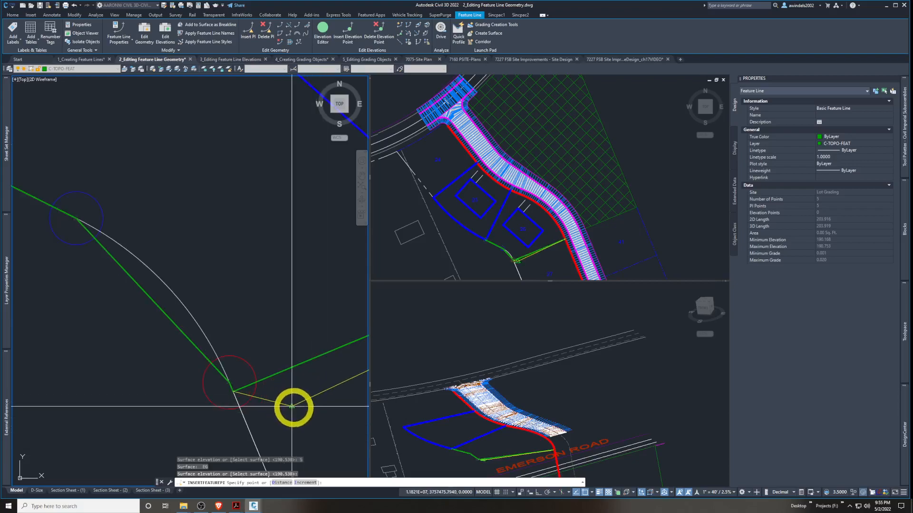
scroll(307, 411, "down", 3)
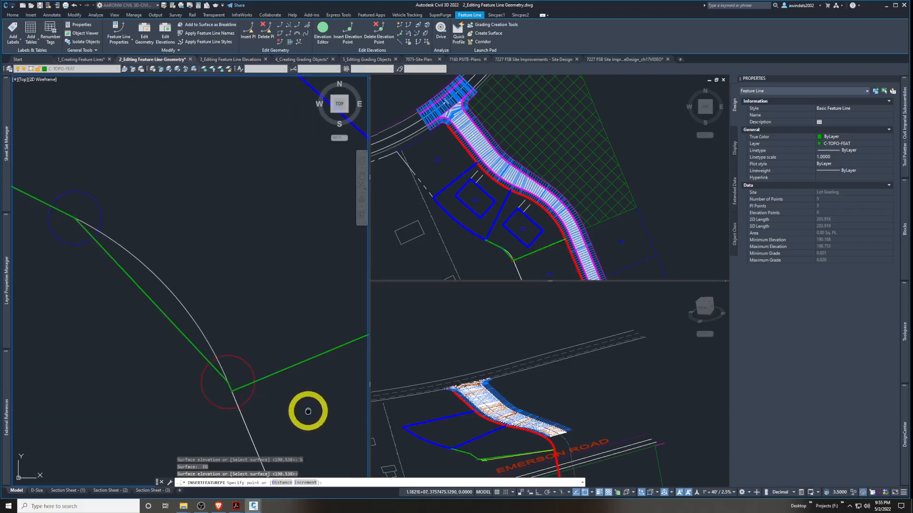
scroll(244, 410, "down", 3)
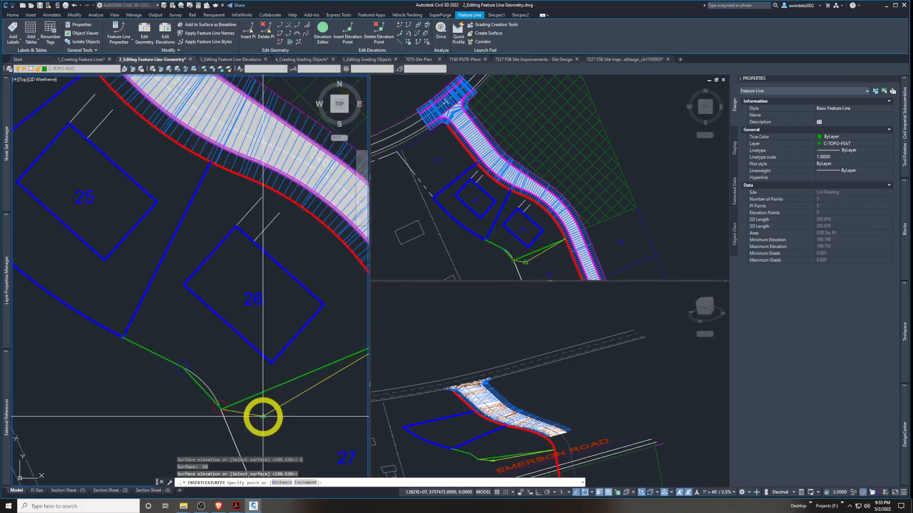
key("Escape")
key("Escape")
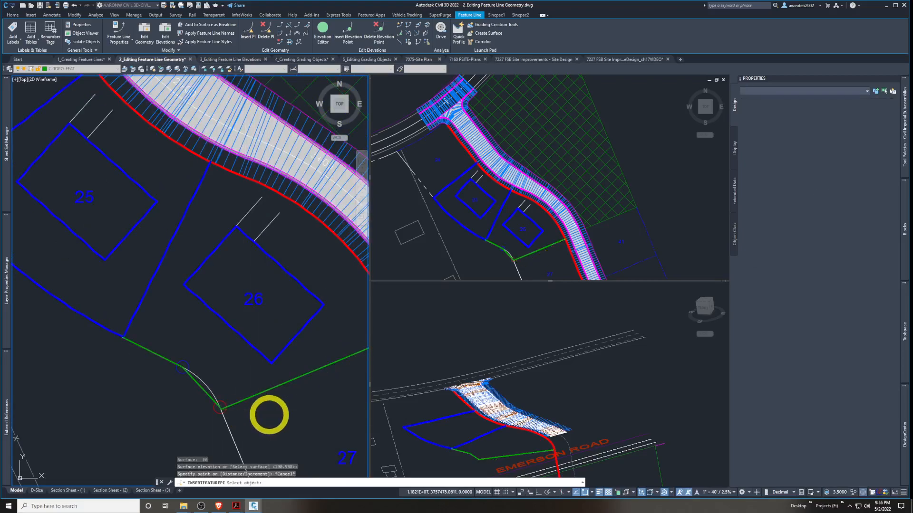
Start Fit Curve with the Points option on lot 26's green feature line, setting the start point at the blue circle's center
middle_click_drag(288, 416, 264, 409)
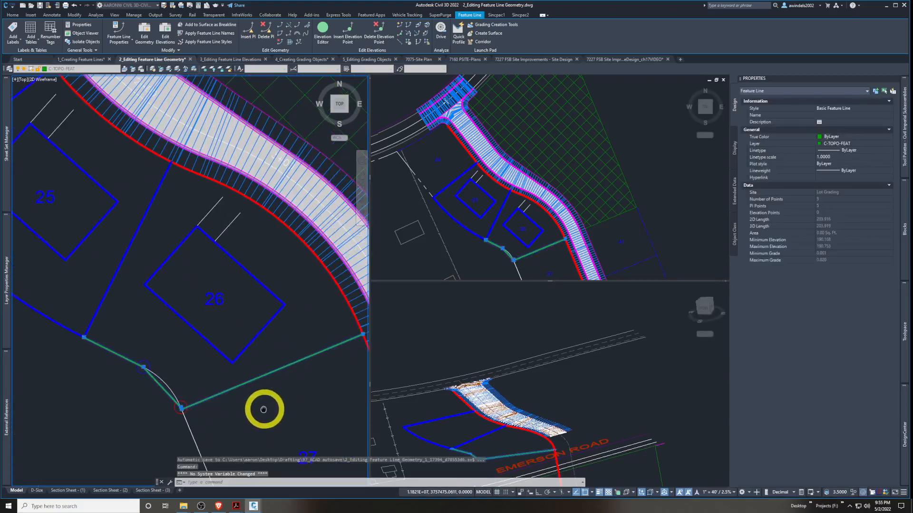
middle_click_drag(263, 410, 271, 401)
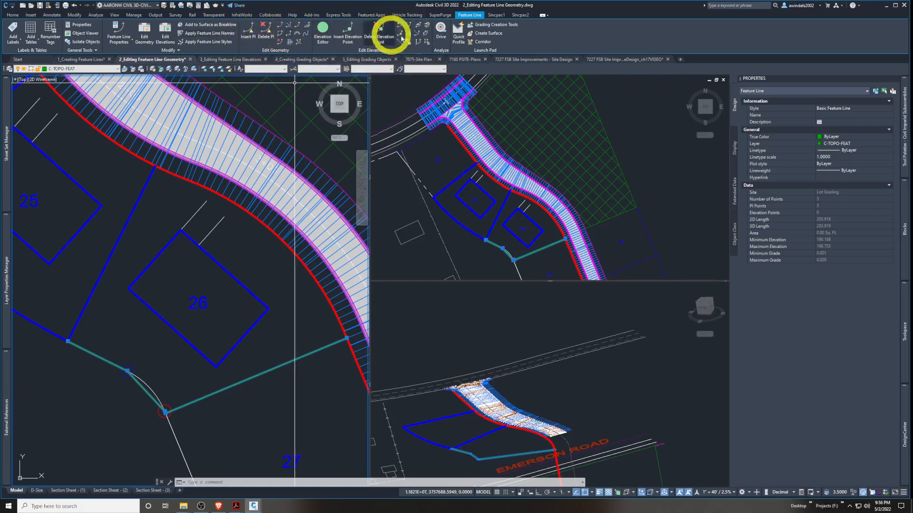
left_click(297, 34)
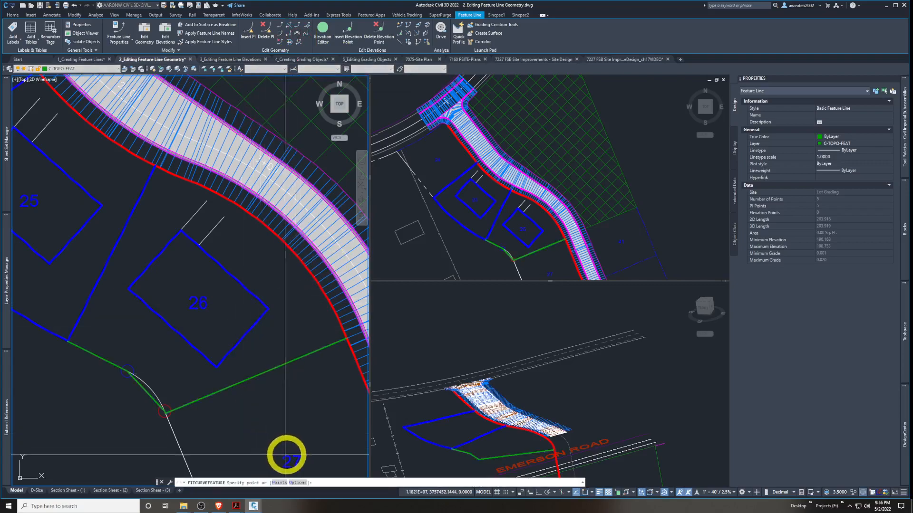
left_click(281, 483)
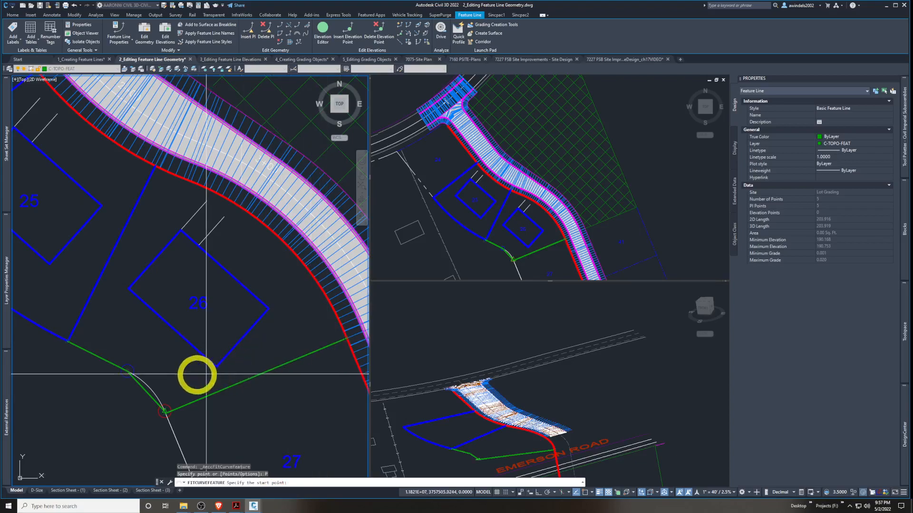
scroll(126, 367, "up", 3)
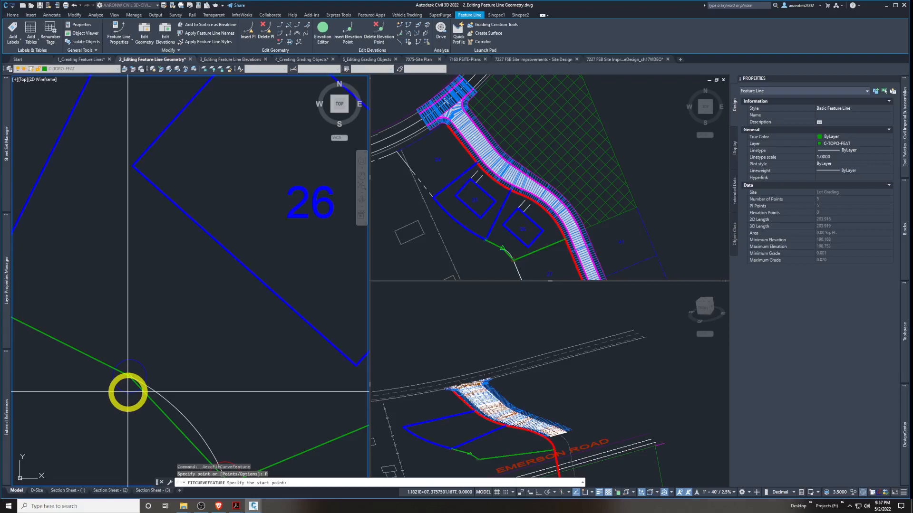
key("F8")
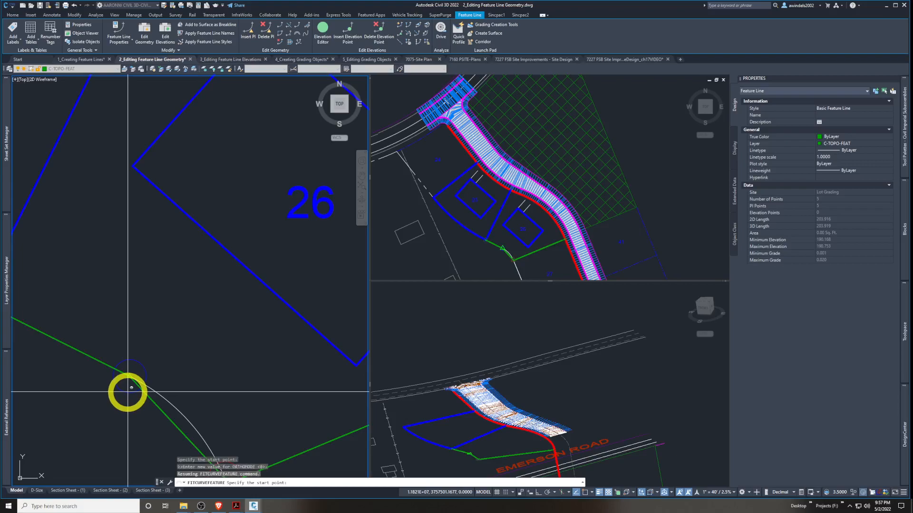
right_click(128, 392, "shift")
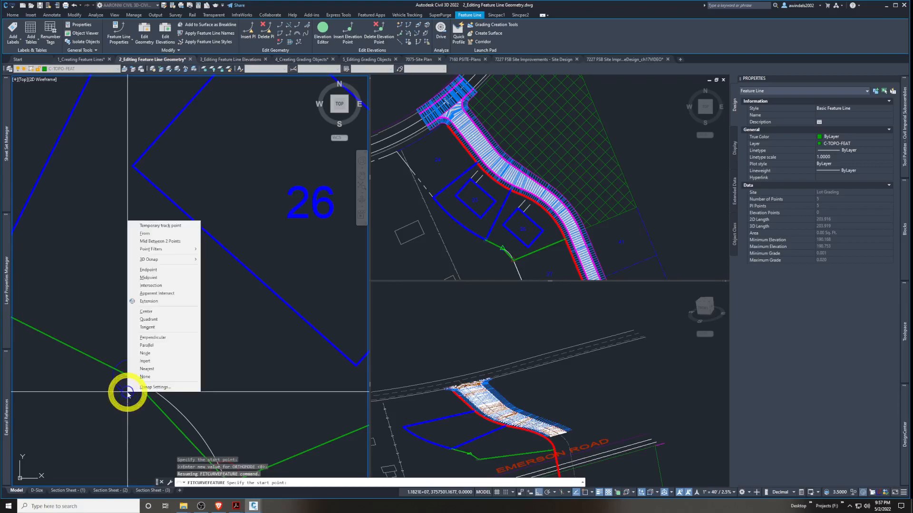
left_click(160, 312)
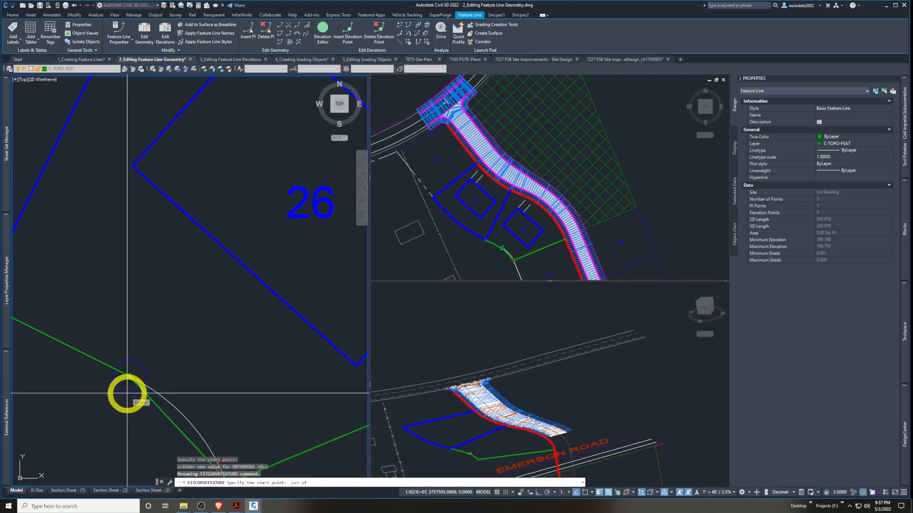
scroll(127, 393, "up", 5)
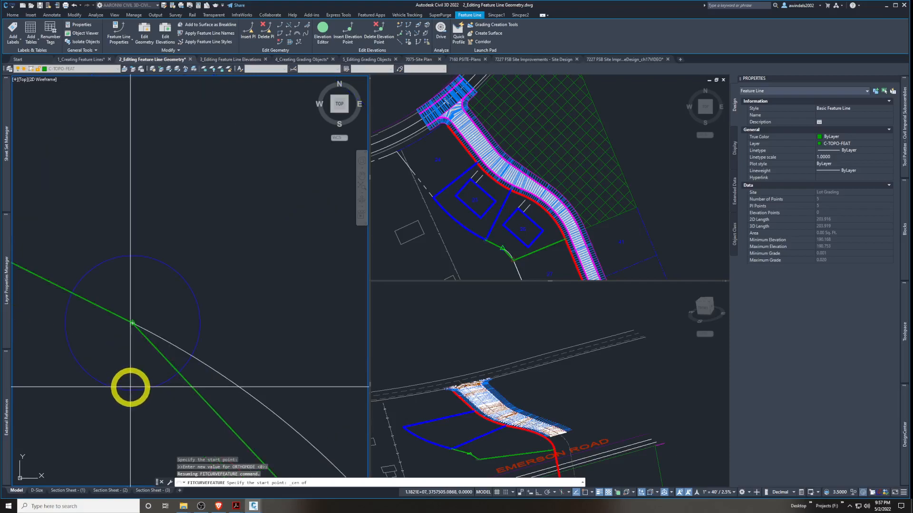
left_click(130, 387)
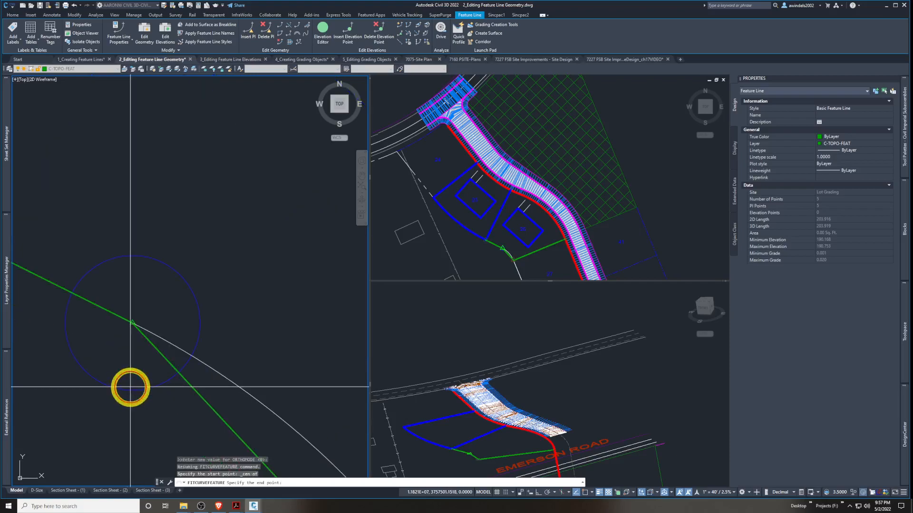
Set the fitted curve's end point at the center of the red circle, end Fit Curve and deselect the feature line
scroll(142, 385, "down", 5)
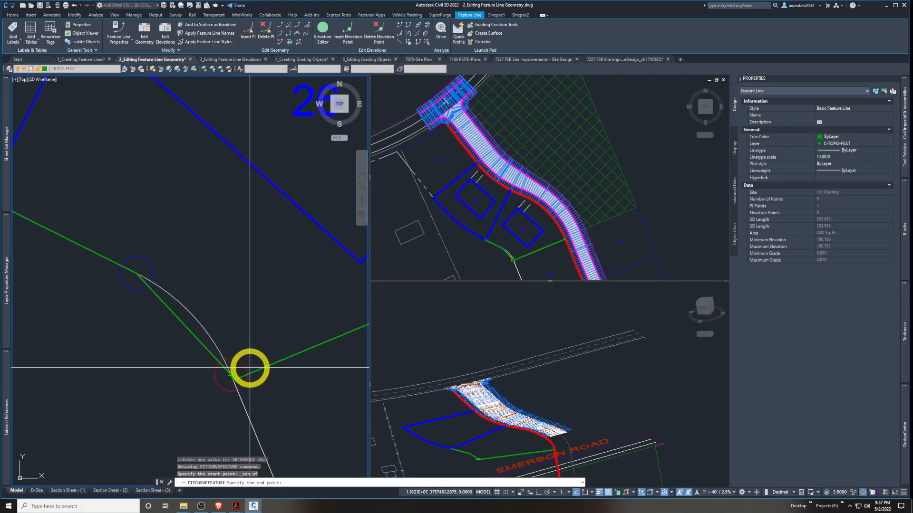
scroll(249, 370, "up", 3)
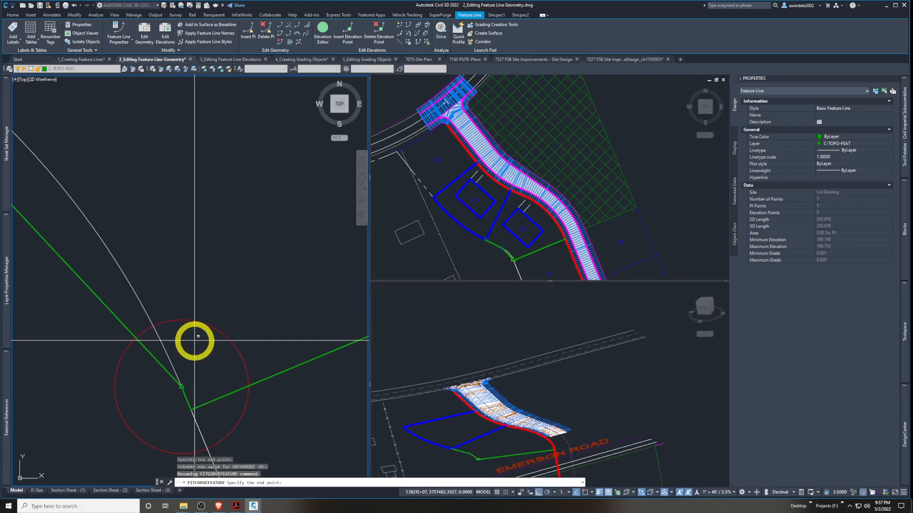
right_click(195, 341, "shift")
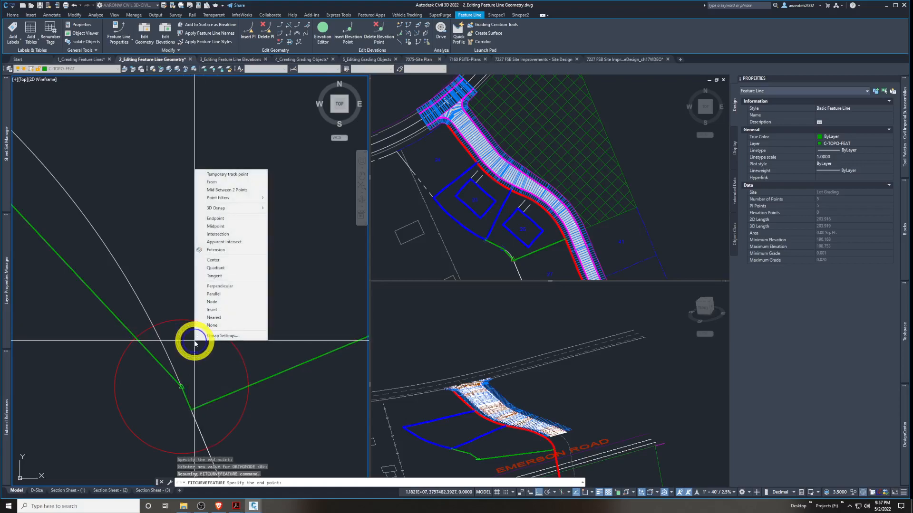
left_click(212, 260)
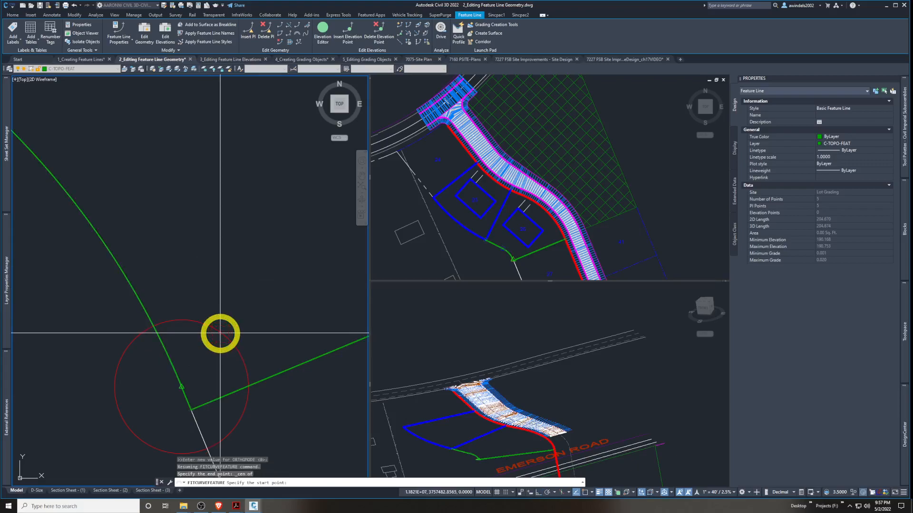
scroll(220, 333, "down", 4)
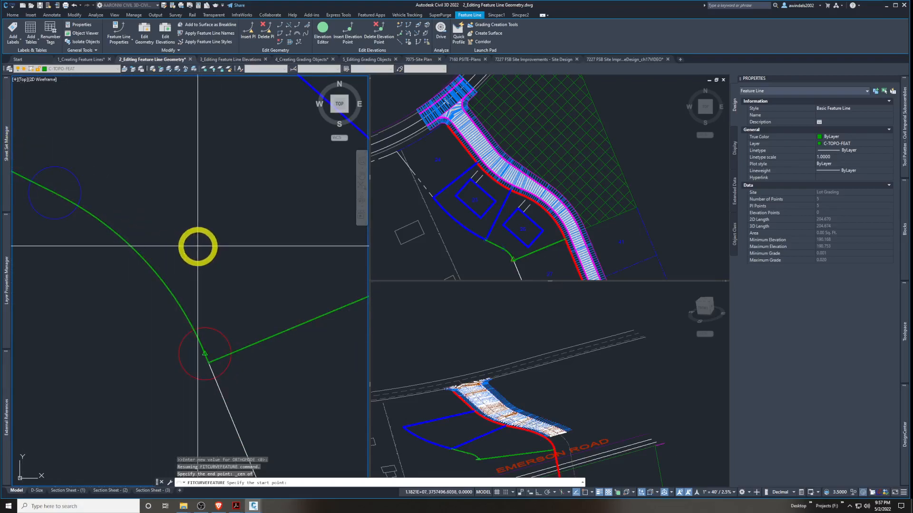
scroll(230, 233, "down", 2)
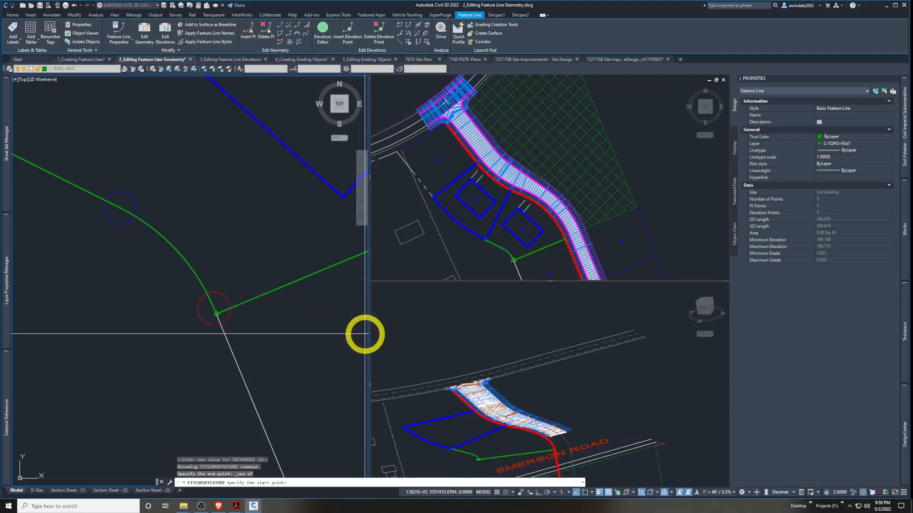
middle_click_drag(365, 334, 295, 330)
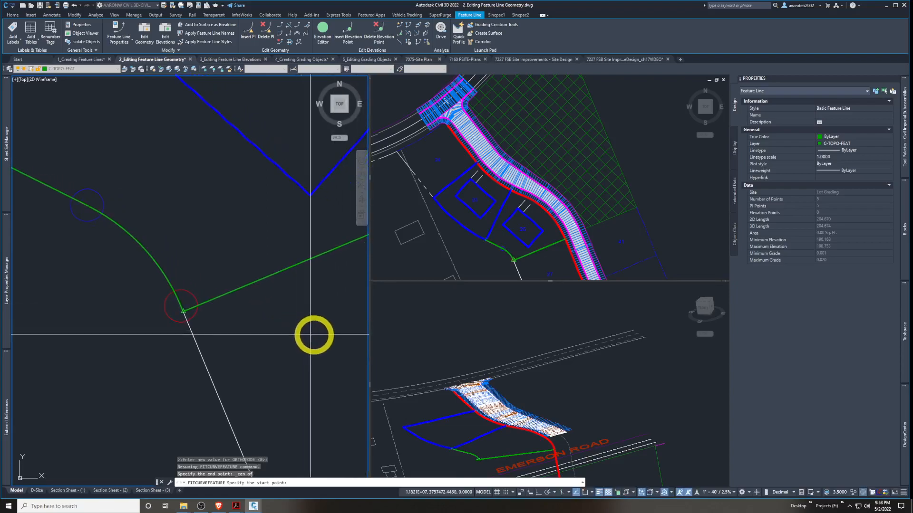
key("Escape")
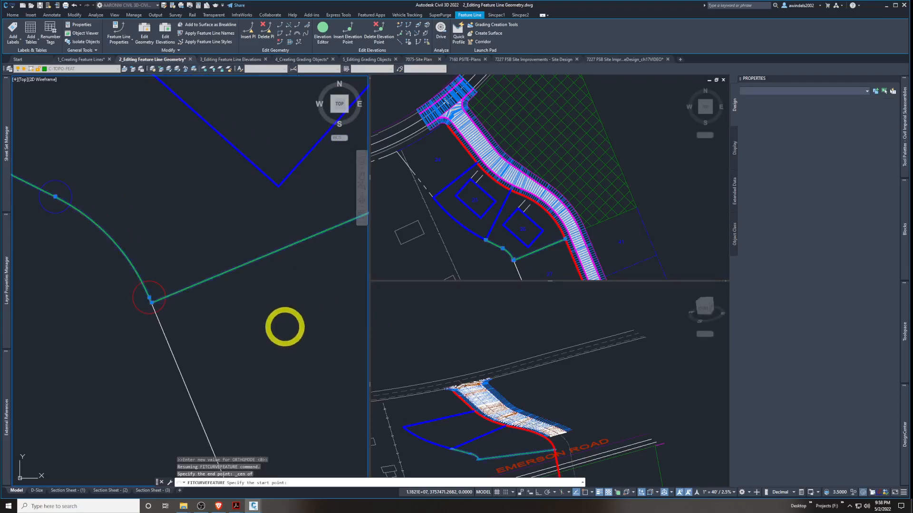
scroll(274, 332, "down", 1)
middle_click_drag(275, 332, 265, 341)
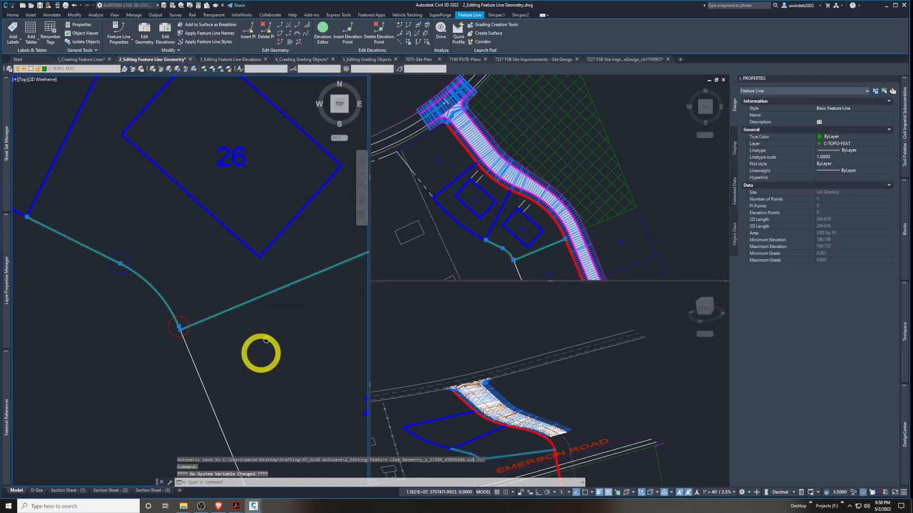
key("Escape")
key("Escape")
middle_click_drag(266, 340, 249, 371)
scroll(248, 371, "down", 3)
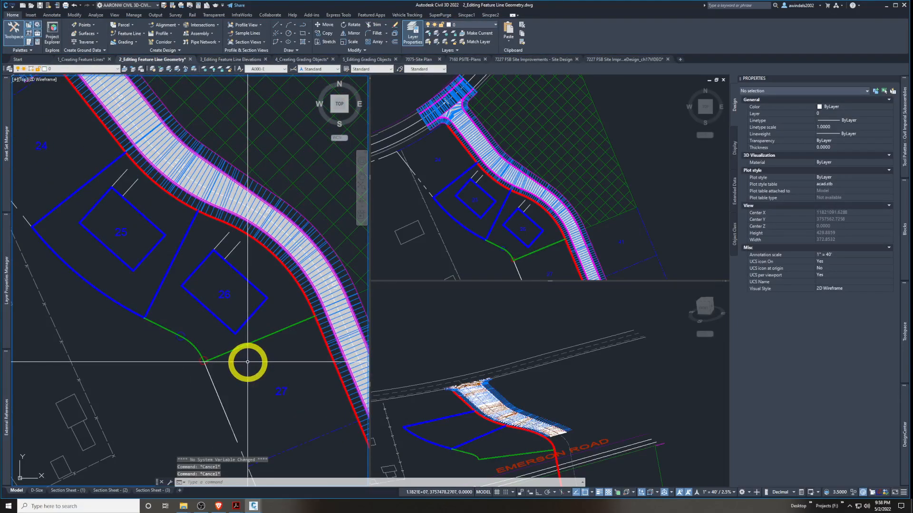
Break lot 25's blue feature line at the rear corner shared with lot 26, using that same corner for the first and second break points
scroll(150, 323, "up", 2)
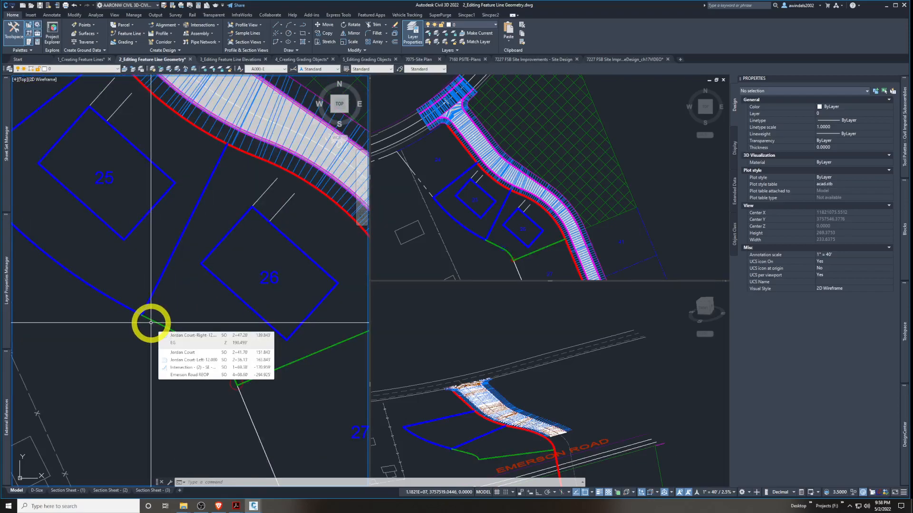
left_click(157, 323)
left_click(154, 323)
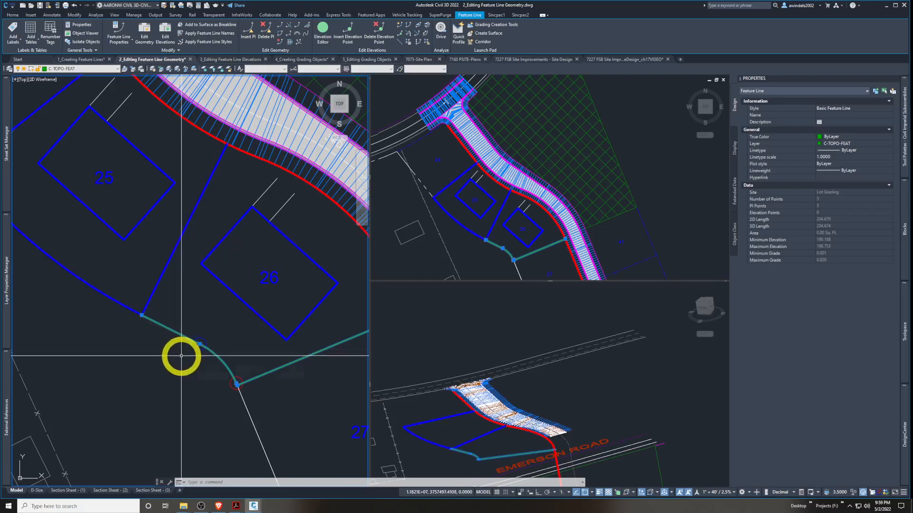
mouse_move(182, 350)
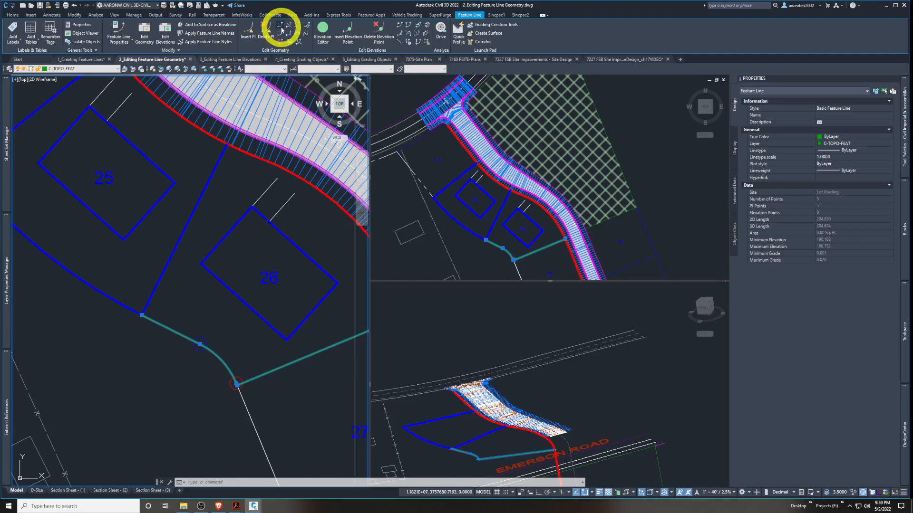
key("Escape")
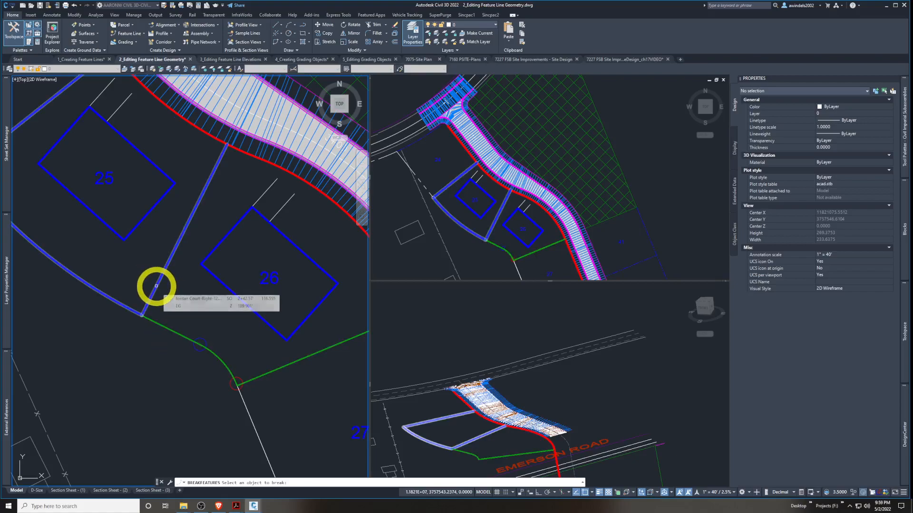
left_click(156, 286)
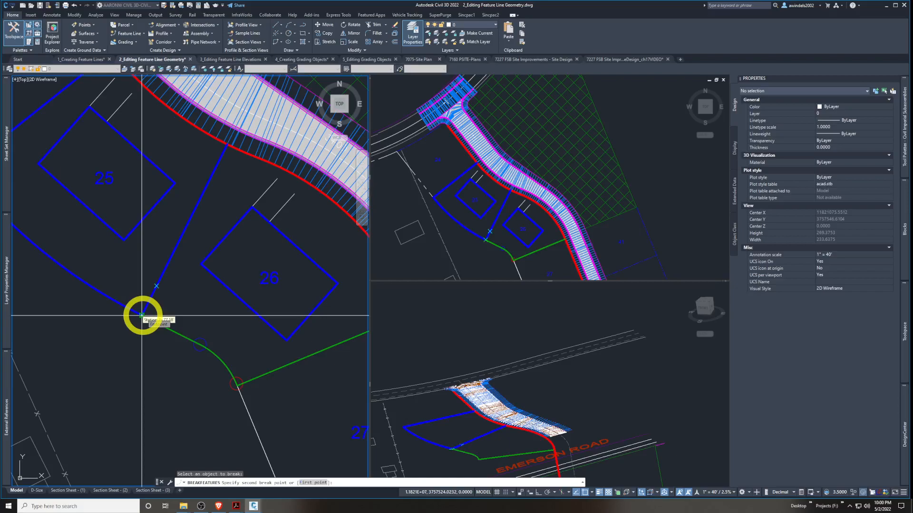
left_click(309, 483)
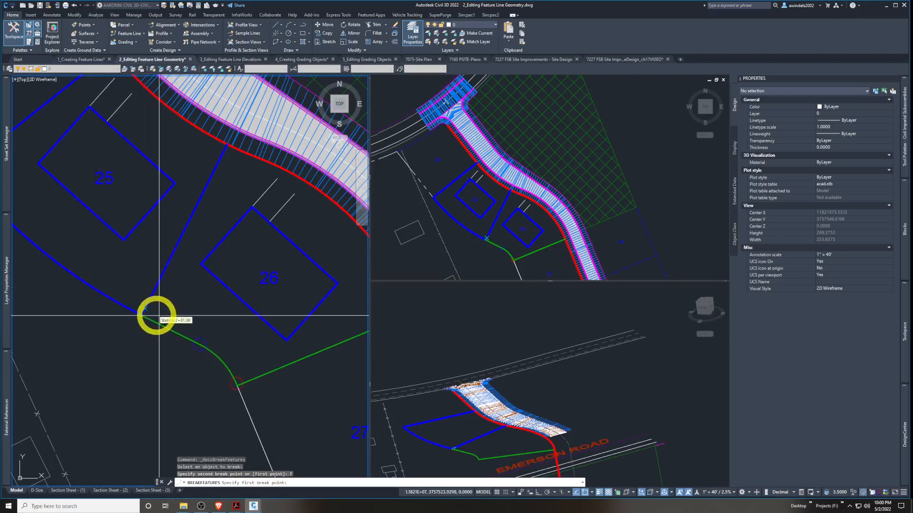
scroll(143, 319, "up", 5)
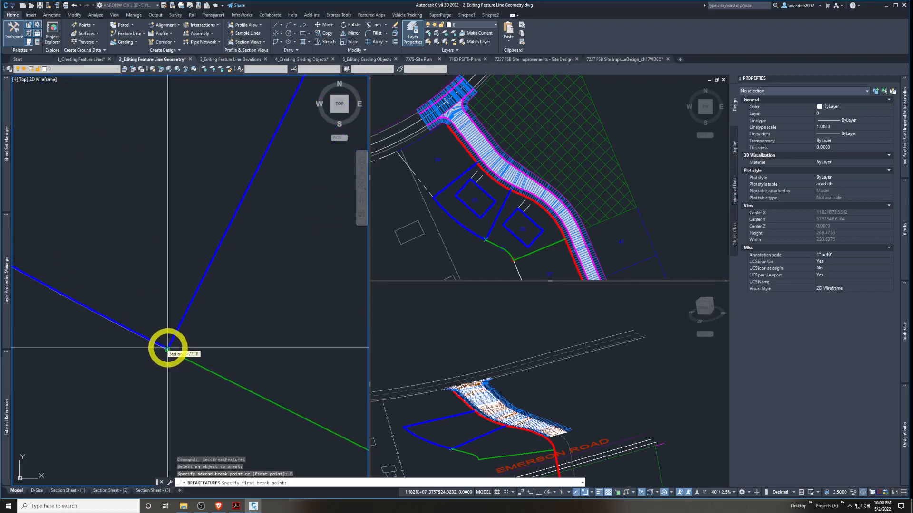
left_click(167, 349)
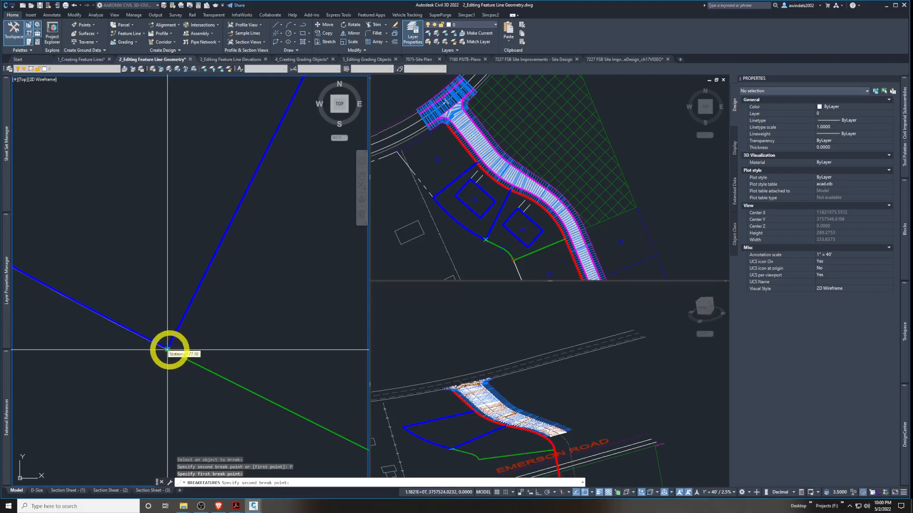
left_click(167, 349)
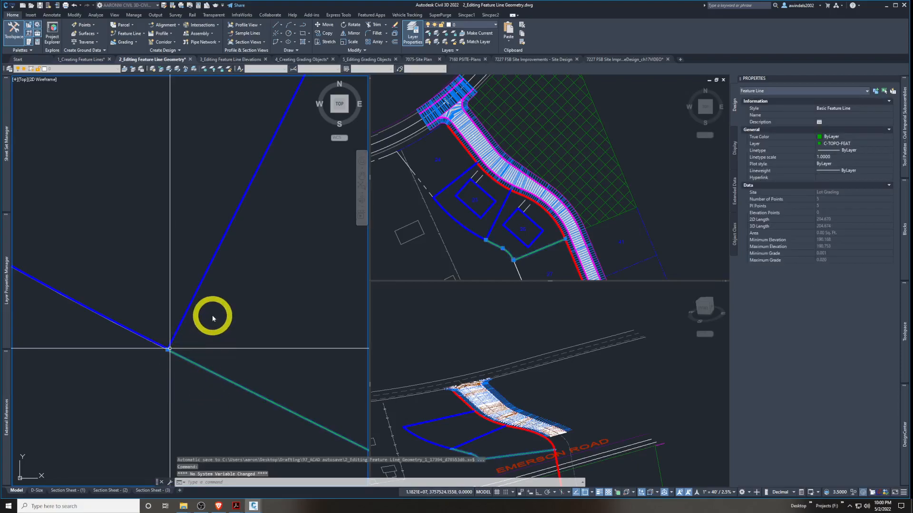
Check the break by selecting lot 25's rear feature line with the green line, and the separate line between lots 25 and 26
scroll(250, 308, "down", 6)
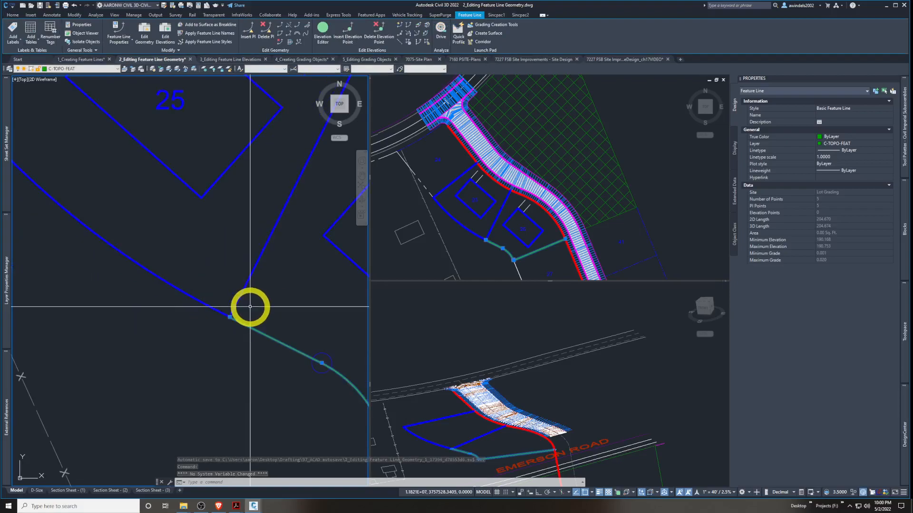
scroll(259, 306, "down", 3)
middle_click_drag(266, 305, 186, 309)
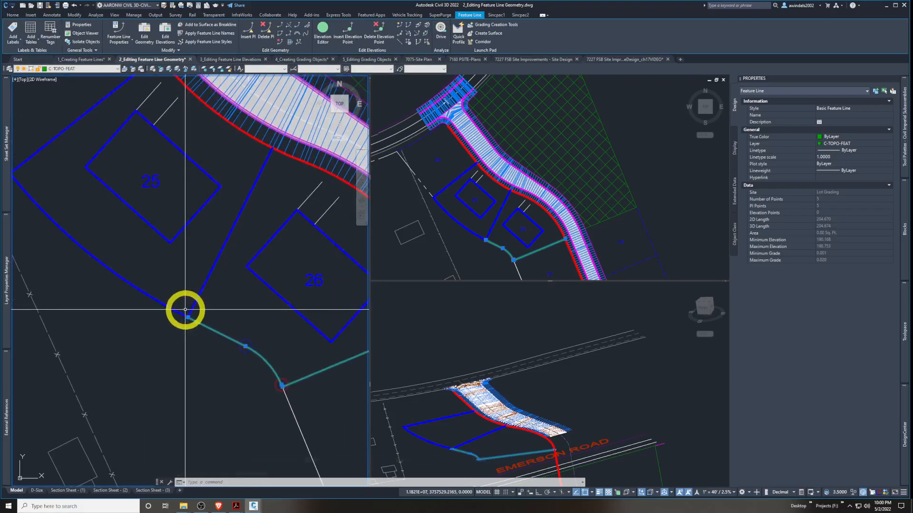
key("Escape")
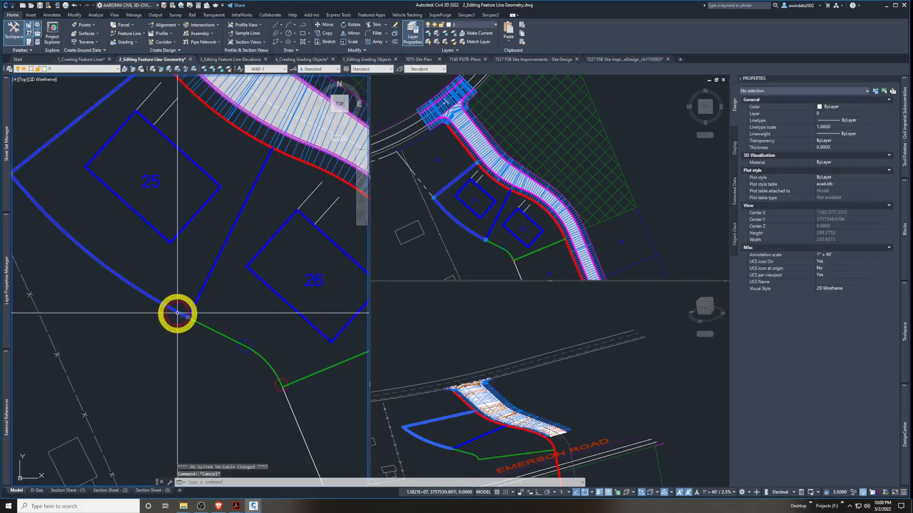
left_click(209, 328)
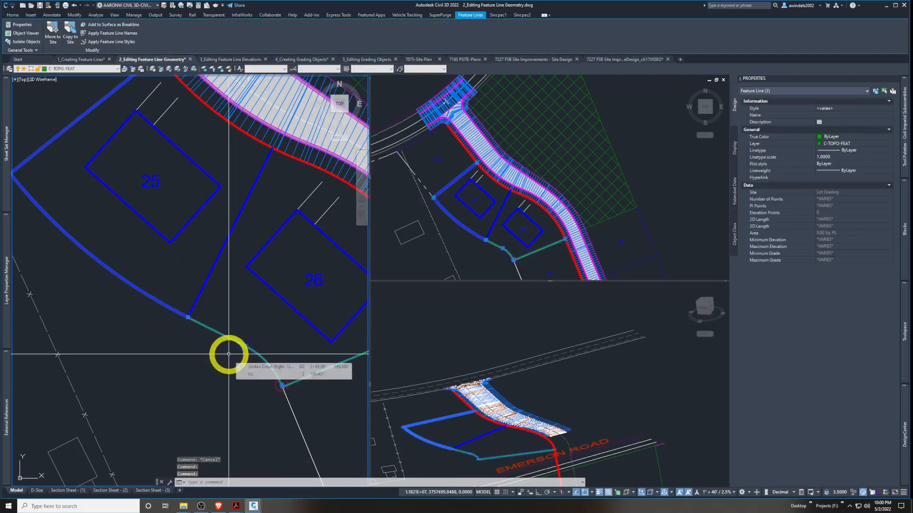
key("Escape")
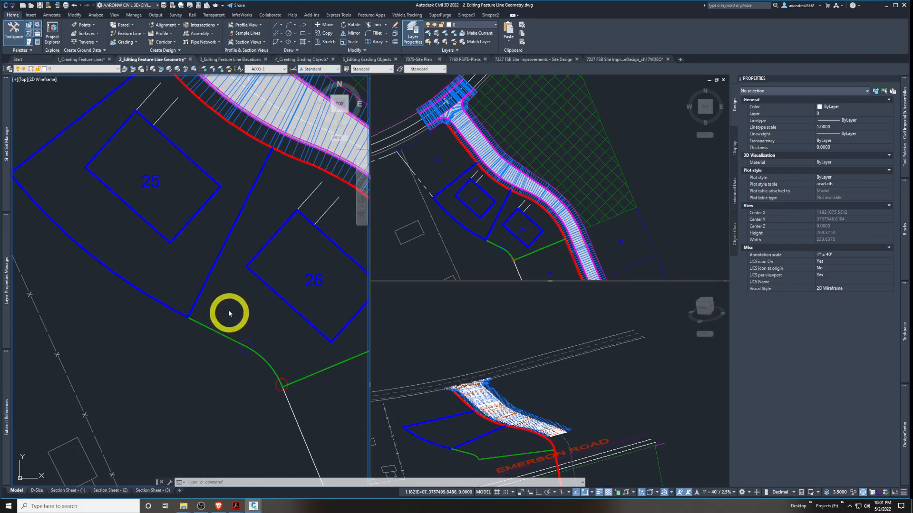
left_click(199, 294)
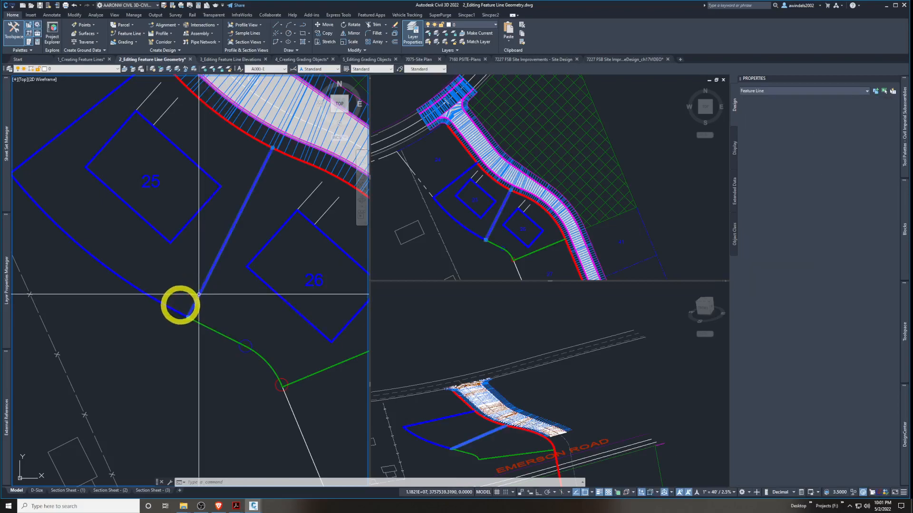
left_click(175, 309)
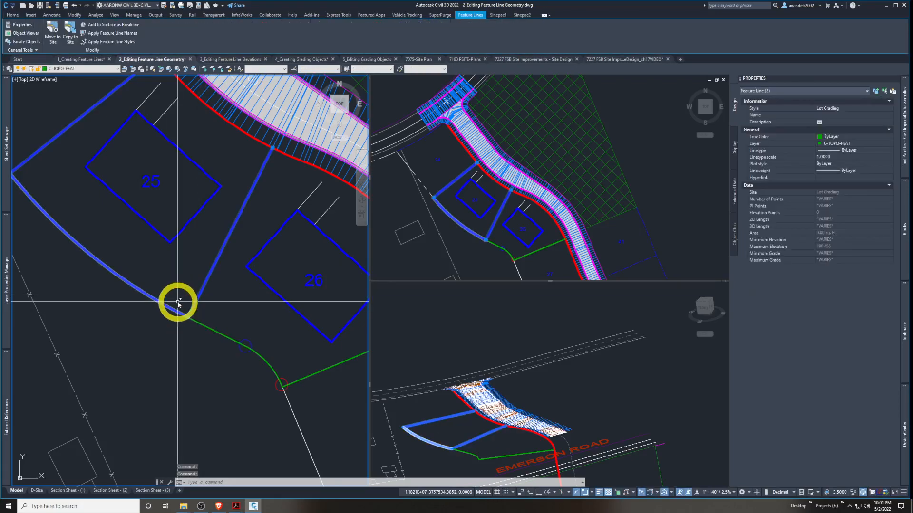
left_click(177, 303)
key("Escape")
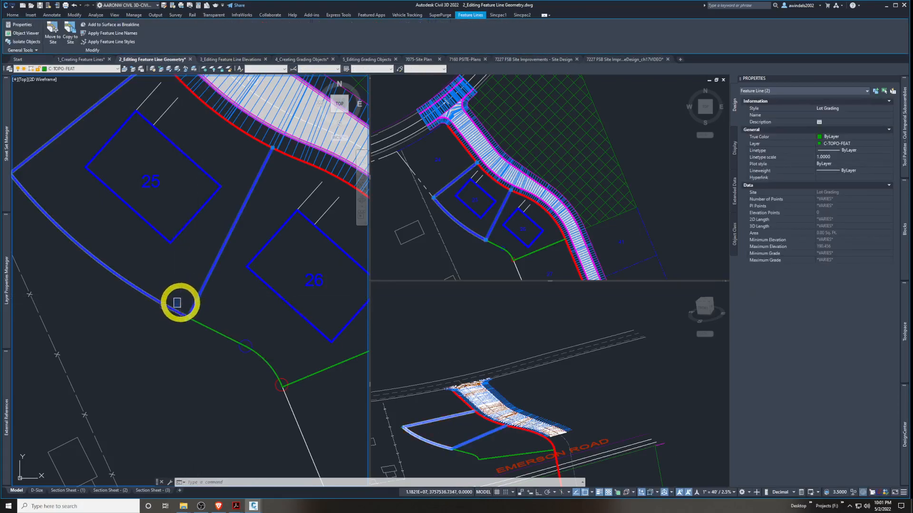
key("Escape")
Join lot 25's rear feature line to lot 26's green feature line and end the Join command
left_click(175, 311)
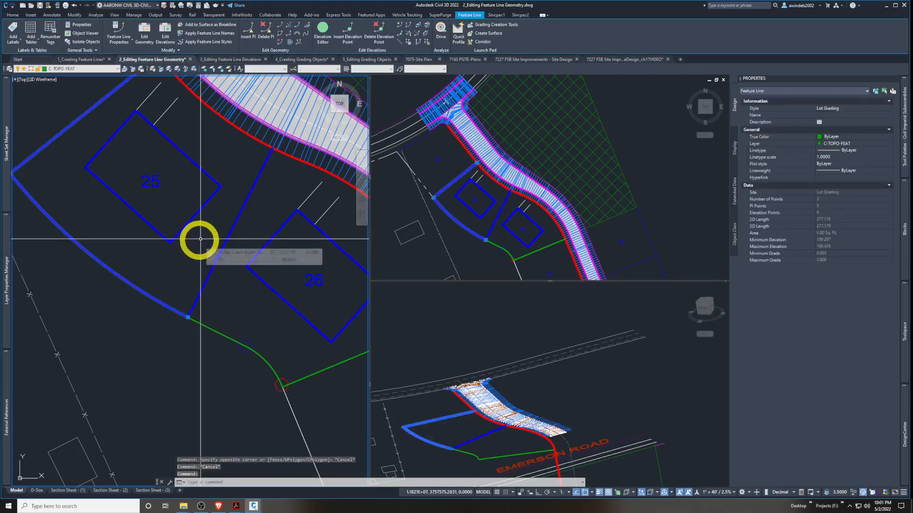
left_click(300, 28)
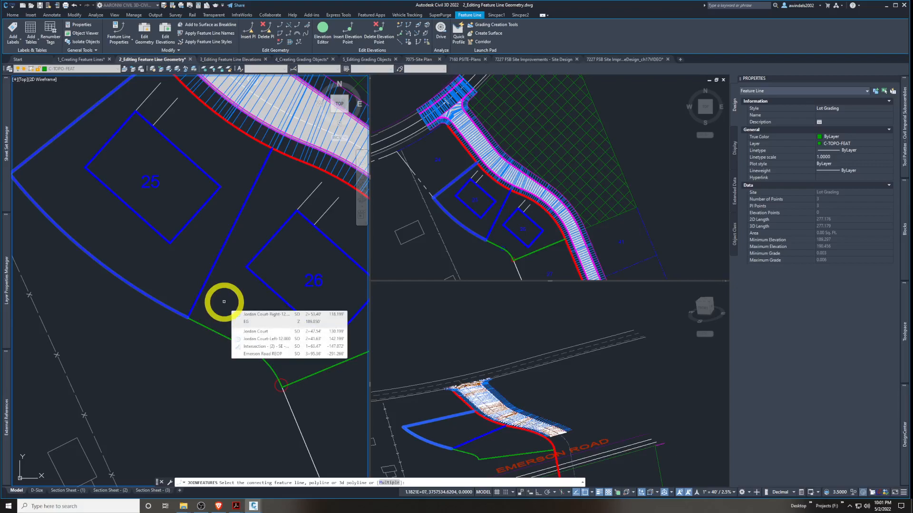
left_click(219, 333)
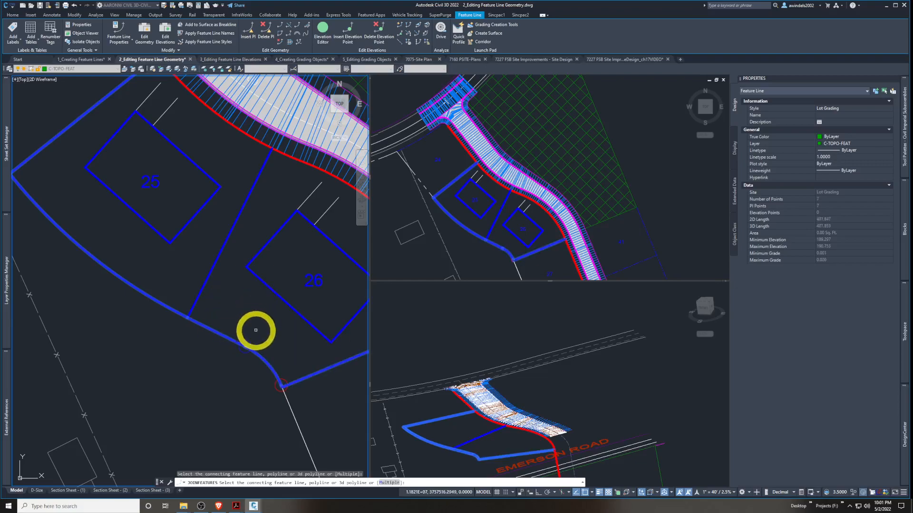
middle_click_drag(274, 342, 215, 331)
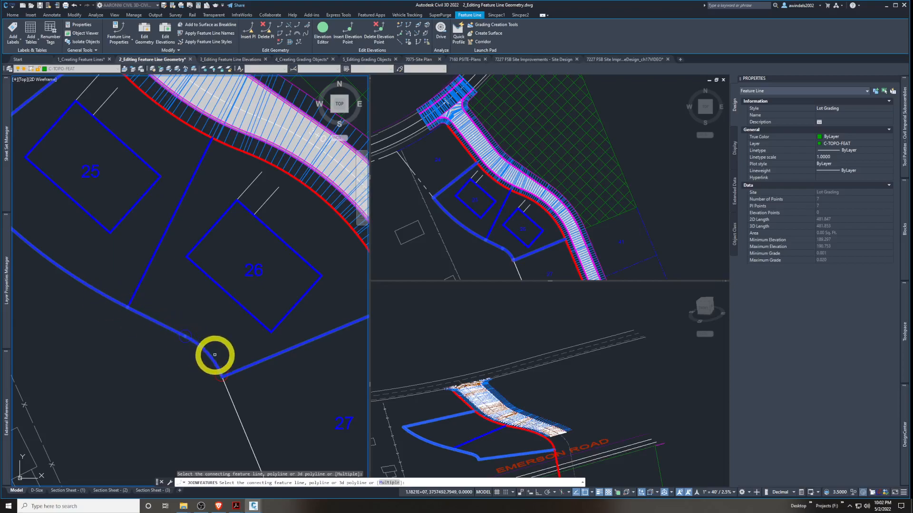
middle_click_drag(220, 357, 180, 342)
key("Escape")
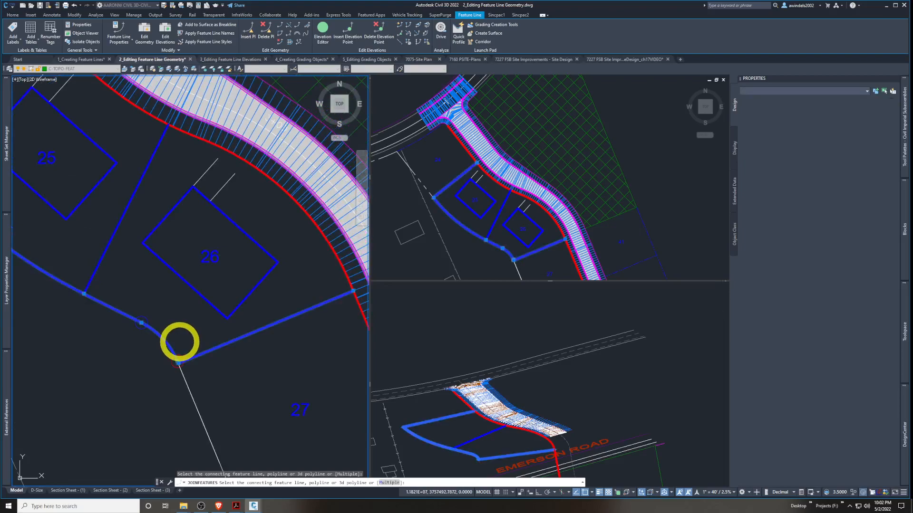
scroll(253, 373, "down", 4)
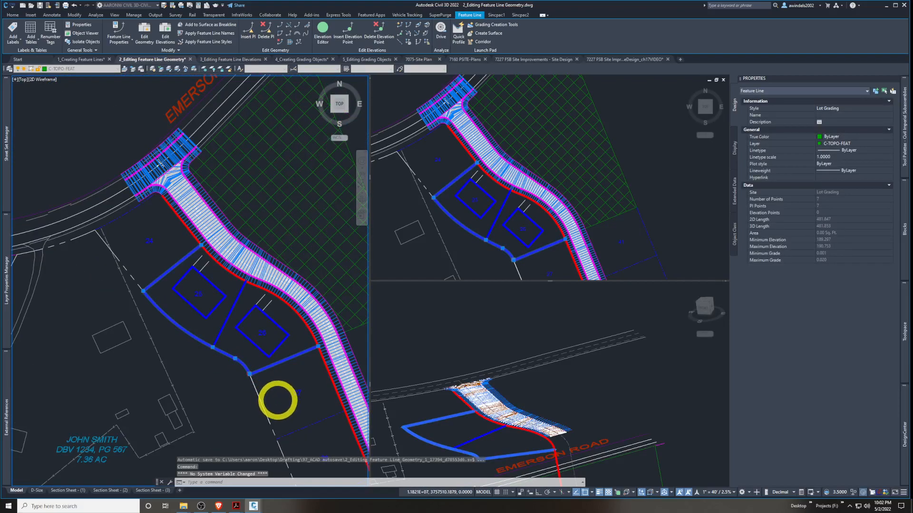
scroll(278, 400, "up", 3)
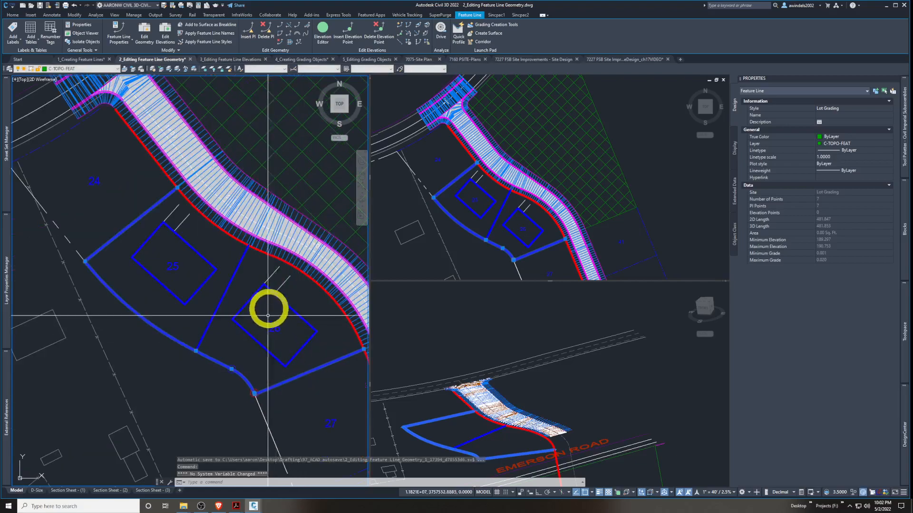
scroll(232, 349, "down", 3)
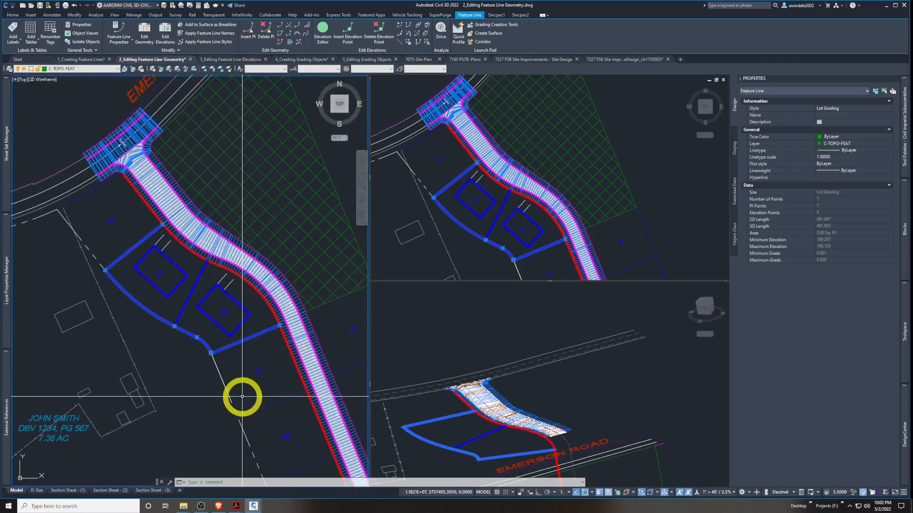
Switch to the AutoCAD Civil 3D 2016 Essentials PDF in Acrobat and read the Edit Elevation command descriptions up to the start of Exercise 17.3
mouse_move(236, 507)
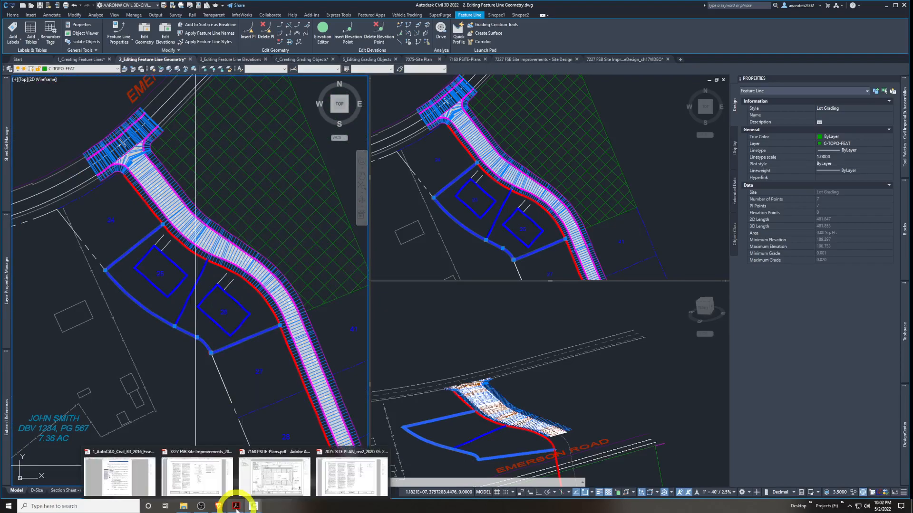
left_click(142, 473)
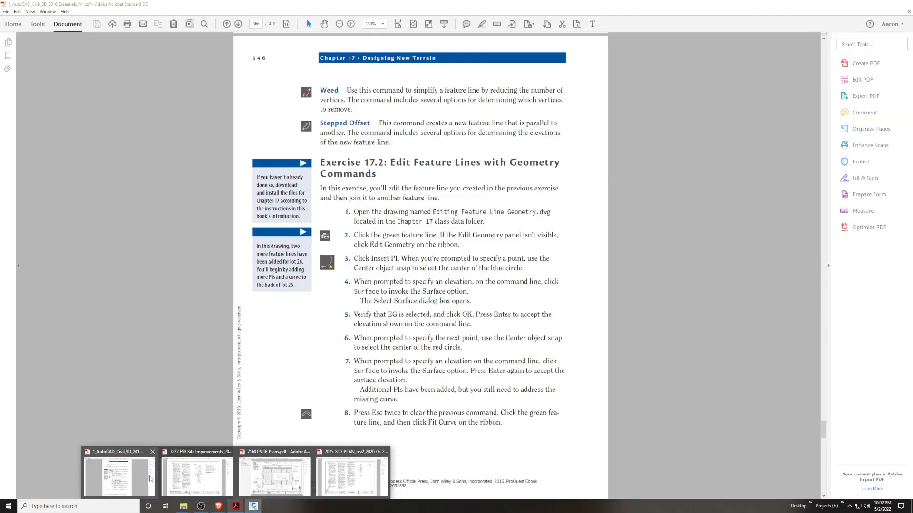
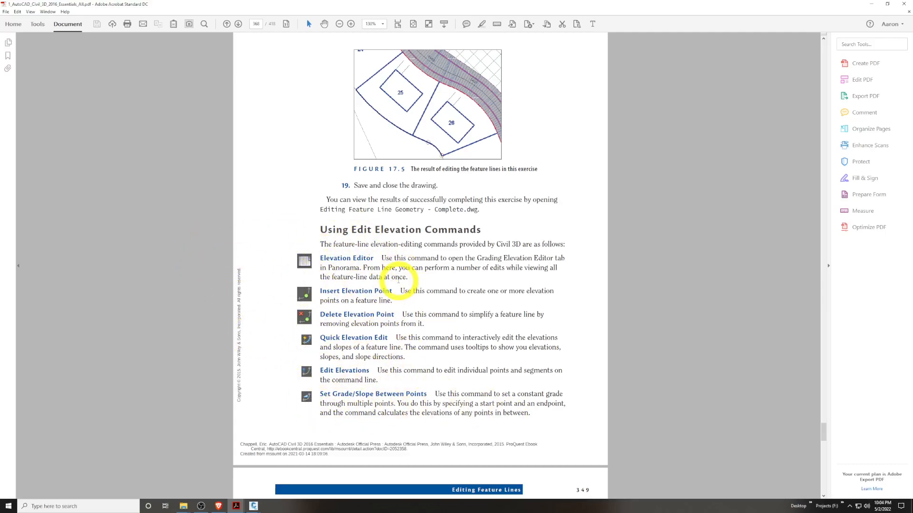
scroll(380, 234, "down", 3)
scroll(403, 232, "down", 3)
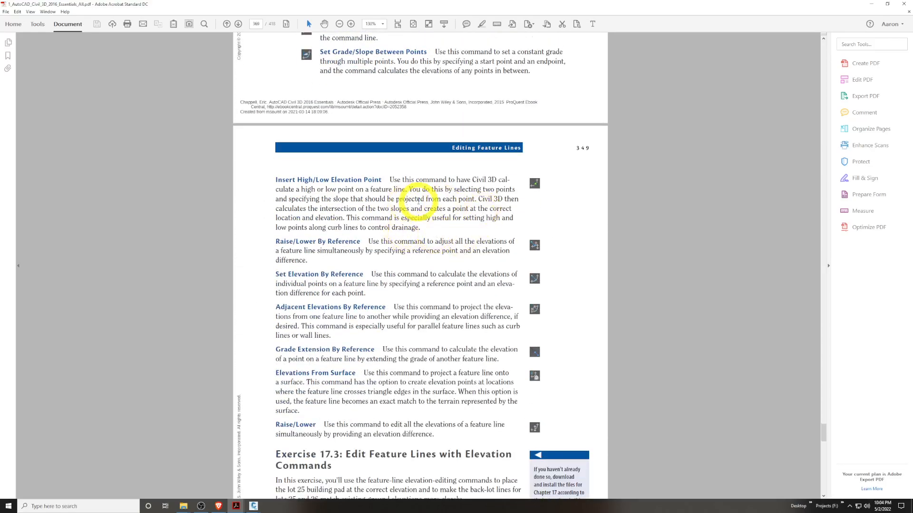
scroll(418, 199, "down", 1)
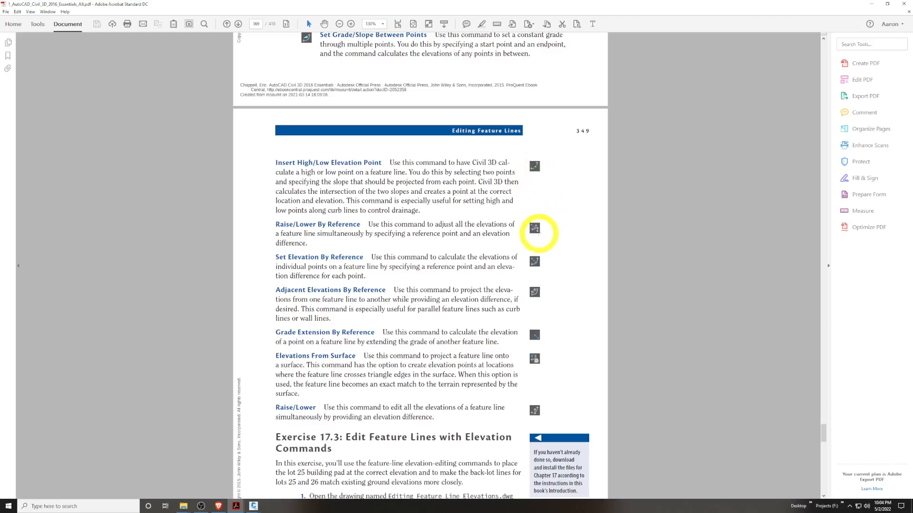
scroll(536, 230, "down", 1)
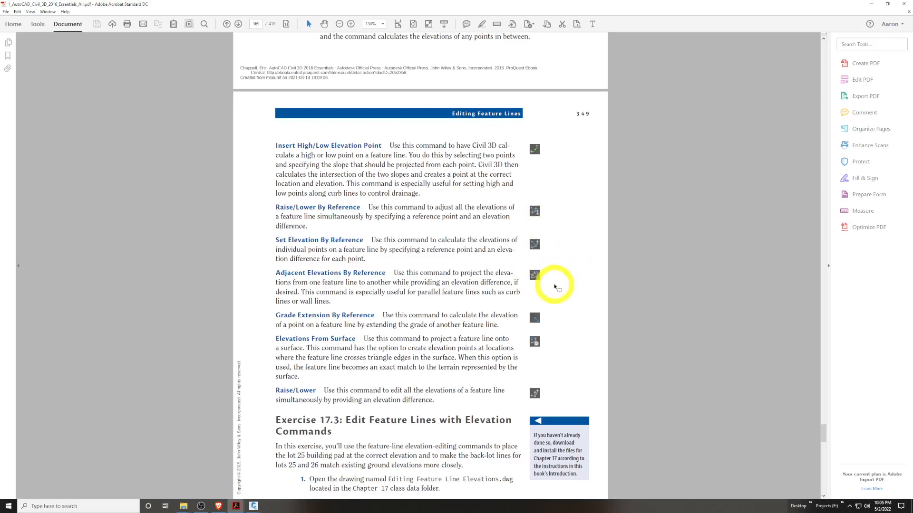
scroll(551, 286, "down", 1)
scroll(552, 289, "down", 1)
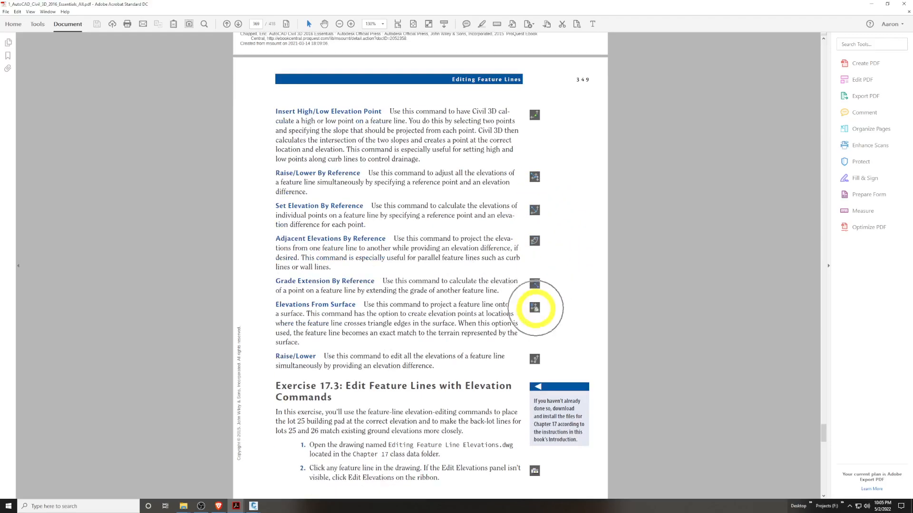
scroll(534, 308, "down", 1)
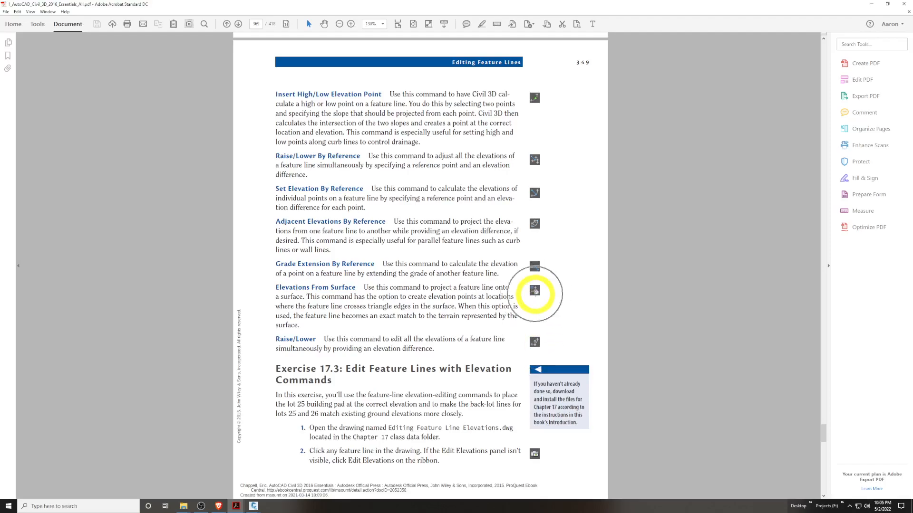
scroll(535, 332, "down", 1)
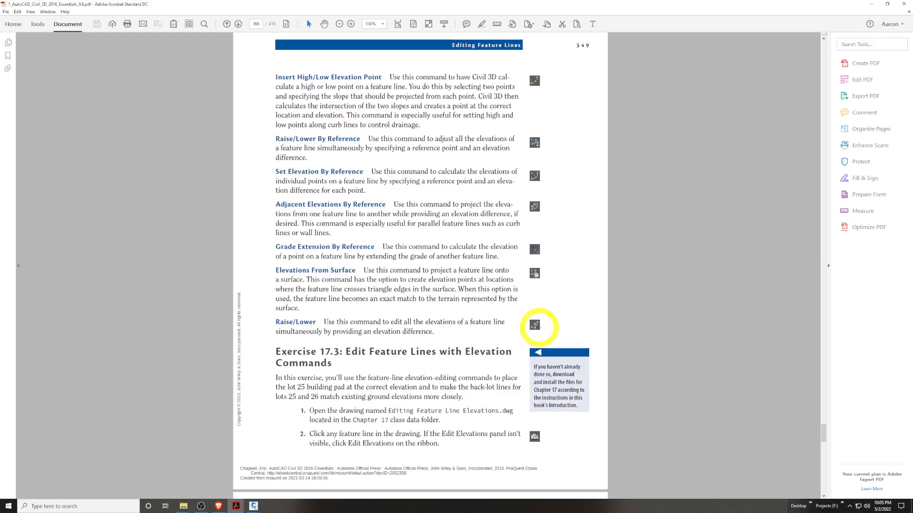
scroll(539, 327, "down", 5)
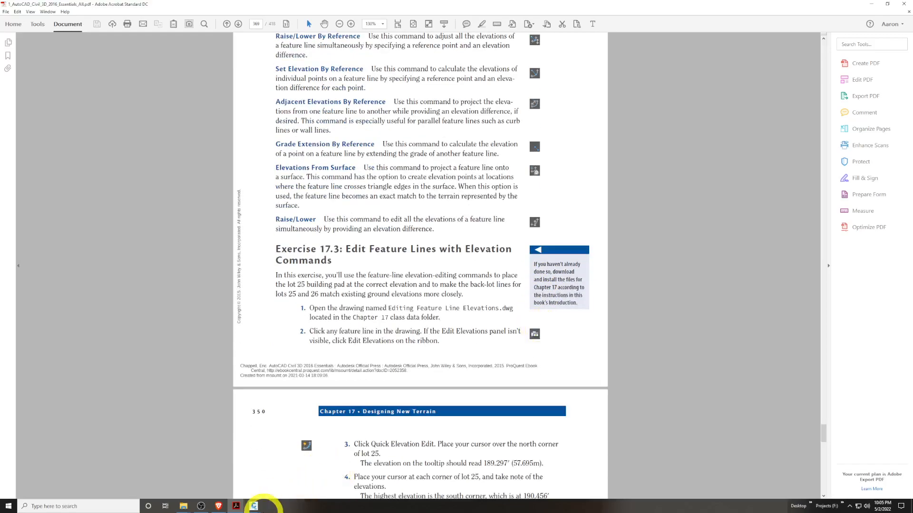
Switch to the Civil 3D drawing 7227 FSB Site Improvements-SiteDesign_ch17VIDEO and open the Elevation Editor for the TOE CURB-EOA 2 (1) feature line
mouse_move(253, 507)
left_click(671, 480)
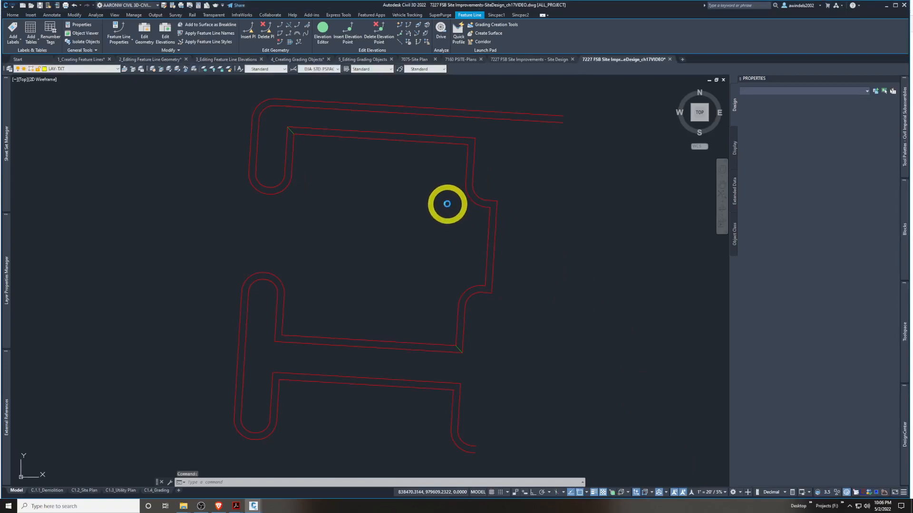
key("Escape")
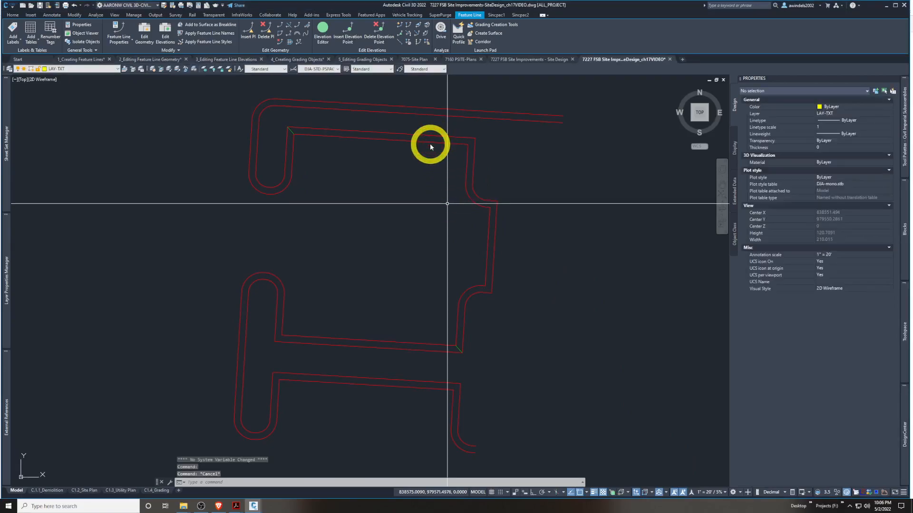
left_click(429, 144)
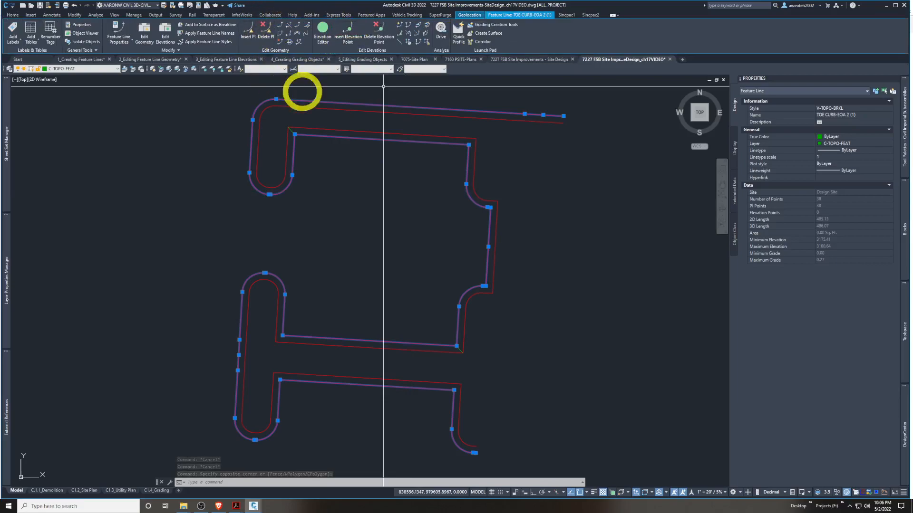
left_click(328, 38)
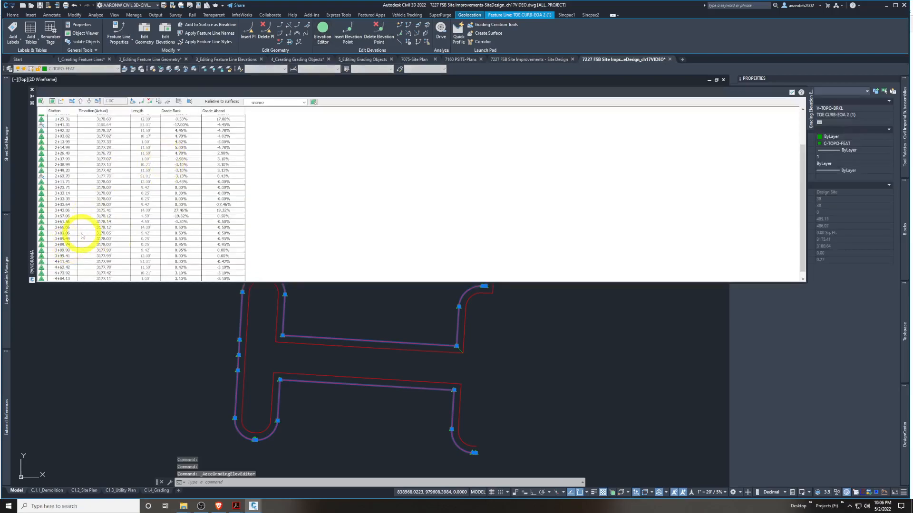
Examine the curb feature line's elevation points by selecting station rows between 0+00.00 and 2+60.70, and clear the feature line's selection in the drawing
left_click(93, 176)
scroll(397, 346, "down", 5)
scroll(394, 340, "up", 2)
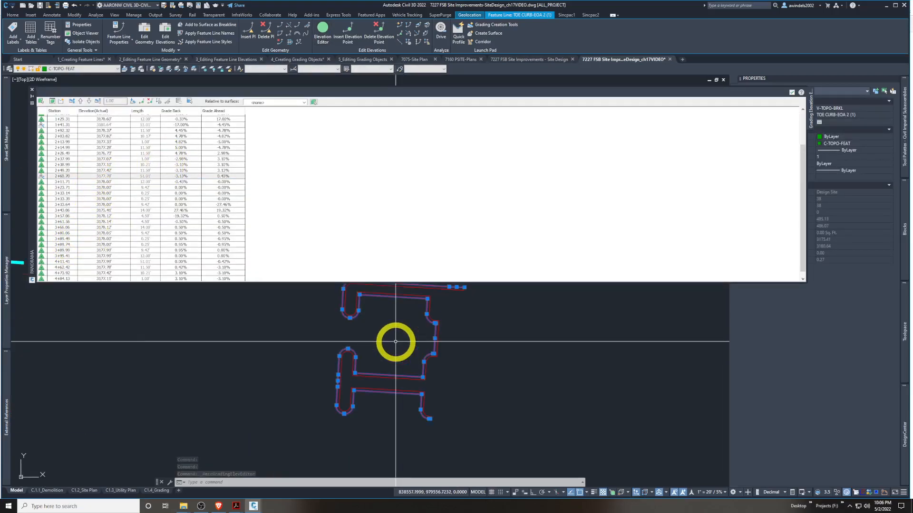
scroll(71, 119, "up", 3)
left_click(67, 119)
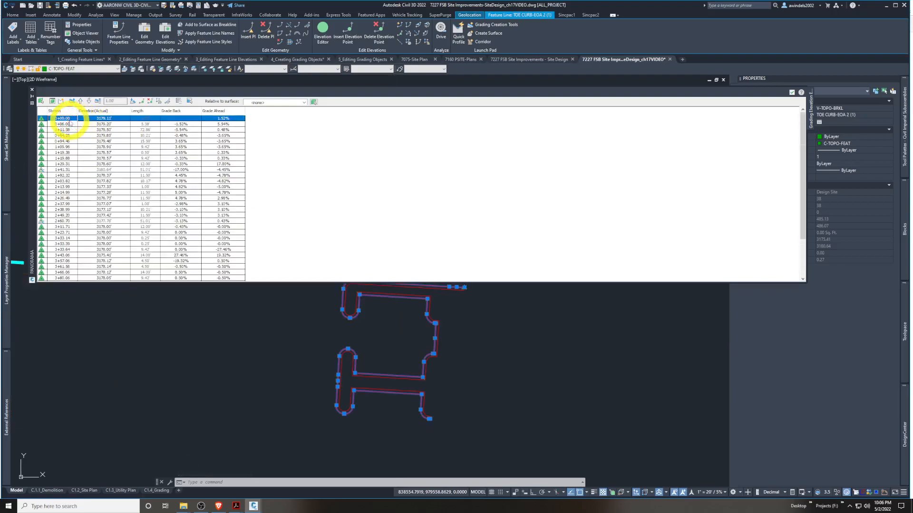
left_click(66, 148)
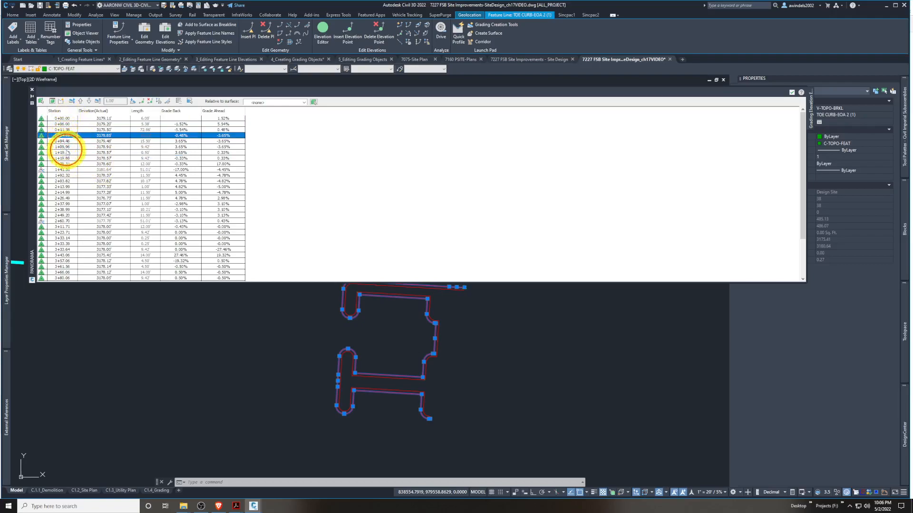
left_click(66, 184)
left_click(66, 210)
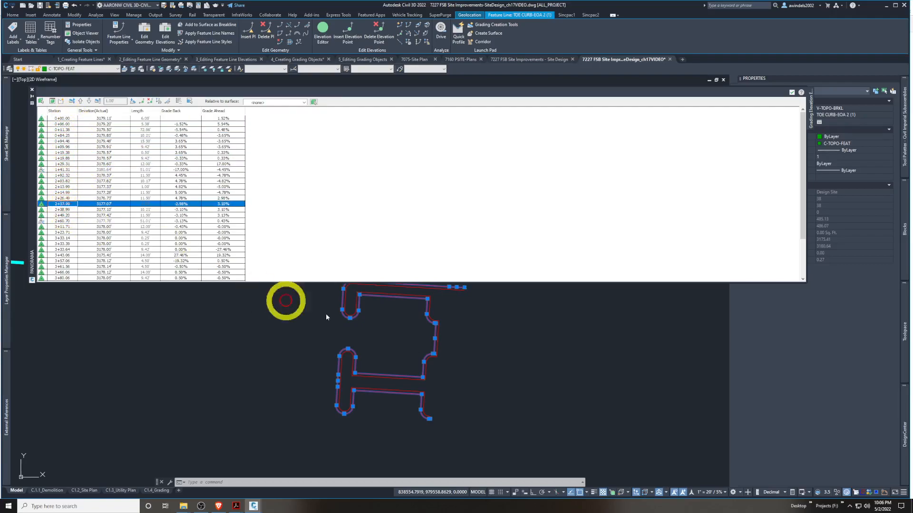
key("Escape")
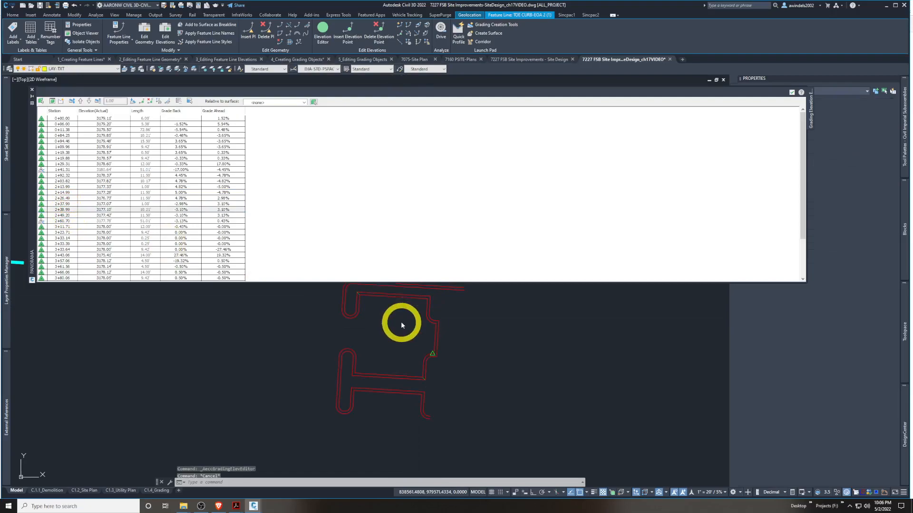
Step through the station rows from 1+92.32 back to 1+19.38 and forward again to locate each point's marker in the drawing
left_click(65, 176)
key("Up")
key("Up")
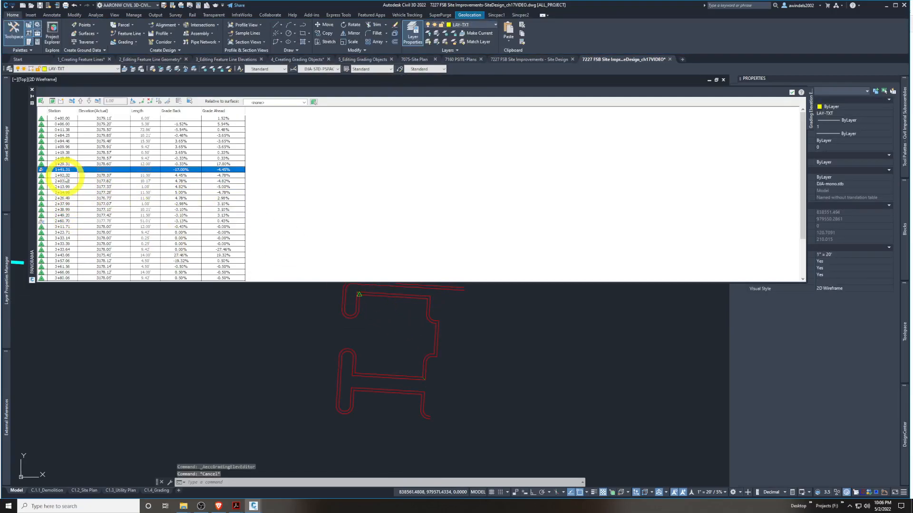
key("Up")
key("Up")
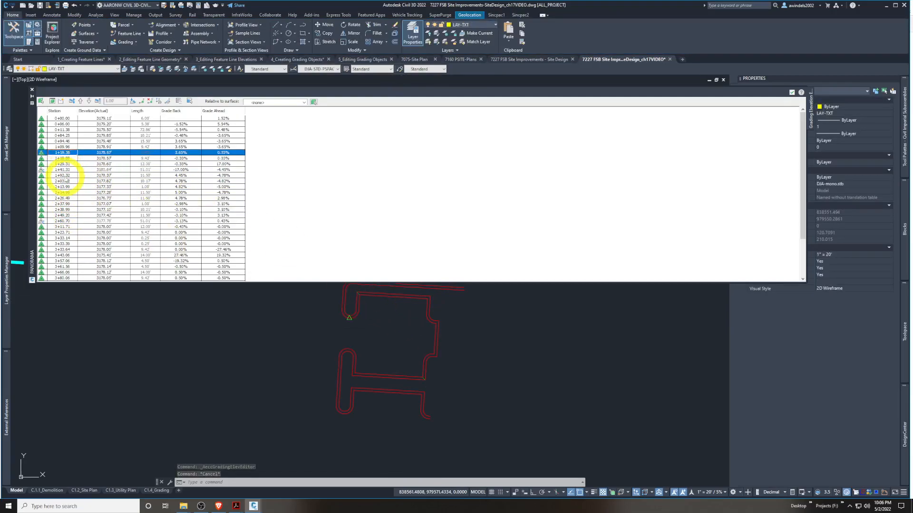
key("Down")
key("Down")
key("Down")
key("Down")
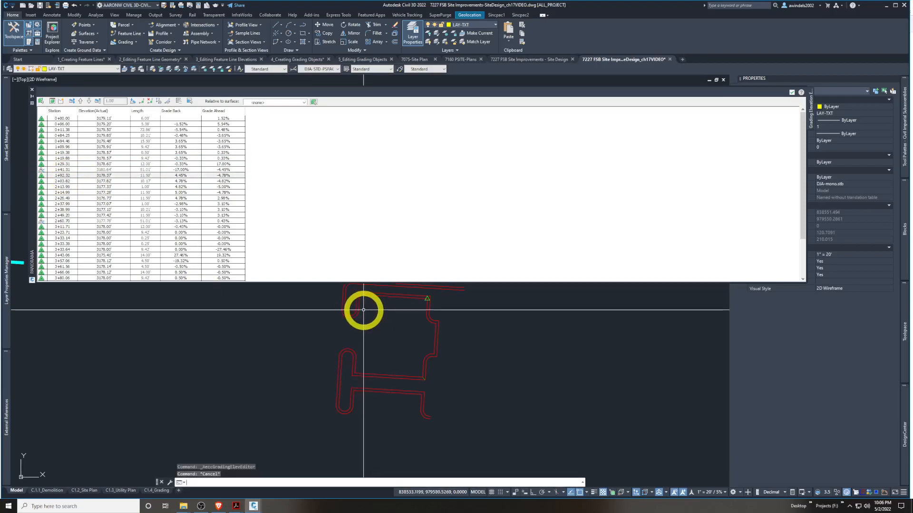
Examine the elevation values at stations 0+84.25, 0+06.00 and 1+09.86 and the segment length at station 1+92.32
left_click(103, 136)
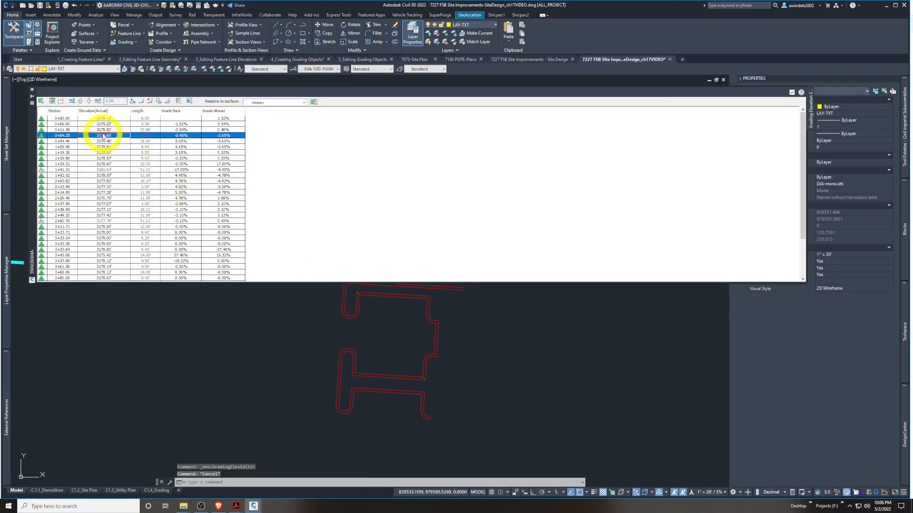
left_click(102, 123)
left_click(110, 148)
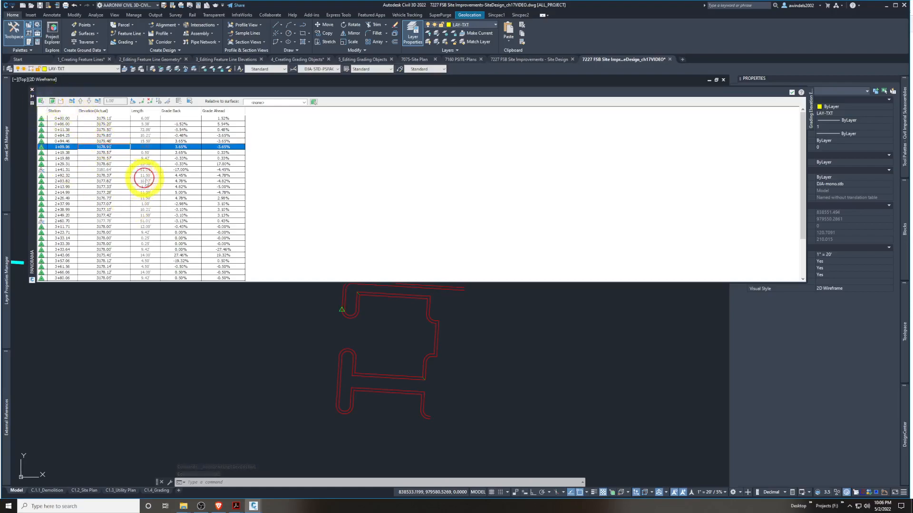
left_click(139, 176)
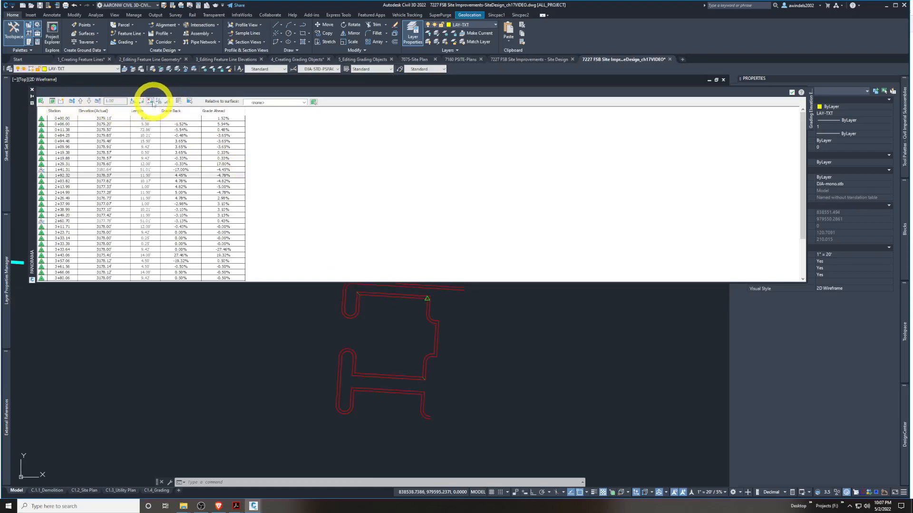
Set the elevation of stations 0+06.00 through 1+19.88 on the curb feature line to 3189 in one edit
left_click(108, 124)
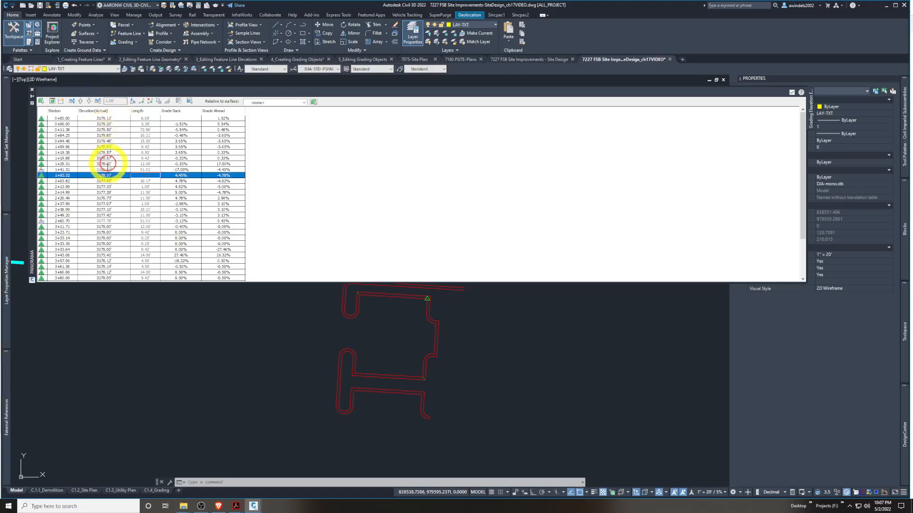
left_click(110, 158, "shift")
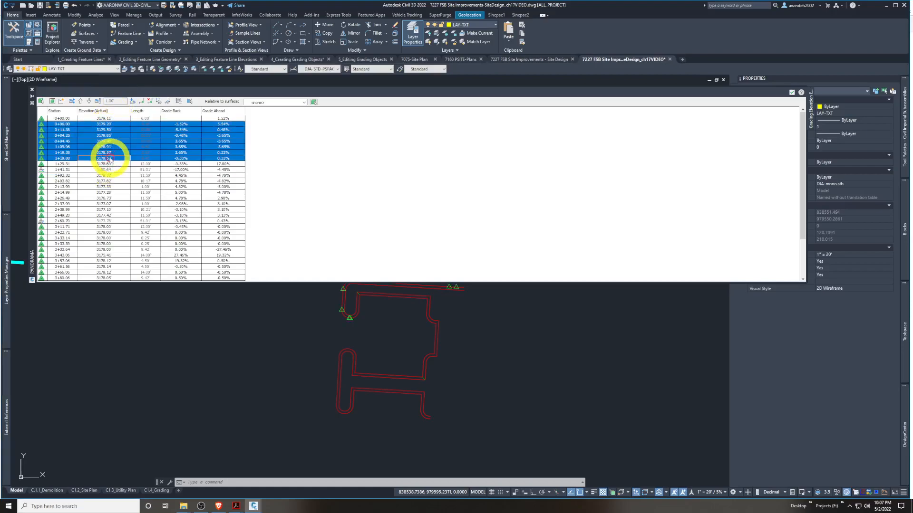
left_click(115, 125)
left_click(111, 156, "shift")
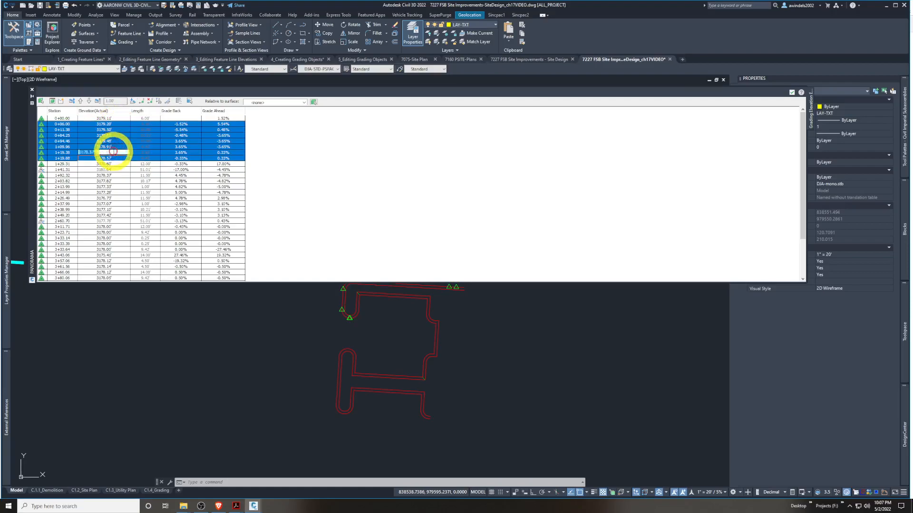
left_click(113, 151)
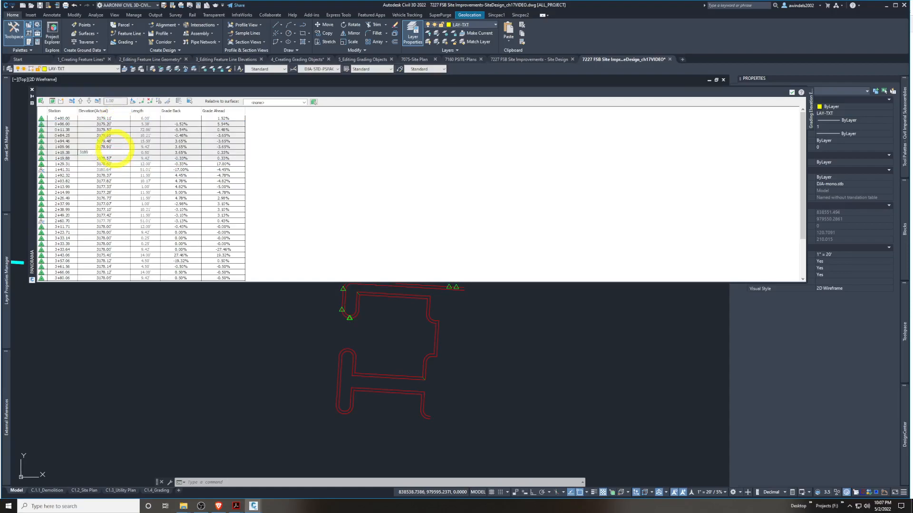
type("3189")
key("Return")
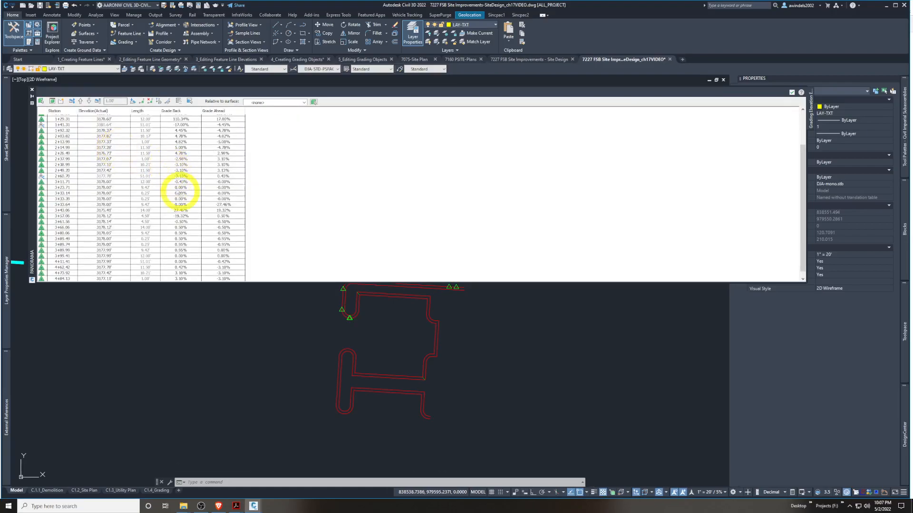
Examine the elevations and grades of the station rows from 0+00.00 to 1+19.88
left_click(157, 165)
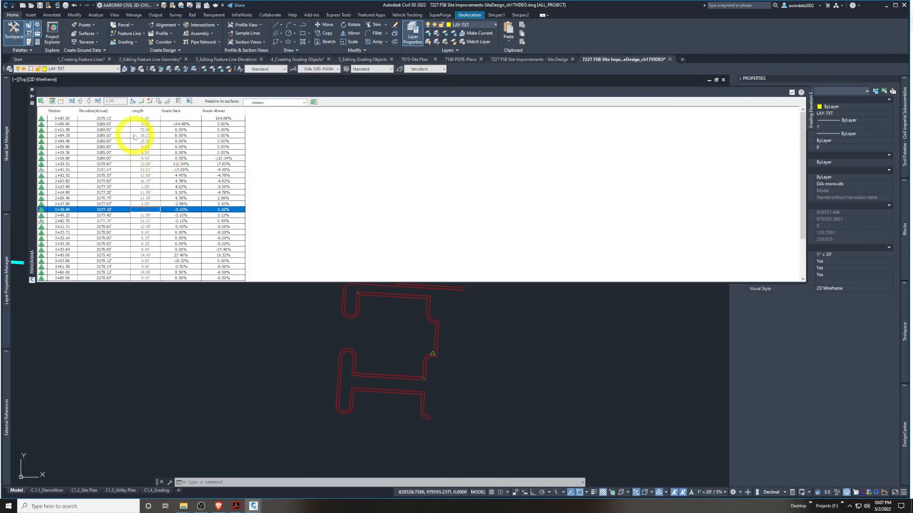
left_click(126, 121)
left_click(119, 159, "shift")
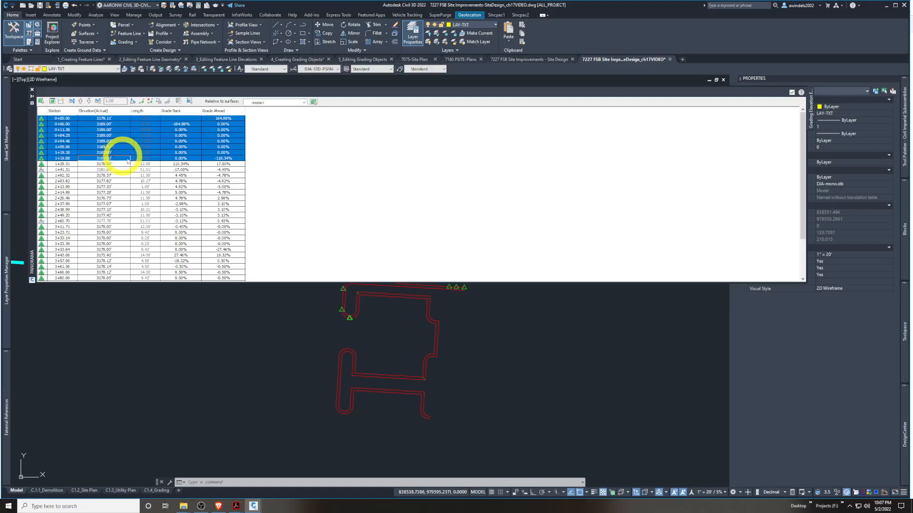
left_click(143, 174)
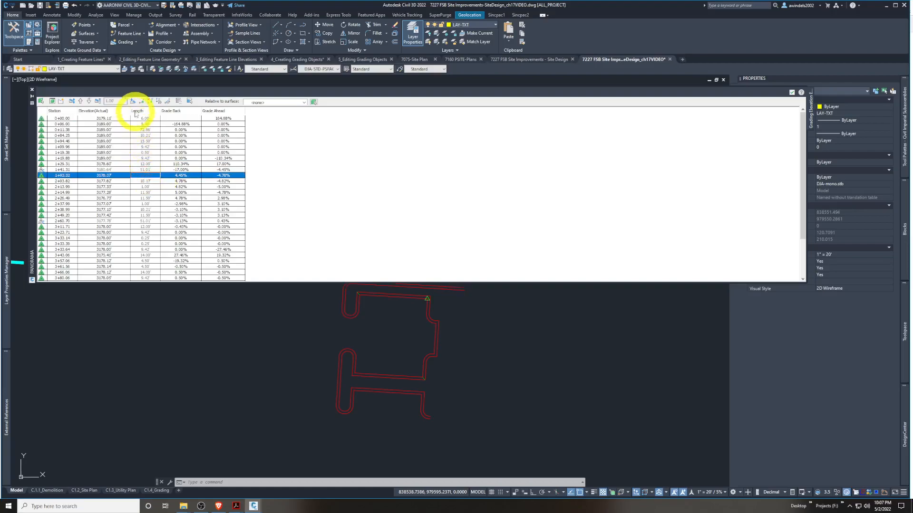
Select the station rows from 0+11.38 and review the Flatten options Constant Elevation and Constant Grade, leaving the dialog without applying
left_click(113, 130)
left_click(114, 164, "shift")
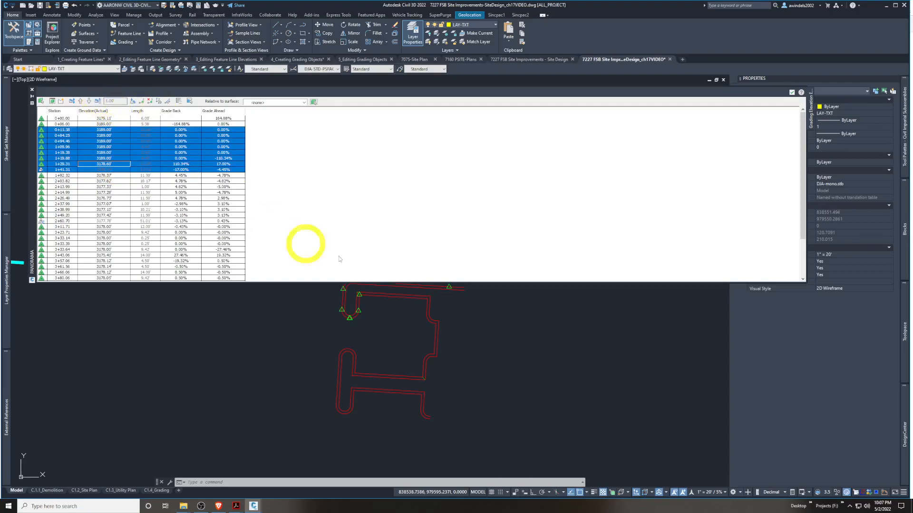
middle_click_drag(379, 324, 375, 338)
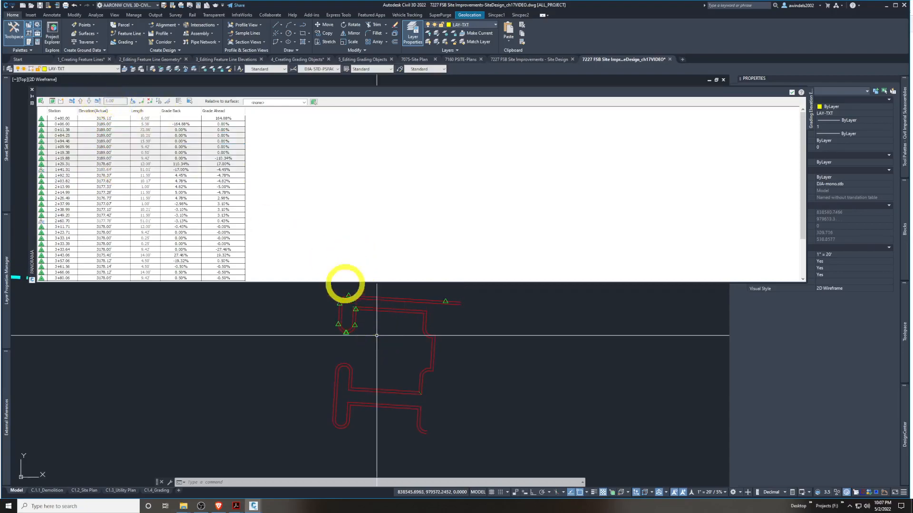
left_click(115, 142)
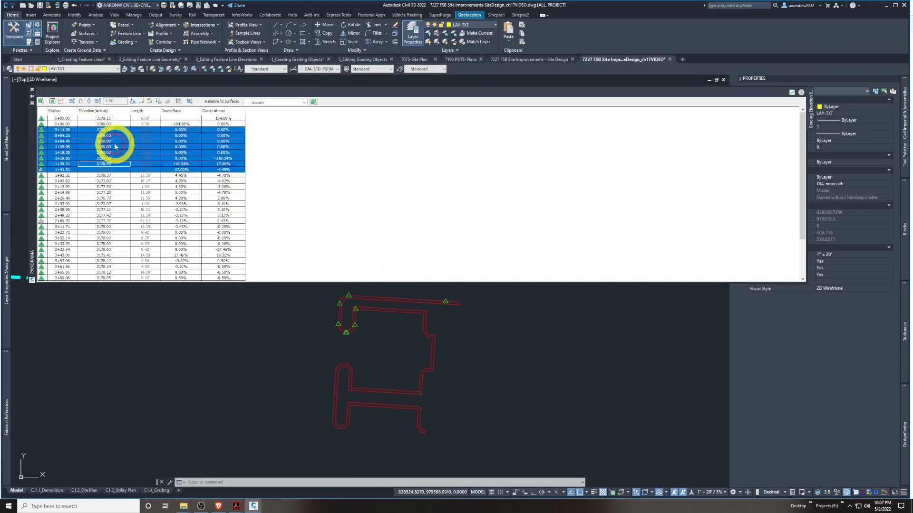
left_click(107, 101)
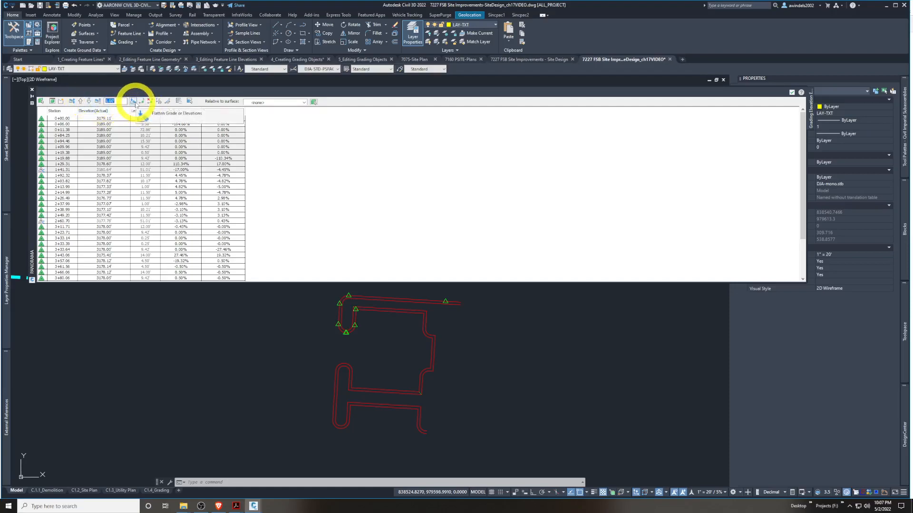
left_click(134, 102)
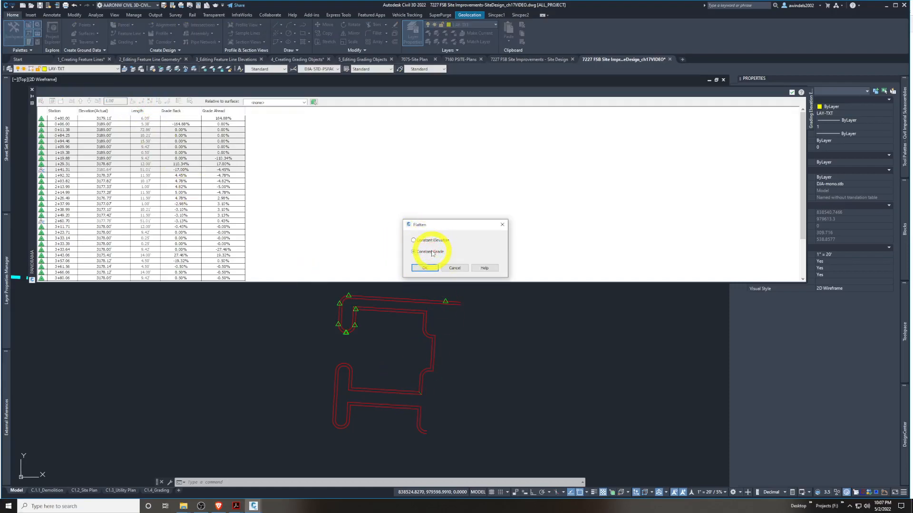
left_click(455, 268)
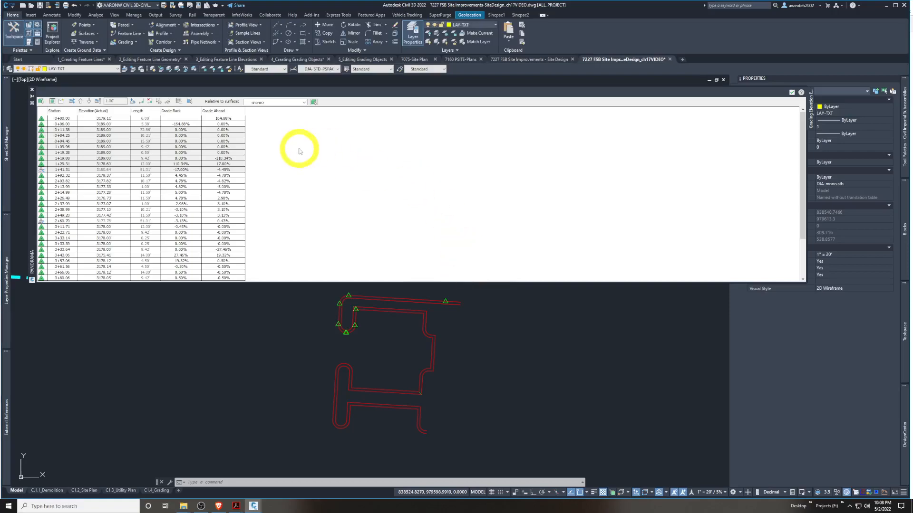
Select station rows 0+00.00 through 1+29.31 and set the relative-to surface to Existing
left_click(291, 103)
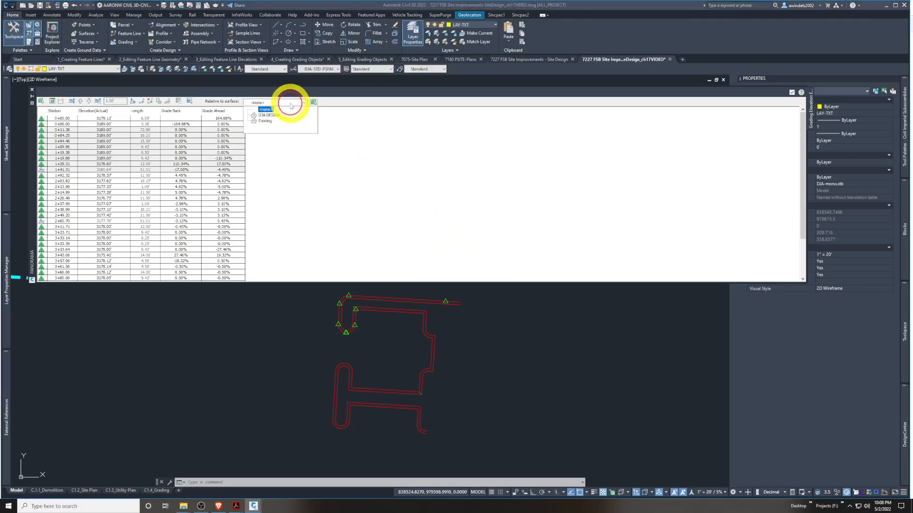
left_click(128, 136)
left_click(121, 129)
left_click(122, 119, "shift")
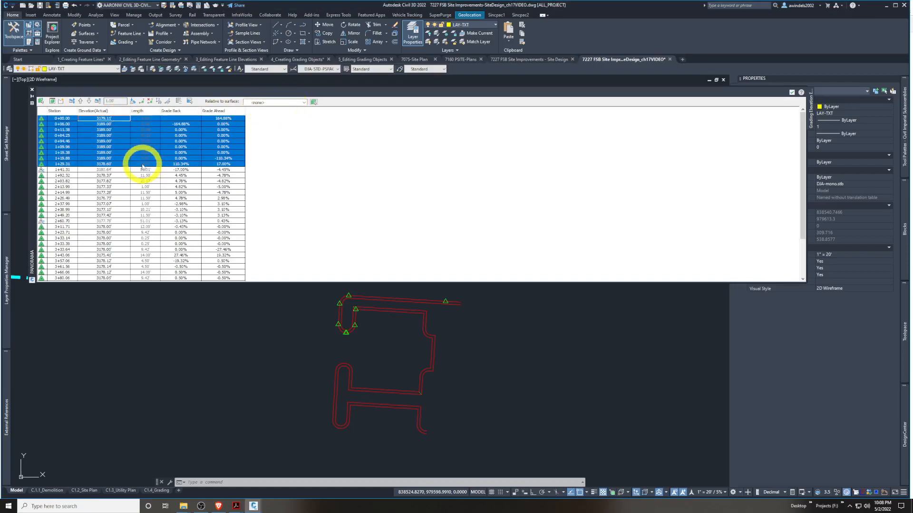
left_click(263, 102)
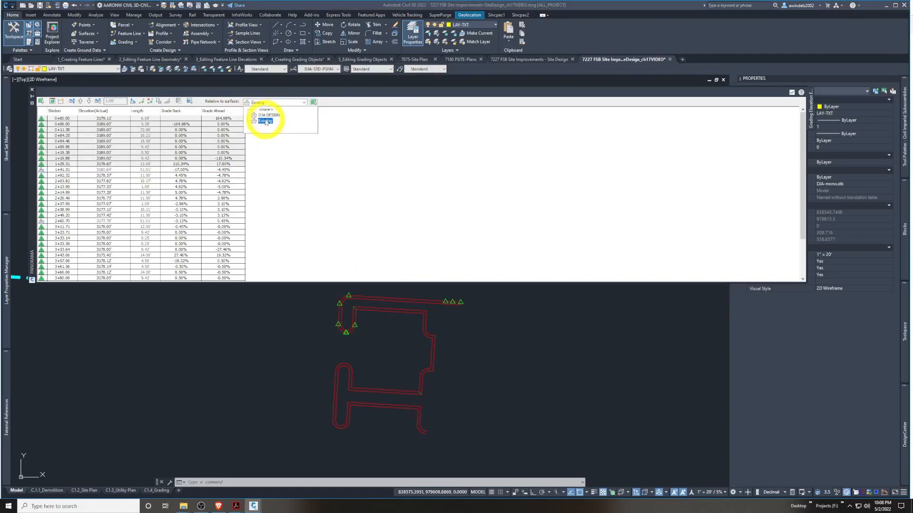
left_click(266, 121)
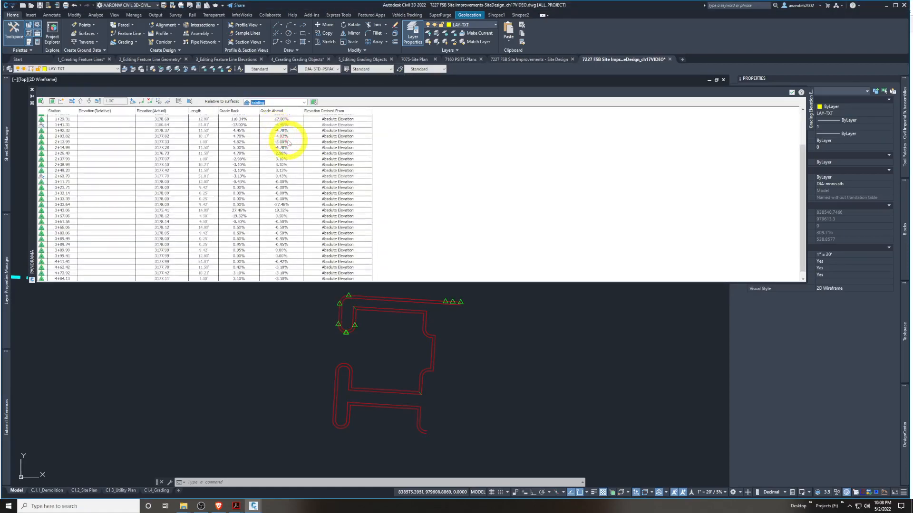
Try to set the elevation source of stations 0+00.00 through 2+26.48 to Relative to Surface
left_click(222, 153)
scroll(222, 154, "up", 3)
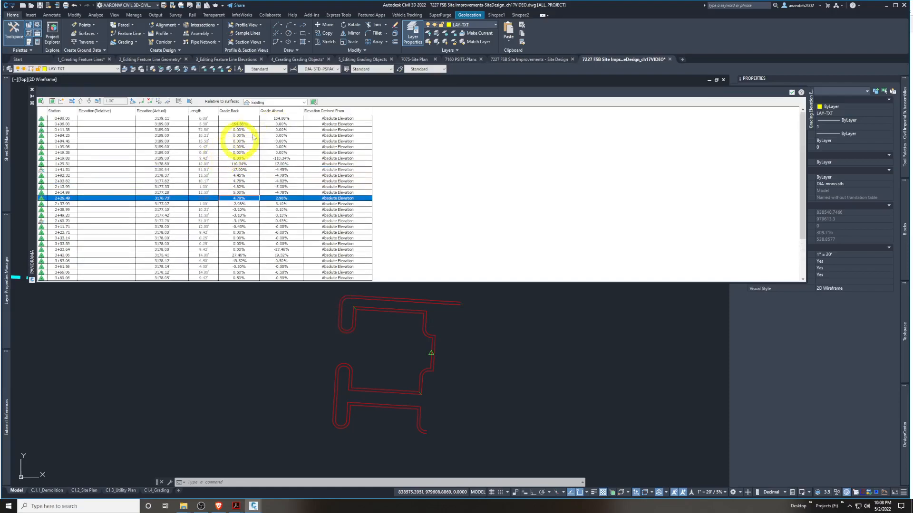
left_click(282, 118, "shift")
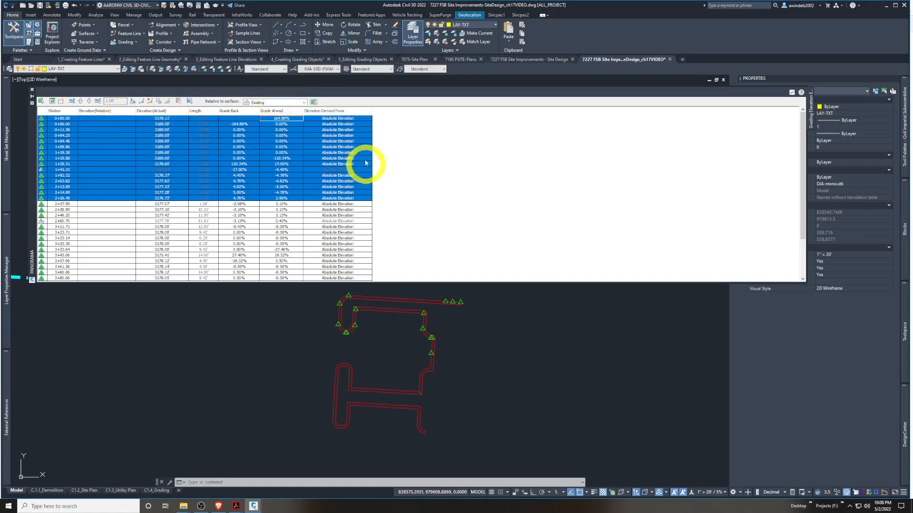
left_click(352, 119)
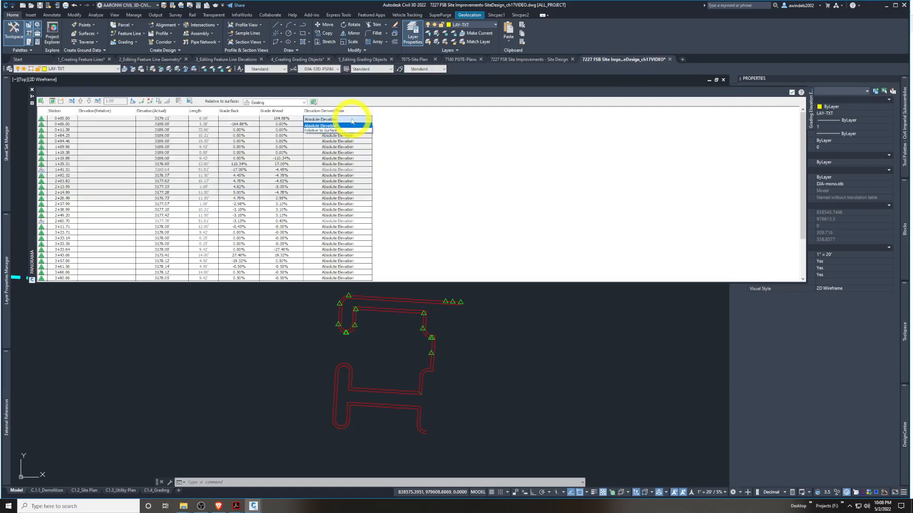
left_click(351, 125)
left_click(347, 118)
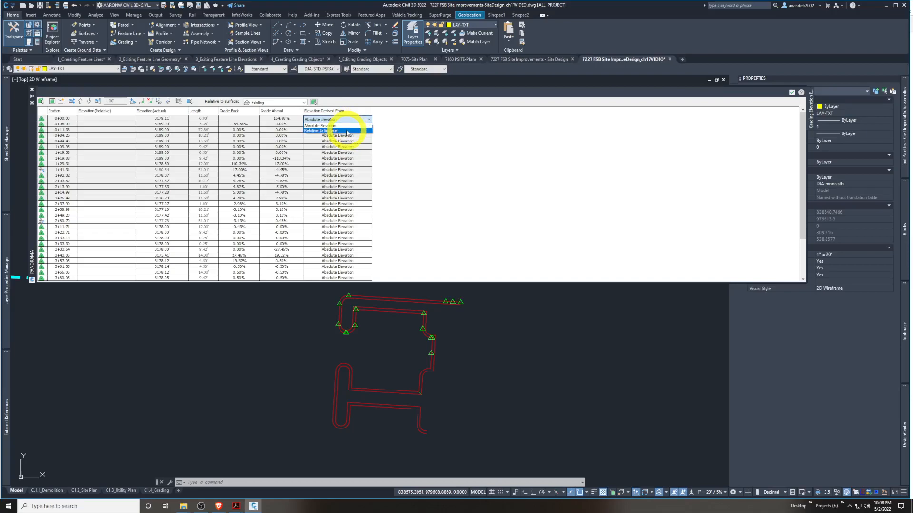
left_click(347, 132)
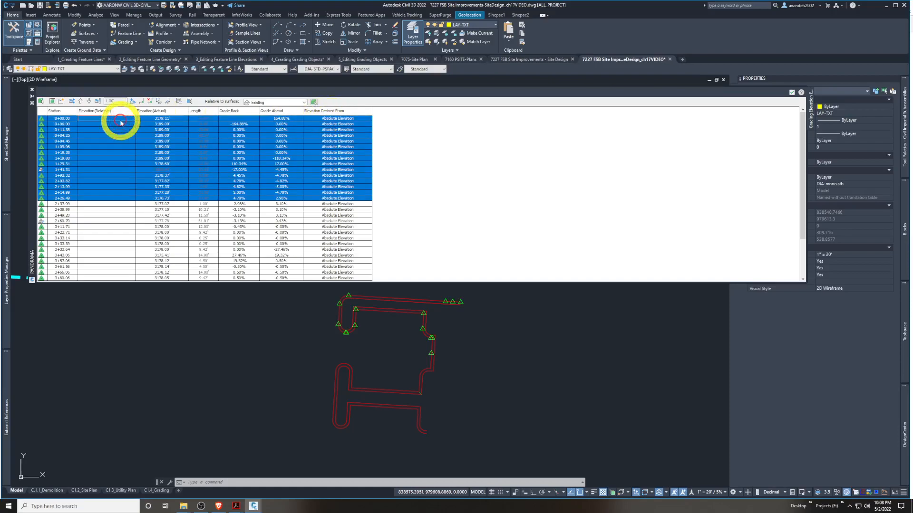
Try to set the elevation source of station 0+06.00 alone to Relative to Surface
left_click(339, 125)
left_click(332, 136)
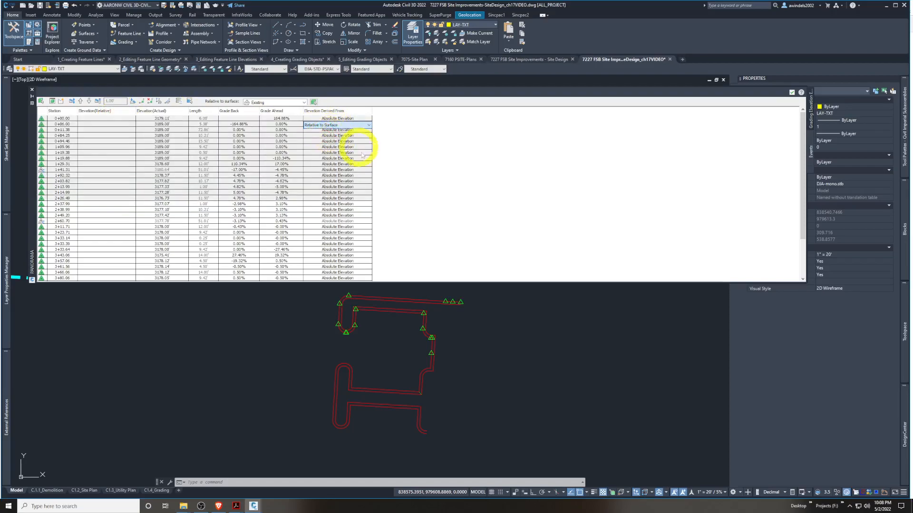
left_click(812, 113)
scroll(351, 136, "up", 3)
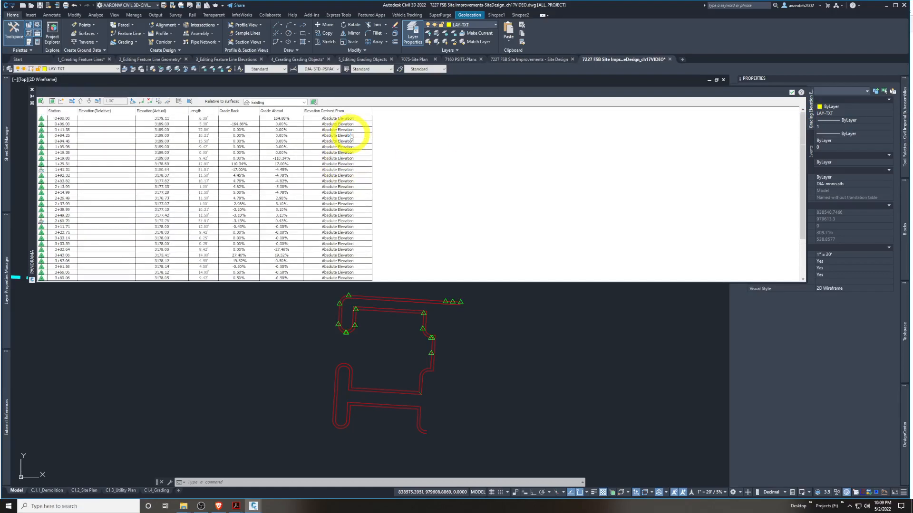
Check the relative elevation at station 0+11.38 and try to set its elevation source to Relative to Surface
left_click(351, 131)
left_click(95, 131)
left_click(127, 153)
left_click(120, 131)
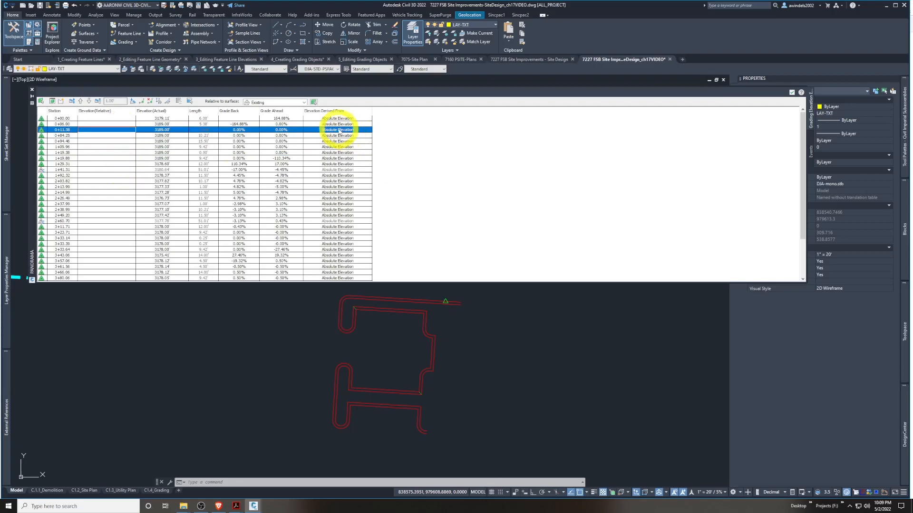
left_click(335, 130)
left_click(339, 142)
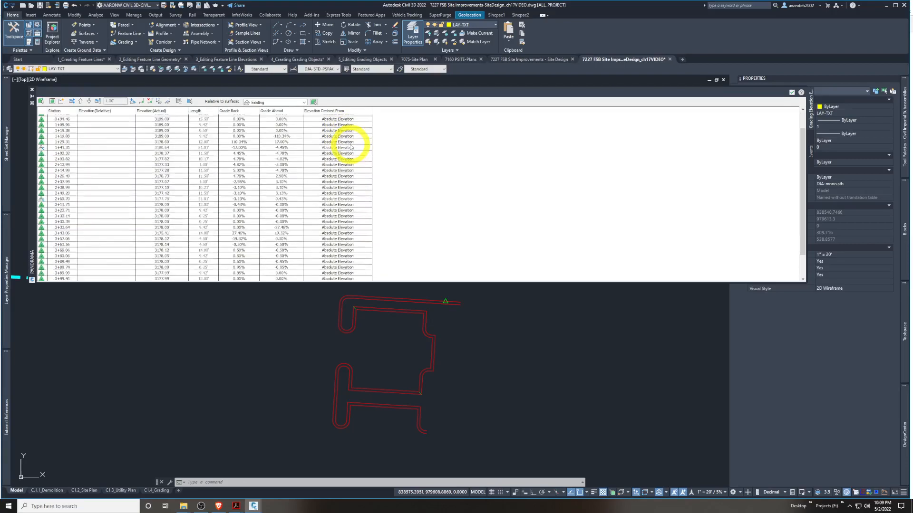
left_click(337, 124)
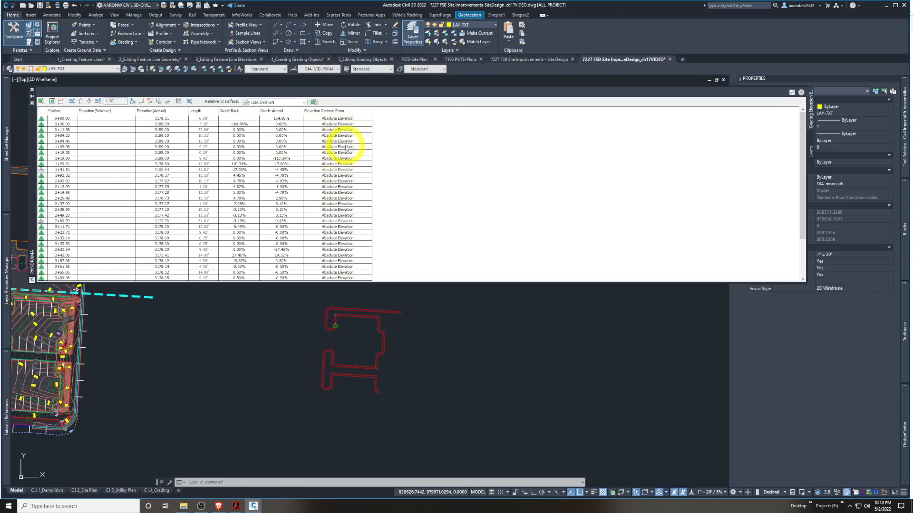
Check the curb feature line's location against the site contours, and close the Elevation Editor and the Event Viewer
middle_click_drag(255, 340, 351, 350)
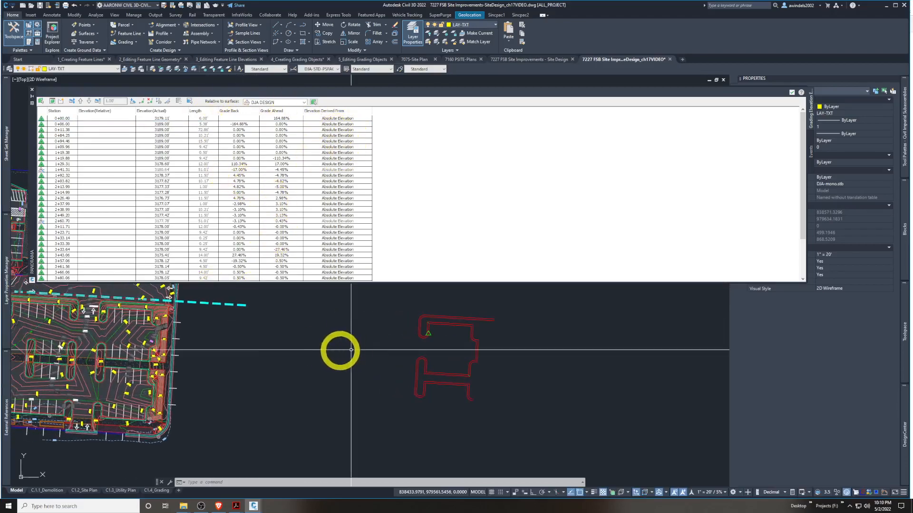
middle_click_drag(264, 375, 364, 391)
scroll(231, 333, "down", 1)
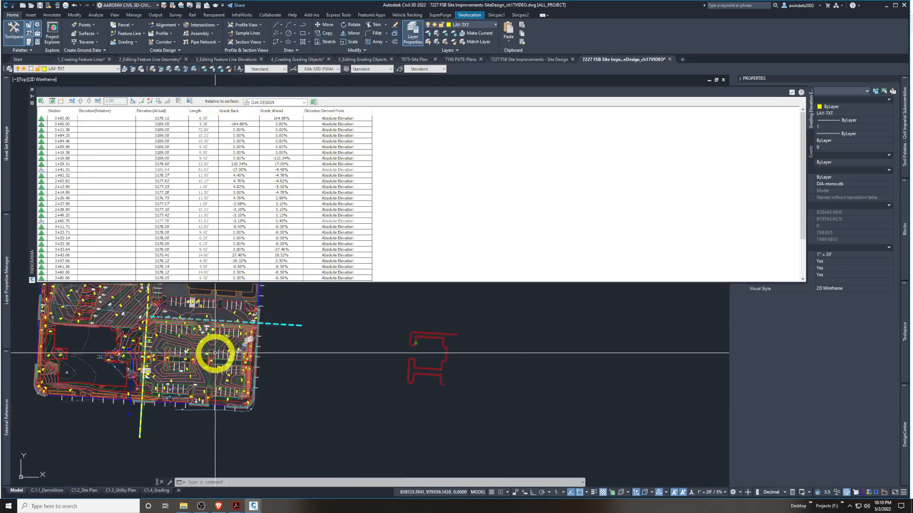
scroll(215, 354, "up", 2)
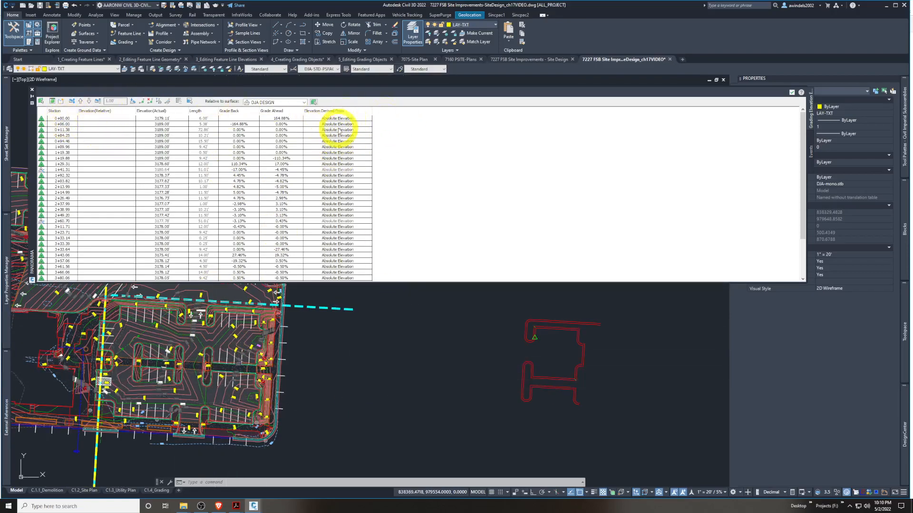
left_click(350, 159, "shift")
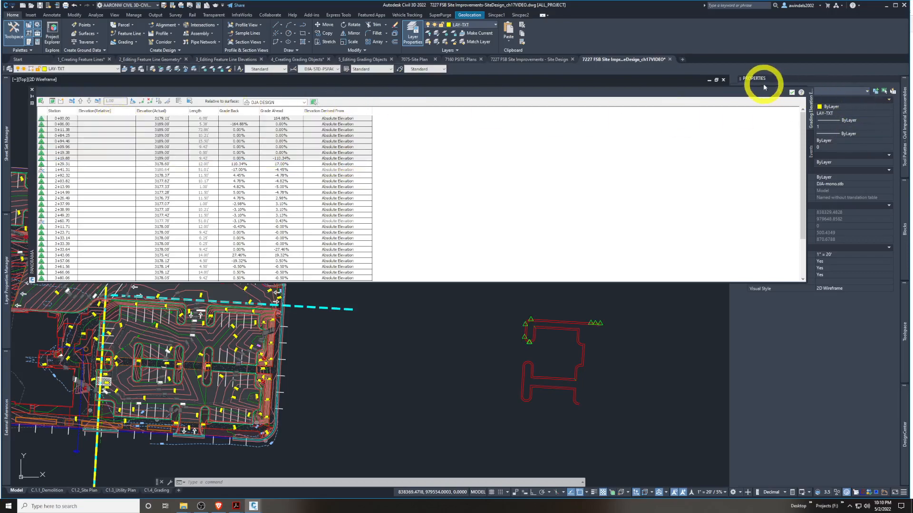
left_click(792, 92)
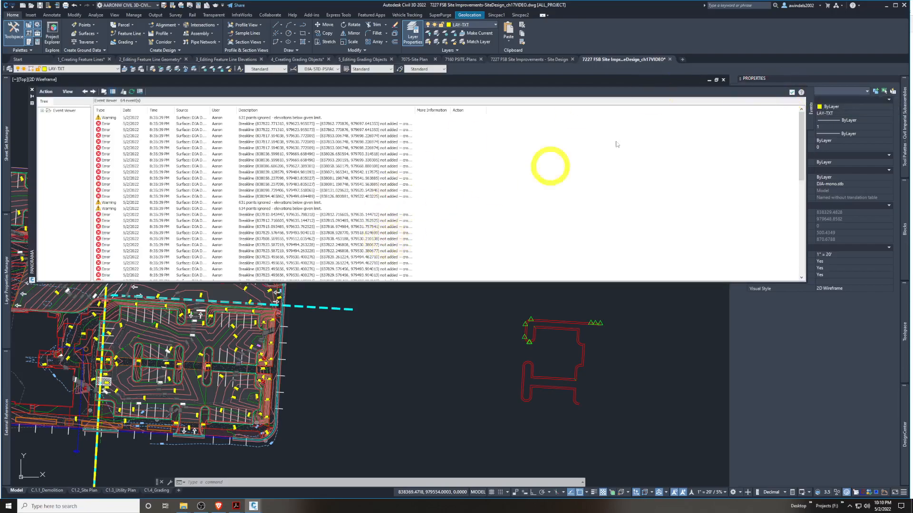
left_click(791, 93)
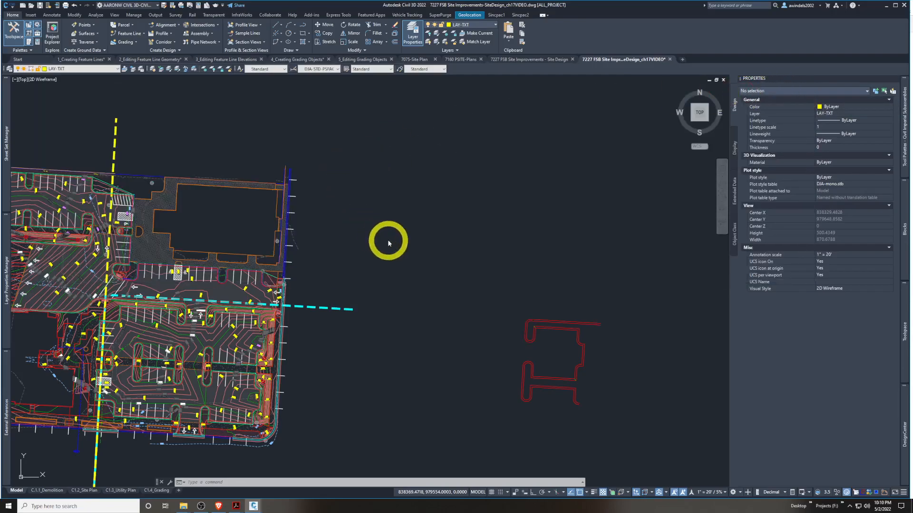
Select the TOE CURB-EOA 2 (1) feature line in the drawing
middle_click_drag(486, 301, 350, 237)
key("Escape")
scroll(419, 259, "up", 4)
scroll(523, 296, "down", 1)
middle_click_drag(523, 296, 469, 217)
scroll(469, 215, "down", 1)
left_click(467, 214)
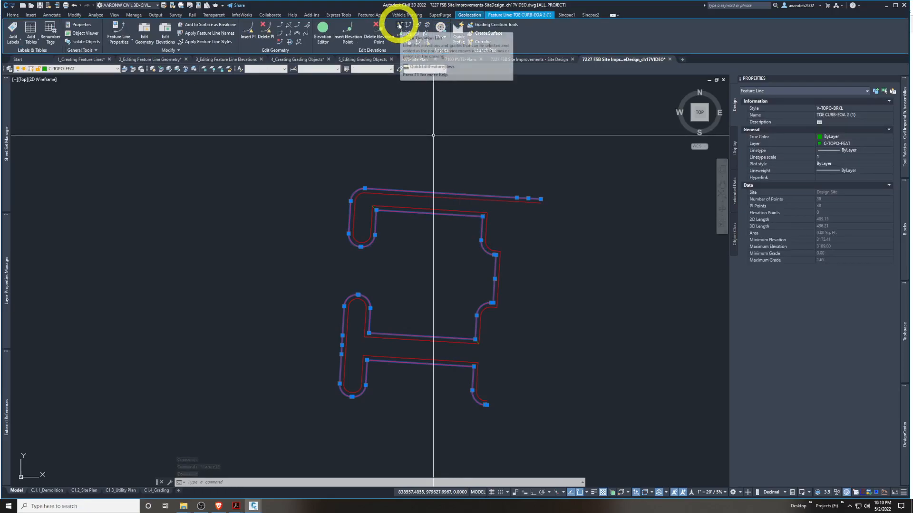
Set the grade of the curb's north inner edge to 5% with Quick Elevation Edit
left_click(398, 26)
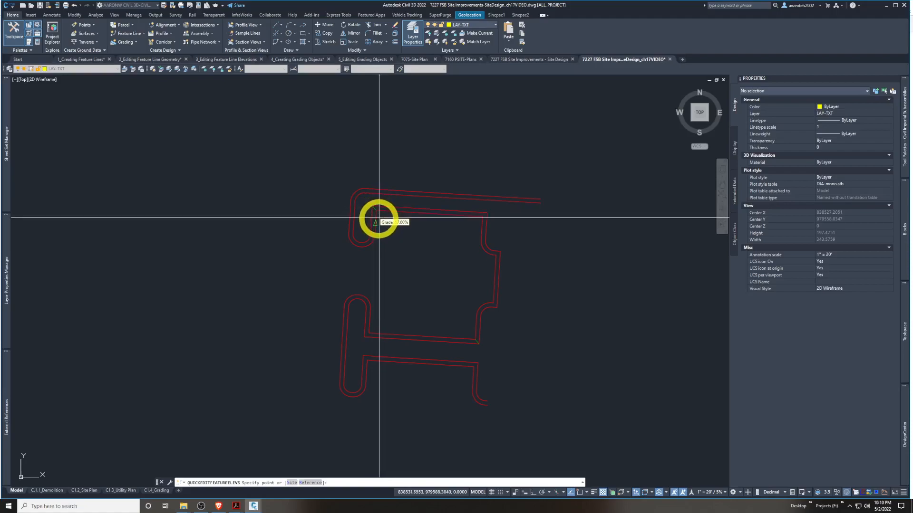
scroll(379, 219, "up", 3)
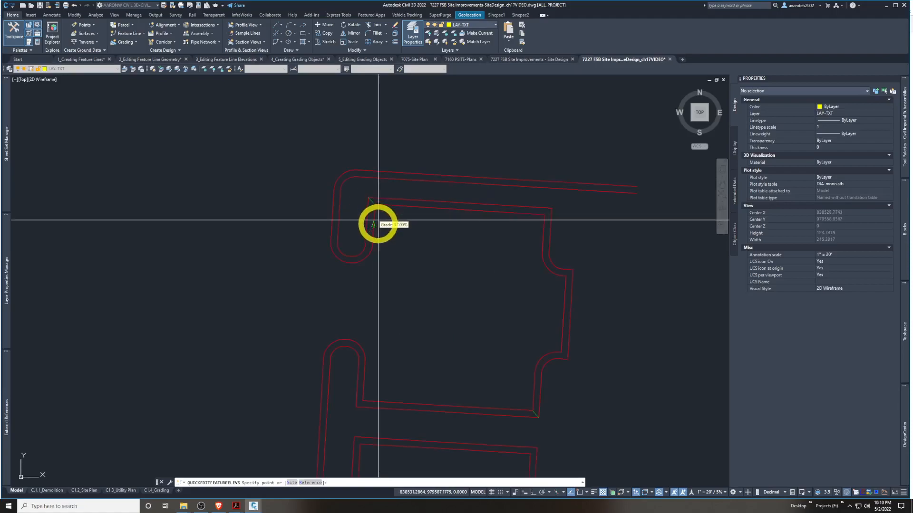
left_click(455, 217)
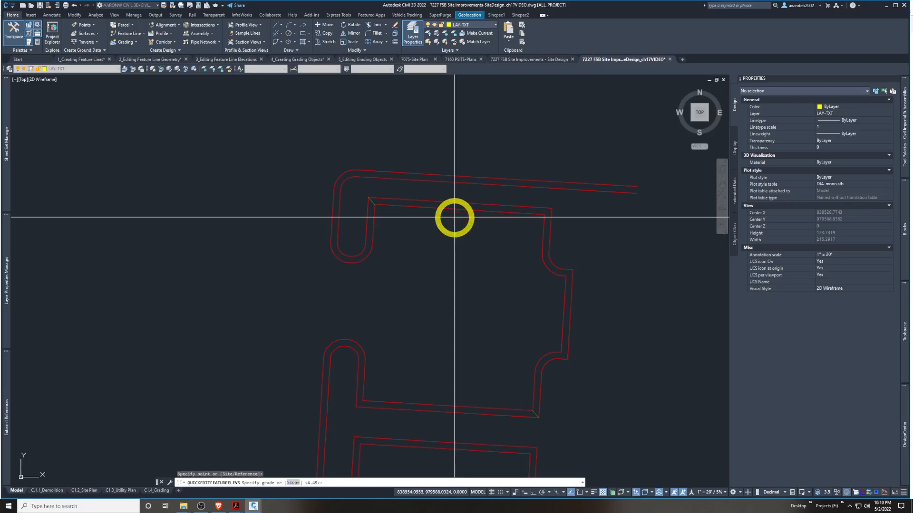
left_click(339, 481)
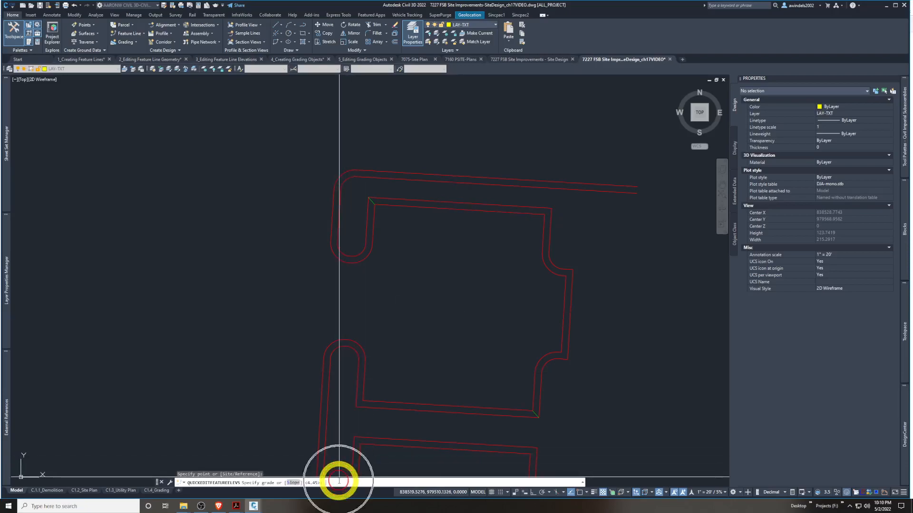
key("Return")
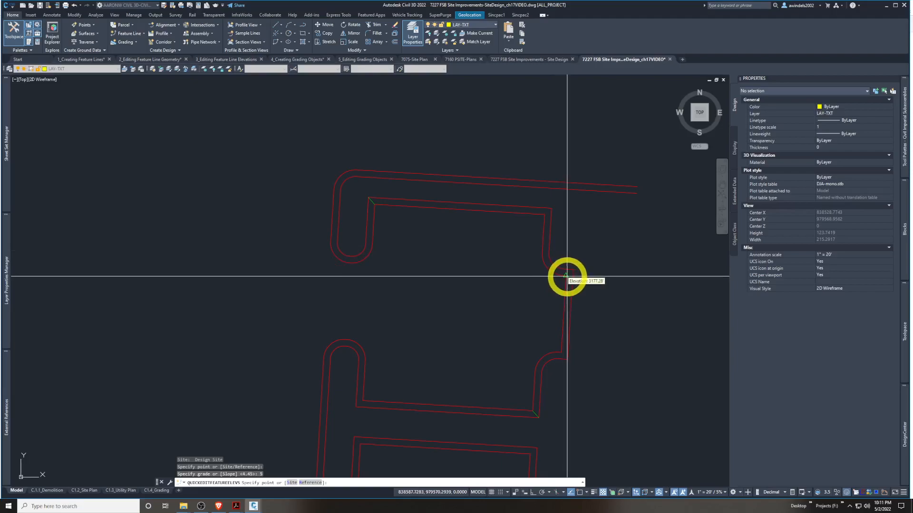
Step through the TOE CURB-EOA 2 (1) feature line's points with Edit Elevations, accepting the first point's elevation, and exit
left_click(571, 329)
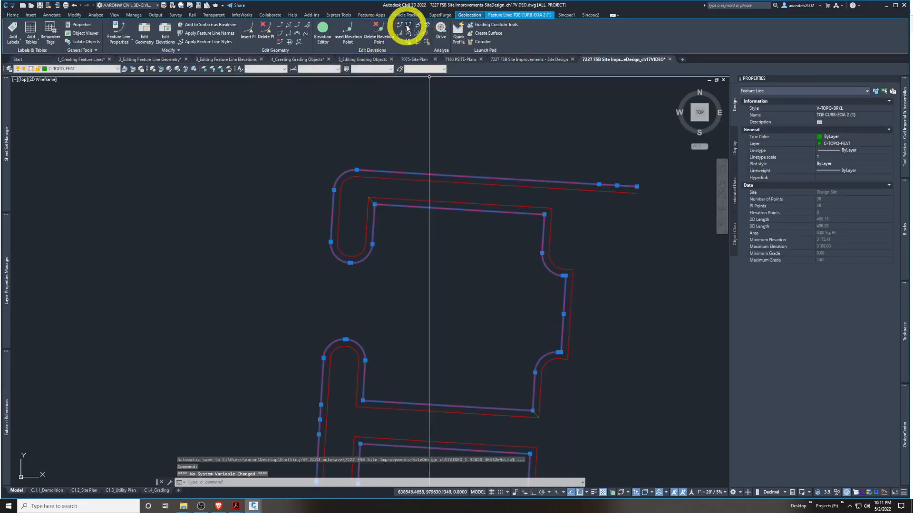
left_click(408, 28)
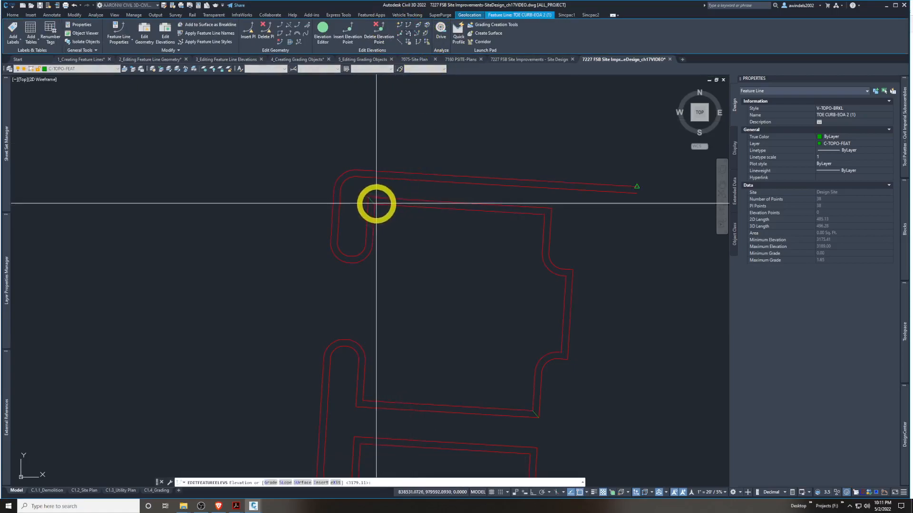
key("Return")
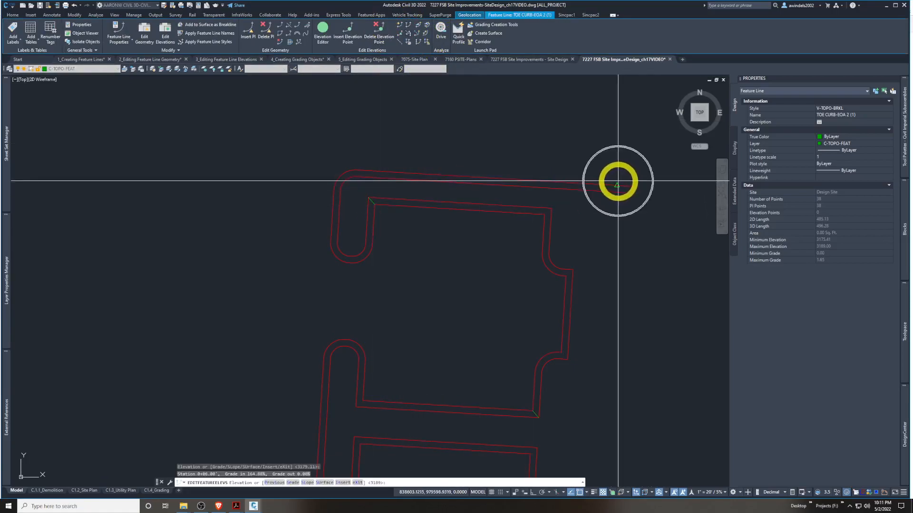
key("Escape")
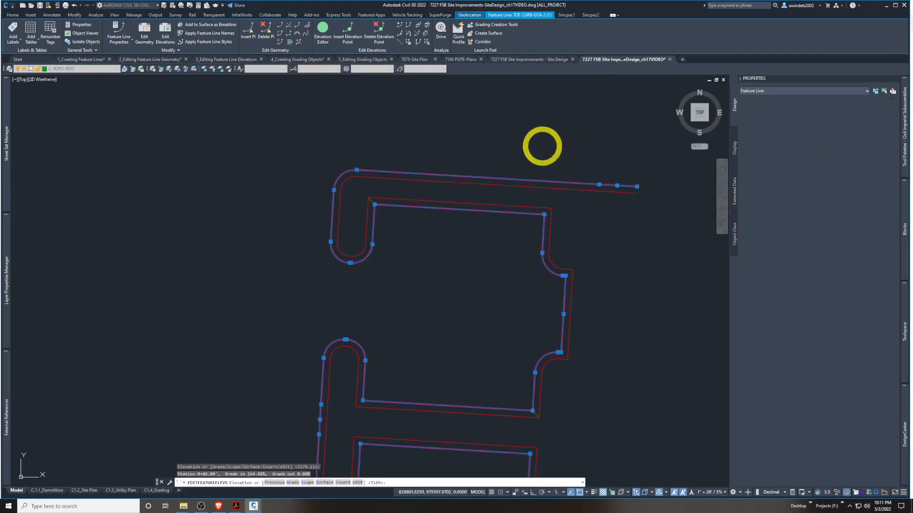
Set the grade between the northwest inner corner and the south end of the east edge, accepting elevation 3180.92 and grade -3.98
left_click(418, 26)
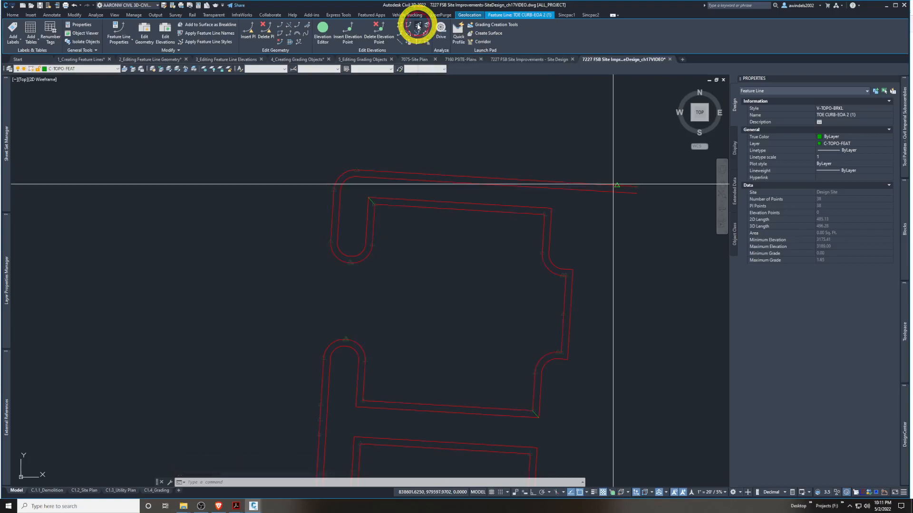
left_click(376, 215)
key("Return")
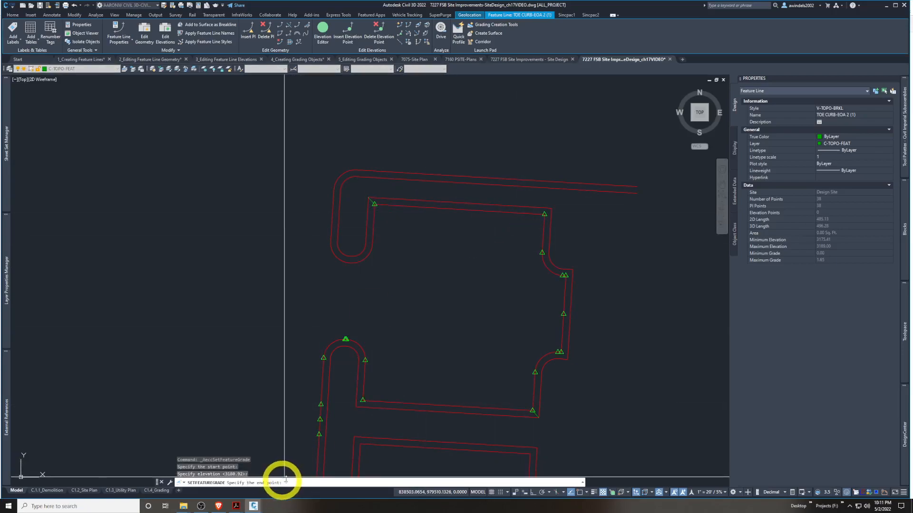
left_click(561, 351)
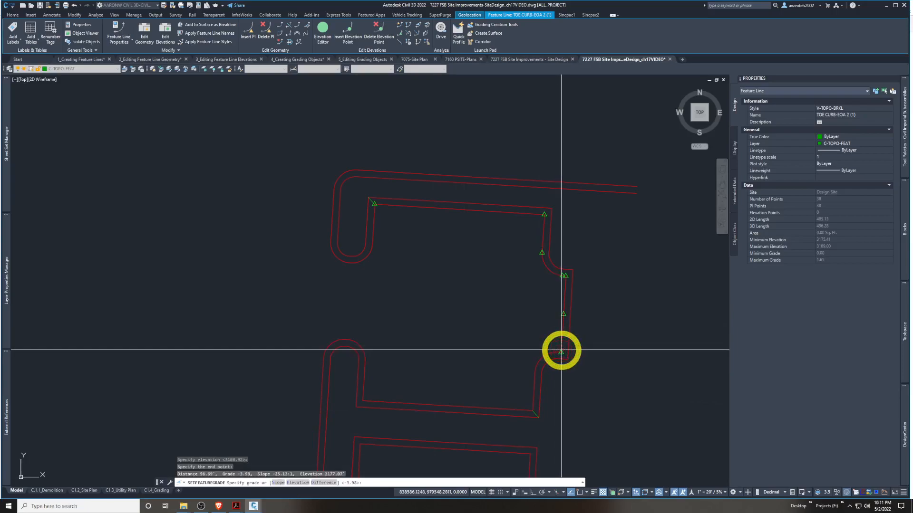
key("Return")
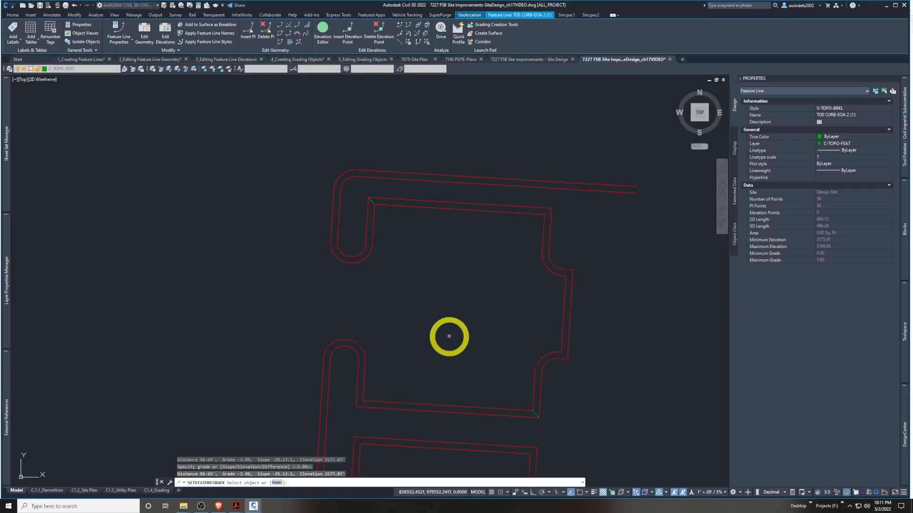
key("Return")
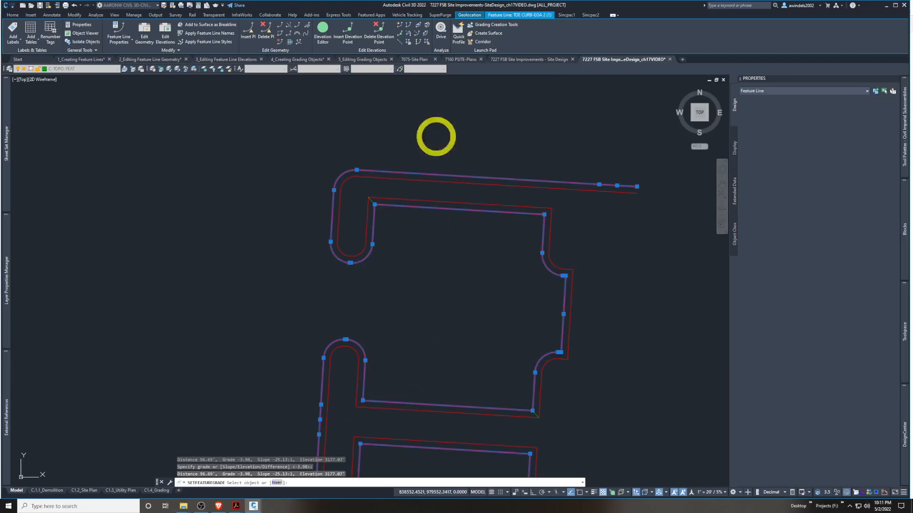
Reapply the -3.98 grade between the same two points, keeping start elevation 3180.92, and check segment grades with Quick Elevation Edit
left_click(418, 26)
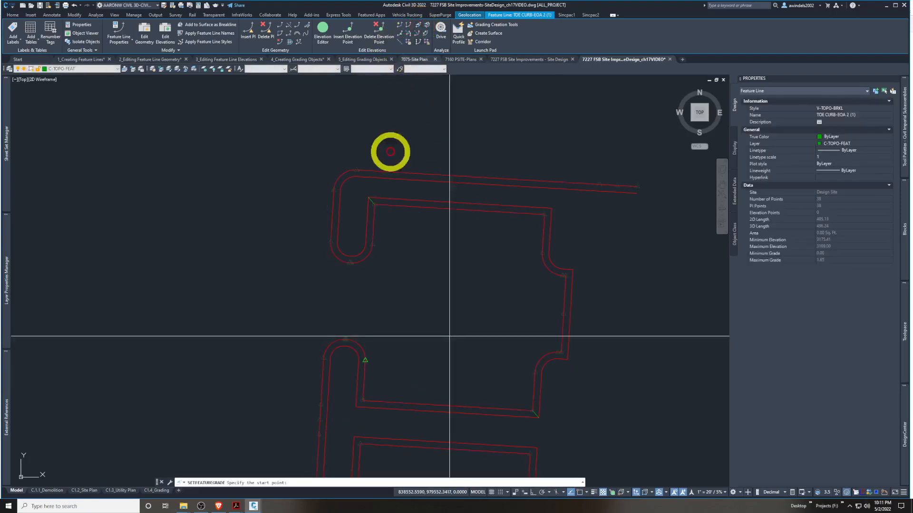
left_click(390, 209)
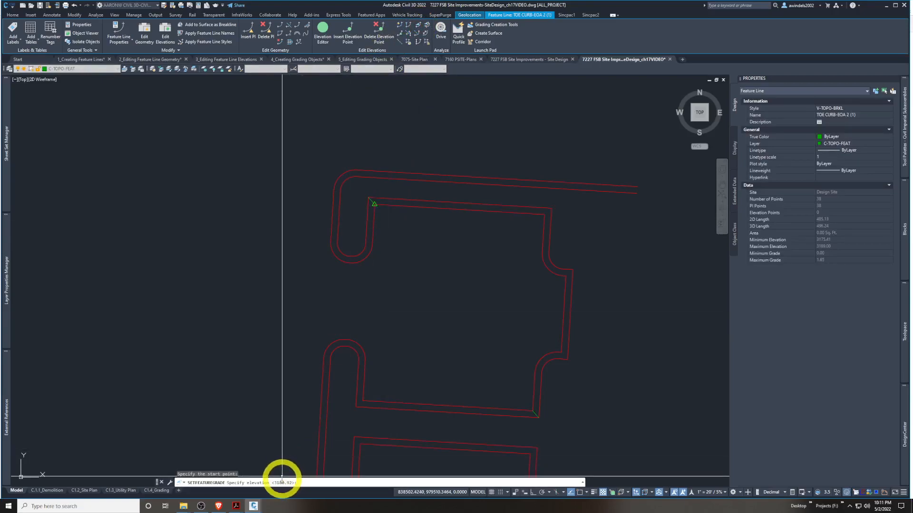
key("Return")
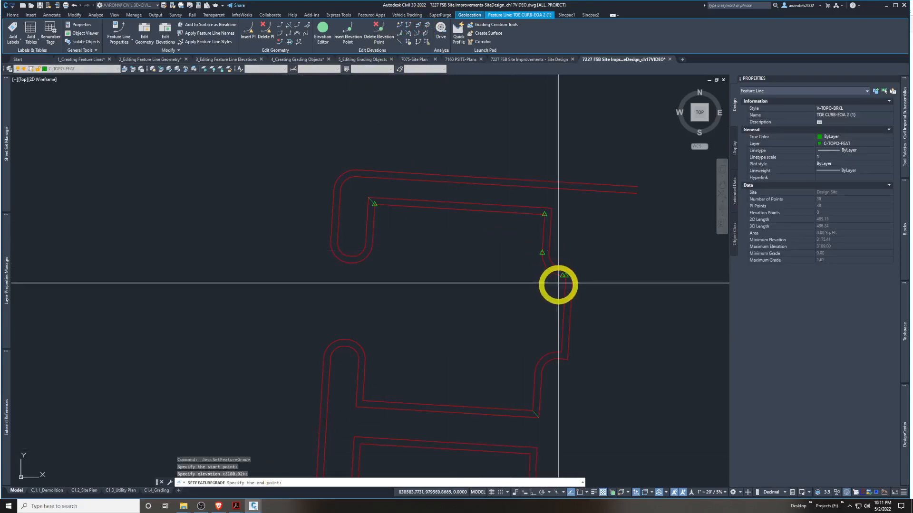
left_click(562, 356)
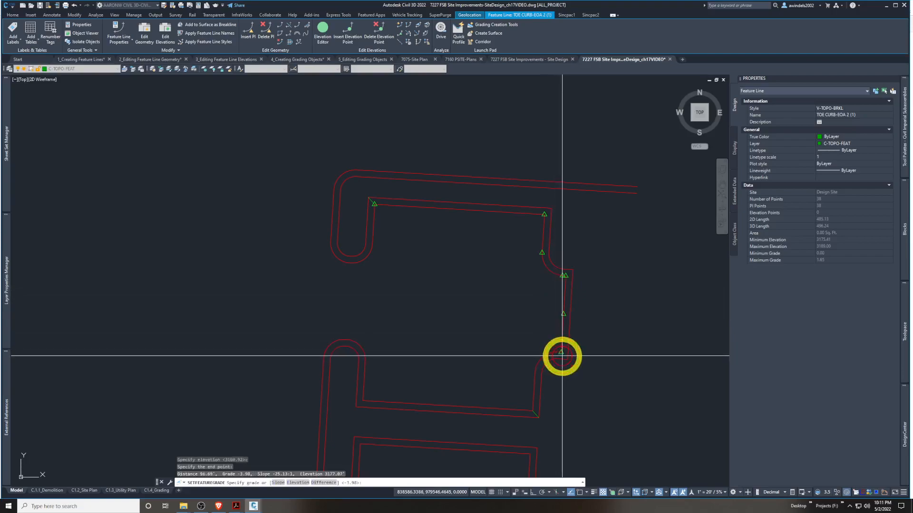
left_click(351, 483)
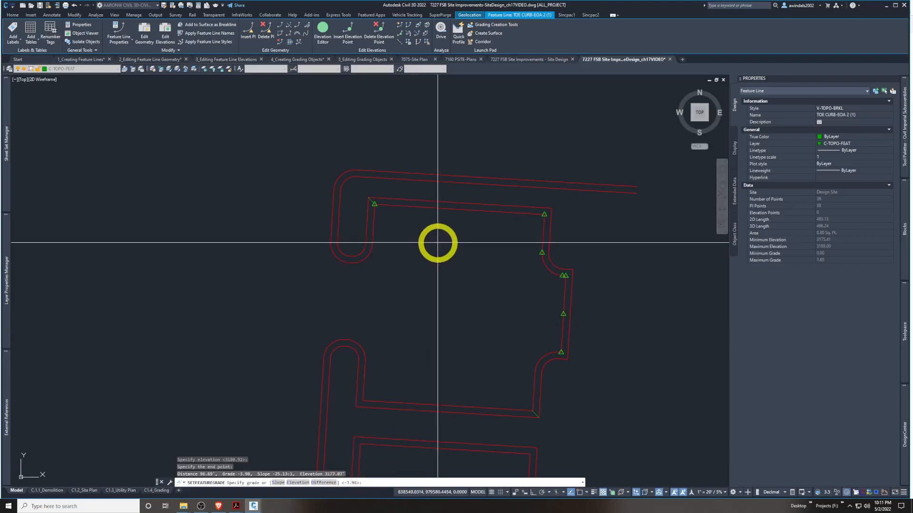
key("Return")
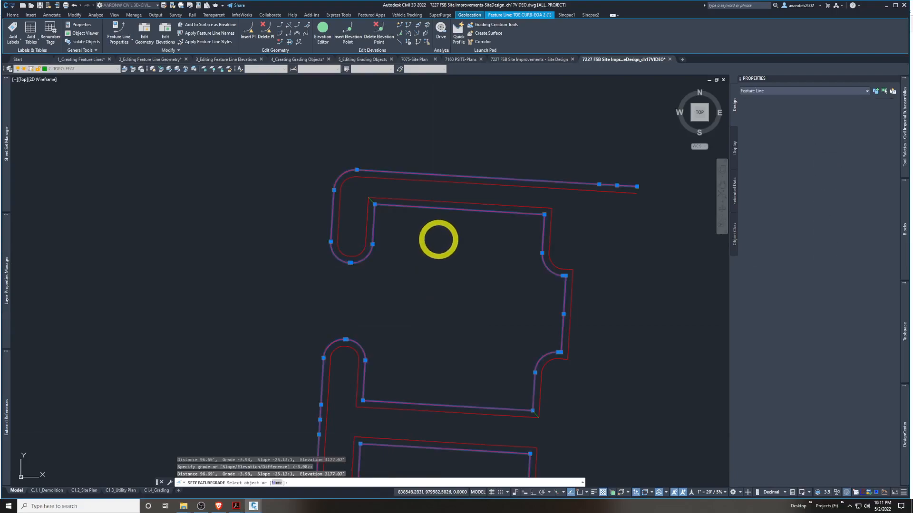
key("Return")
left_click(399, 24)
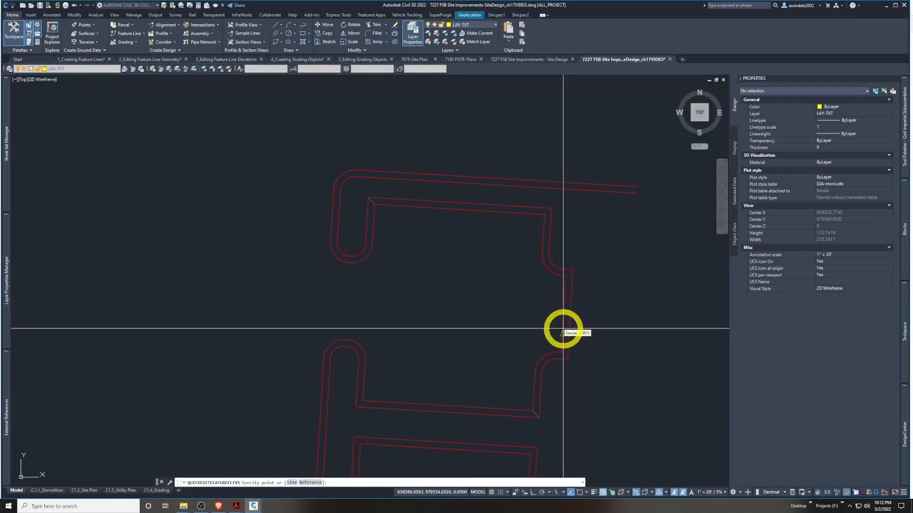
key("Escape")
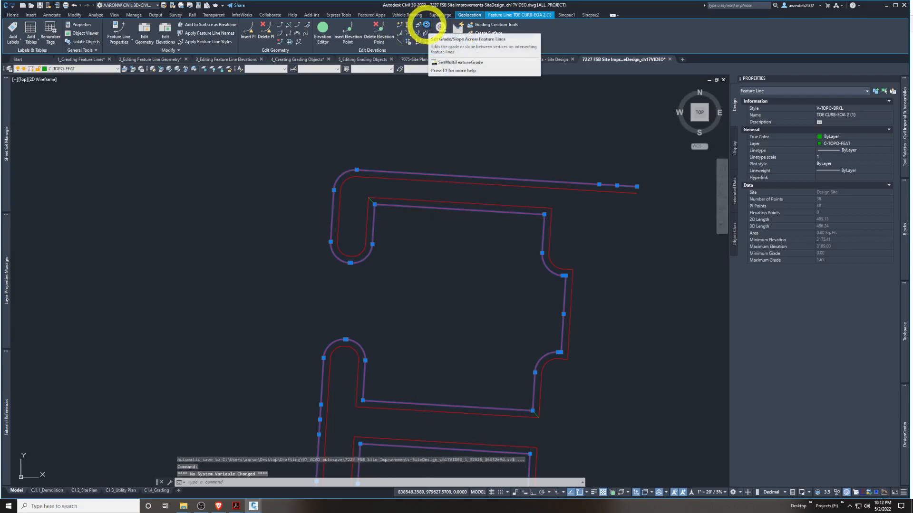
Insert a high/low elevation point between the two corners of the north inner edge, with grade ahead -6 and grade back -4
left_click(401, 36)
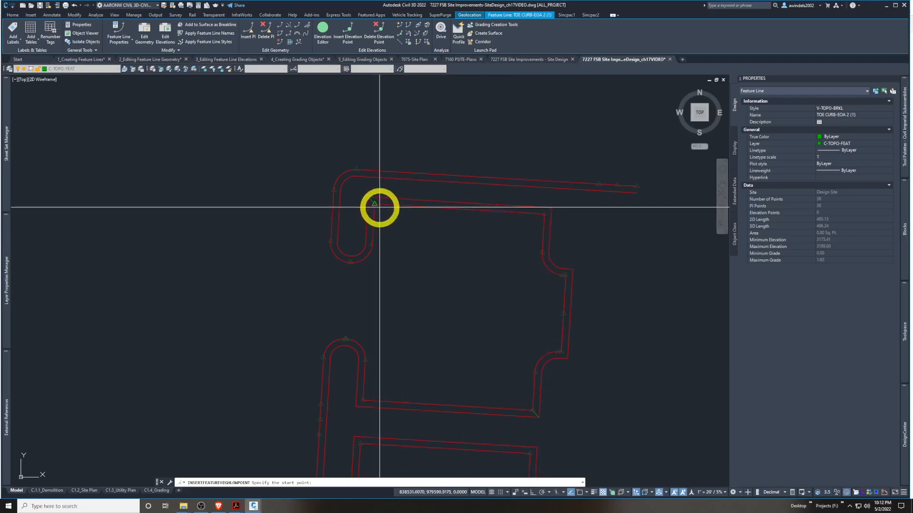
left_click(379, 208)
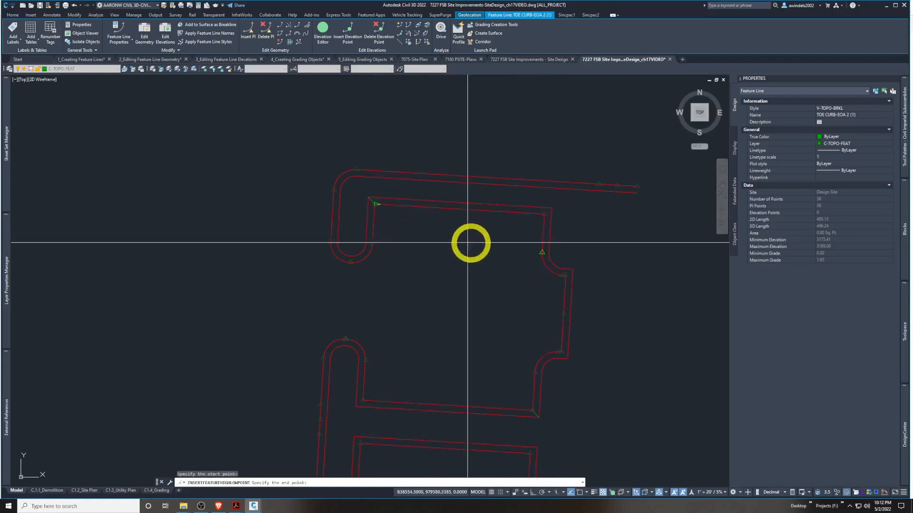
left_click(538, 222)
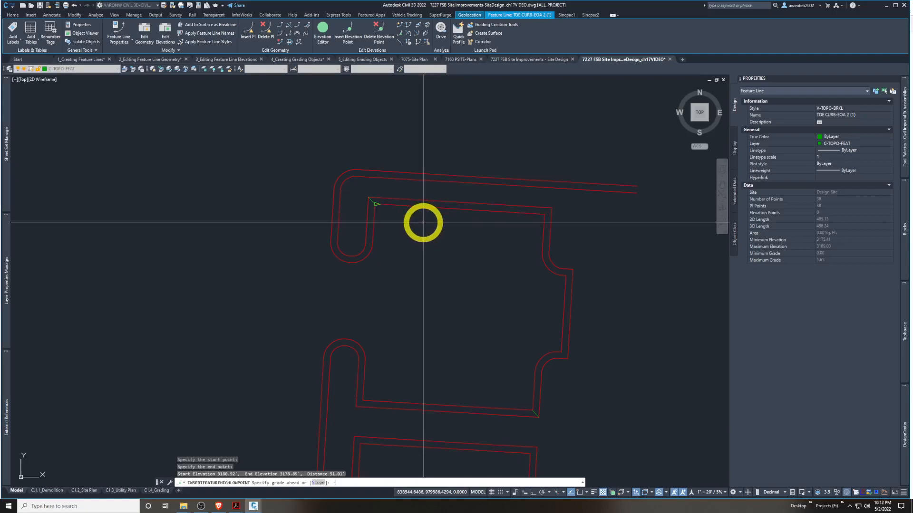
key("Return")
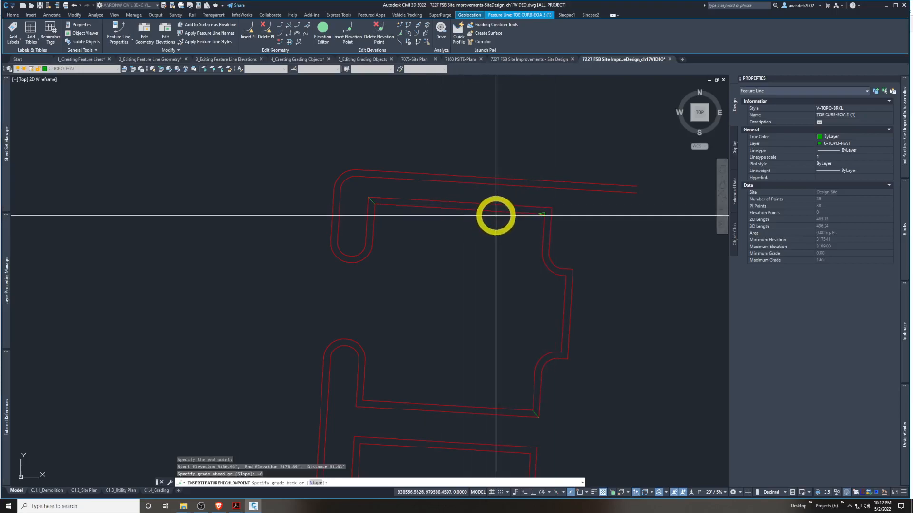
type("-4")
key("Return")
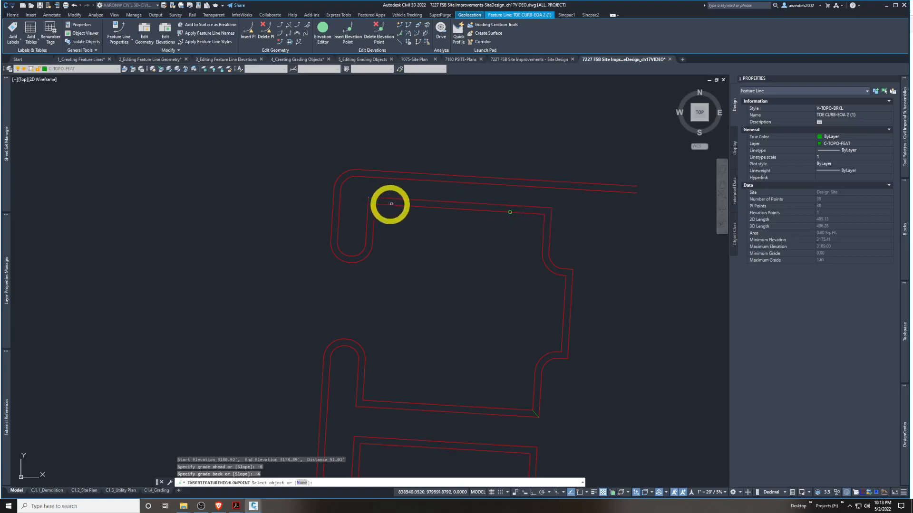
left_click(375, 206)
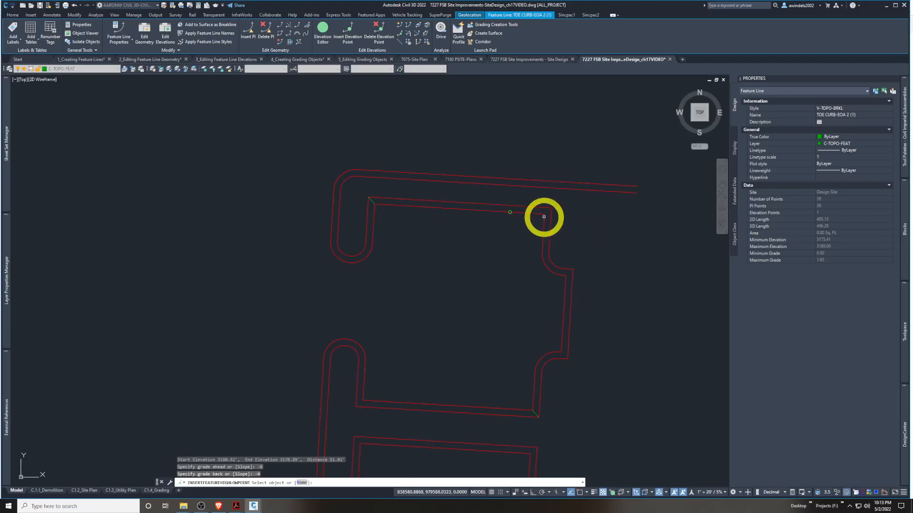
left_click(511, 212)
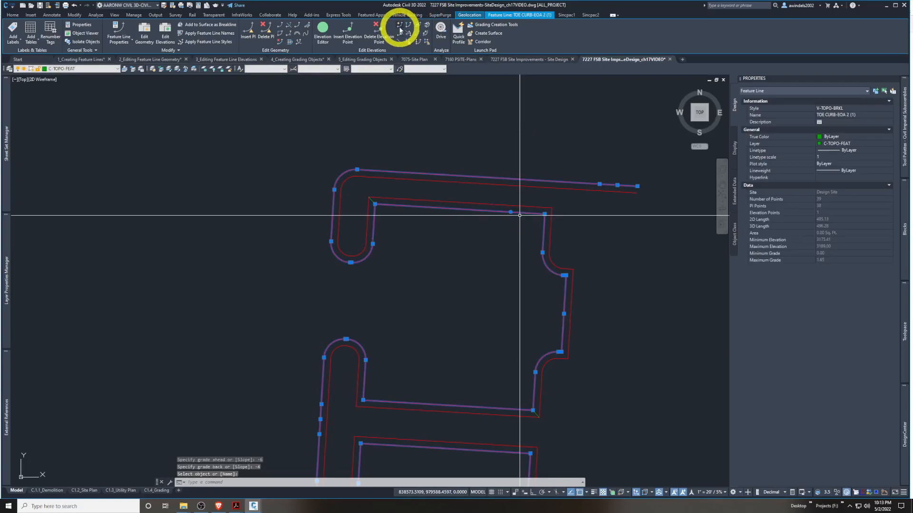
Check the grades on both sides of the inserted elevation point with Quick Elevation Edit, and cancel the command
key("Escape")
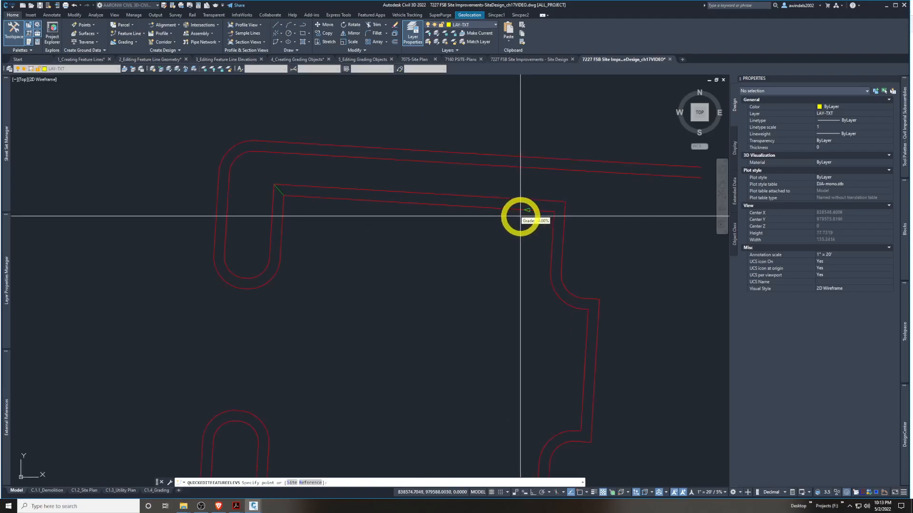
scroll(527, 217, "up", 2)
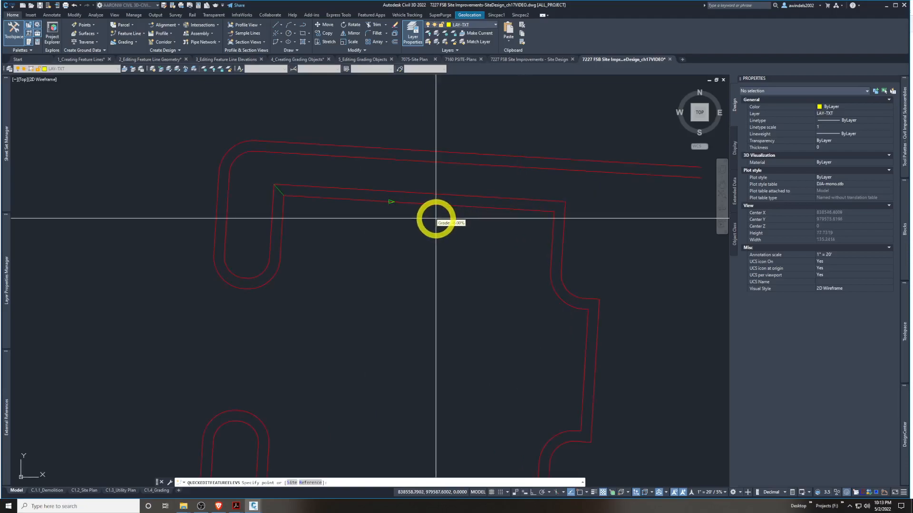
left_click(511, 209)
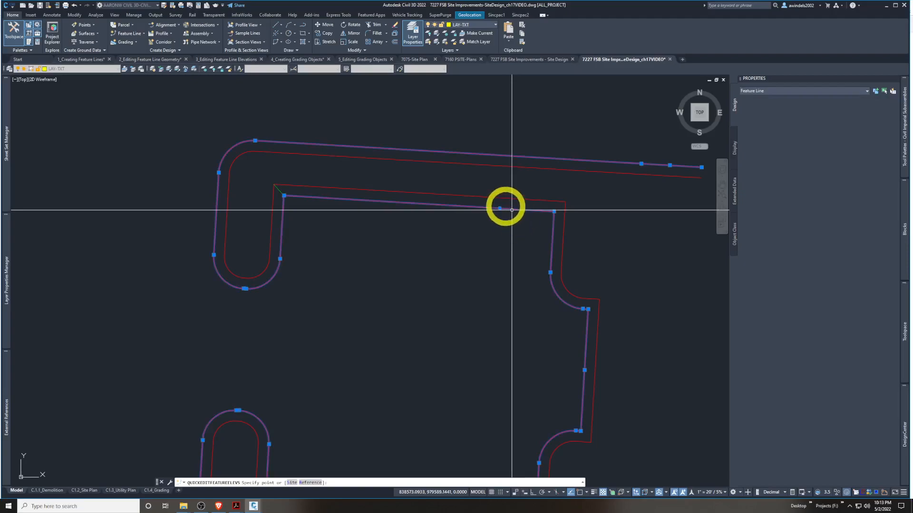
key("Escape")
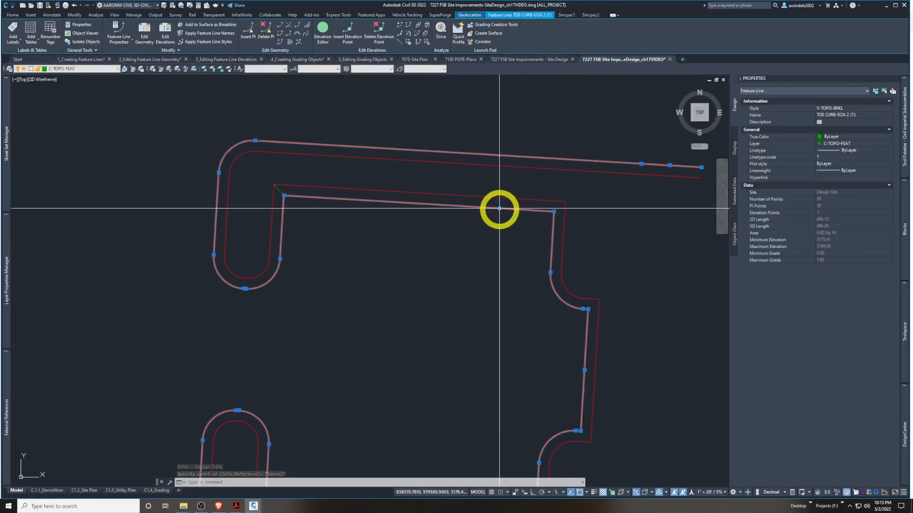
Slide the inserted elevation point westward along the north inner edge in two moves, to slightly past the edge's midpoint
left_click(500, 209)
left_click(470, 279)
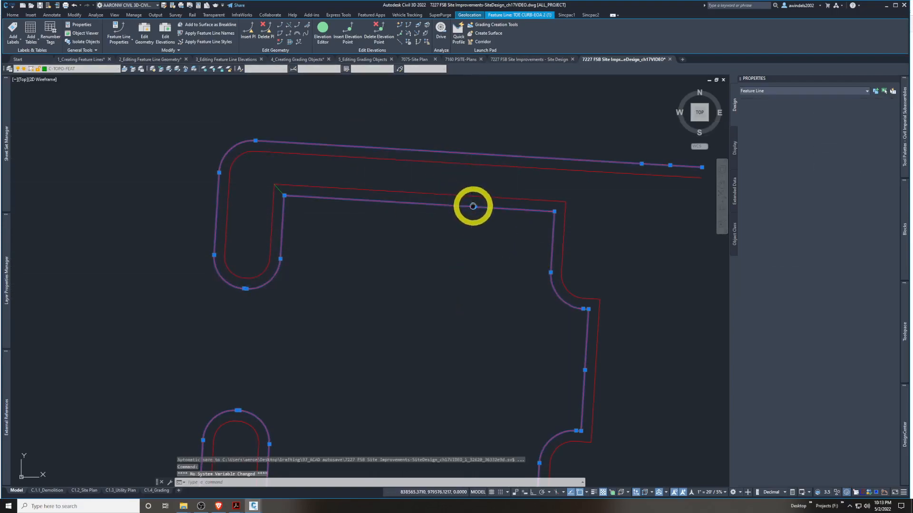
left_click(475, 207)
left_click(433, 228)
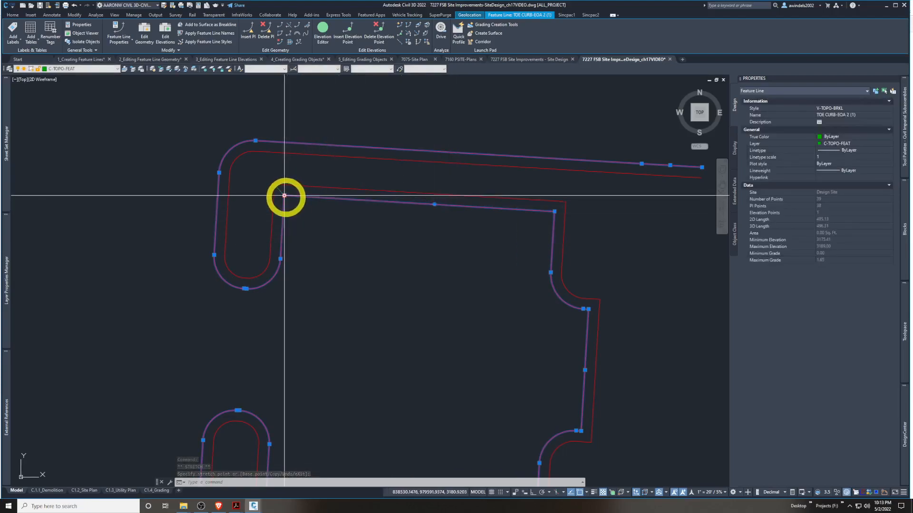
Try stretching the northwest inner corner of the curb feature line inward to the southeast, and undo the move
left_click(284, 196)
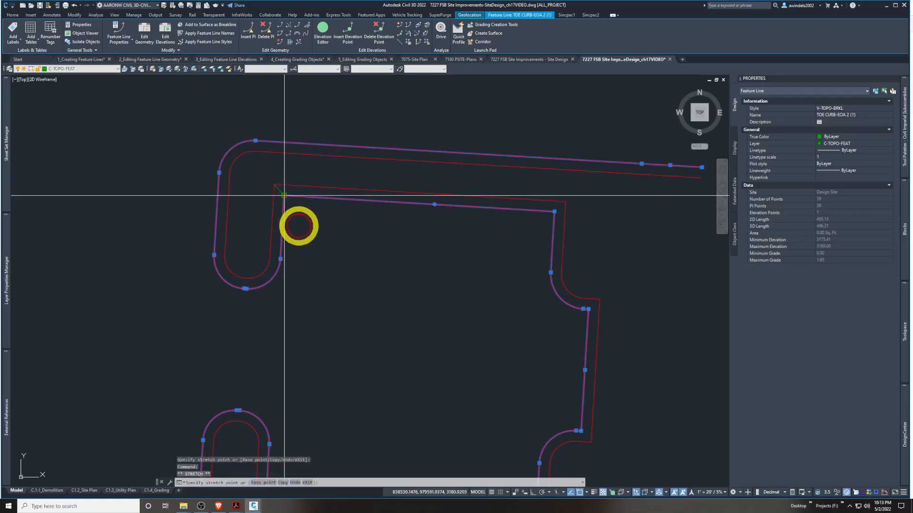
left_click(305, 222)
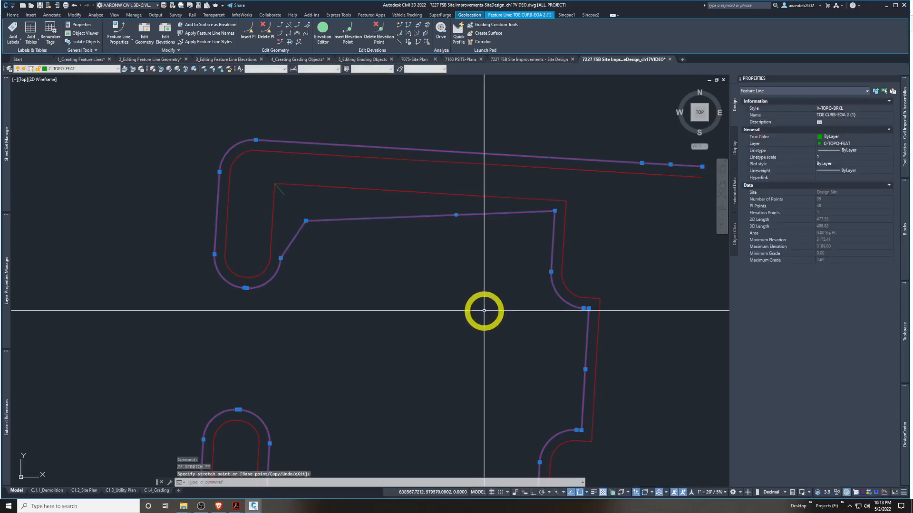
key("Escape")
key("Escape")
left_click(460, 279)
middle_click_drag(462, 280, 462, 280)
key("Escape")
key("ctrl+z")
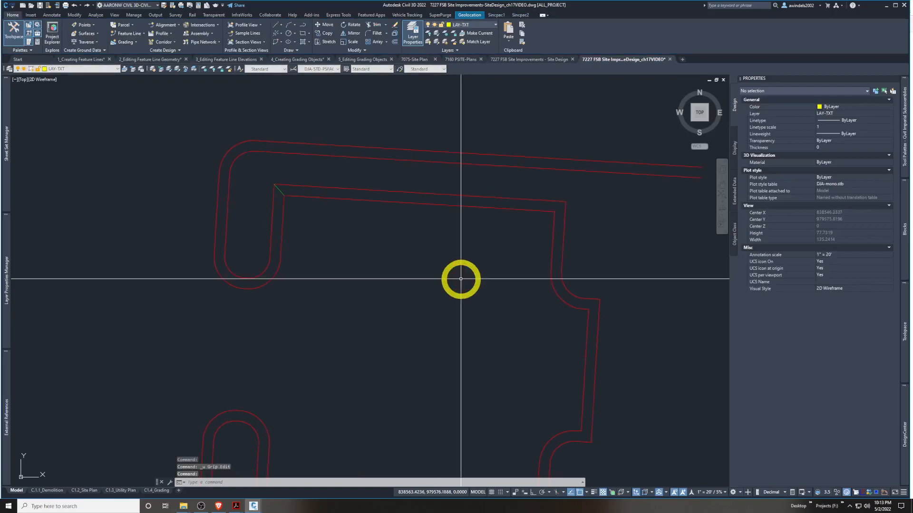
left_click(474, 207)
middle_click_drag(425, 300, 433, 264)
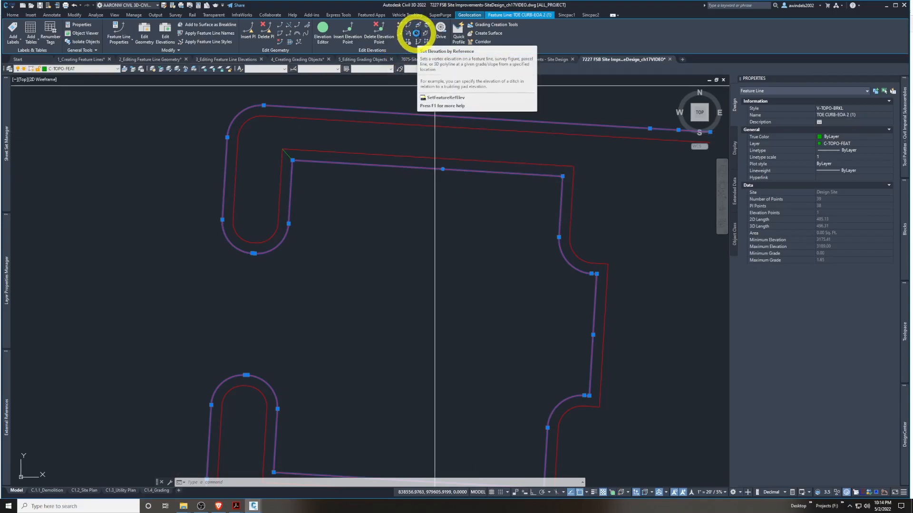
left_click(417, 38)
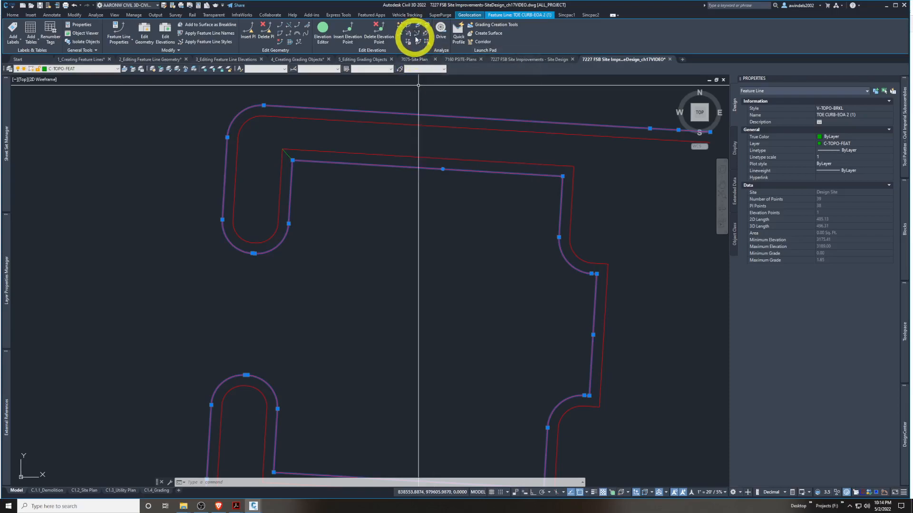
middle_click_drag(357, 266, 248, 52)
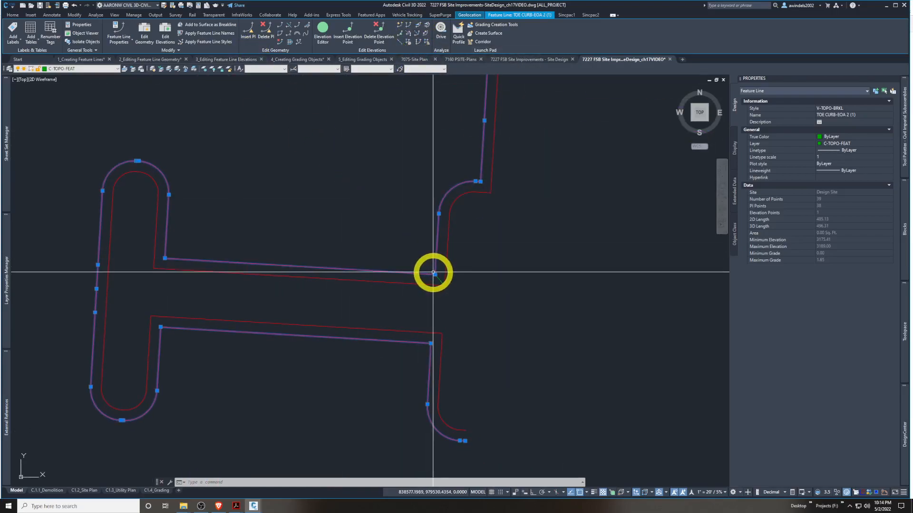
scroll(434, 274, "down", 4)
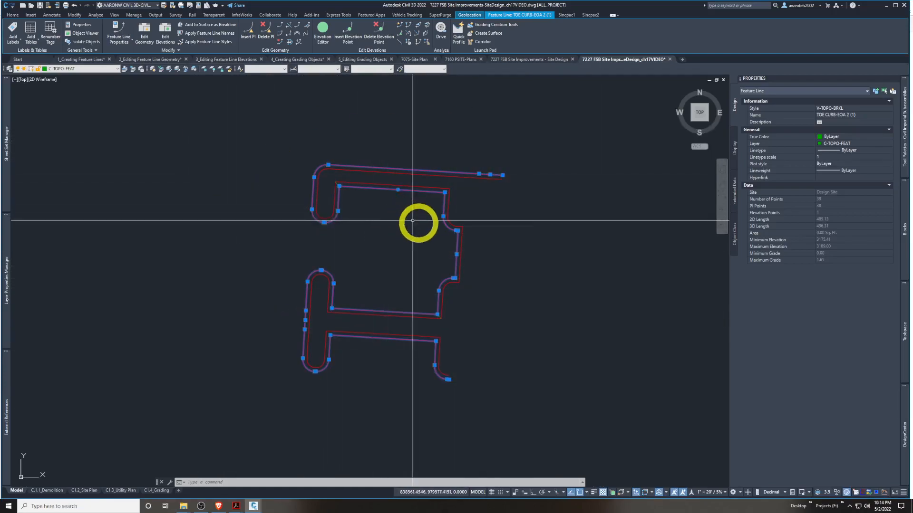
scroll(427, 224, "up", 2)
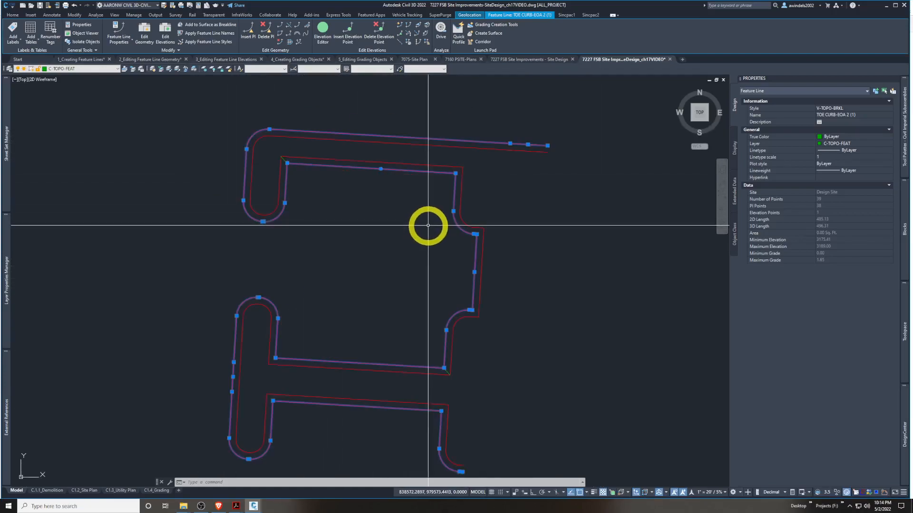
left_click(417, 38)
left_click(289, 164)
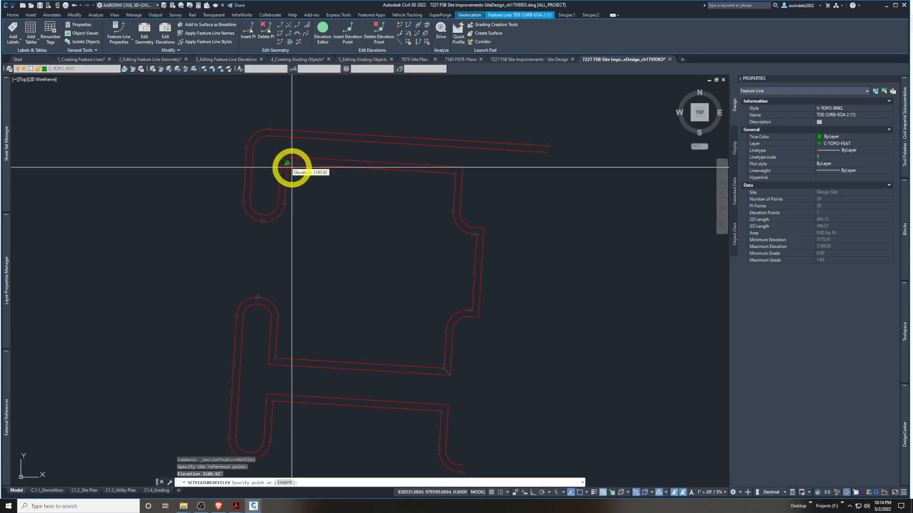
key("Escape")
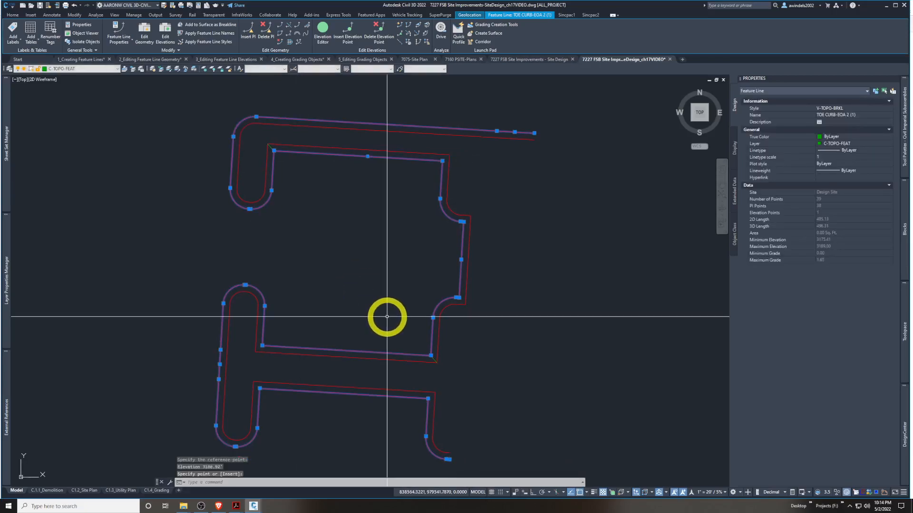
key("Escape")
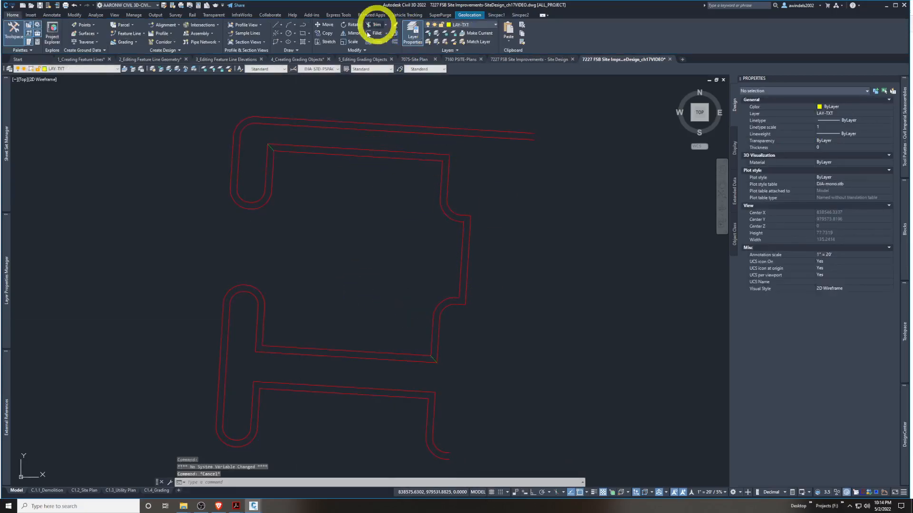
Set the southeast inner corner's elevation by reference from the northwest inner corner at a grade of -2.5, with object snap tracking off
left_click(378, 156)
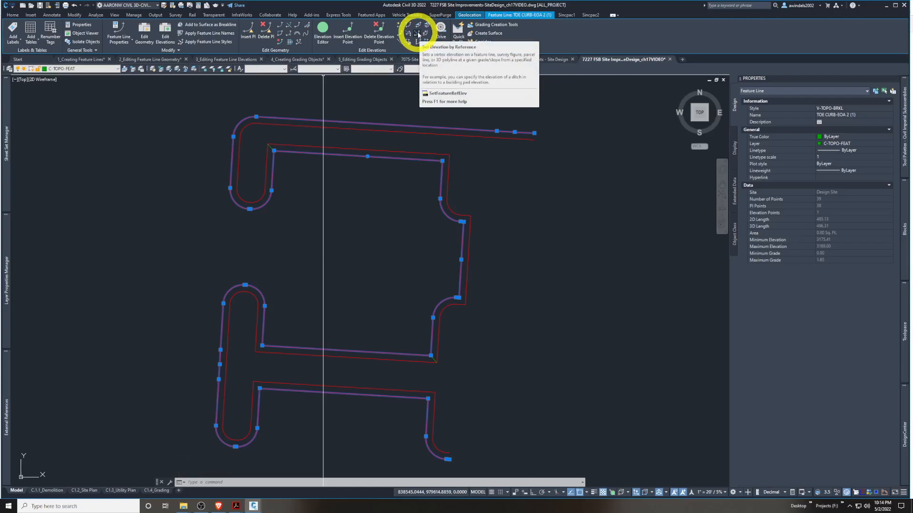
left_click(419, 35)
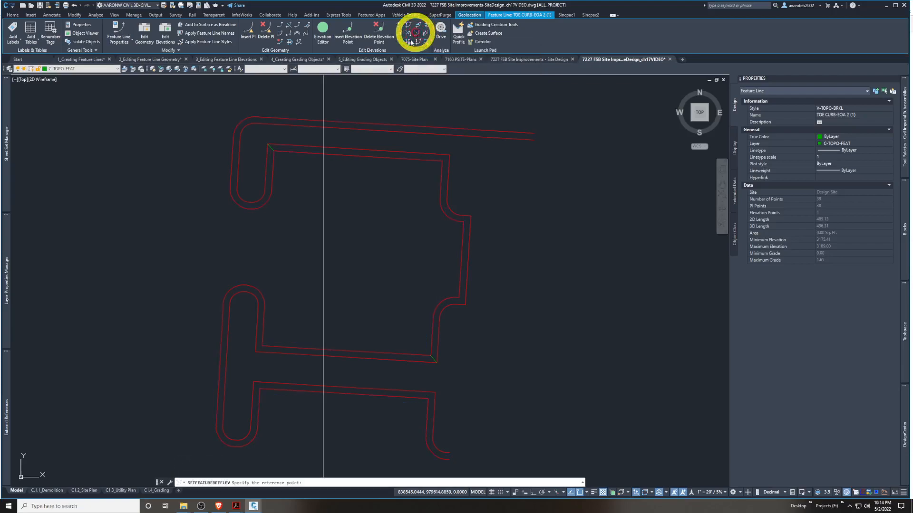
left_click(276, 155)
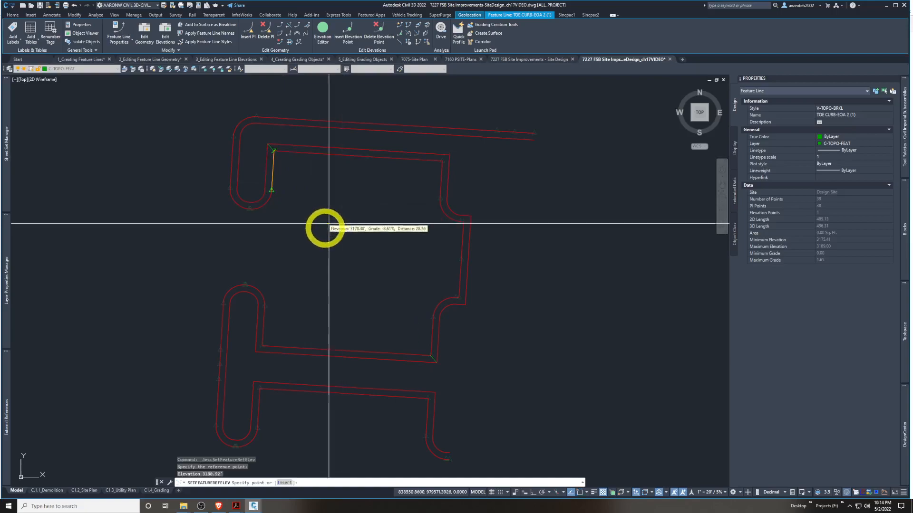
key("F8")
middle_click_drag(400, 299, 403, 262)
key("F8")
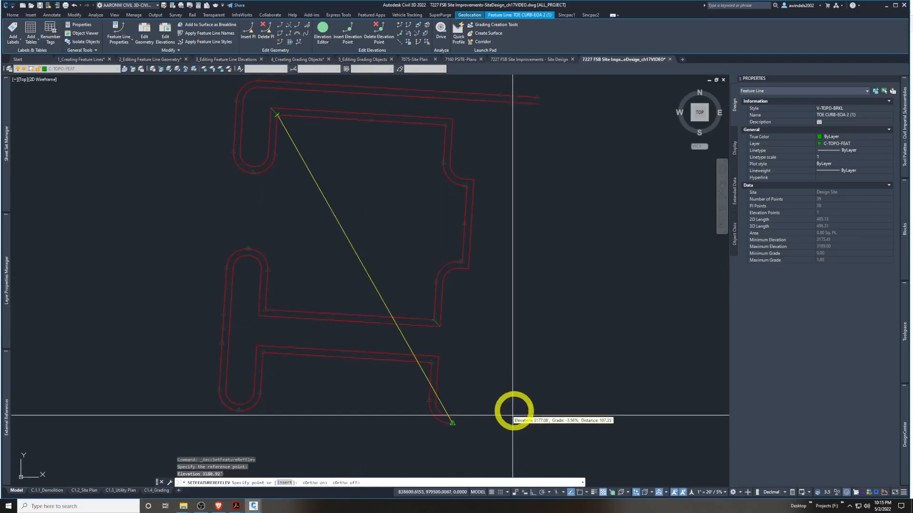
left_click(573, 496)
middle_click_drag(404, 253, 421, 332)
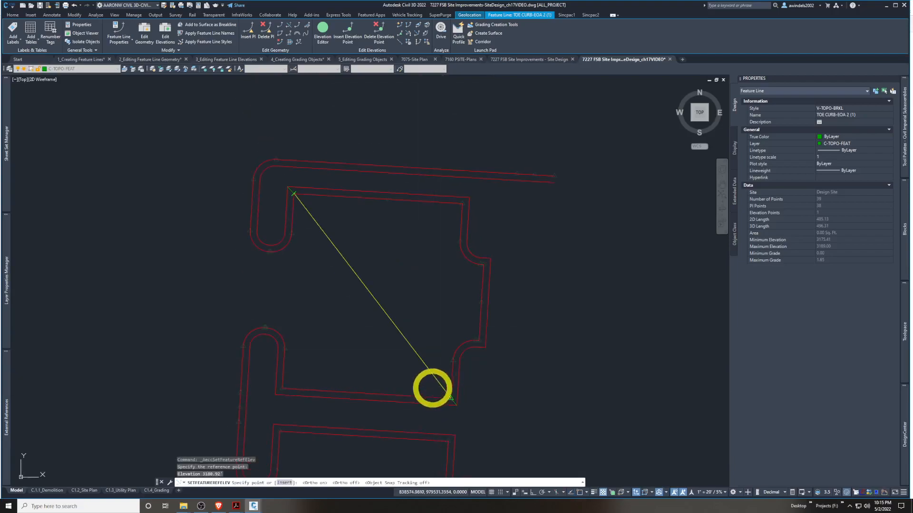
scroll(444, 390, "up", 2)
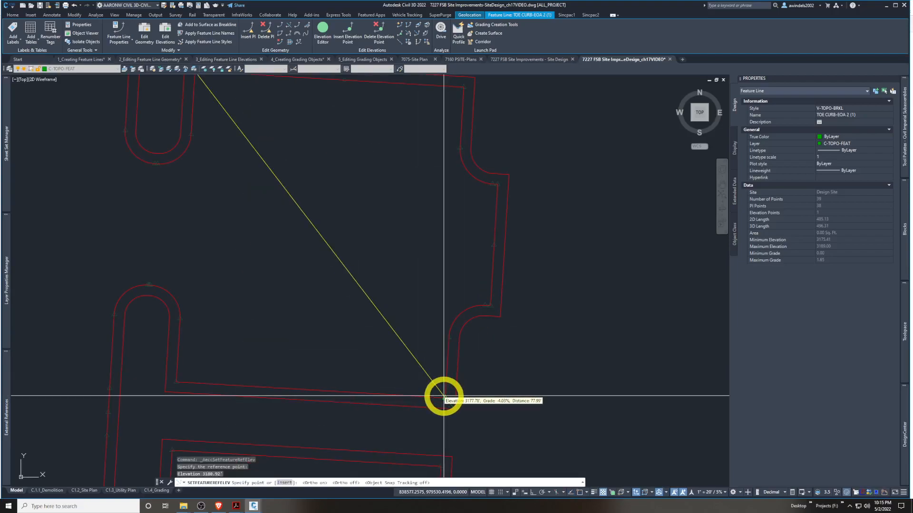
scroll(444, 396, "down", 2)
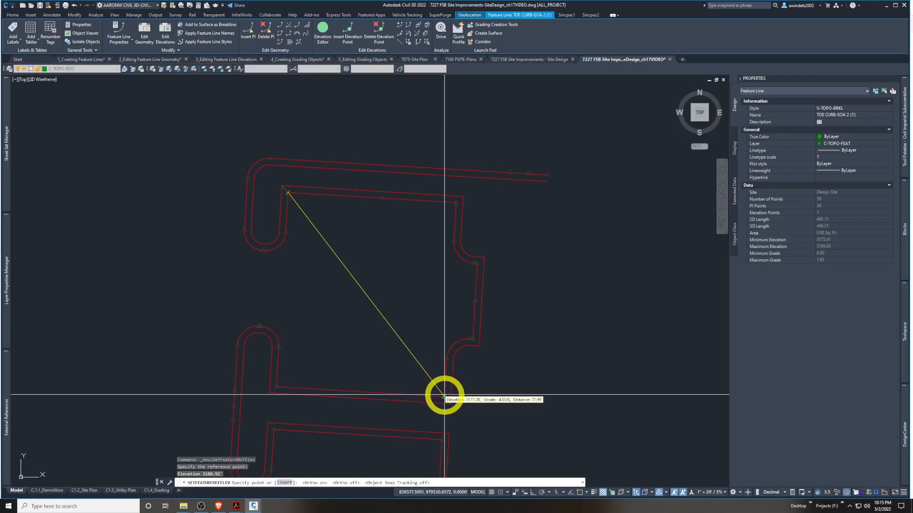
left_click(444, 395)
left_click(444, 395)
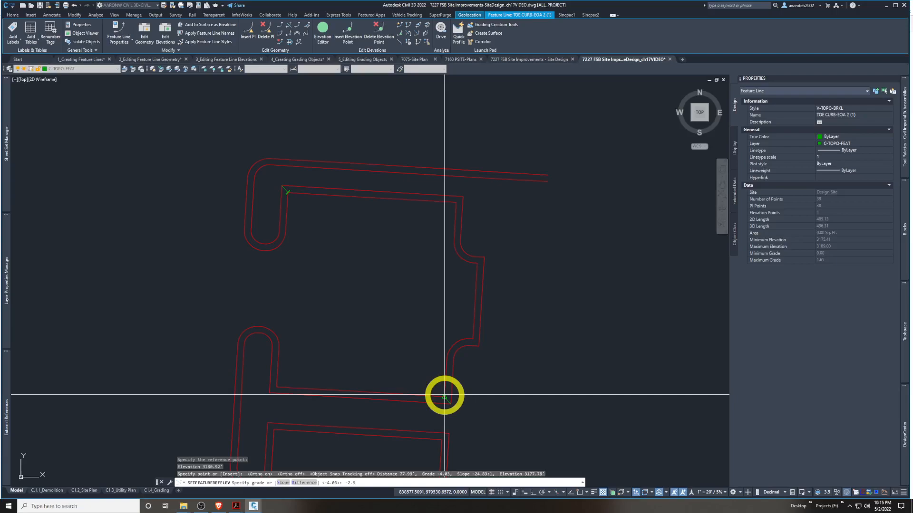
key("Return")
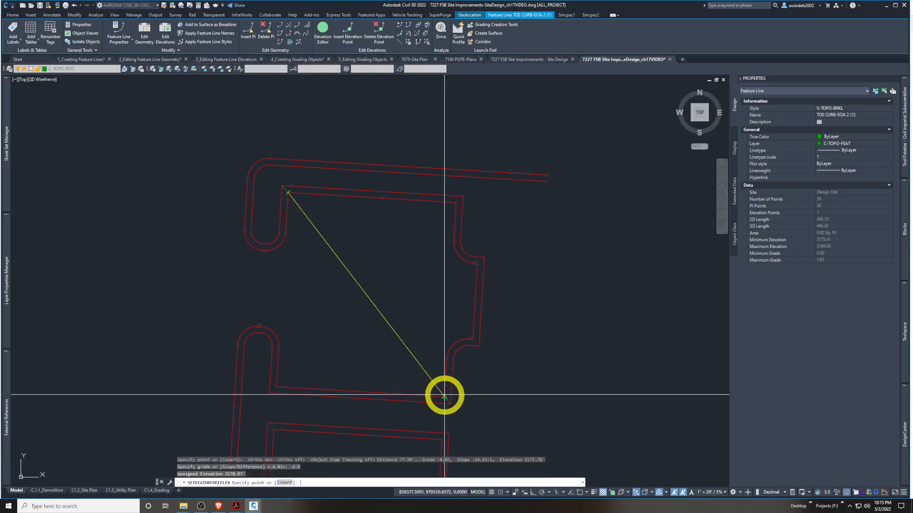
left_click(444, 395)
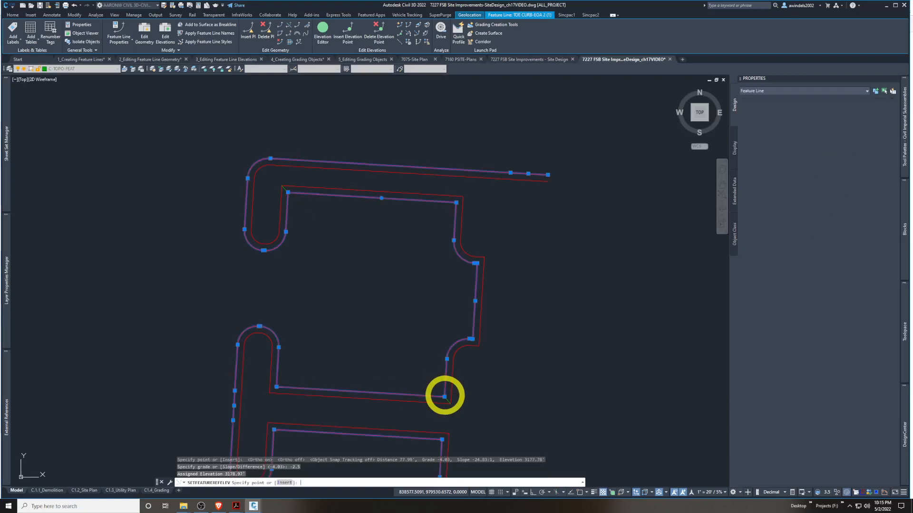
key("Return")
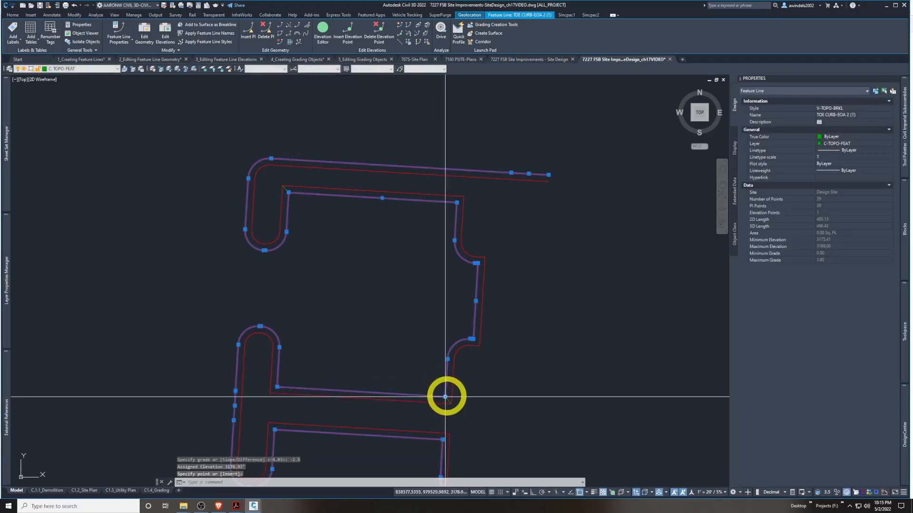
Set a 1.63 grade along the feature line from the southeast to the northwest inner corner, keeping start elevation 3178.97
left_click(445, 396)
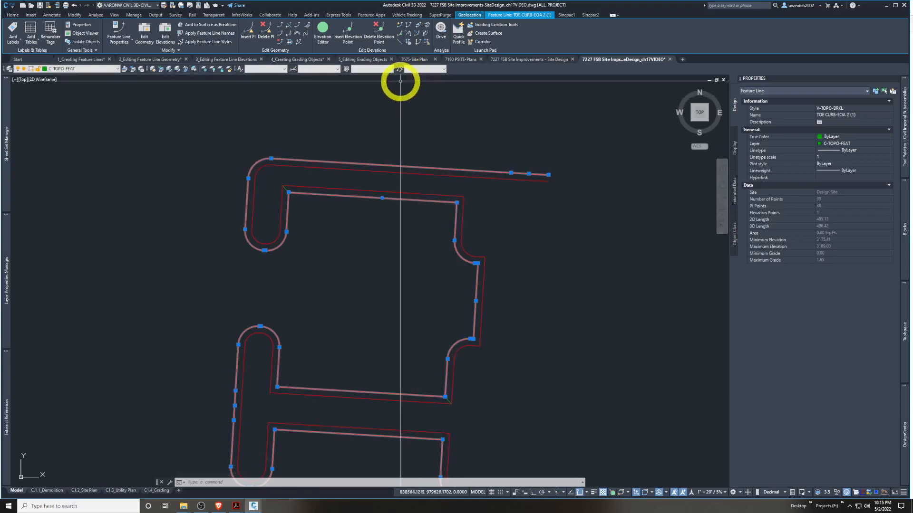
left_click(416, 24)
left_click(446, 395)
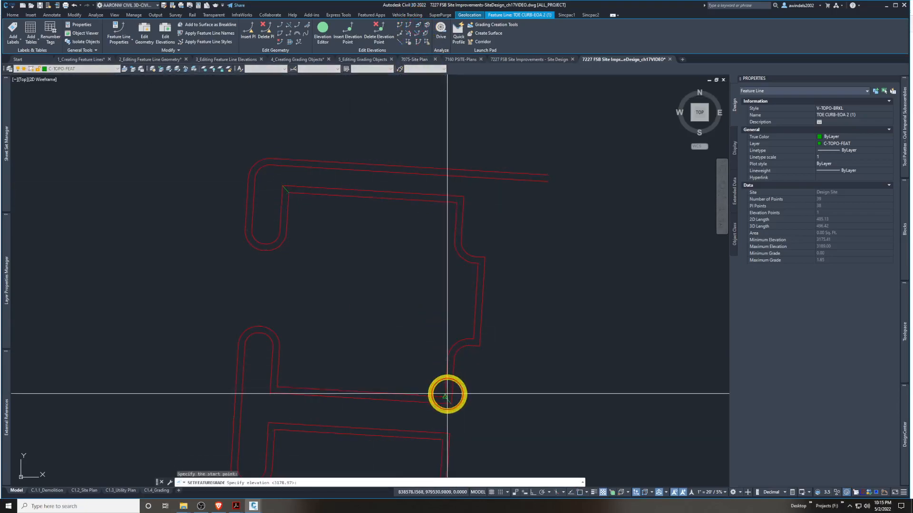
key("Return")
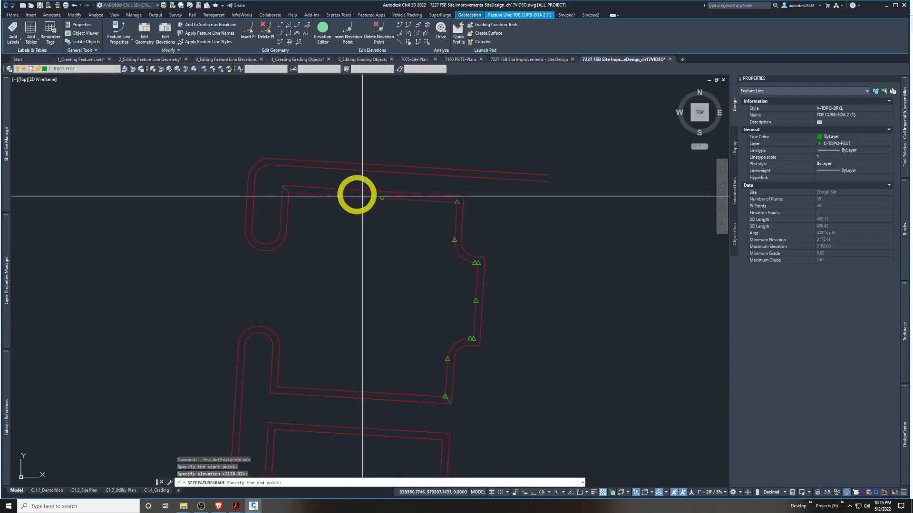
left_click(303, 188)
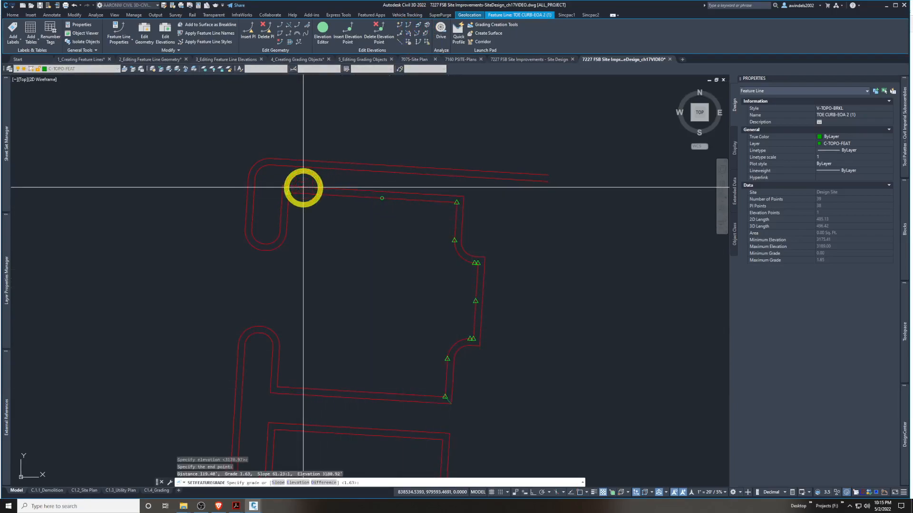
left_click(353, 488)
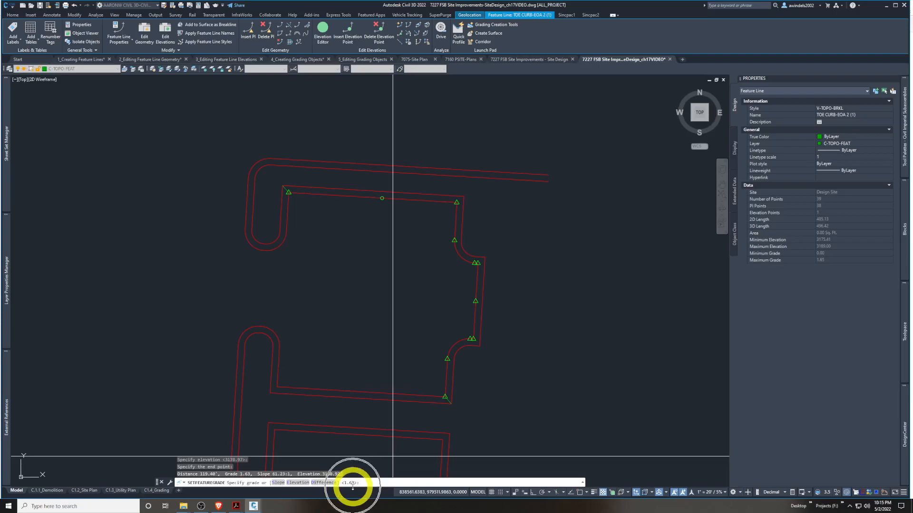
key("Return")
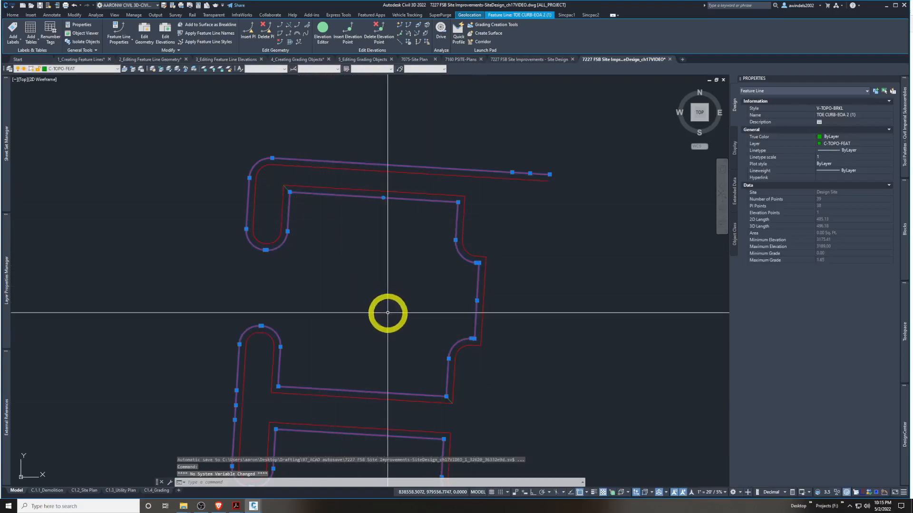
Try Grade Extension by Reference, using the west edge of the north island and of the south island as reference segments
middle_click_drag(369, 299, 427, 303)
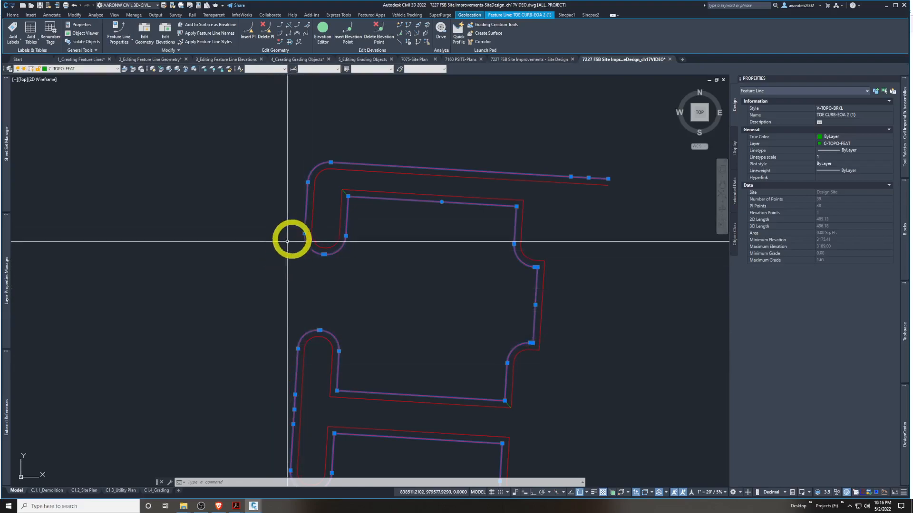
left_click(399, 27)
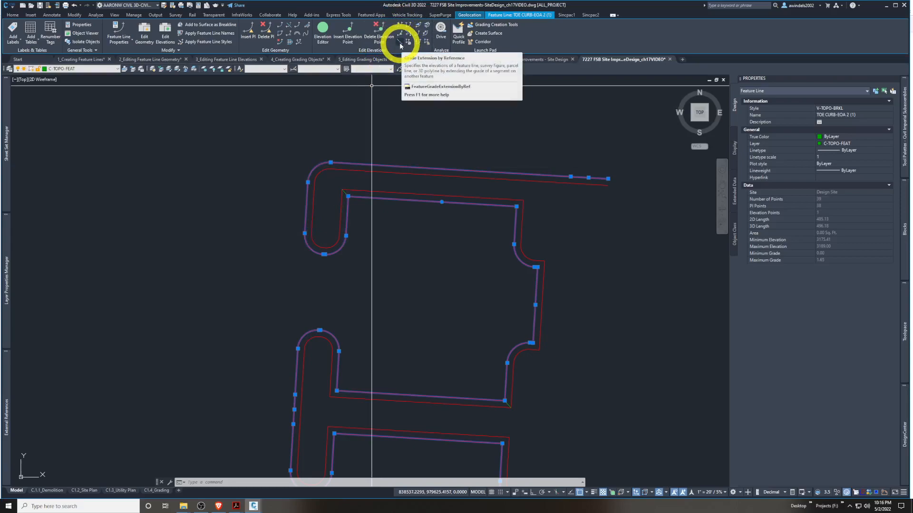
left_click(400, 45)
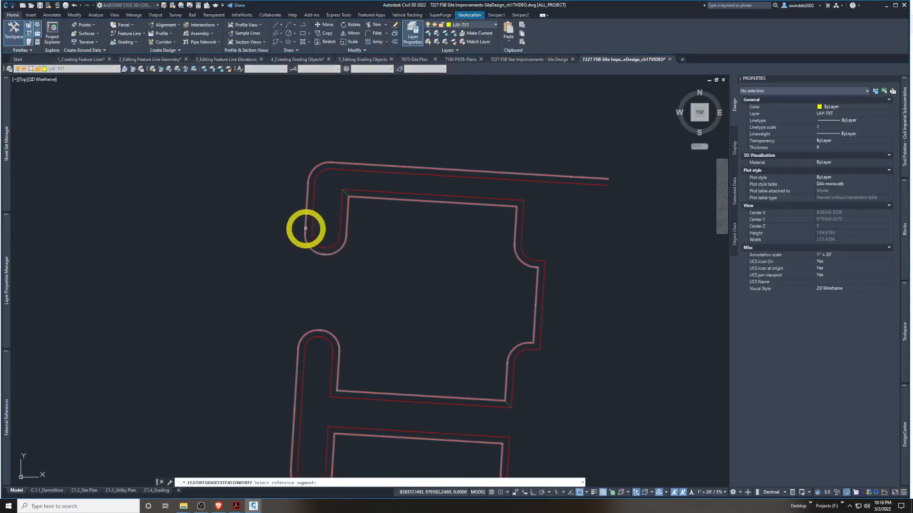
left_click(306, 229)
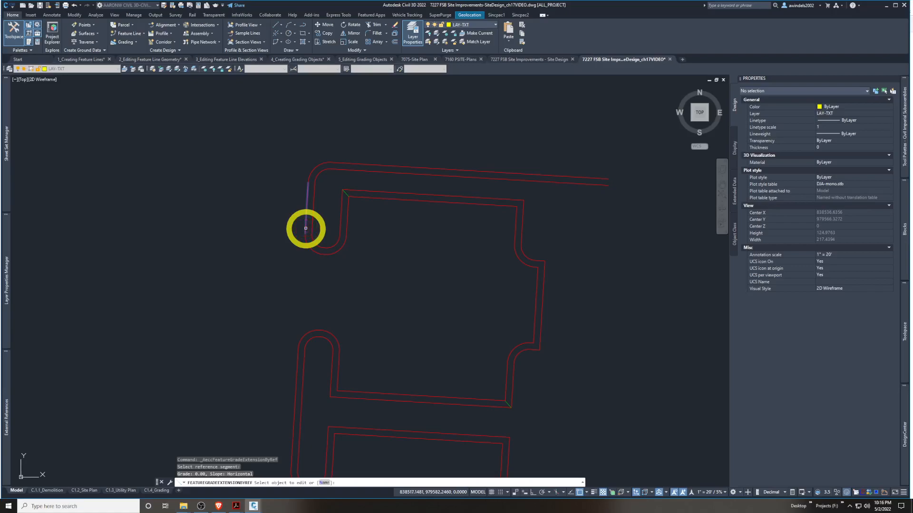
left_click(306, 228)
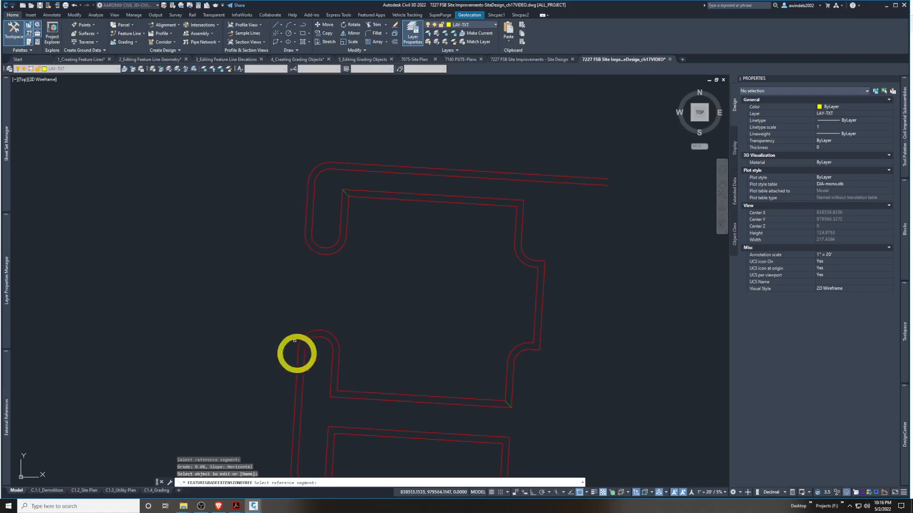
left_click(295, 379)
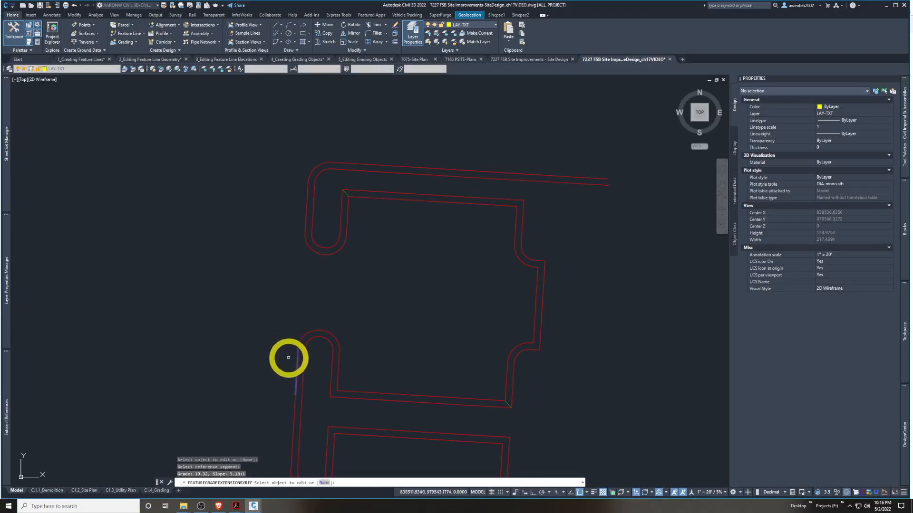
left_click(288, 357)
left_click(304, 310)
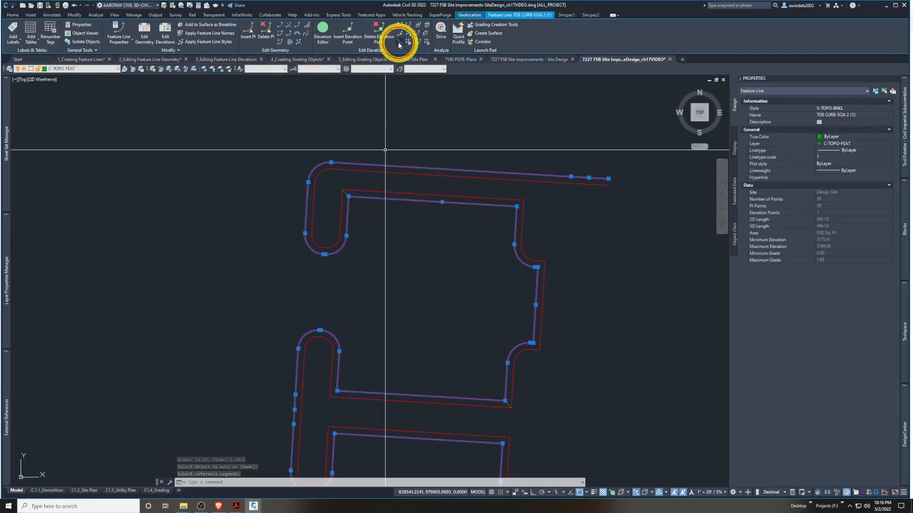
key("Escape")
key("Return")
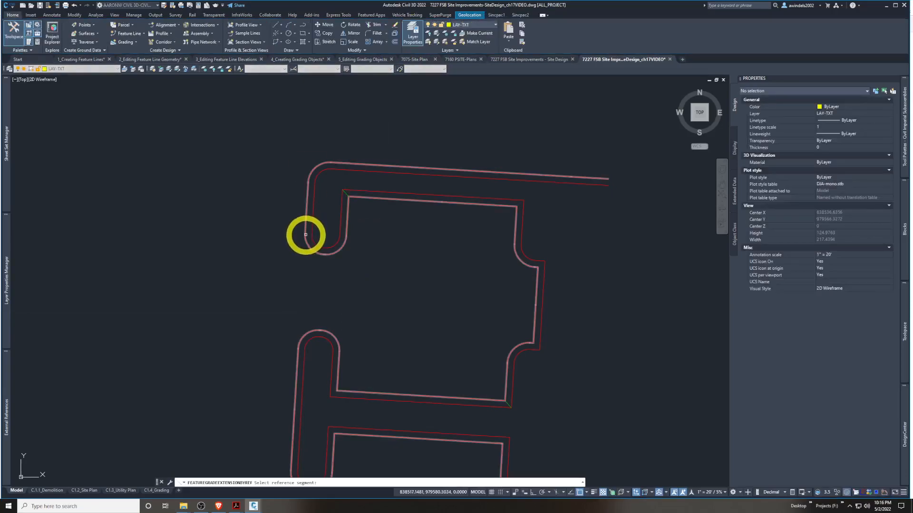
left_click(306, 235)
key("Escape")
left_click(305, 230)
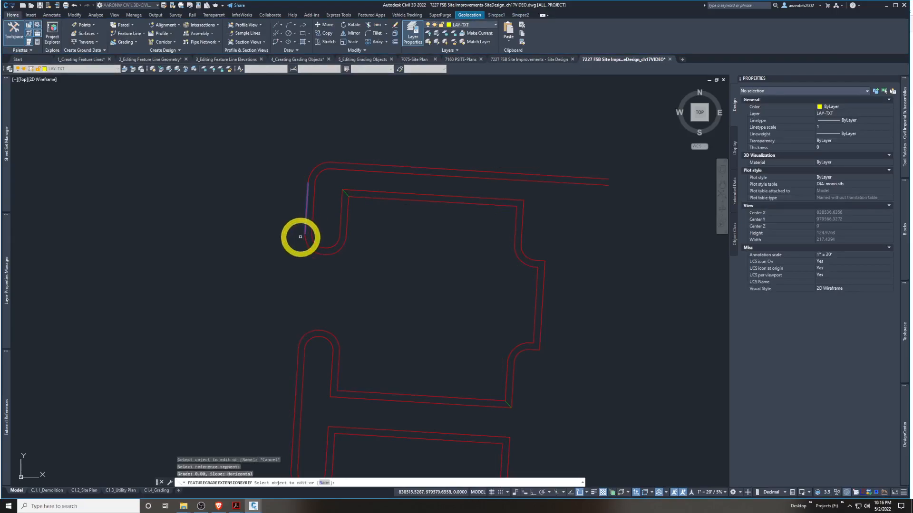
left_click(297, 352)
left_click(297, 354)
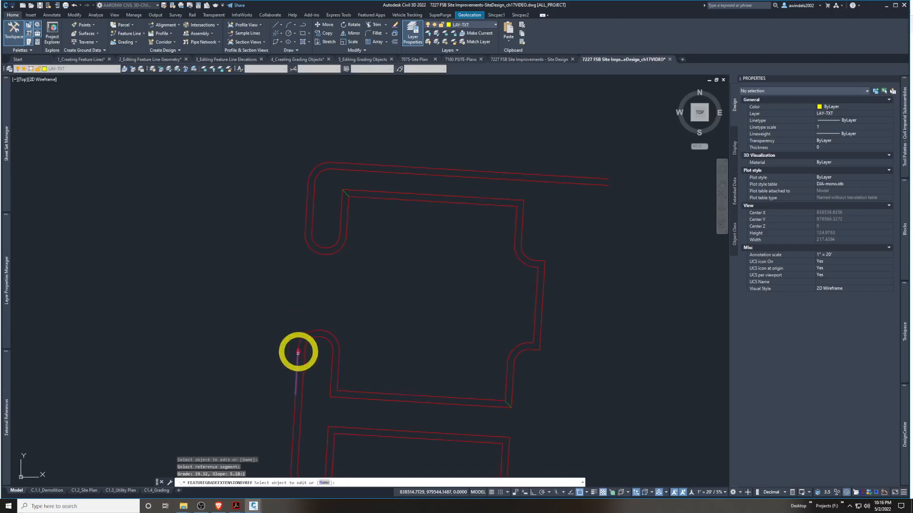
key("Escape")
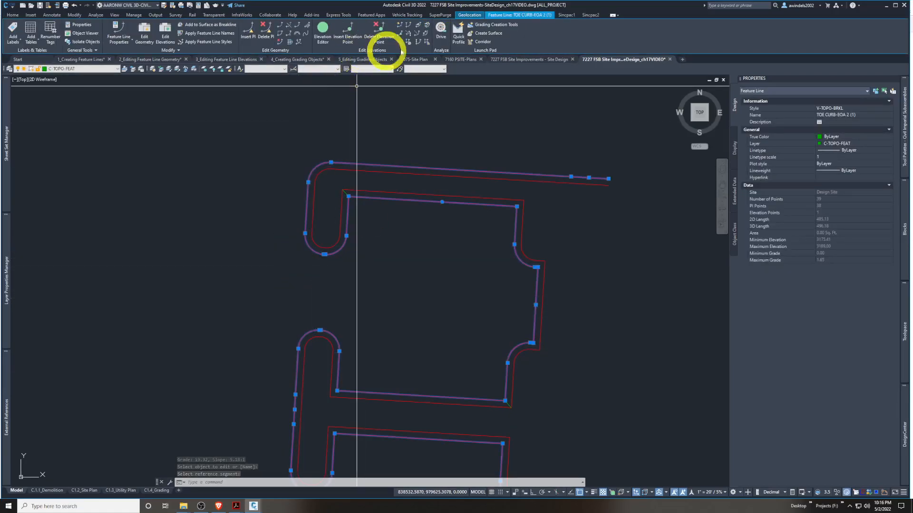
key("Escape")
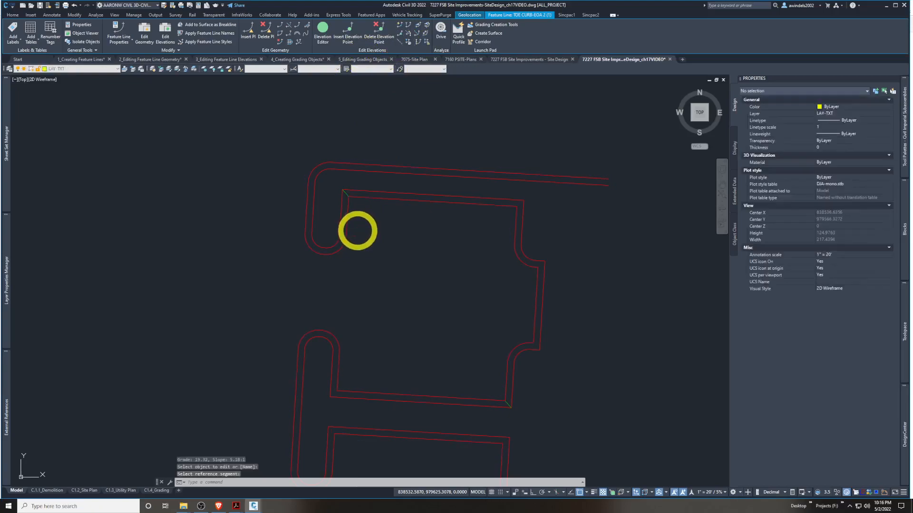
Extend the grade by reference from the arc at the north island's southern tip to the south island's northern tip, at a grade of -2
key("Return")
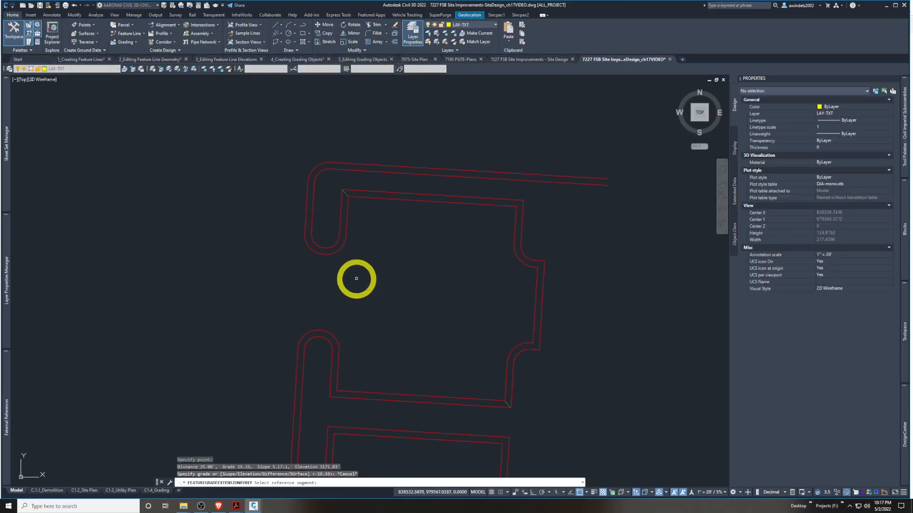
left_click(344, 245)
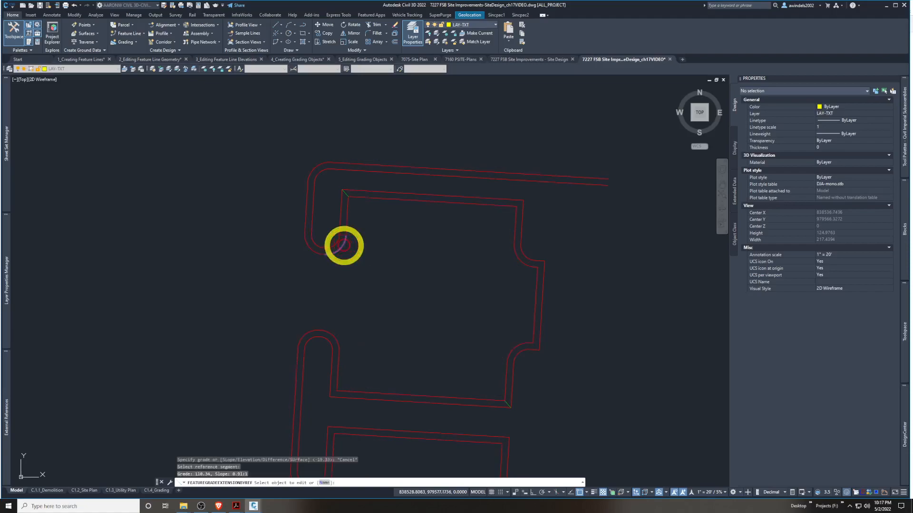
left_click(339, 346)
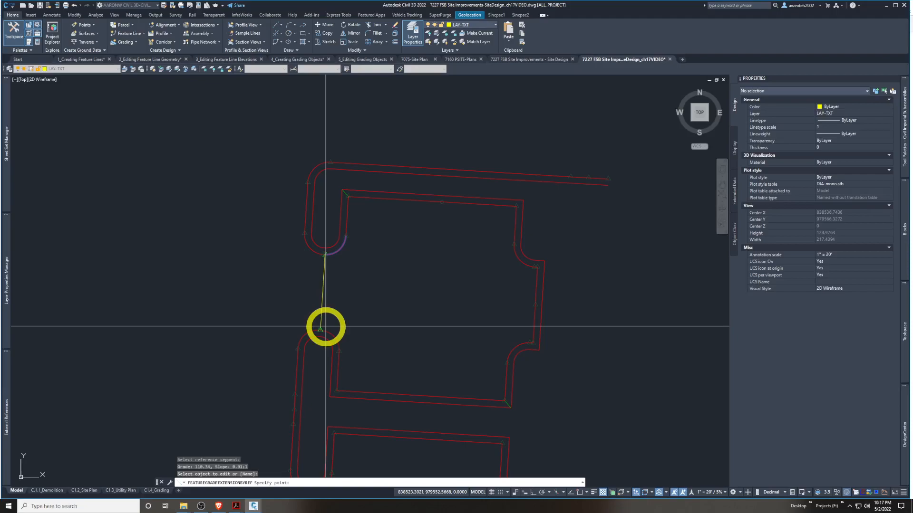
left_click(326, 326)
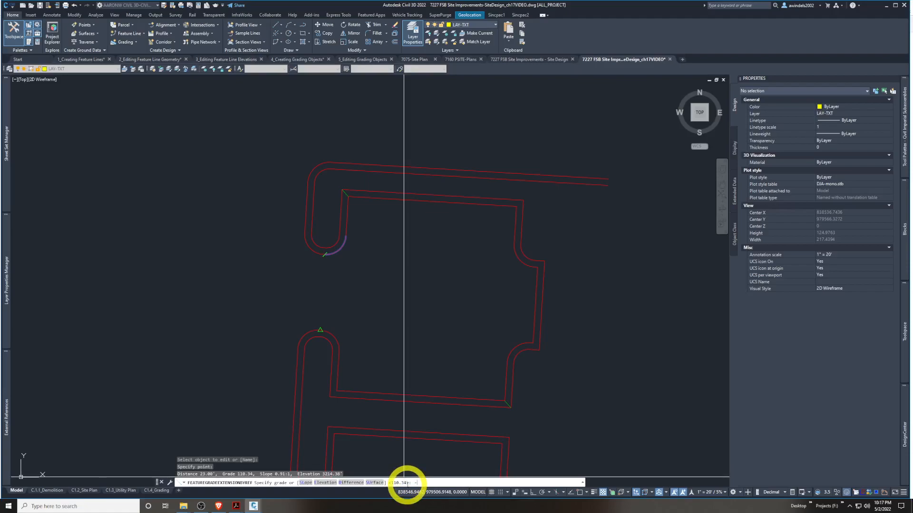
key("Return")
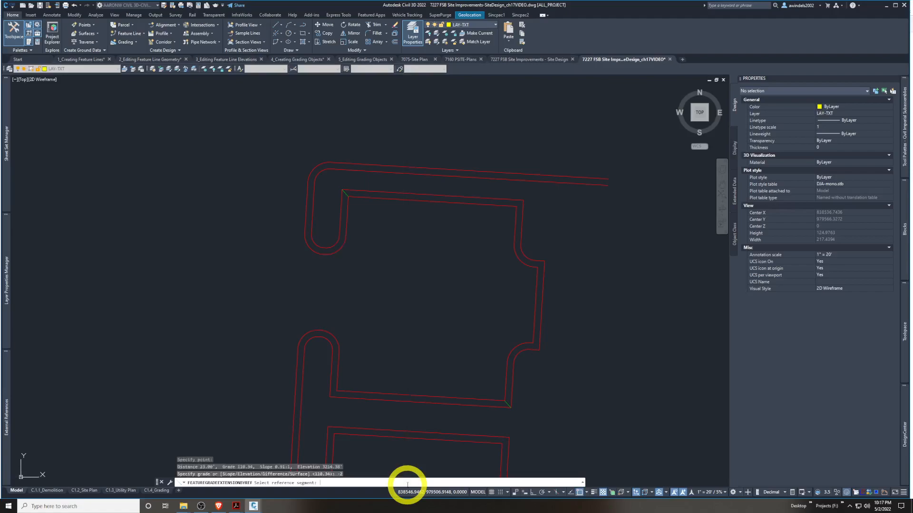
left_click(407, 394)
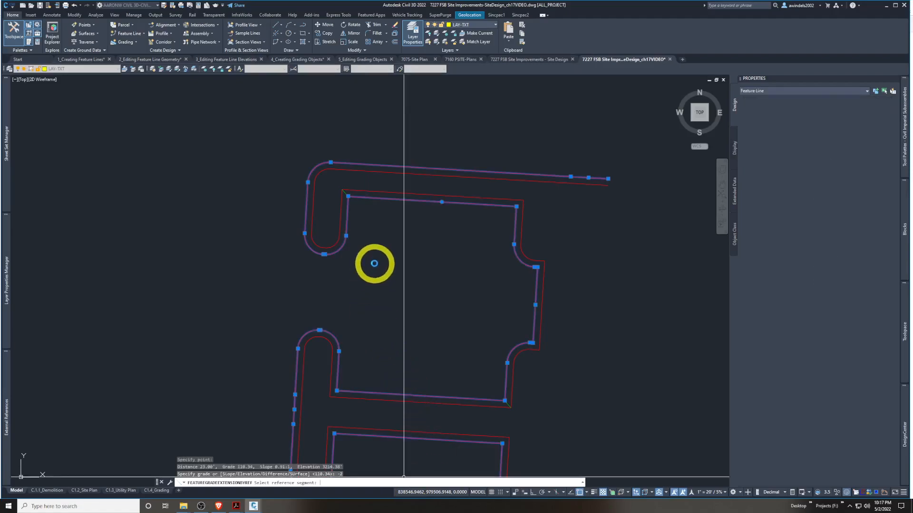
key("Escape")
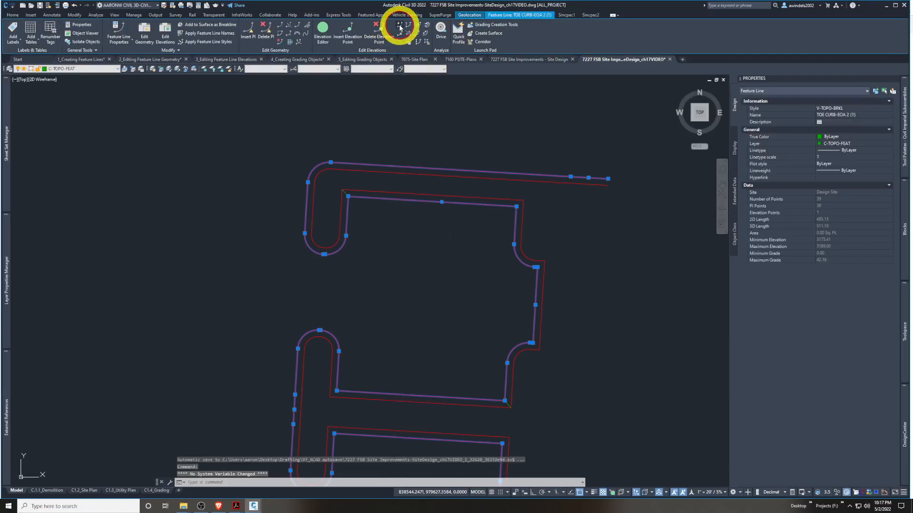
Check the elevation at the north island's southern tip with Quick Elevation Edit, leaving it unedited
left_click(399, 27)
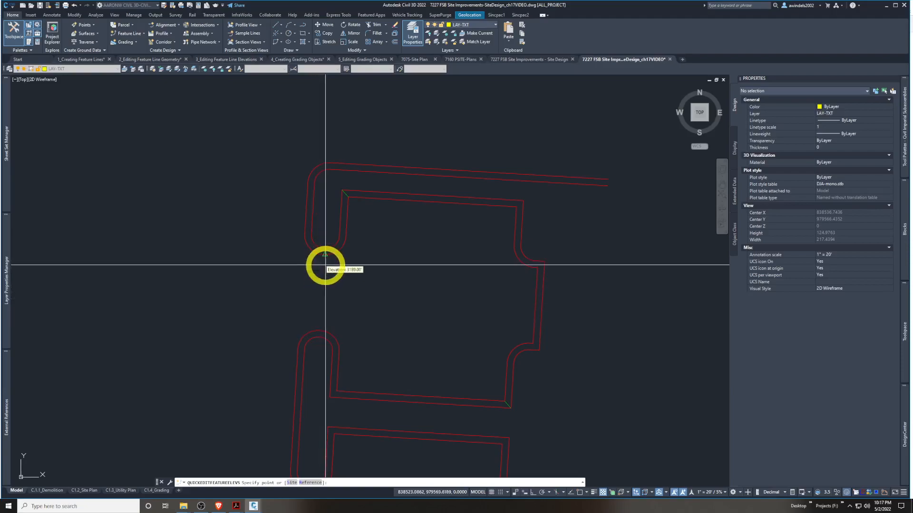
left_click(325, 271)
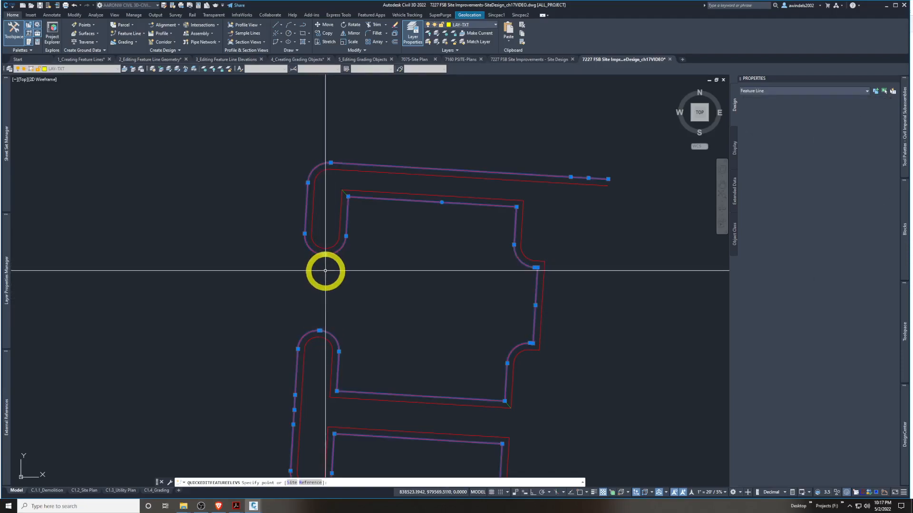
key("Escape")
Examine the curb feature line around the easternmost central parking island in the full site plan
scroll(326, 286, "down", 5)
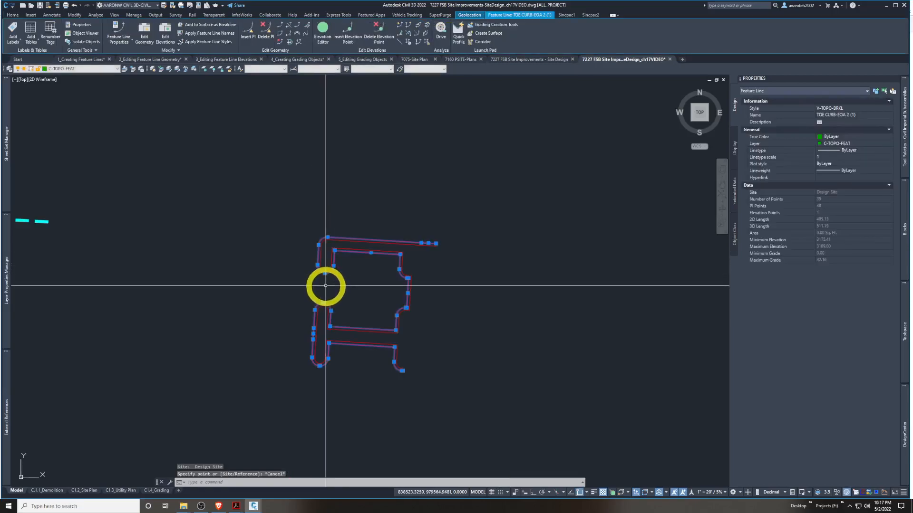
mouse_move(345, 295)
middle_mouse_down()
mouse_move(513, 315)
mouse_move(381, 308)
mouse_move(427, 310)
middle_mouse_up()
key("Escape")
scroll(381, 307, "up", 2)
mouse_move(317, 266)
middle_mouse_down()
mouse_move(354, 265)
mouse_move(377, 248)
middle_mouse_up()
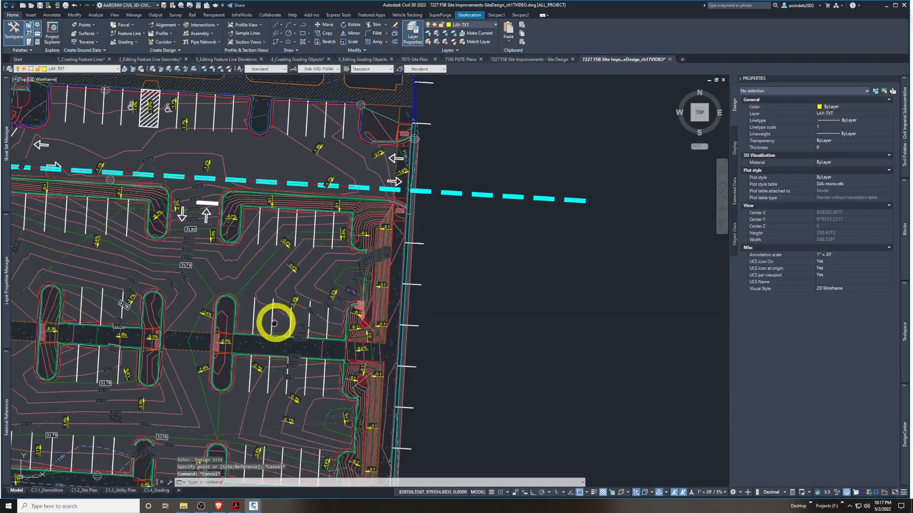
middle_click_drag(271, 324, 307, 287)
scroll(305, 287, "up", 5)
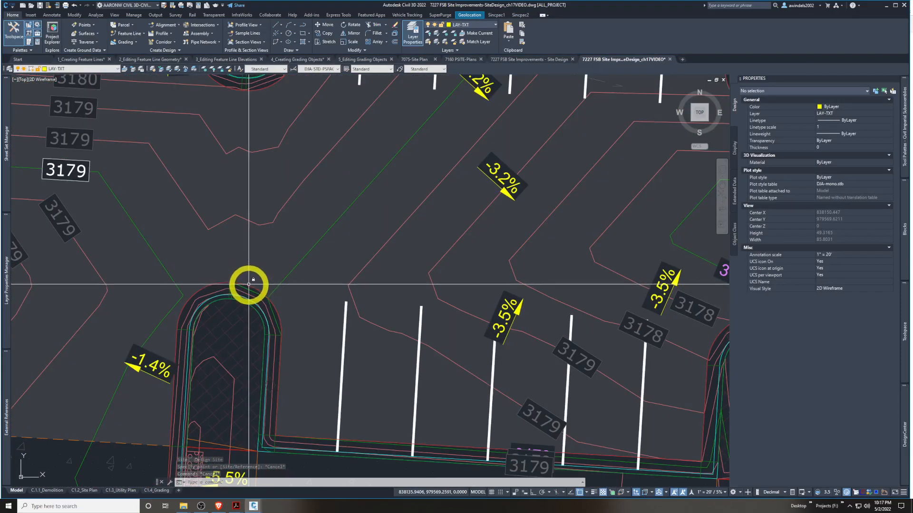
left_click(249, 285)
middle_click_drag(260, 261, 261, 236)
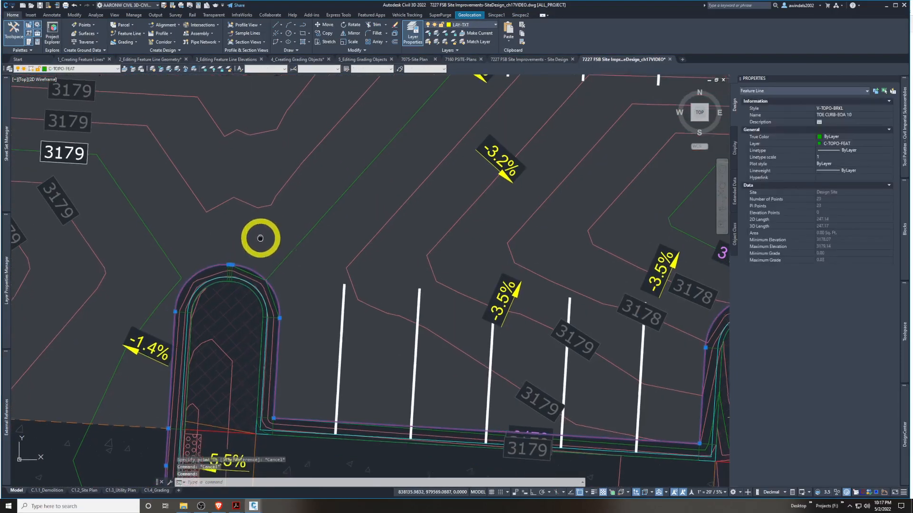
scroll(260, 237, "down", 2)
scroll(540, 372, "down", 2)
middle_click_drag(540, 372, 448, 285)
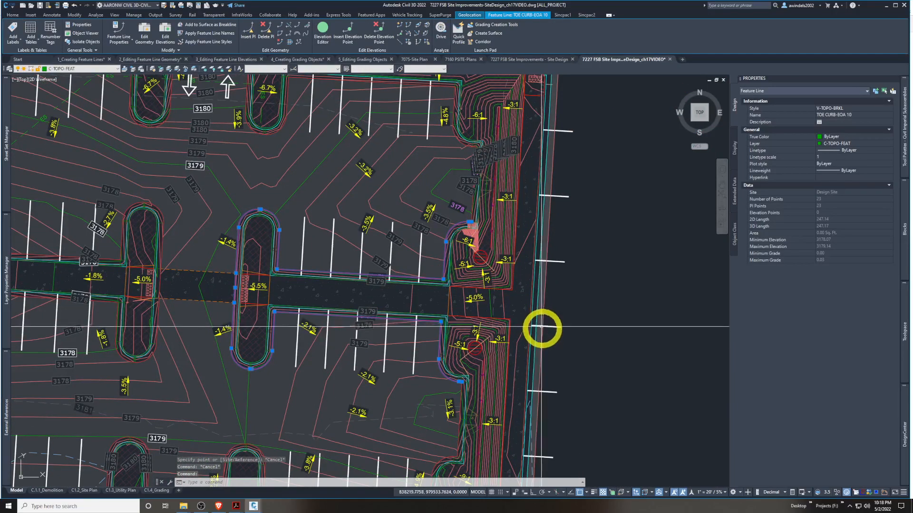
key("Escape")
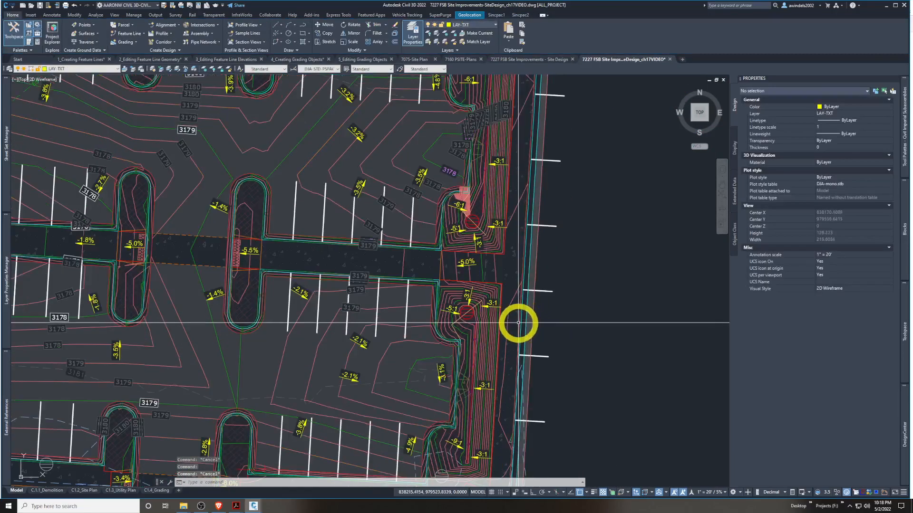
Try raising or lowering the feature line along the site's east edge by an elevation difference
left_click(518, 322)
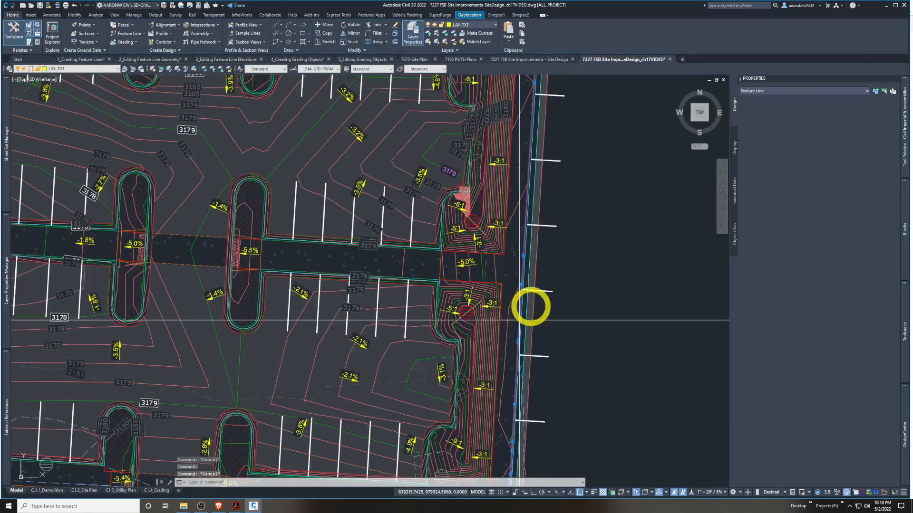
mouse_move(561, 338)
middle_mouse_down()
mouse_move(554, 287)
mouse_move(556, 322)
mouse_move(573, 318)
mouse_move(570, 357)
middle_mouse_up()
scroll(557, 290, "down", 2)
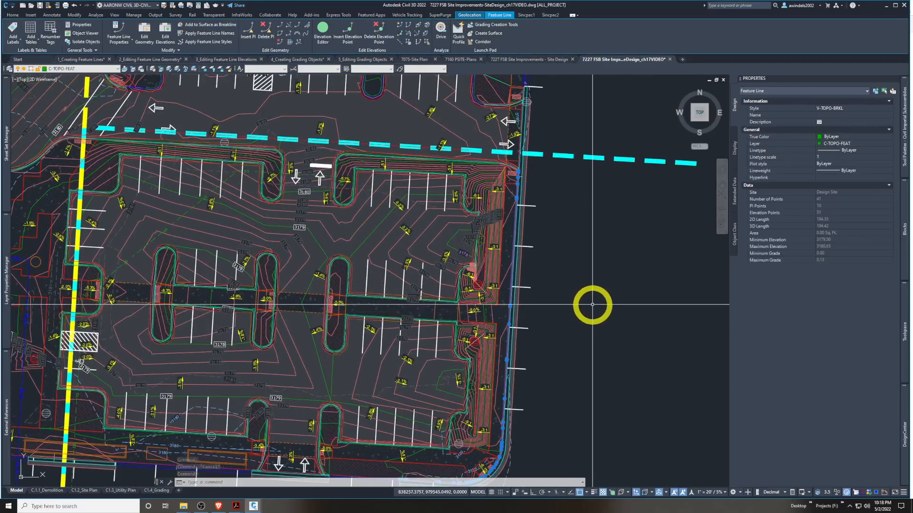
left_click(418, 43)
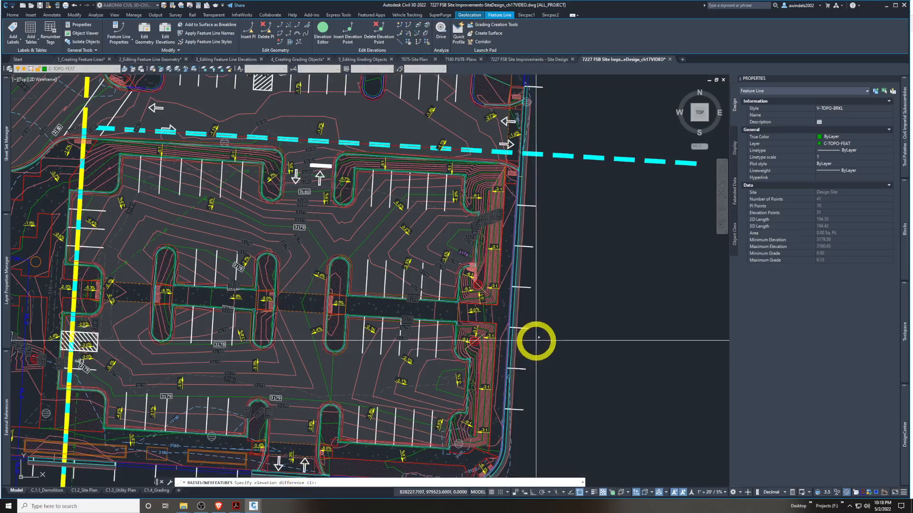
key("Return")
key("Escape")
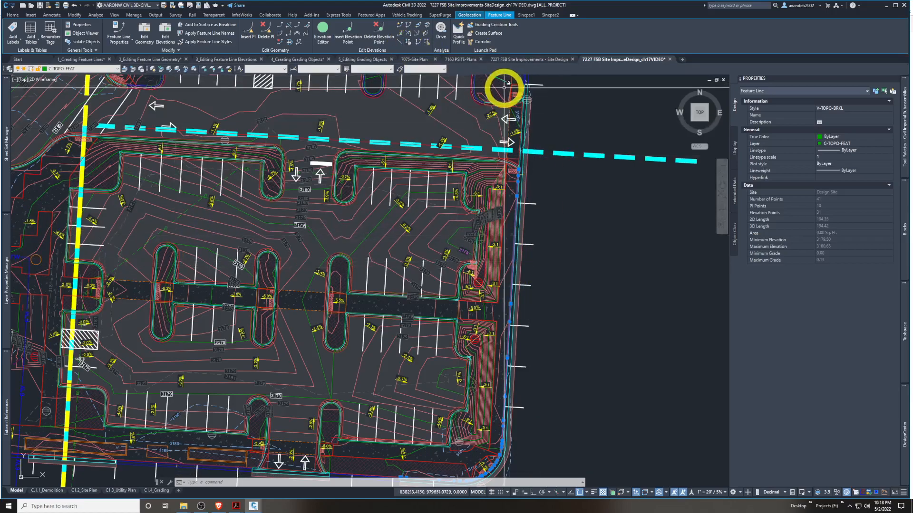
Set the east-edge feature line's elevations from the Existing surface, inserting intermediate grade break points
left_click(414, 37)
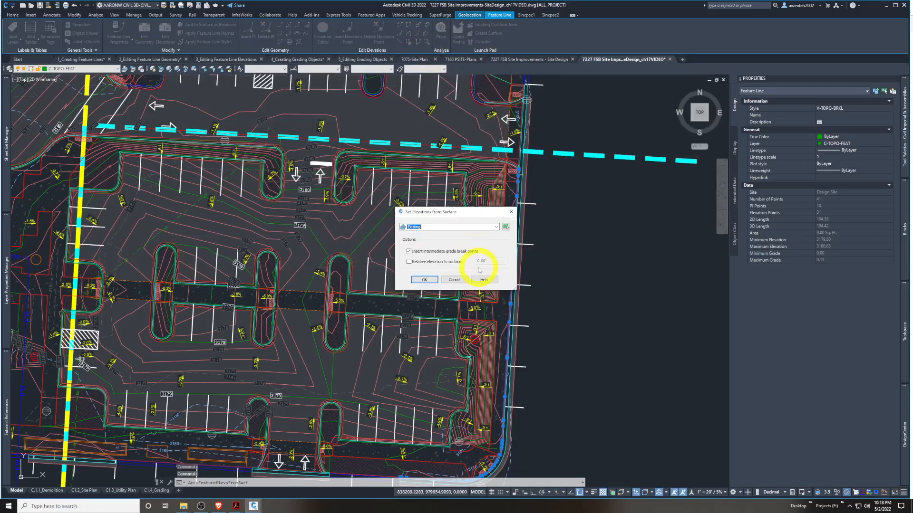
left_click(451, 227)
left_click(427, 241)
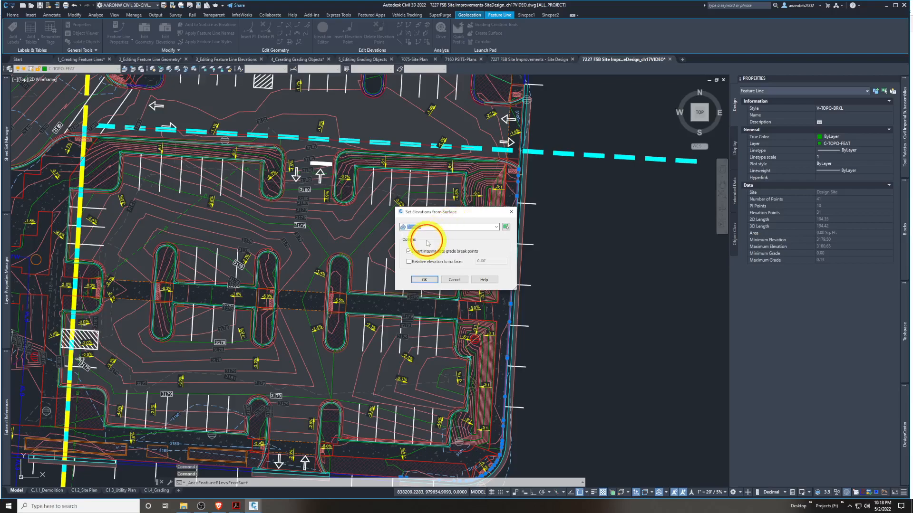
left_click(445, 252)
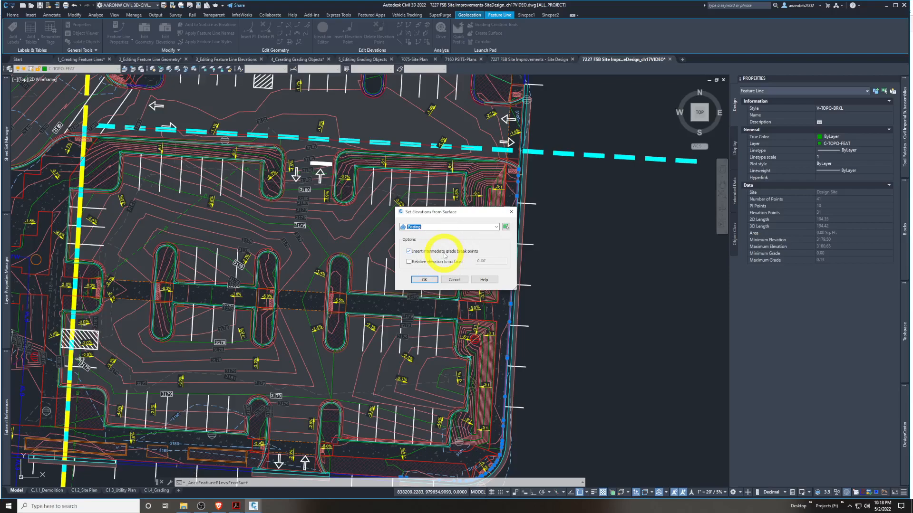
left_click_drag(452, 215, 375, 204)
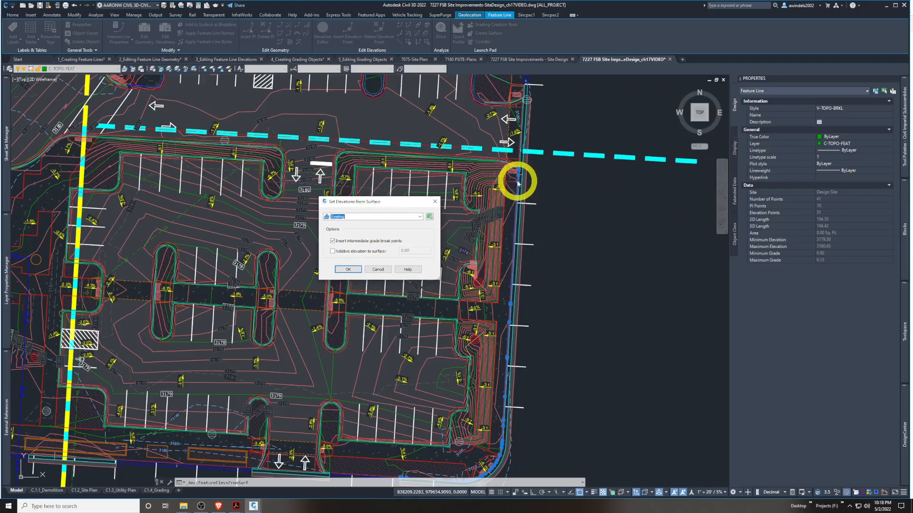
left_click(347, 269)
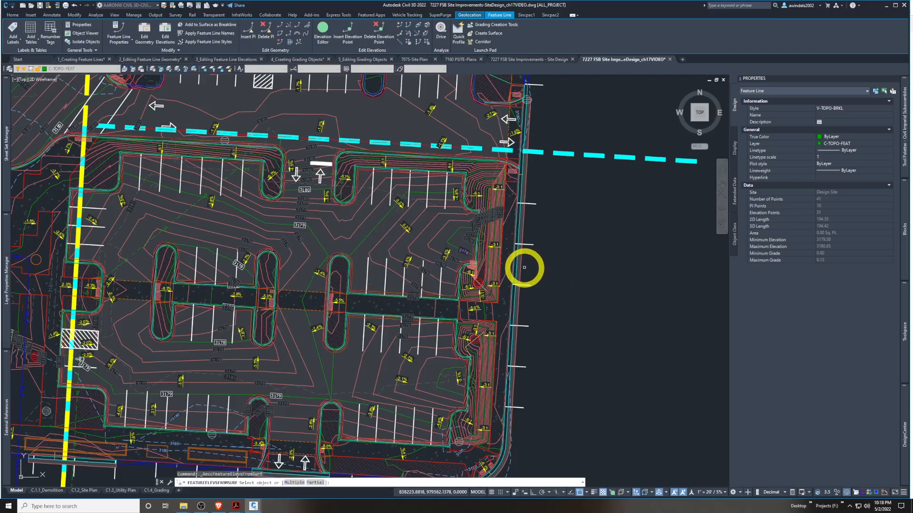
key("Return")
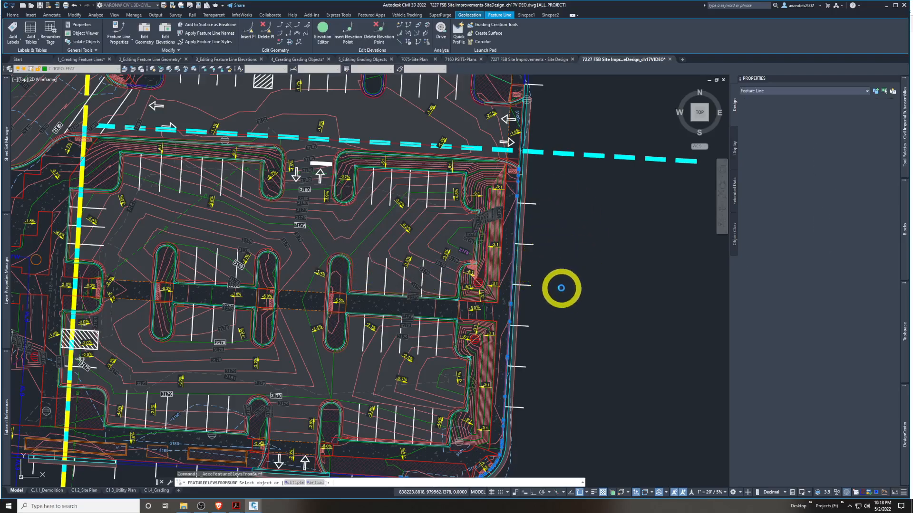
type("\\")
key("Return")
middle_click_drag(561, 287, 556, 238)
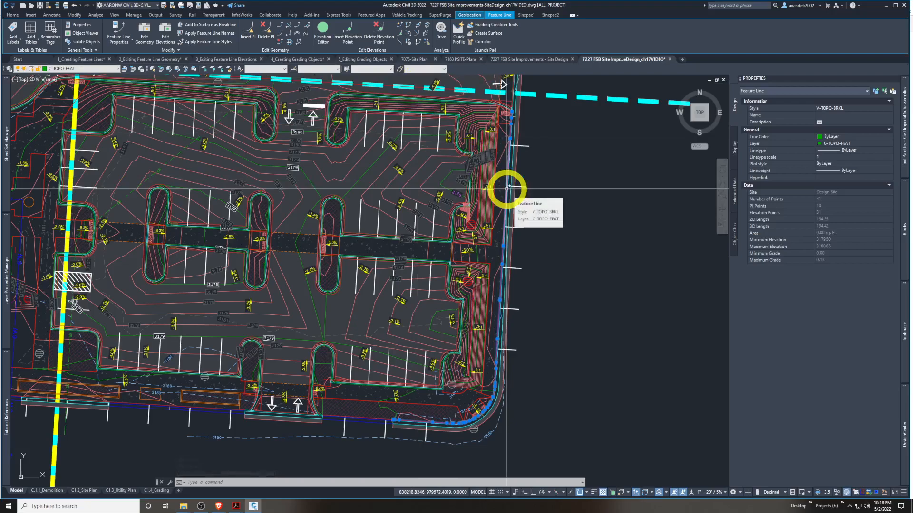
Switch to the 3_Editing Feature Line Elevations drawing and focus the plan view on the two building lots south of Emerson Road
left_click(237, 61)
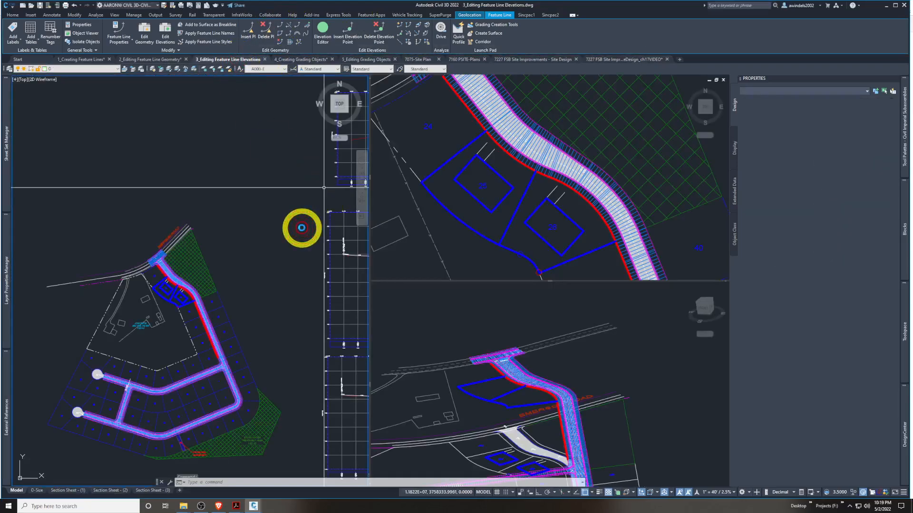
left_click(302, 227)
key("Escape")
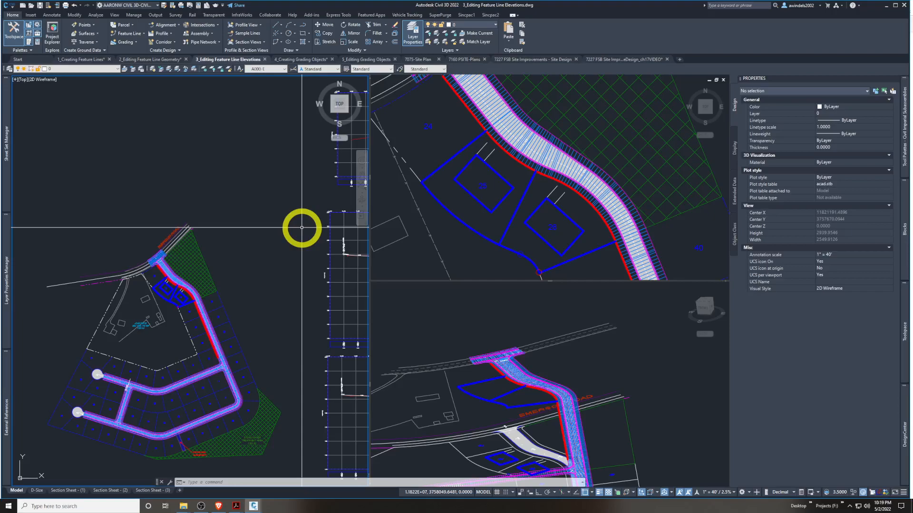
mouse_move(272, 225)
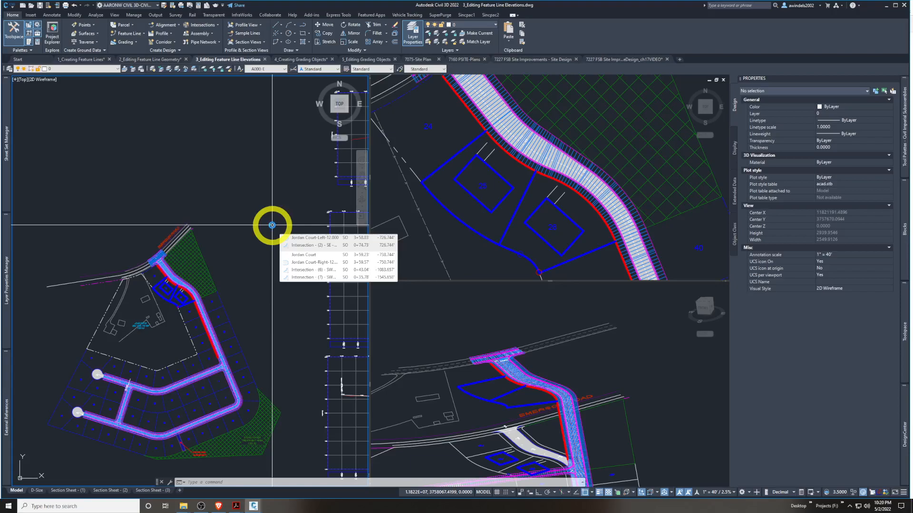
middle_click_drag(273, 228, 275, 216)
middle_click_drag(266, 279, 283, 263)
scroll(199, 255, "up", 5)
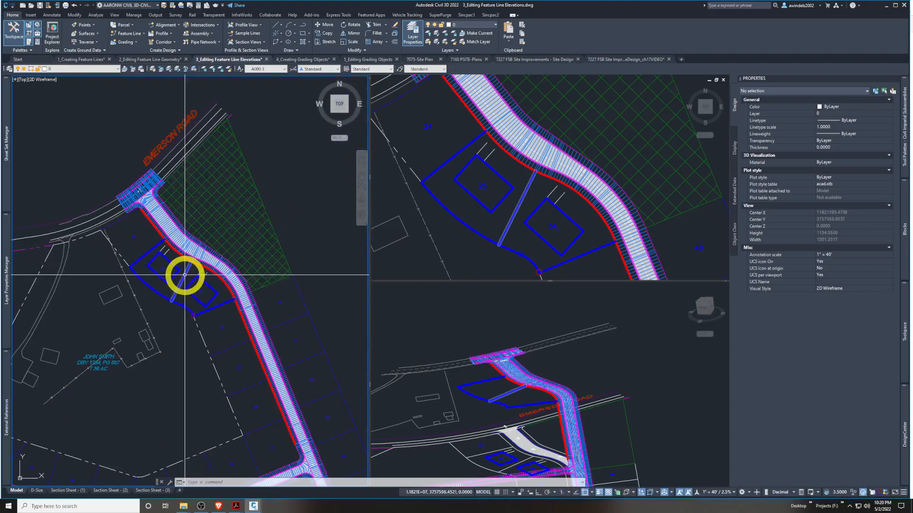
Select the feature line dividing lots 25 and 26 and show both its geometry and elevation editing tools
left_click(185, 275)
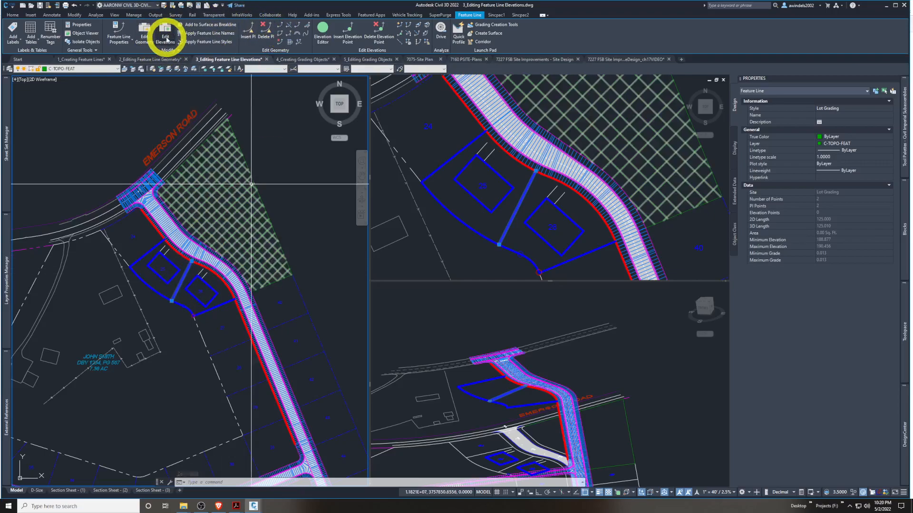
left_click(147, 38)
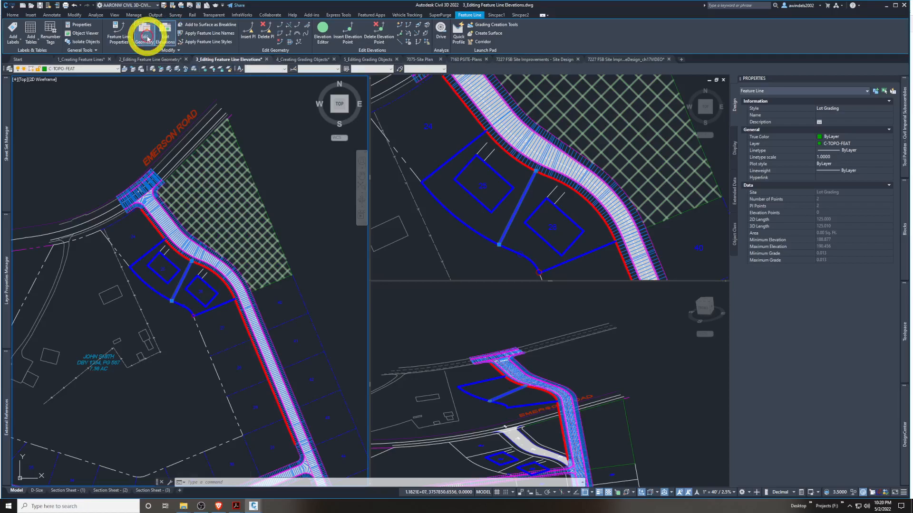
left_click(147, 38)
left_click(165, 39)
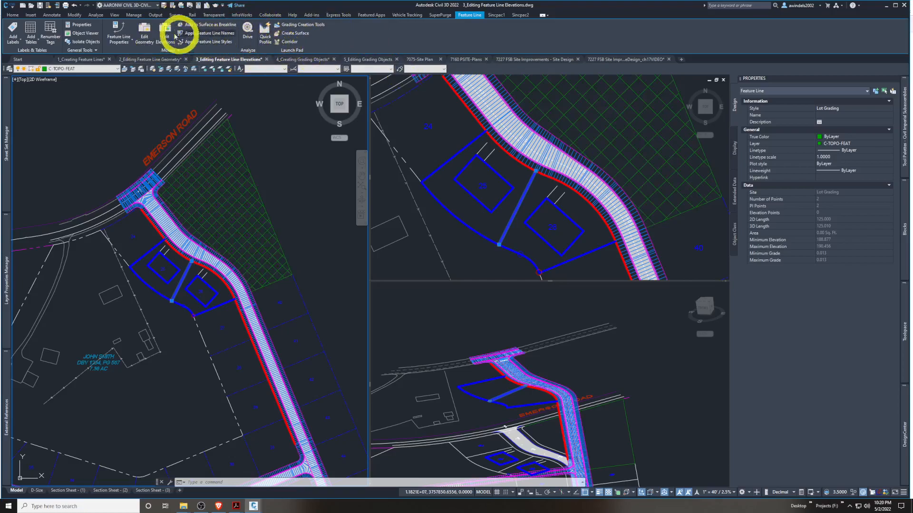
left_click(145, 36)
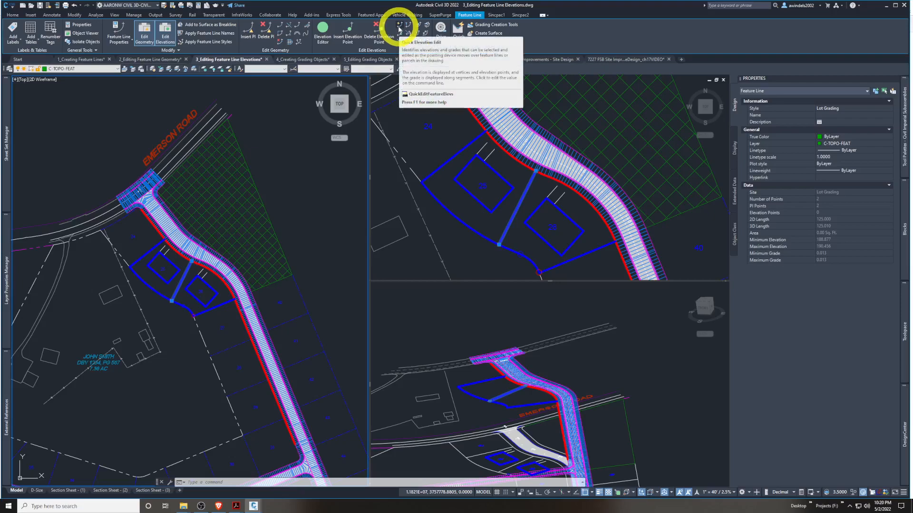
Check the elevations at the road end of the lot 25/26 dividing line and at lot 25's northern road-side corner with Quick Elevation Edit
left_click(400, 30)
middle_click_drag(310, 179, 311, 176)
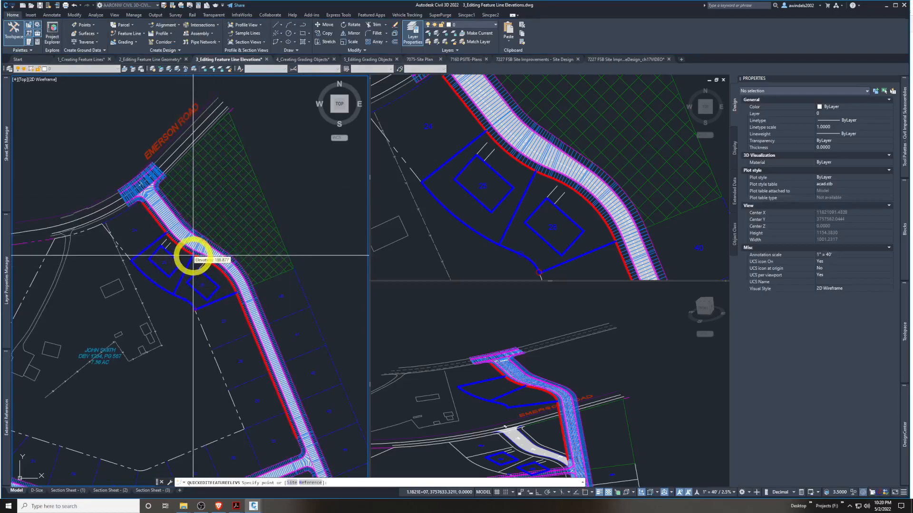
scroll(192, 255, "up", 8)
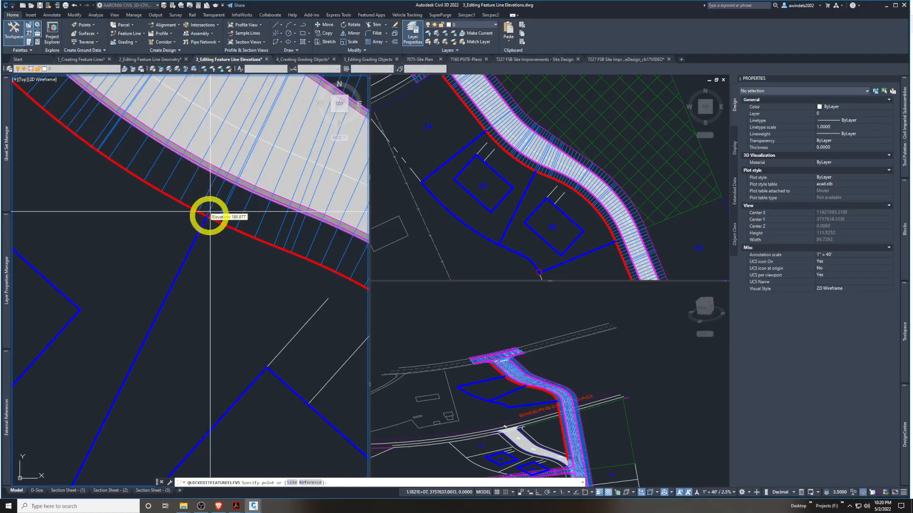
scroll(208, 218, "down", 5)
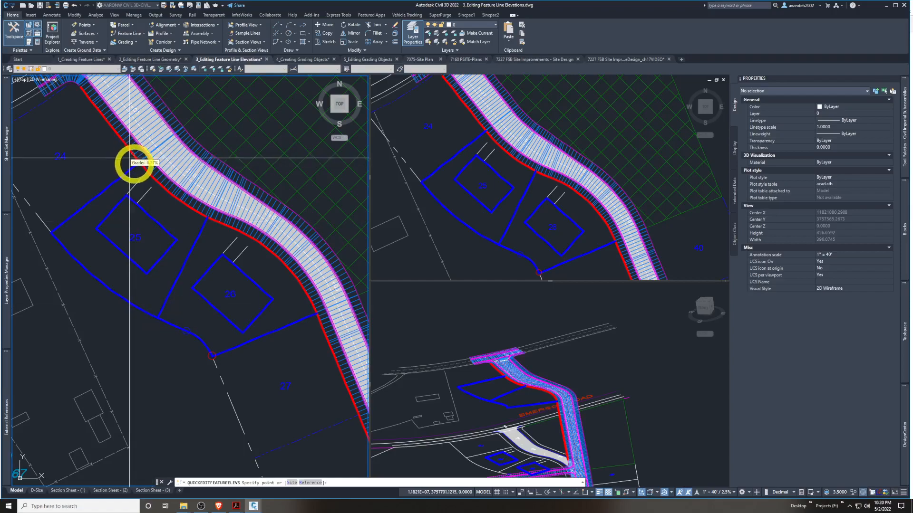
scroll(129, 158, "up", 2)
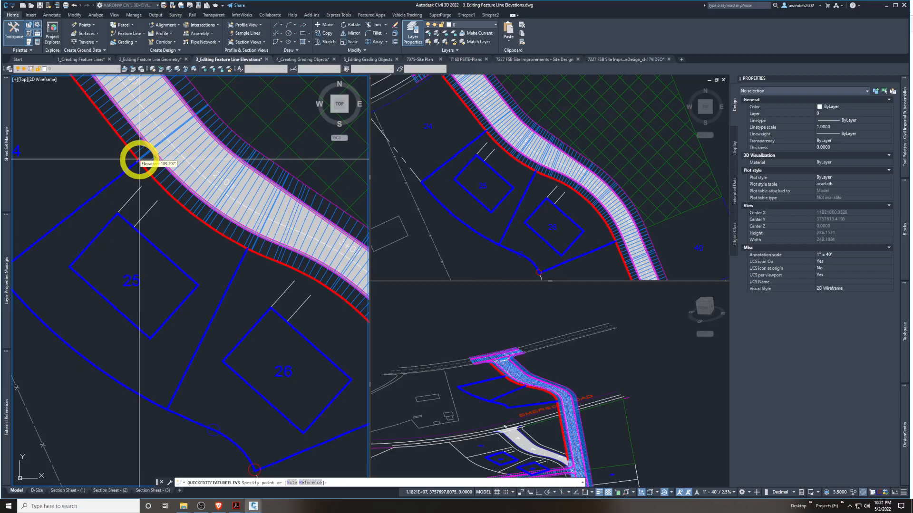
scroll(138, 159, "up", 4)
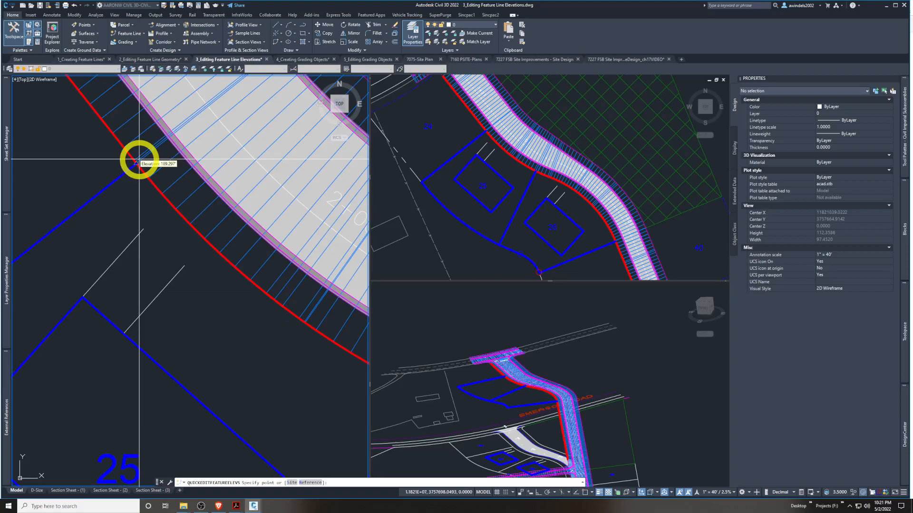
key("Escape")
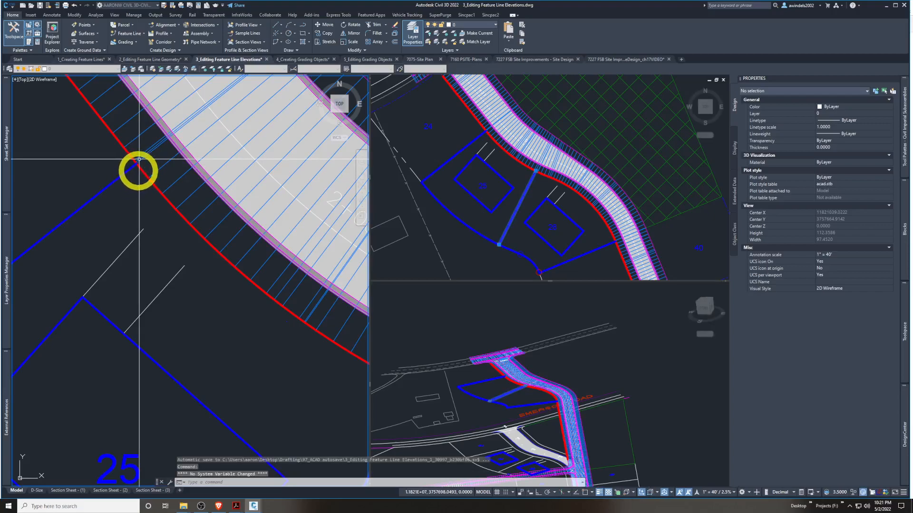
key("Escape")
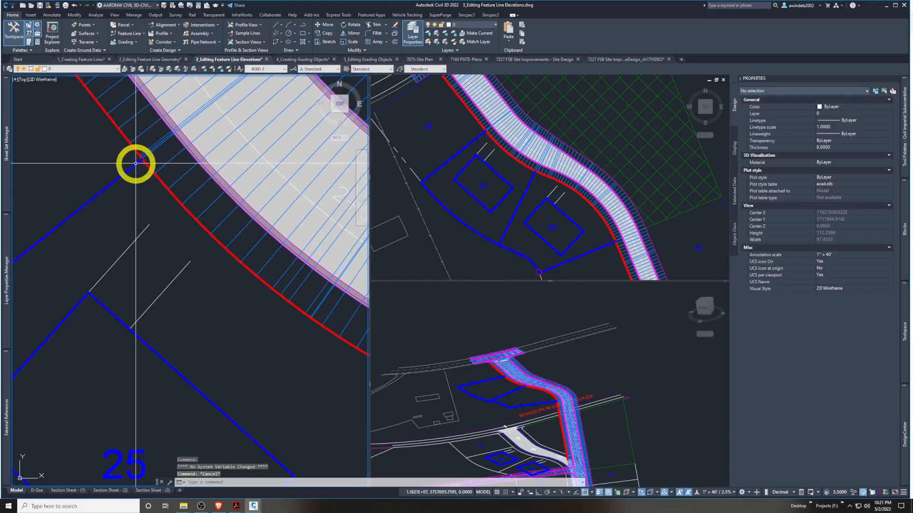
Inspect elevations and grades along the lot boundary feature line behind lots 25 and 26 with Quick Elevation Edit
left_click(135, 163)
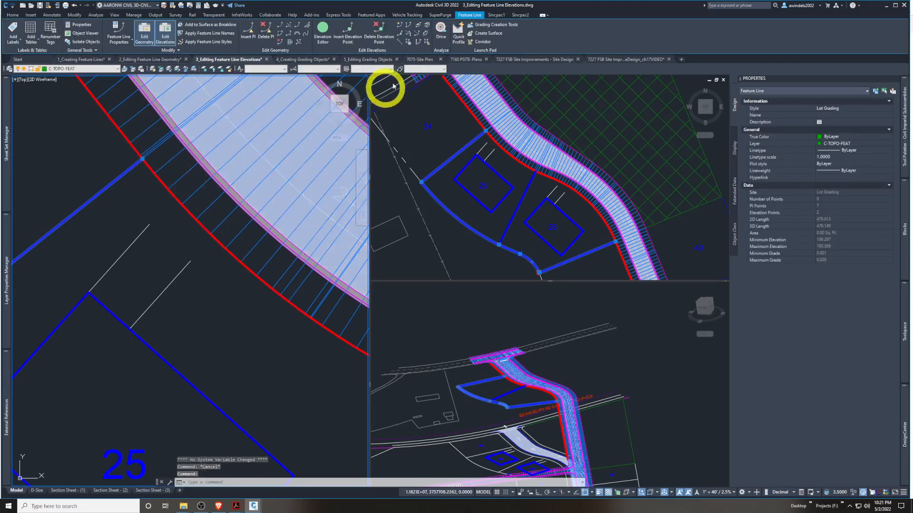
key("Escape")
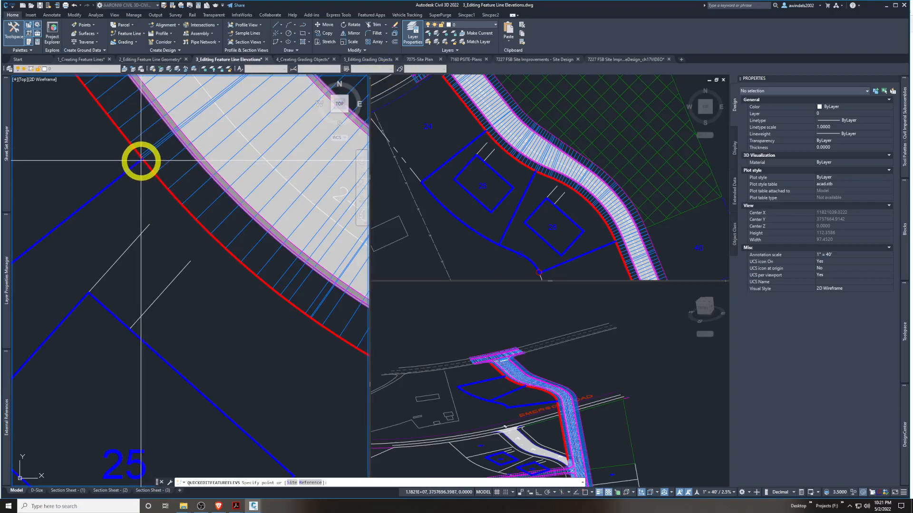
scroll(139, 187, "down", 6)
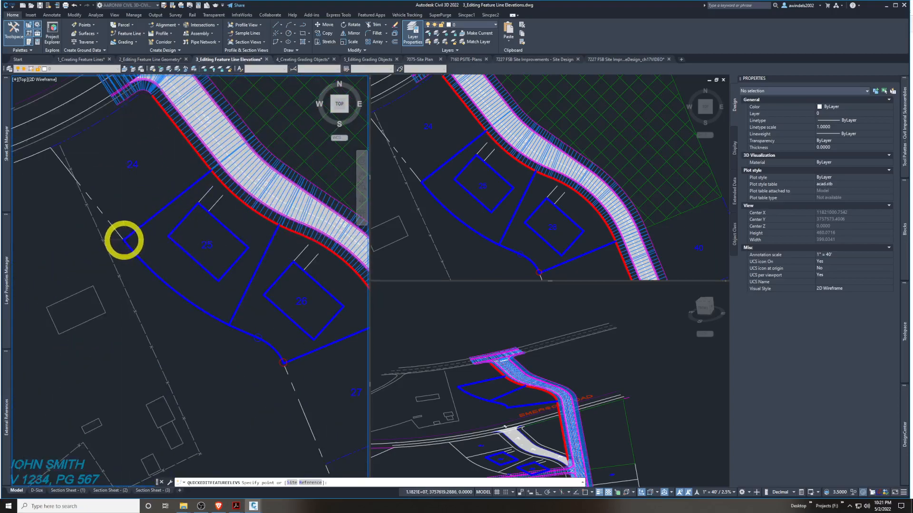
scroll(123, 240, "up", 6)
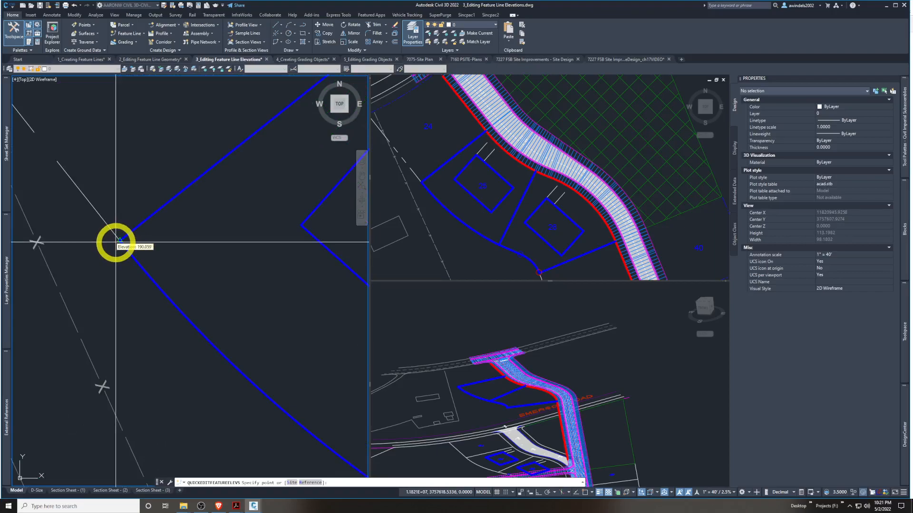
scroll(115, 243, "down", 6)
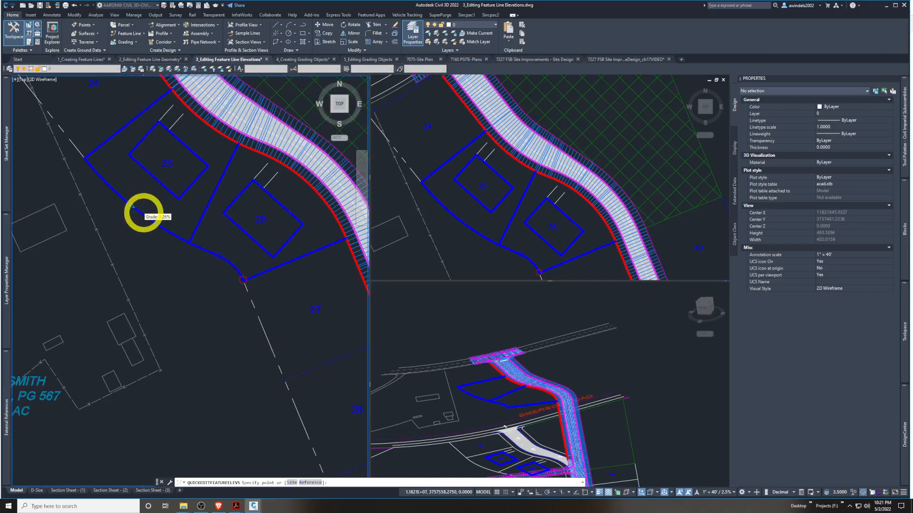
scroll(144, 213, "up", 2)
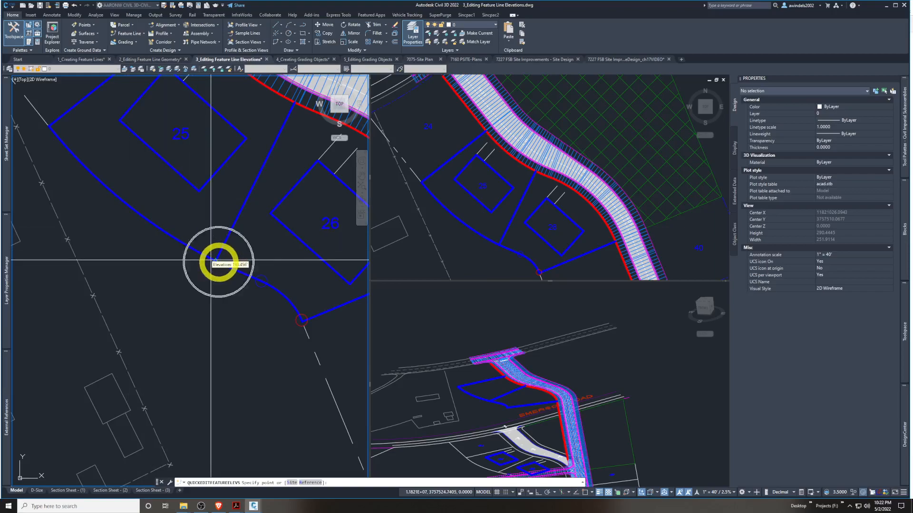
middle_click_drag(218, 254, 239, 239)
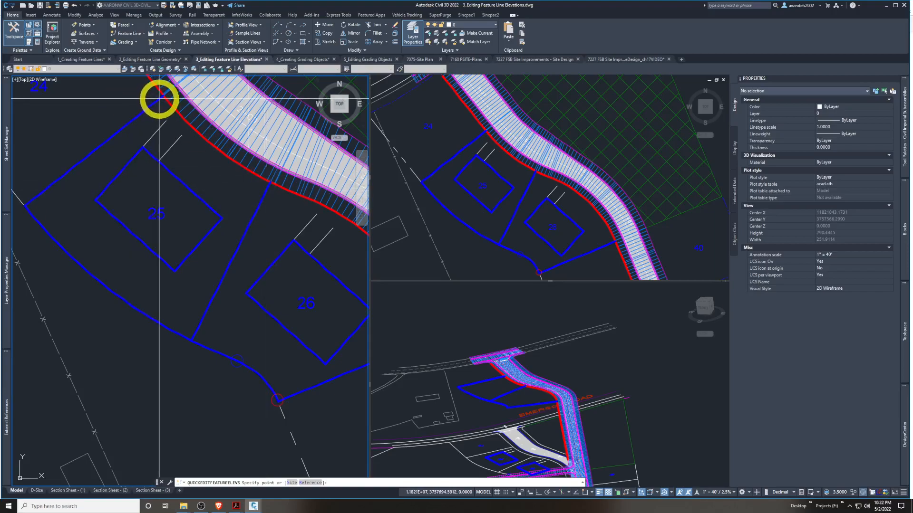
Examine the rear lot boundary and the lot 25 building pad feature lines together, clearing the selection when done
left_click(26, 206)
key("Return")
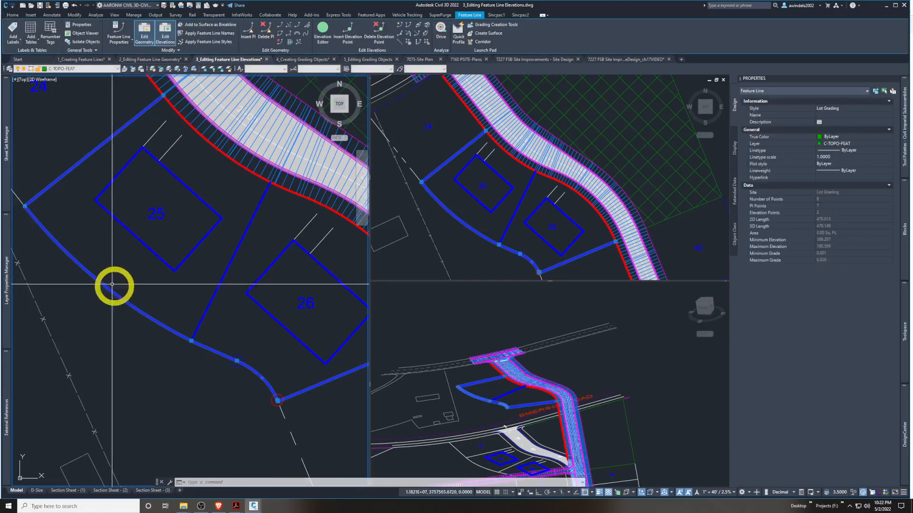
middle_click_drag(136, 257, 161, 288)
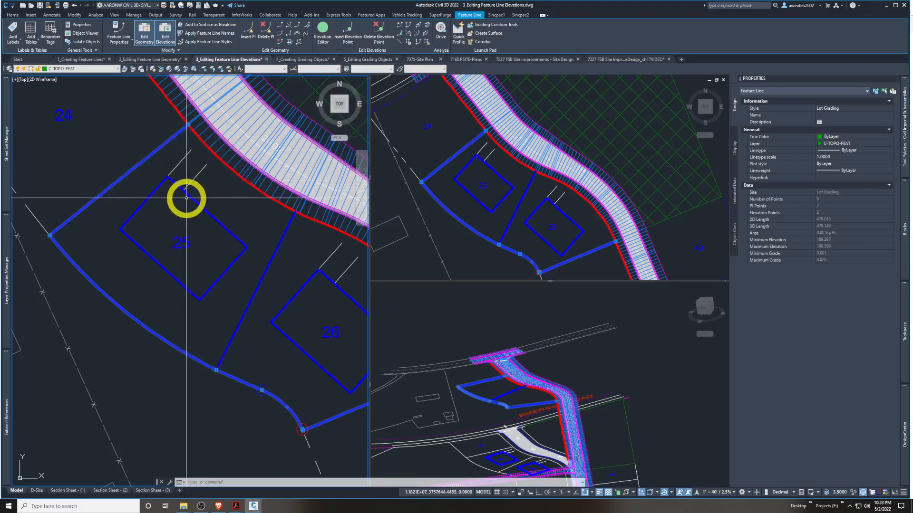
left_click(214, 217)
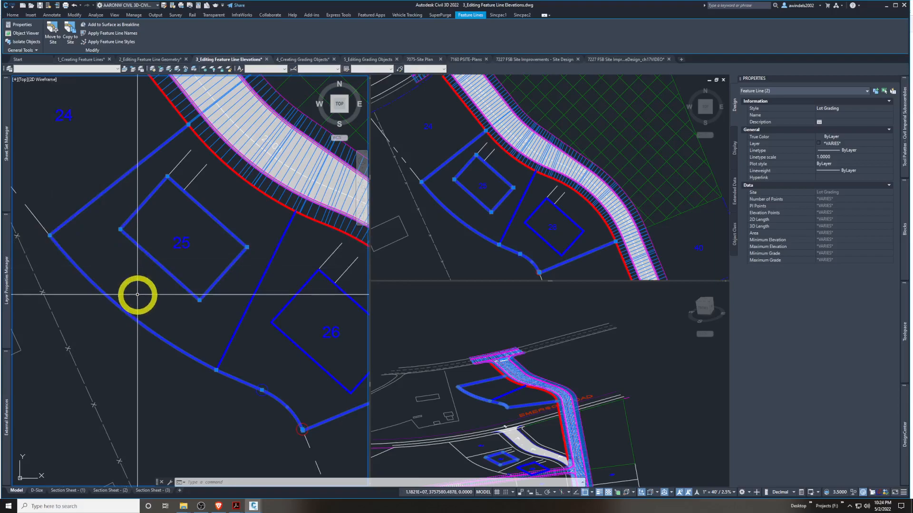
left_click(217, 370)
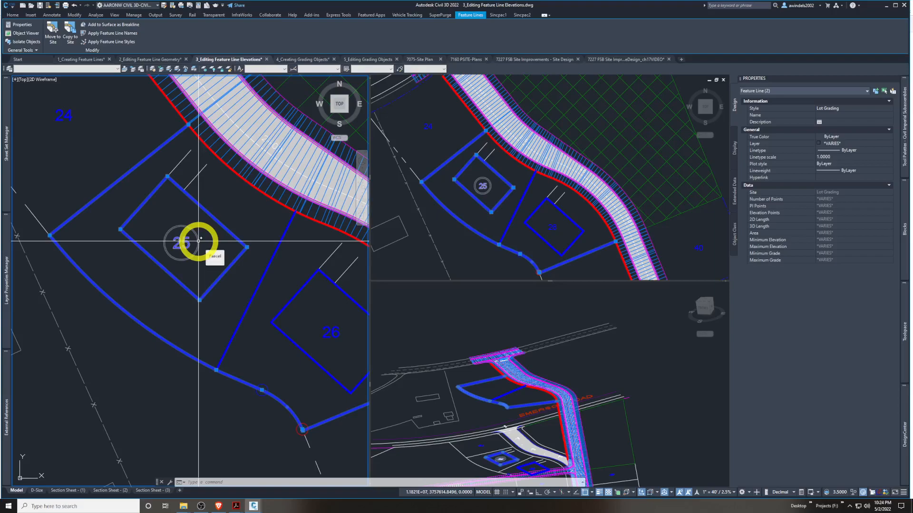
key("Escape")
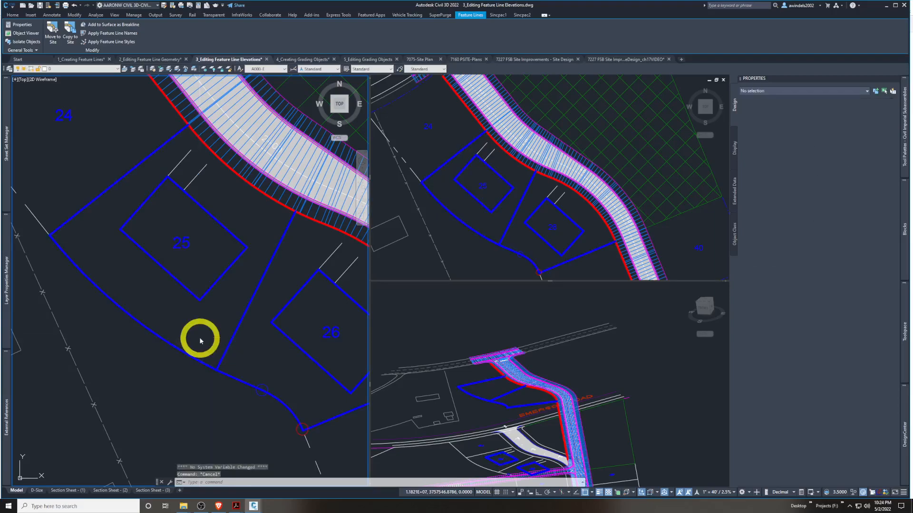
middle_click_drag(207, 339, 208, 338)
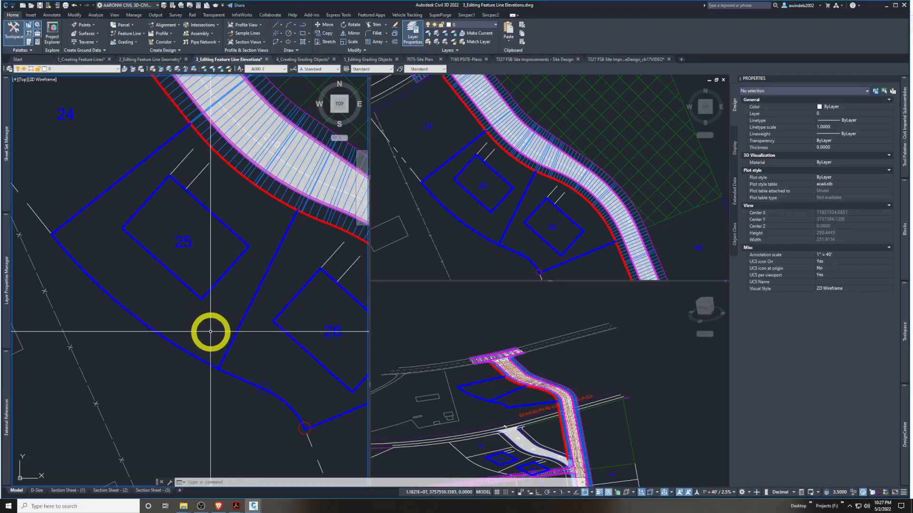
left_click(211, 336)
left_click(323, 88)
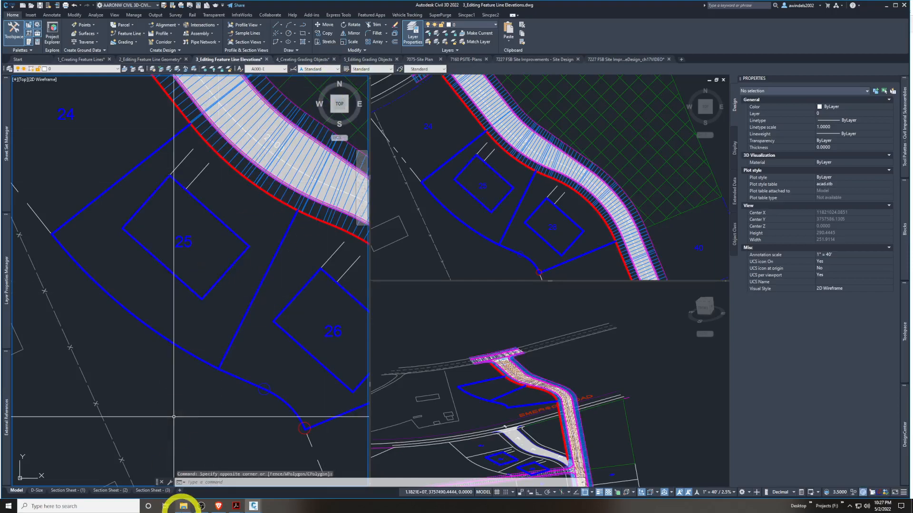
left_click(196, 325)
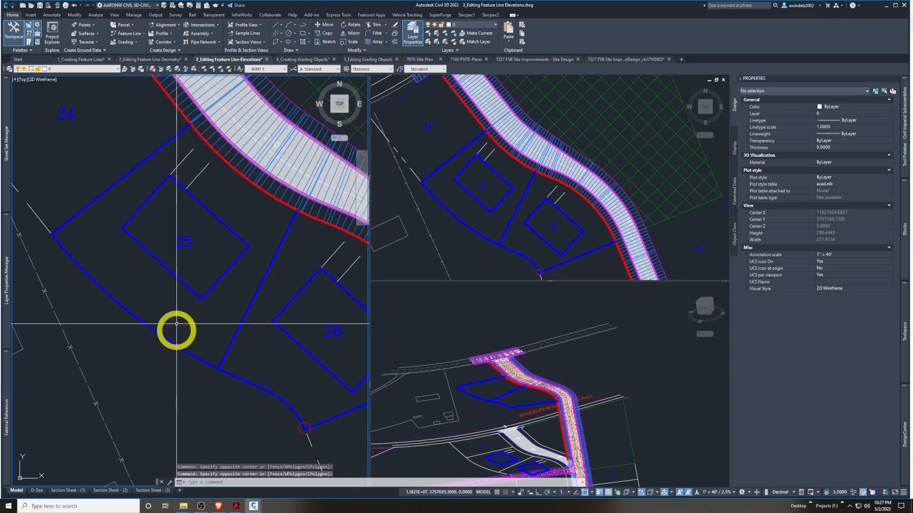
left_click(208, 362)
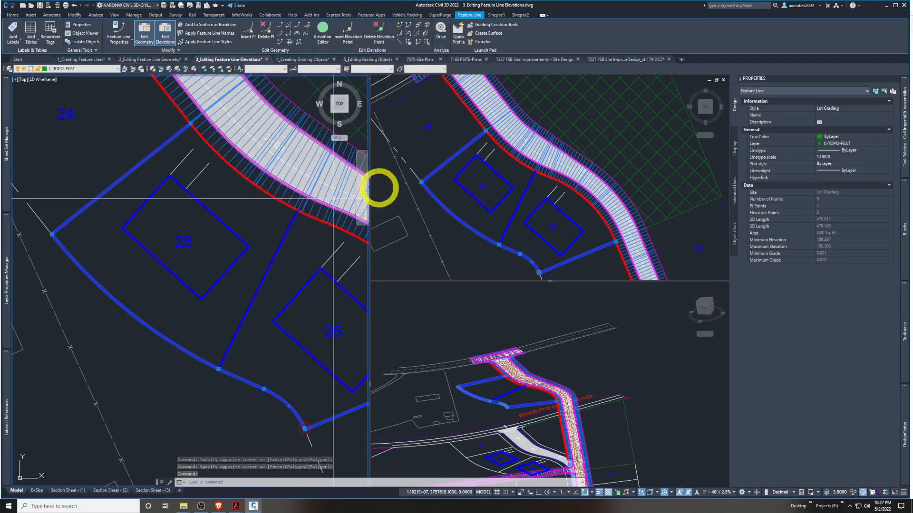
key("Escape")
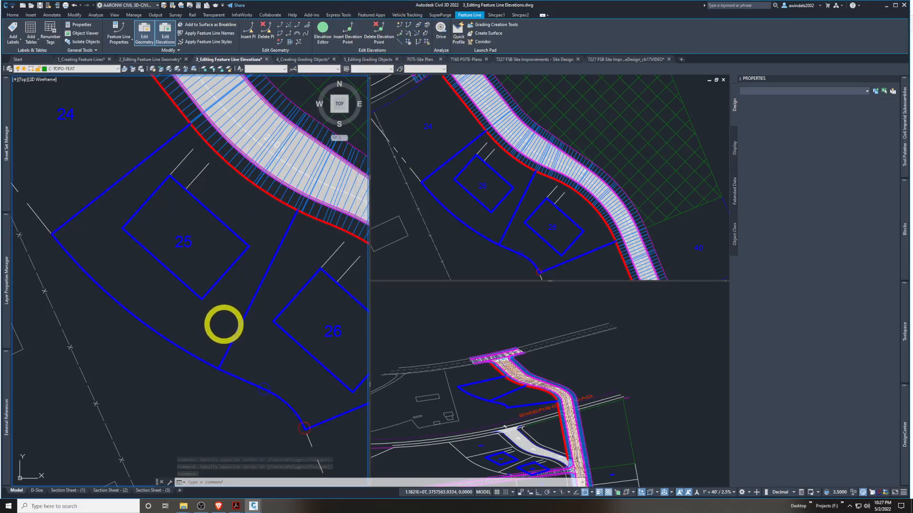
middle_click_drag(221, 326, 223, 324)
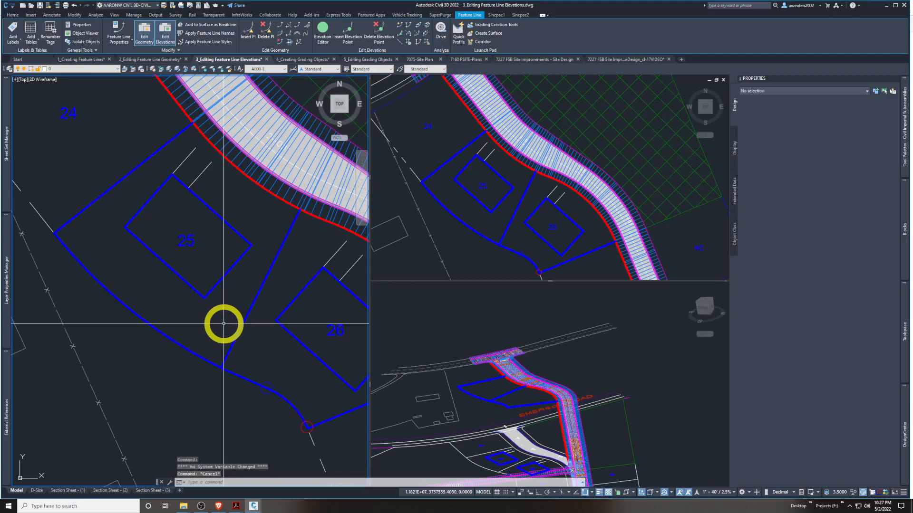
key("Escape")
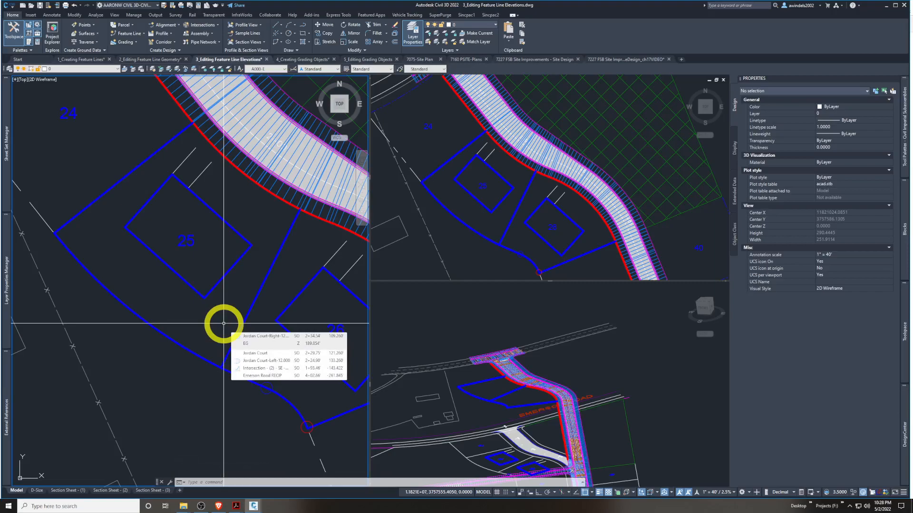
key("Escape")
key("Escape")
key("Escape")
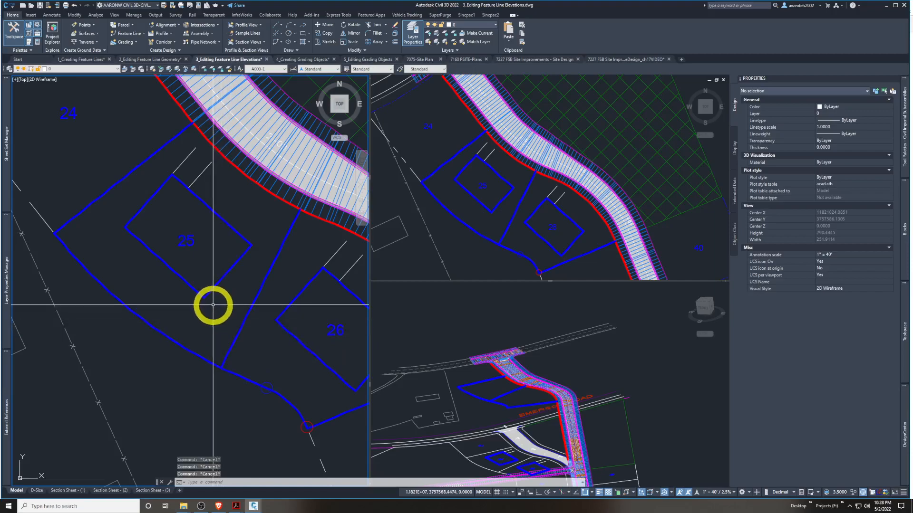
Start Raise/Lower by Reference on lot 25's building pad, referencing the rear end of the lot 25/26 dividing line, and open the object snap settings
mouse_move(212, 304)
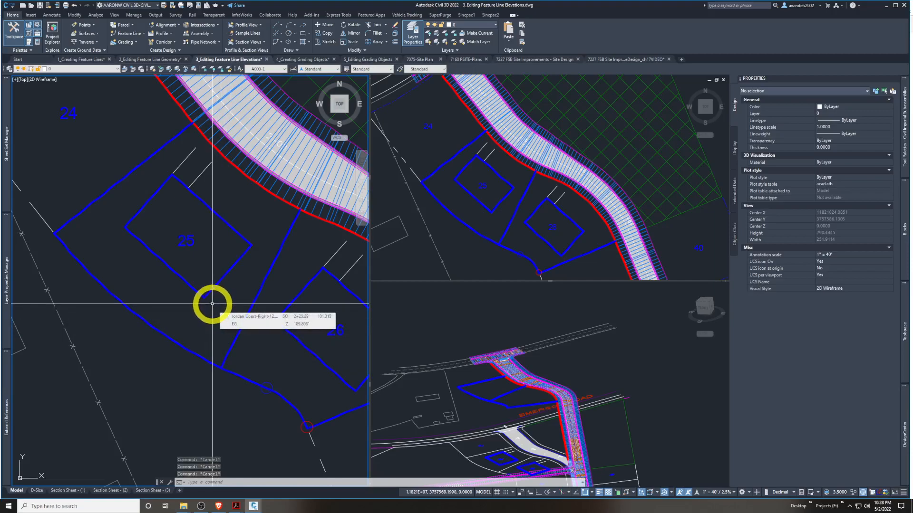
left_click(208, 292)
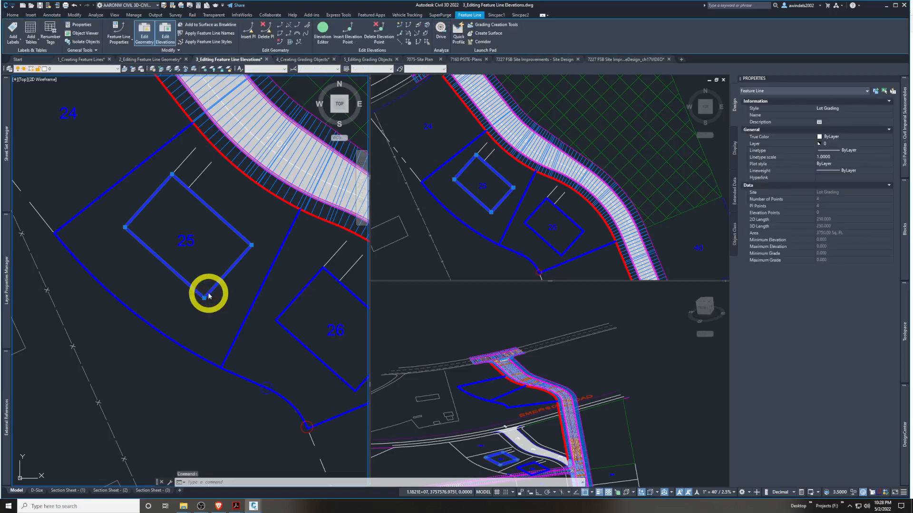
left_click(408, 35)
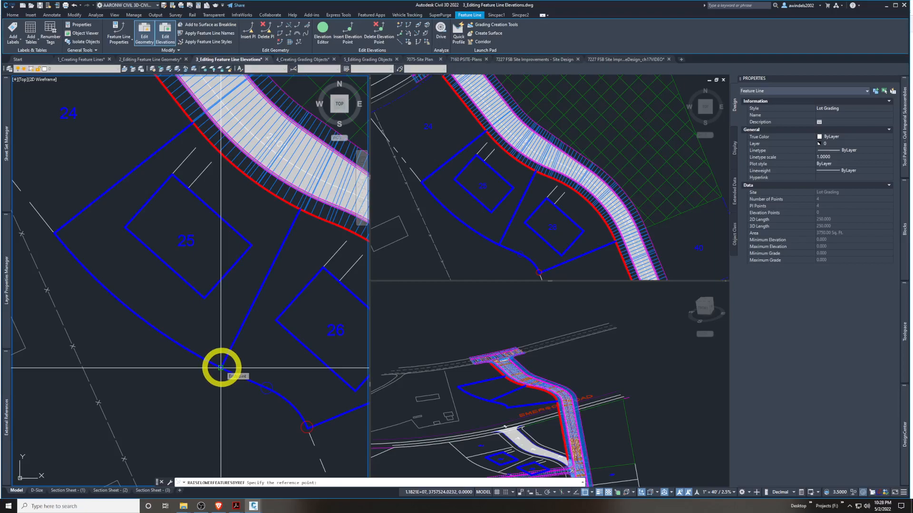
left_click(221, 368)
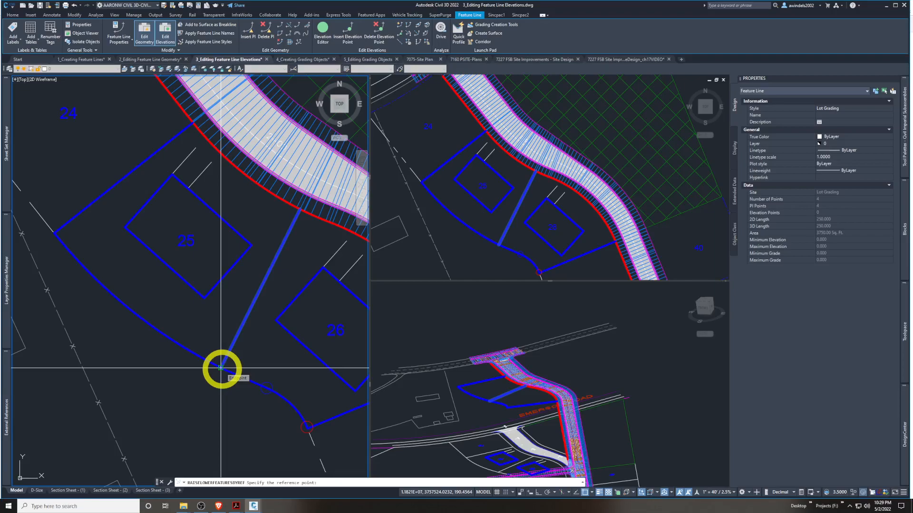
left_click(220, 368)
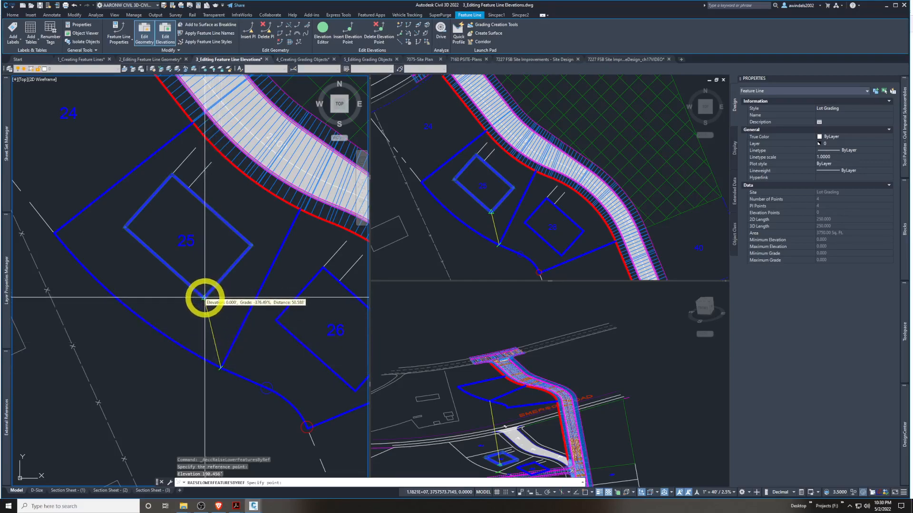
type("'os")
key("Return")
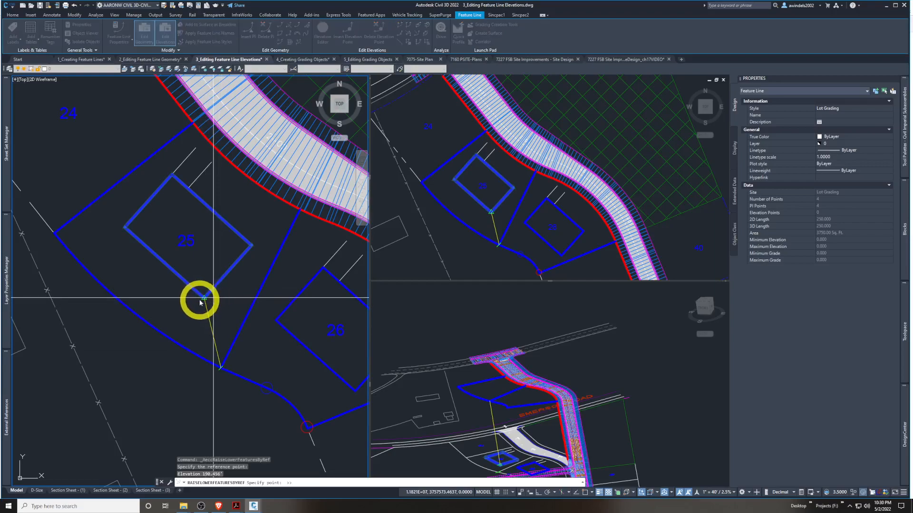
Using Endpoint snap, raise lot 25's building pad by reference from its rear corner, with a grade of 2 from the picked lot-line point
left_click(403, 211)
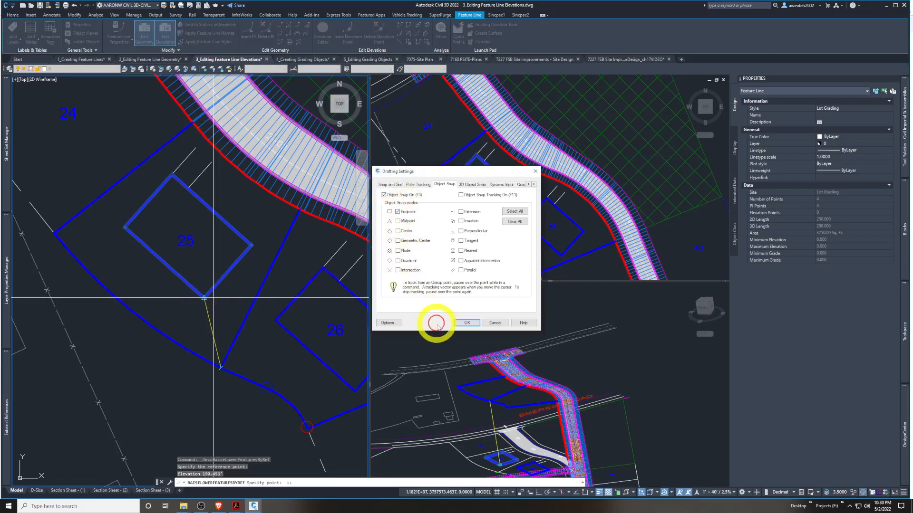
key("Return")
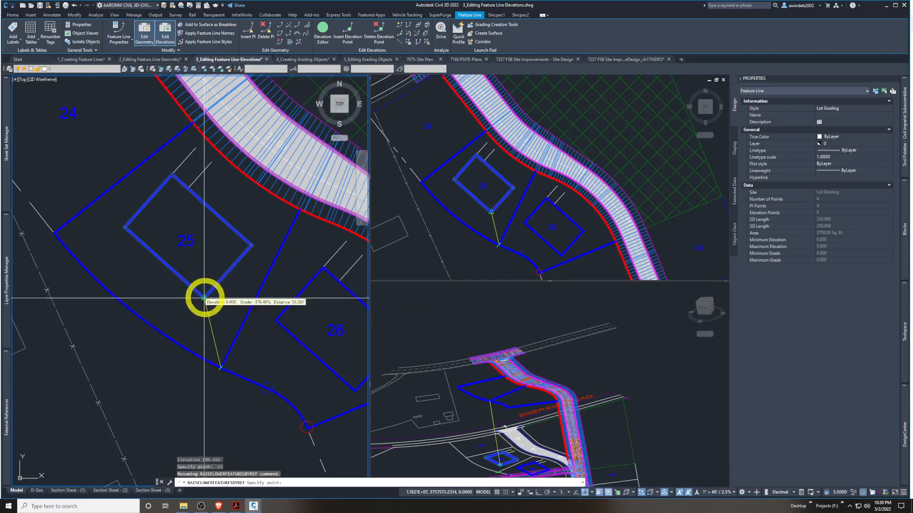
left_click(205, 298)
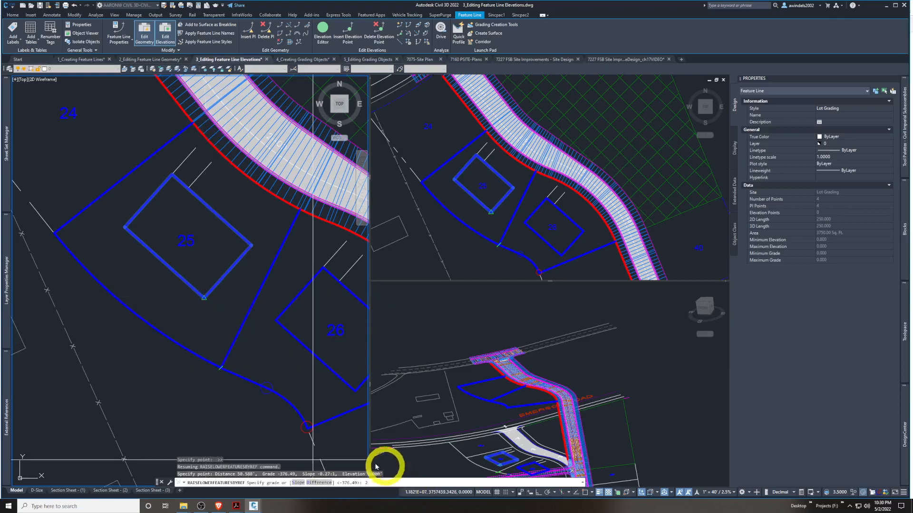
left_click(367, 482)
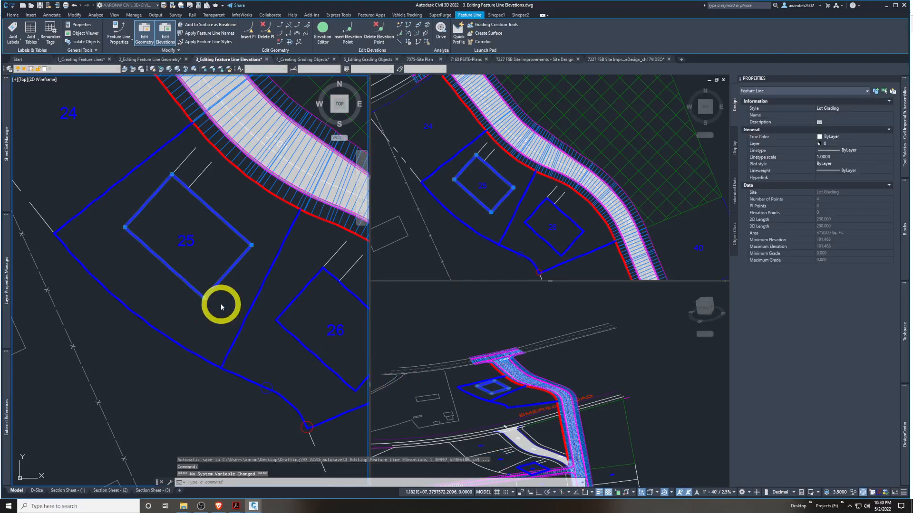
Examine lot 25's raised building pad against the lot lines and road corridor in the 3D view
left_click(481, 401)
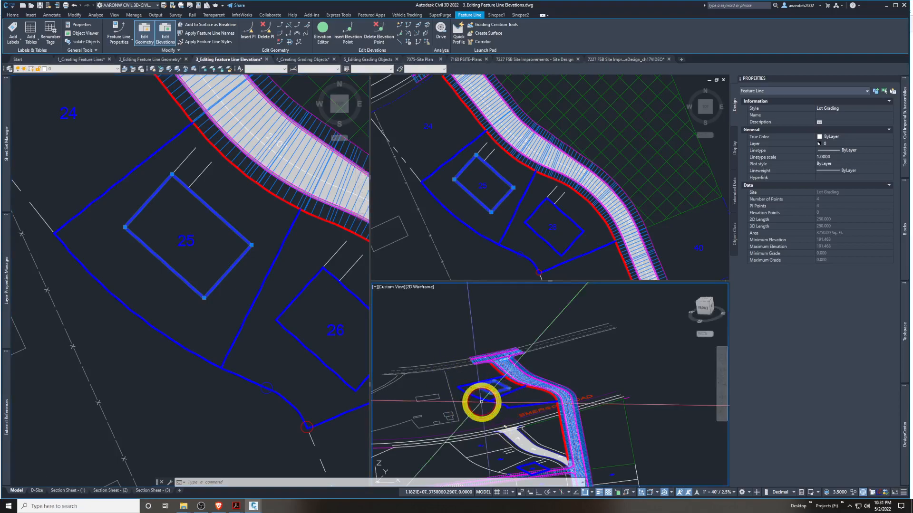
scroll(481, 402, "up", 5)
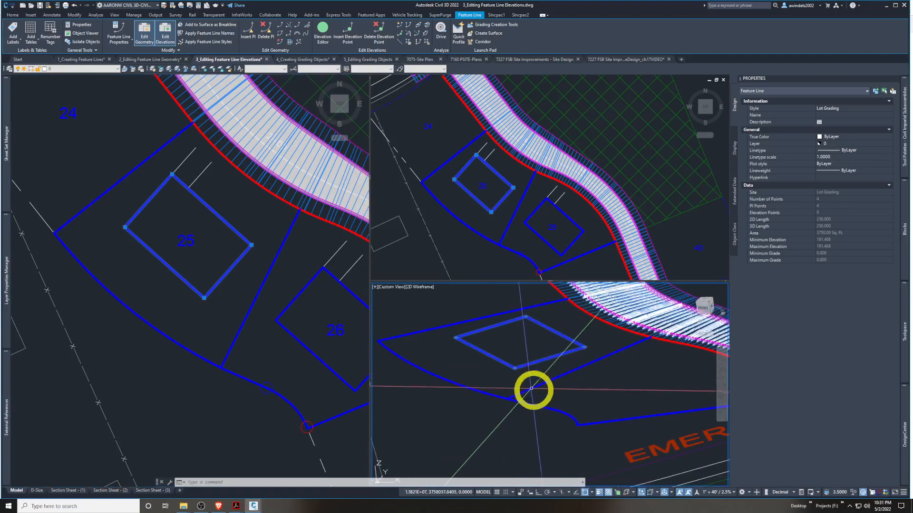
middle_click_drag(523, 369, 558, 390, "shift")
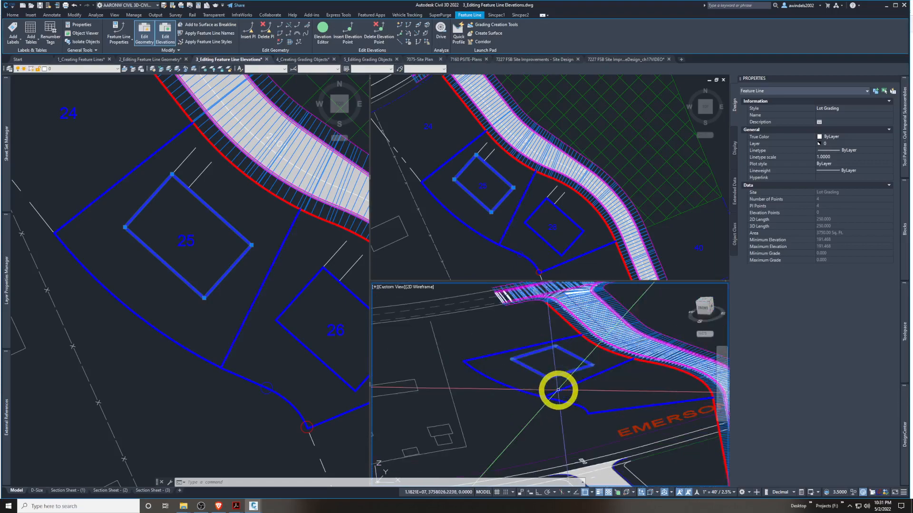
scroll(591, 375, "up", 5)
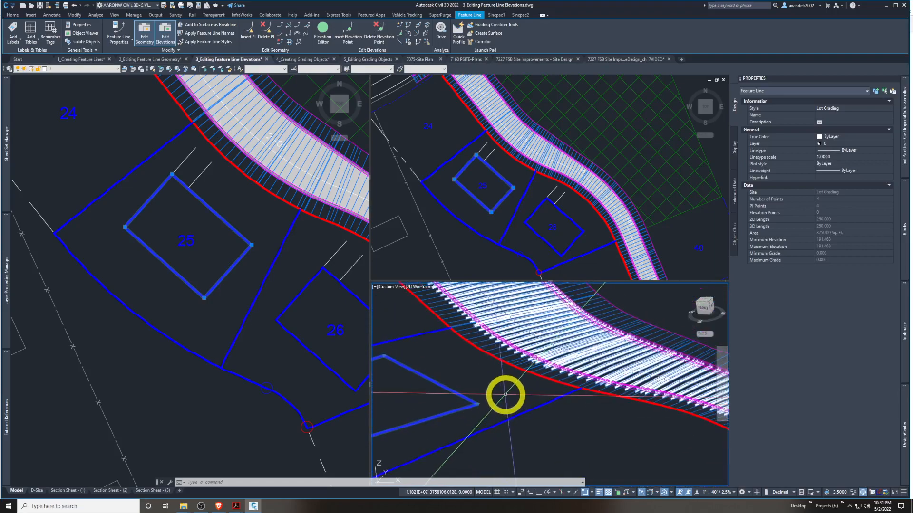
scroll(529, 397, "up", 2)
middle_click_drag(534, 397, 699, 400)
middle_click_drag(637, 408, 513, 408, "shift")
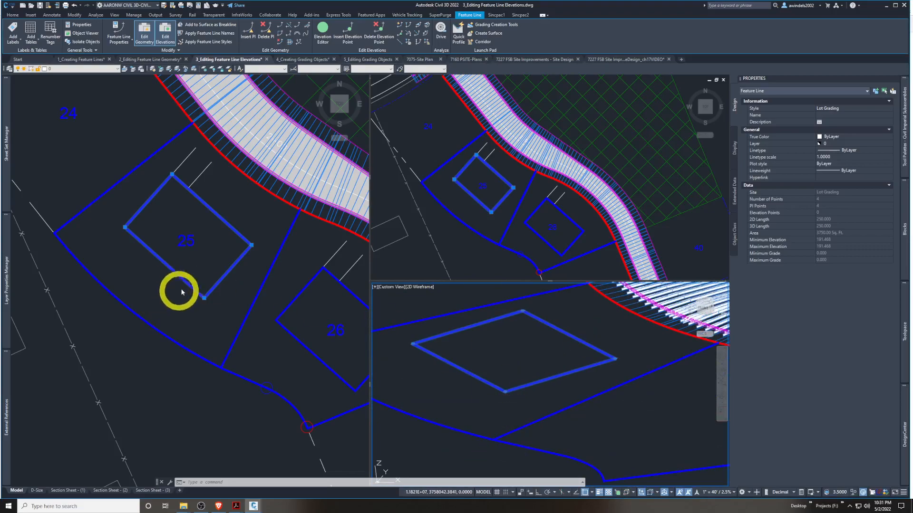
Check the elevation at the rear corner of lot 25's building pad with Quick Elevation Edit
left_click(205, 288)
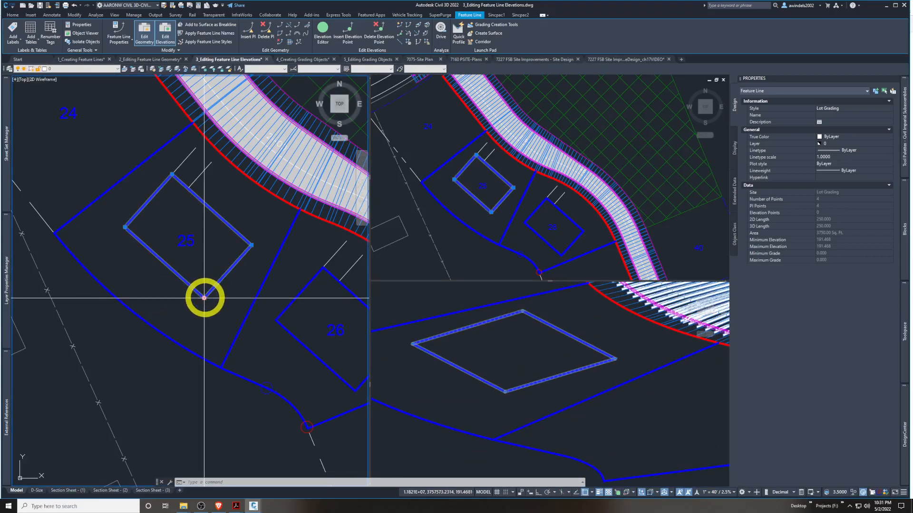
left_click(402, 28)
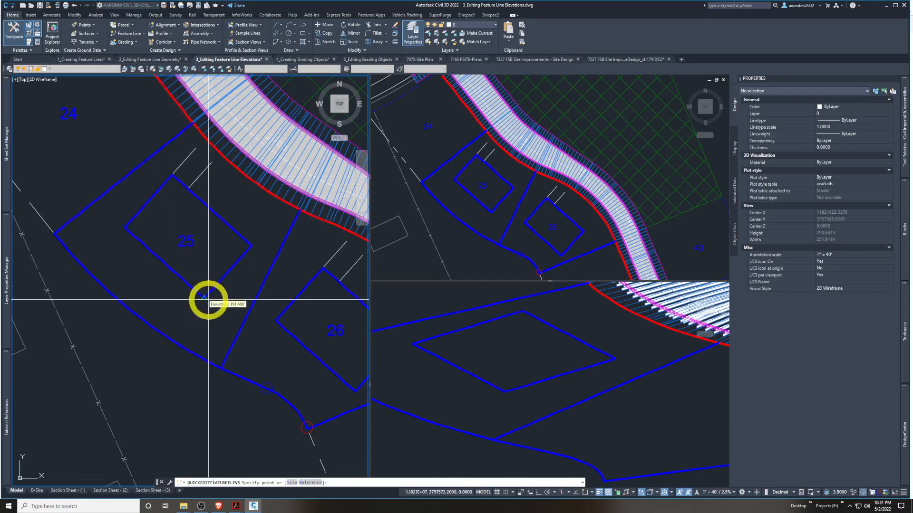
key("Escape")
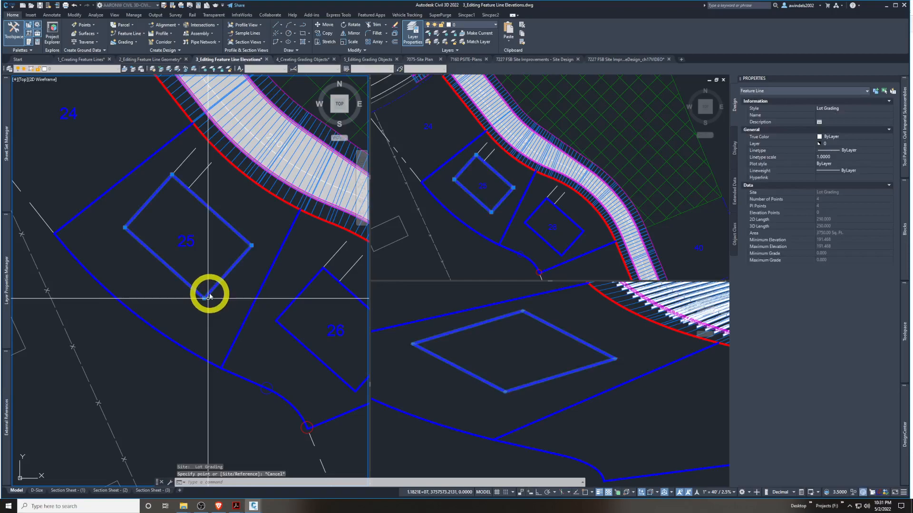
left_click(210, 293)
scroll(210, 268, "down", 3)
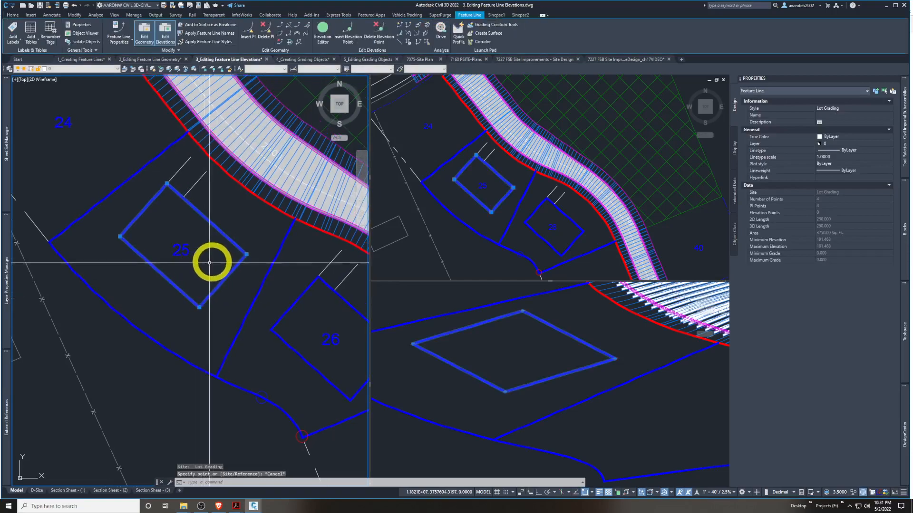
key("Escape")
key("Escape")
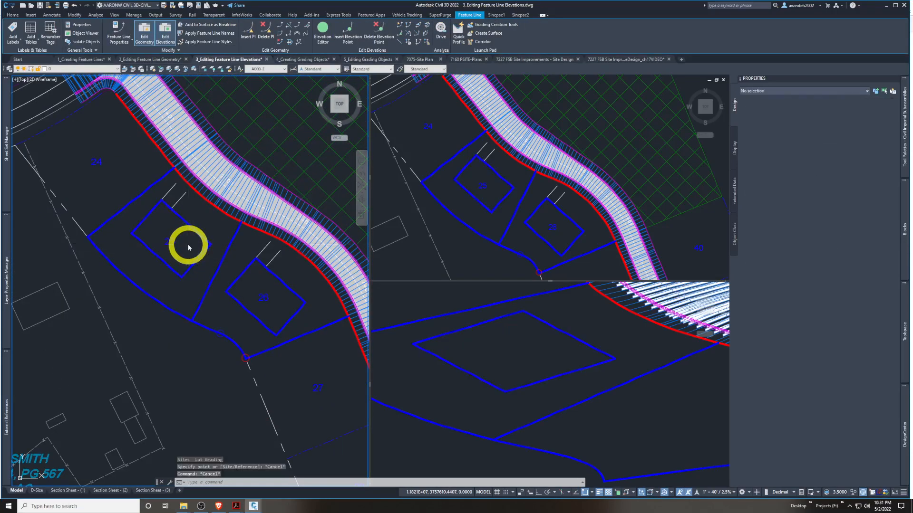
mouse_move(231, 247)
middle_mouse_down()
mouse_move(244, 285)
mouse_move(234, 288)
middle_mouse_up()
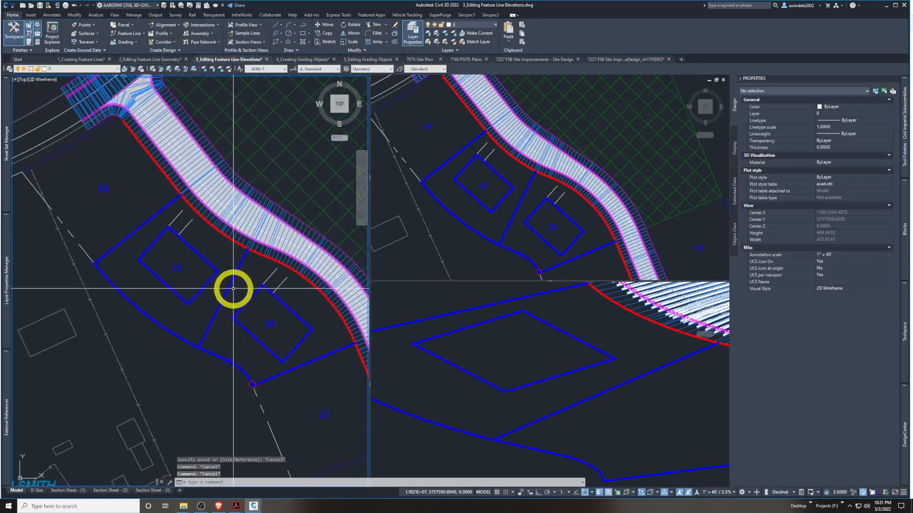
mouse_move(233, 288)
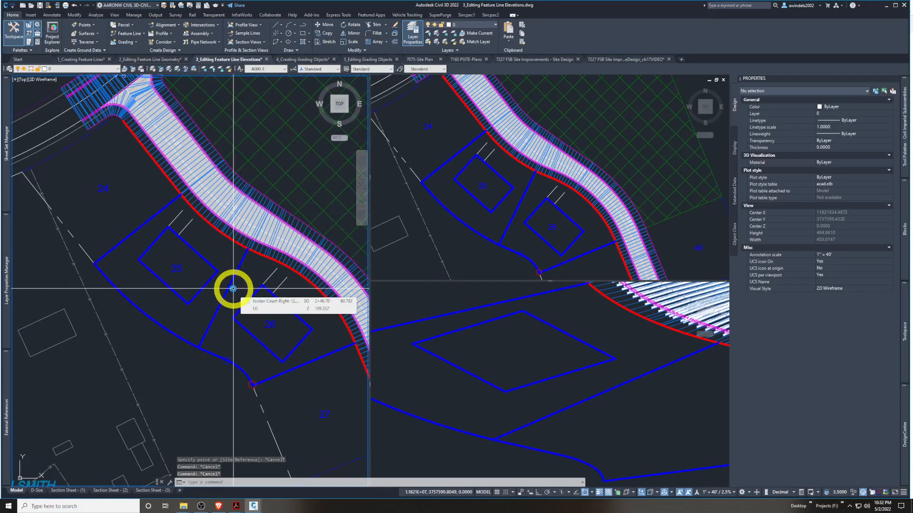
Set elevations from the EG surface with intermediate grade break points on the lot boundary feature line, only between the rear corners of lots 25 and 26
left_click(182, 339)
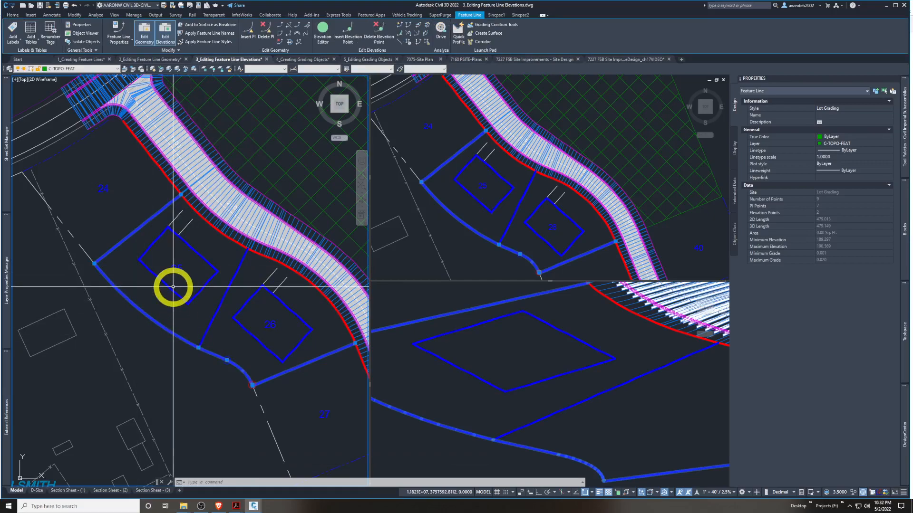
left_click(411, 45)
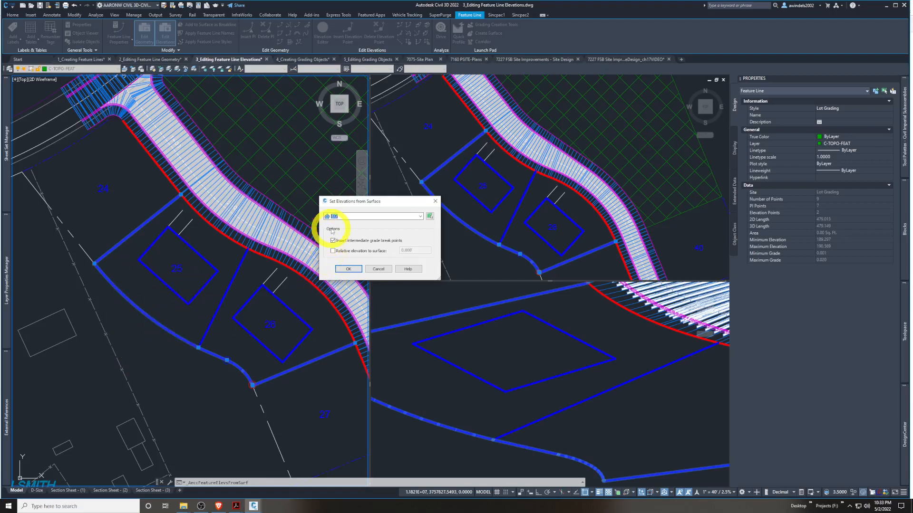
left_click(347, 269)
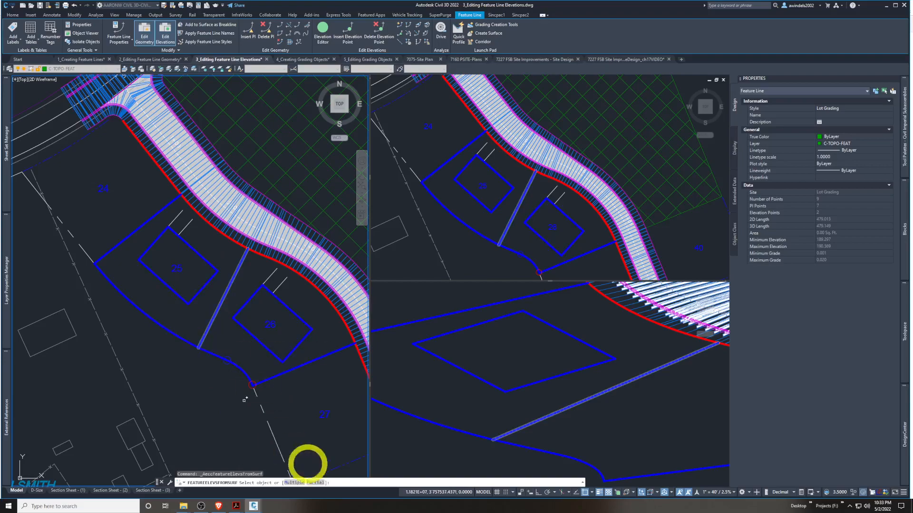
left_click(317, 482)
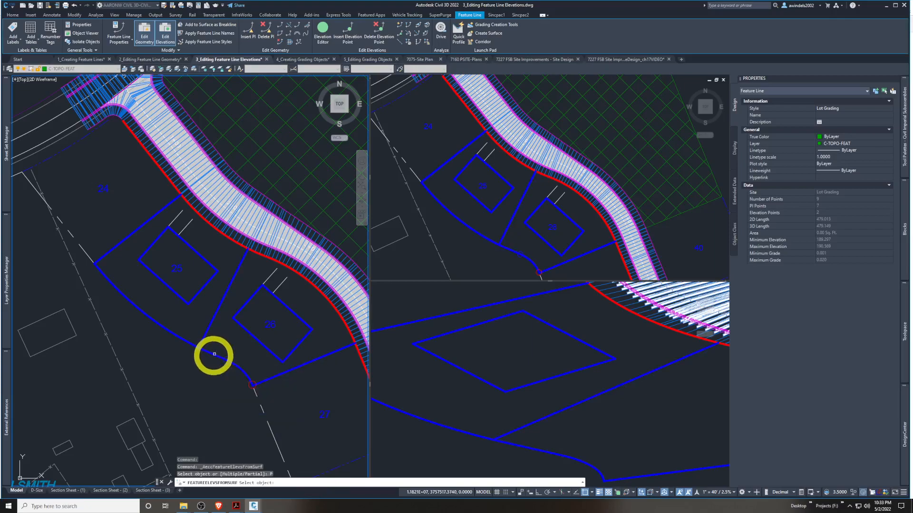
left_click(183, 341)
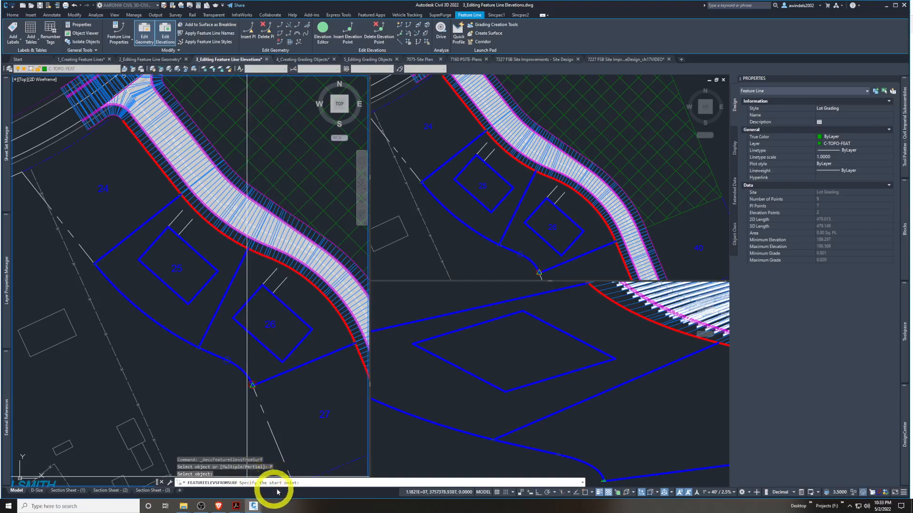
left_click(95, 263)
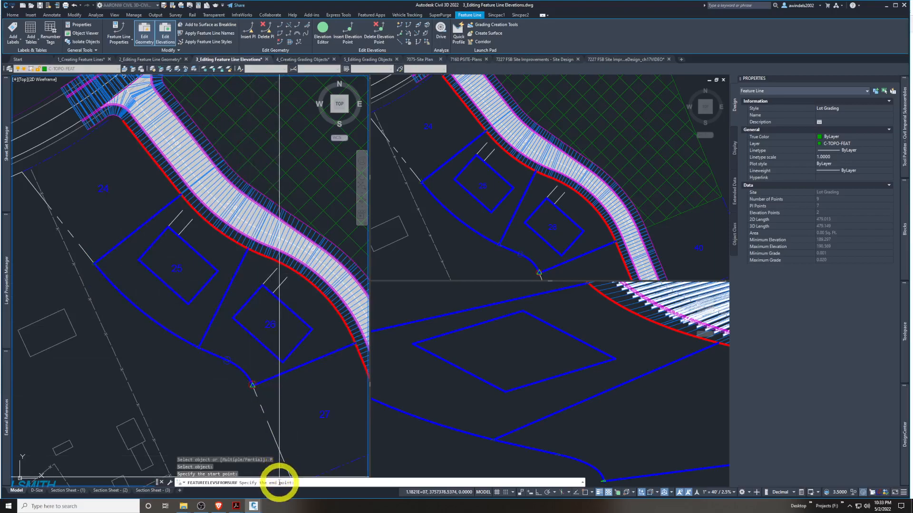
left_click(253, 385)
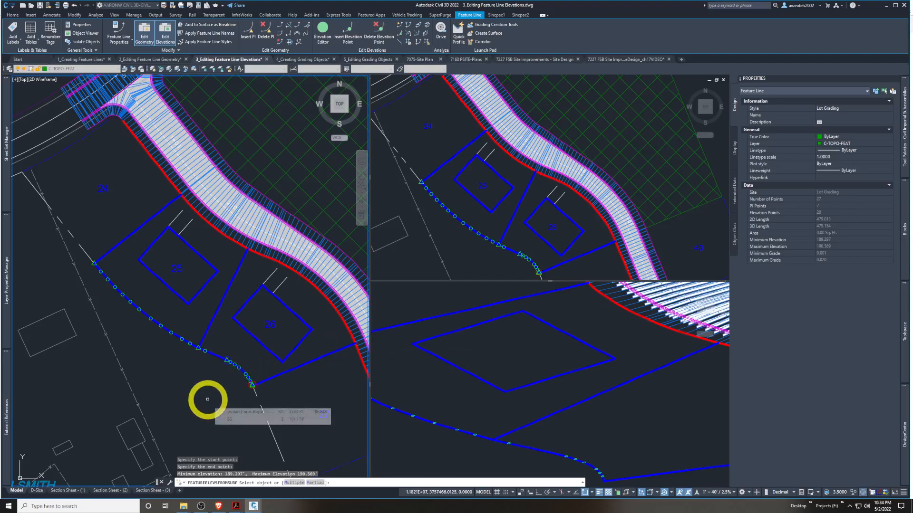
key("Escape")
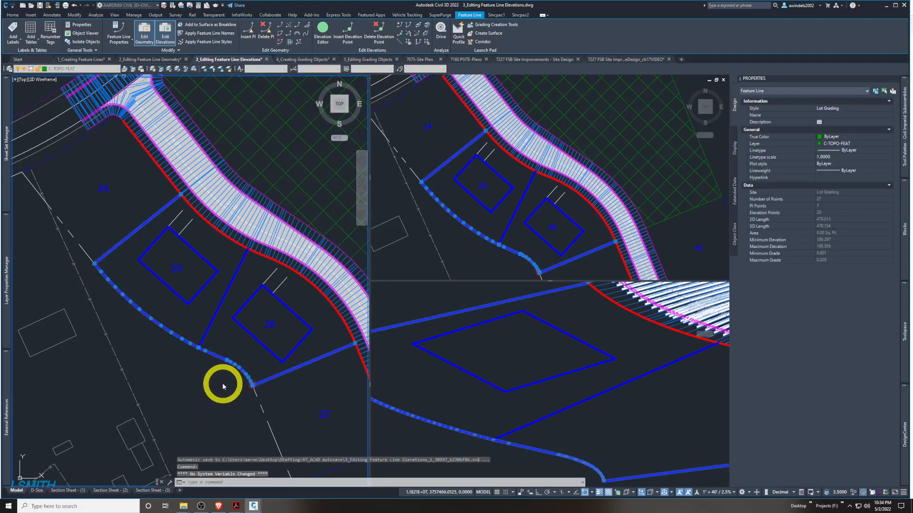
middle_click_drag(223, 384, 225, 386)
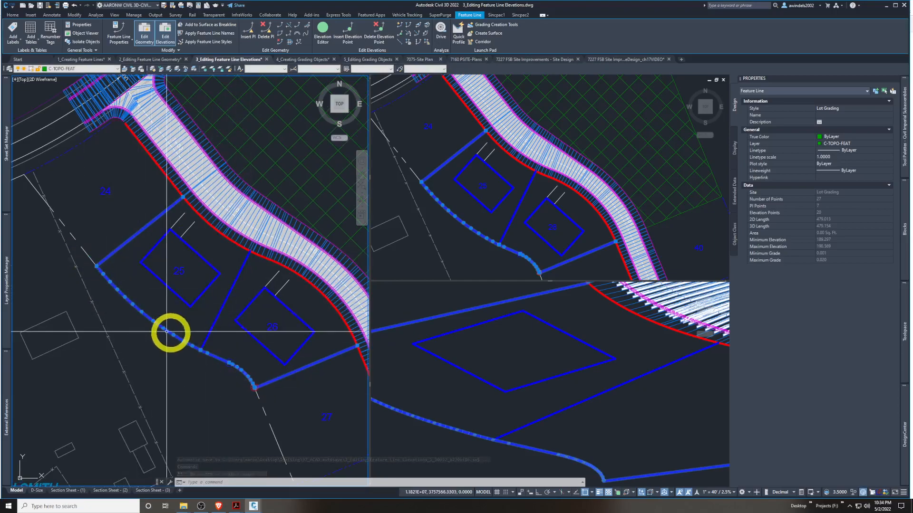
mouse_move(148, 325)
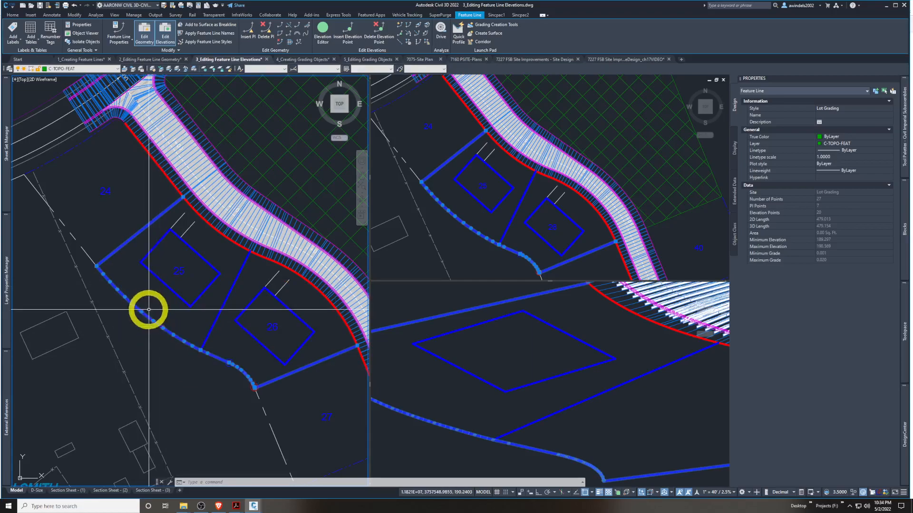
scroll(177, 347, "down", 5)
key("Escape")
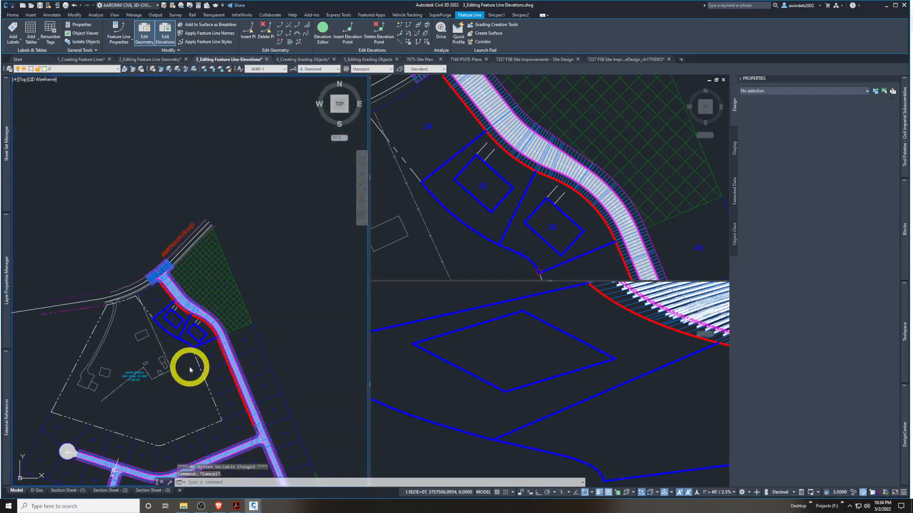
Set the EG surface's style to Contours and Triangles, and select the boundary feature line around lots 25 and 26
scroll(179, 347, "up", 5)
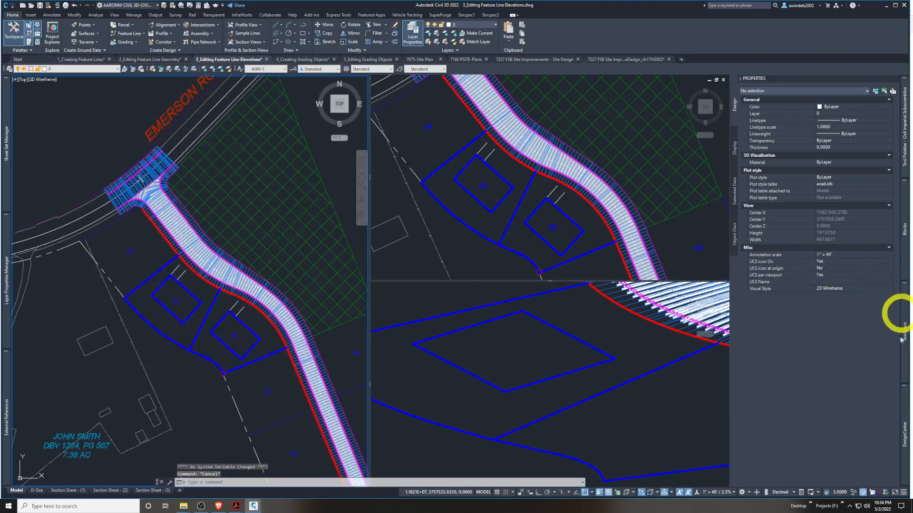
mouse_move(903, 342)
left_click(629, 121)
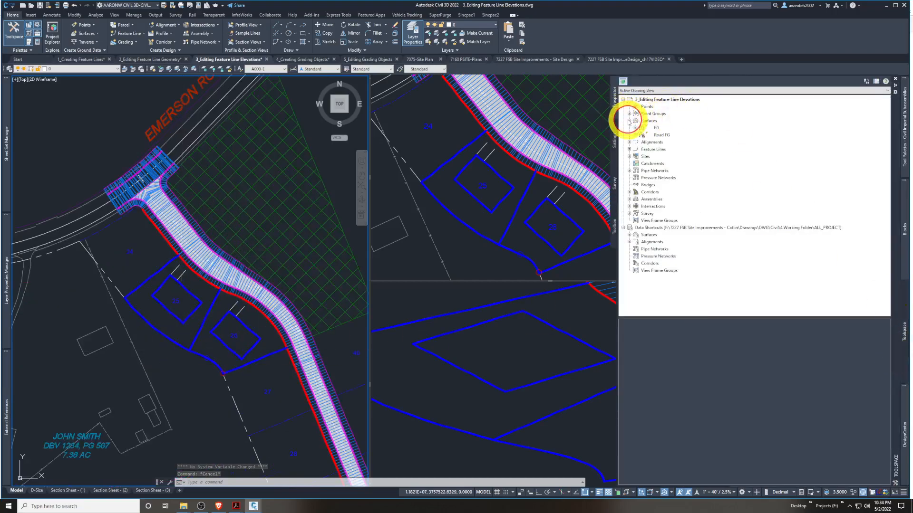
right_click(647, 130)
left_click(667, 131)
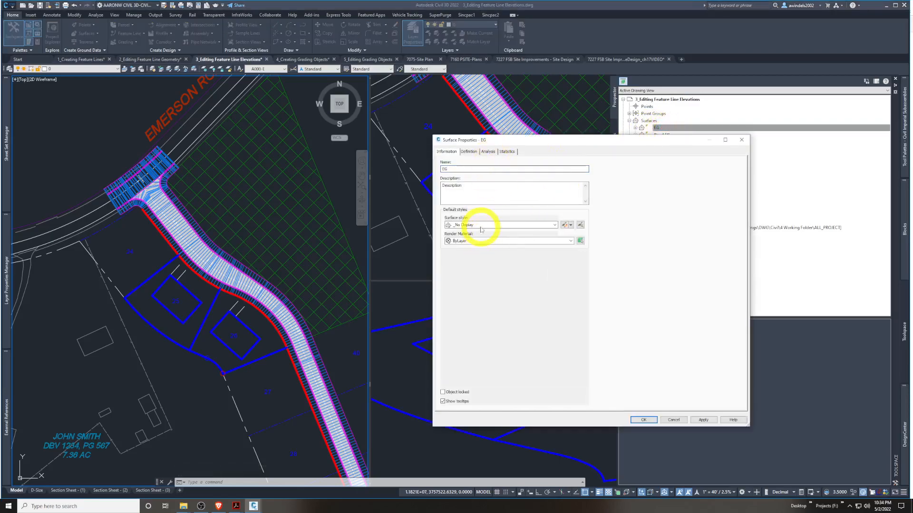
left_click(480, 225)
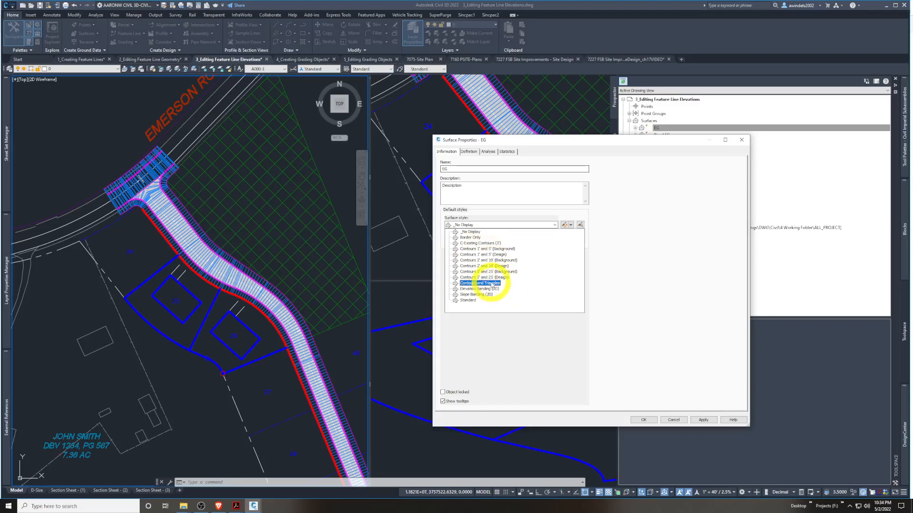
left_click(491, 284)
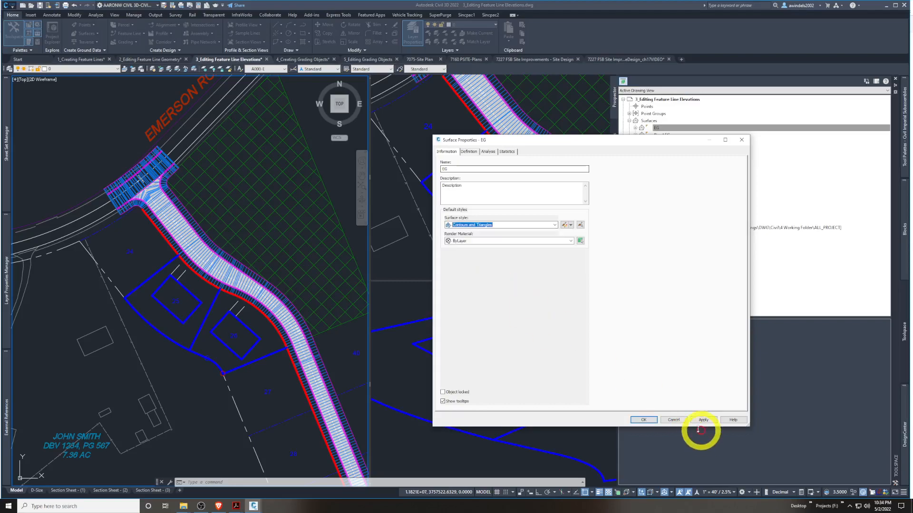
left_click(646, 420)
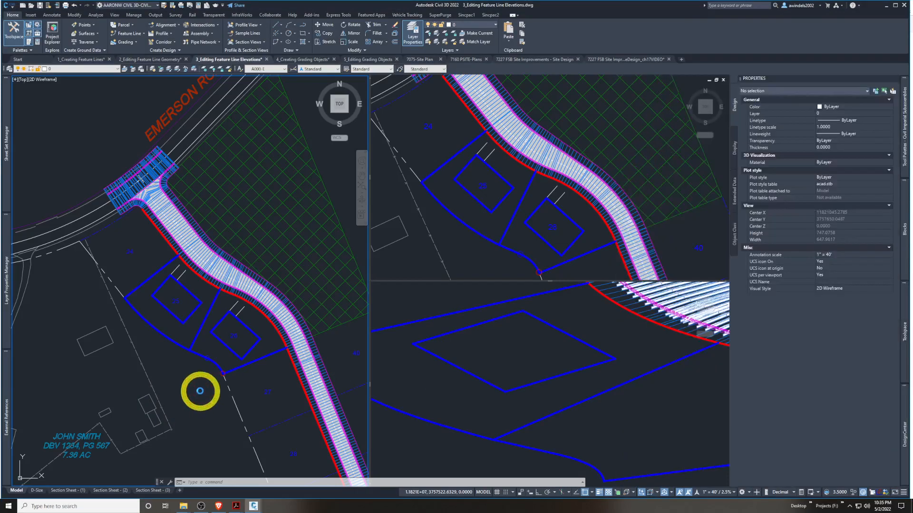
scroll(200, 380, "up", 3)
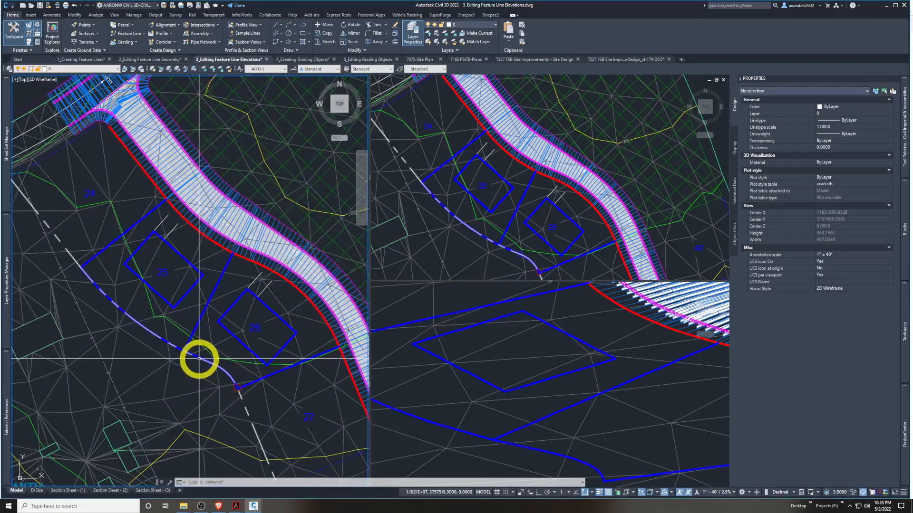
left_click(198, 359)
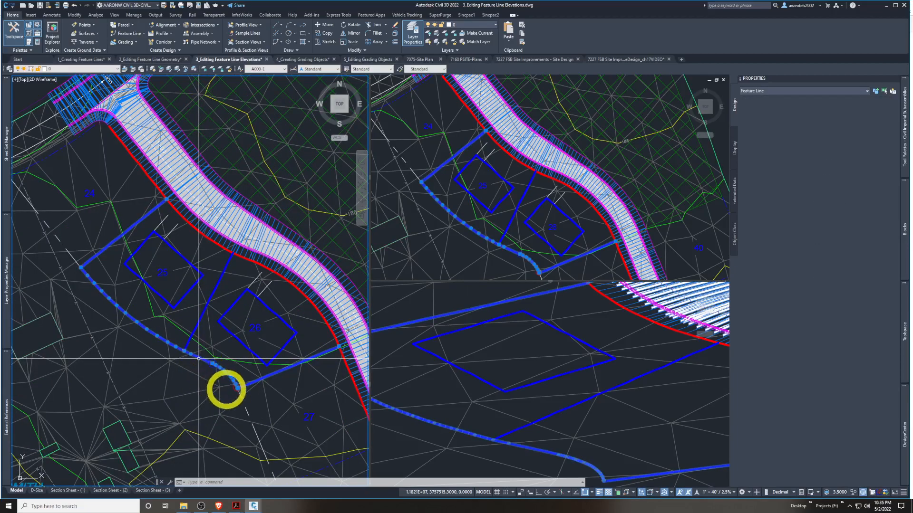
Examine the added elevation points along the rear boundary feature line of lots 25 and 26 against the EG surface triangles, and clear the selection
scroll(261, 387, "down", 2)
scroll(258, 387, "up", 4)
scroll(247, 381, "down", 1)
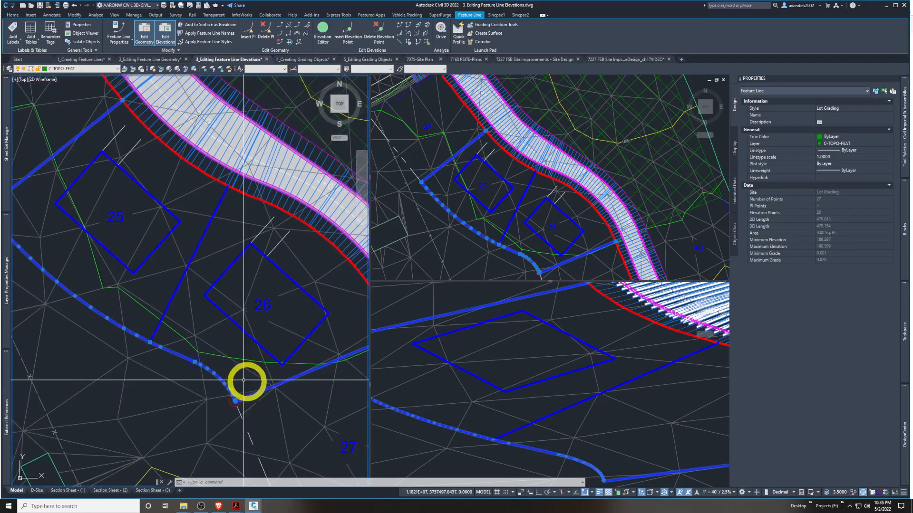
scroll(203, 364, "up", 4)
left_click(192, 367)
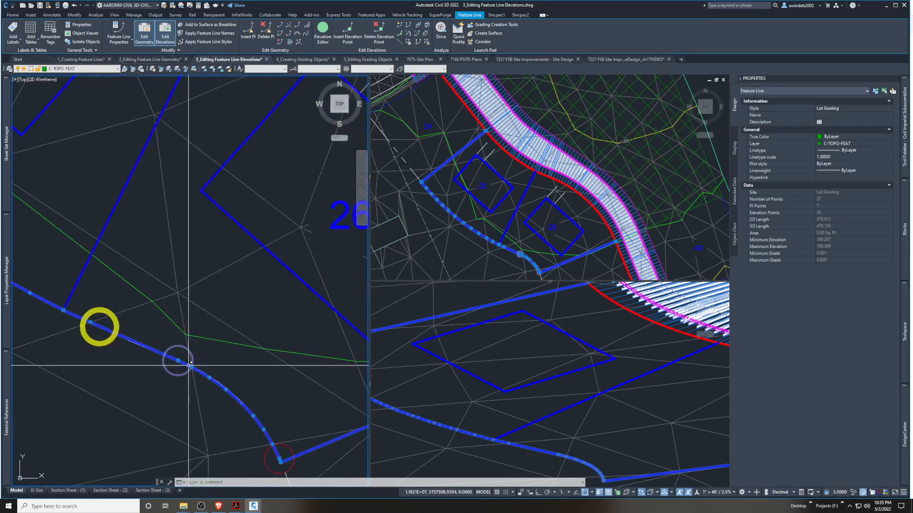
middle_click_drag(92, 320, 228, 379)
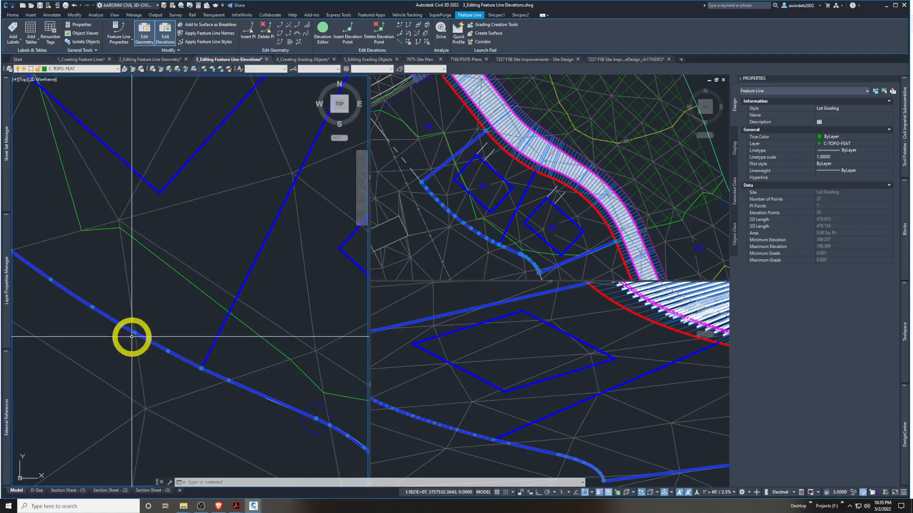
middle_click_drag(81, 288, 221, 353)
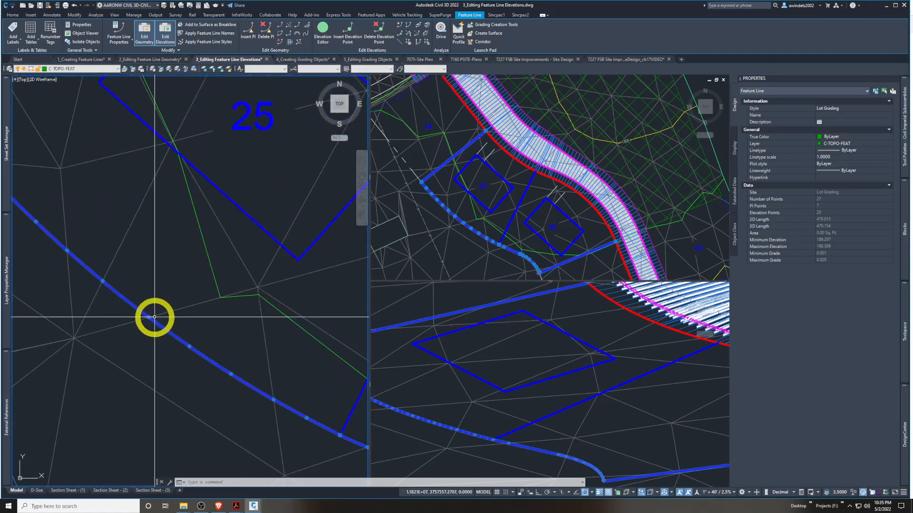
middle_click_drag(78, 260, 185, 322)
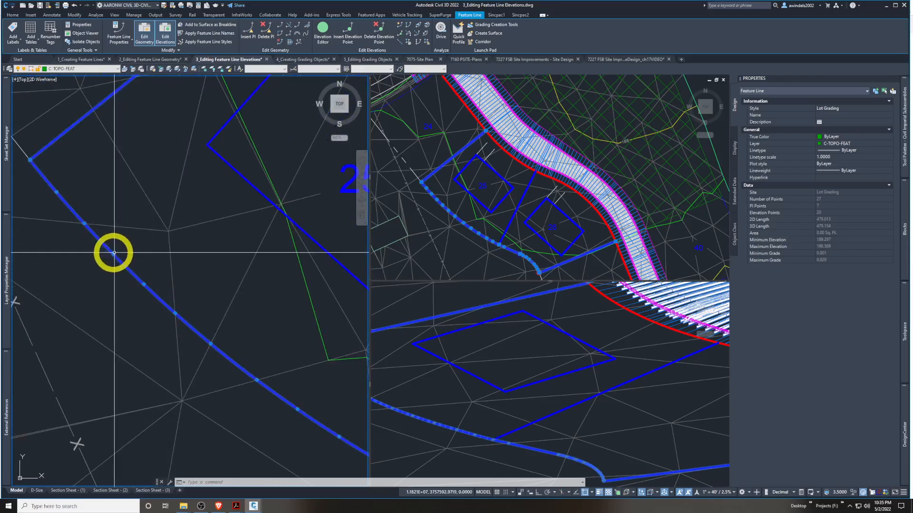
middle_click_drag(114, 253, 169, 305)
scroll(119, 251, "down", 4)
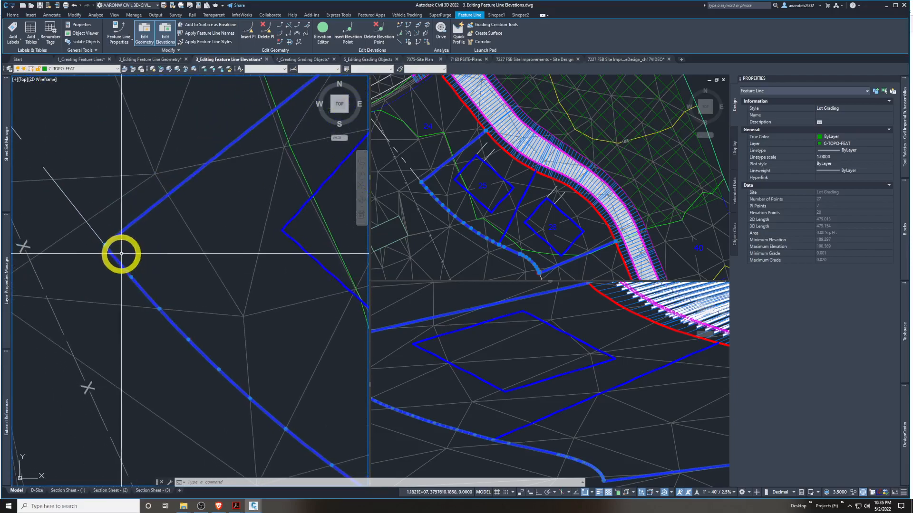
scroll(141, 285, "up", 2)
scroll(144, 303, "down", 4)
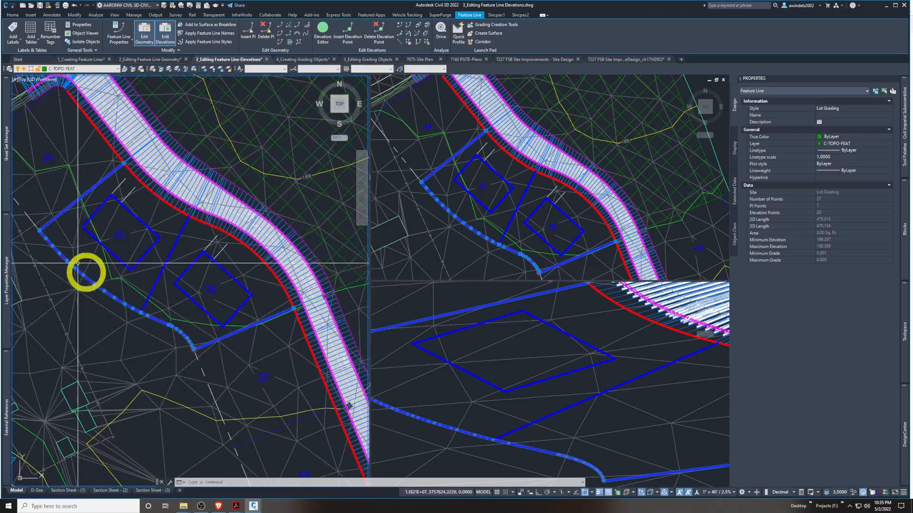
middle_click_drag(223, 361, 259, 380)
scroll(136, 314, "down", 2)
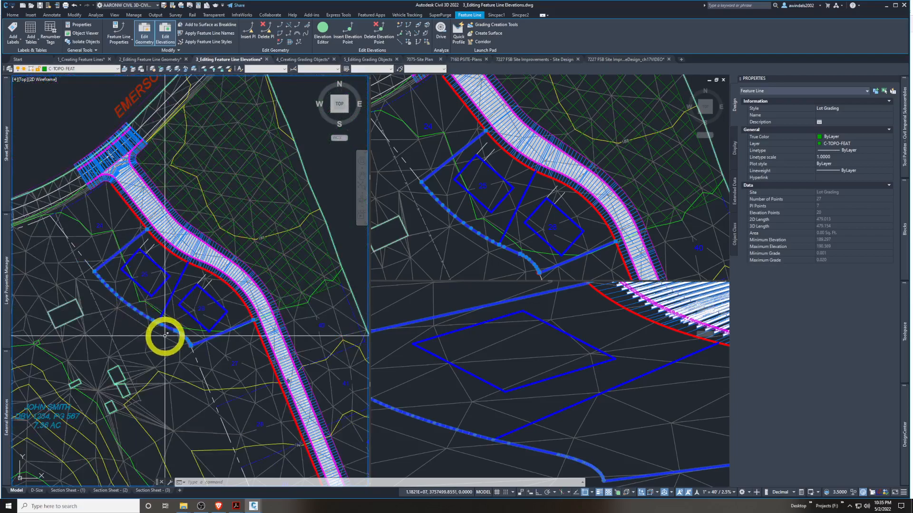
middle_click_drag(165, 336, 190, 350)
scroll(190, 350, "up", 2)
key("Escape")
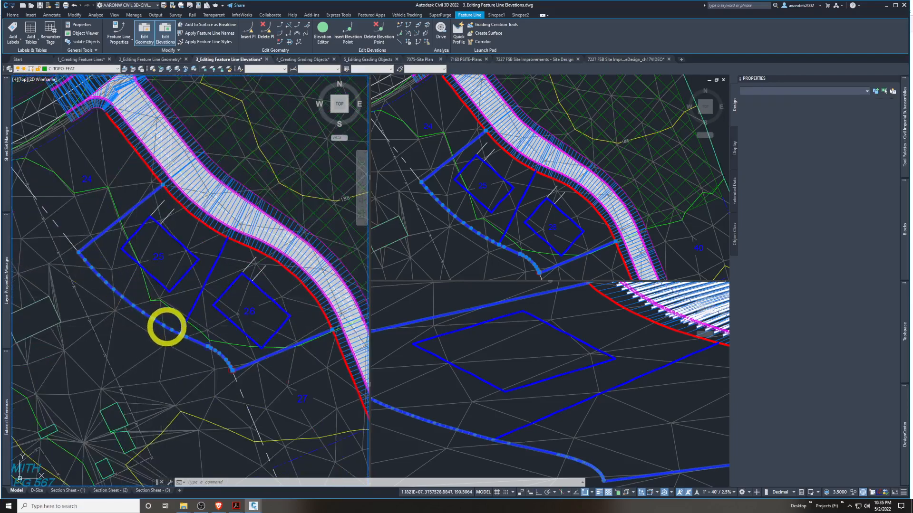
Highlight the boundary feature line together with the EG surface to compare them, and clear the selection
middle_click_drag(166, 325, 169, 329)
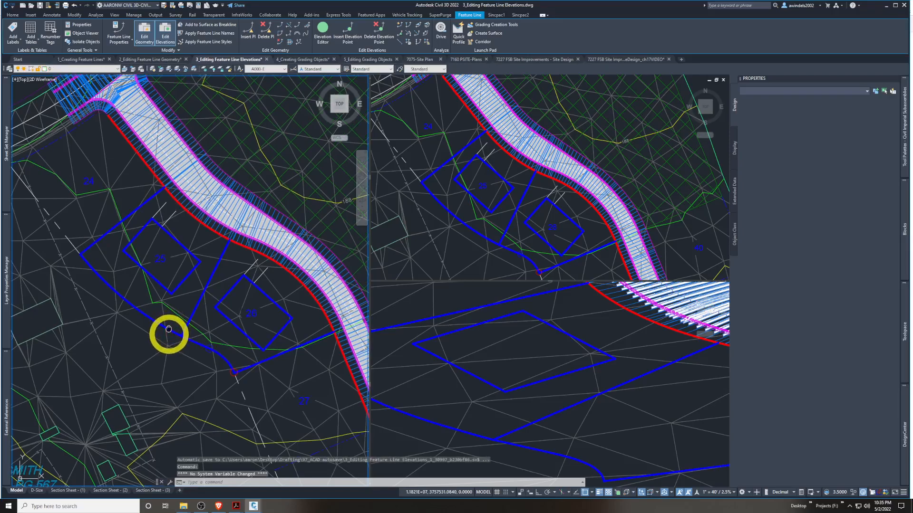
scroll(169, 332, "up", 1)
left_click(169, 332)
left_click(169, 333)
key("Escape")
left_click(170, 334)
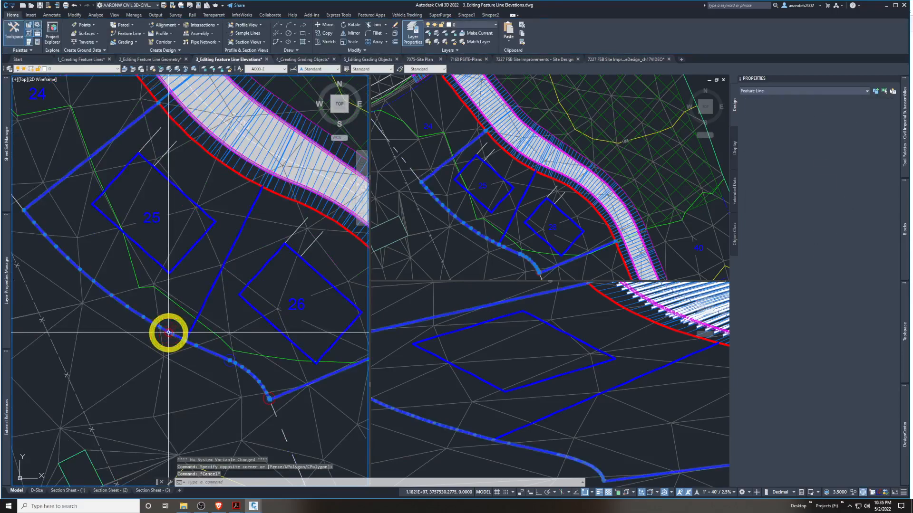
scroll(170, 334, "down", 2)
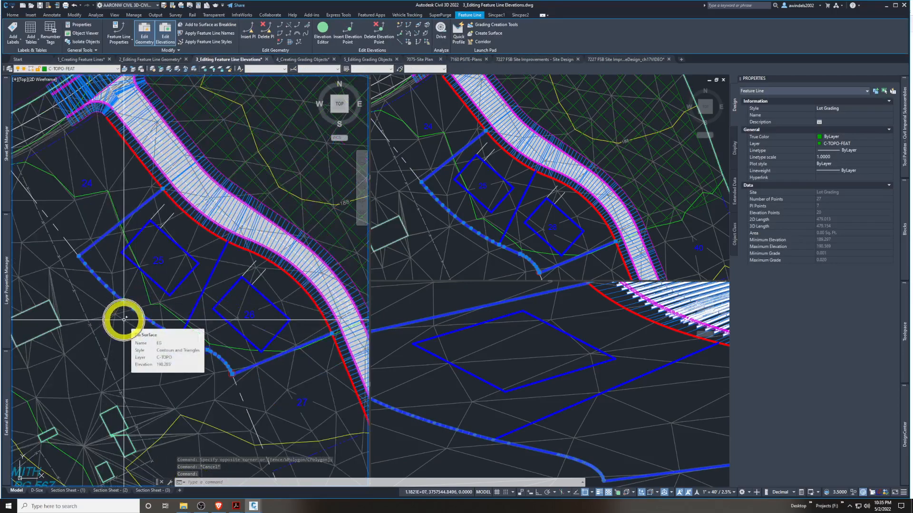
left_click(125, 321)
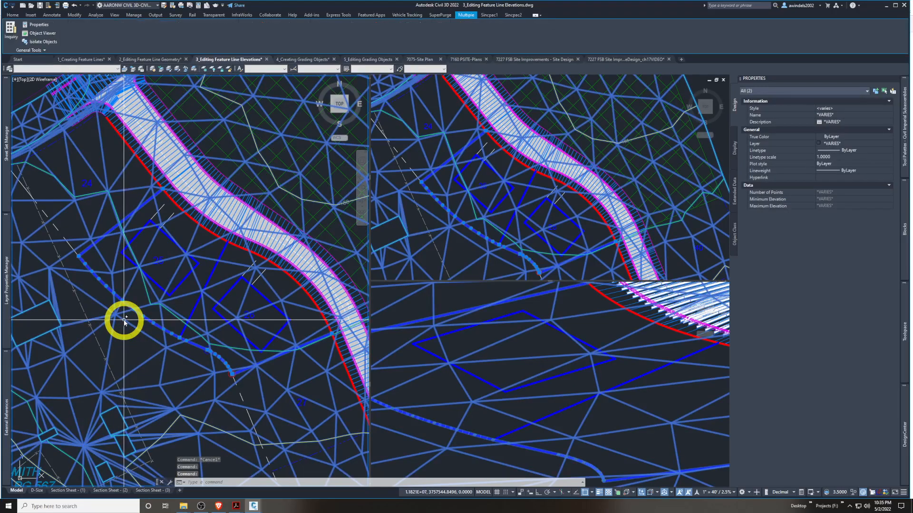
key("Escape")
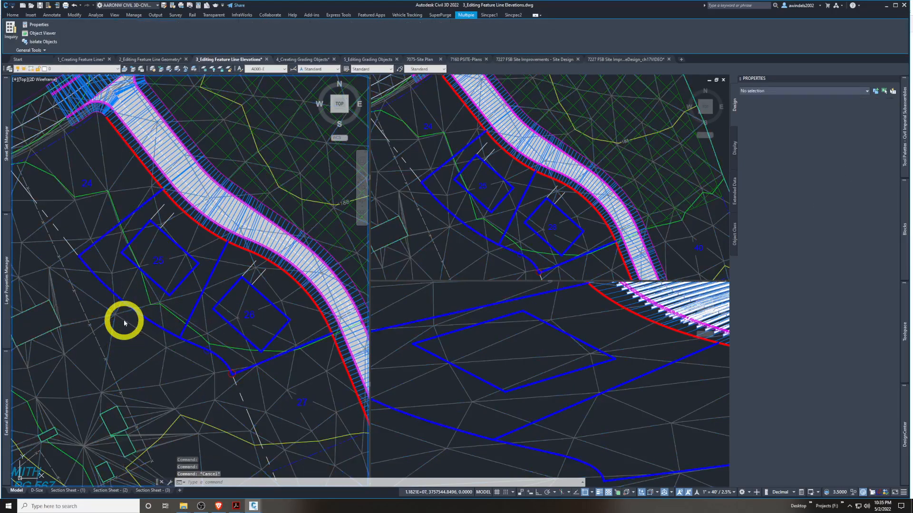
Switch to the 4_Creating Grading Objects drawing and inspect the road corridor and lots 25 and 26 in plan view
left_click(301, 60)
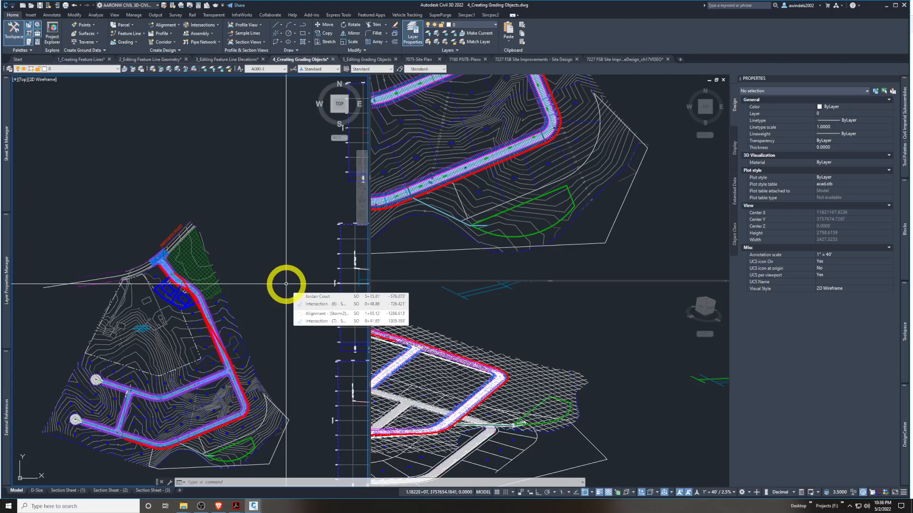
scroll(179, 326, "up", 4)
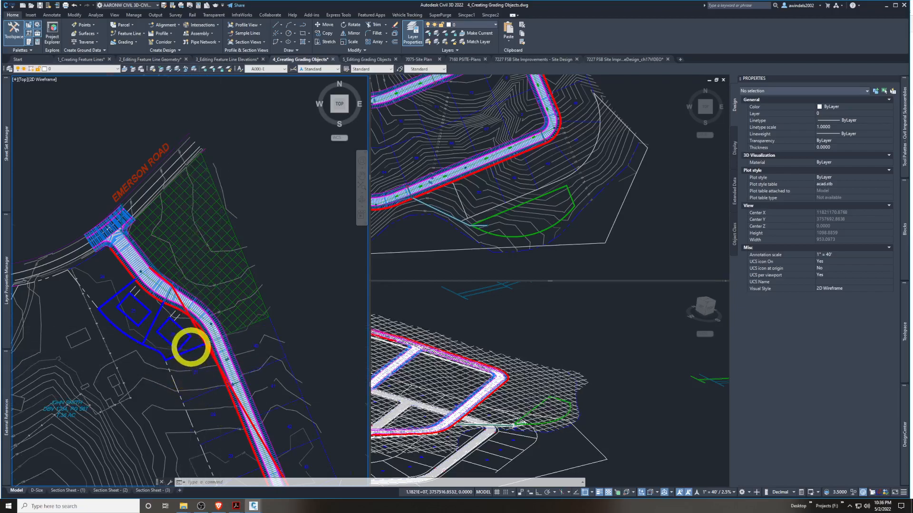
scroll(186, 342, "up", 2)
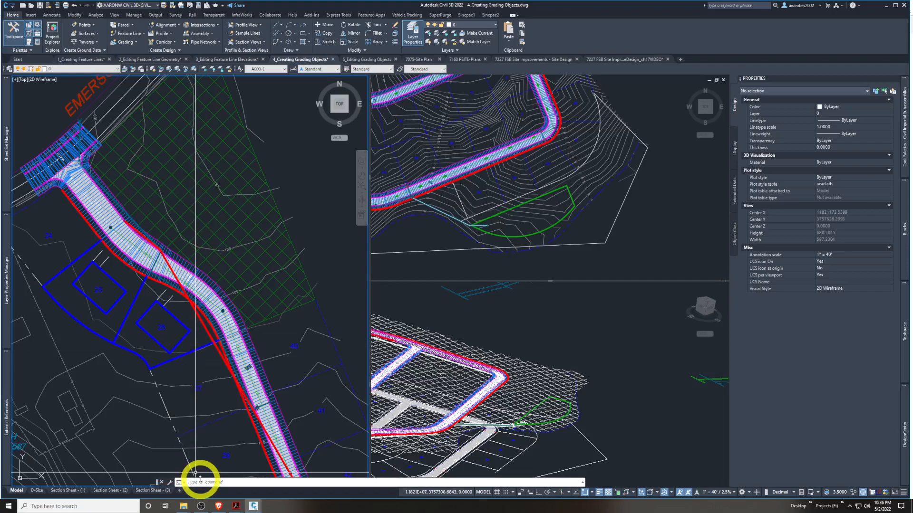
Switch to the Civil 3D Essentials PDF in Adobe Acrobat and examine Figure 17.8's pond design and the definition of a grading object
left_click(236, 506)
scroll(358, 226, "down", 3)
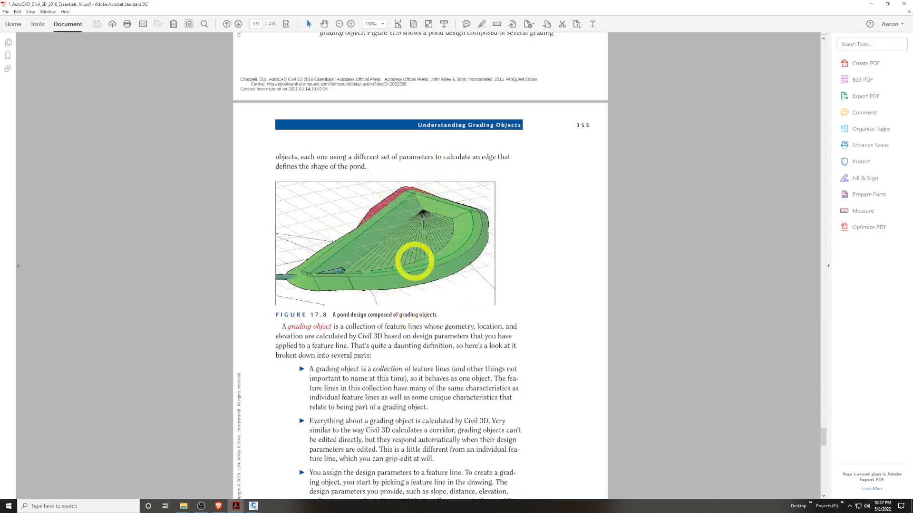
scroll(415, 256, "down", 1)
scroll(442, 259, "down", 2)
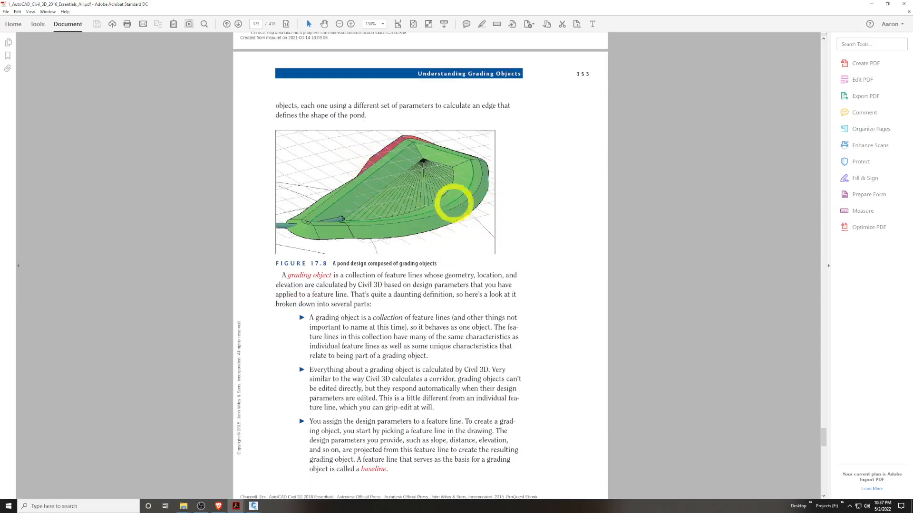
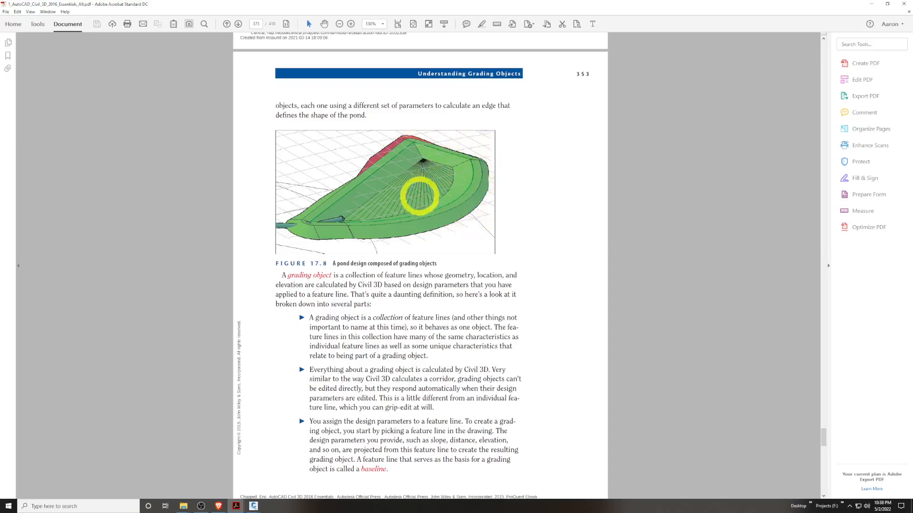
scroll(412, 172, "up", 1, "ctrl")
scroll(422, 158, "up", 1, "ctrl")
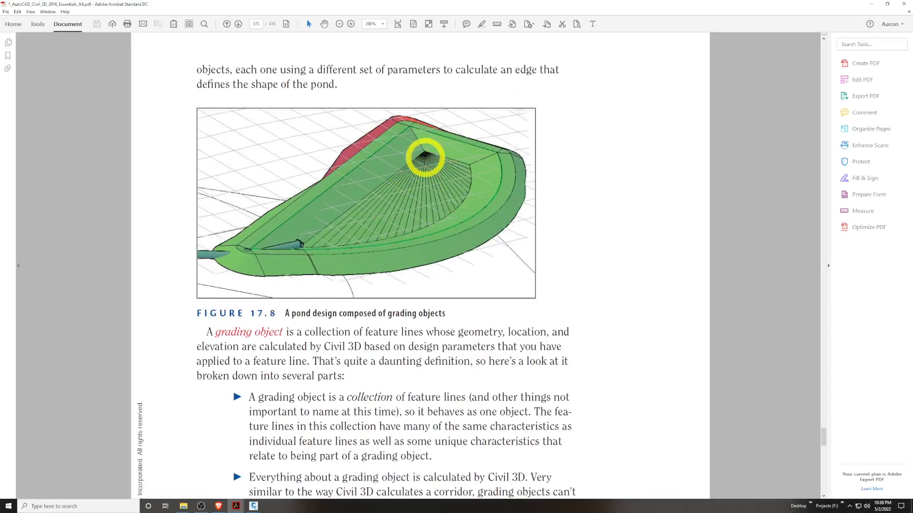
scroll(425, 157, "down", 3, "ctrl")
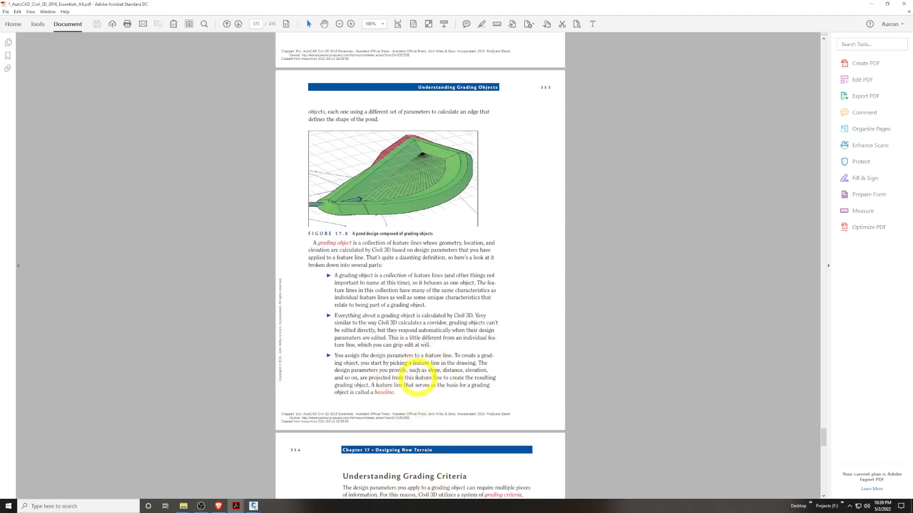
left_click_drag(389, 372, 489, 368)
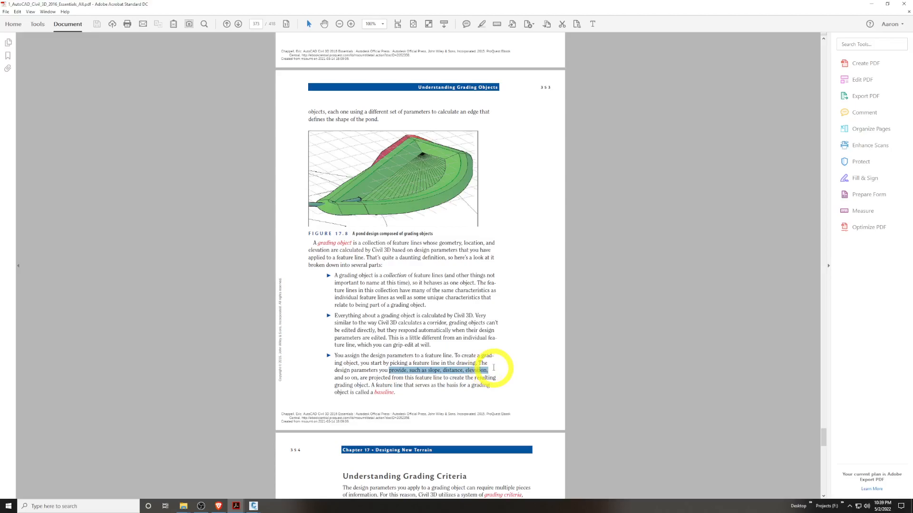
Read the Understanding Grading Criteria section and the inside pond slope criteria in Figure 17.9, comparing them with the pond figure
scroll(494, 375, "down", 10)
left_click(515, 393)
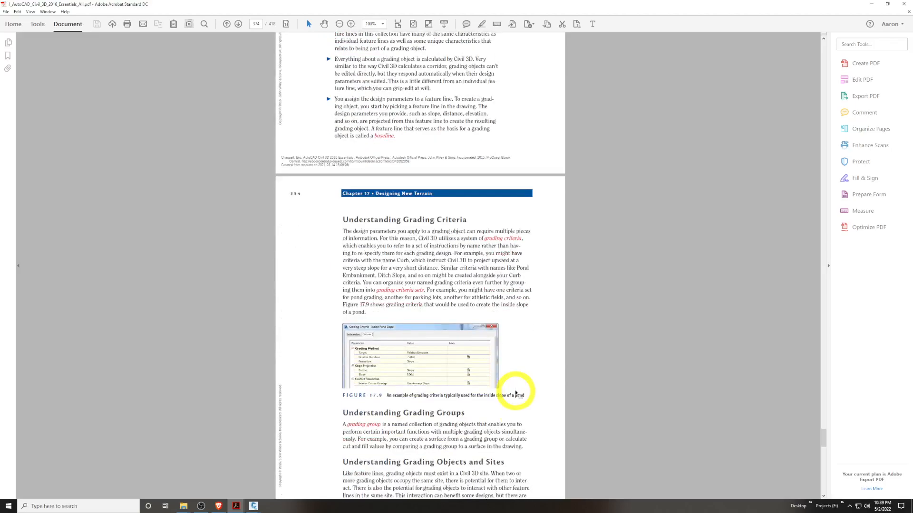
scroll(518, 393, "down", 2)
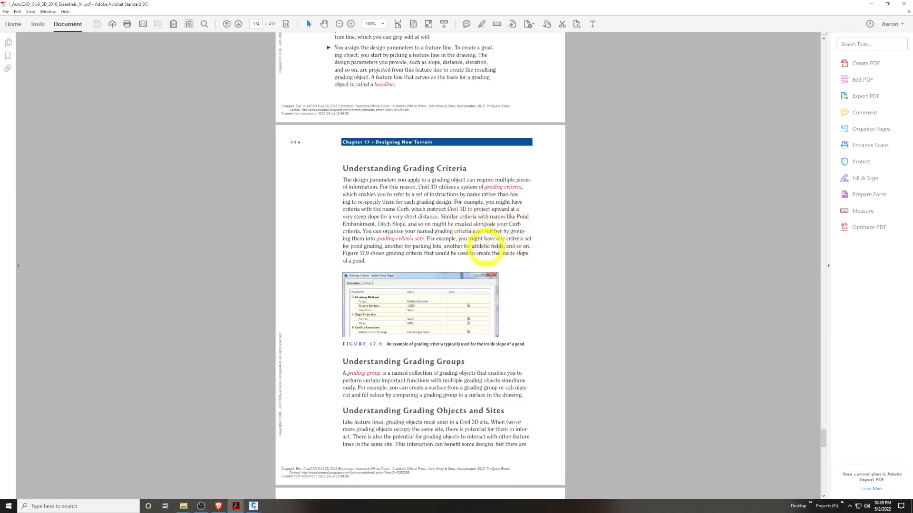
scroll(407, 214, "up", 10)
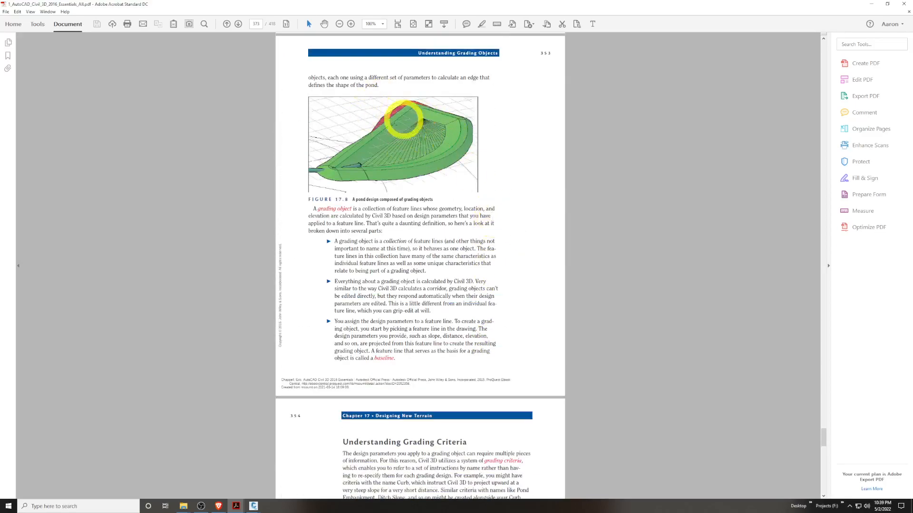
scroll(418, 128, "down", 10)
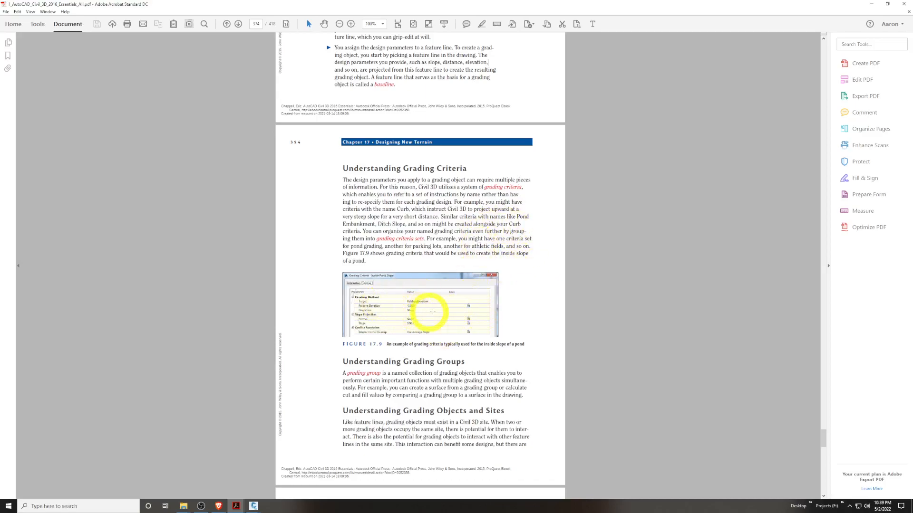
scroll(415, 308, "down", 1)
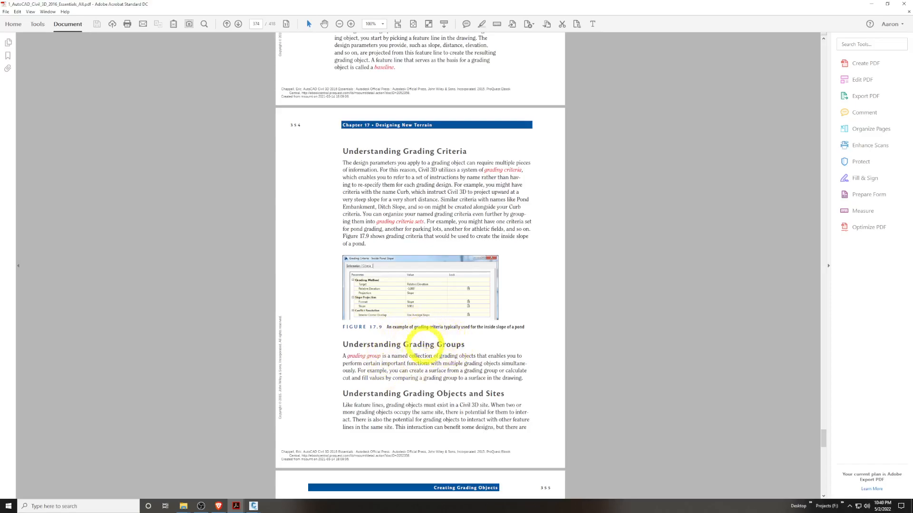
Read the sections on grading groups, grading objects and sites, and the introduction to Creating Grading Objects with Exercise 17.4
scroll(451, 364, "down", 10)
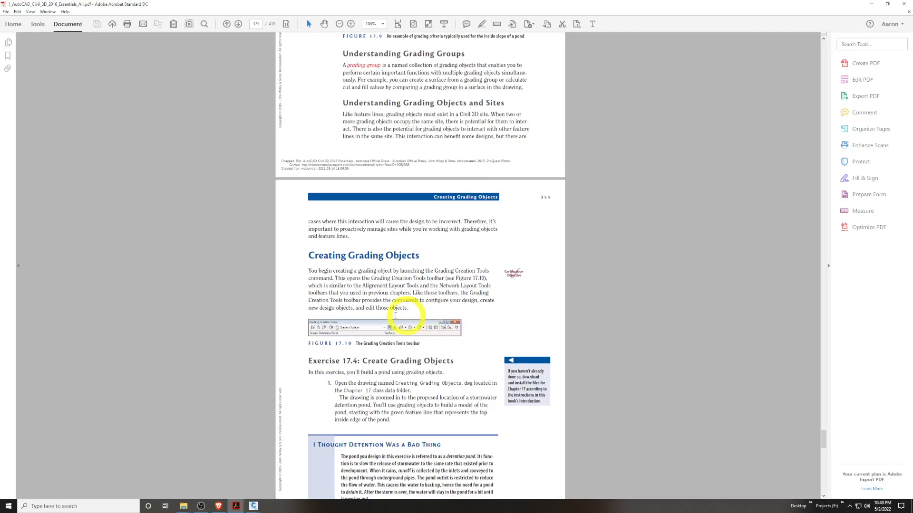
scroll(447, 326, "up", 6)
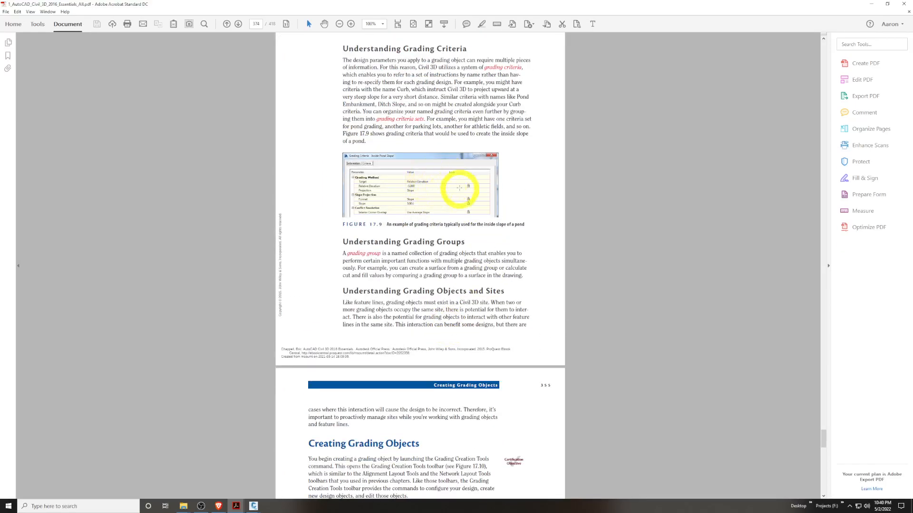
scroll(451, 190, "down", 5)
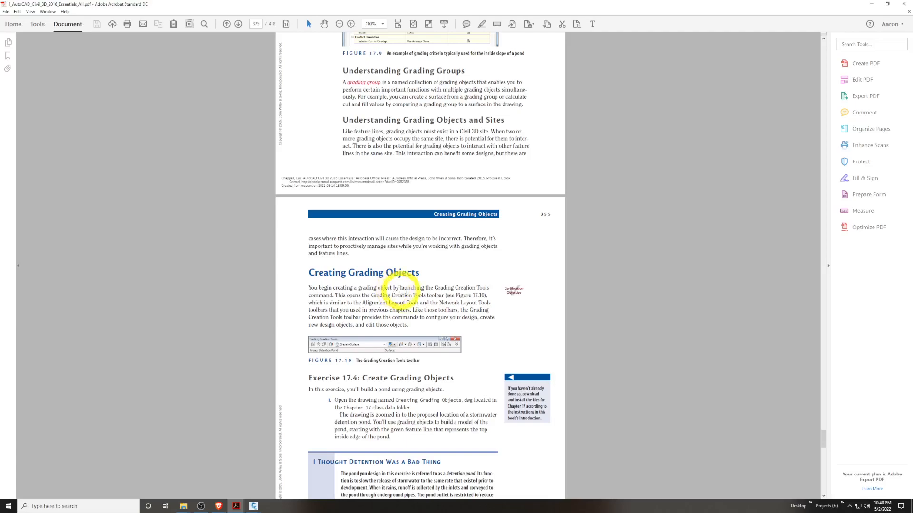
scroll(408, 294, "up", 1)
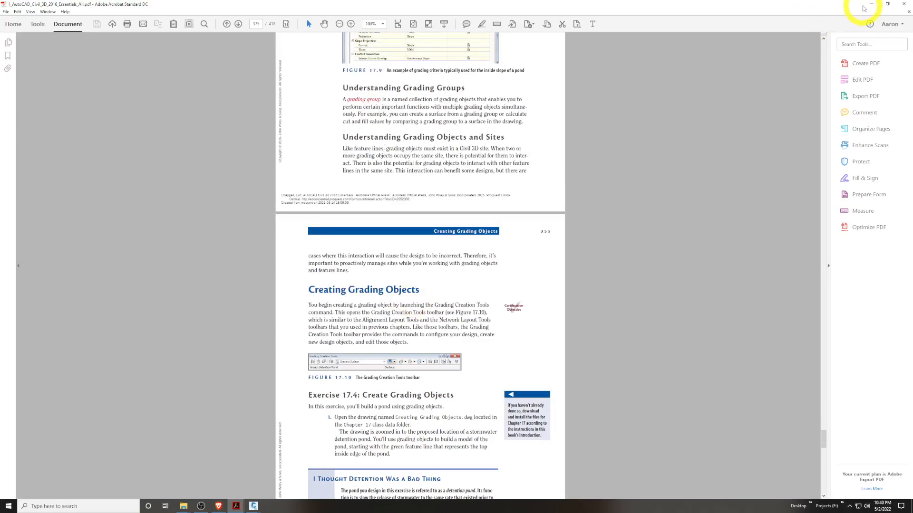
Return to Civil 3D, switch to the 7227 FSB Site Improvements - Site Design drawing, and dismiss its event viewer
left_click(871, 5)
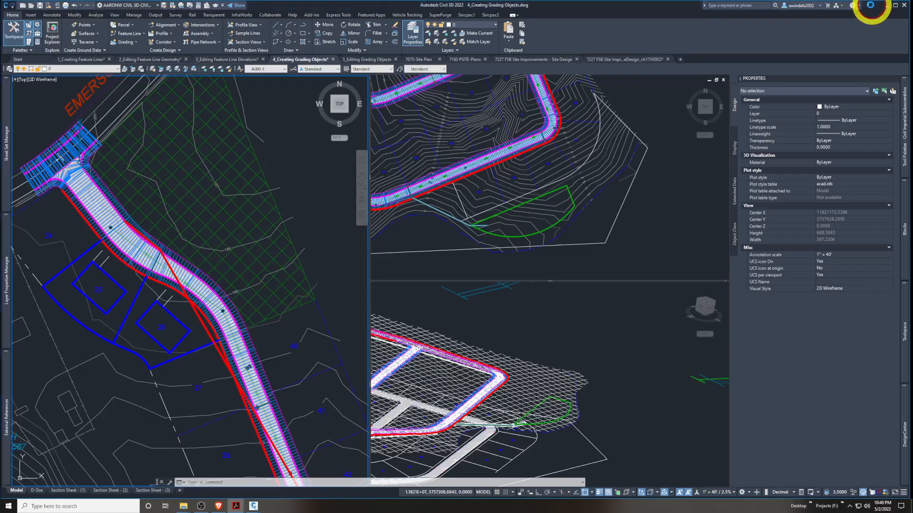
left_click(546, 60)
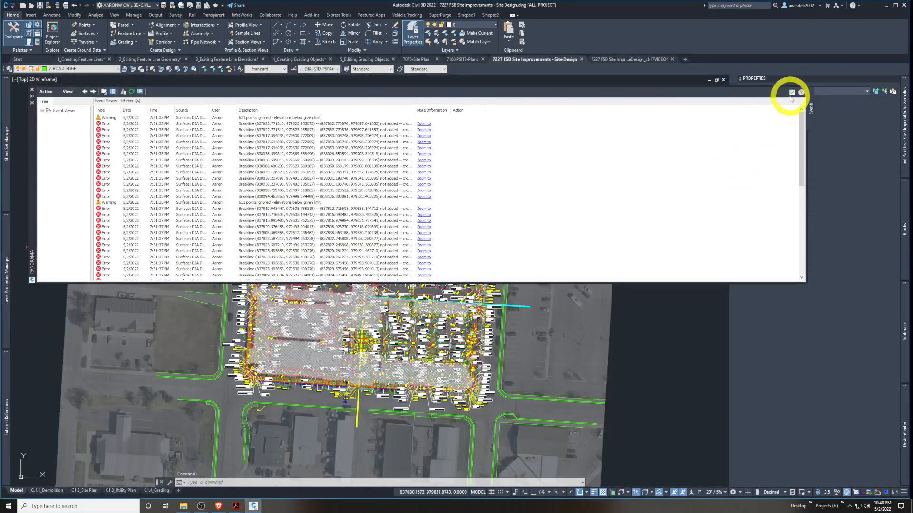
left_click(791, 92)
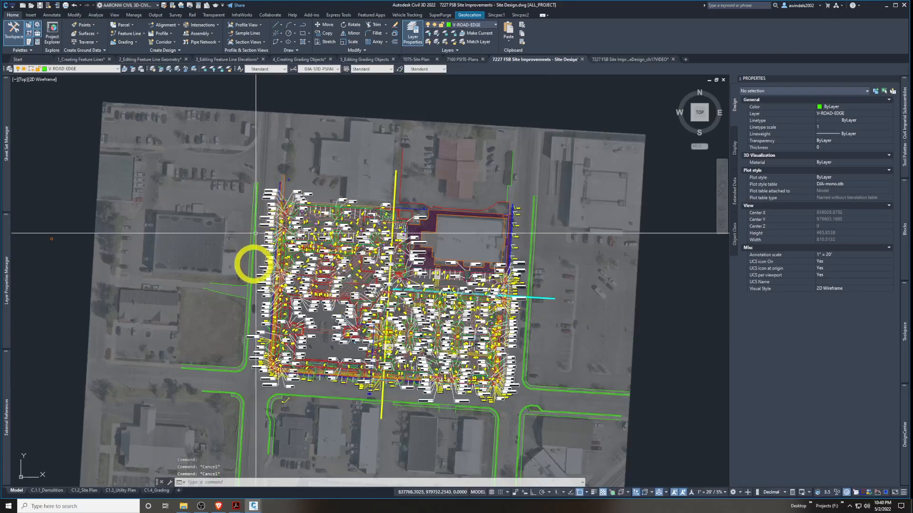
Switch to the 7227 FSB Site Improvements-SiteDesign_ch17VIDEO drawing showing the finished parking lot grading
key("Escape")
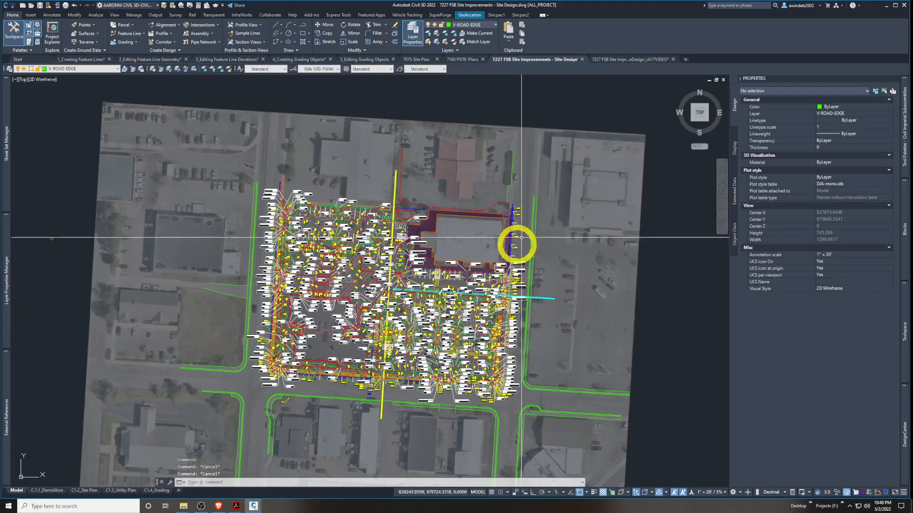
left_click(624, 60)
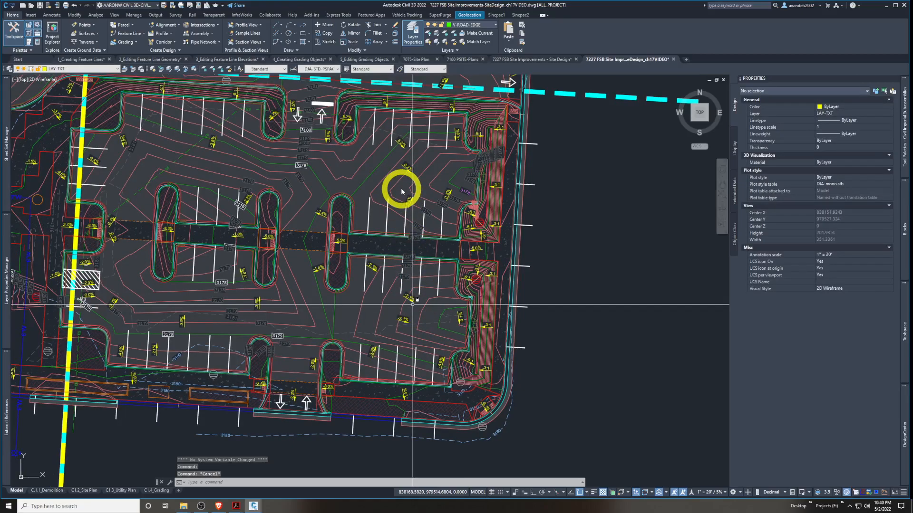
middle_click_drag(402, 190, 428, 239)
key("Escape")
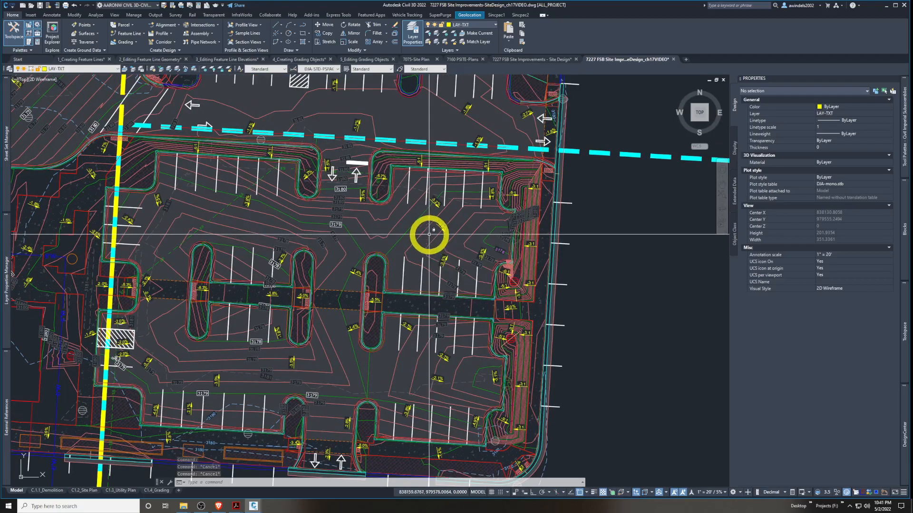
Select the design TIN surface across the southeast parking lot to inspect its contours, and clear the selection
left_click(423, 233)
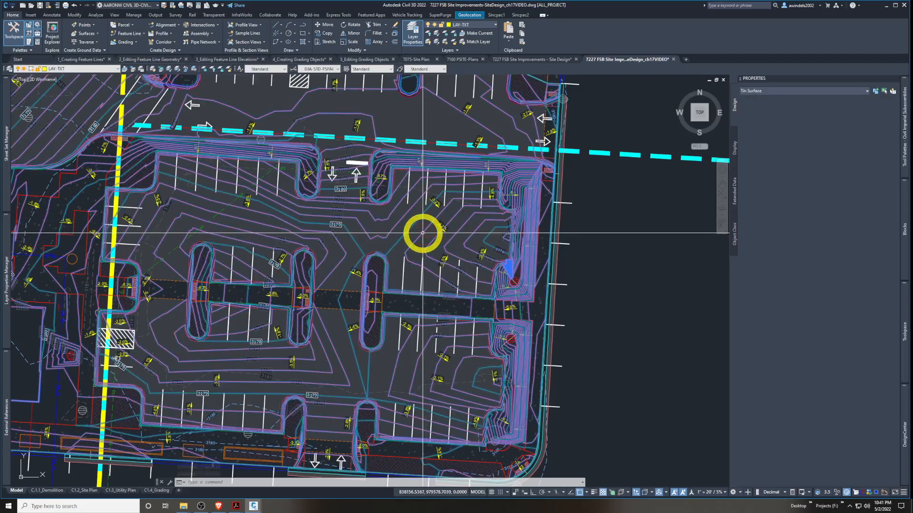
middle_click_drag(447, 285, 445, 272)
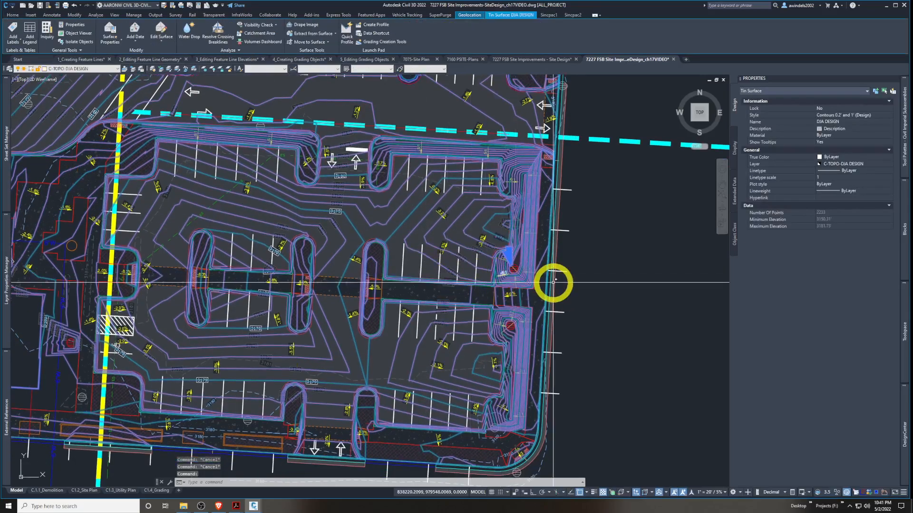
key("Escape")
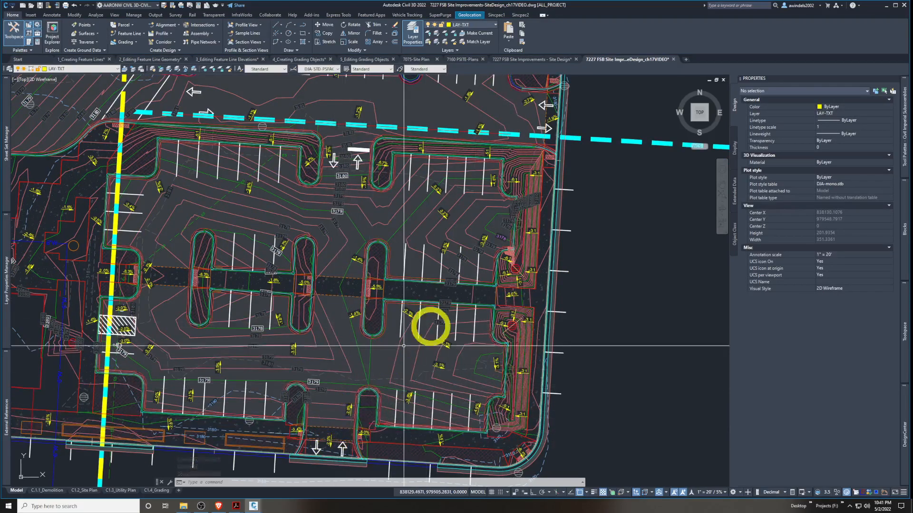
Examine the surface contours and slope labels across the northwest parking lot, the drive-through area and the southern entrance
middle_click_drag(538, 153, 504, 261)
middle_click_drag(68, 181, 450, 200)
middle_click_drag(248, 178, 345, 316)
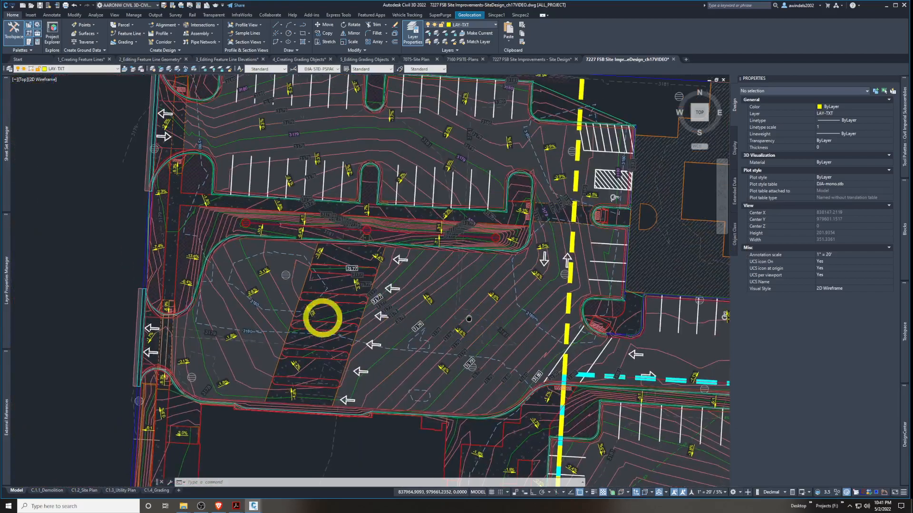
middle_click_drag(204, 294, 204, 352)
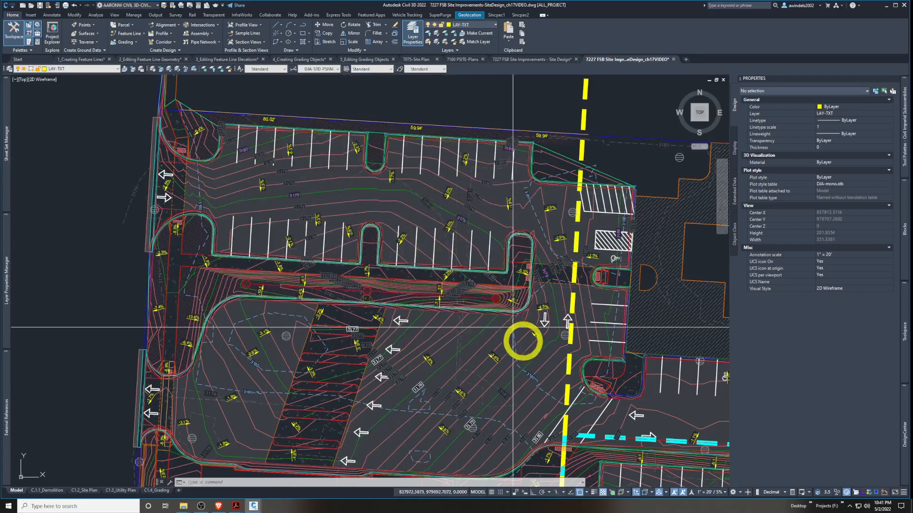
middle_click_drag(533, 357, 338, 126)
middle_click_drag(552, 389, 327, 184)
key("Escape")
key("Escape")
Select the curb toe feature line around the island beside the south entrance and inspect its style and layer properties
scroll(460, 314, "up", 6)
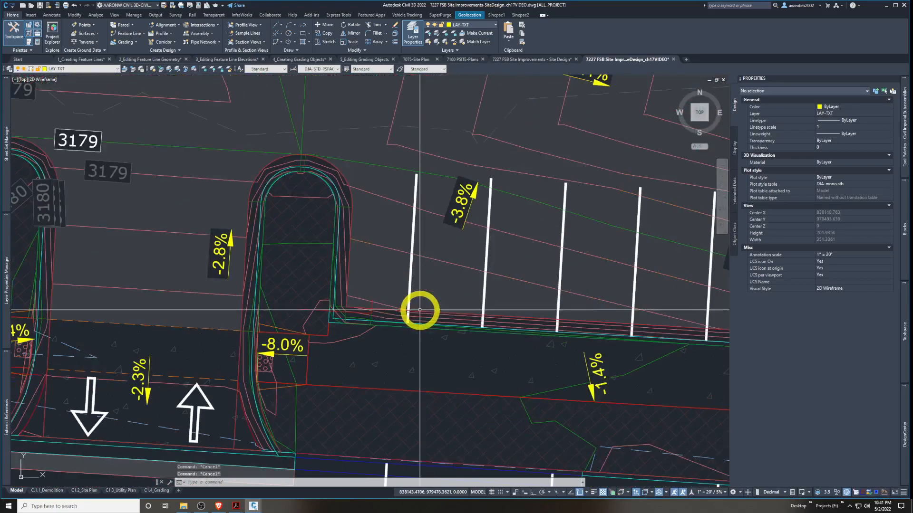
left_click(427, 312)
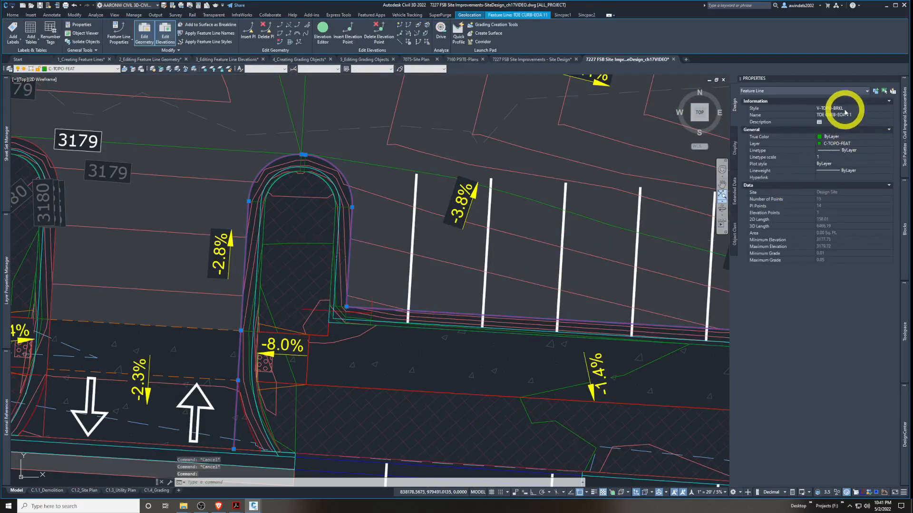
left_click(846, 113)
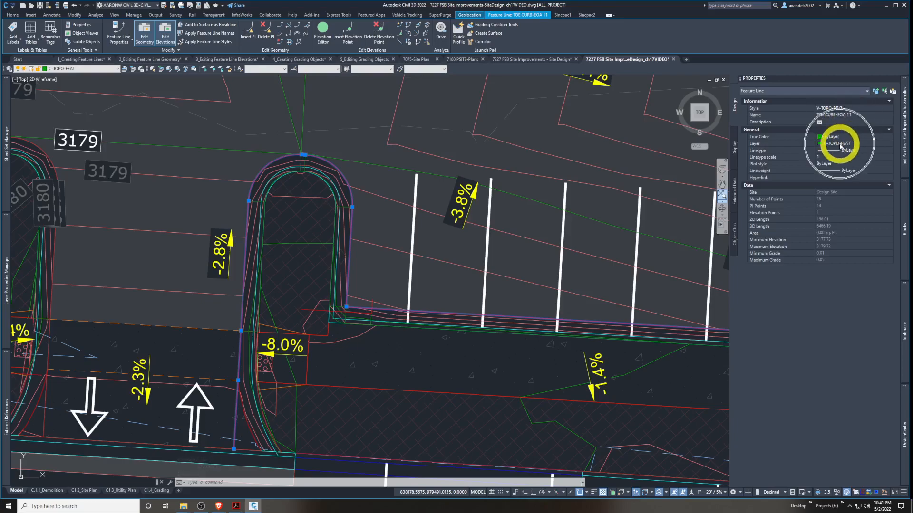
Select all feature lines similar to the curb toe line, review their coverage across the site, and clear the selection
scroll(618, 191, "down", 1)
mouse_move(614, 191)
middle_mouse_down()
mouse_move(537, 187)
mouse_move(492, 221)
middle_mouse_up()
right_click(491, 220)
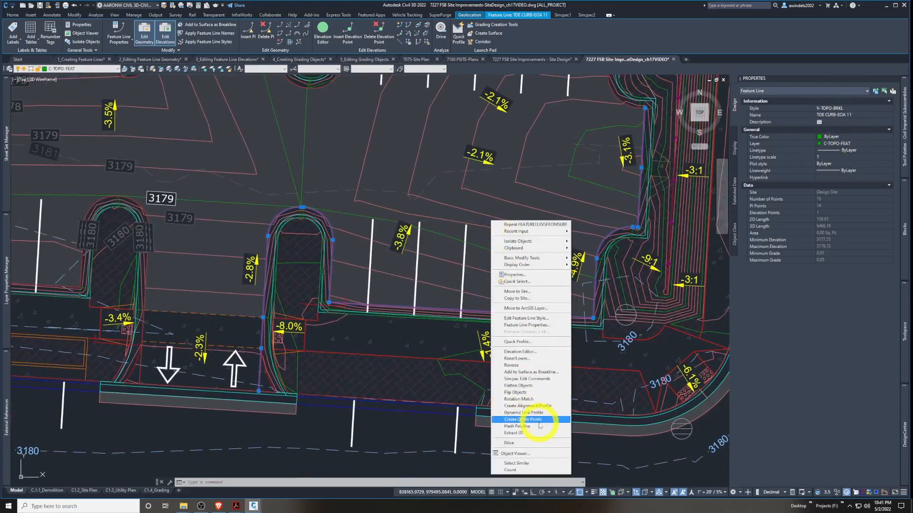
left_click(516, 463)
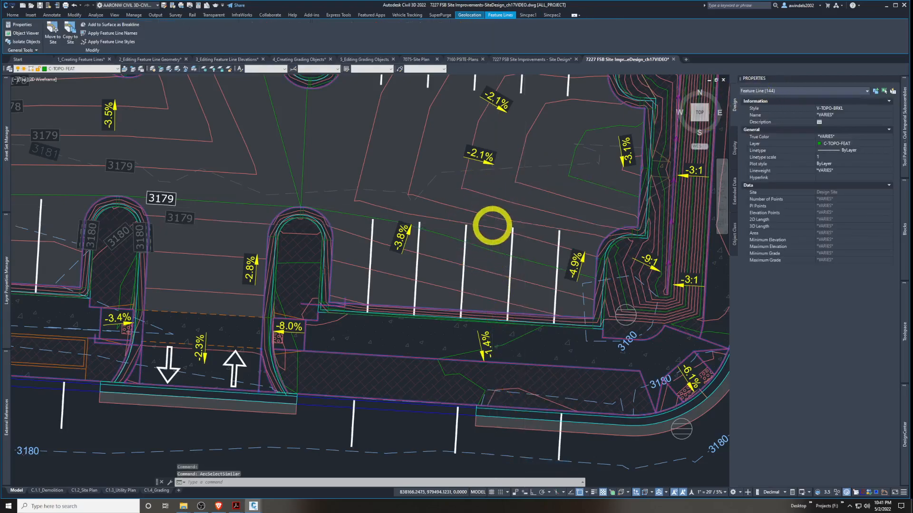
scroll(492, 225, "down", 5)
scroll(519, 373, "up", 1)
middle_click_drag(520, 299, 518, 331)
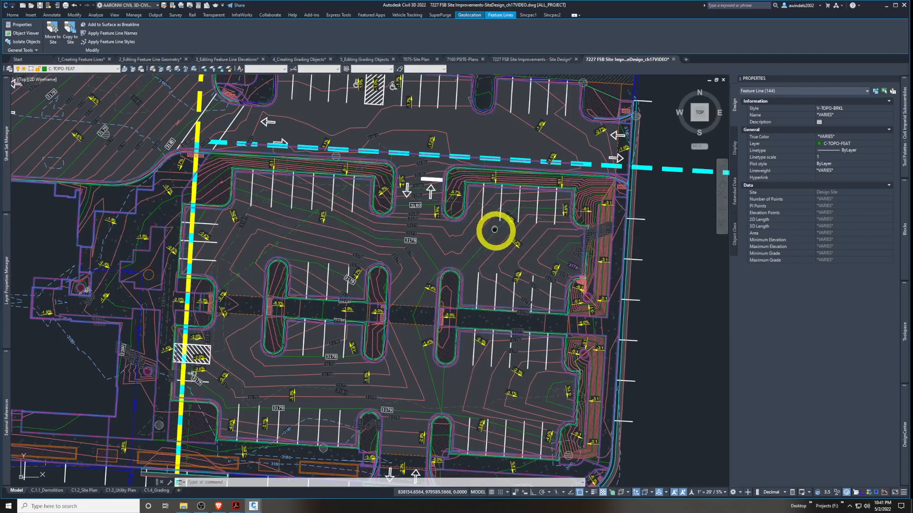
key("Escape")
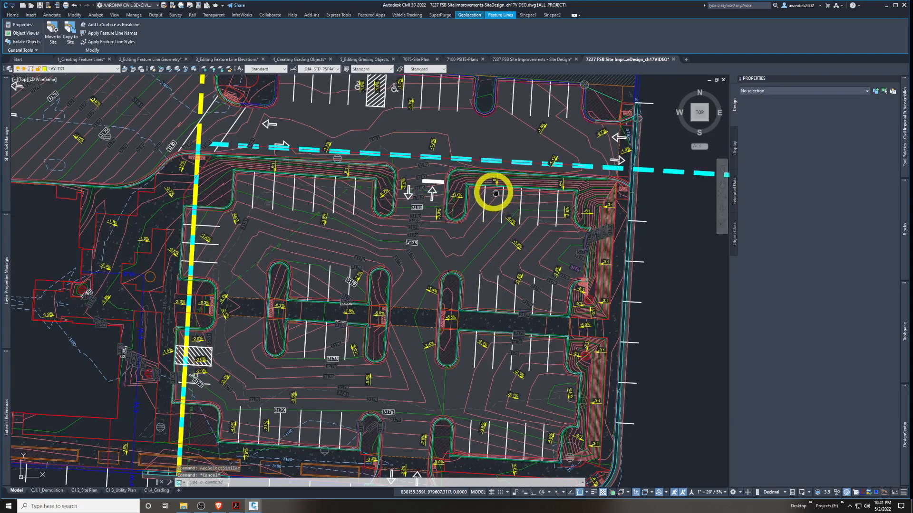
Select the curb toe feature line along the northeast parking stalls and trace it around the islands and curb returns
left_click(491, 189)
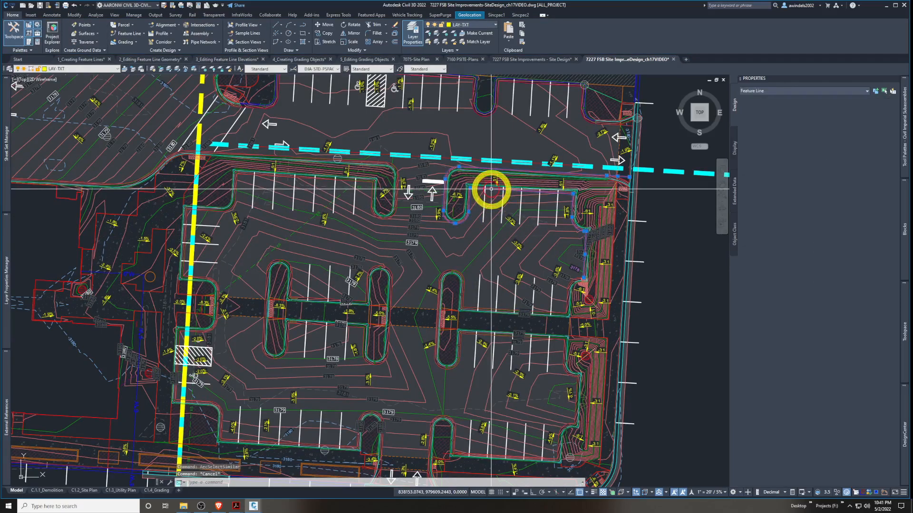
scroll(569, 245, "up", 2)
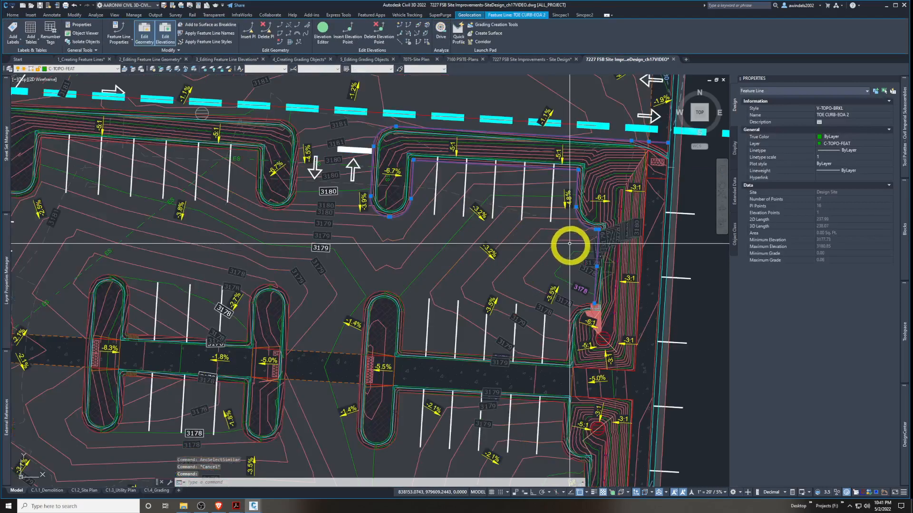
scroll(375, 214, "up", 2)
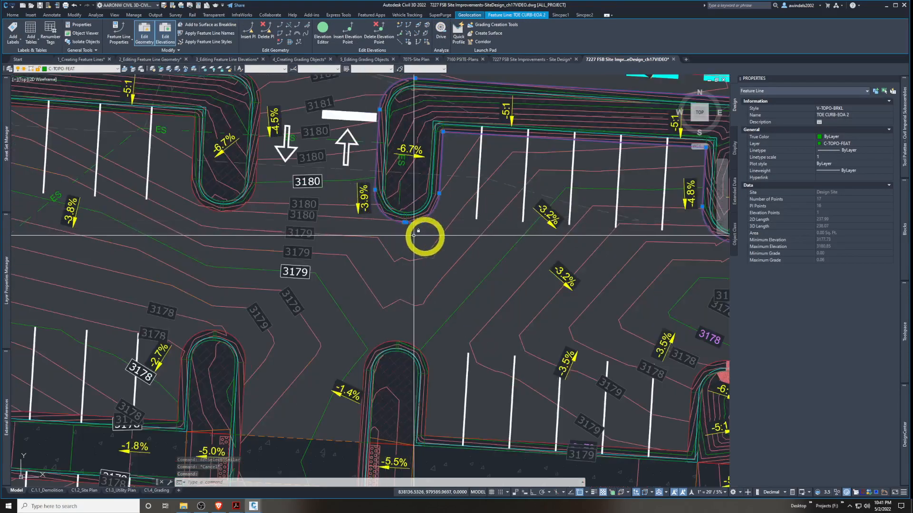
mouse_move(423, 224)
middle_mouse_down()
mouse_move(415, 266)
mouse_move(393, 302)
middle_mouse_up()
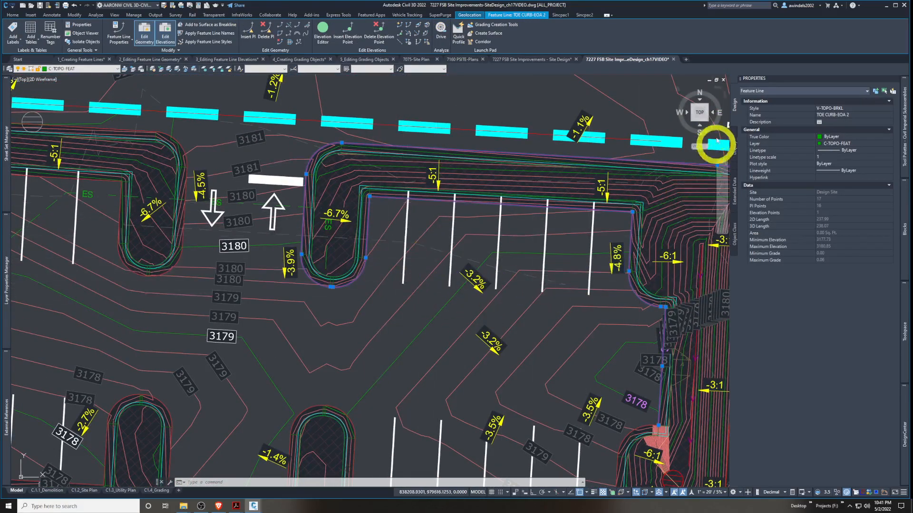
middle_click_drag(602, 287, 538, 203)
middle_click_drag(575, 300, 615, 417)
scroll(475, 246, "up", 2)
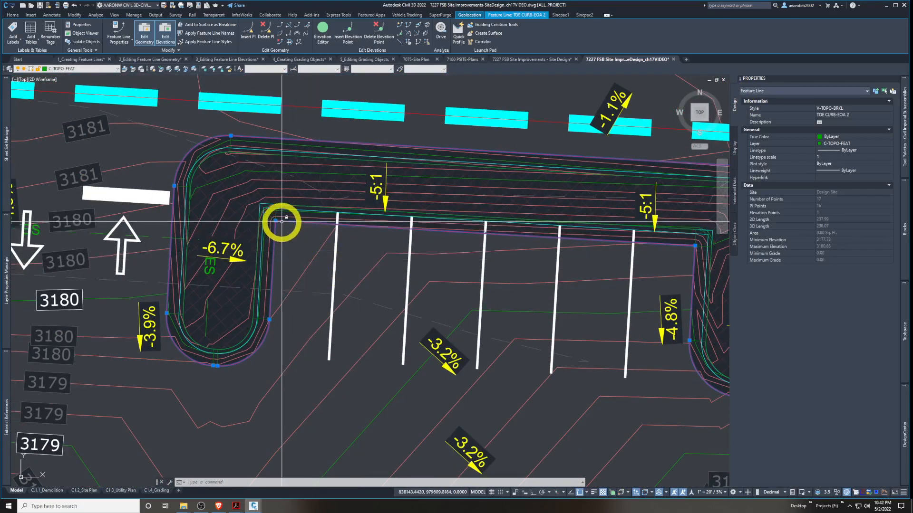
Select the curb grading object along the northeast stalls and examine its grading group, criteria and extent from the feature line
key("Escape")
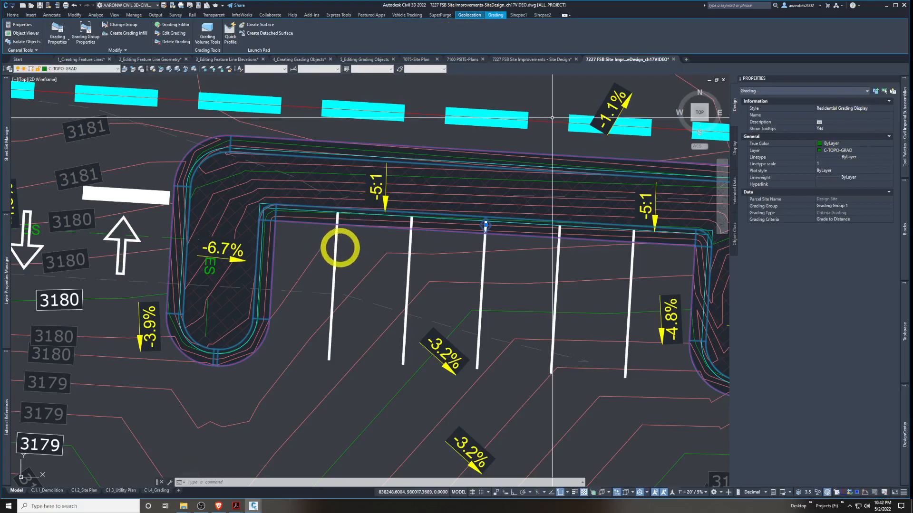
middle_click_drag(340, 246, 345, 245)
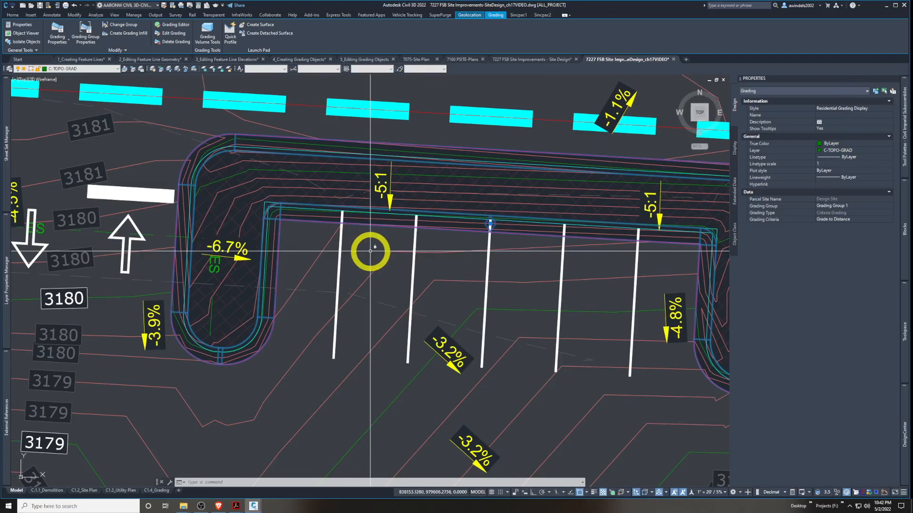
mouse_move(370, 251)
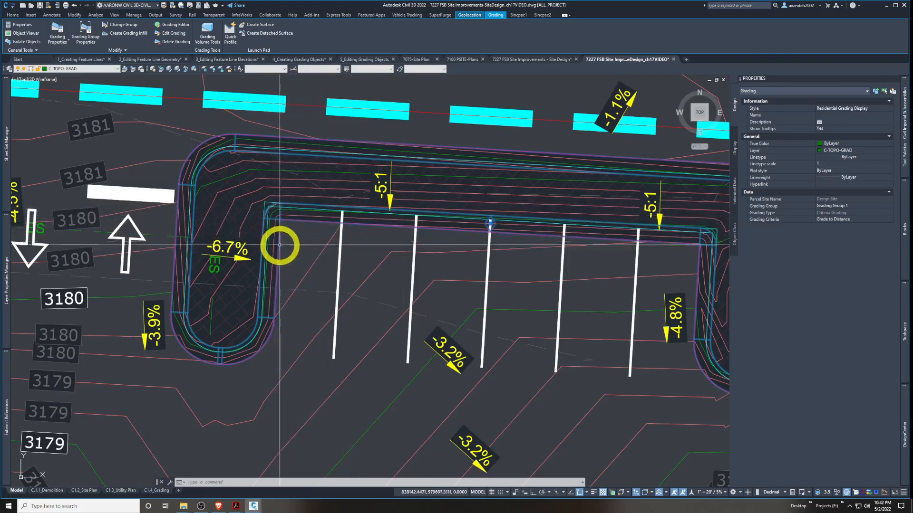
scroll(279, 244, "up", 3)
scroll(285, 199, "down", 4)
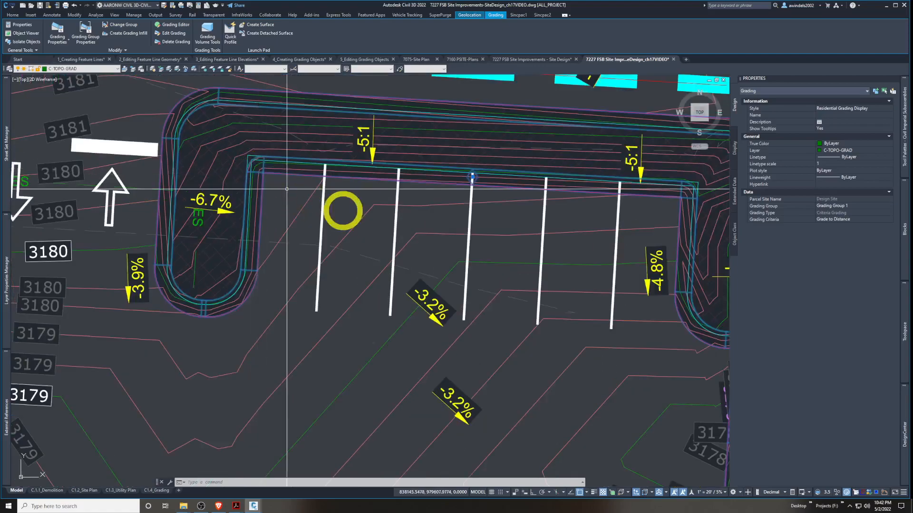
mouse_move(566, 273)
middle_mouse_down()
mouse_move(556, 289)
mouse_move(581, 286)
middle_mouse_up()
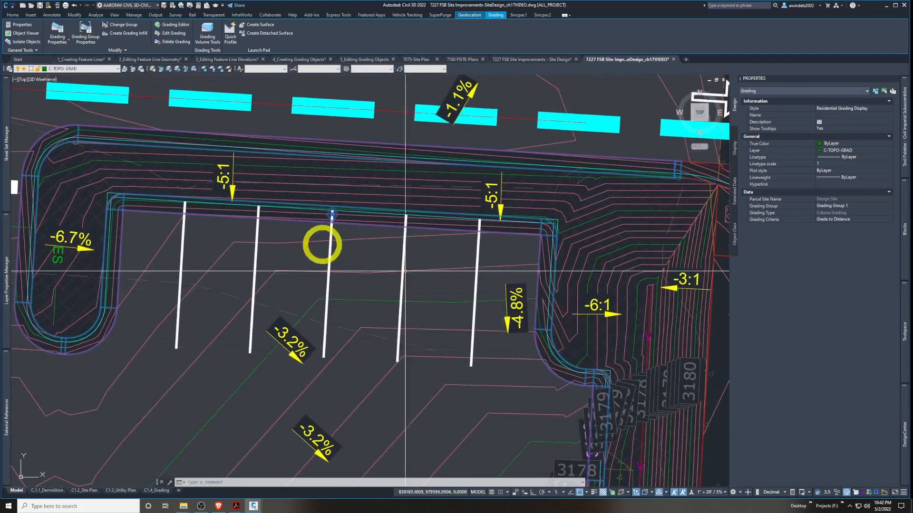
left_click(214, 200)
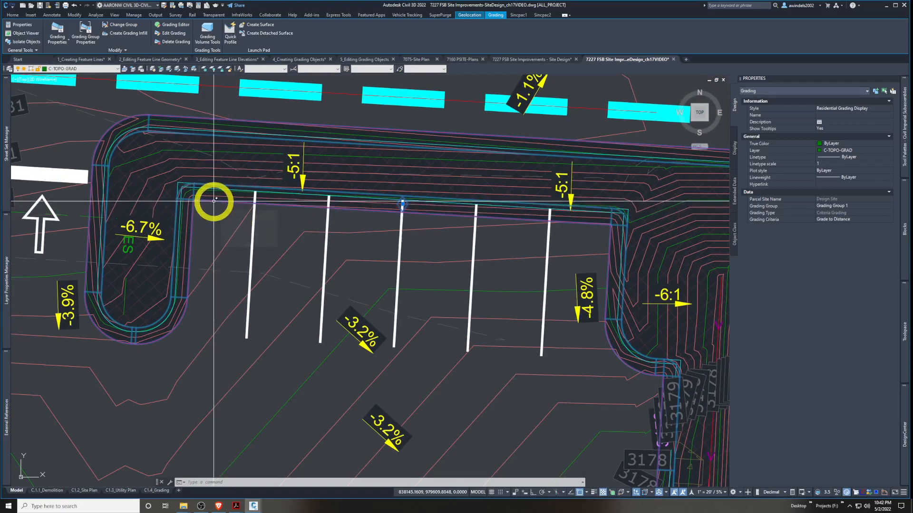
scroll(345, 209, "down", 2)
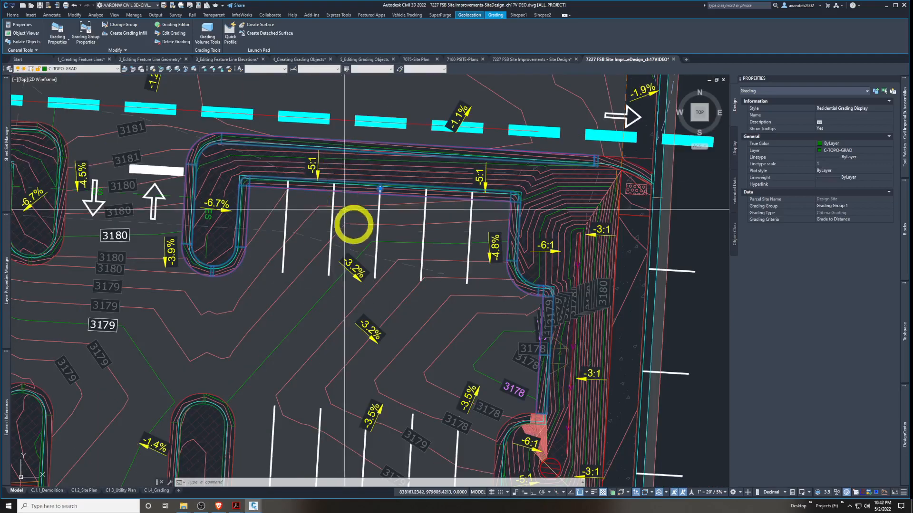
middle_click_drag(345, 210, 315, 76)
middle_click_drag(453, 356, 644, 294)
middle_click_drag(415, 201, 373, 370)
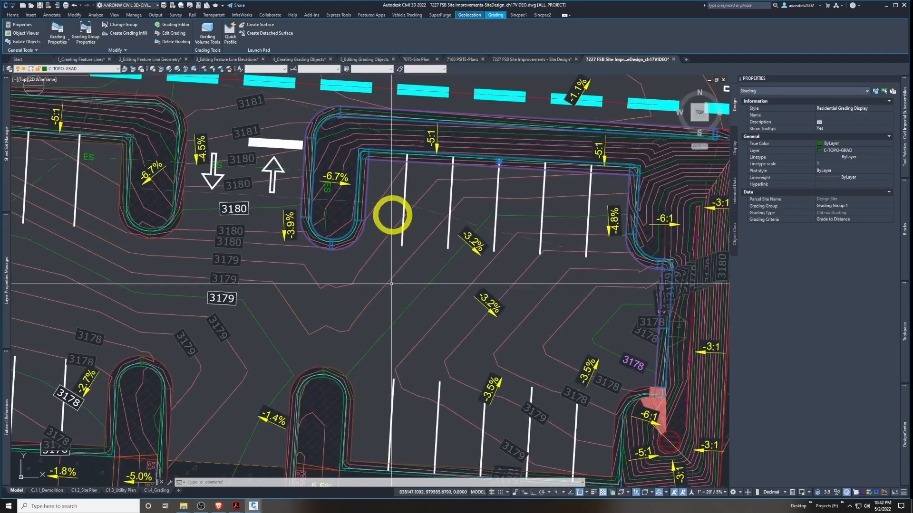
scroll(402, 178, "up", 2)
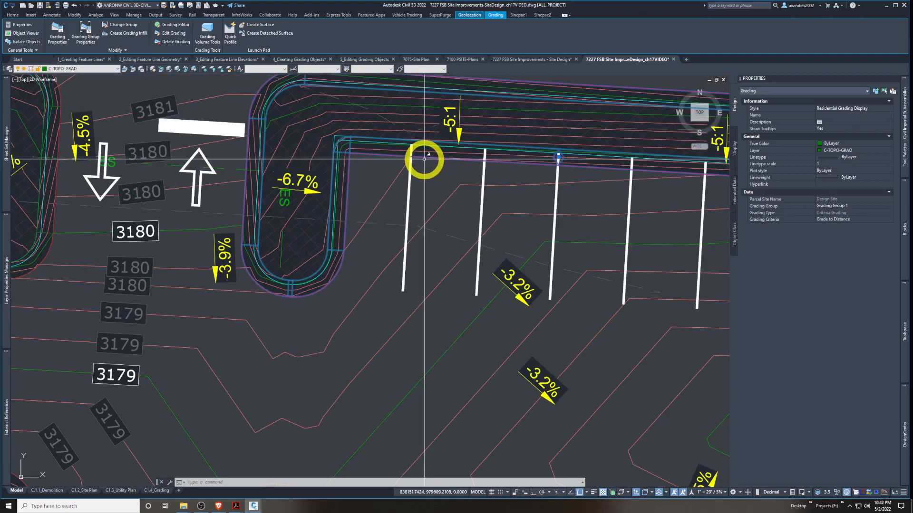
Reselect the TOE CURB-EOA 2 feature line, follow it around the northeast island and adjoining parking area, and clear the selection
key("Escape")
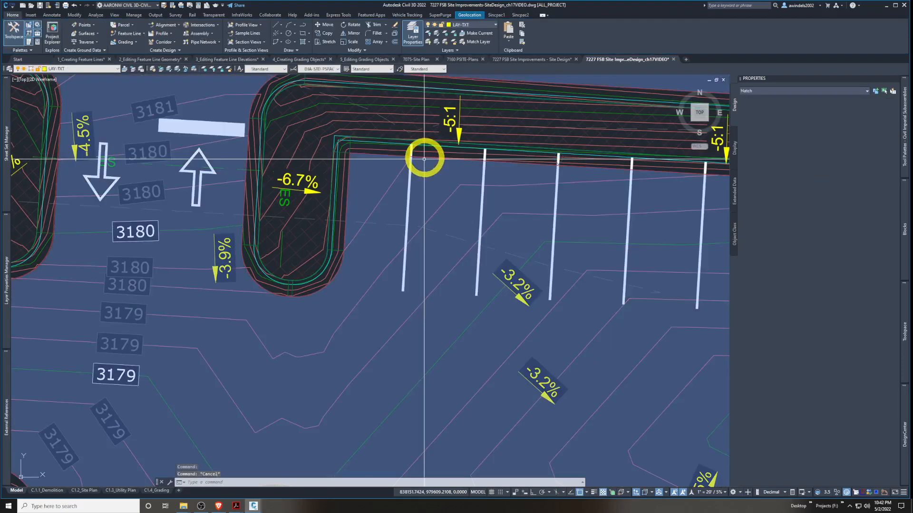
left_click(424, 157)
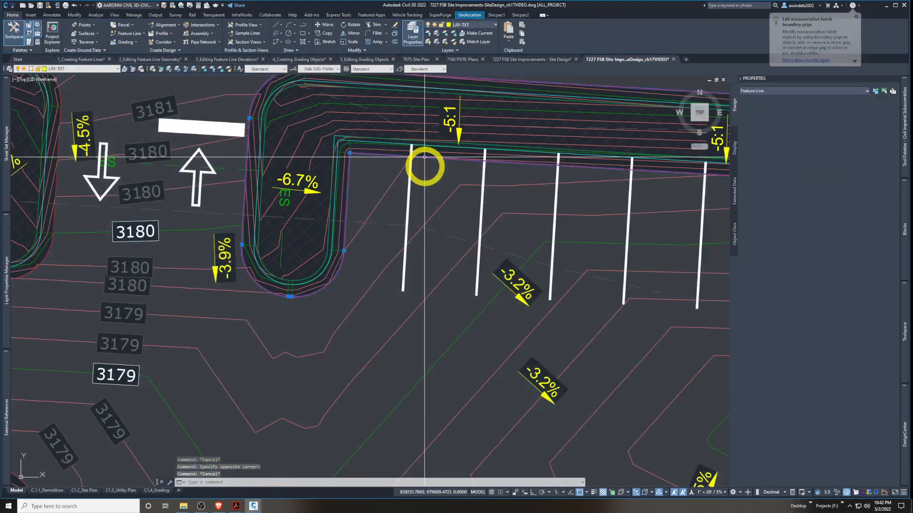
middle_click_drag(347, 153, 310, 212)
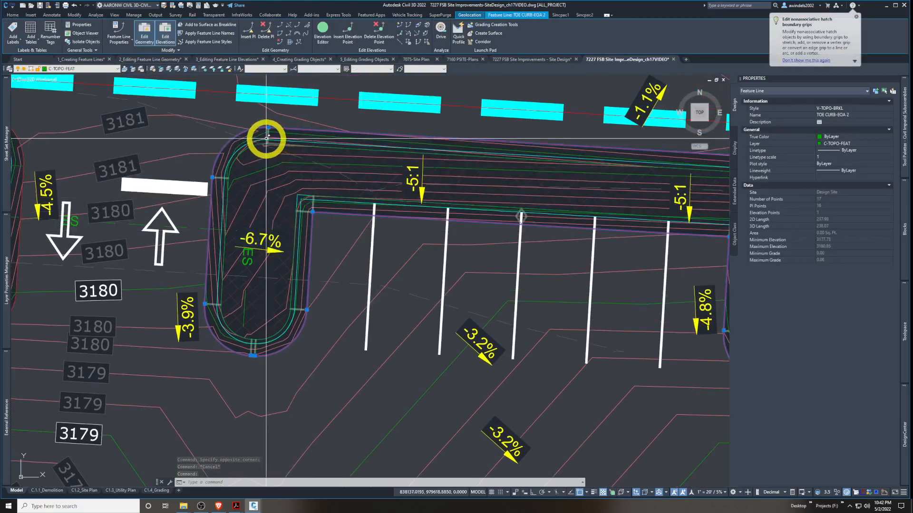
scroll(284, 154, "down", 2)
middle_click_drag(350, 265, 361, 215)
scroll(361, 215, "down", 2)
scroll(295, 247, "down", 2)
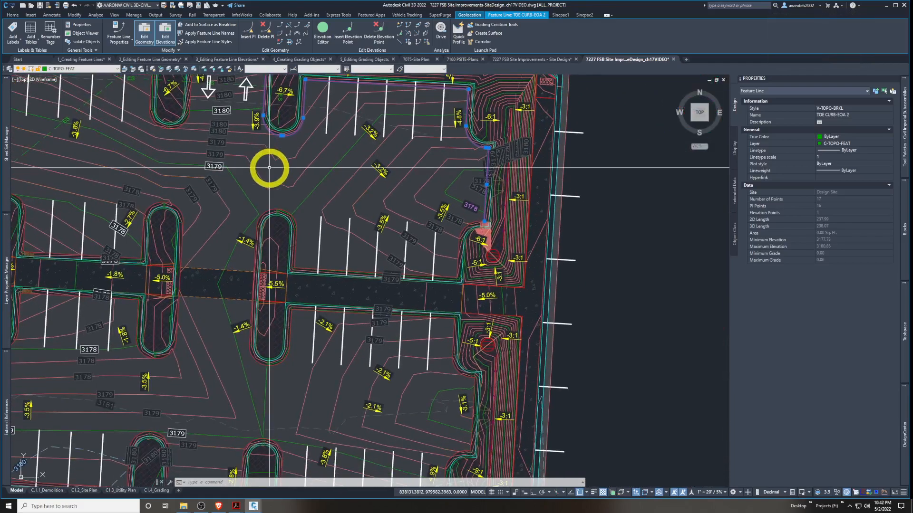
scroll(244, 196, "down", 2)
middle_click_drag(253, 224, 313, 196)
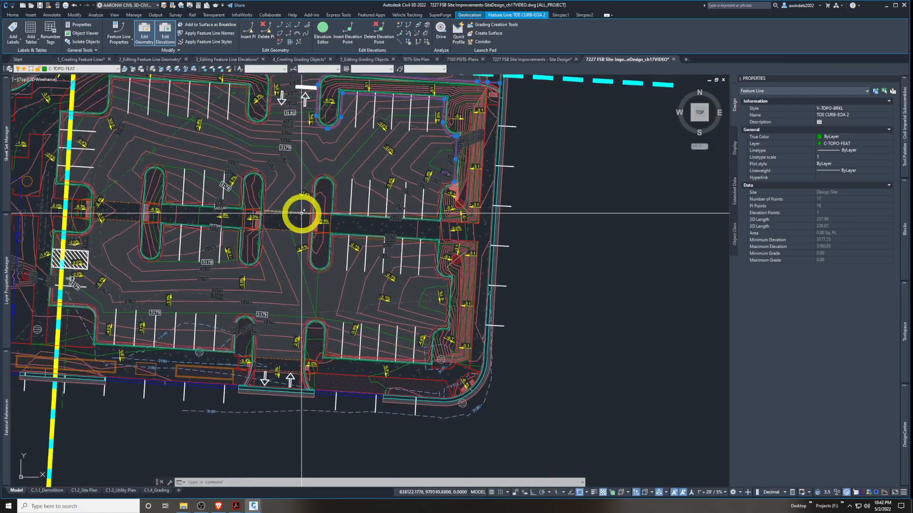
key("Escape")
scroll(318, 268, "up", 5)
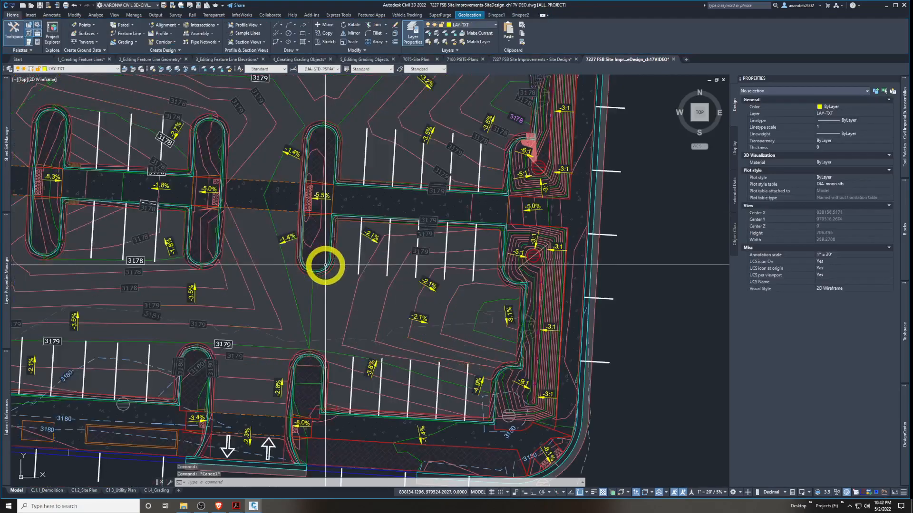
Select the curb grading object at the central island, compare it with its toe feature line, and clear the selection
left_click(343, 207)
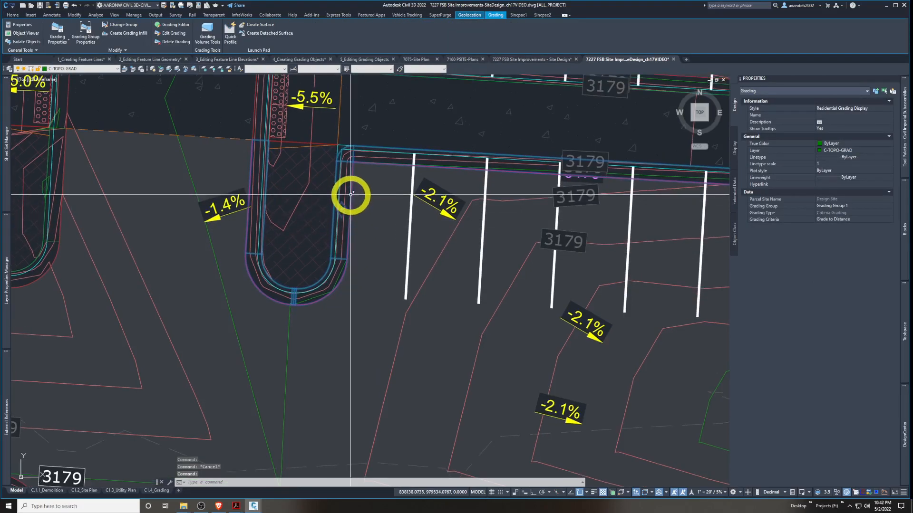
key("Escape")
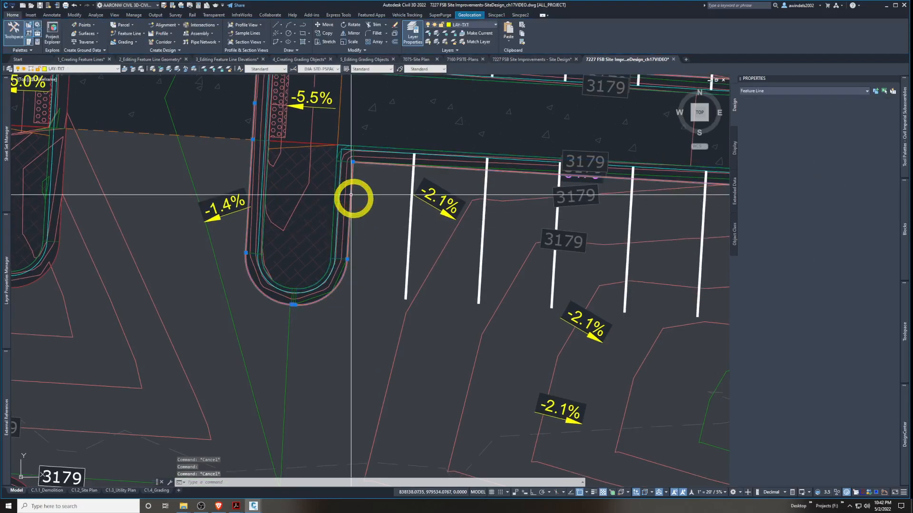
left_click(355, 245)
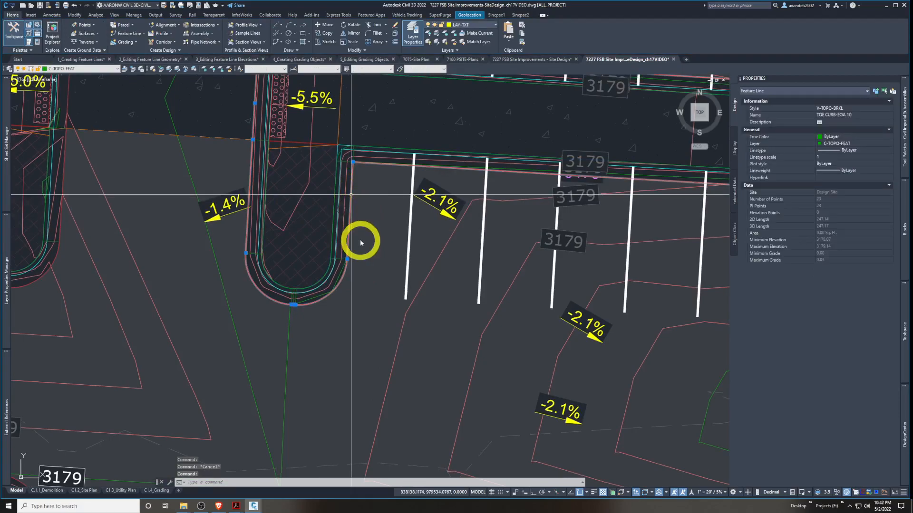
key("Escape")
Reselect the island's curb grading, examine its full extent along the walkway and parking stalls, and clear the selection
left_click(341, 213)
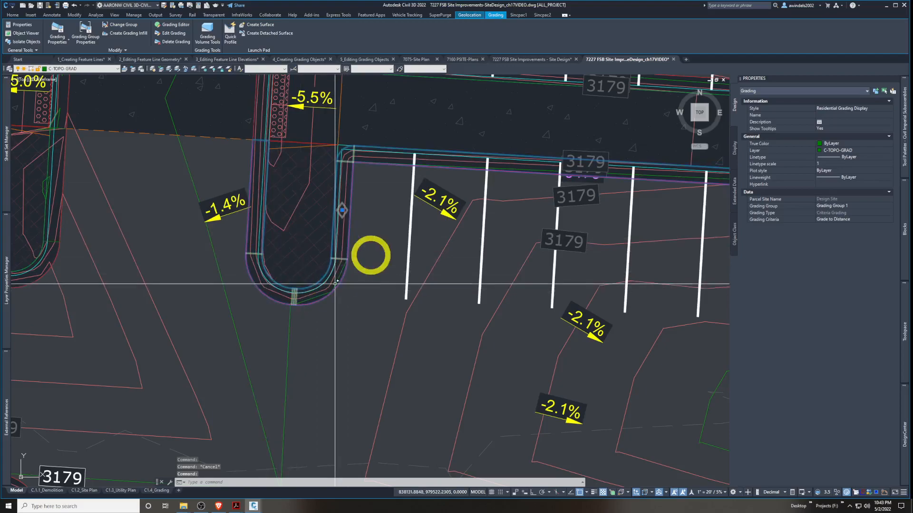
scroll(383, 236, "down", 5)
scroll(448, 252, "up", 2)
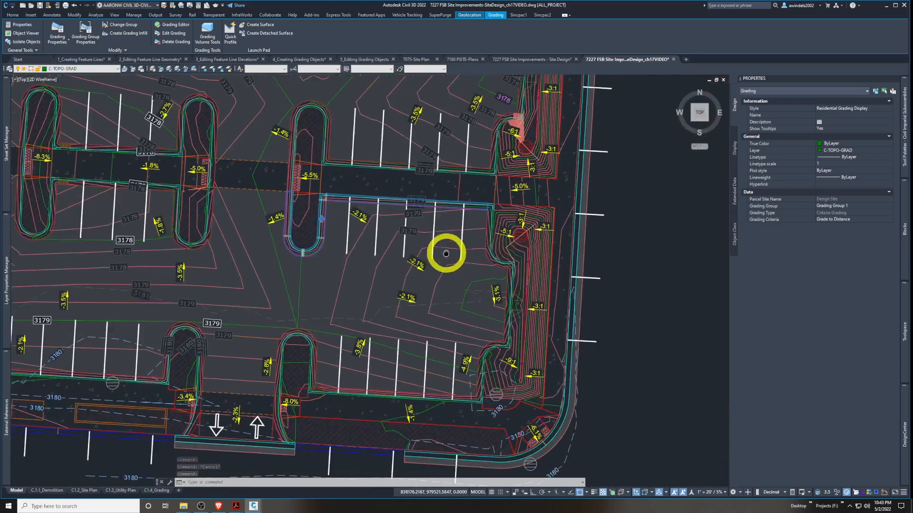
key("Escape")
Switch to the 4_Creating Grading Objects drawing and activate the plan viewport containing the green pond outline
middle_click_drag(468, 271, 488, 281)
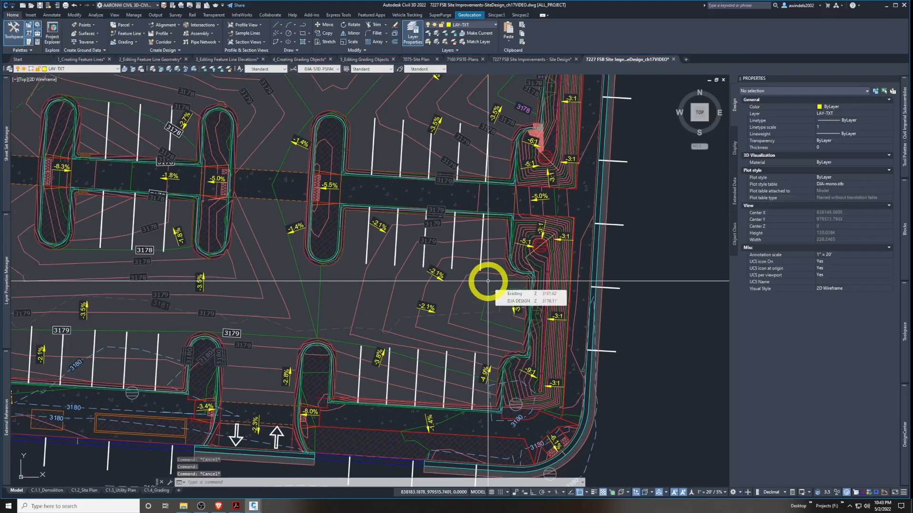
scroll(542, 346, "down", 3)
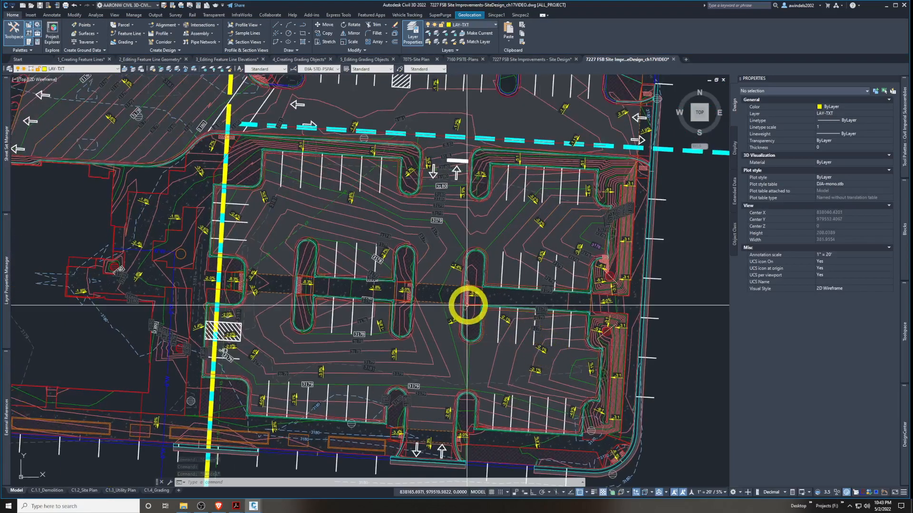
middle_click_drag(571, 310, 701, 422)
middle_click_drag(306, 211, 472, 270)
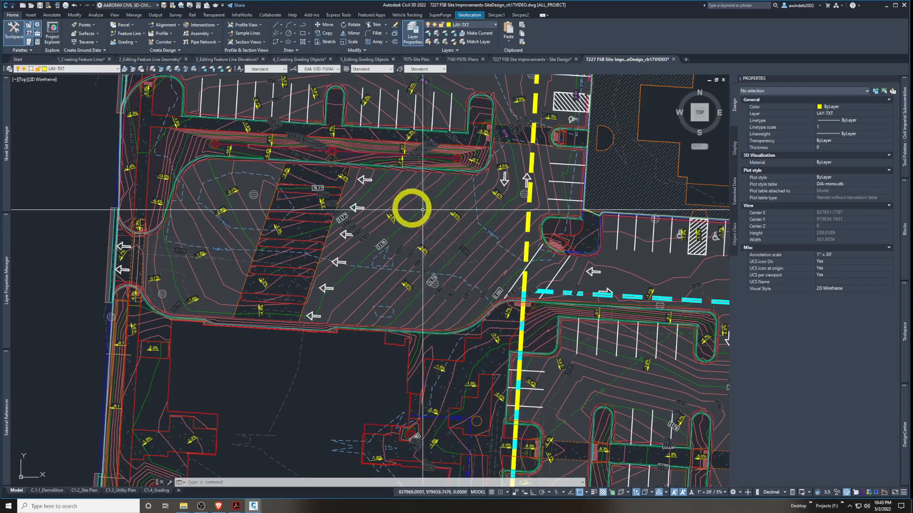
left_click(306, 59)
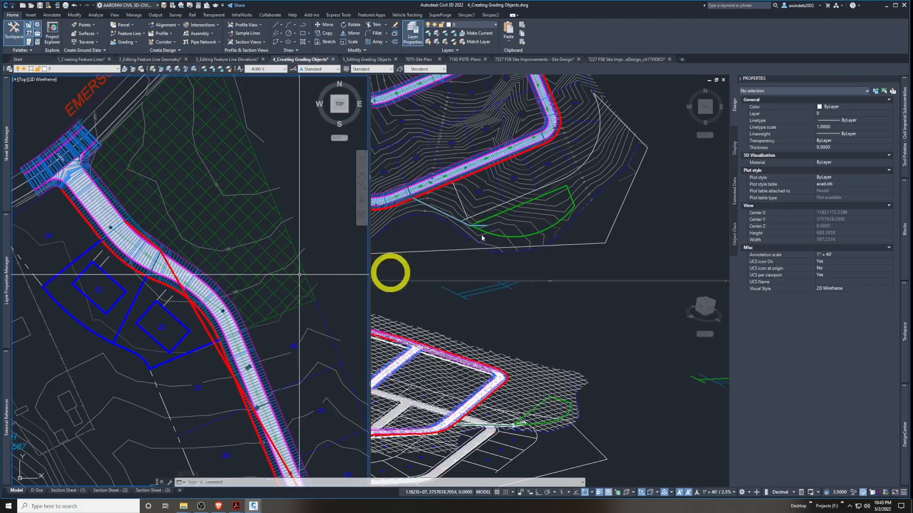
left_click(538, 211)
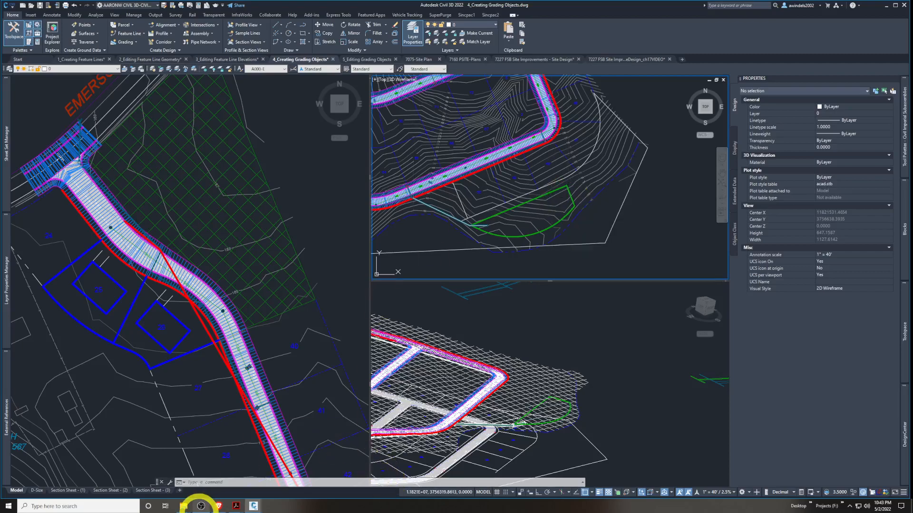
Switch to the Civil 3D Essentials PDF in Acrobat and read the grading objects, criteria and groups pages up to Exercise 17.4
mouse_move(243, 509)
left_click(124, 478)
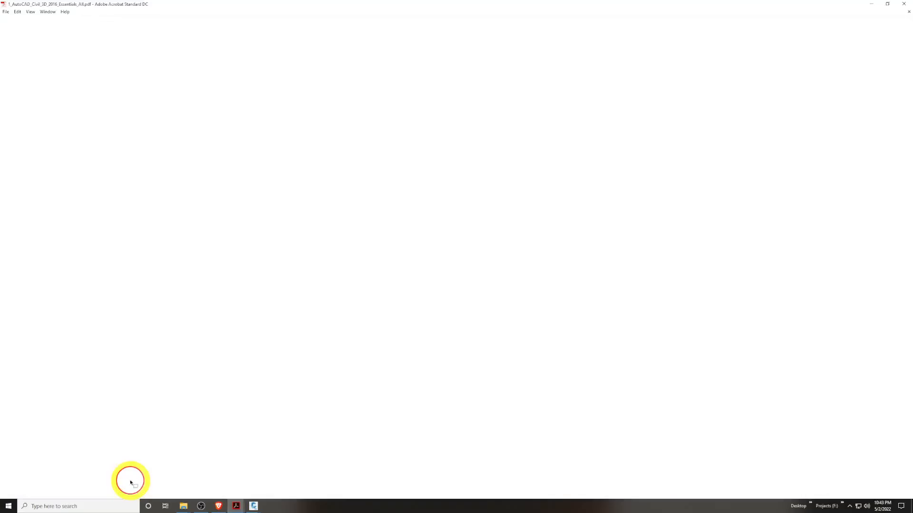
scroll(465, 310, "up", 5)
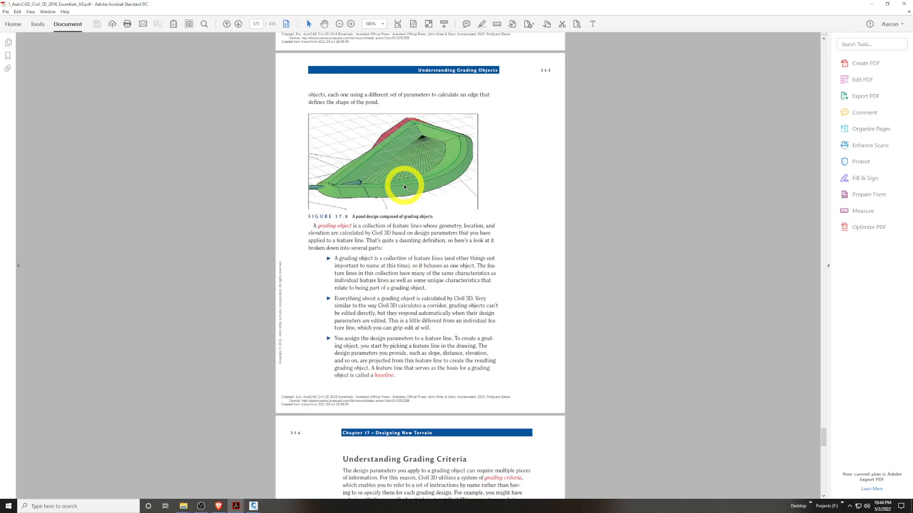
scroll(403, 184, "down", 15)
scroll(404, 184, "down", 7)
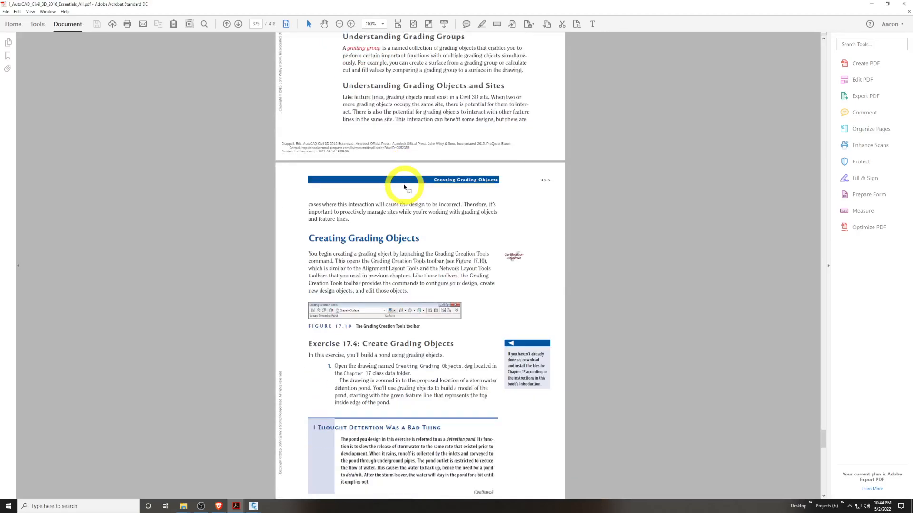
scroll(403, 185, "down", 1)
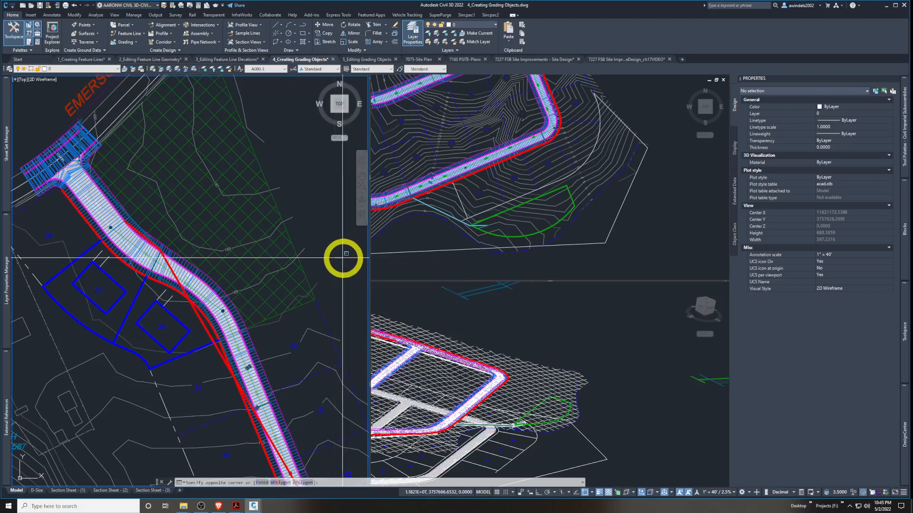
Return to the Civil 3D drawing and examine the green pond feature line and surrounding contours in the plan viewport
left_click(535, 222)
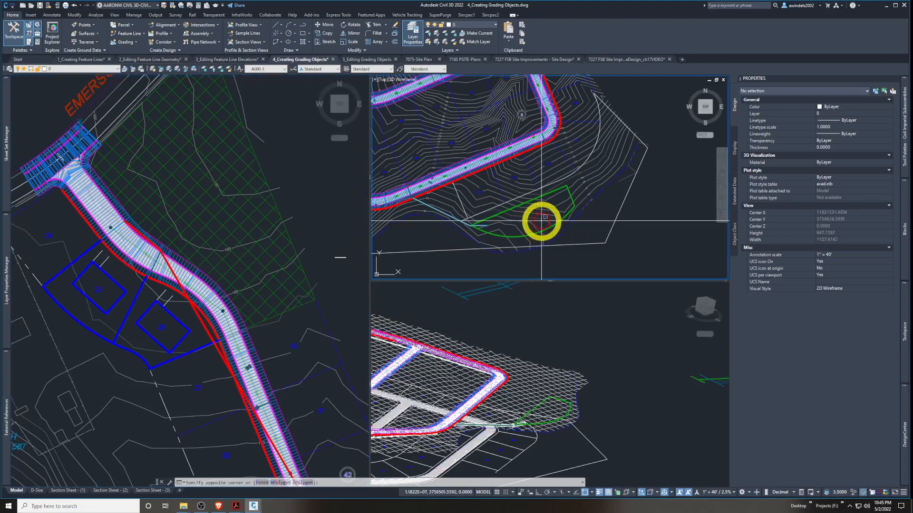
middle_click_drag(540, 221, 566, 221)
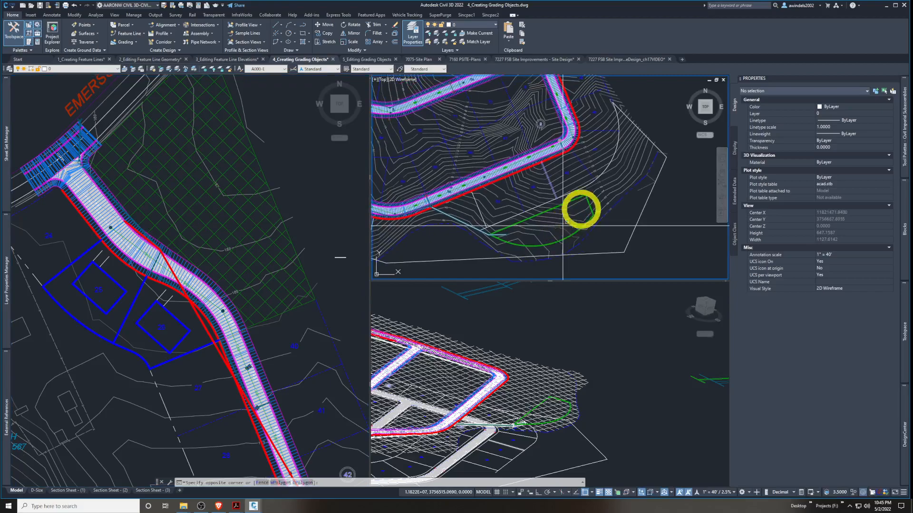
scroll(529, 166, "down", 1)
middle_click_drag(543, 160, 566, 152)
scroll(552, 230, "up", 4)
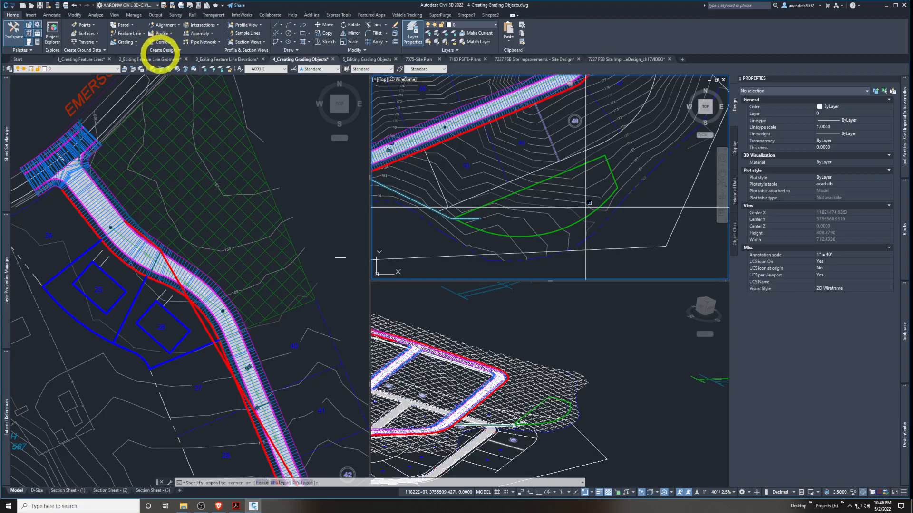
left_click(334, 188)
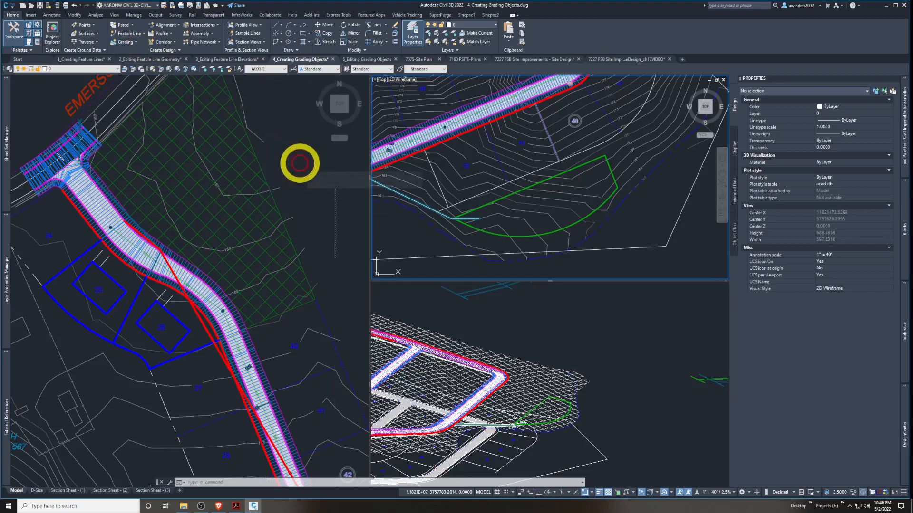
key("Escape")
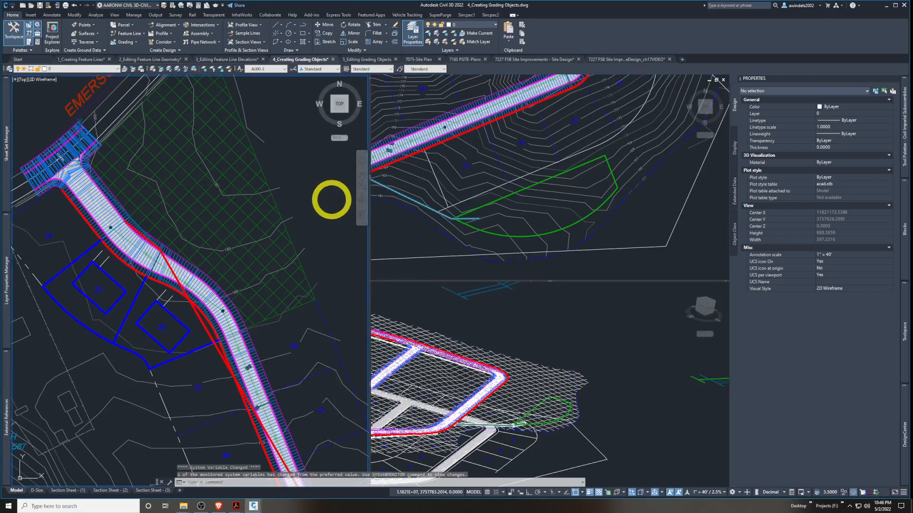
left_click(326, 187)
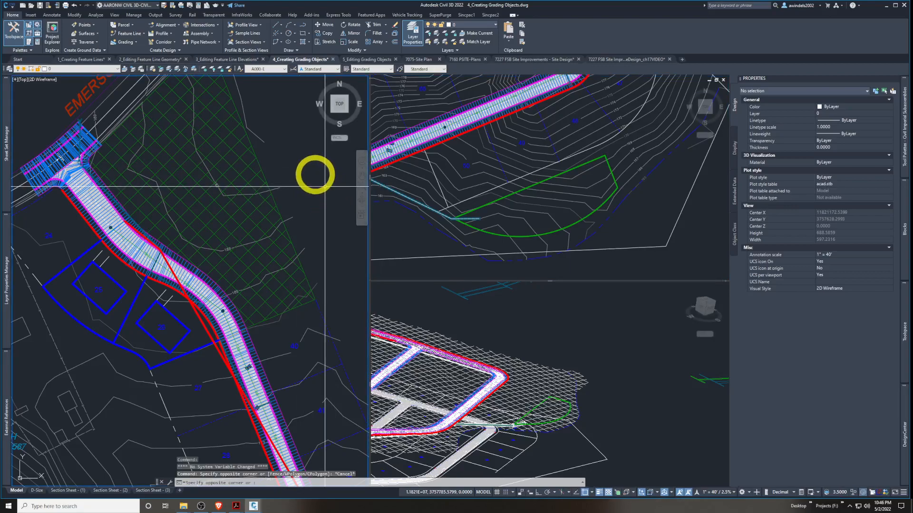
left_click(307, 163)
left_click(307, 163)
left_click(303, 157)
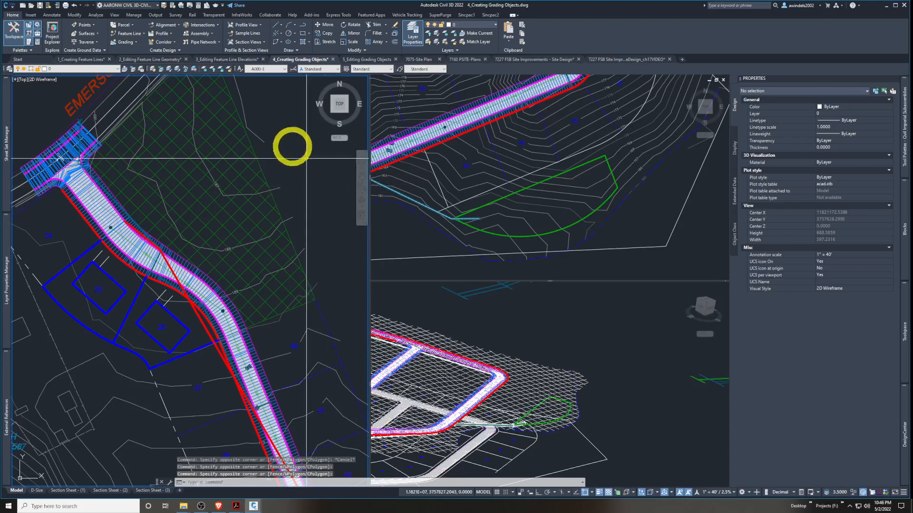
Launch Grading Creation Tools and start a new grading group in the Pond site
left_click(135, 43)
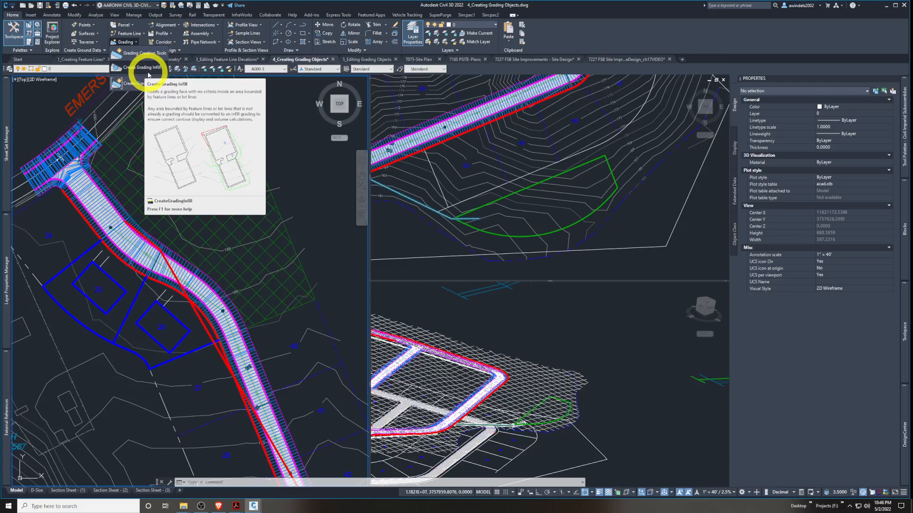
left_click(145, 53)
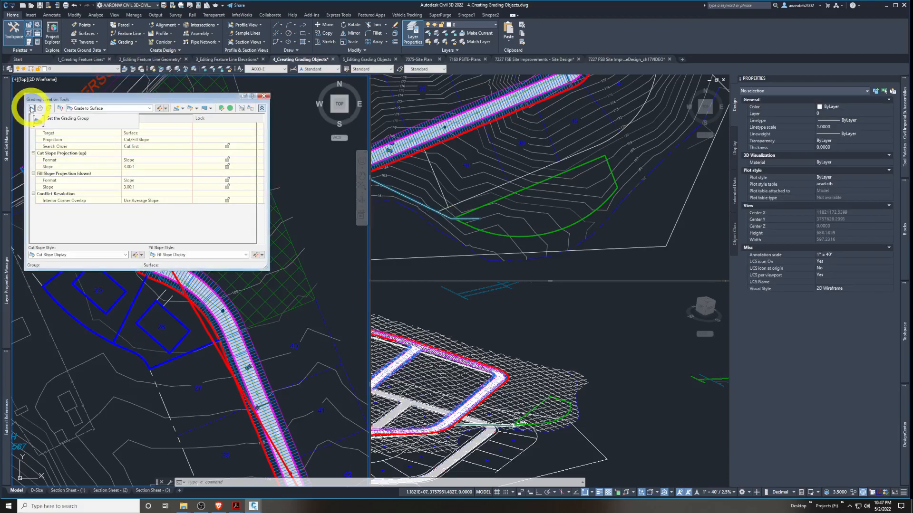
left_click(32, 109)
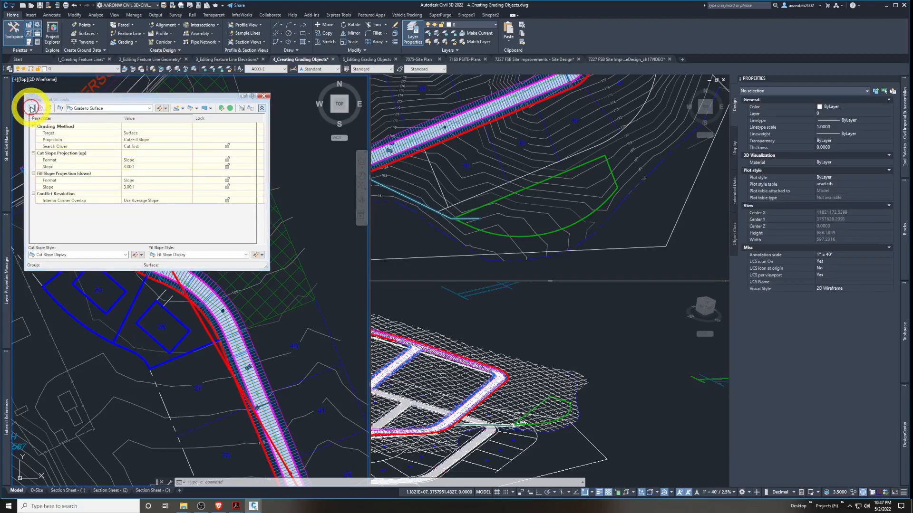
left_click(443, 130)
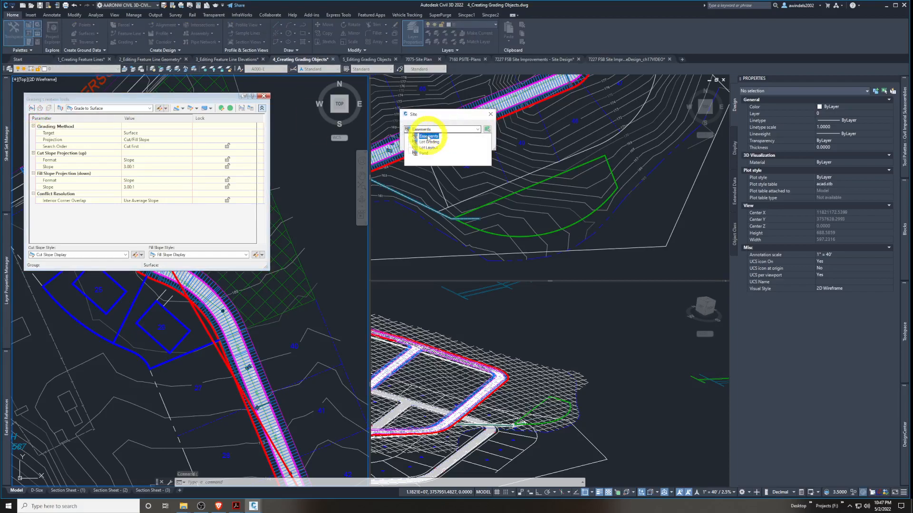
left_click(425, 153)
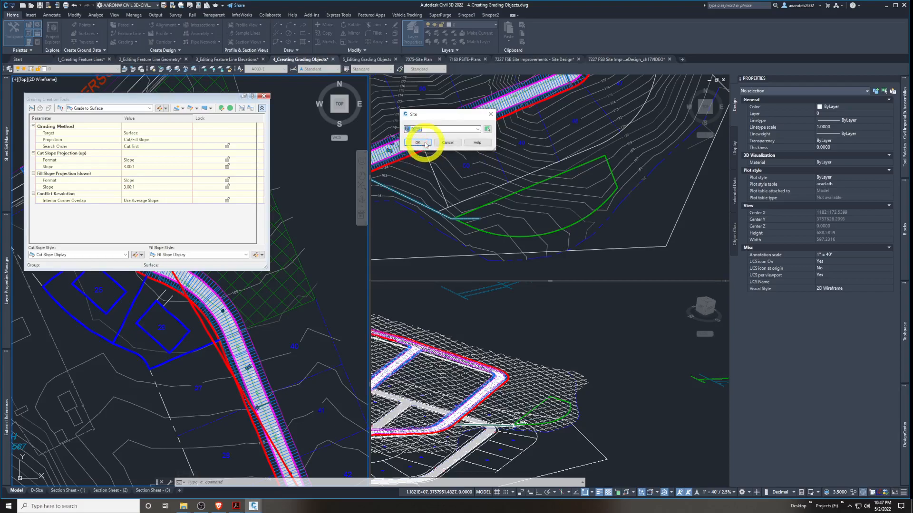
left_click(417, 143)
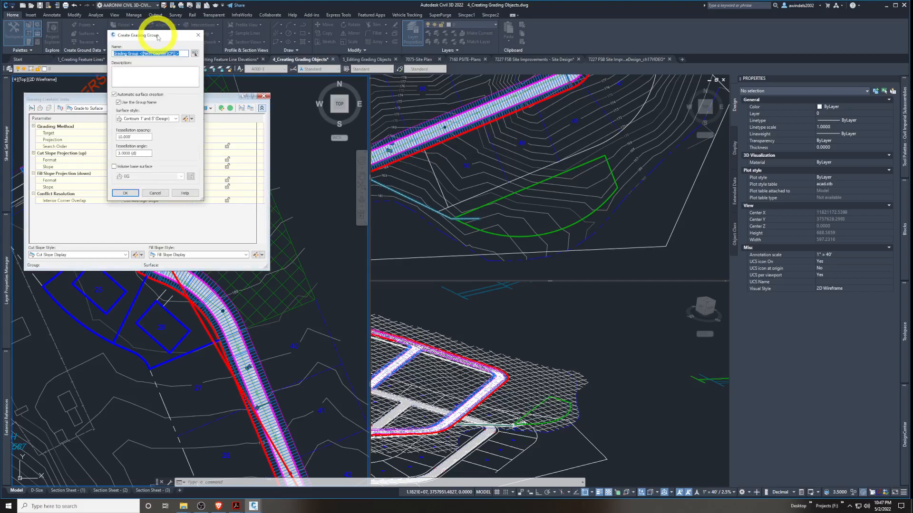
Examine the tessellation spacing and tessellation angle settings for the new grading group
left_click_drag(159, 37, 176, 49)
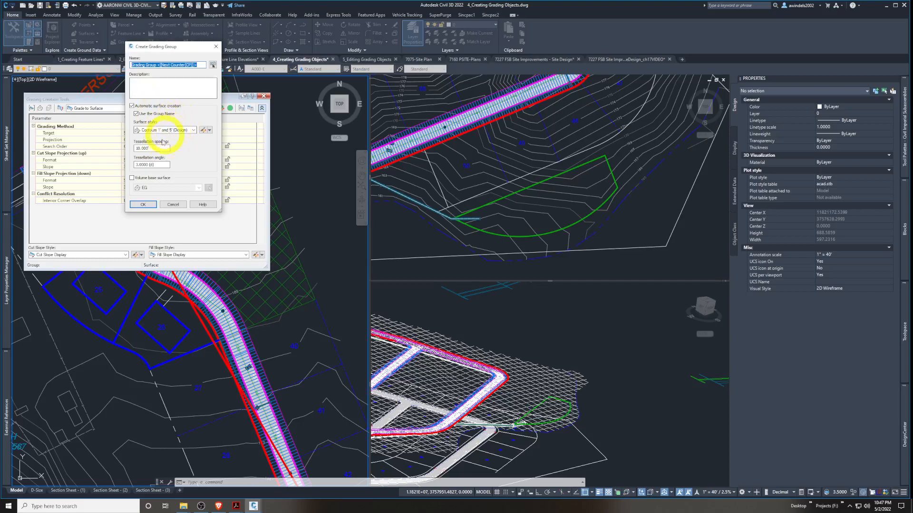
left_click_drag(161, 147, 116, 148)
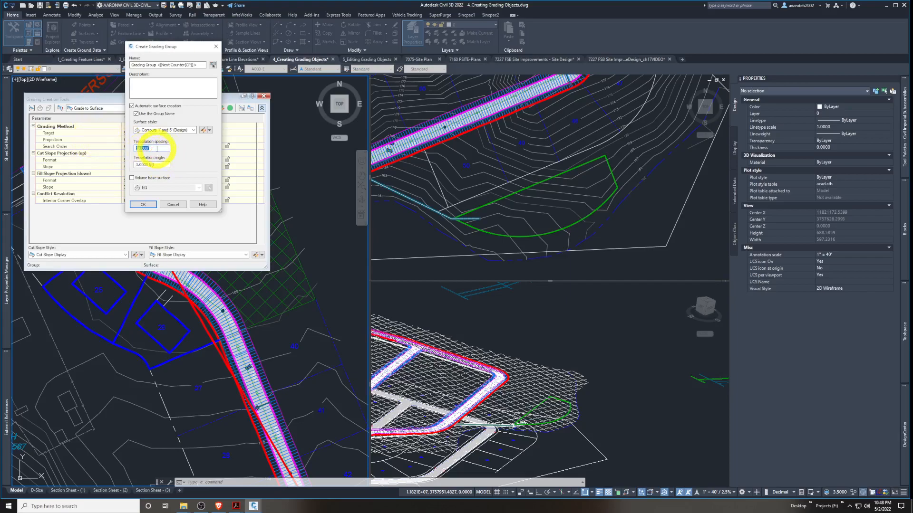
left_click_drag(159, 165, 108, 143)
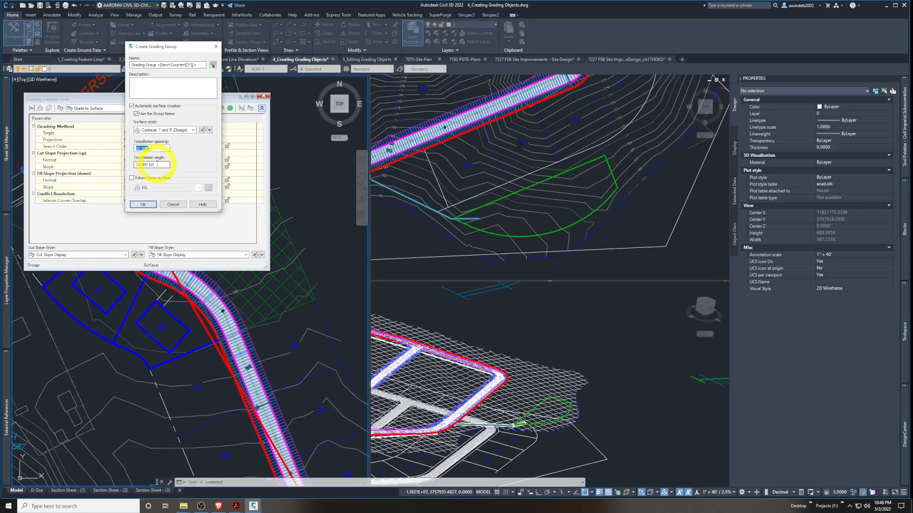
left_click_drag(162, 165, 103, 157)
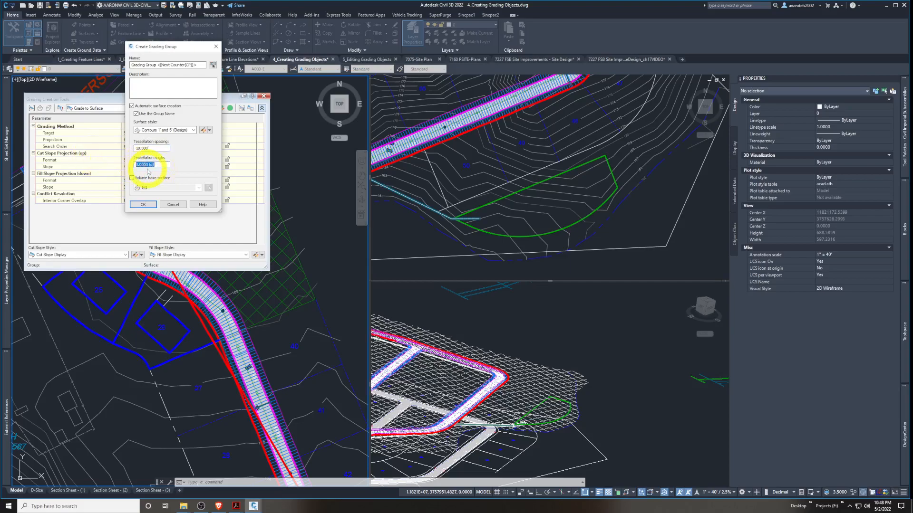
double_click(151, 149)
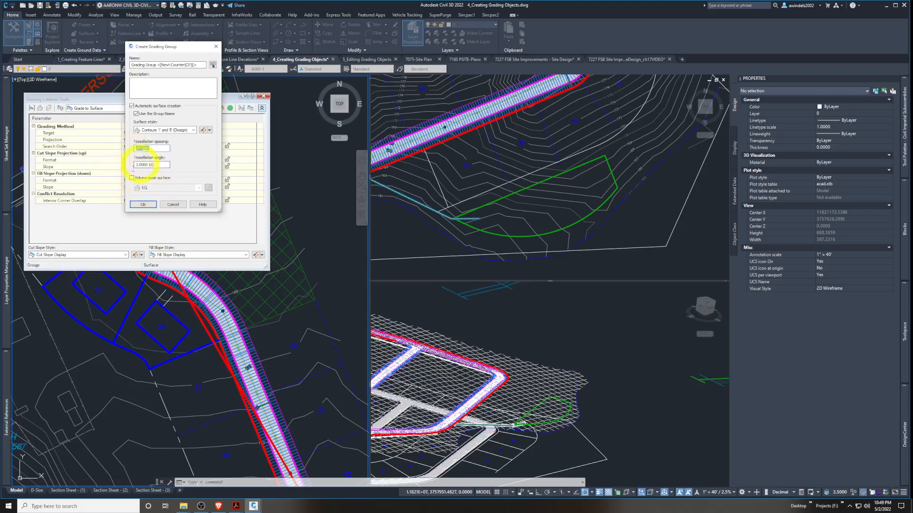
Create the grading group with automatic surface creation, accepting a TIN surface on layer C-TOPO with the Contours 1' and 5' (Design) style
left_click(141, 206)
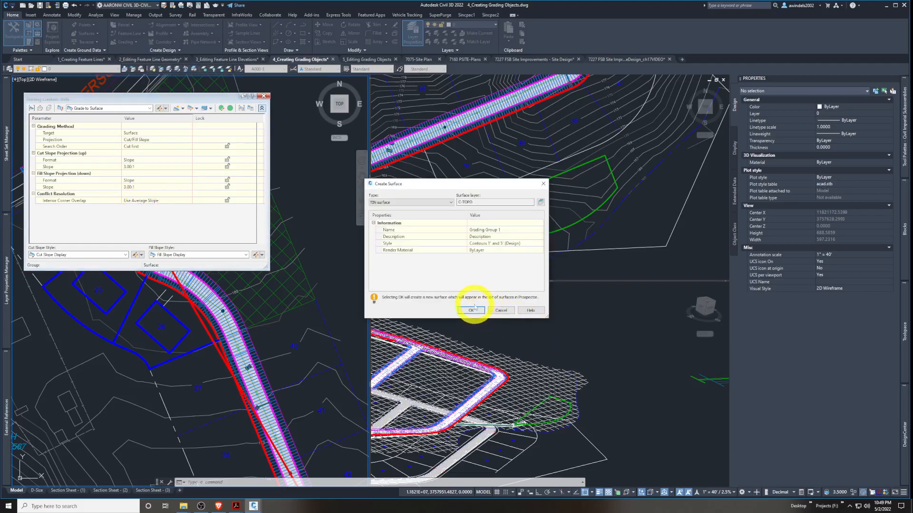
left_click_drag(424, 185, 409, 177)
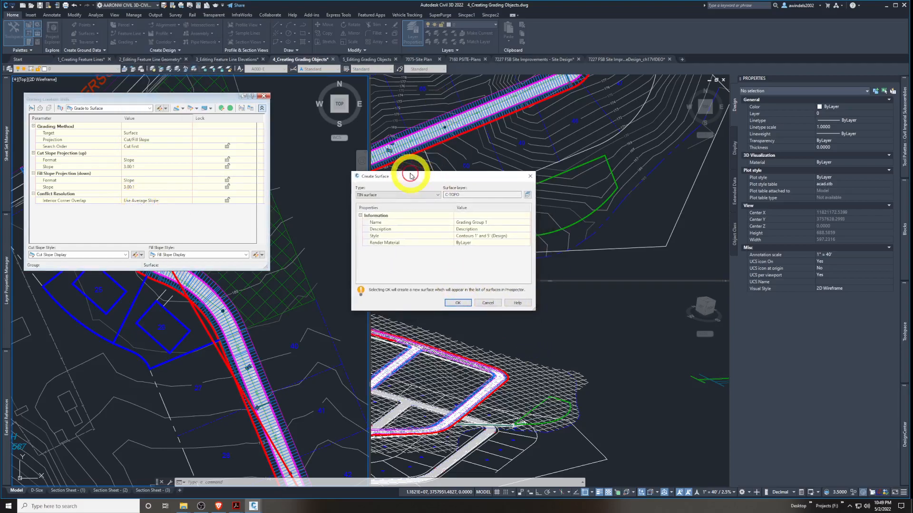
left_click(461, 305)
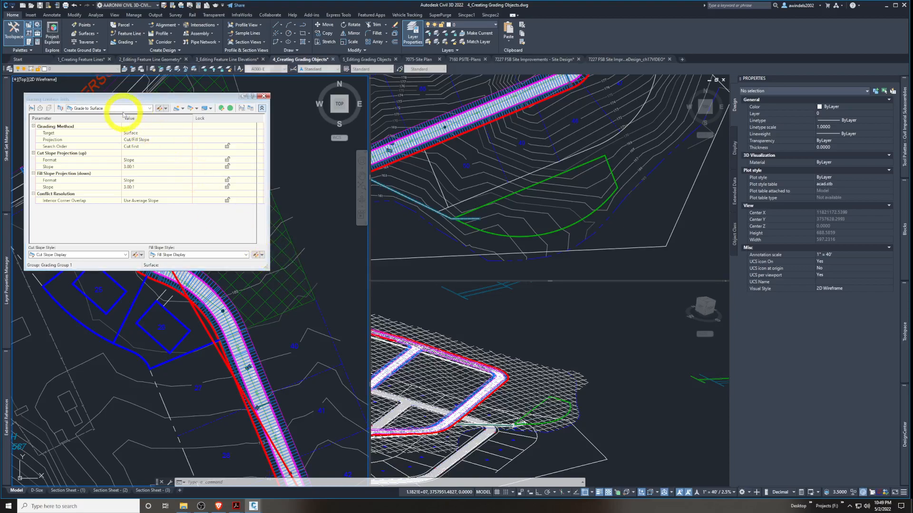
Examine the Grade to Surface criteria, its creation options, slope format and interior corner overlap setting
left_click(120, 108)
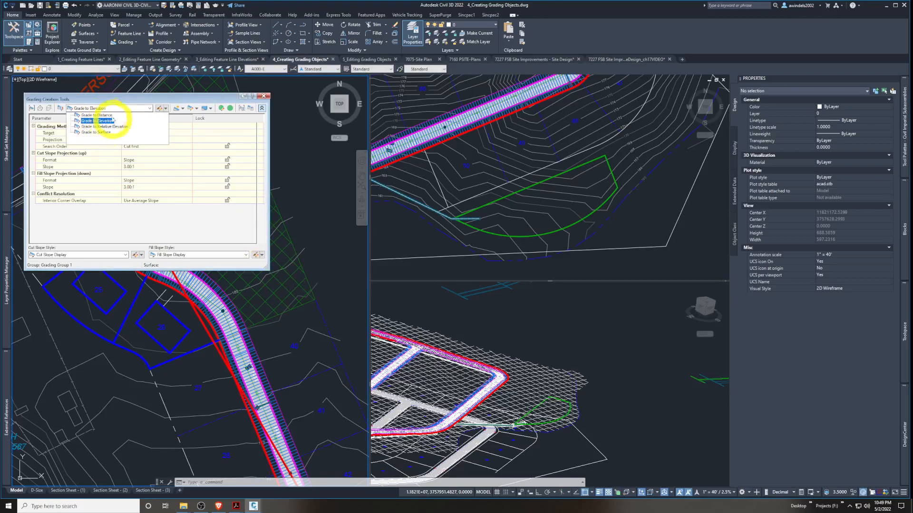
left_click(98, 132)
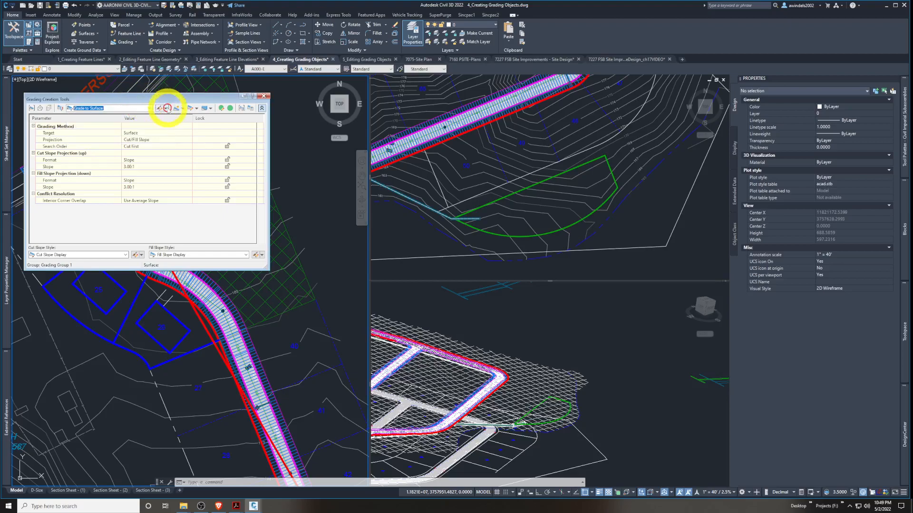
left_click(162, 109)
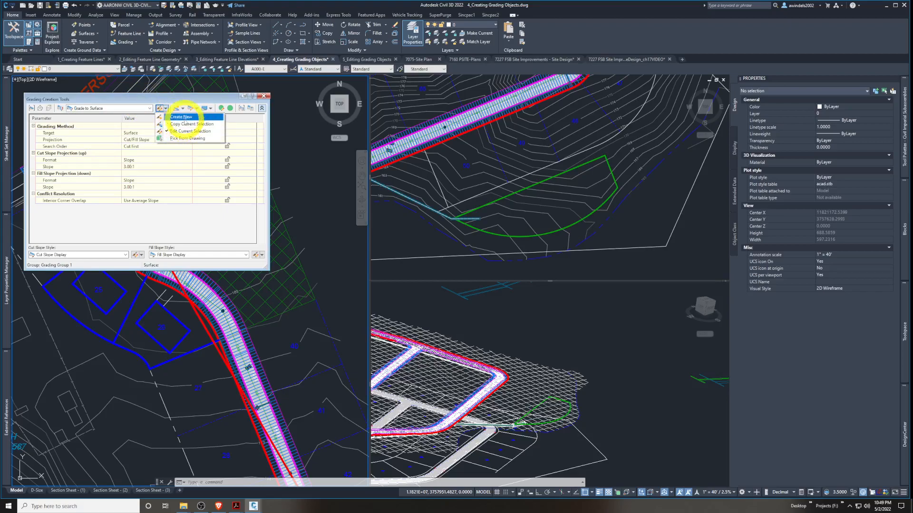
left_click(182, 117)
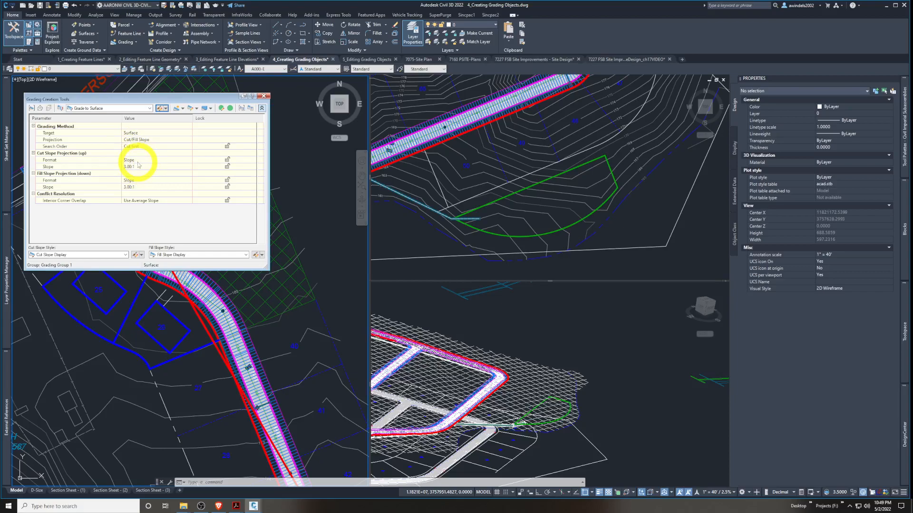
left_click(137, 162)
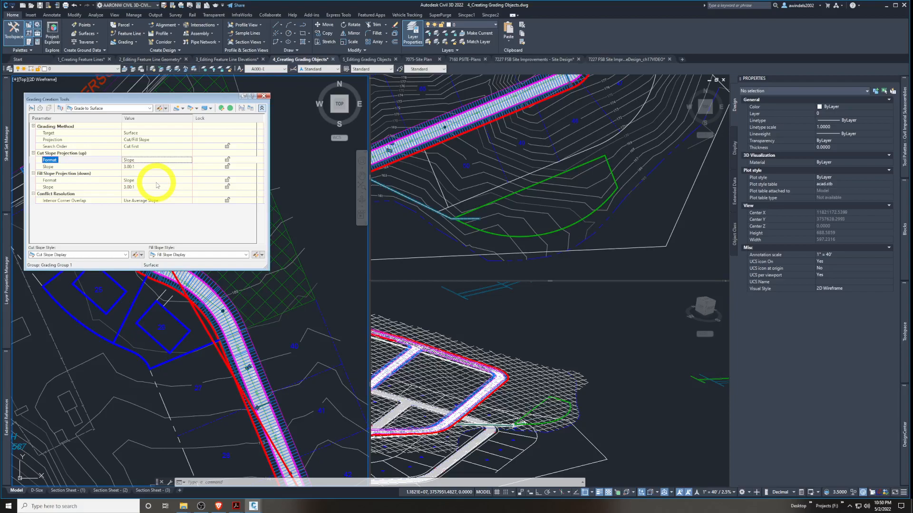
left_click(160, 201)
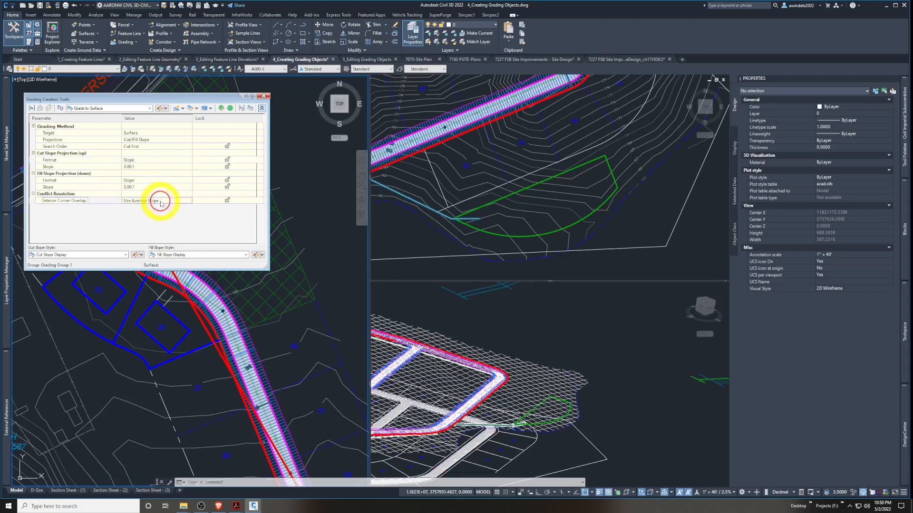
Compare the parameters of the Grade to Relative Elevation, Grade to Distance and Grade to Surface criteria
left_click(138, 108)
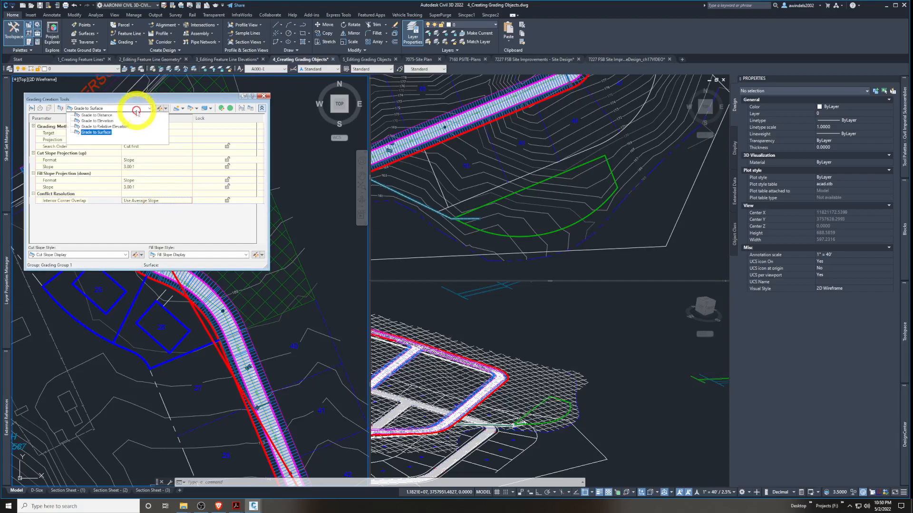
left_click(108, 134)
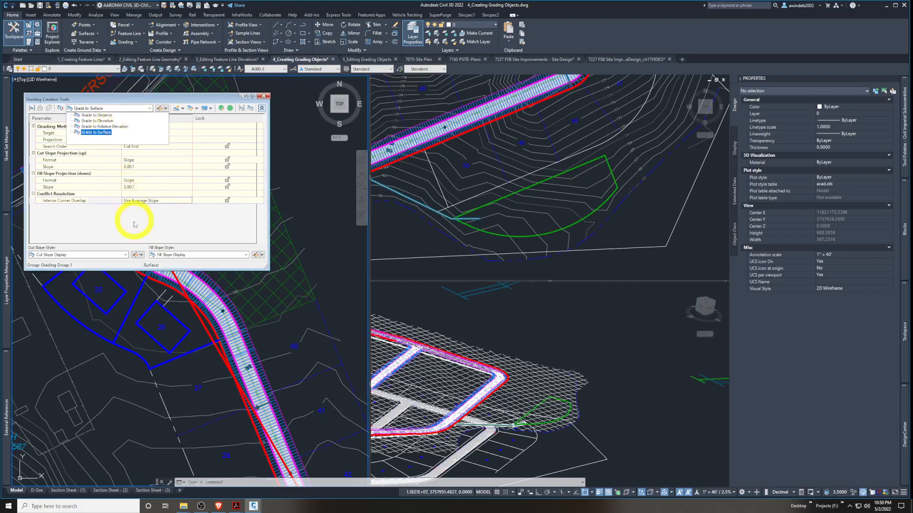
left_click(134, 109)
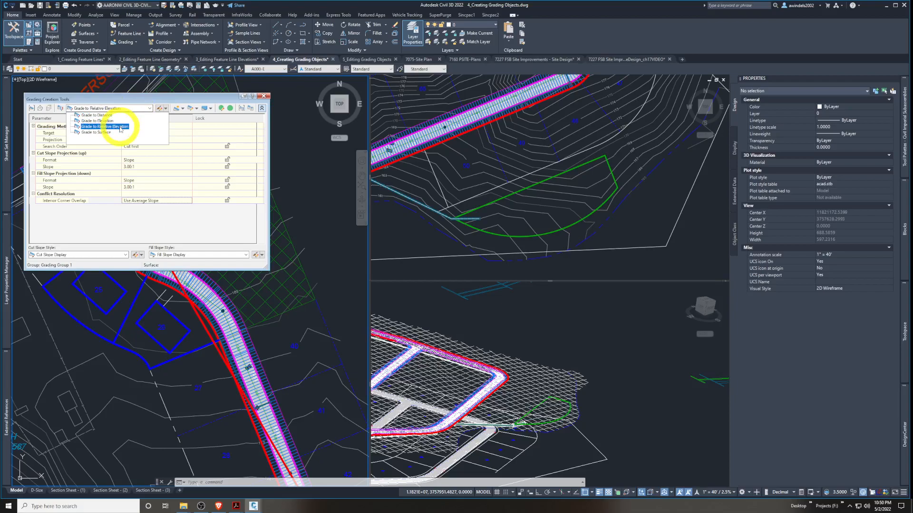
left_click(120, 127)
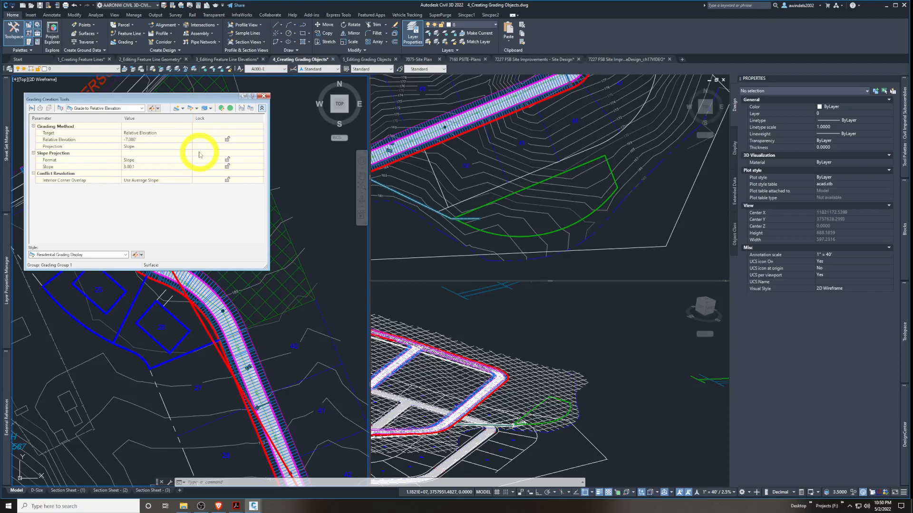
left_click(126, 108)
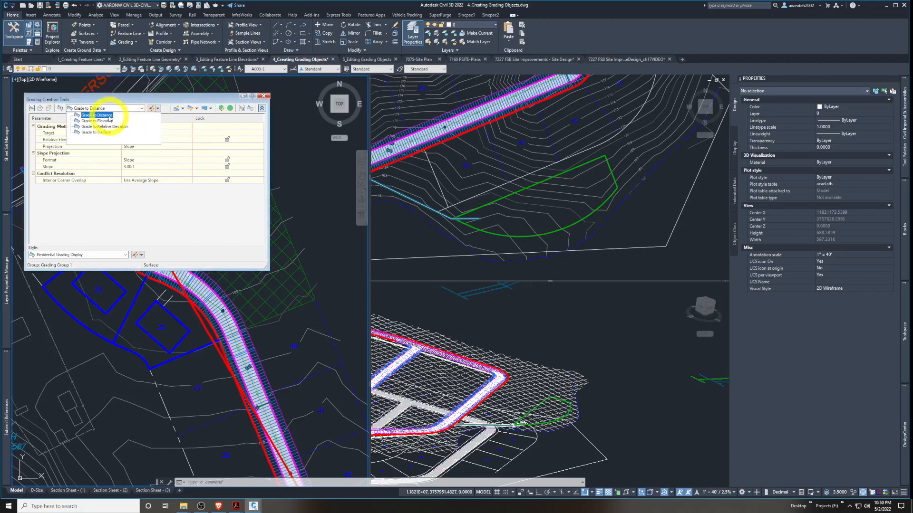
left_click(110, 119)
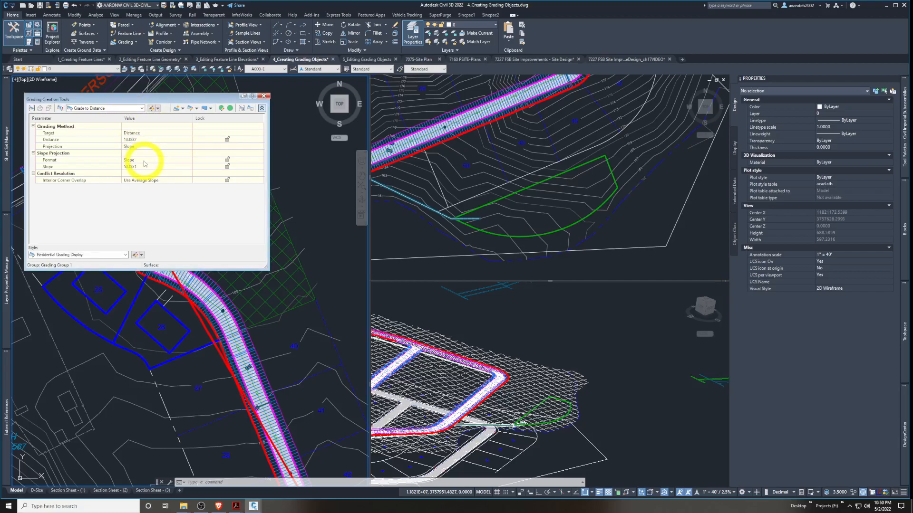
left_click(132, 108)
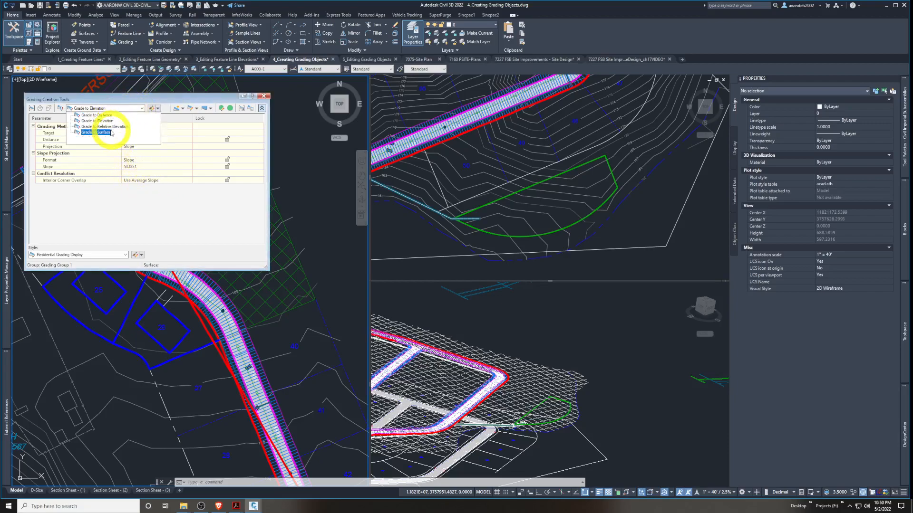
left_click(106, 132)
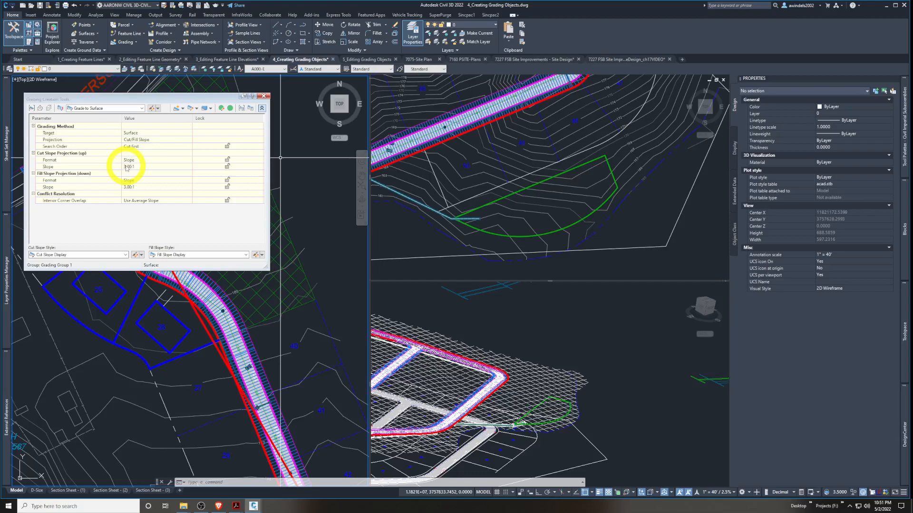
Start a grading with the Grade to Relative Elevation criteria on the green pond feature line, choosing the inside of the pond as grading side
left_click(111, 108)
left_click(105, 126)
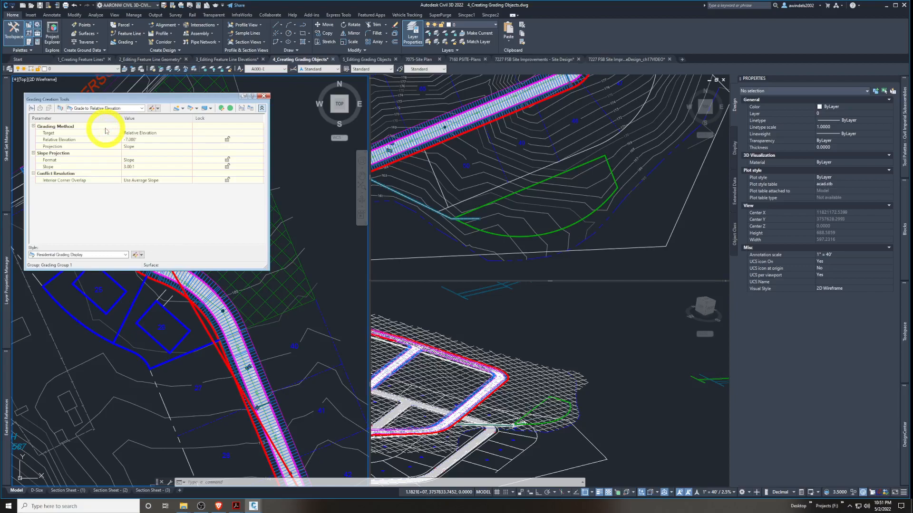
left_click(183, 109)
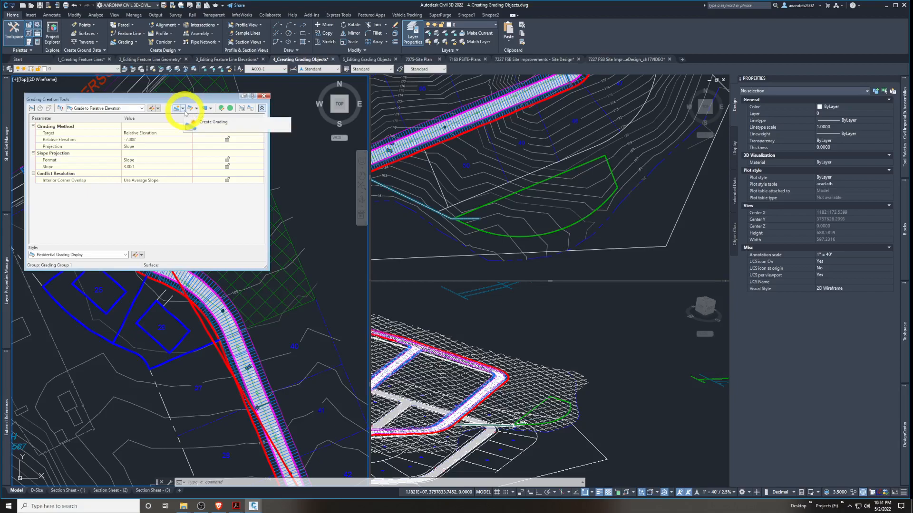
left_click(183, 109)
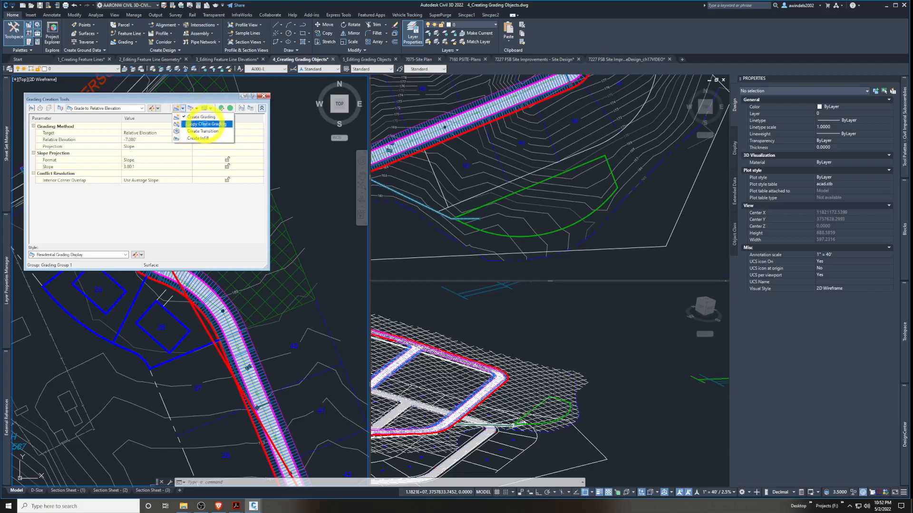
left_click(202, 117)
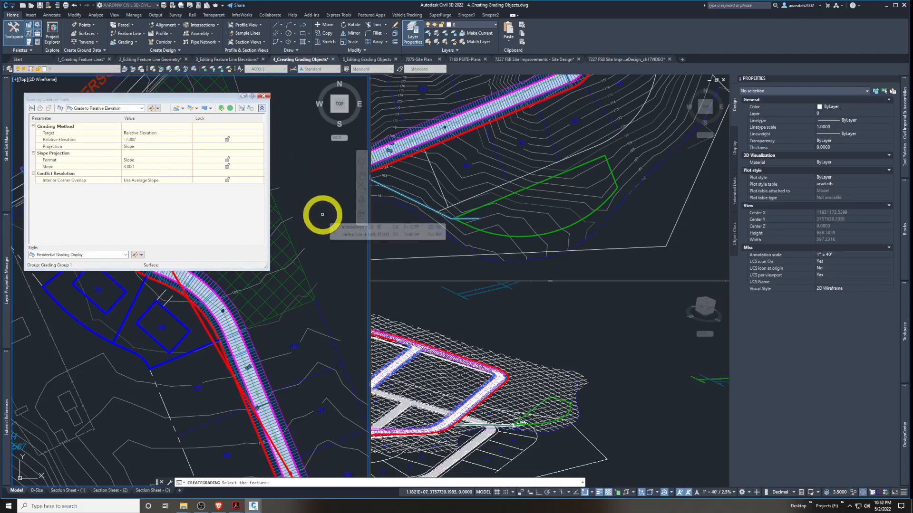
left_click(246, 484)
left_click(246, 484)
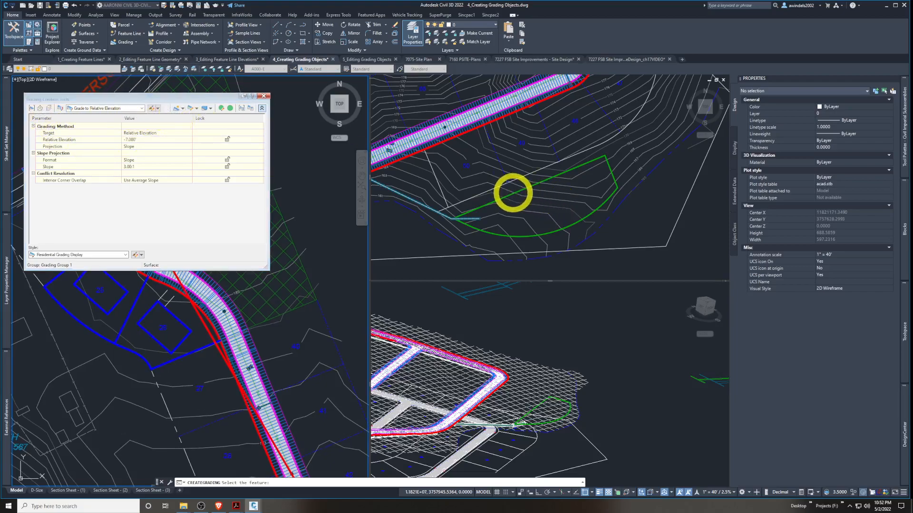
left_click(506, 197)
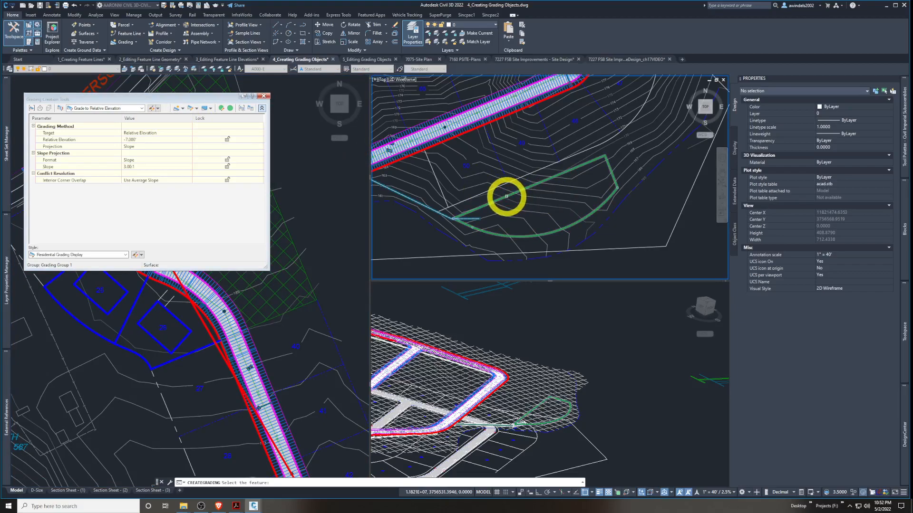
left_click(507, 196)
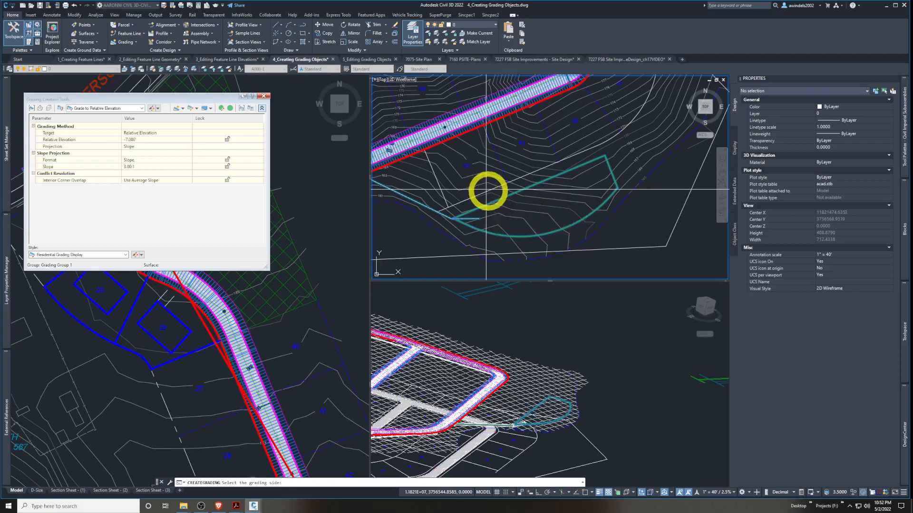
left_click(531, 206)
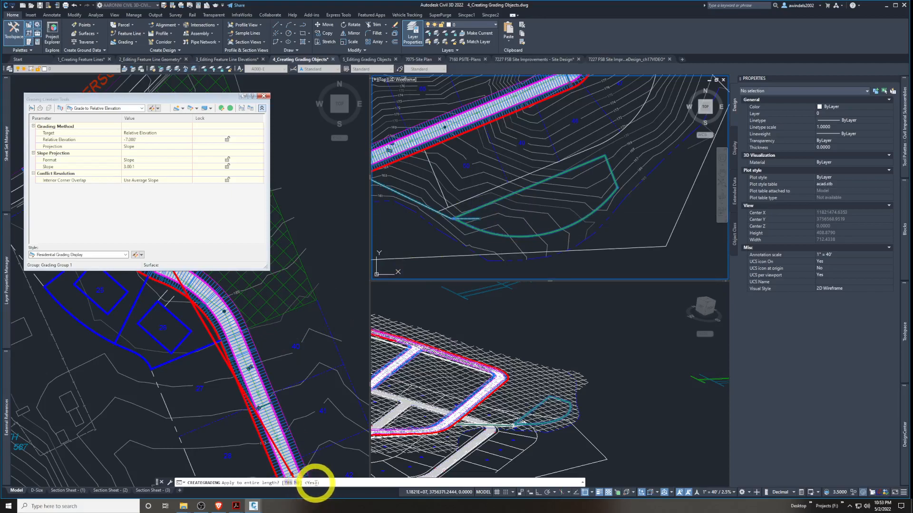
Apply the pond grading to the feature line's entire length with a relative elevation of -7.000' and a 3:1 slope
key("Return")
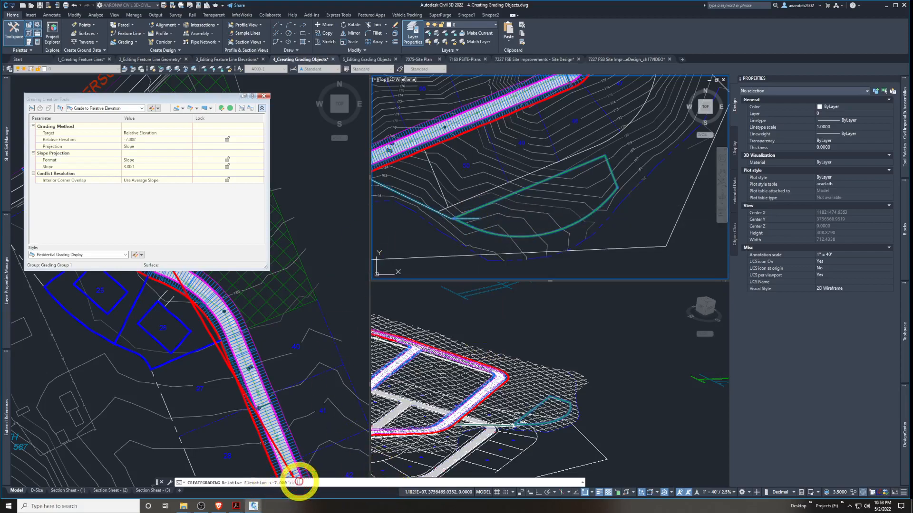
key("Return")
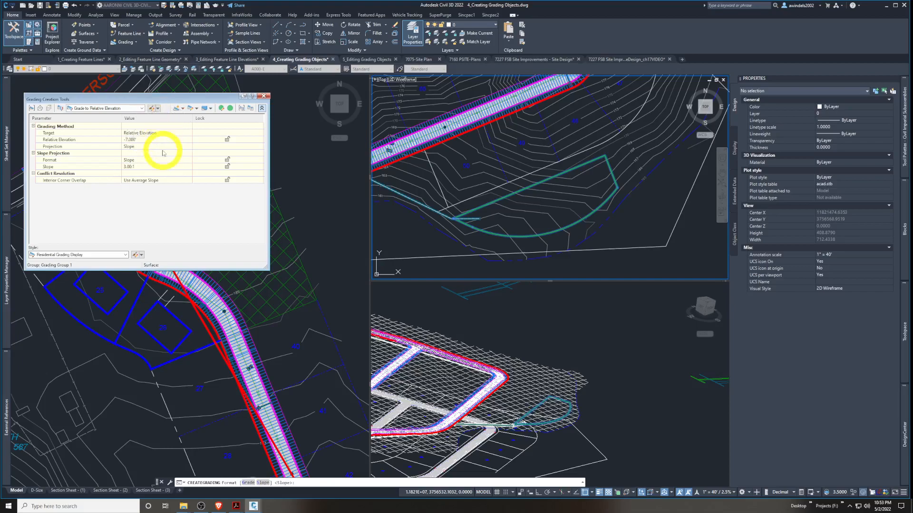
key("ctrl")
key("ctrl")
key("ctrl")
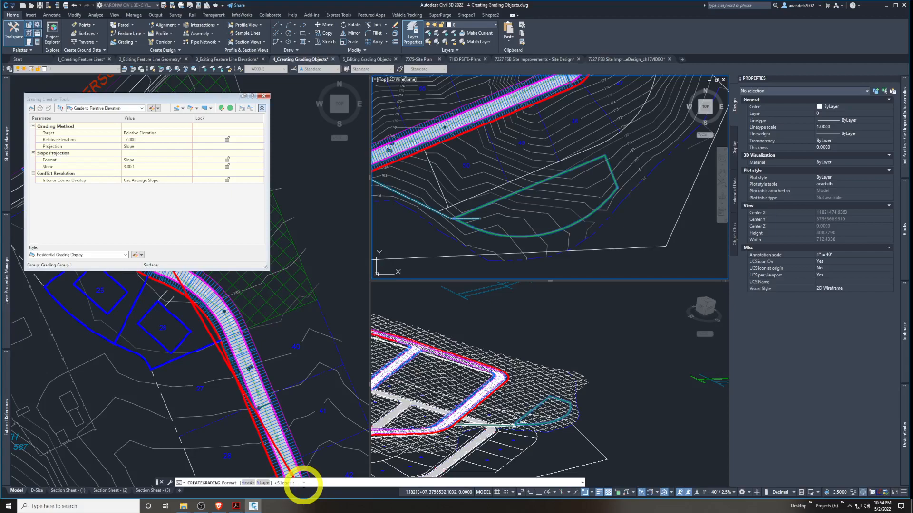
key("Return")
key("BackSpace")
key("Return")
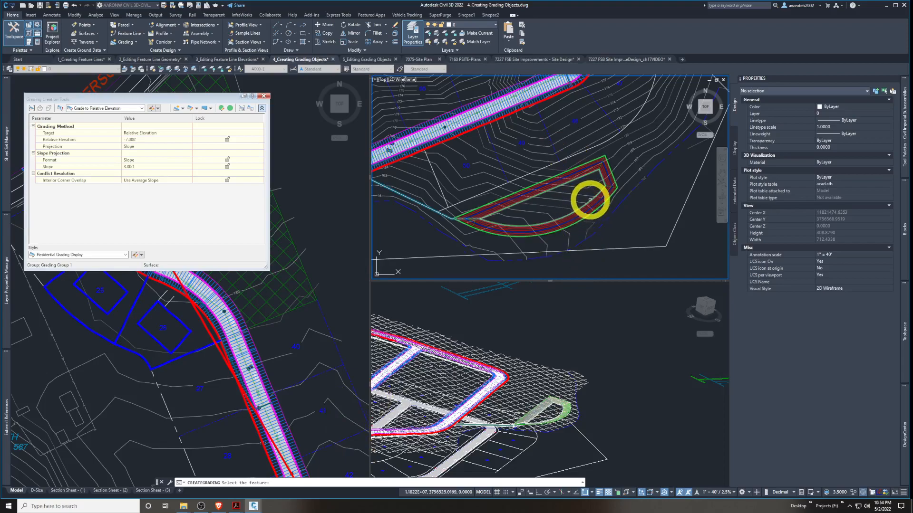
Create a grading infill in the open area at the bottom of the pond
scroll(589, 200, "up", 3)
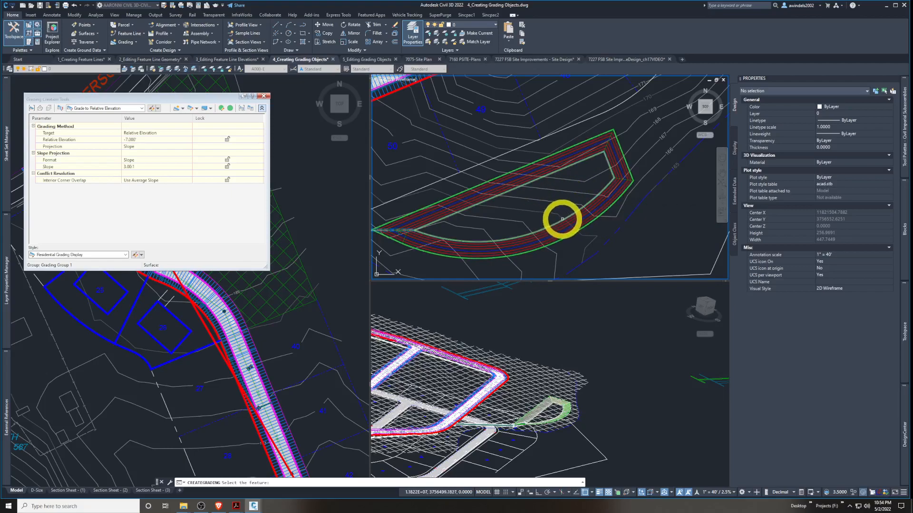
middle_click_drag(562, 219, 590, 214)
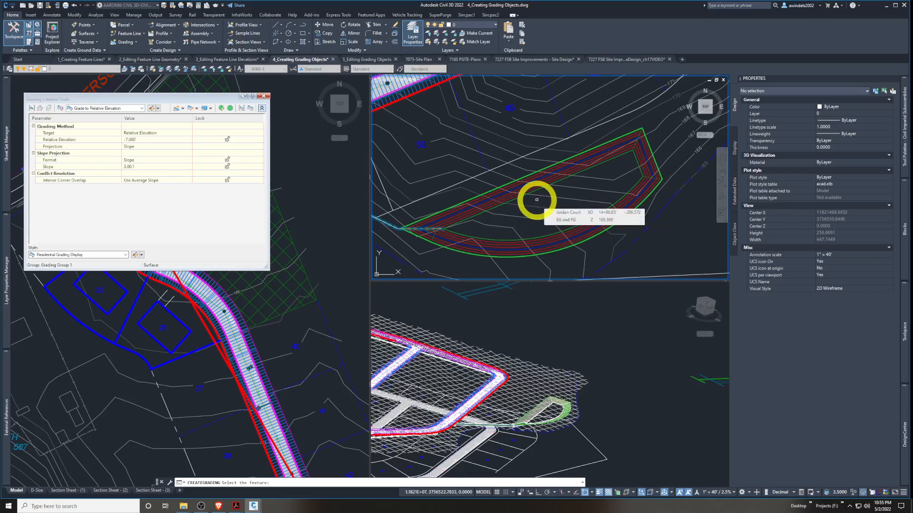
left_click(182, 109)
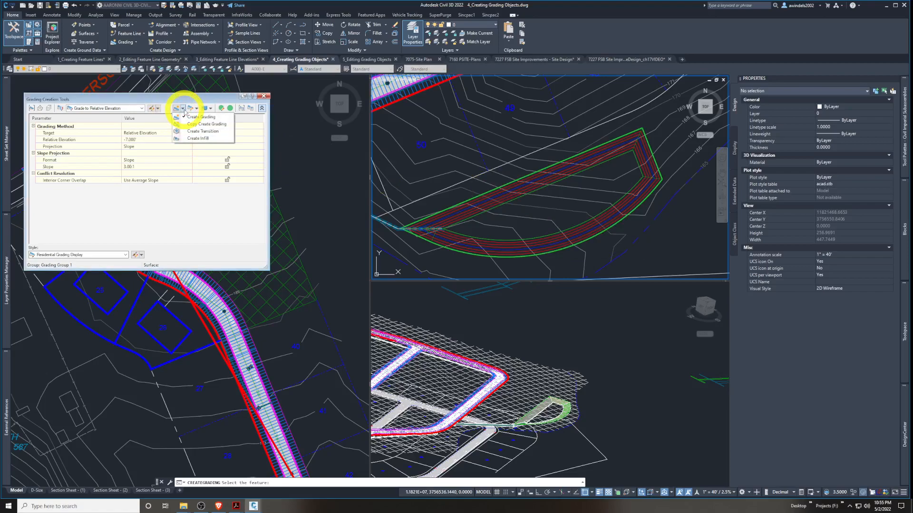
left_click(198, 139)
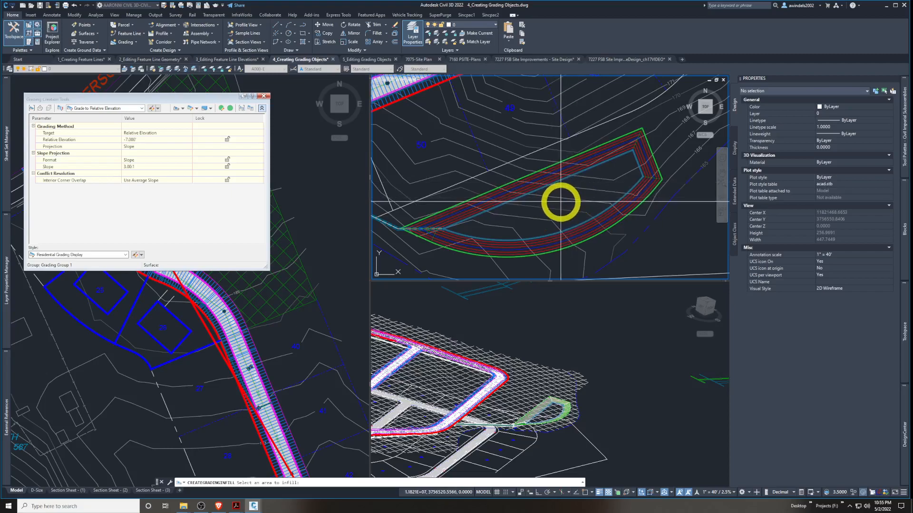
left_click(560, 203)
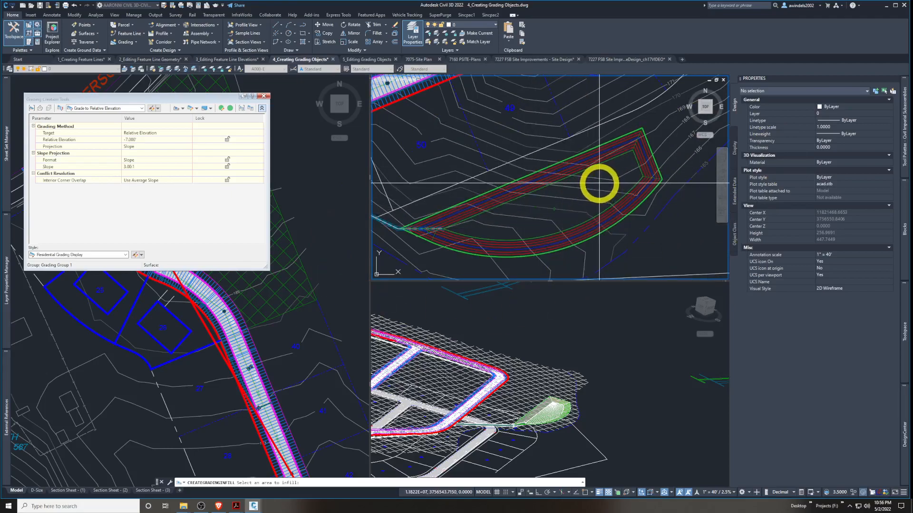
Switch the grading criteria to Grade to Distance and end the infill command
scroll(599, 186, "down", 2)
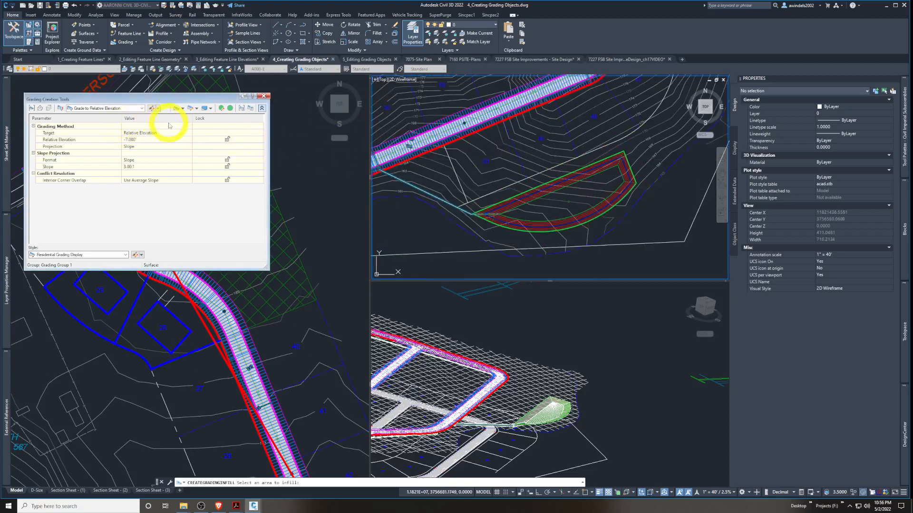
left_click(141, 109)
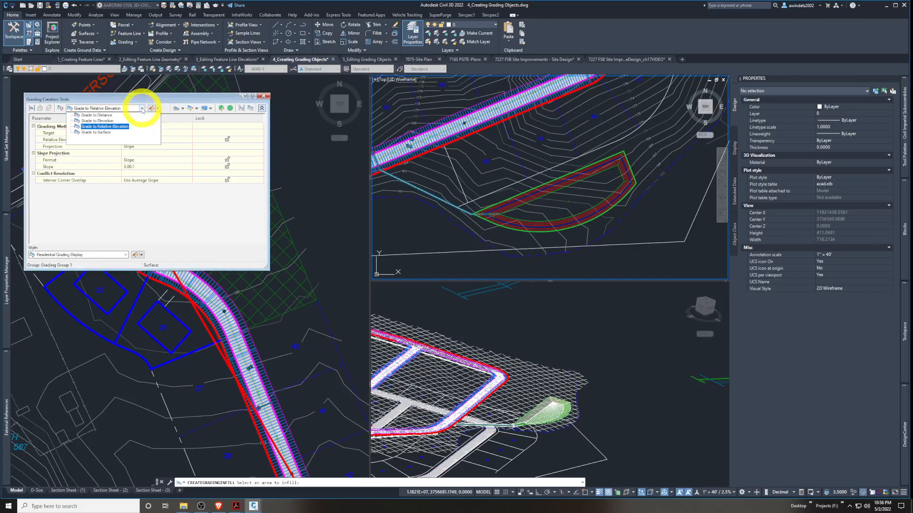
left_click(101, 115)
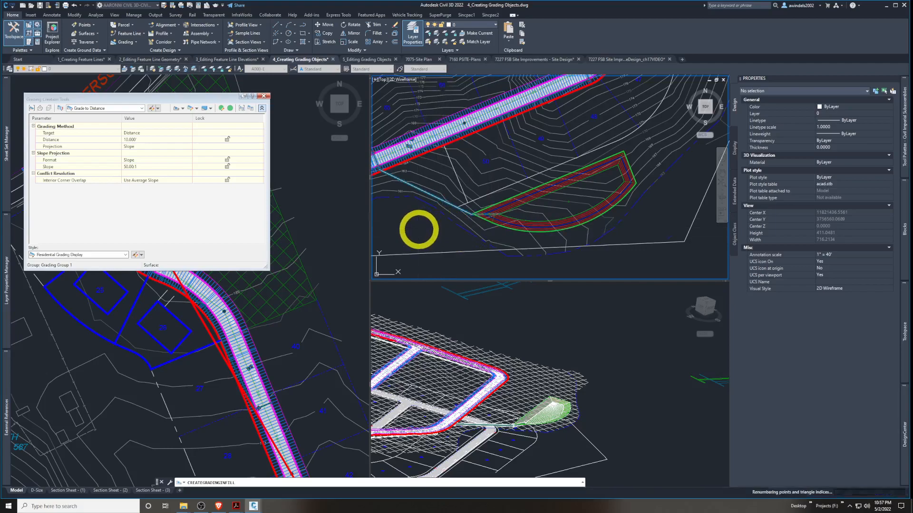
left_click(594, 191)
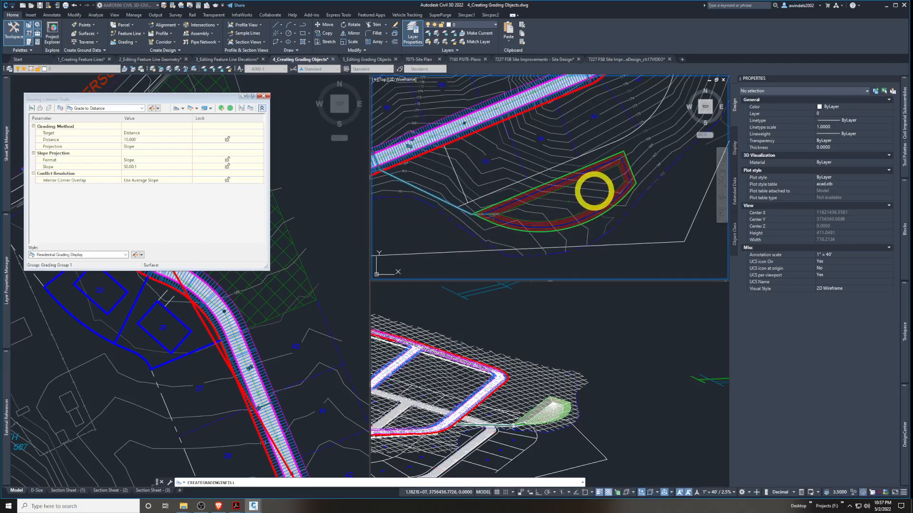
key("Return")
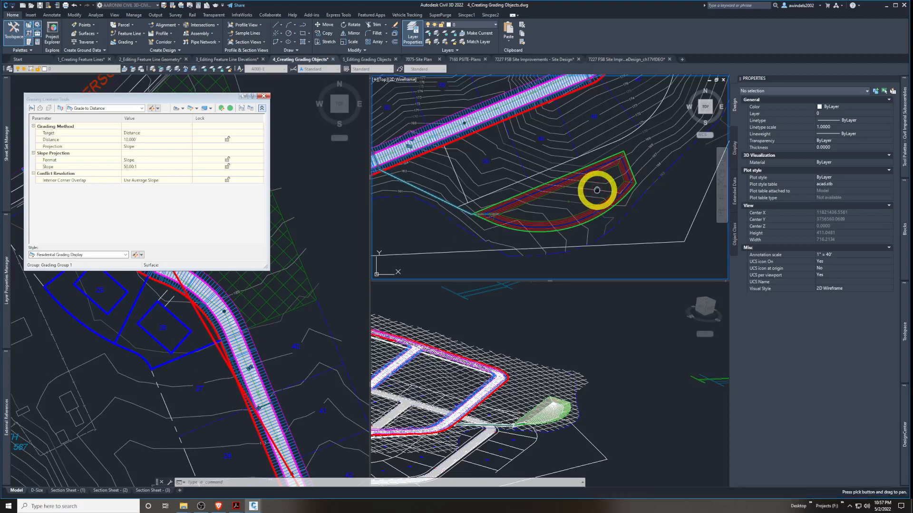
left_click(597, 191)
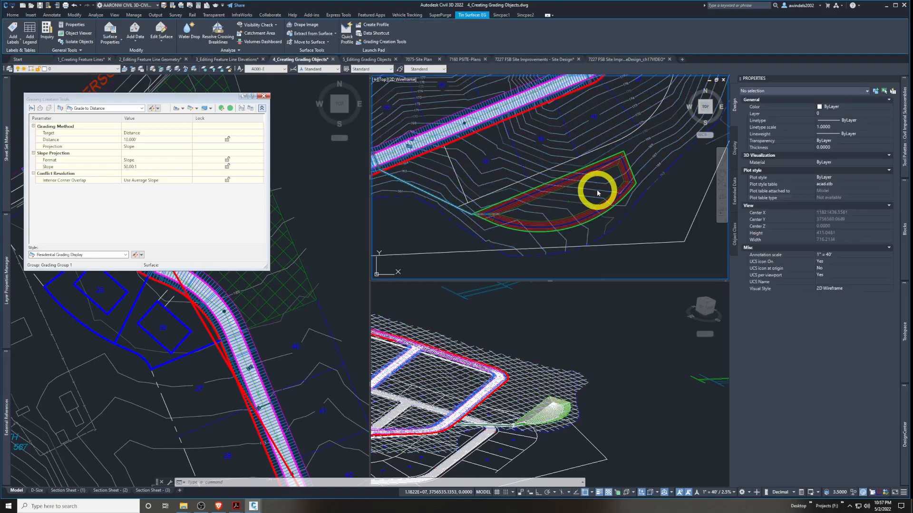
middle_click_drag(598, 191, 599, 190)
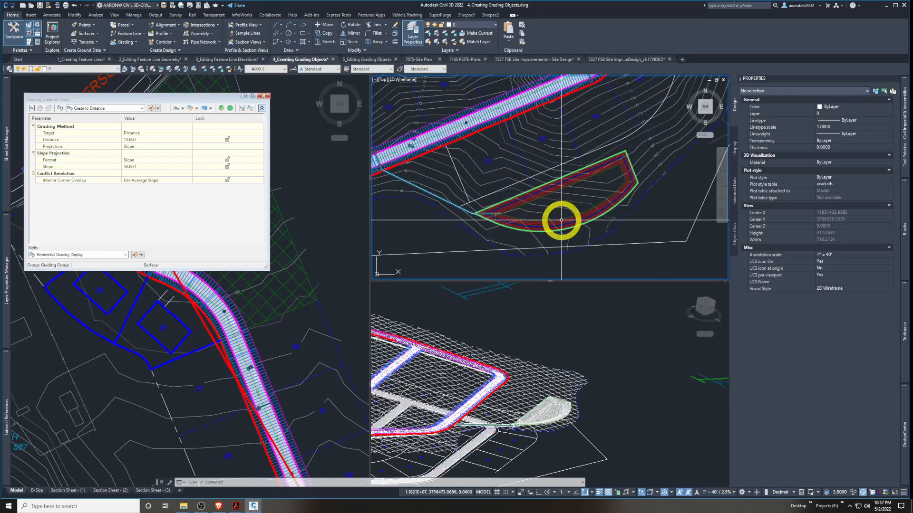
Examine the grading groups of the Pond site in the drawing's object tree, including Grading Group 1 and its grading count
mouse_move(901, 332)
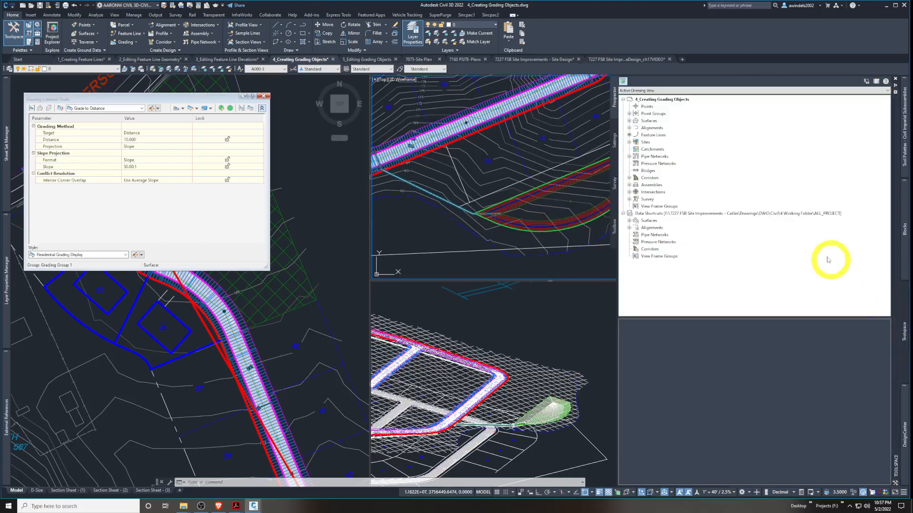
left_click(629, 143)
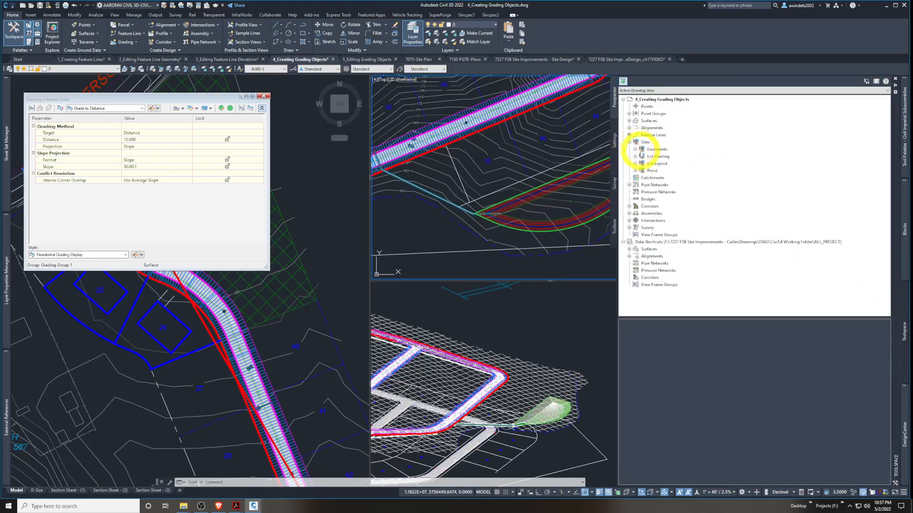
left_click(638, 171)
left_click(636, 171)
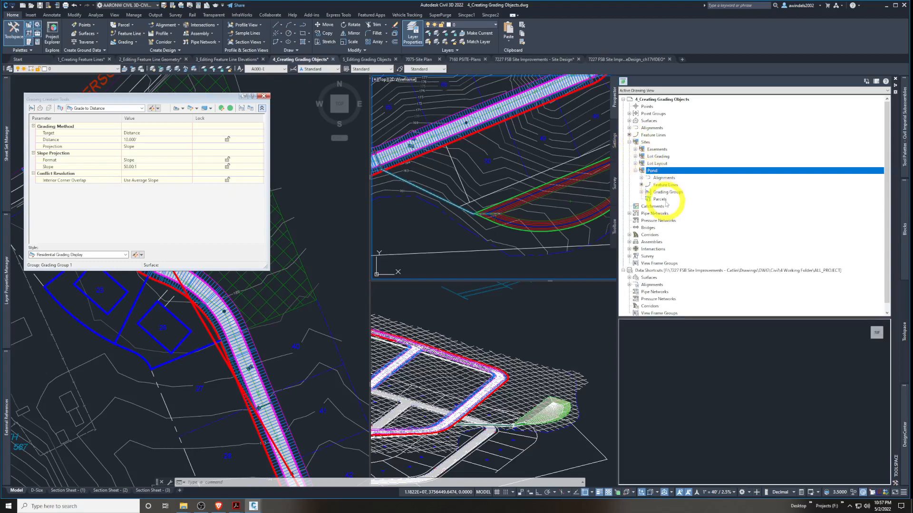
left_click(641, 192)
left_click(683, 200)
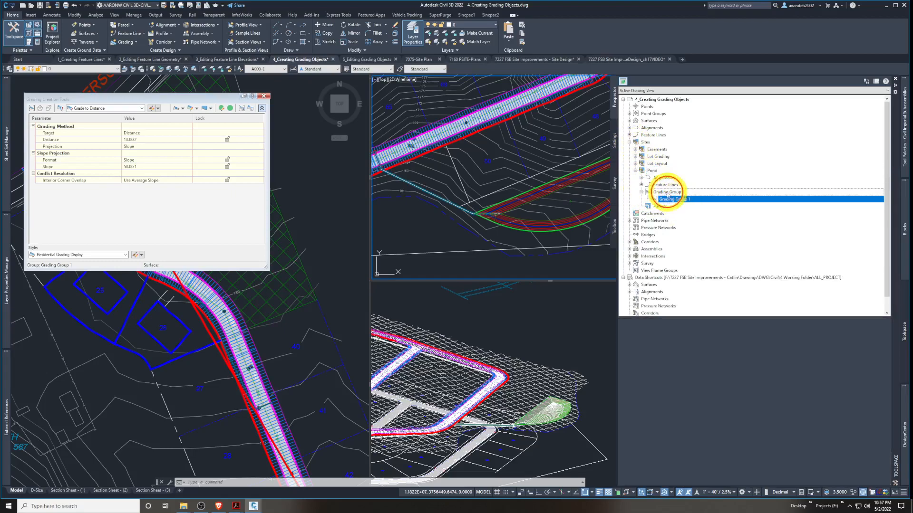
left_click(668, 192)
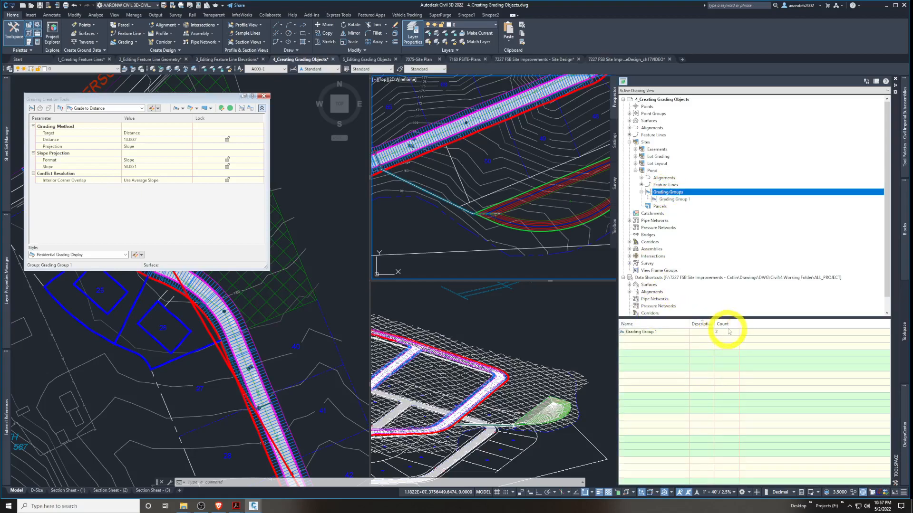
left_click_drag(739, 324, 746, 323)
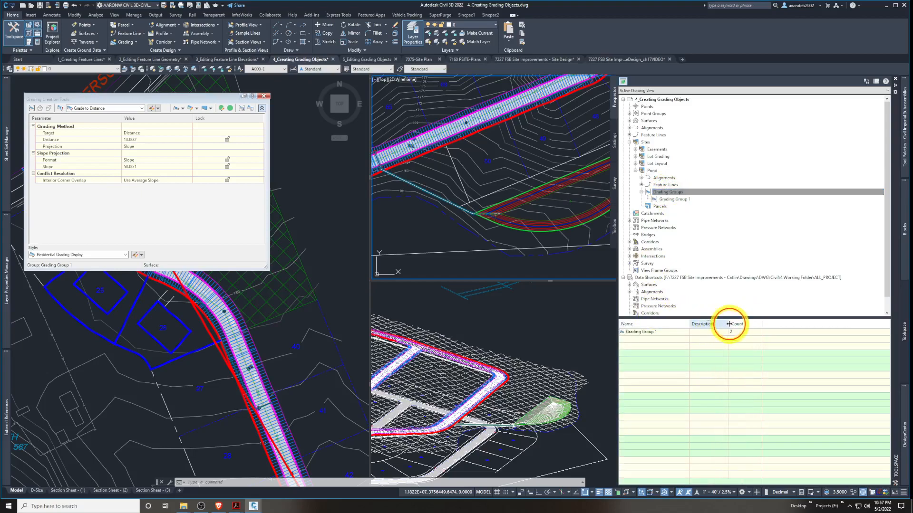
left_click(673, 199)
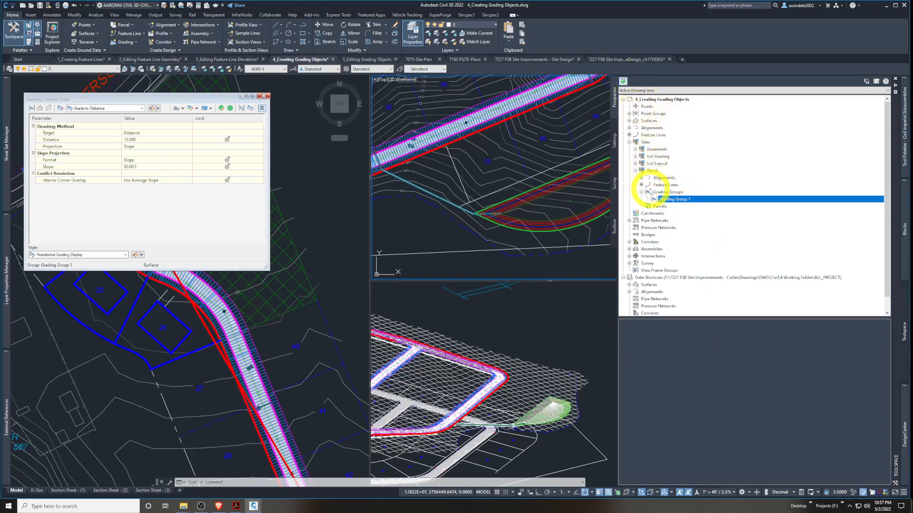
left_click(641, 192)
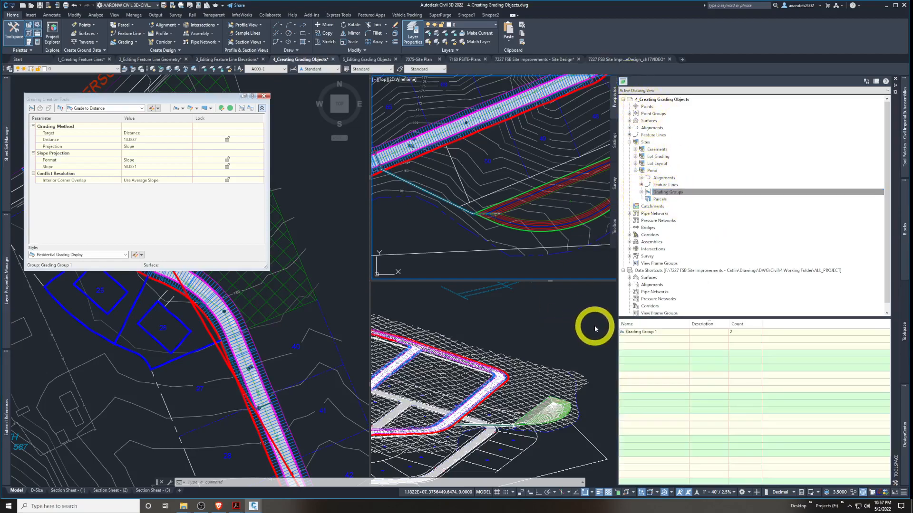
key("Escape")
key("Escape")
key("Escape")
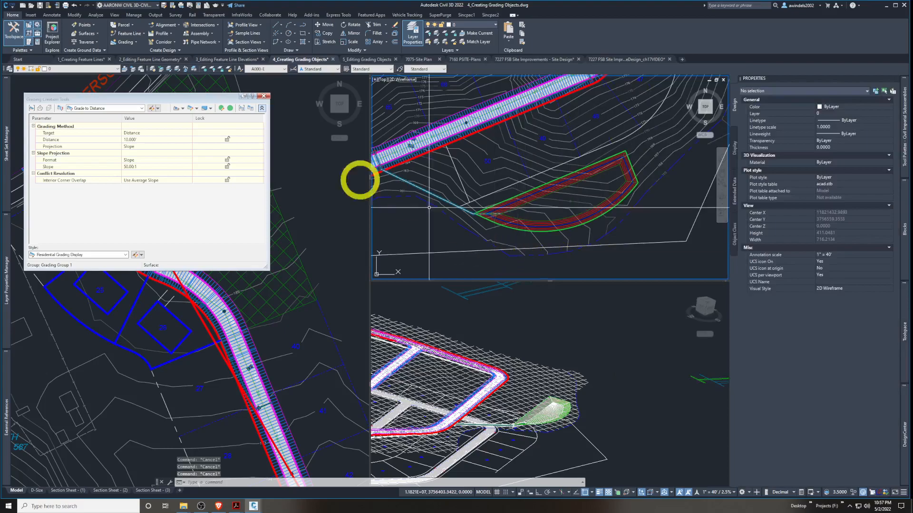
Start a grading with the Grade to Distance criteria on the pond feature line, choosing the outside of the pond as grading side
left_click(99, 109)
left_click(99, 109)
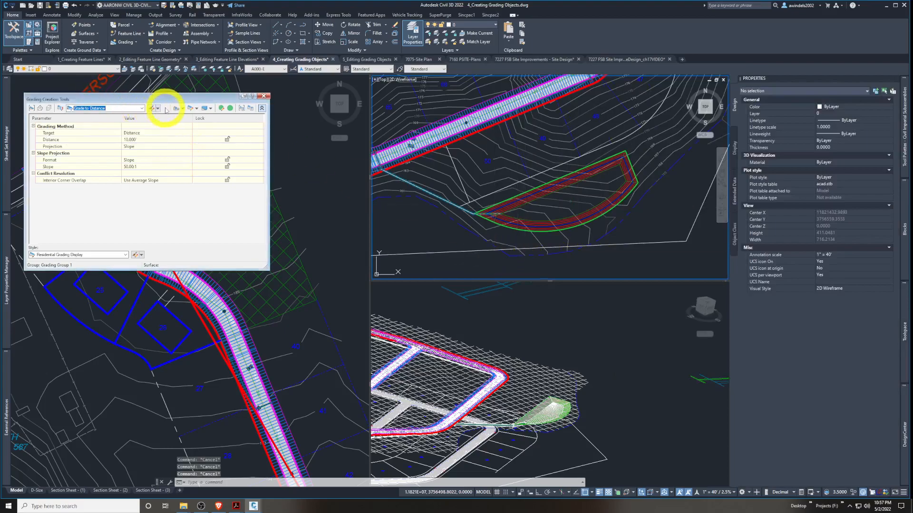
left_click(183, 109)
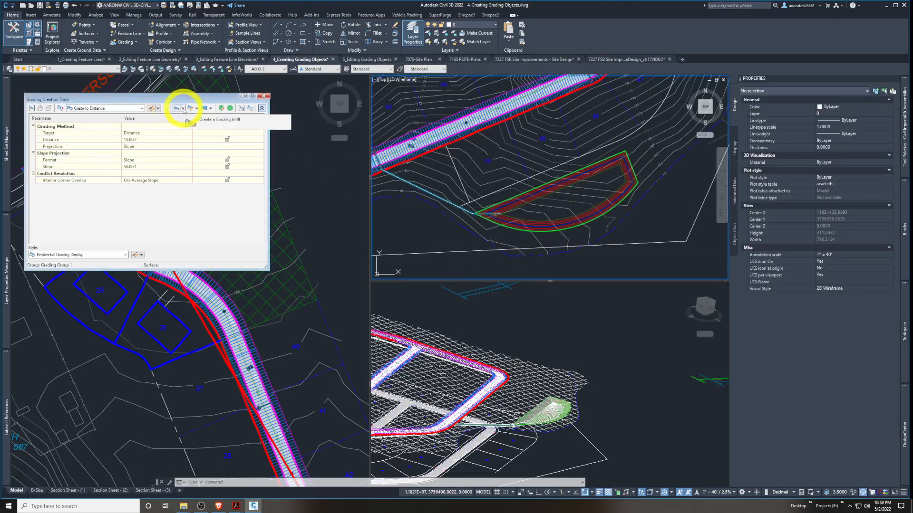
left_click(183, 108)
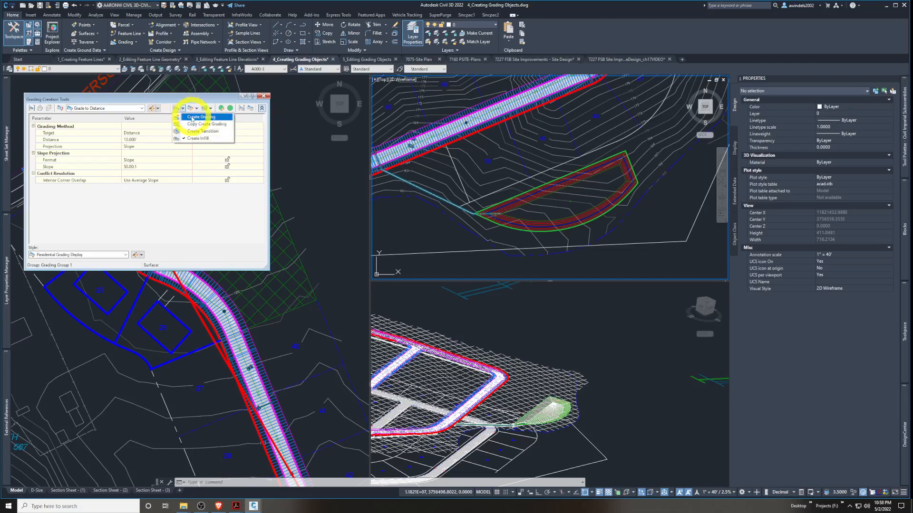
left_click(193, 117)
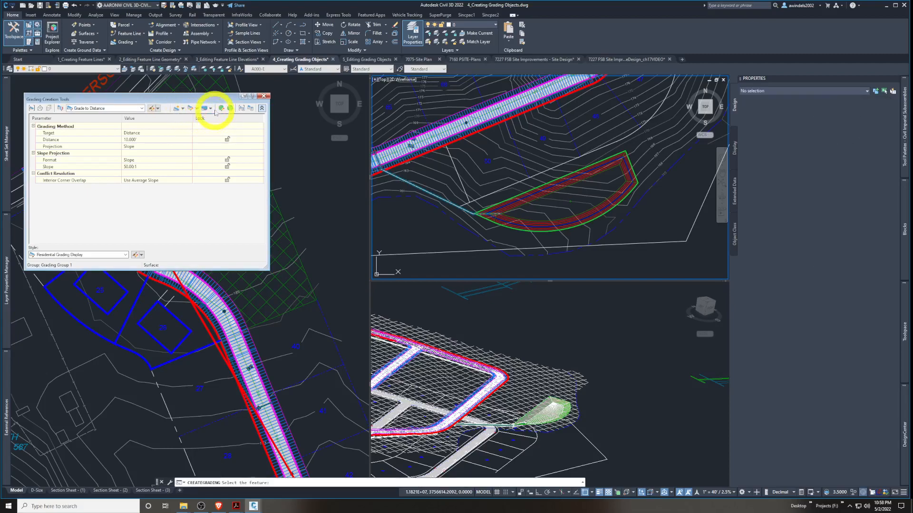
left_click(210, 108)
left_click(212, 110)
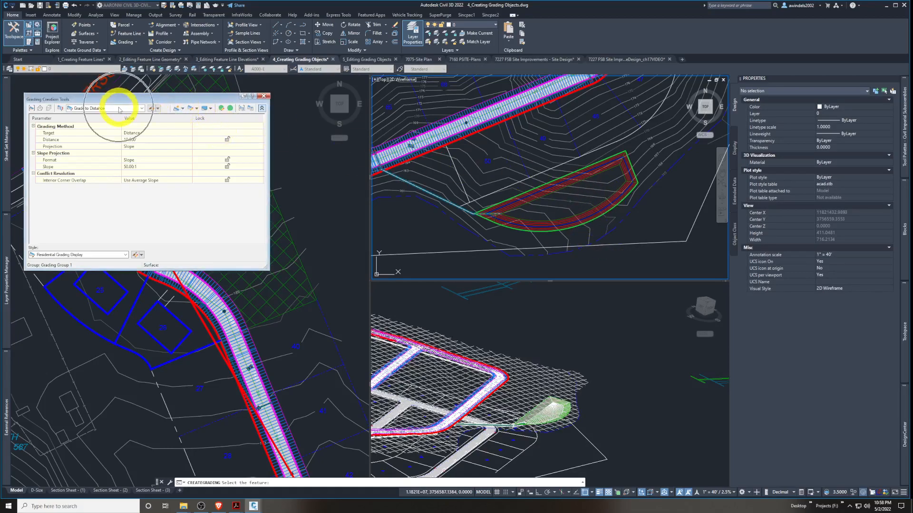
left_click(183, 109)
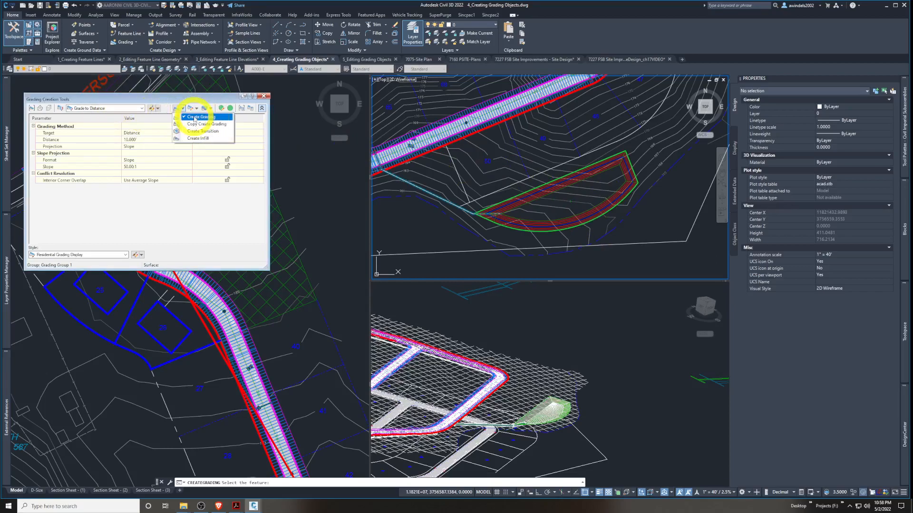
left_click(195, 118)
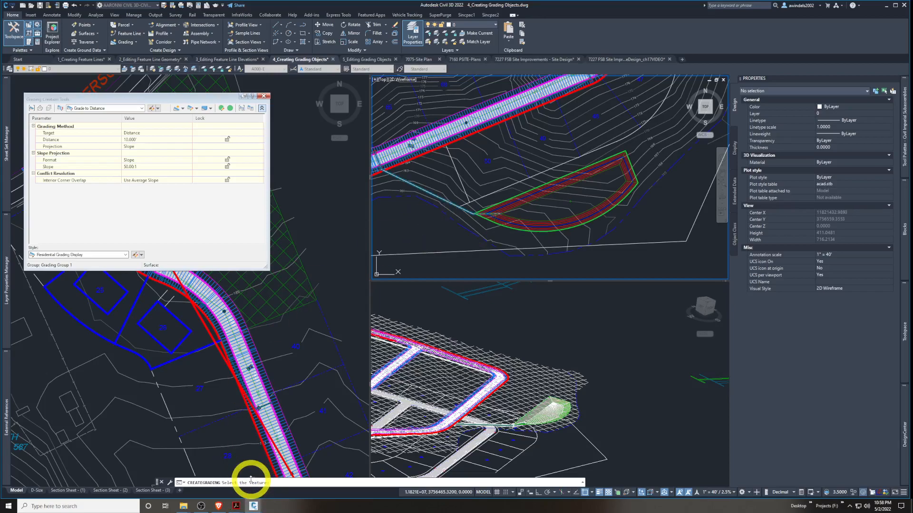
left_click(577, 227)
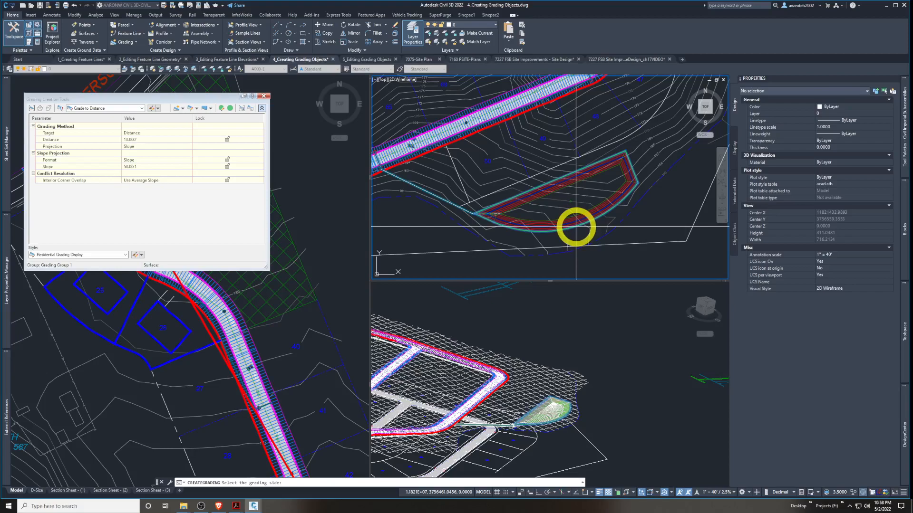
scroll(556, 221, "up", 4)
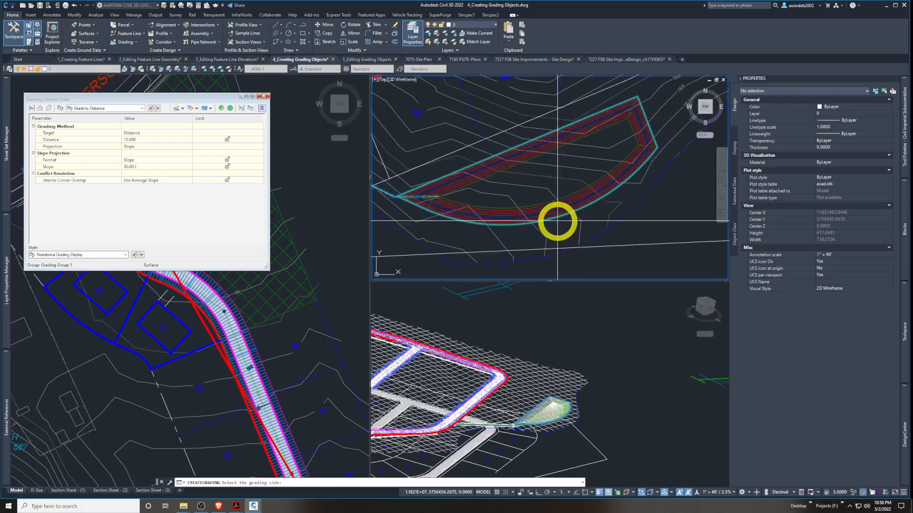
scroll(549, 224, "up", 3)
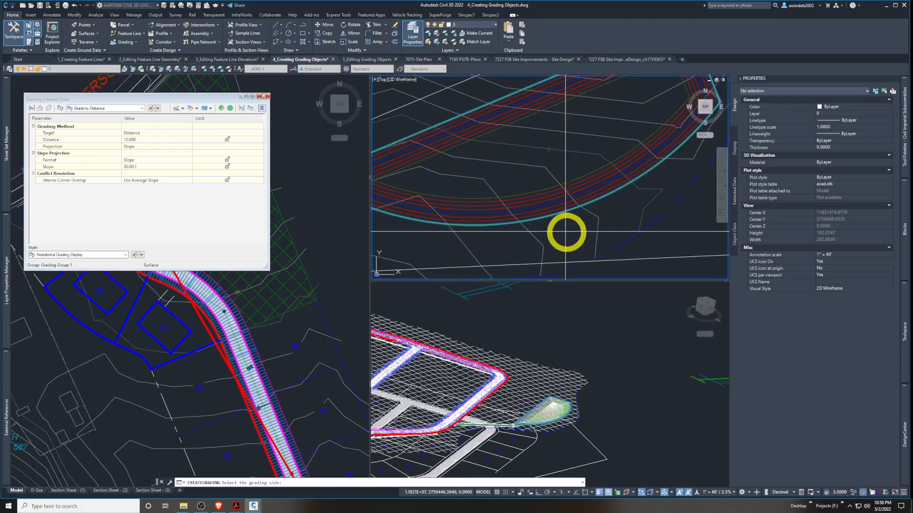
left_click(572, 236)
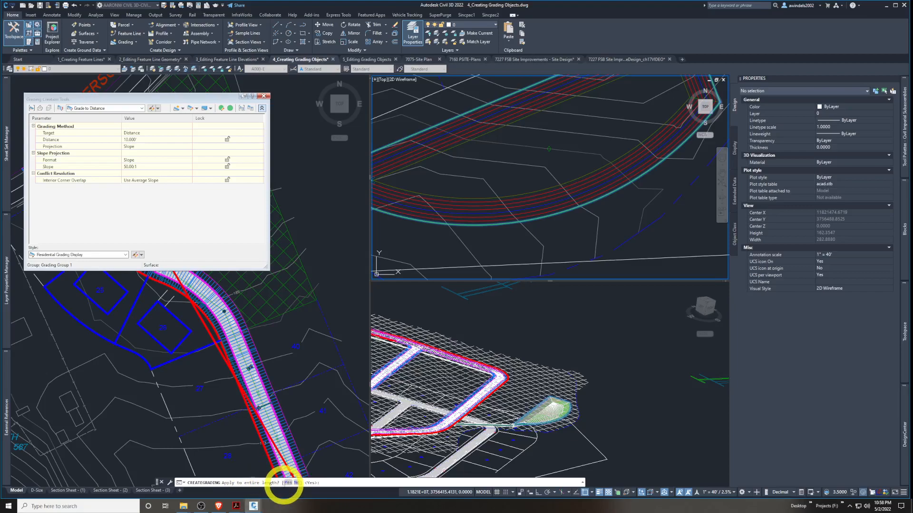
Apply the outward grading to the feature line's entire length with a distance of 10.000' and the Grade format
left_click(290, 483)
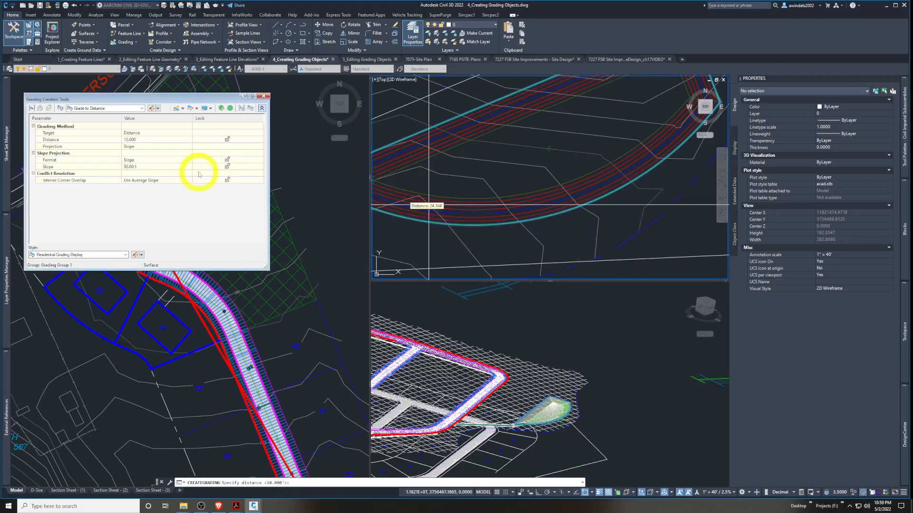
left_click(145, 134)
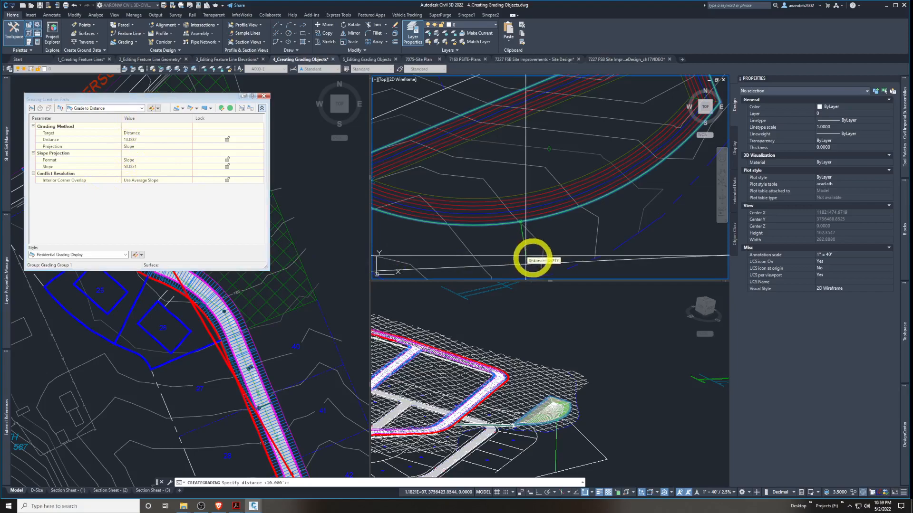
scroll(562, 237, "down", 4)
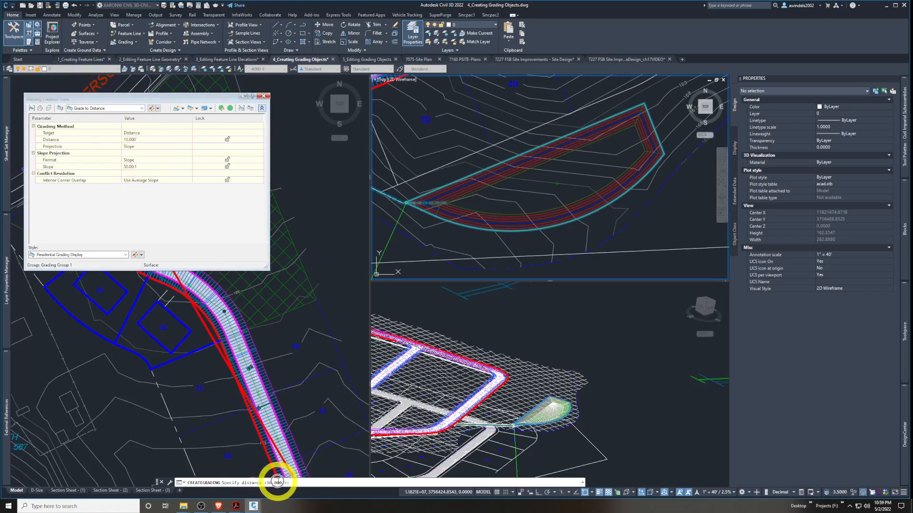
left_click(536, 244)
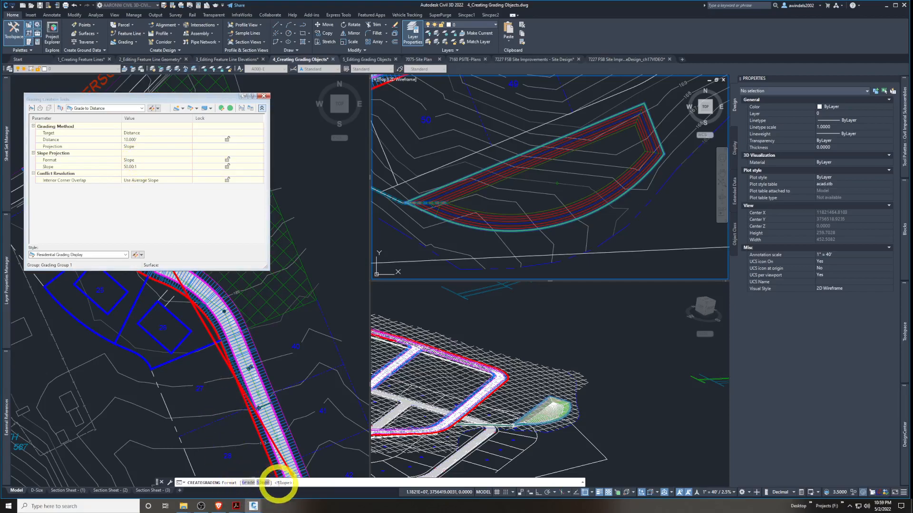
left_click(298, 483)
type("g")
key("BackSpace")
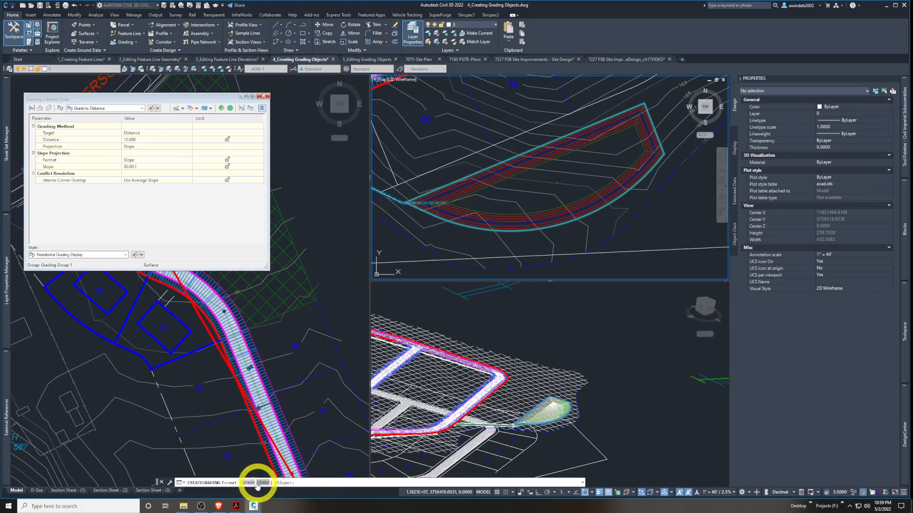
left_click(247, 483)
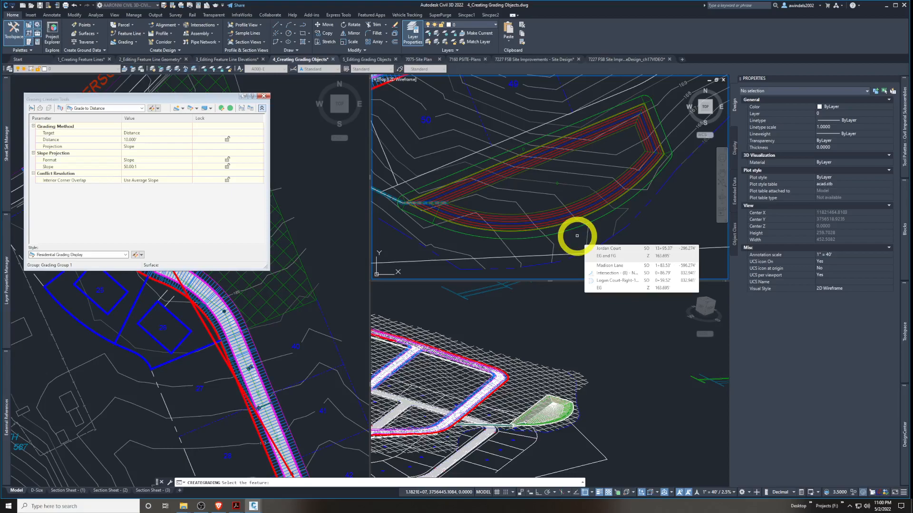
Examine the pond's outward distance grading up close in the 3D view
middle_click_drag(577, 233, 584, 232)
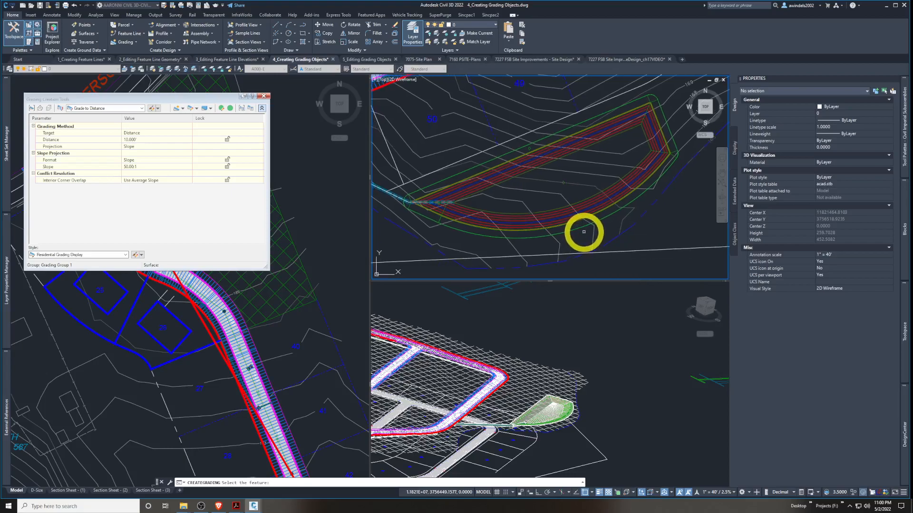
left_click(592, 408)
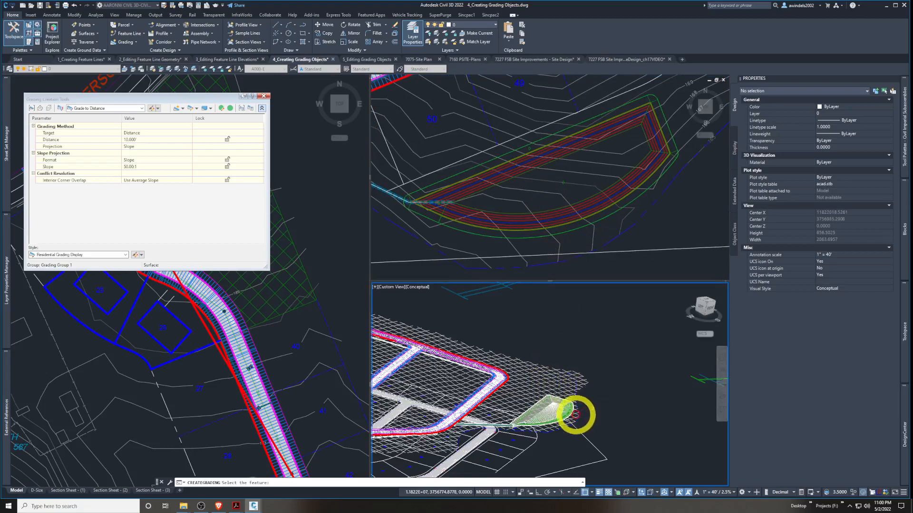
scroll(572, 426, "up", 2)
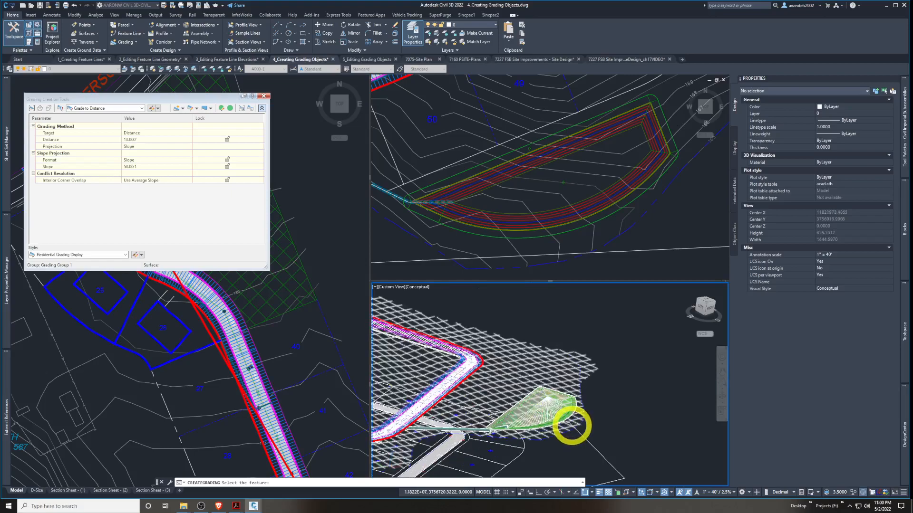
scroll(572, 426, "up", 2)
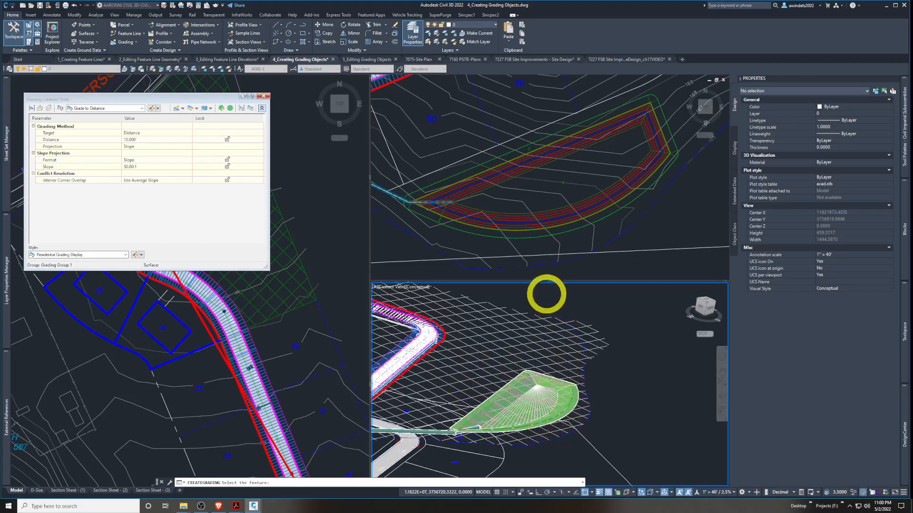
scroll(596, 379, "up", 4)
middle_click_drag(596, 380, 620, 329)
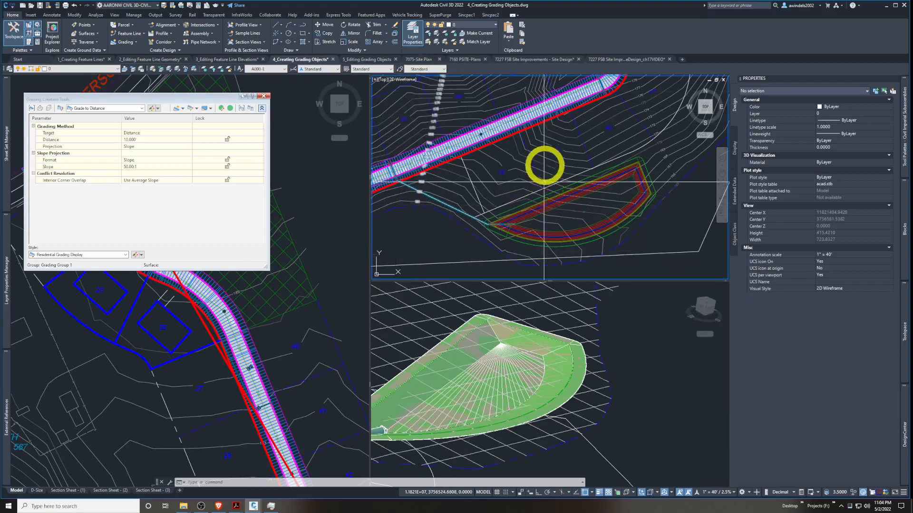
left_click(375, 80)
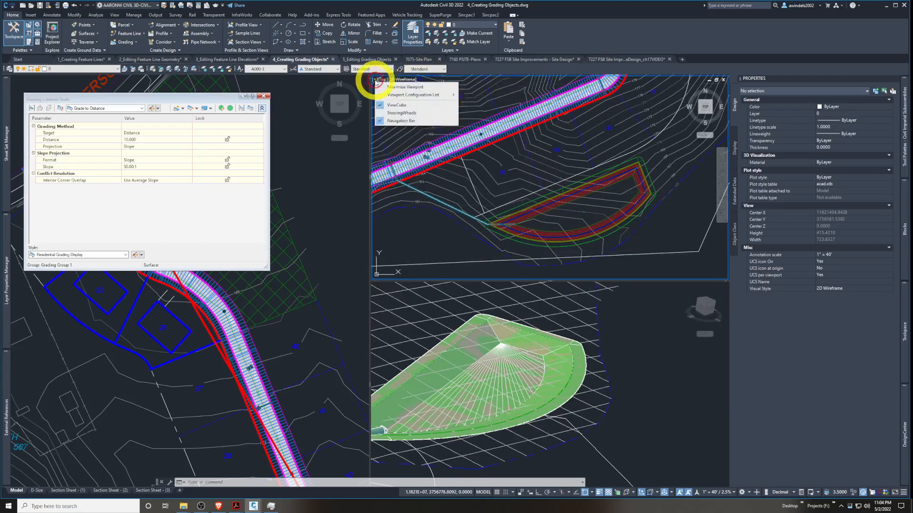
mouse_move(410, 95)
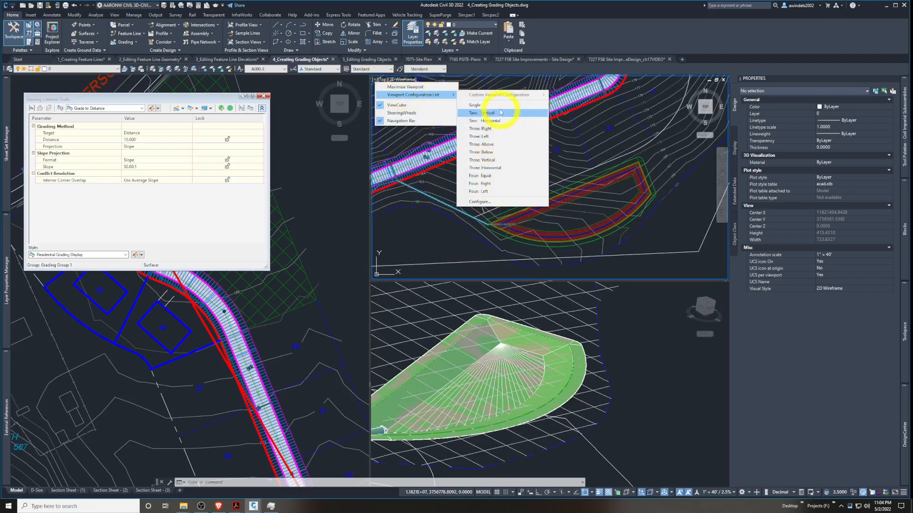
left_click(116, 14)
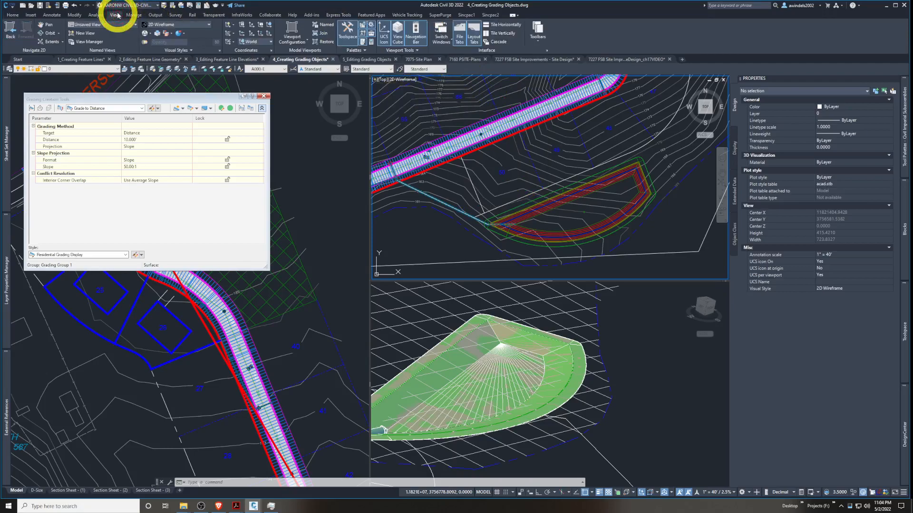
left_click(298, 42)
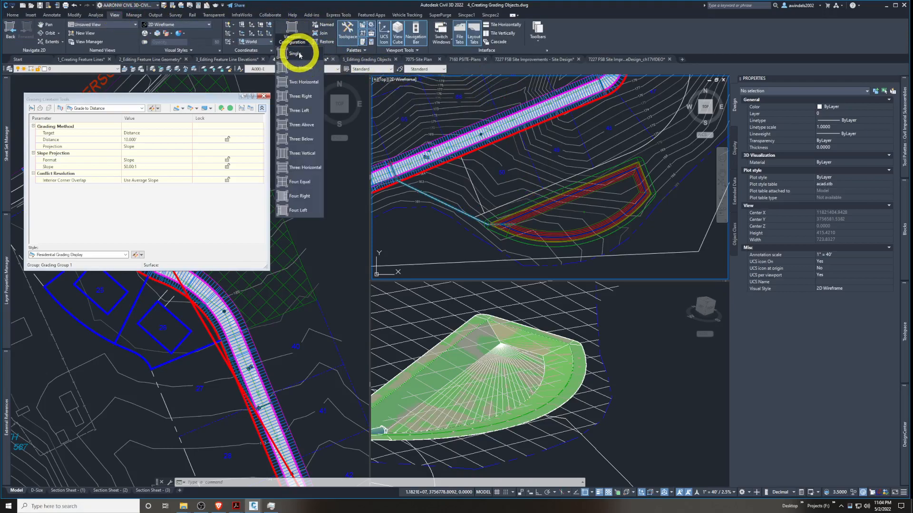
left_click(546, 149)
key("Escape")
key("Escape")
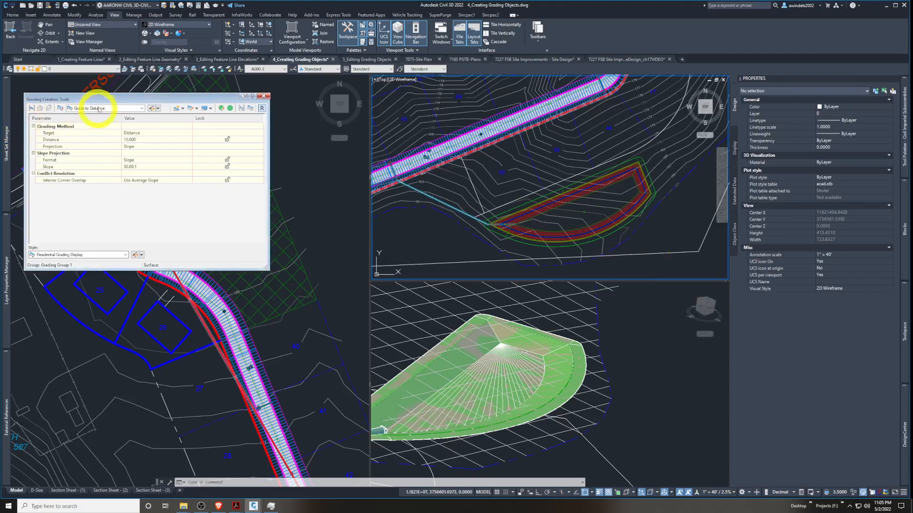
Set EG as the target surface for the grading group
mouse_move(73, 98)
left_mouse_down()
mouse_move(84, 97)
mouse_move(74, 99)
left_mouse_up()
left_click(41, 111)
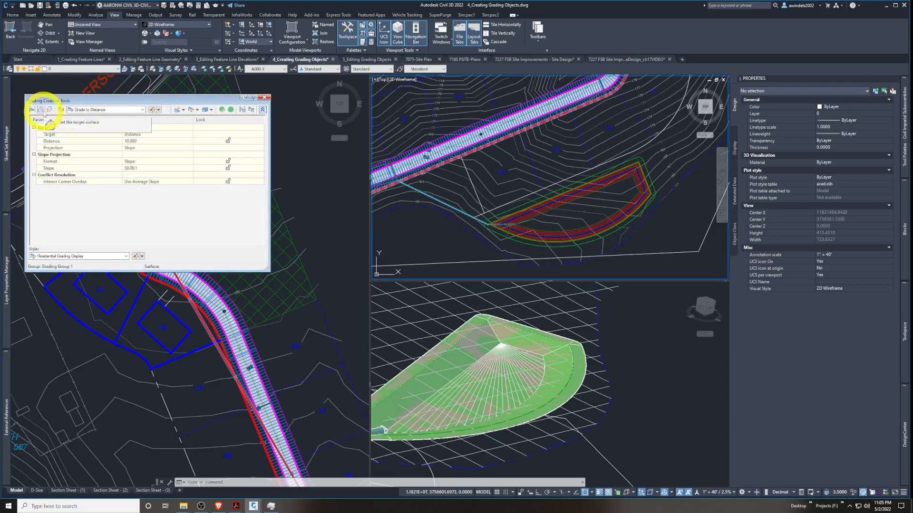
left_click(42, 111)
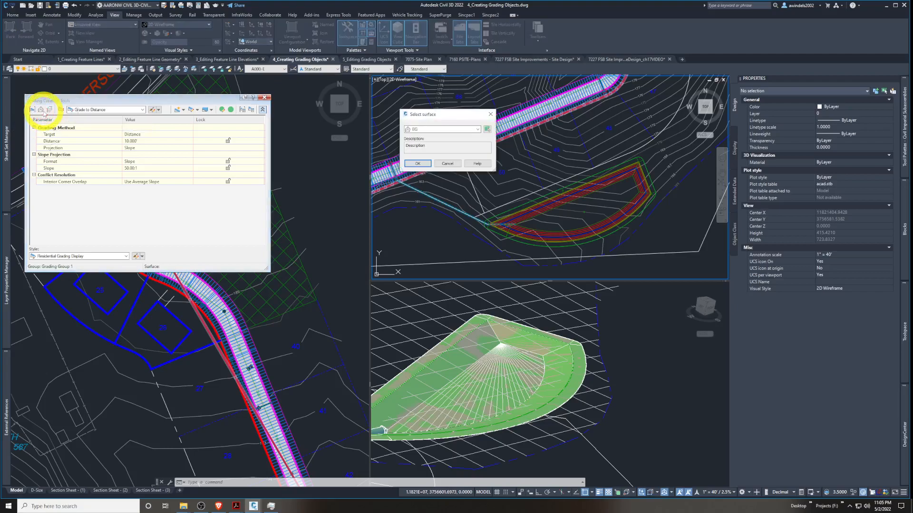
left_click(436, 132)
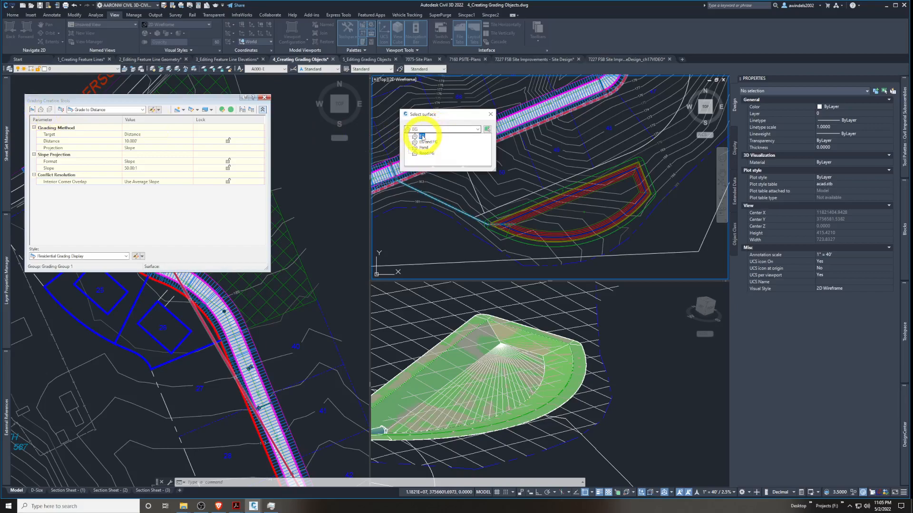
left_click(422, 138)
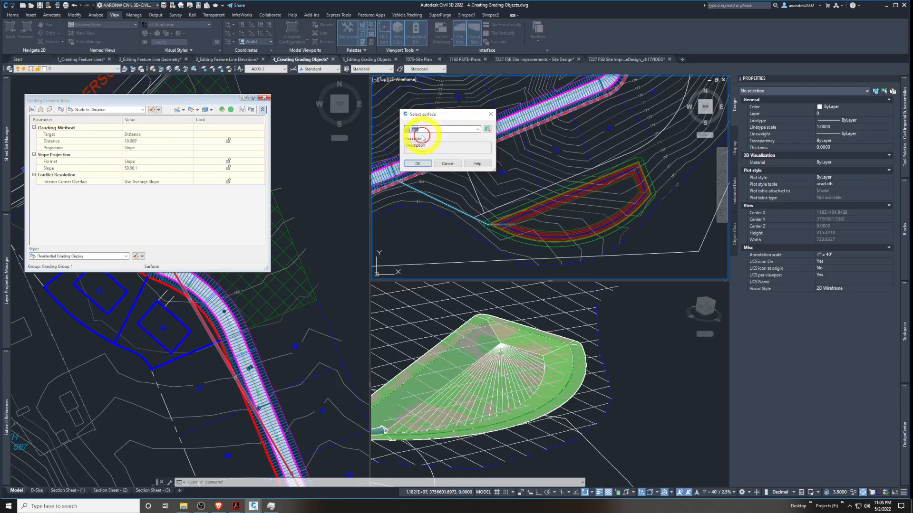
left_click(423, 164)
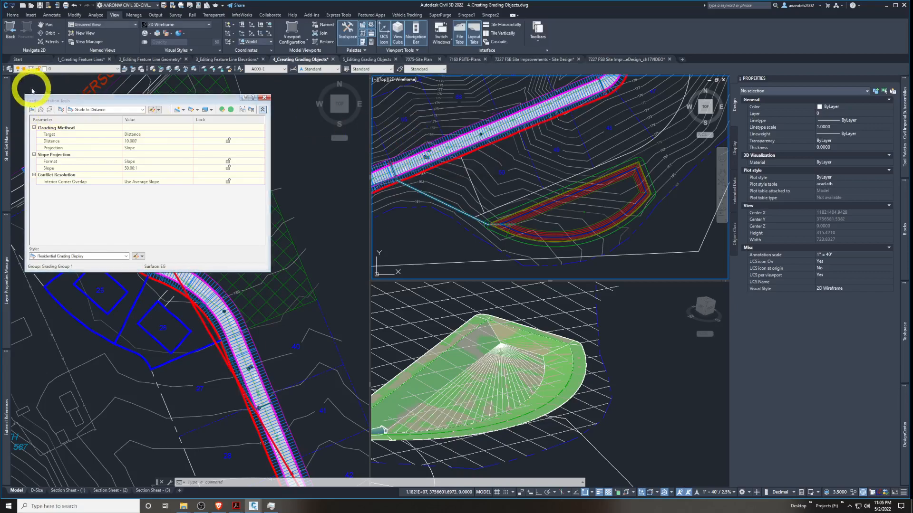
Switch the grading criteria to Grade to Surface
left_click(87, 110)
left_click(89, 122)
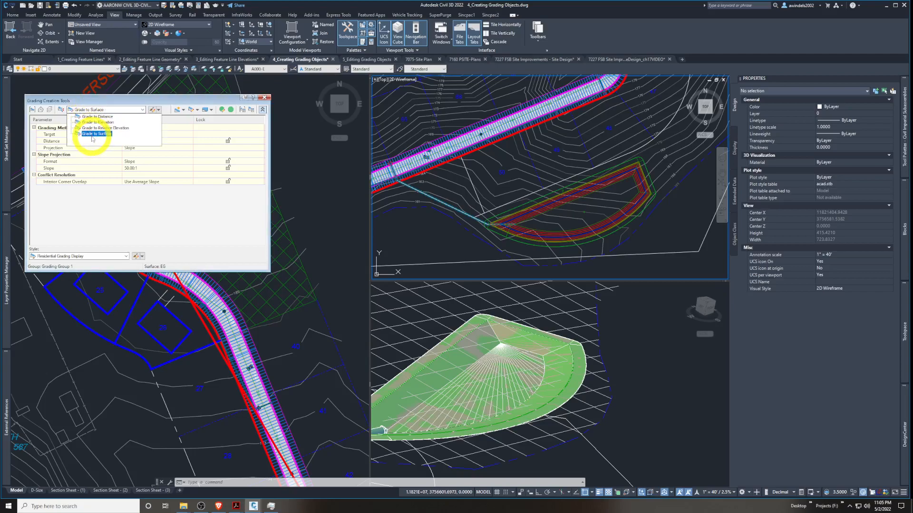
left_click(92, 136)
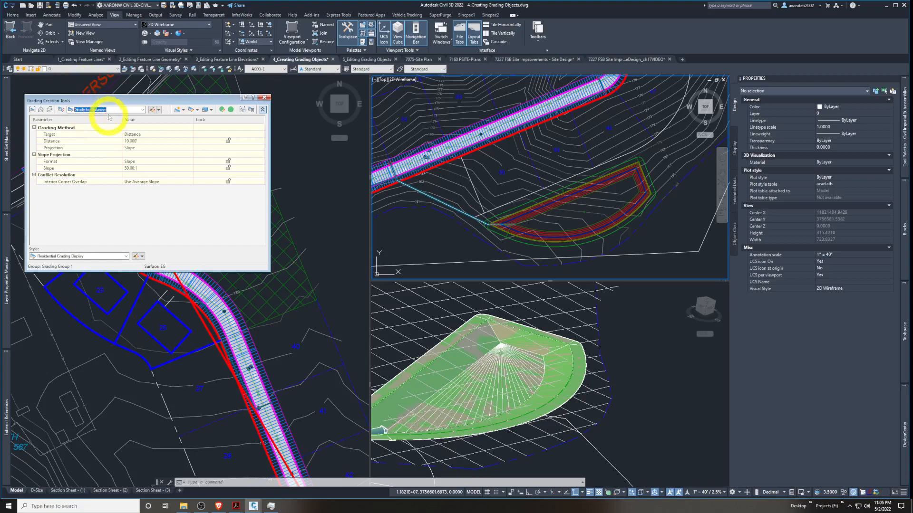
left_click(143, 111)
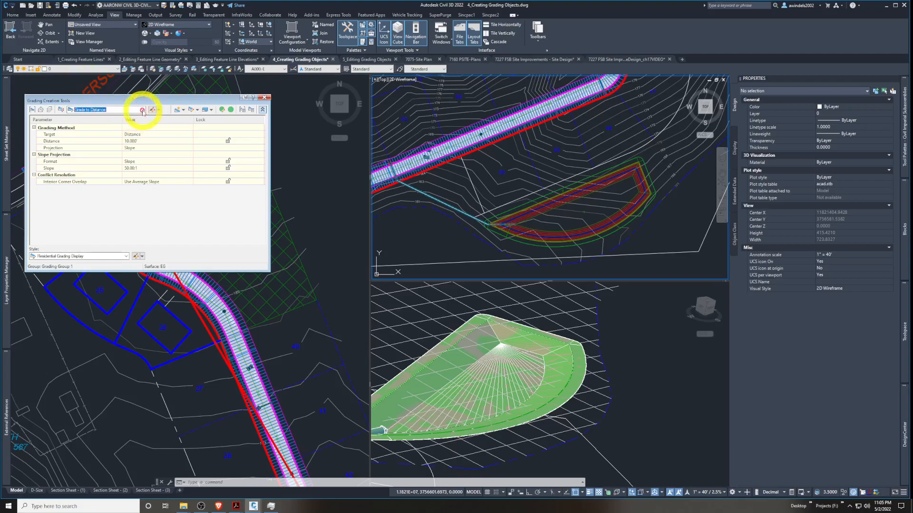
left_click(150, 101)
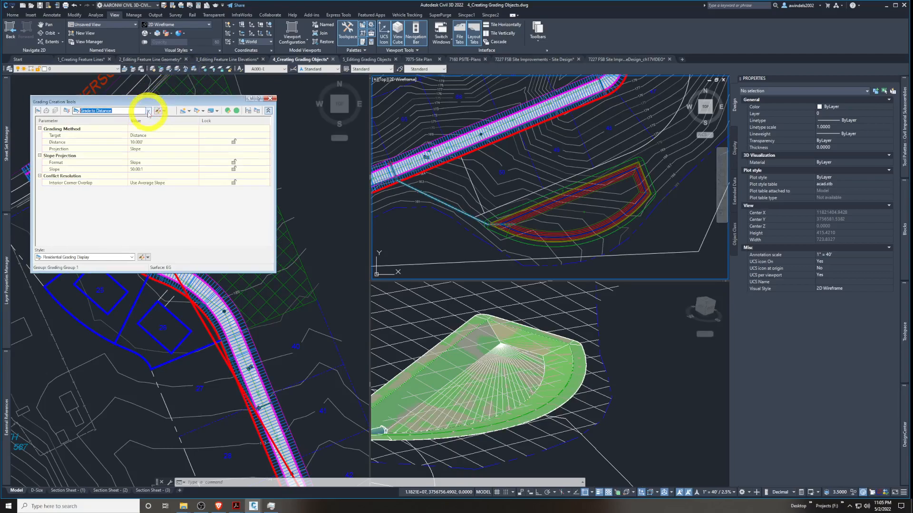
left_click(149, 111)
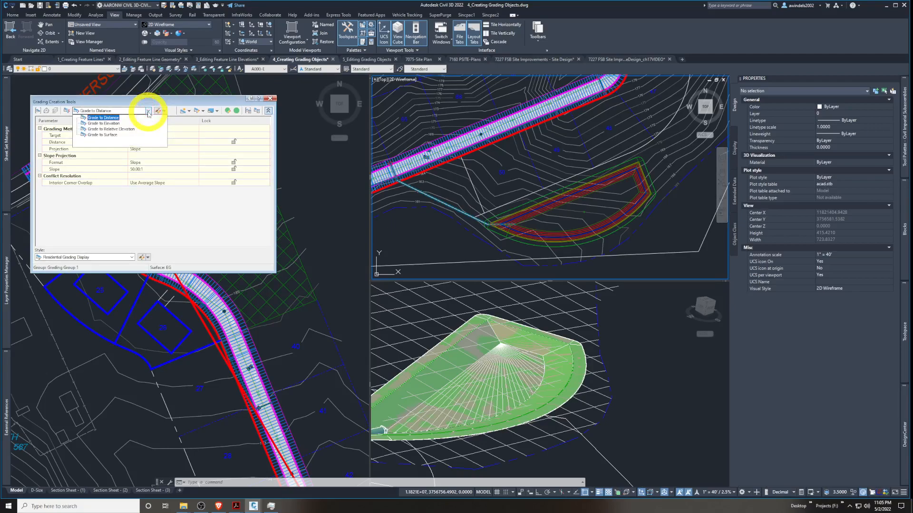
left_click(111, 135)
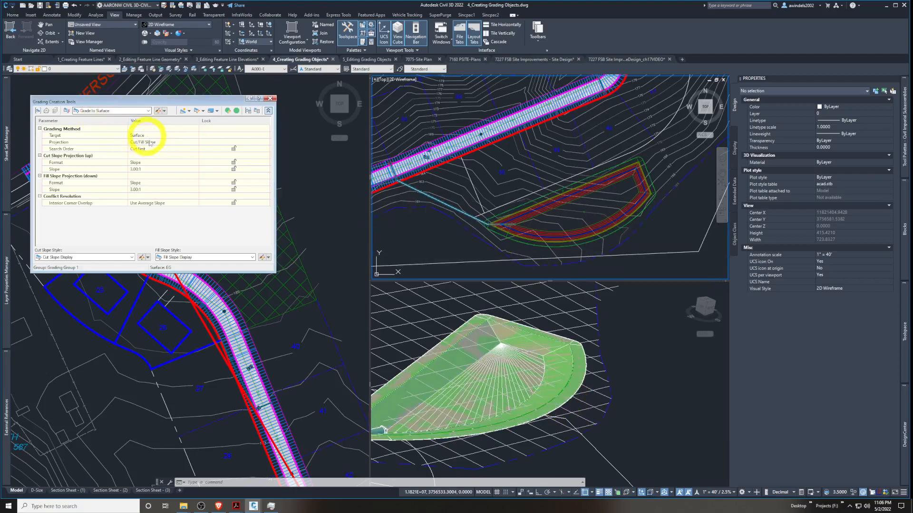
Grade the pond's outer edge to the target surface along its entire length, using the Slope format and a 3.00:1 fill slope
left_click(190, 111)
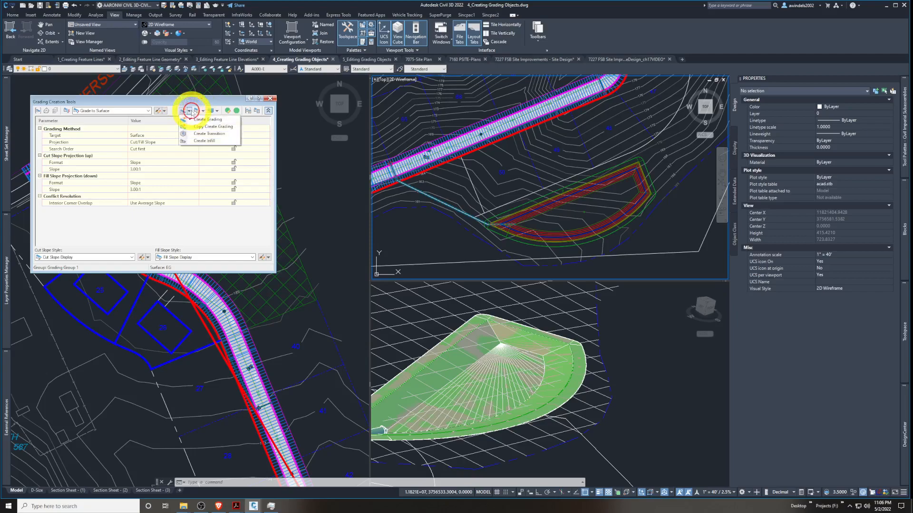
left_click(199, 121)
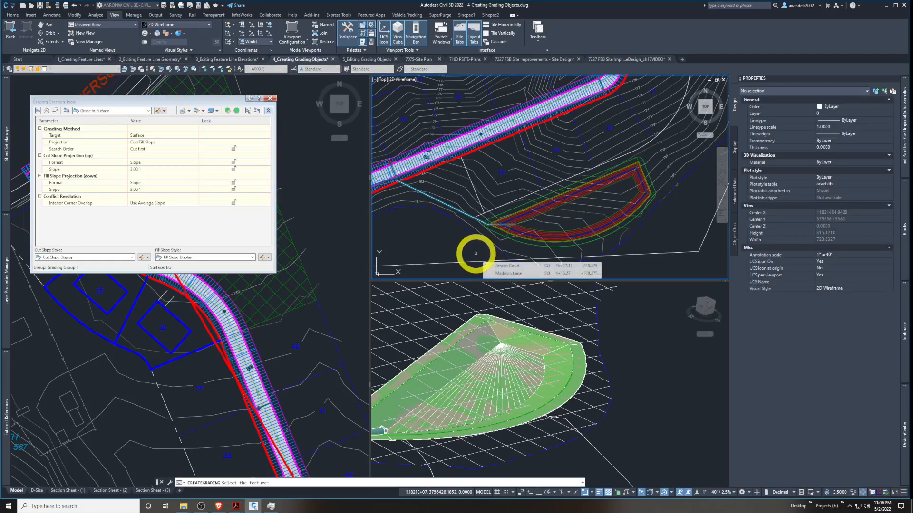
middle_click_drag(475, 252, 432, 241)
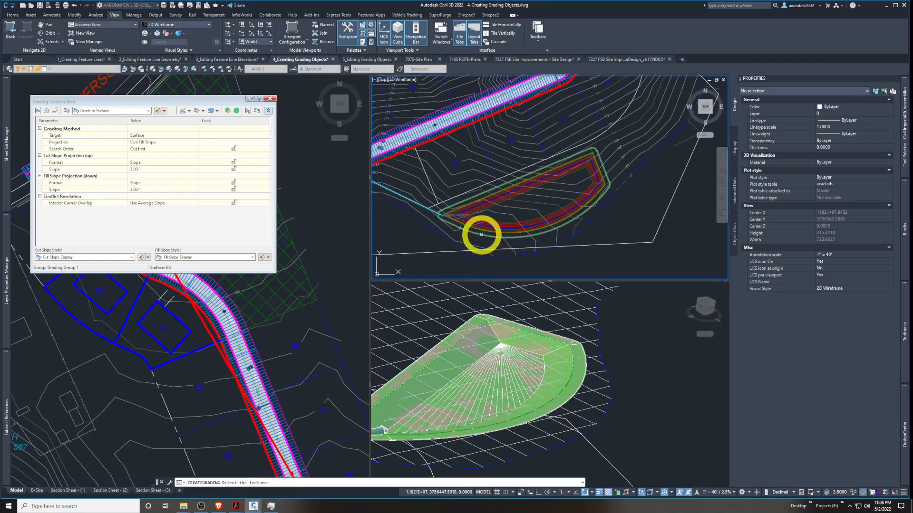
left_click(481, 234)
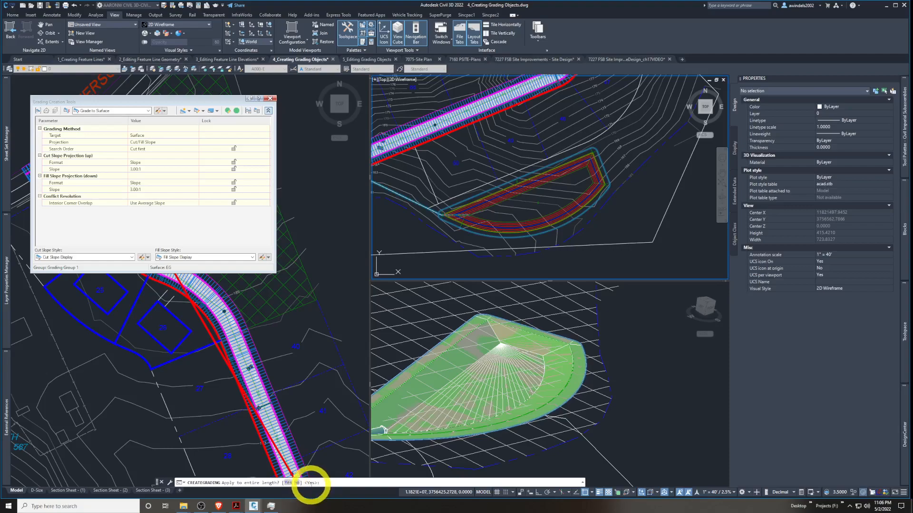
key("Return")
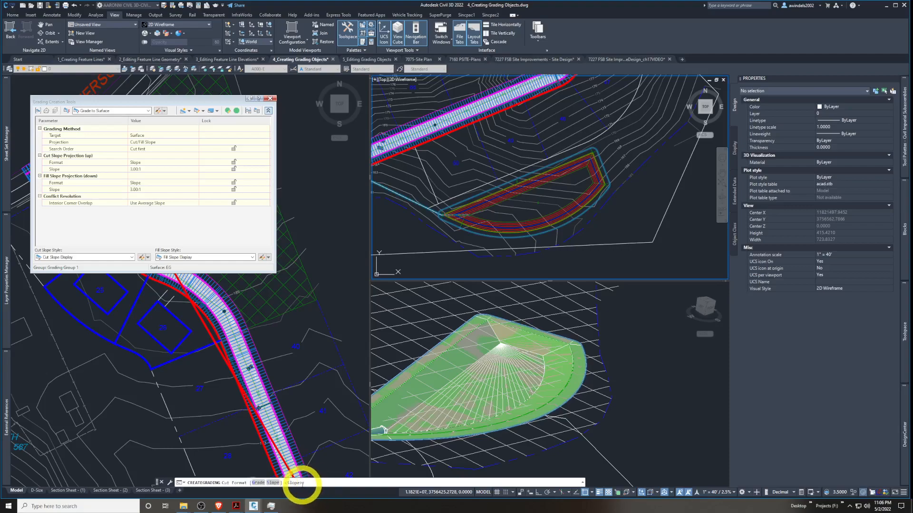
key("Return")
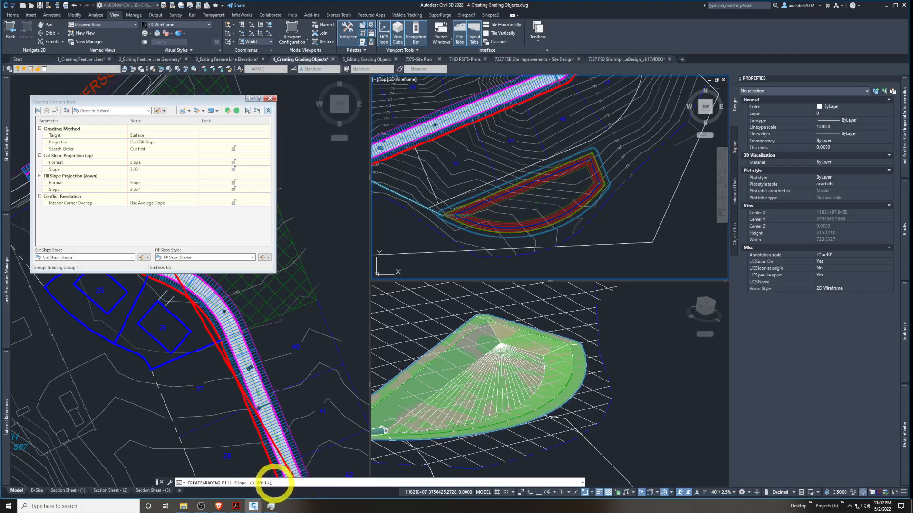
key("Return")
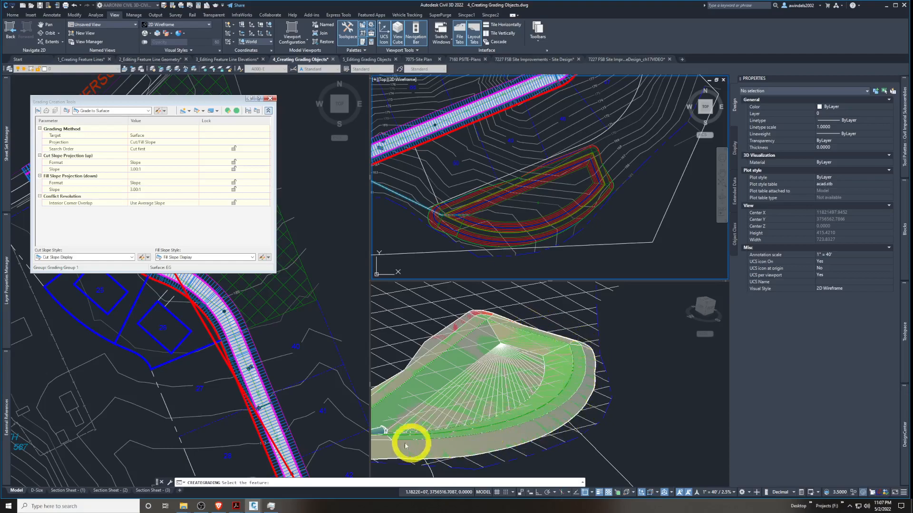
left_click(404, 235)
middle_click_drag(404, 235, 483, 220)
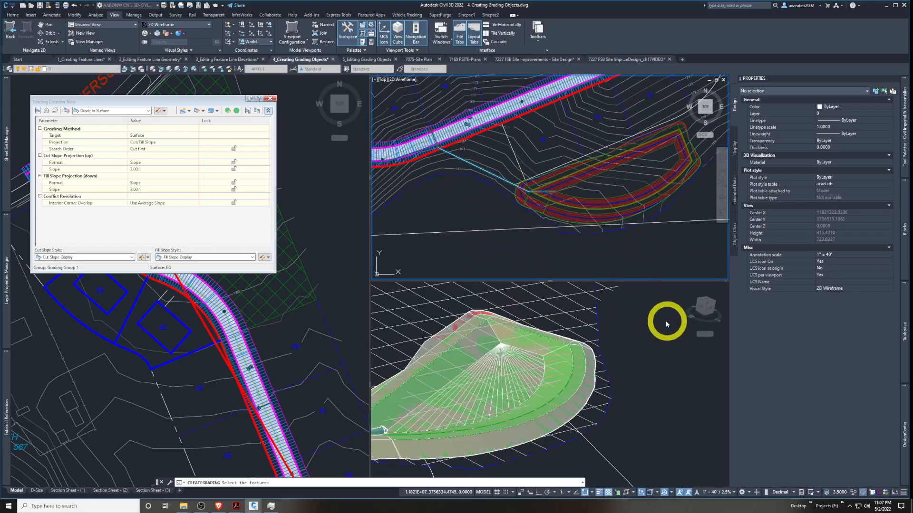
left_click(624, 397)
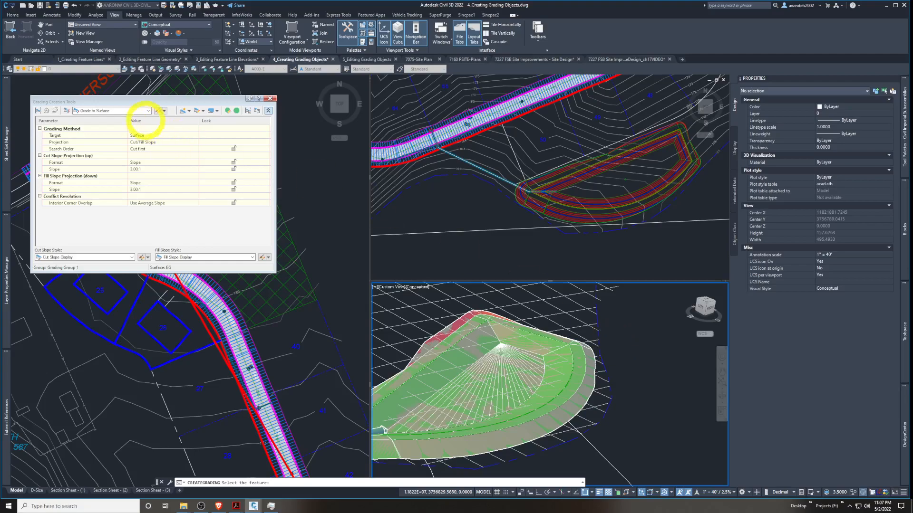
key("Escape")
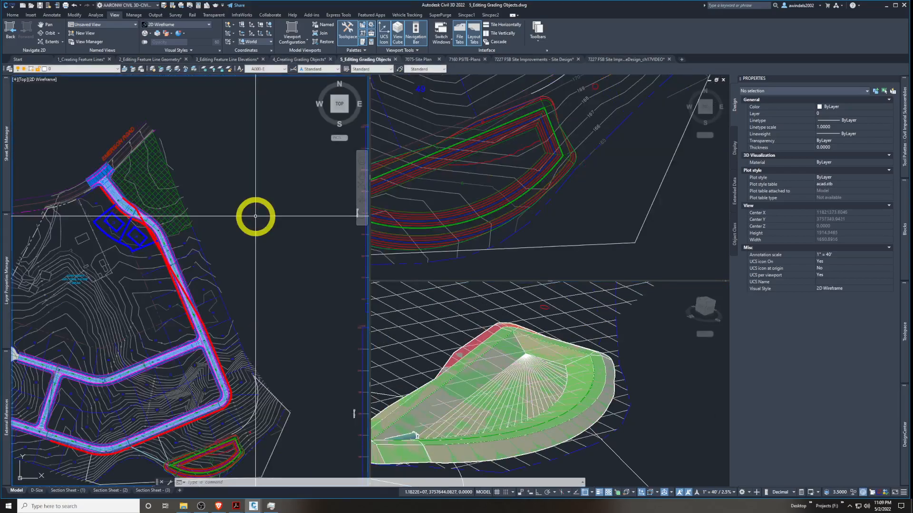
Switch to the 7227 FSB Site Improvements-SiteDesign_ch17VIDEO drawing
left_click(281, 245)
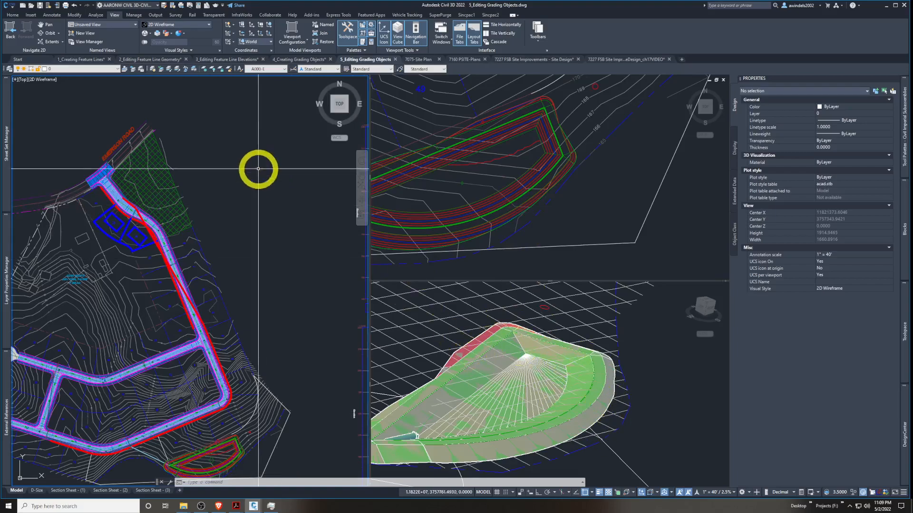
left_click(524, 59)
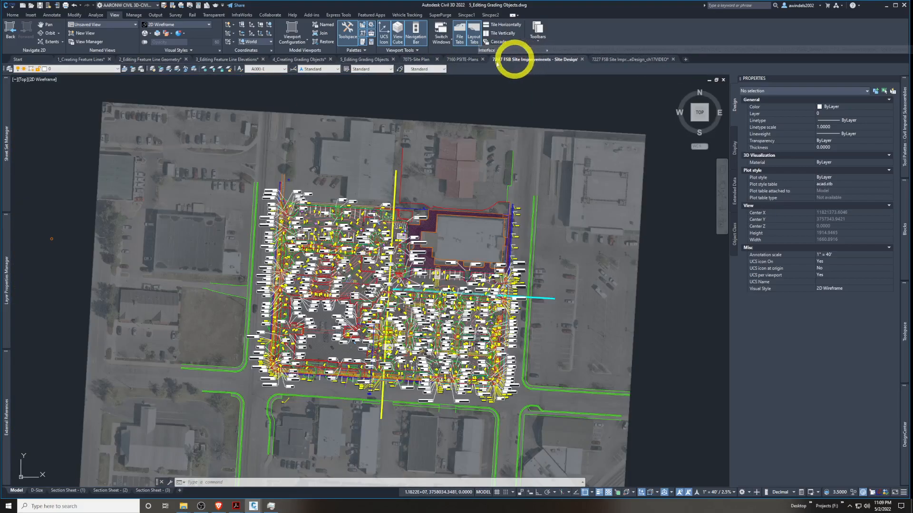
left_click(634, 60)
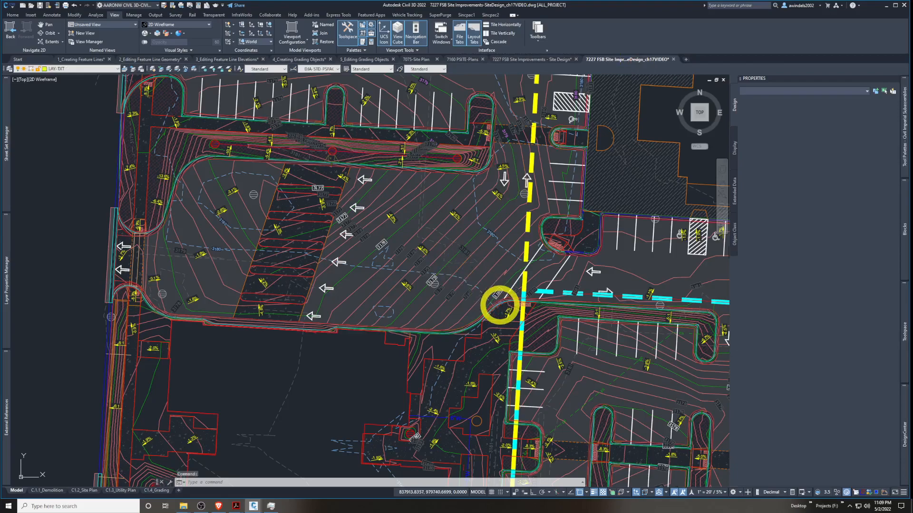
key("Escape")
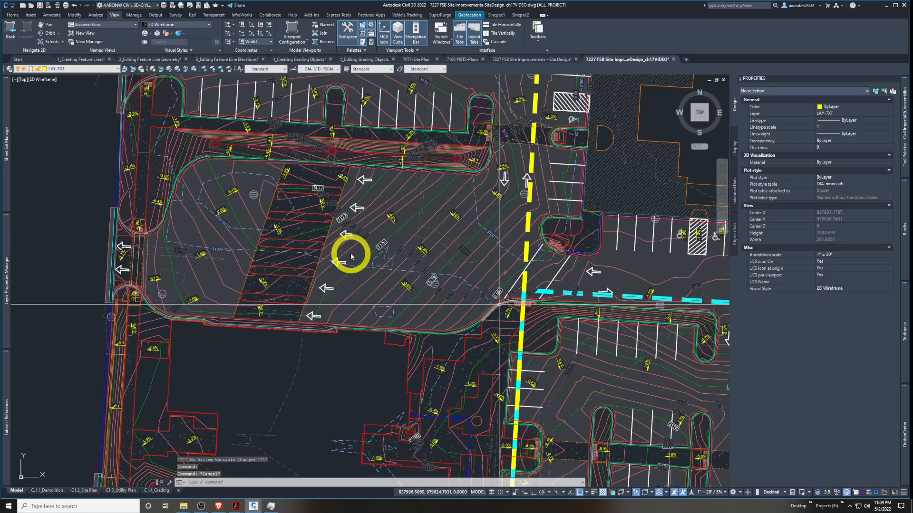
Switch to the 5_Editing Grading Objects drawing
left_click(326, 364)
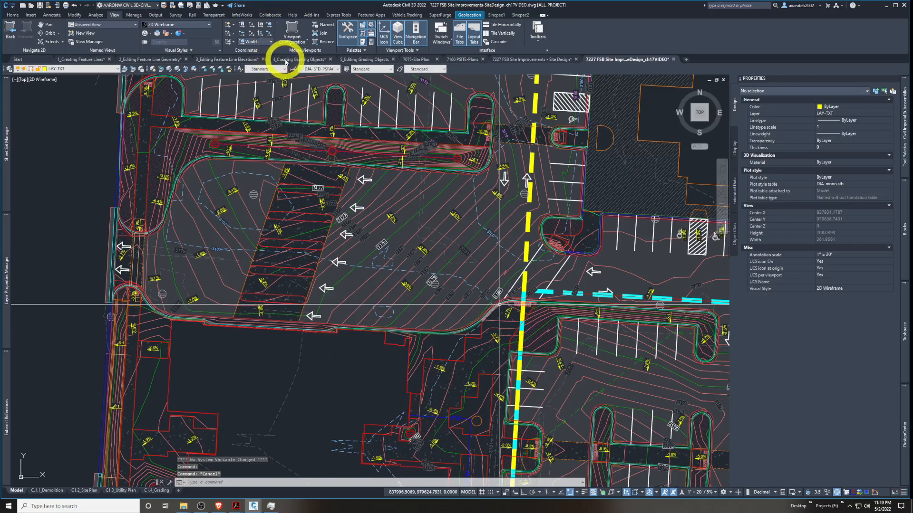
middle_click_drag(399, 281, 293, 251)
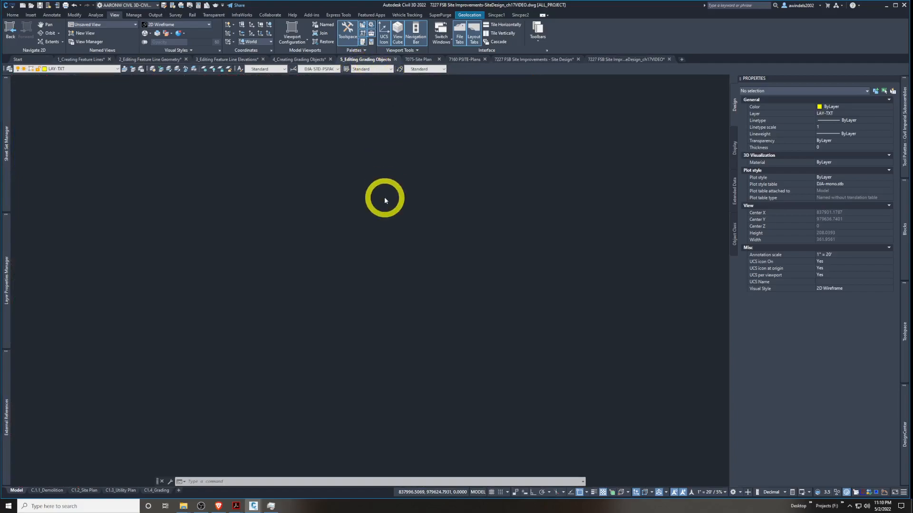
left_click(318, 224)
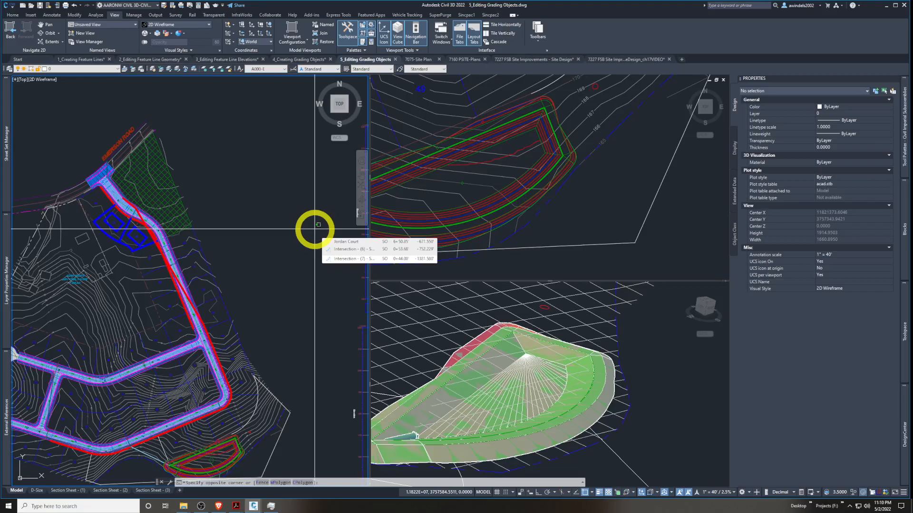
left_click(260, 191)
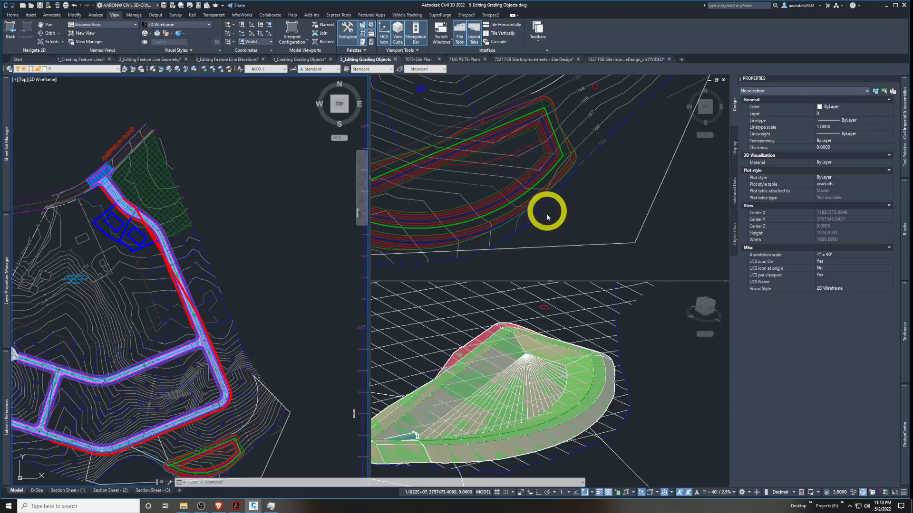
Stretch the northeast corner vertex of the pond's feature line outward to the northeast in the pond plan view
left_click(557, 225)
middle_click_drag(559, 227, 612, 220)
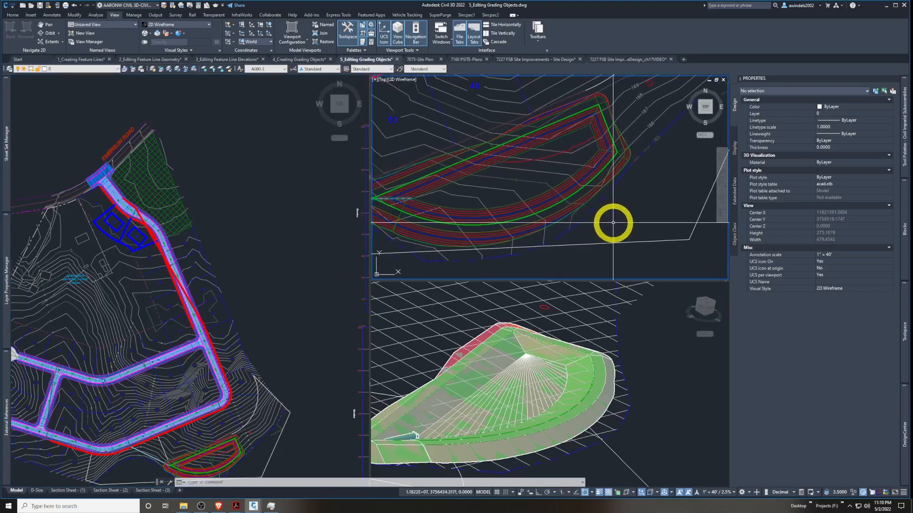
left_click(576, 191)
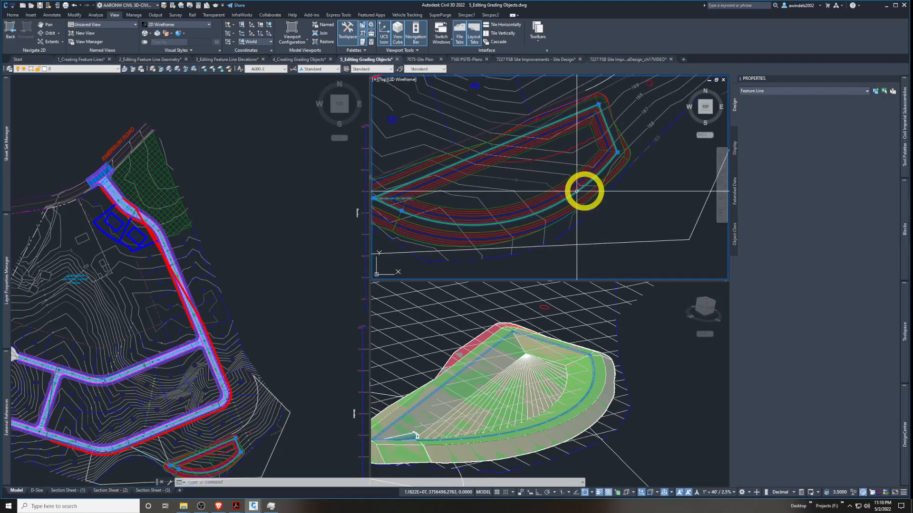
middle_click_drag(648, 129, 677, 198)
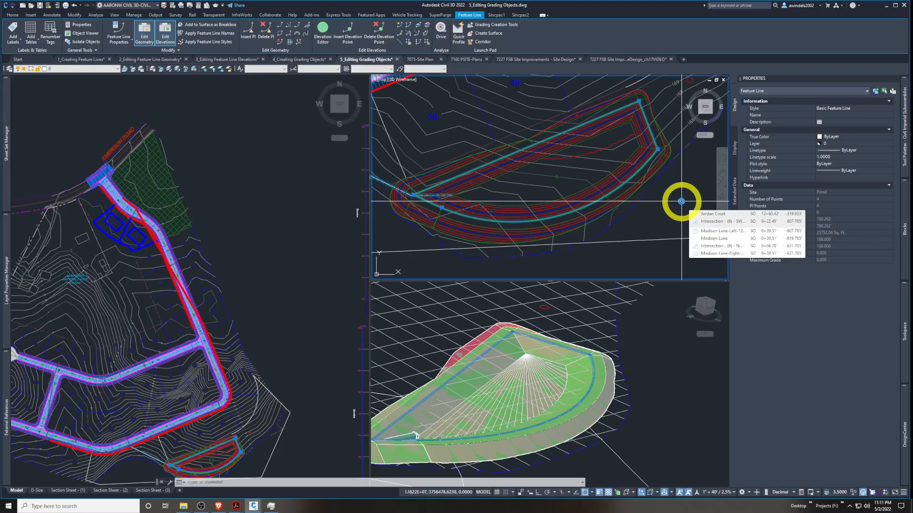
middle_click_drag(681, 202, 637, 241)
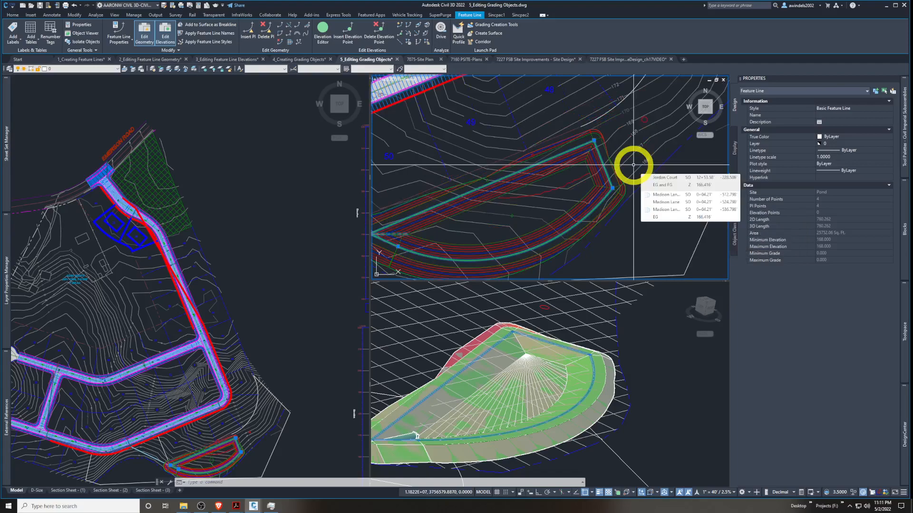
scroll(638, 161, "down", 2)
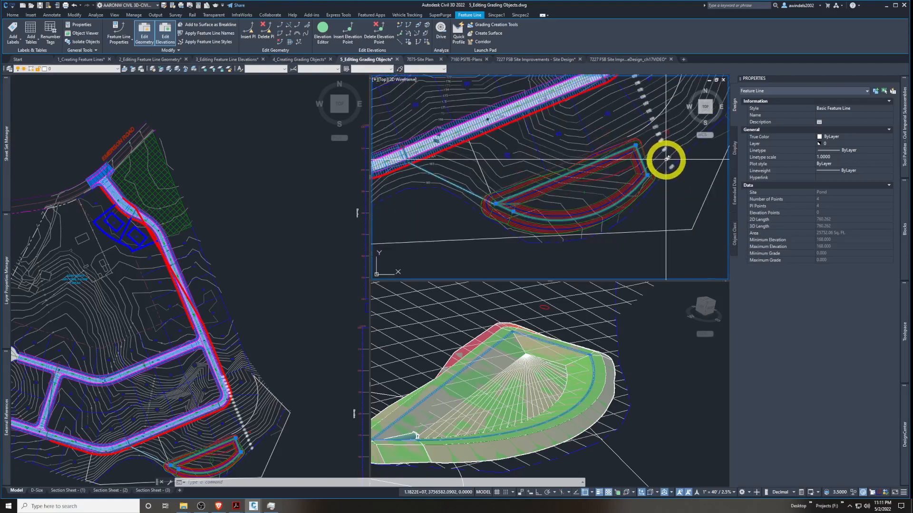
scroll(625, 179, "up", 2)
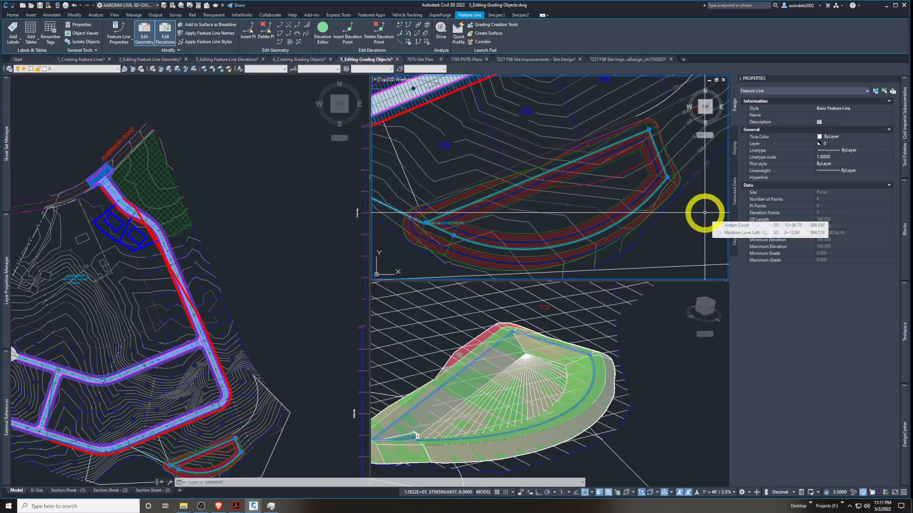
middle_click_drag(703, 212, 637, 214)
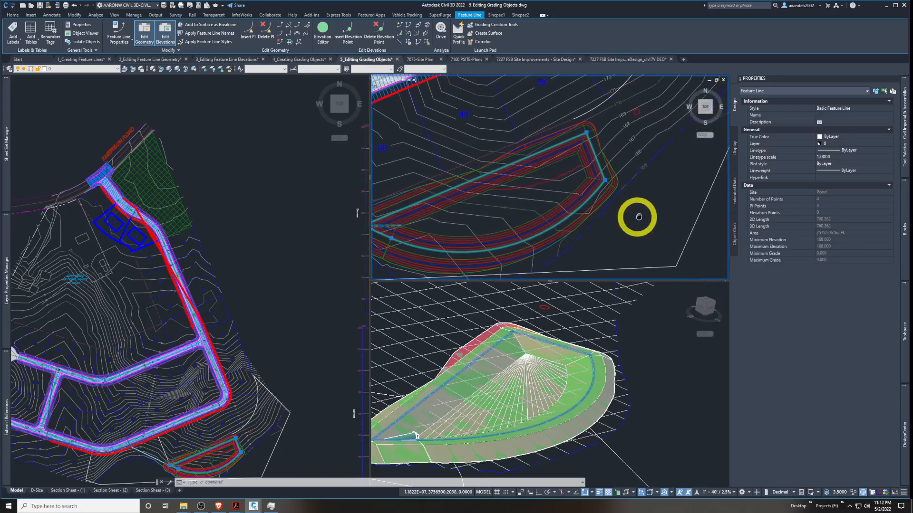
left_click(580, 132)
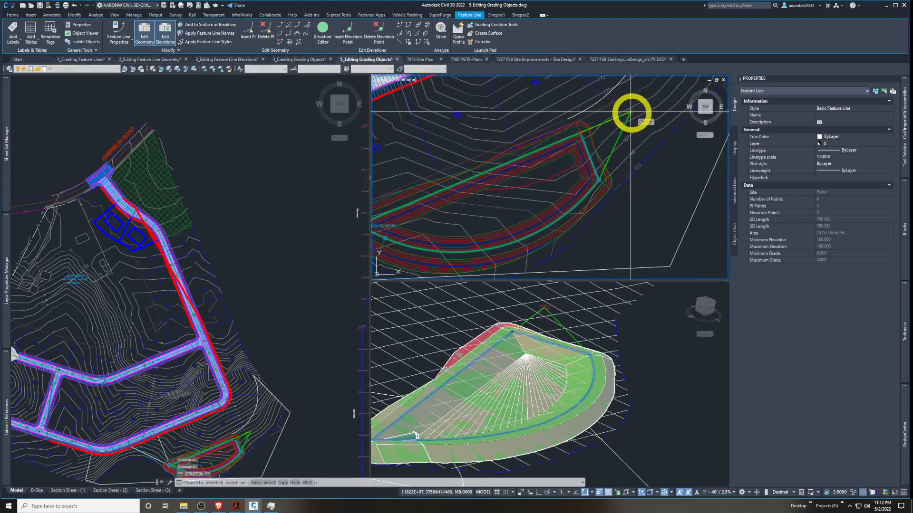
left_click(631, 112)
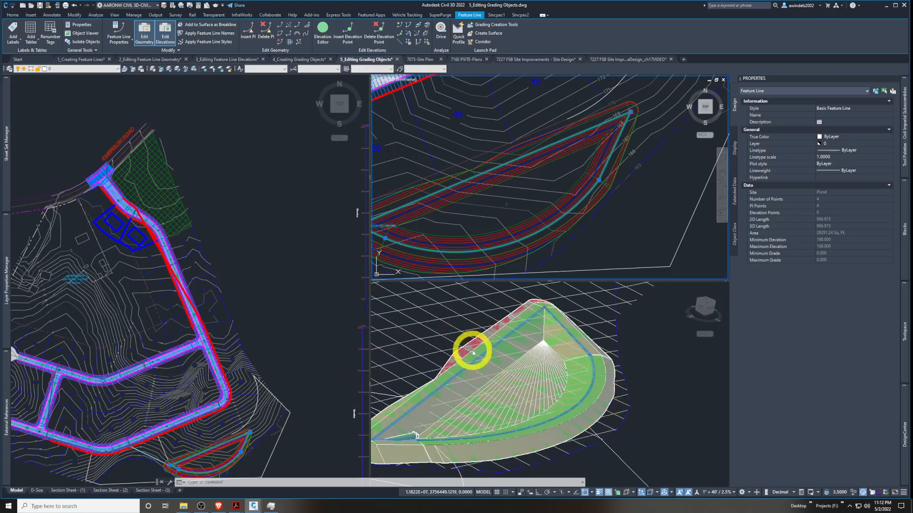
left_click(661, 212)
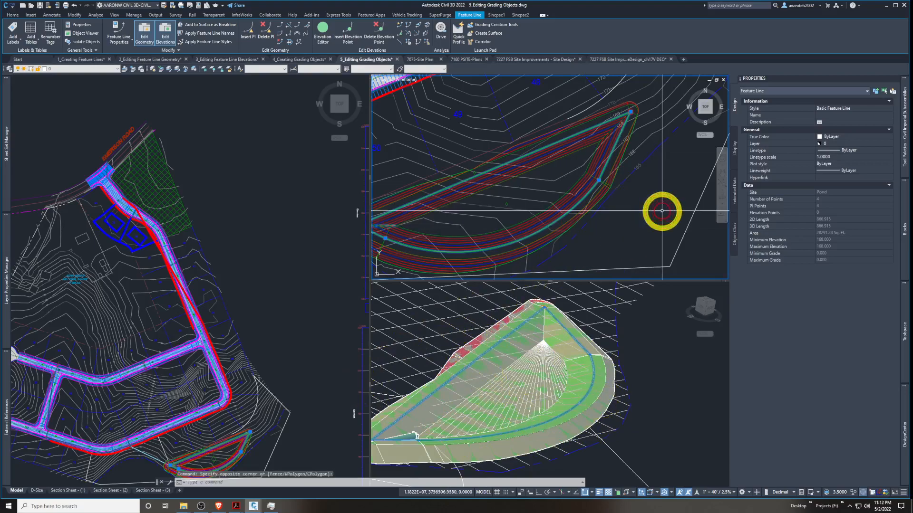
Turn on dynamic input and lower the whole pond feature line with an elevation difference of -1
middle_click_drag(634, 119, 663, 122)
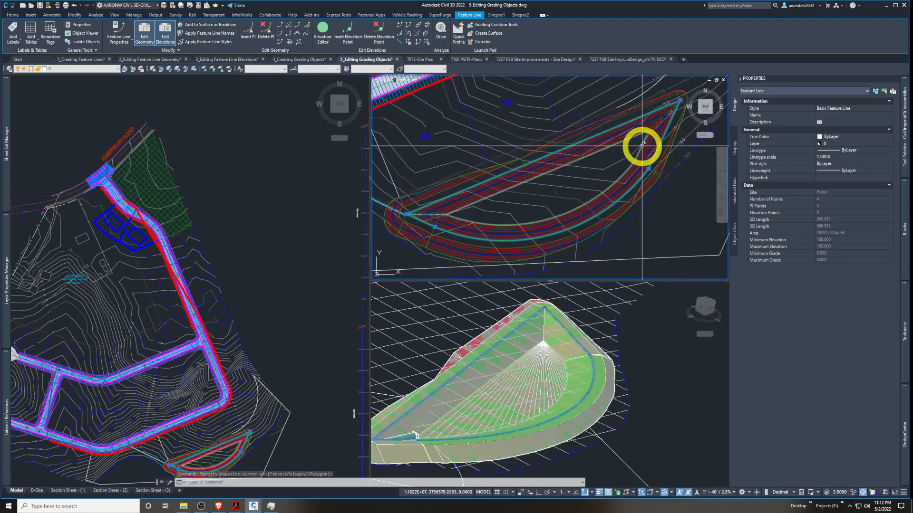
mouse_move(602, 170)
middle_mouse_down()
mouse_move(613, 158)
mouse_move(597, 164)
middle_mouse_up()
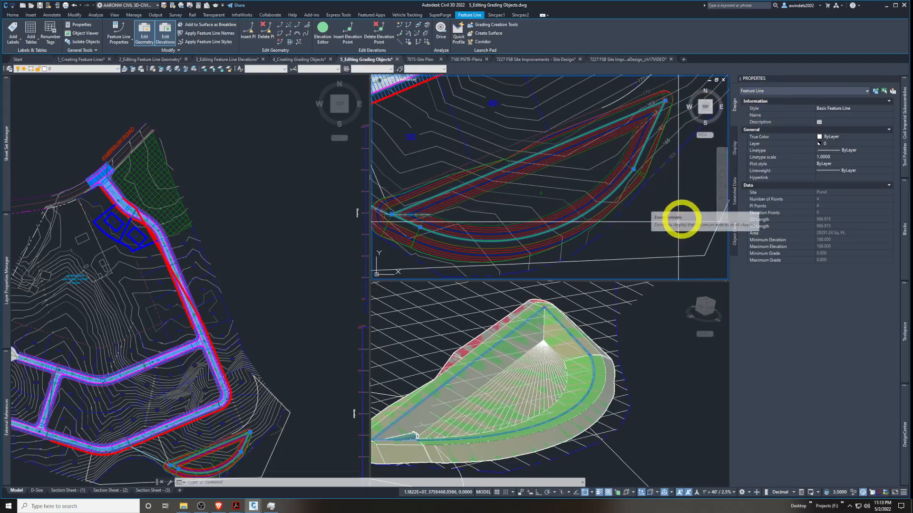
left_click(779, 93)
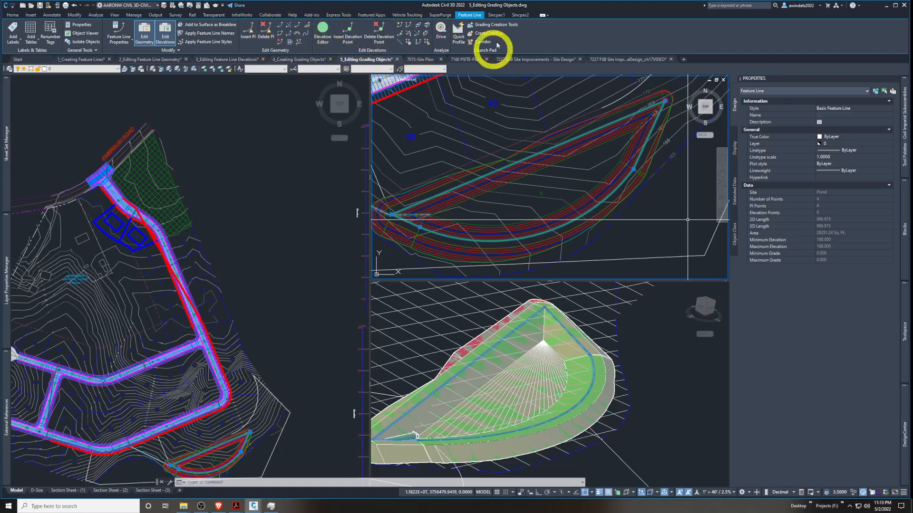
left_click(418, 43)
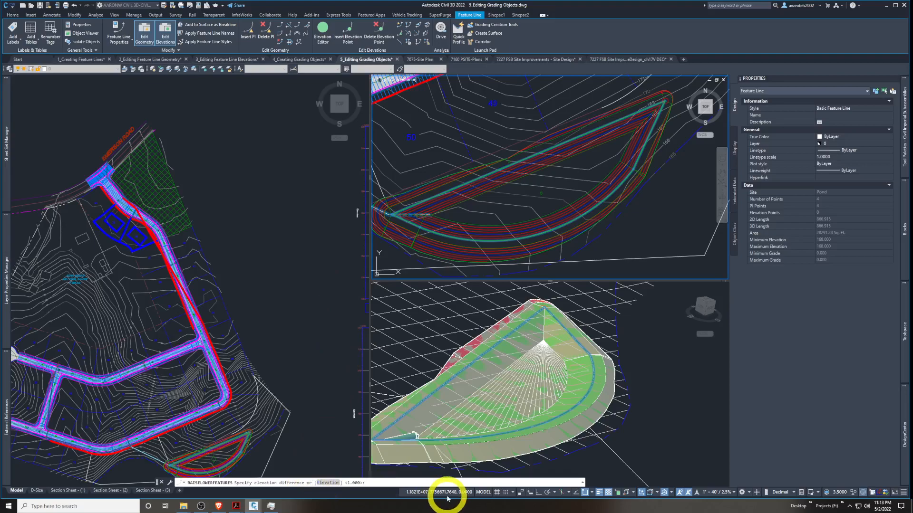
left_click(530, 494)
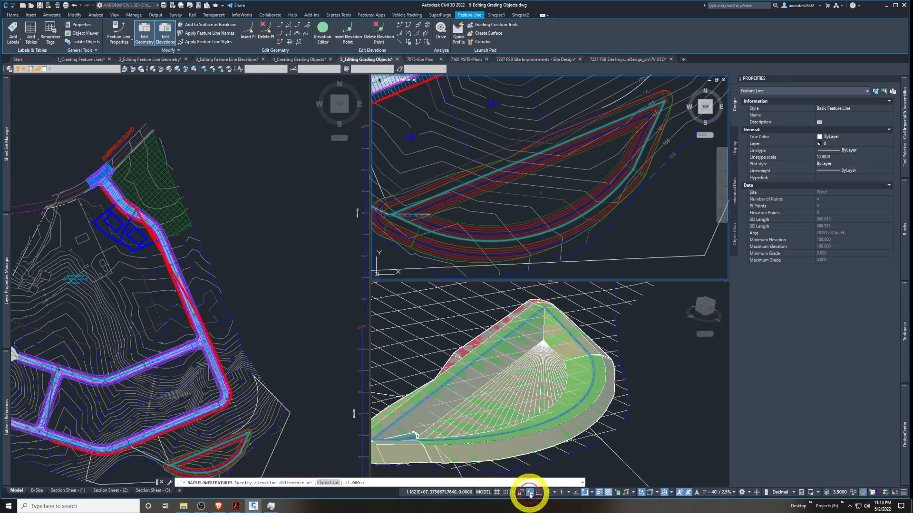
left_click(272, 276)
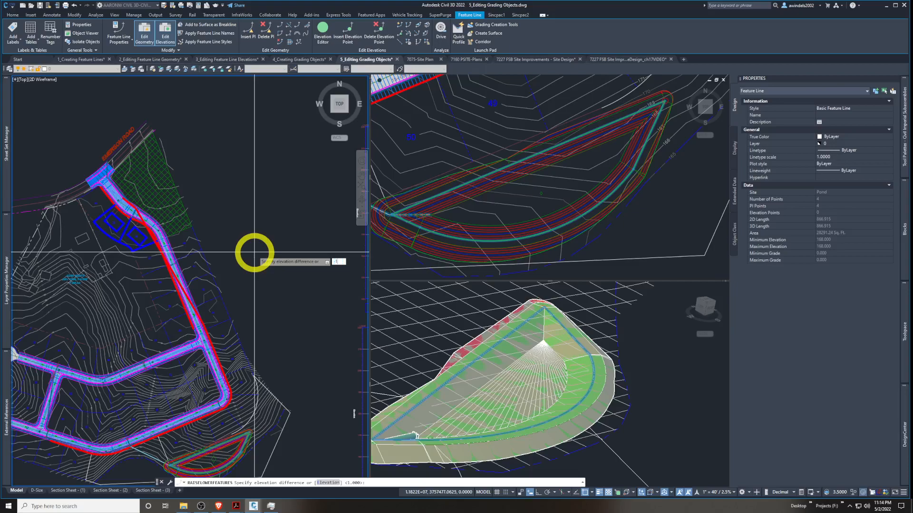
key("Return")
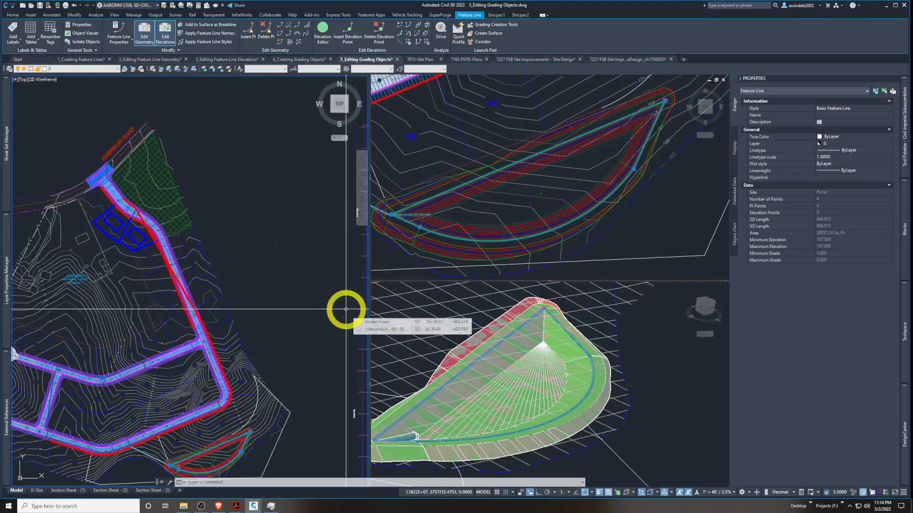
left_click(385, 258)
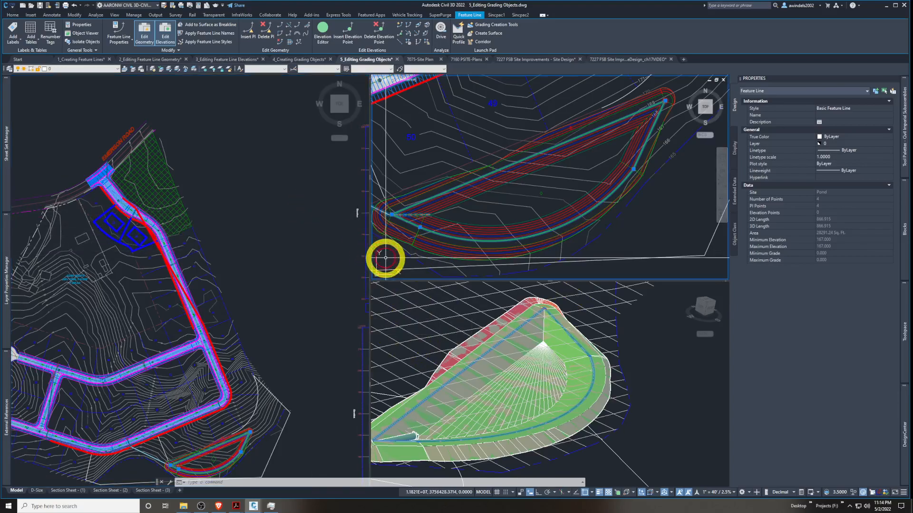
key("Escape")
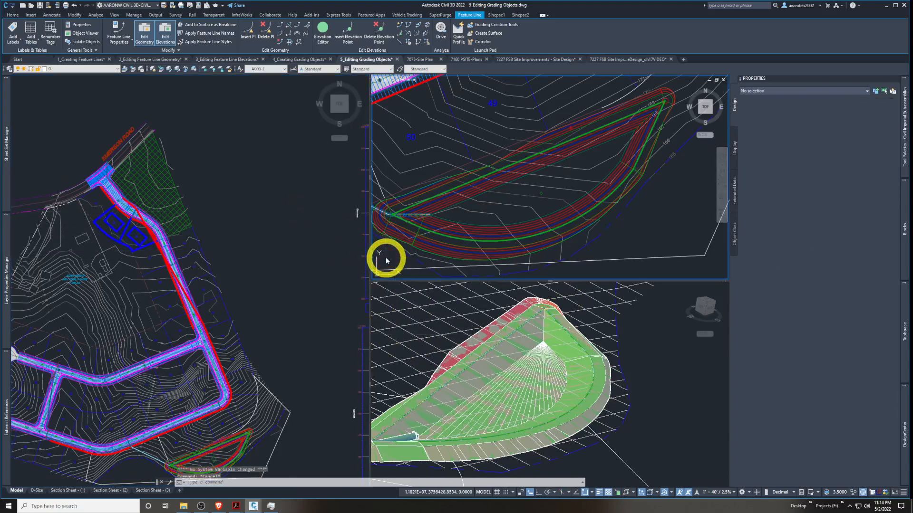
Open the Grading Editor for the pond's interior side slope, the Grade to Relative Elevation grading inside the feature line
scroll(391, 254, "up", 1)
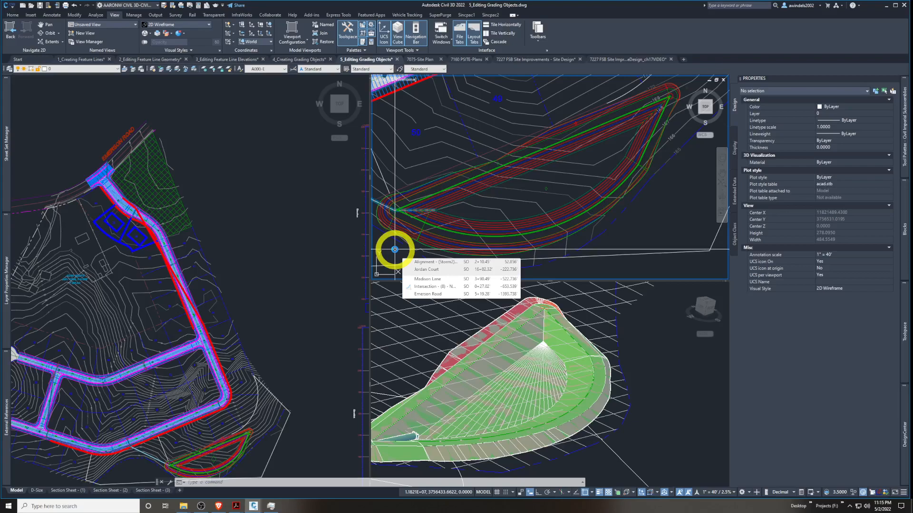
left_click(10, 15)
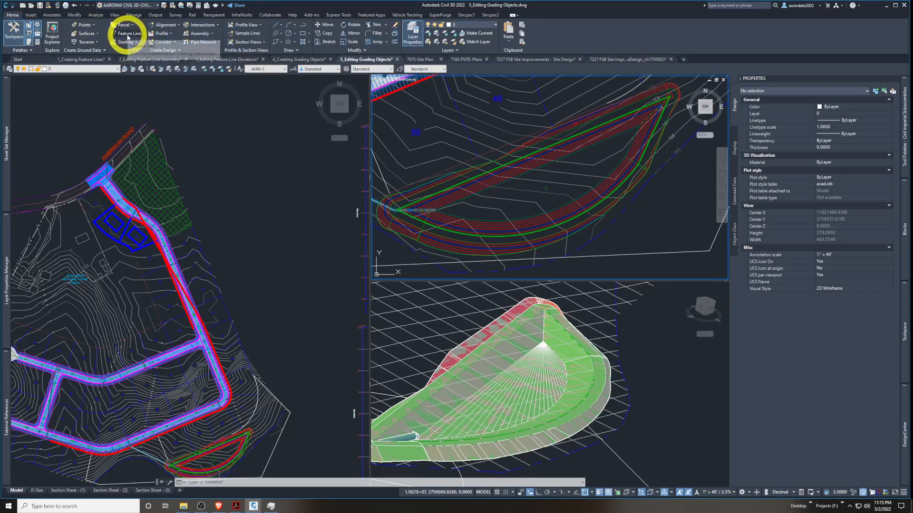
left_click(78, 17)
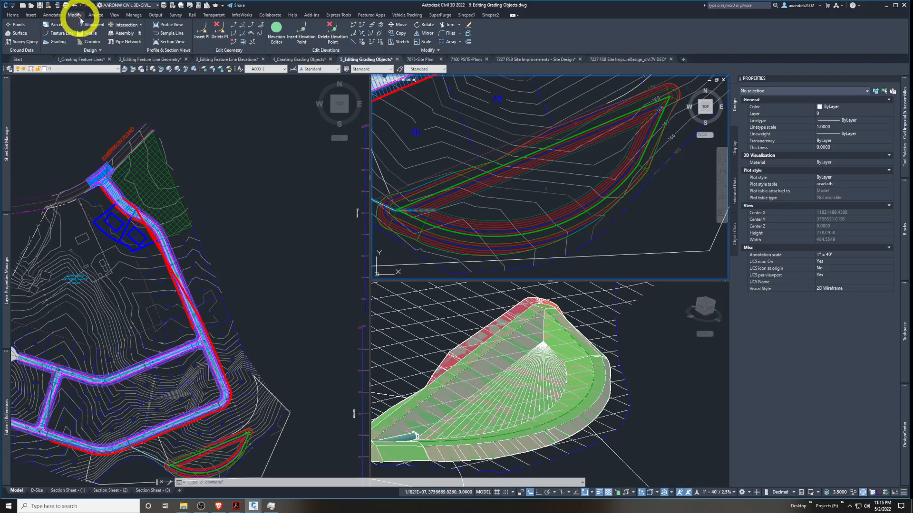
left_click(59, 43)
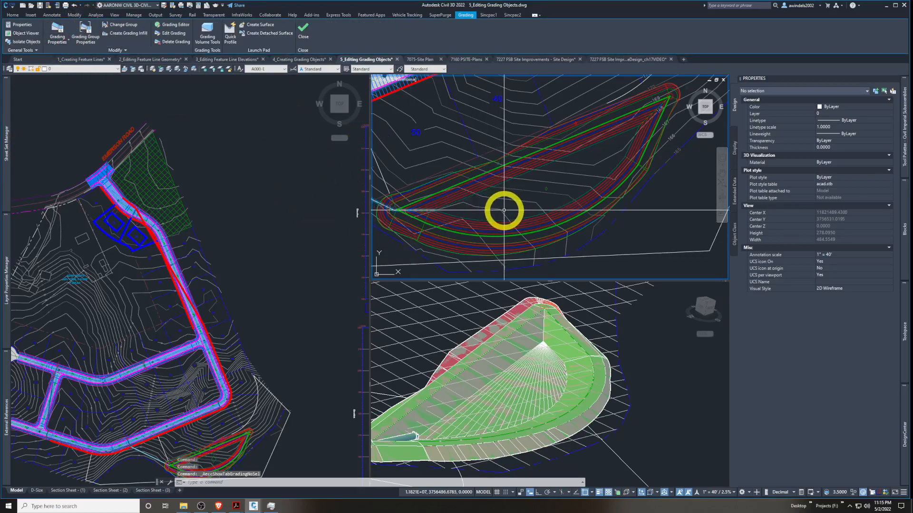
middle_click_drag(520, 219, 525, 211)
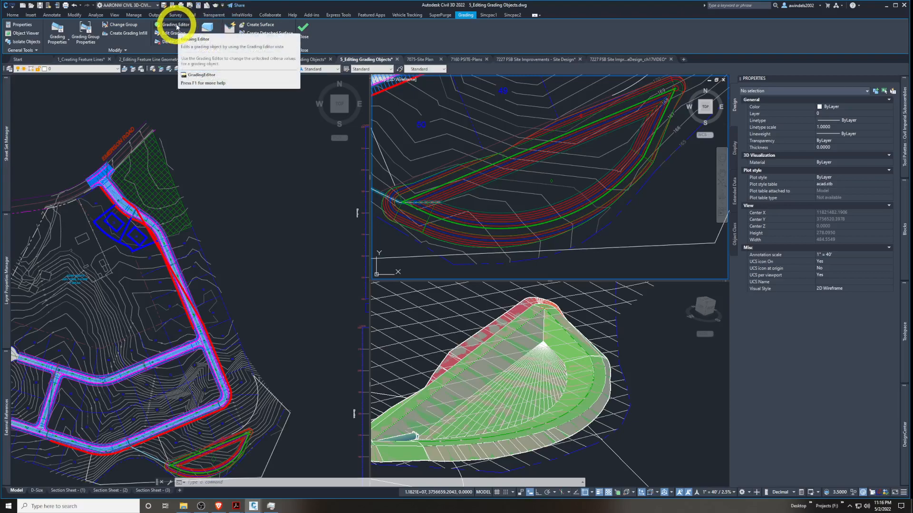
left_click(176, 26)
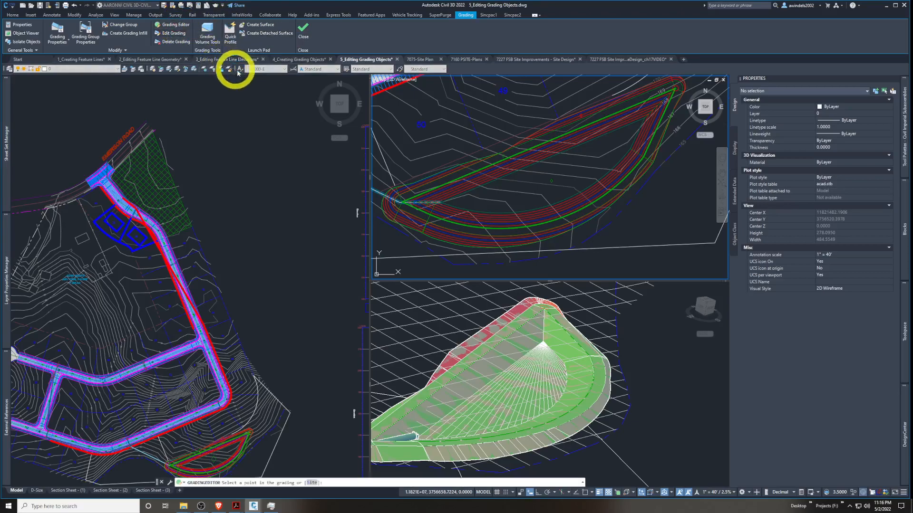
left_click(216, 113)
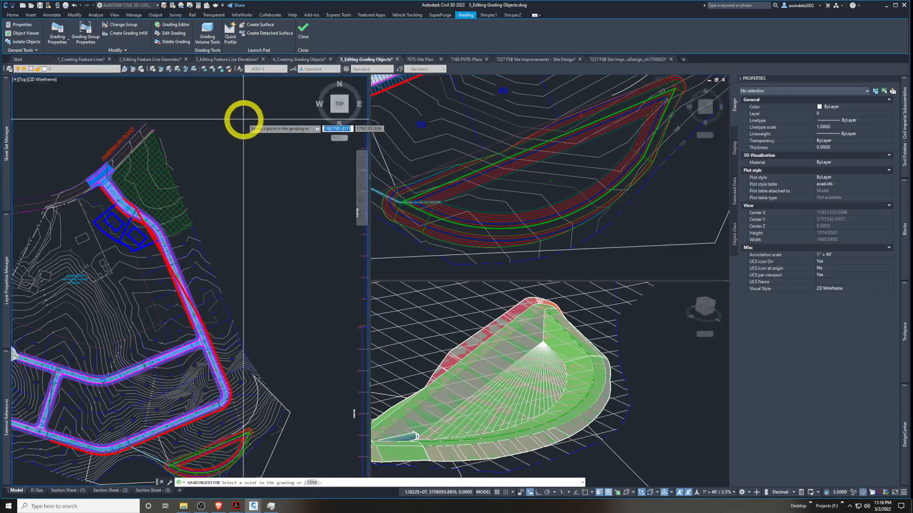
left_click(499, 201)
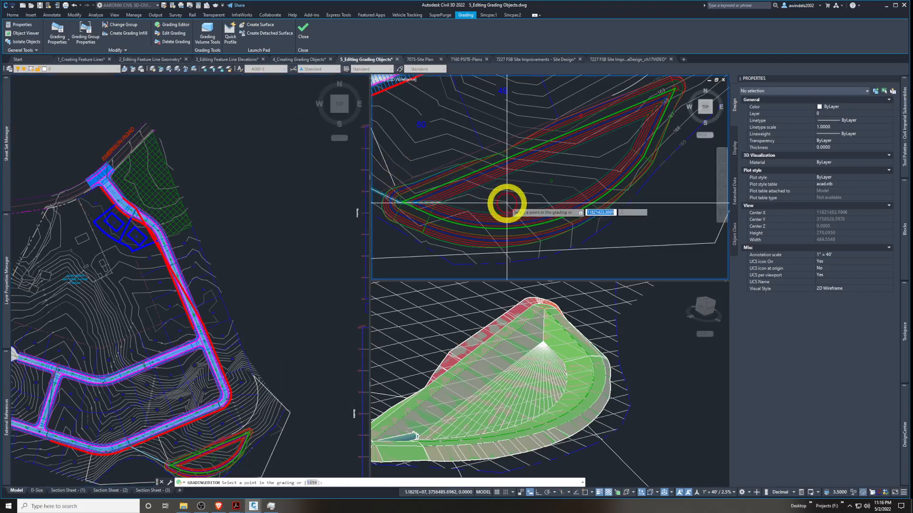
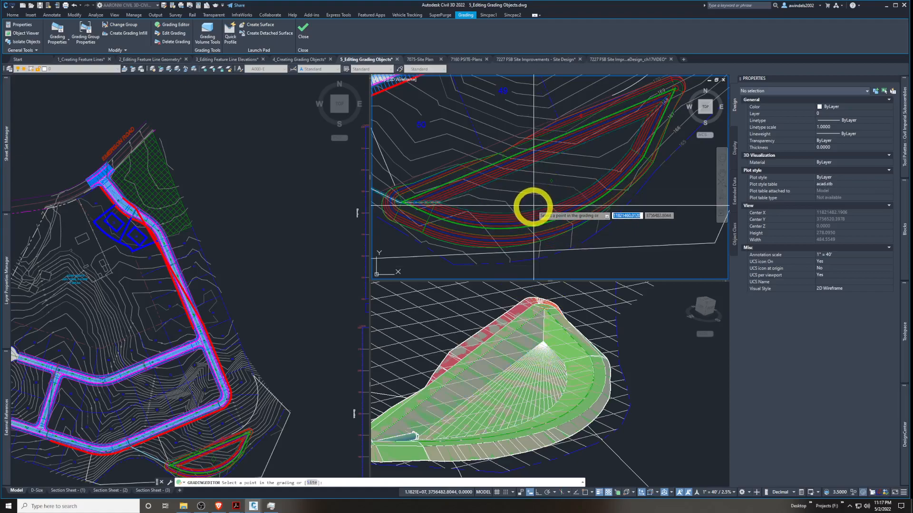
left_click(532, 211)
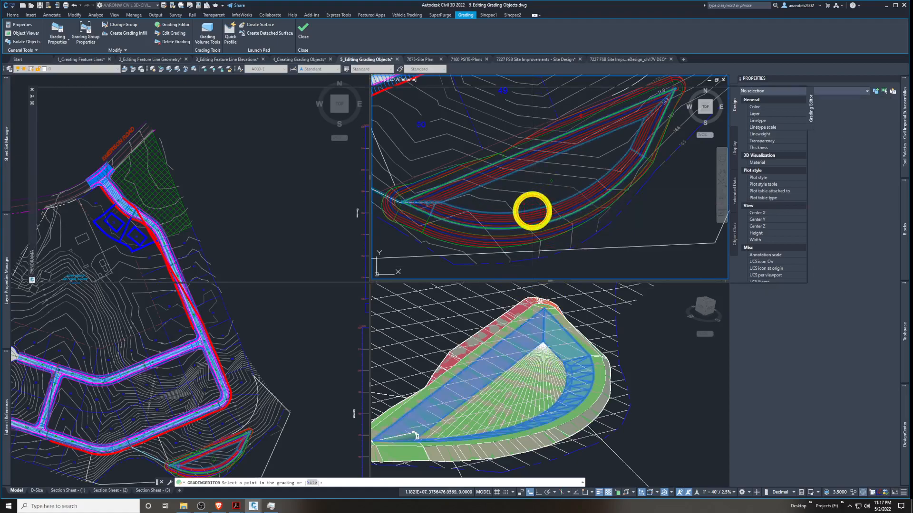
left_click(532, 210)
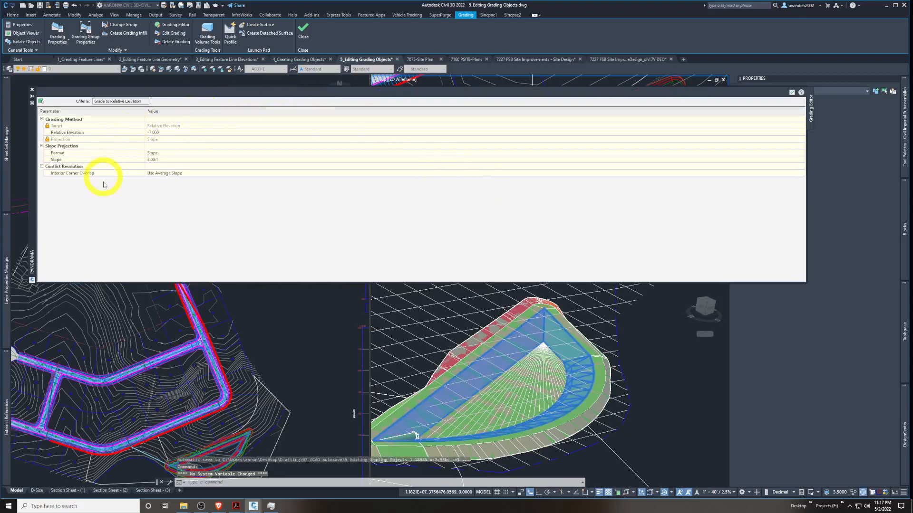
Set the interior slope grading's relative elevation to -6 and collapse the editor window
left_click(200, 133)
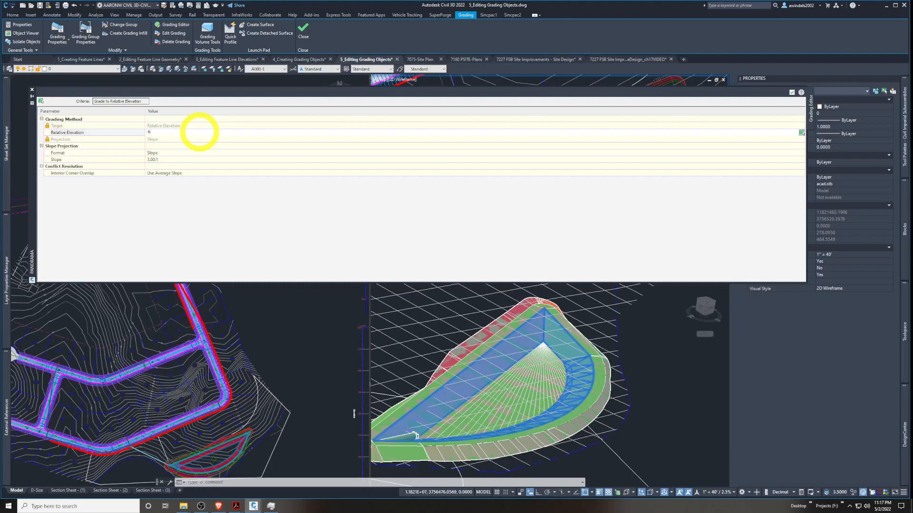
key("Return")
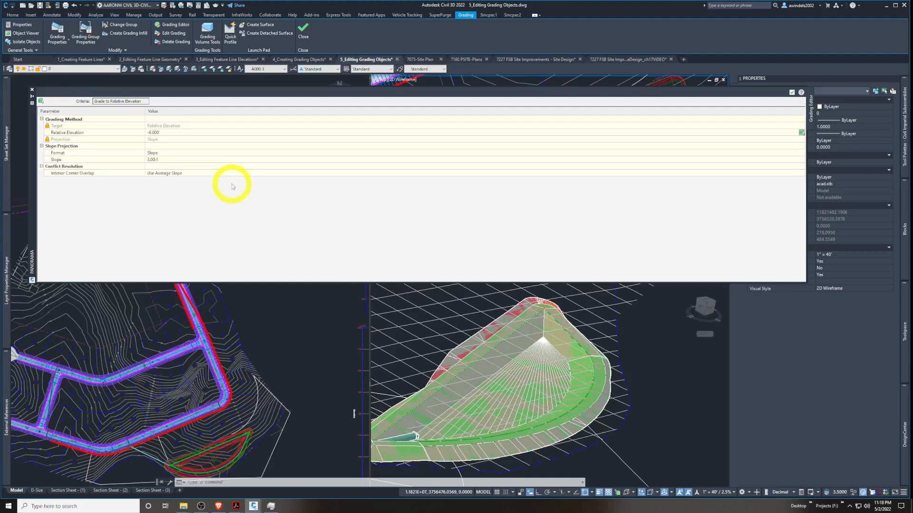
left_click(168, 159)
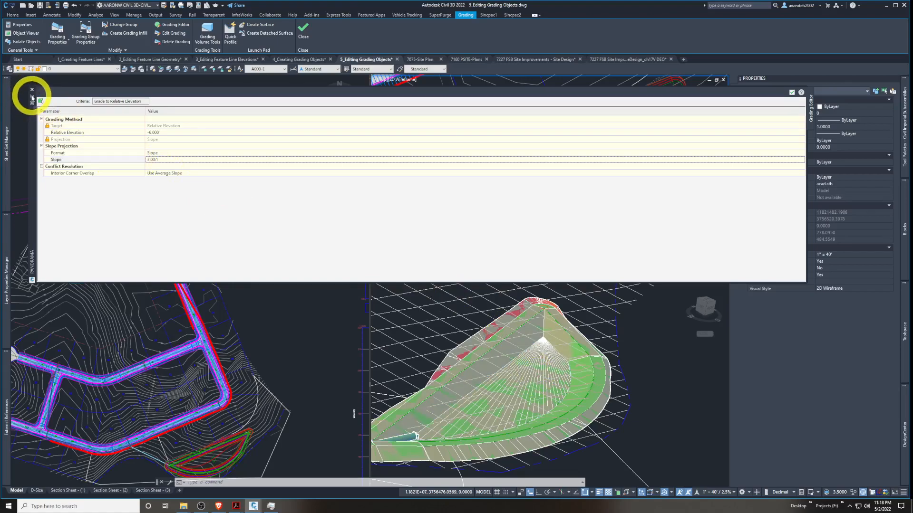
left_click(33, 97)
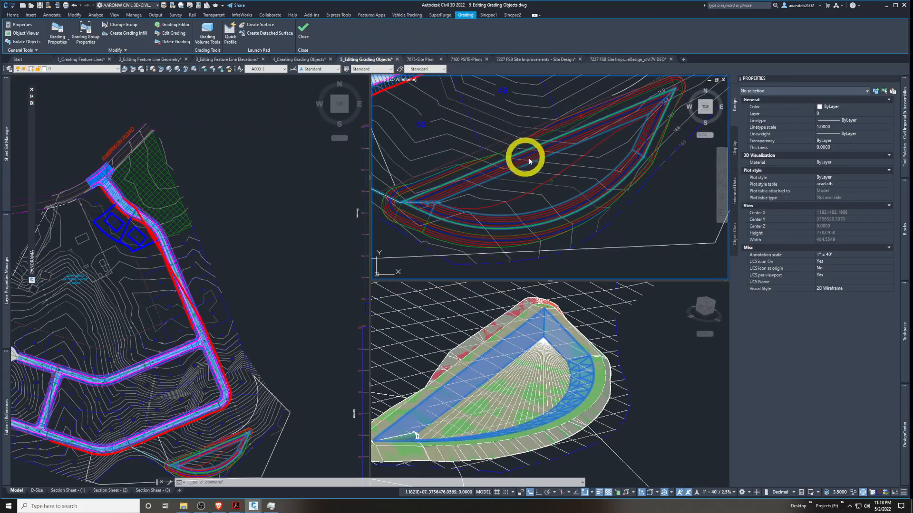
Inspect the grading properties of the pond bottom's infill grading, including its grading group options, and close them without changes
mouse_move(498, 206)
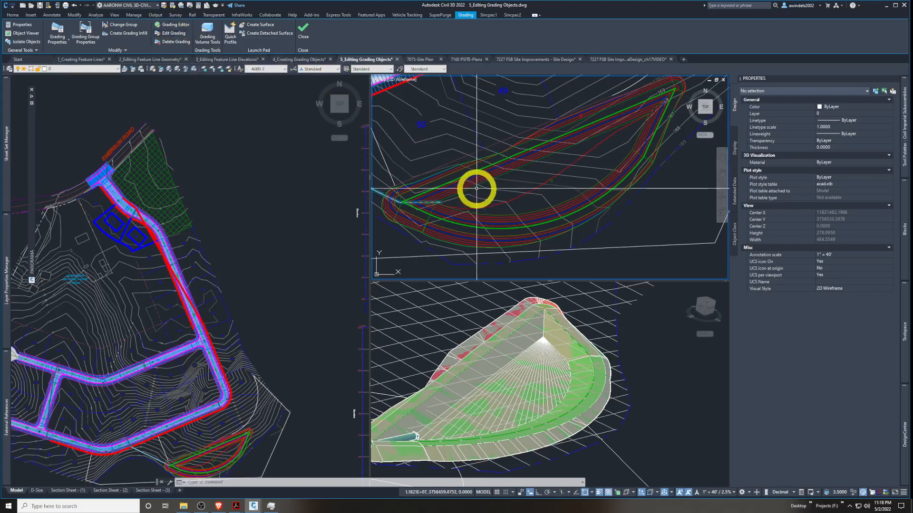
right_click(552, 182)
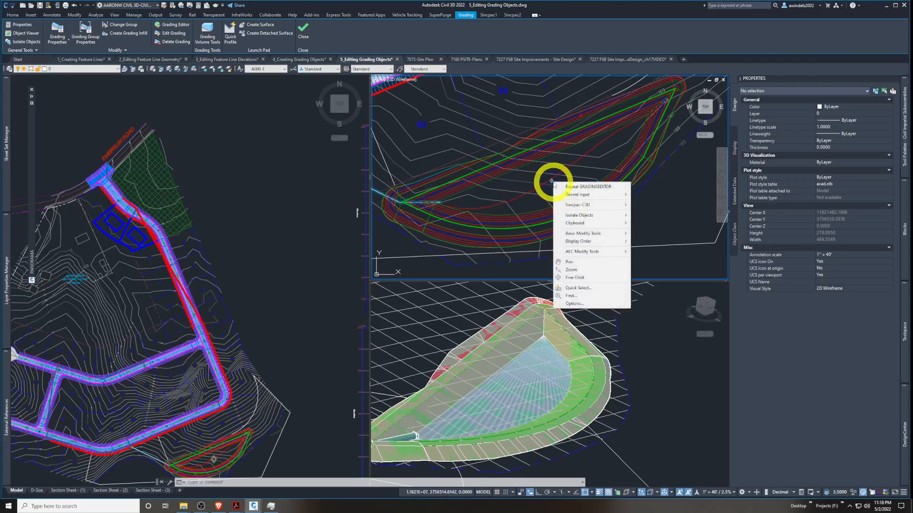
key("Escape")
left_click(552, 181)
right_click(553, 181)
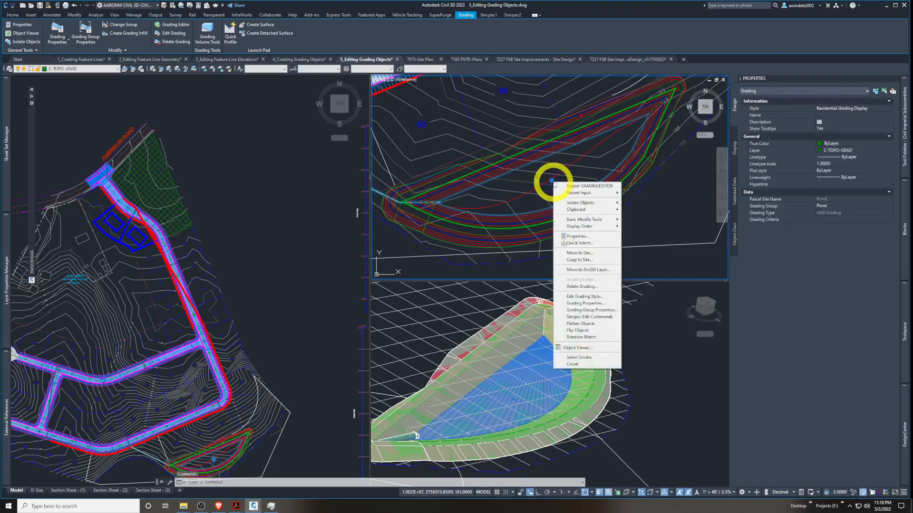
left_click(607, 304)
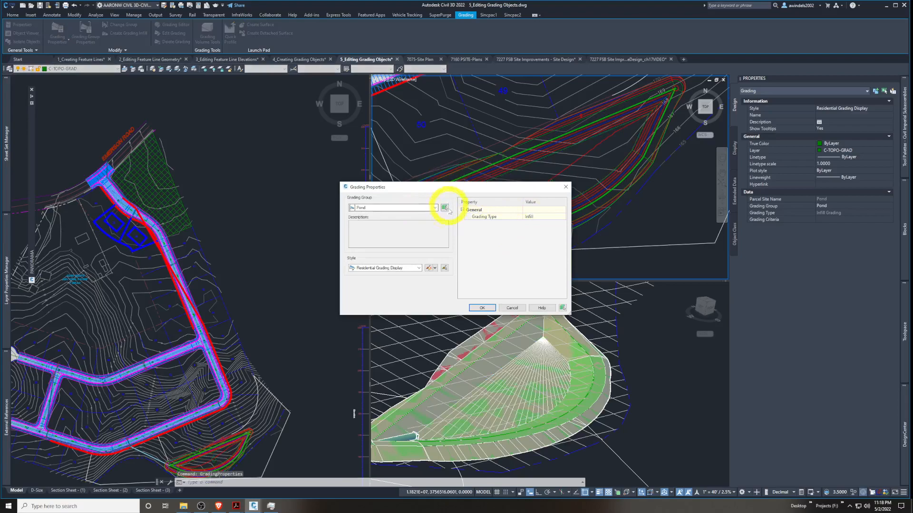
left_click(433, 209)
left_click(431, 209)
key("Escape")
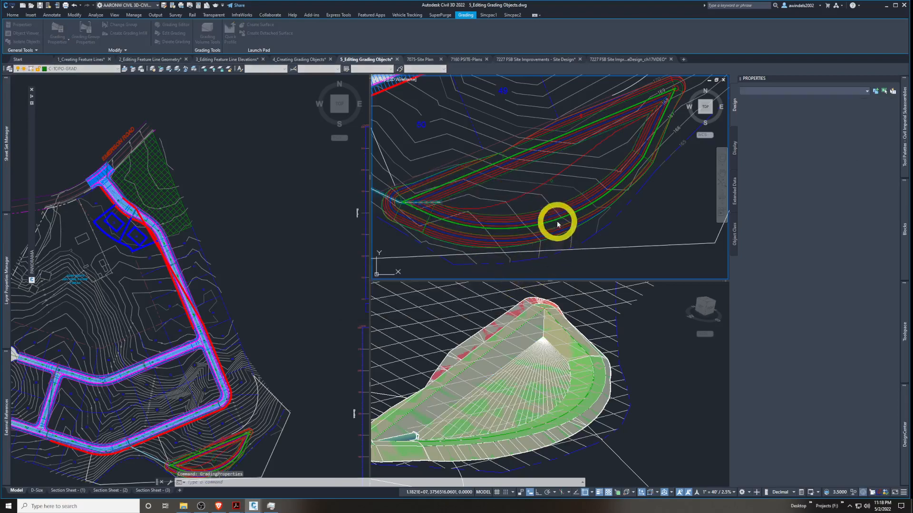
Examine the infill grading's center marker up close in the pond plan view, then clear the selection
middle_click_drag(554, 195, 554, 194)
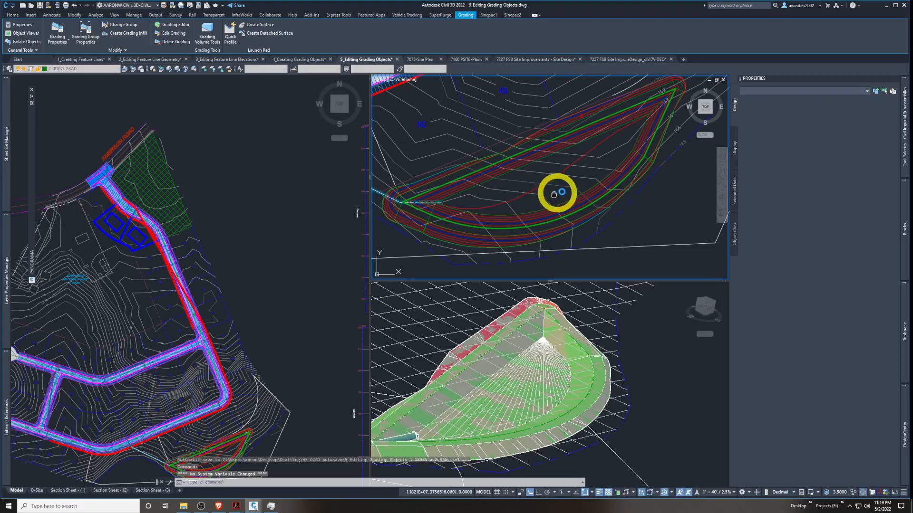
middle_click_drag(560, 179, 561, 179)
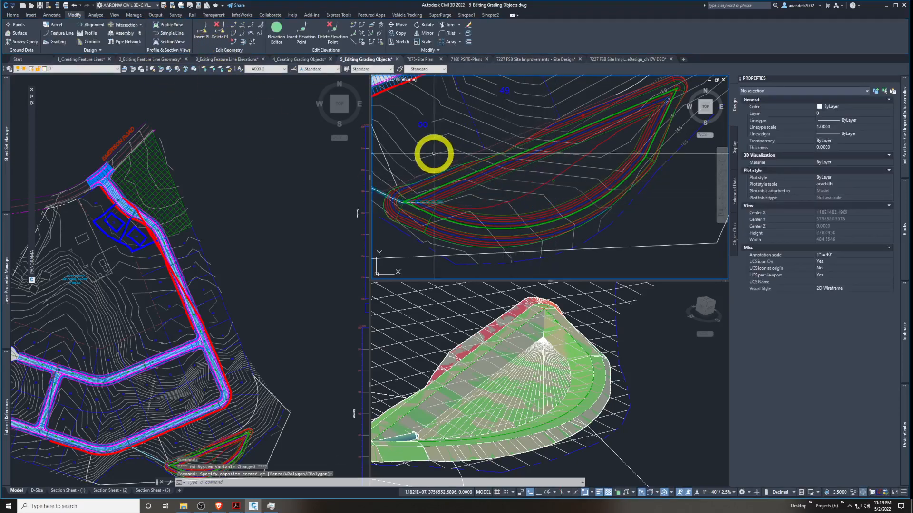
left_click(557, 183)
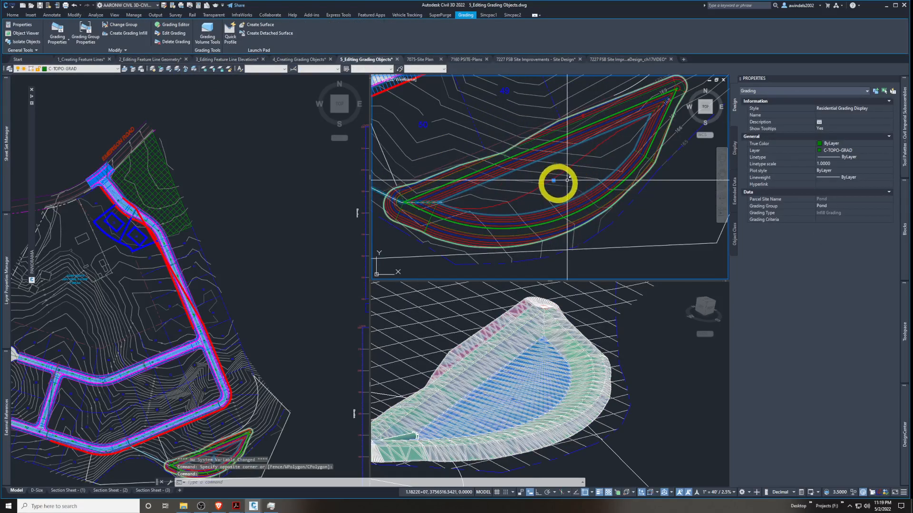
scroll(541, 172, "up", 5)
scroll(542, 177, "down", 4)
scroll(547, 179, "down", 4)
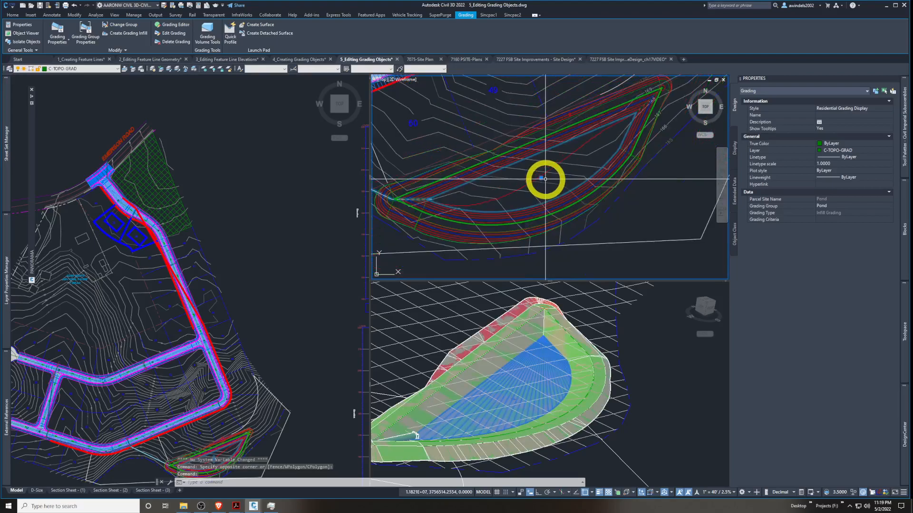
key("Escape")
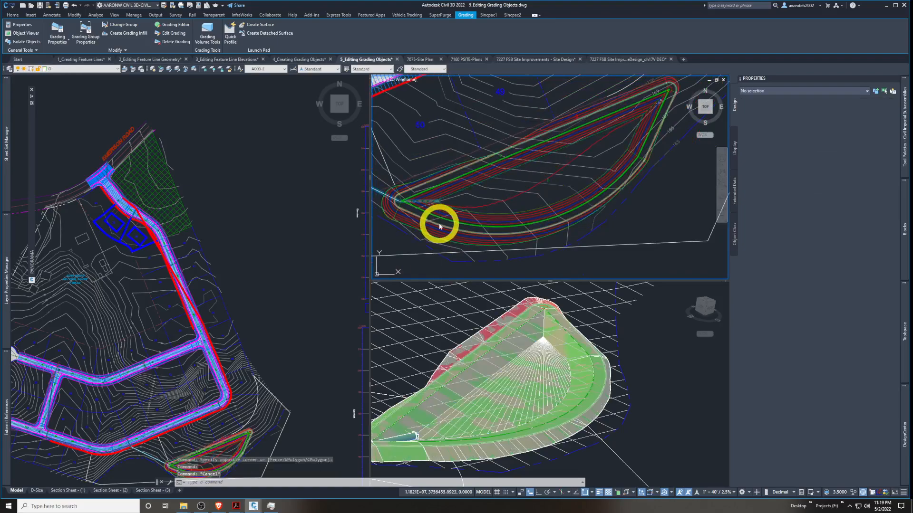
Edit the Grade to Distance grading around the pond's rim, setting its distance to 12 and keeping the default Grade format and grade value
left_click(429, 218)
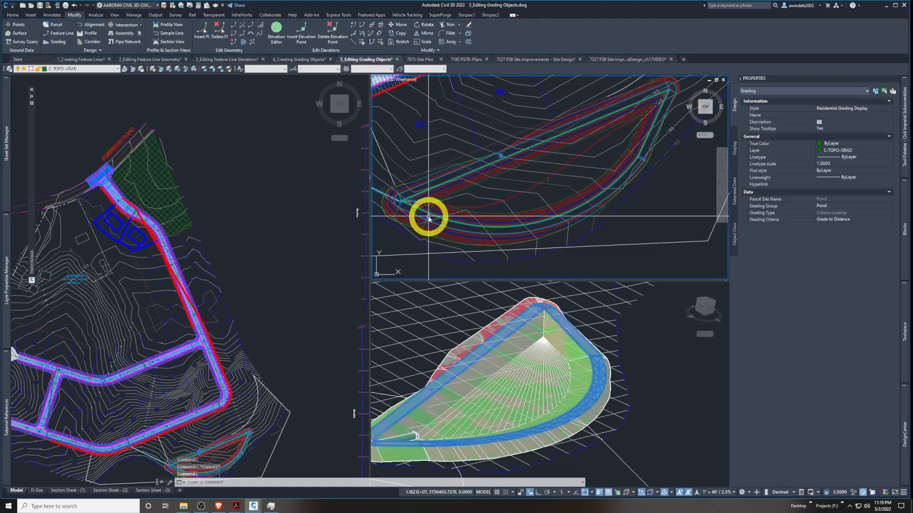
scroll(429, 219, "up", 6)
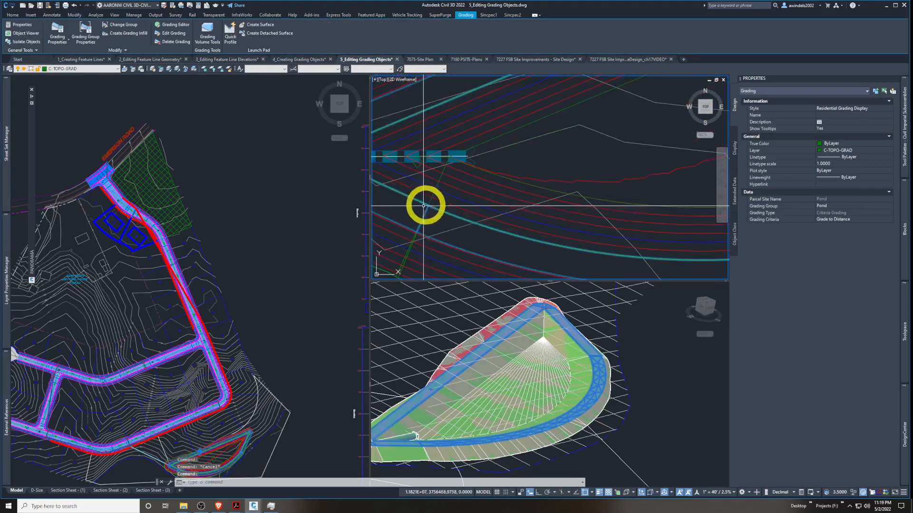
scroll(420, 253, "down", 5)
middle_click_drag(464, 207, 510, 221)
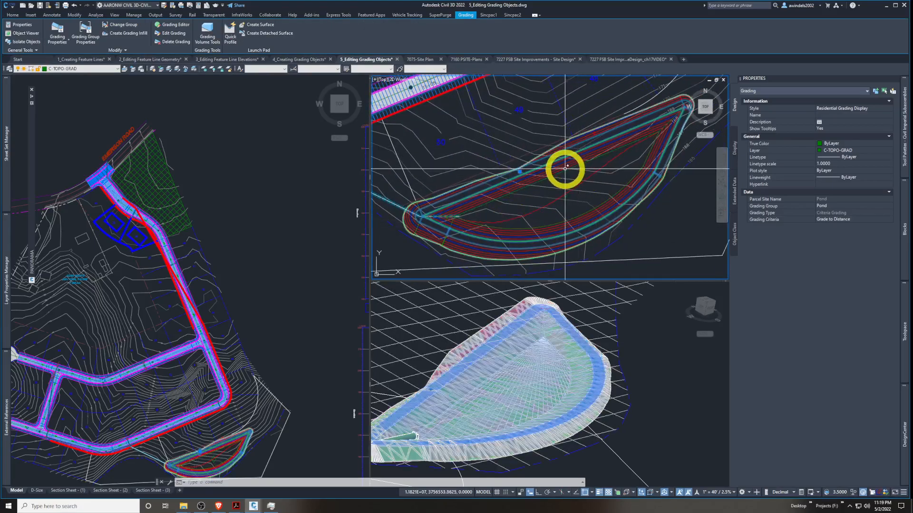
middle_click_drag(554, 182, 535, 172)
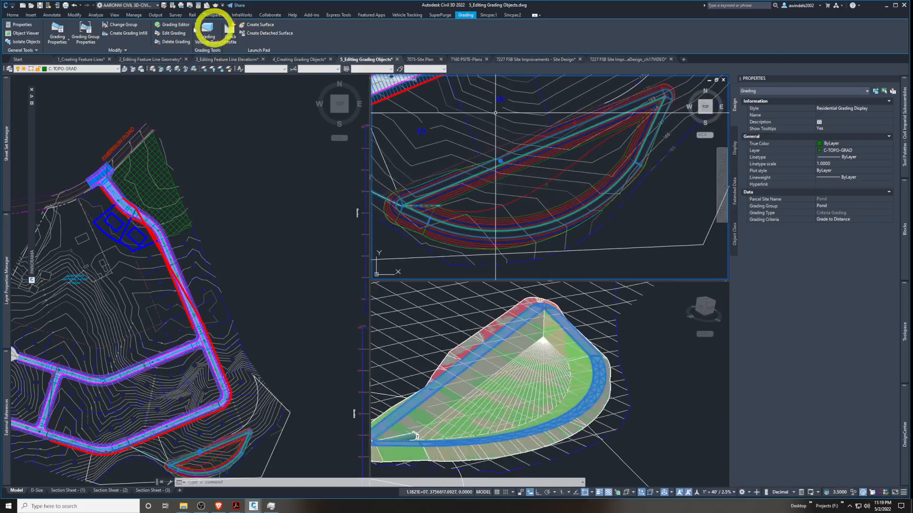
left_click(171, 38)
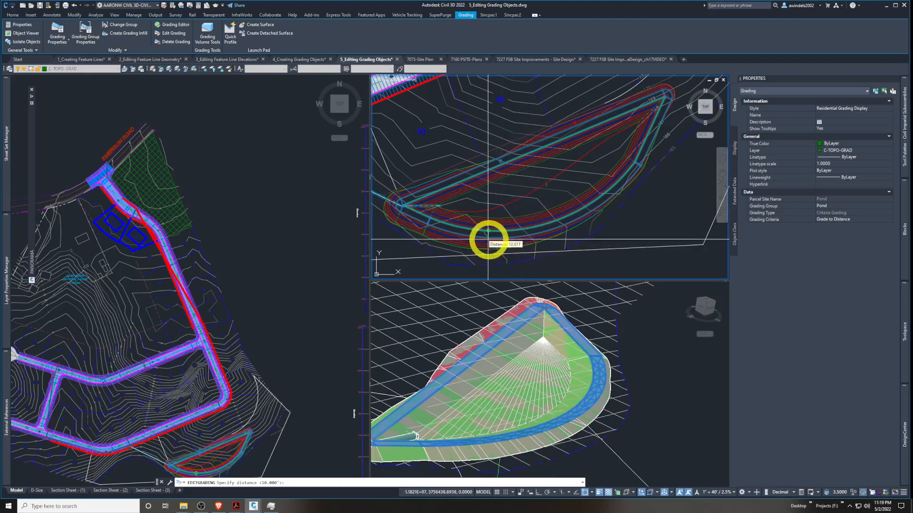
scroll(487, 239, "up", 3)
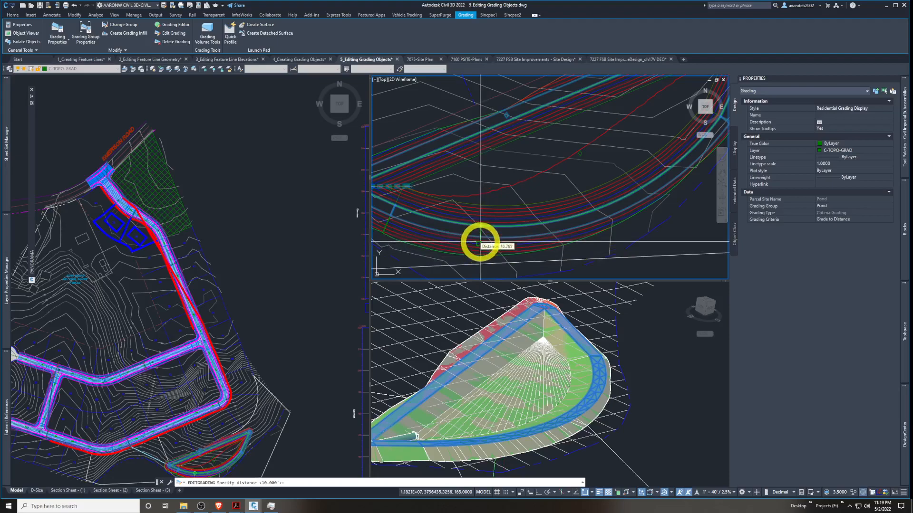
type("12")
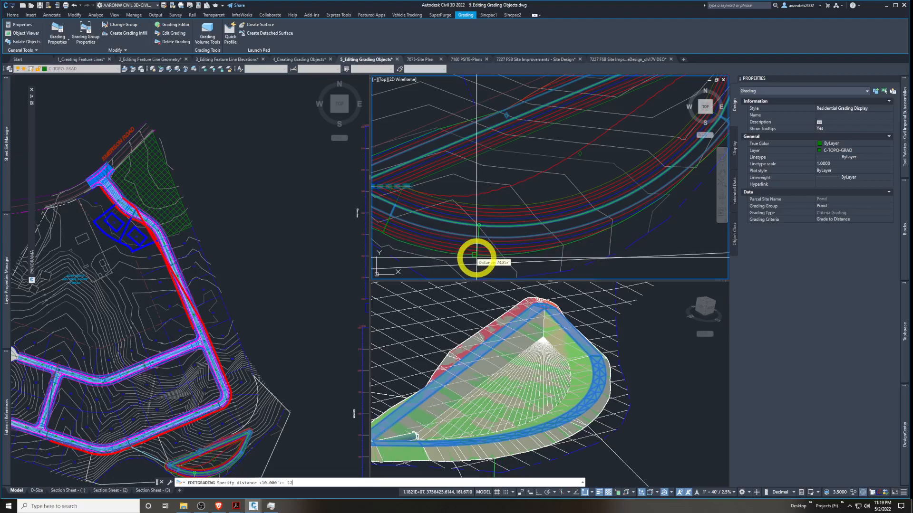
key("Return")
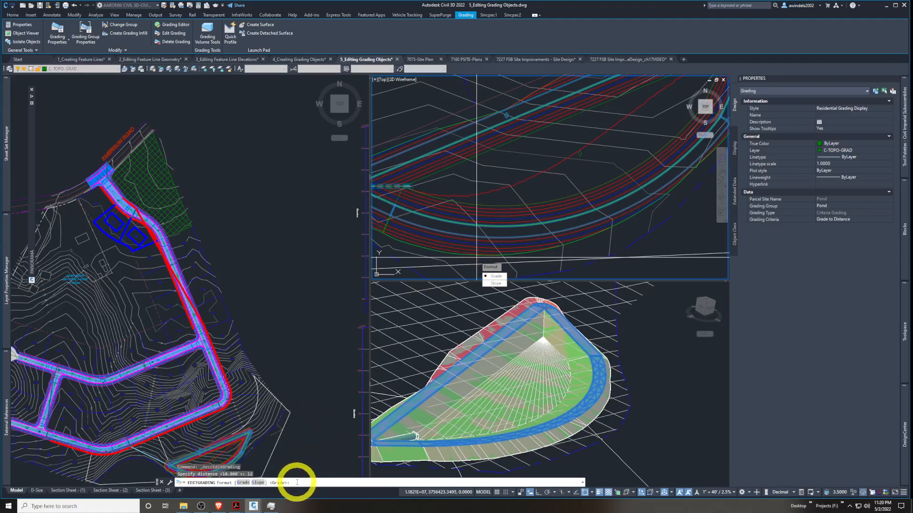
key("Return")
key("Return")
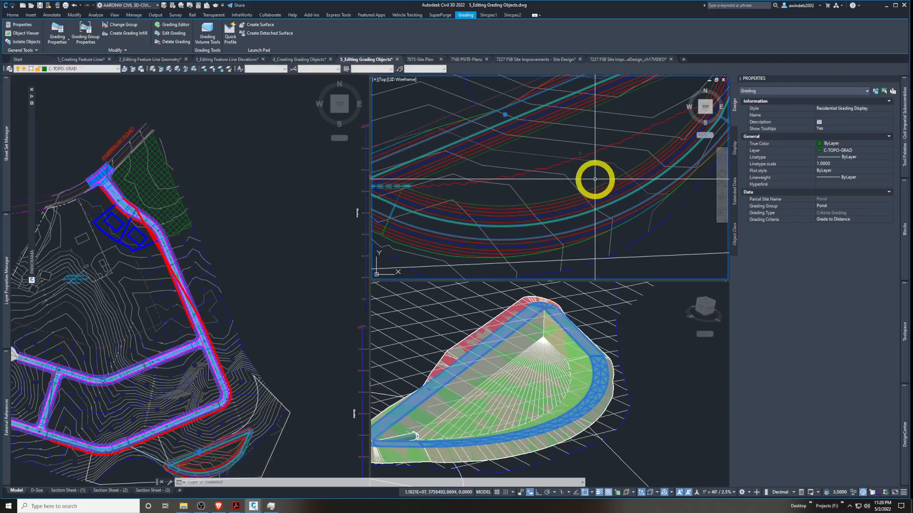
mouse_move(595, 180)
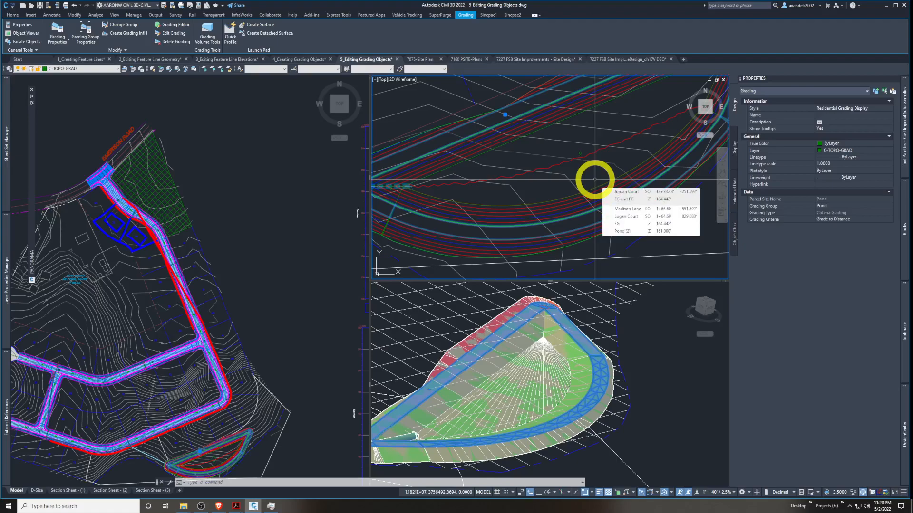
scroll(595, 179, "down", 4)
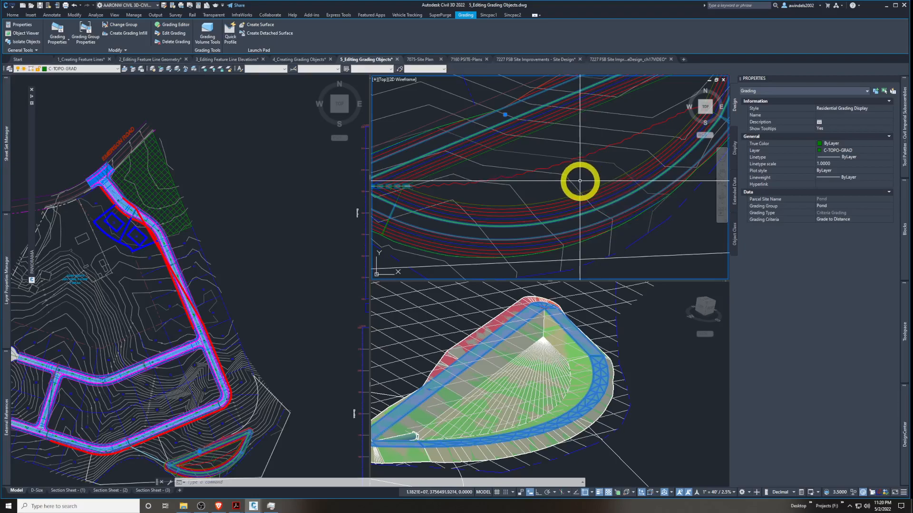
middle_click_drag(583, 179, 586, 196)
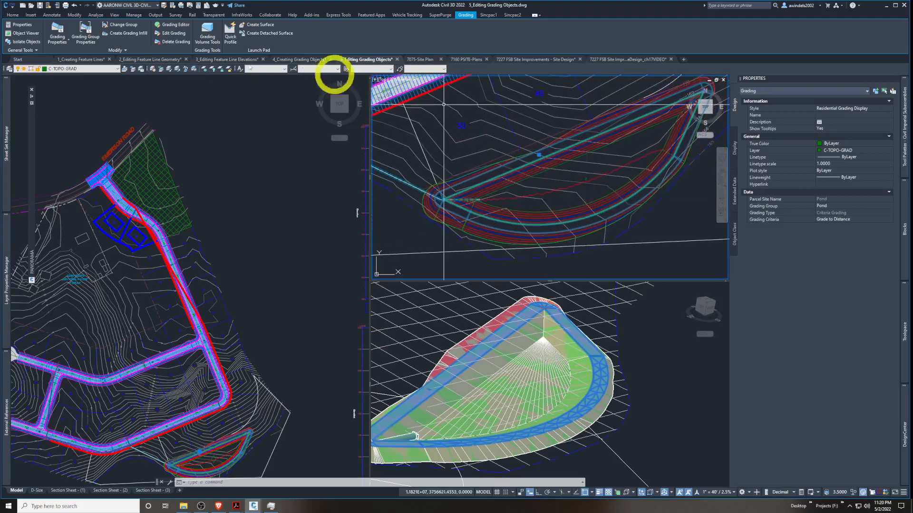
left_click(179, 33)
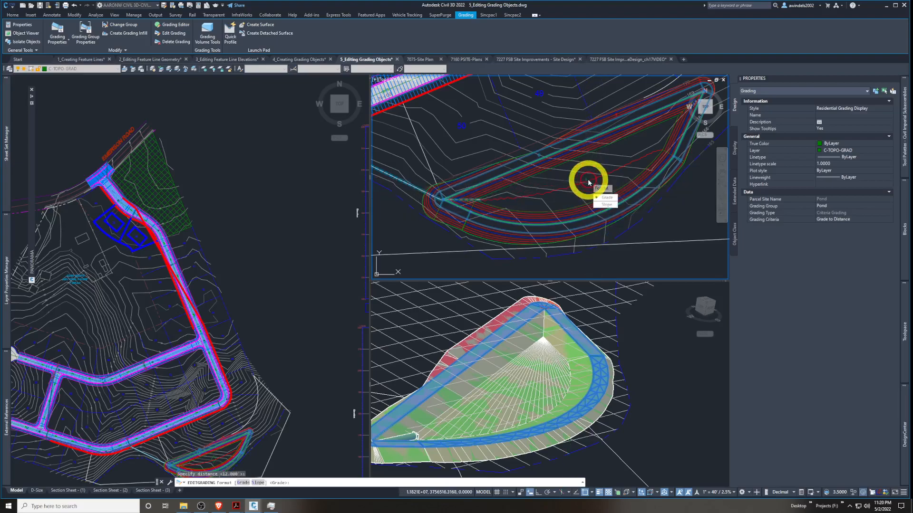
key("Return")
key("Escape")
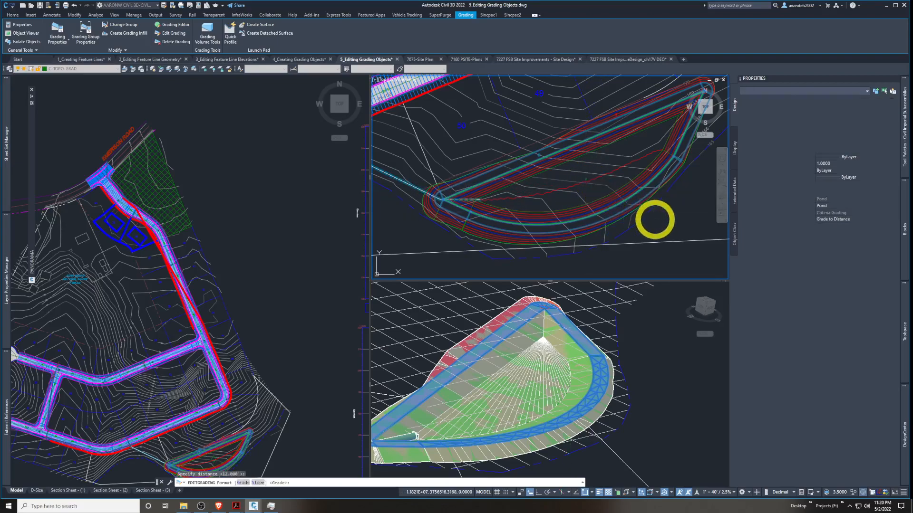
left_click(661, 220)
key("Escape")
key("Escape")
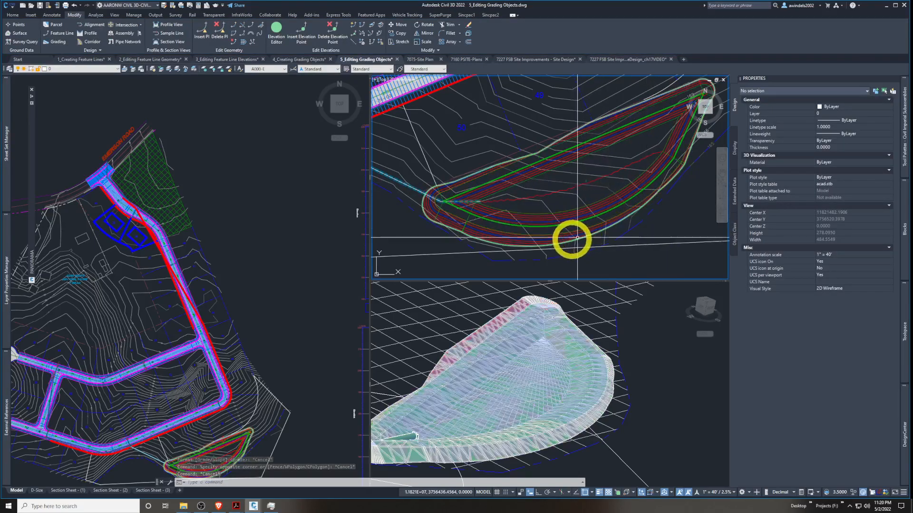
Edit the Grade to Surface grading around the pond's outer edge, keeping the Slope format and setting both cut and fill slopes to 5:1
scroll(447, 200, "up", 3)
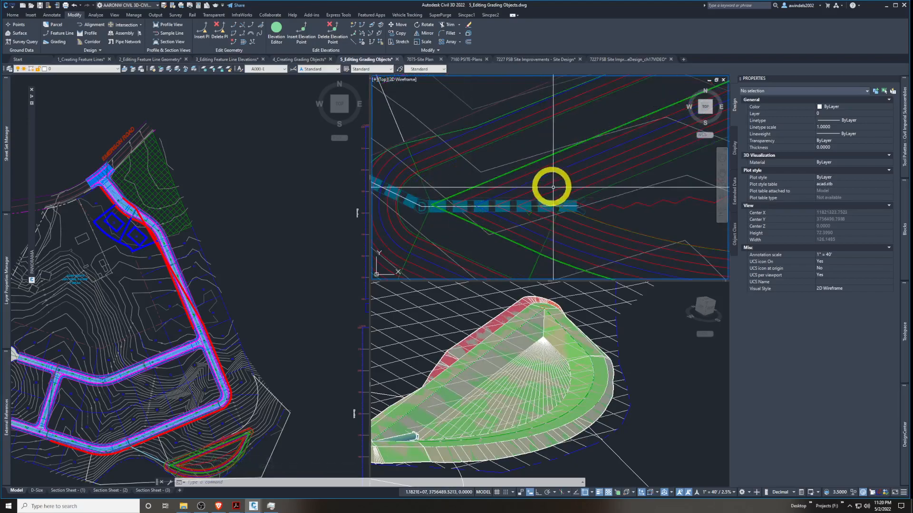
scroll(555, 185, "up", 5)
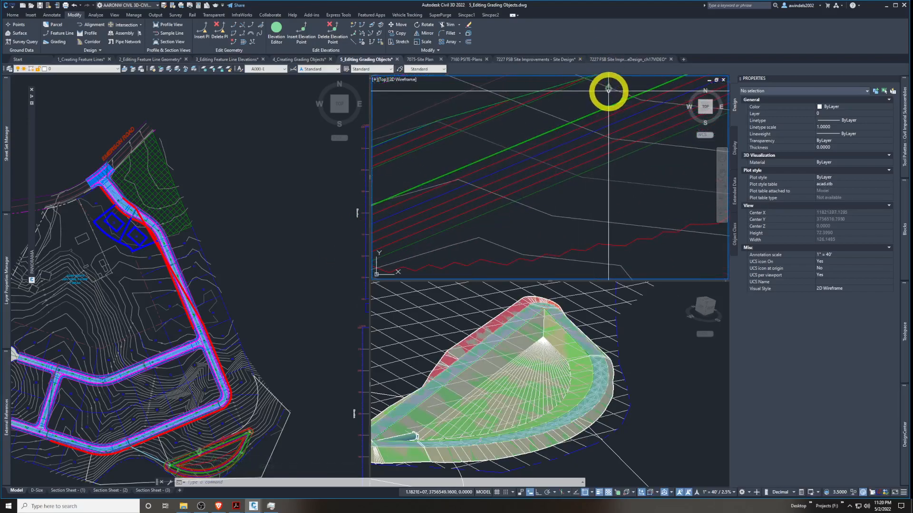
scroll(592, 110, "down", 4)
middle_click_drag(593, 110, 430, 190)
scroll(599, 107, "up", 3)
scroll(613, 125, "up", 2)
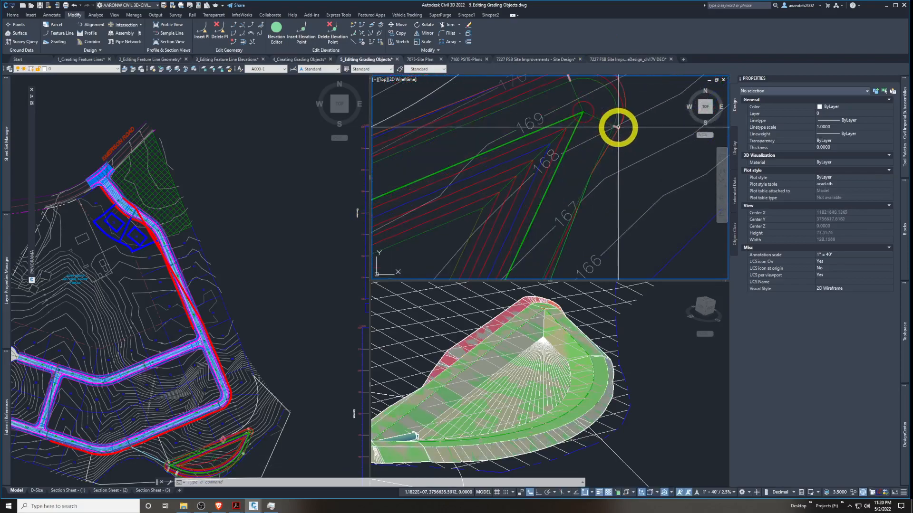
left_click(618, 127)
scroll(633, 144, "down", 2)
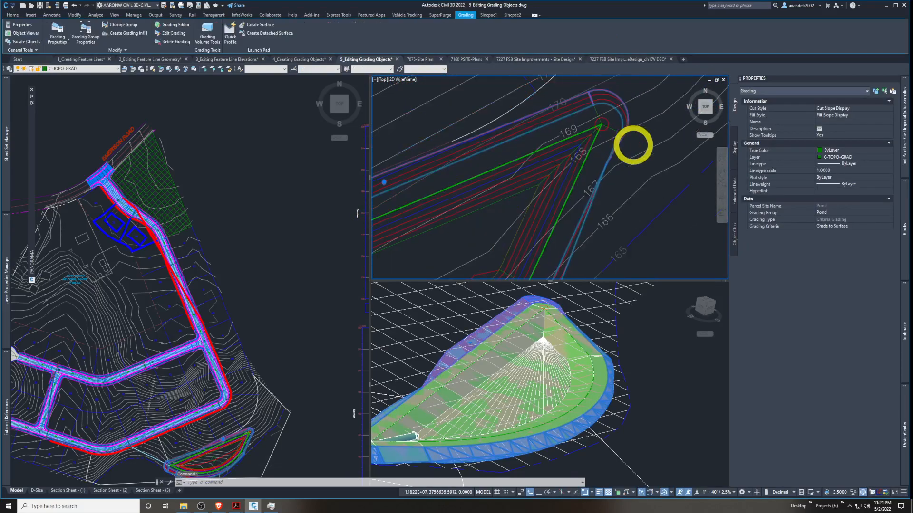
scroll(634, 146, "down", 1)
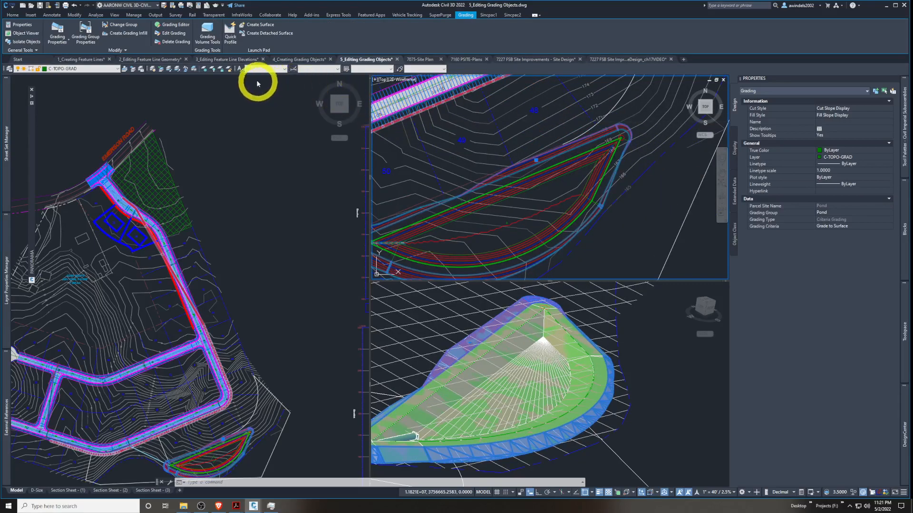
left_click(178, 33)
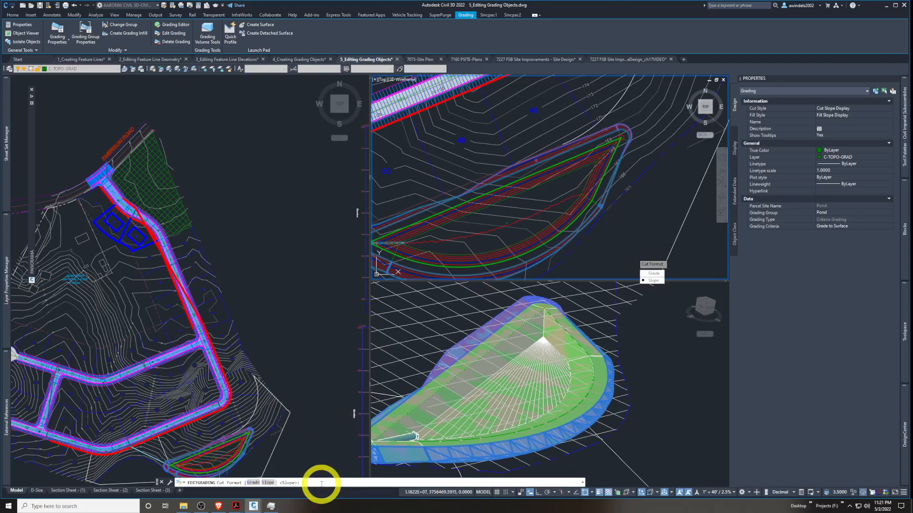
key("Return")
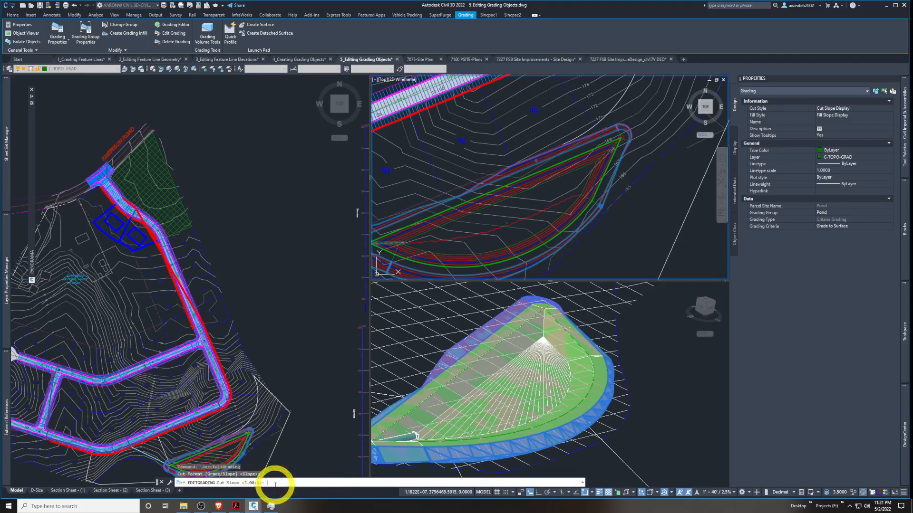
key("Return")
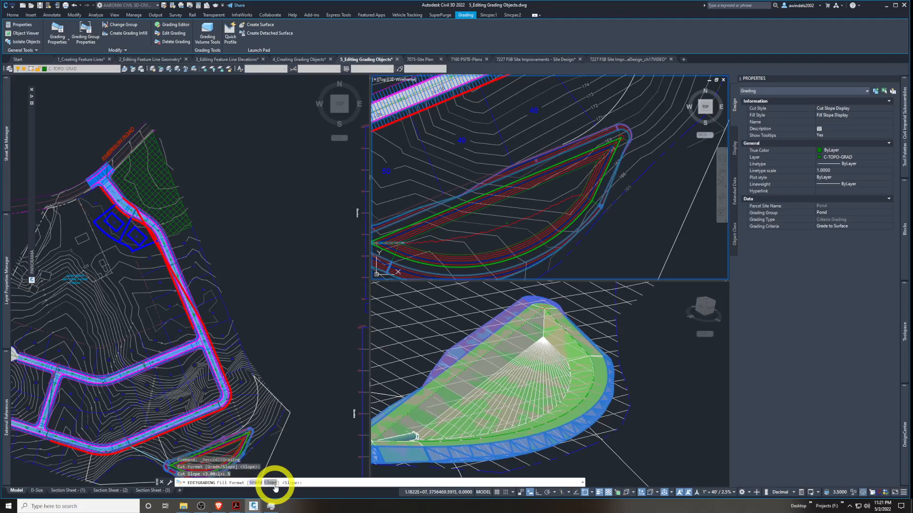
left_click(271, 483)
key("Return")
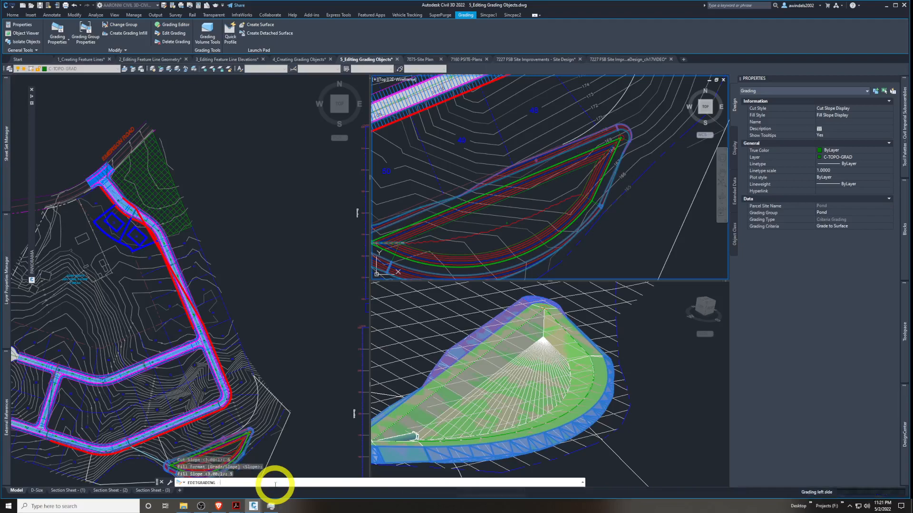
left_click(589, 236)
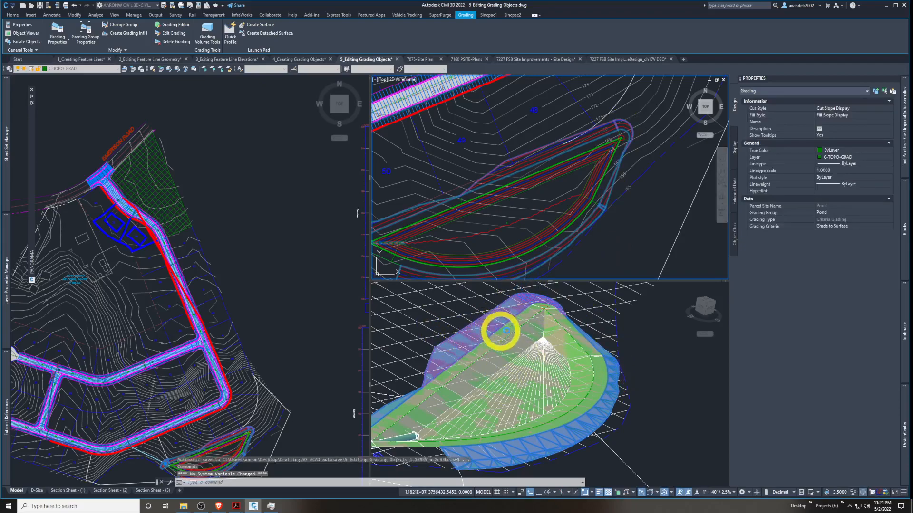
Review the extent of the outer cut and fill slopes around the pond in plan, and activate the overall site plan viewport
mouse_move(610, 214)
middle_mouse_down()
mouse_move(657, 186)
mouse_move(605, 224)
mouse_move(624, 222)
middle_mouse_up()
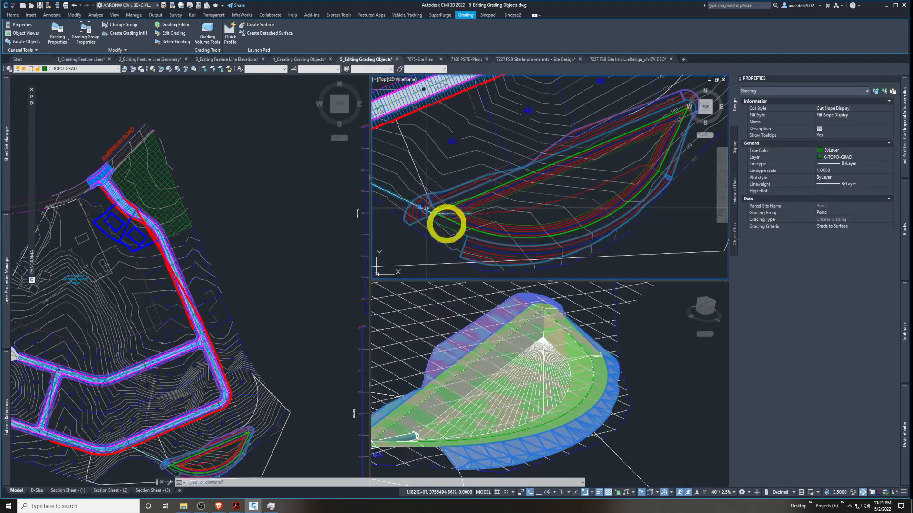
scroll(612, 224, "down", 3)
middle_click_drag(613, 224, 634, 233)
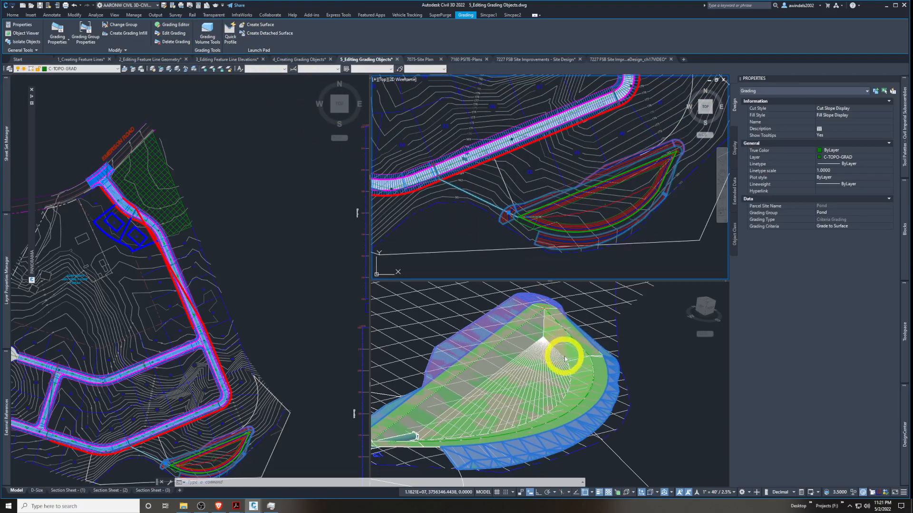
left_click(324, 317)
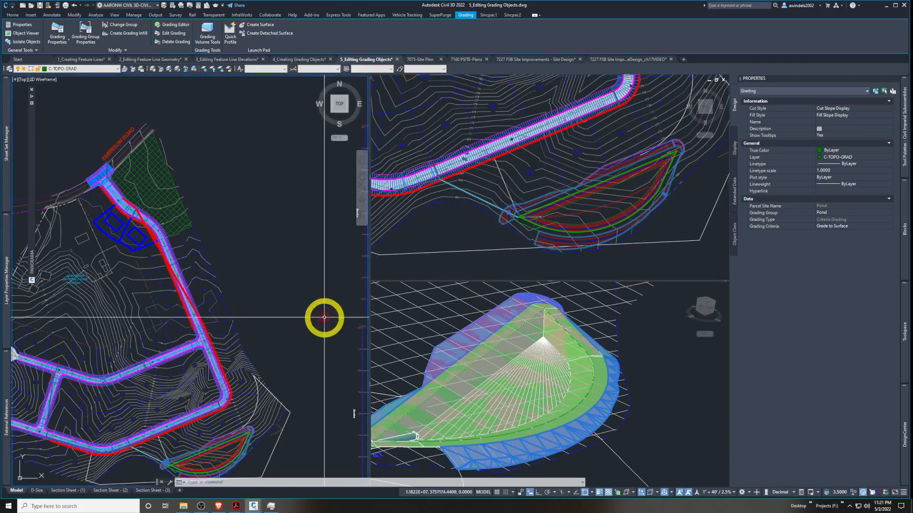